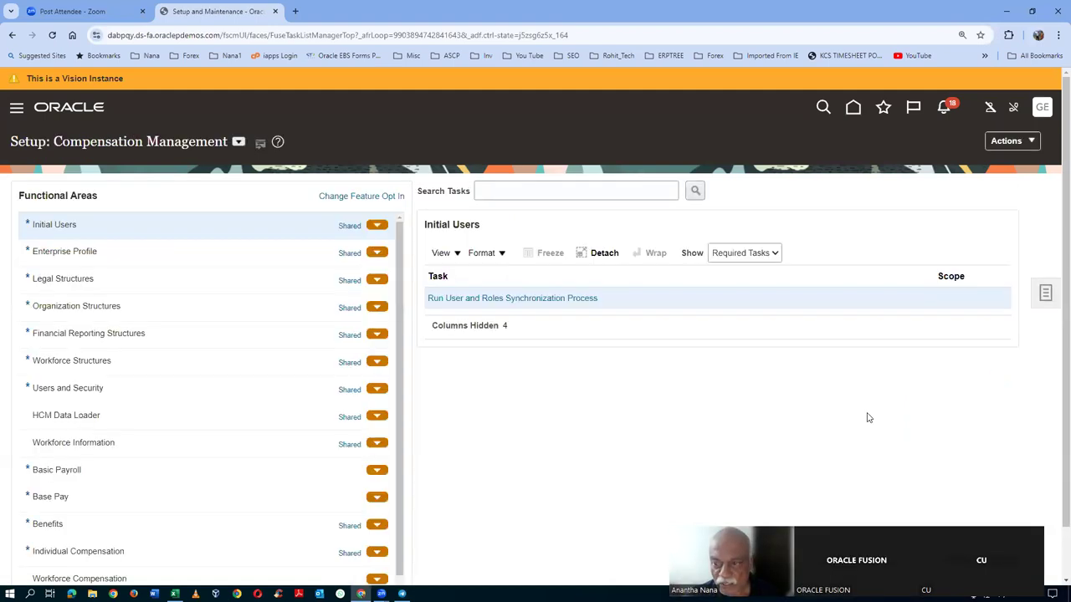
- Go to Offerings and open the opt-in features of the Product Management offering
left_click(999, 142)
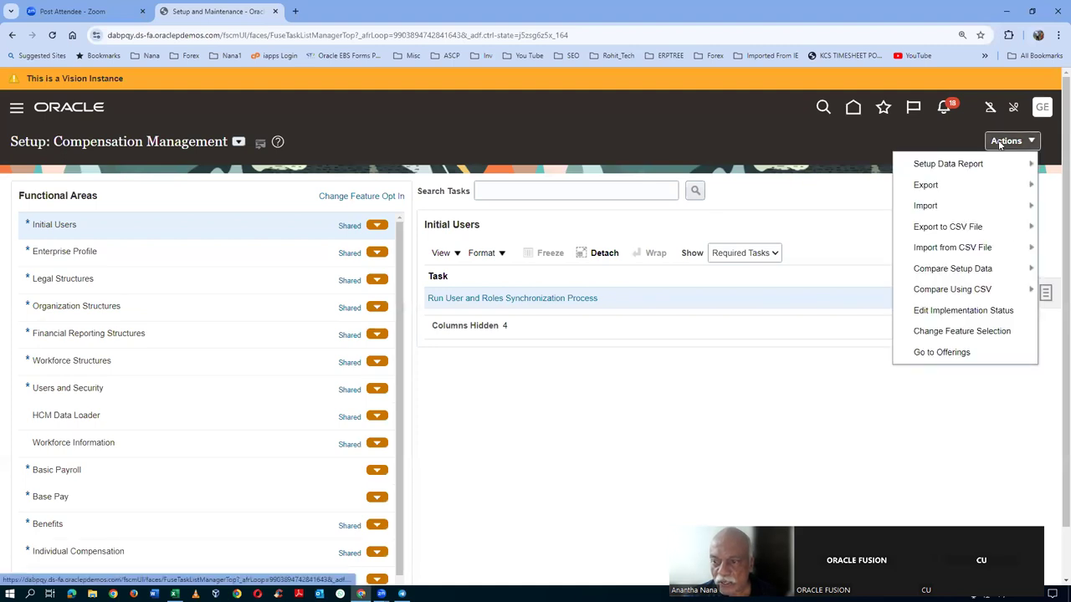
left_click(951, 358)
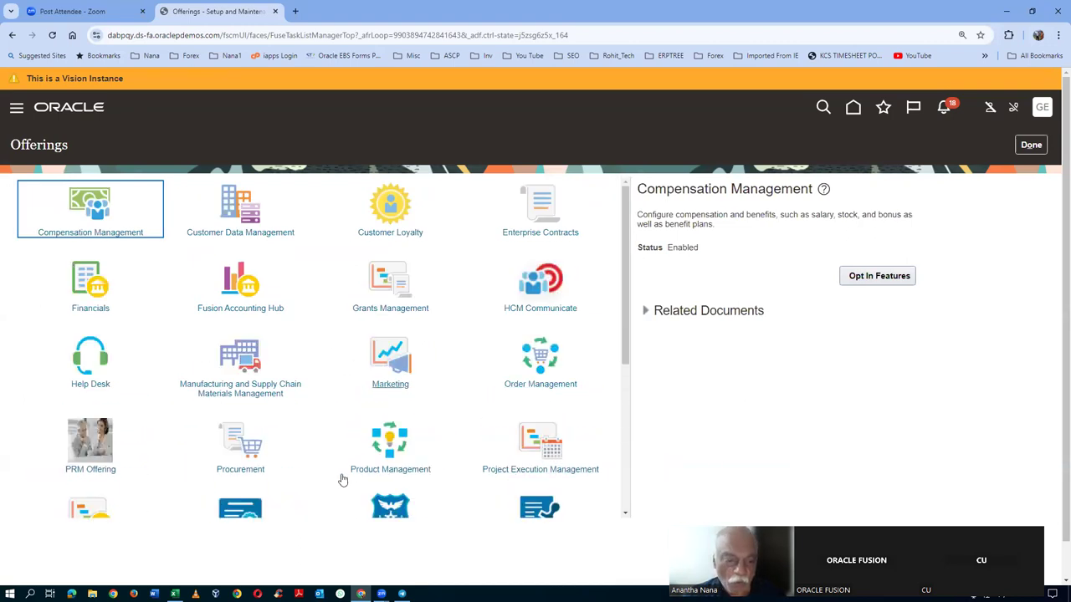
left_click(405, 448)
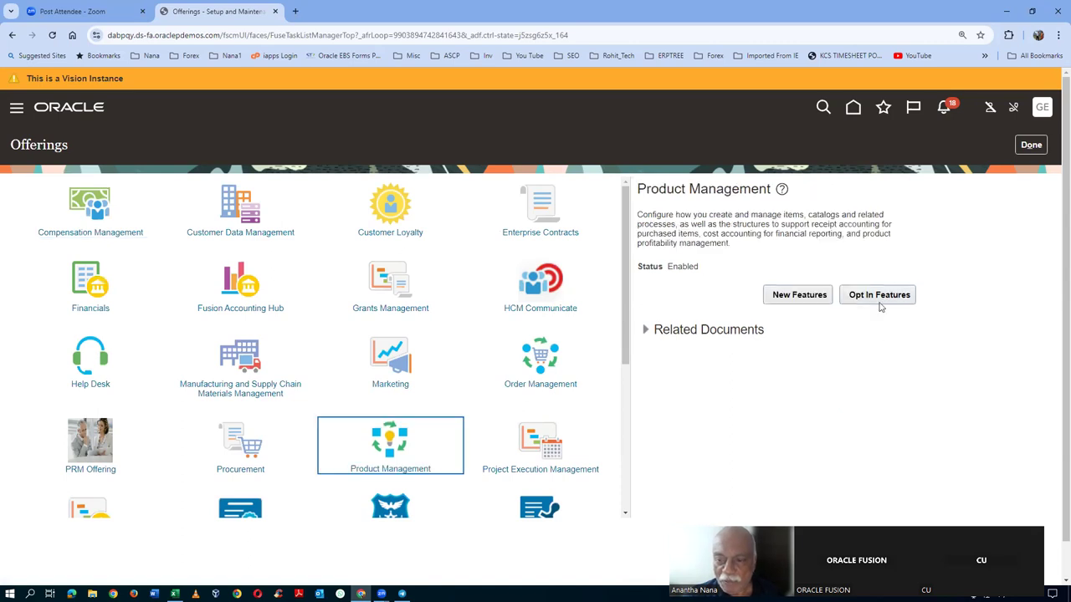
left_click(878, 296)
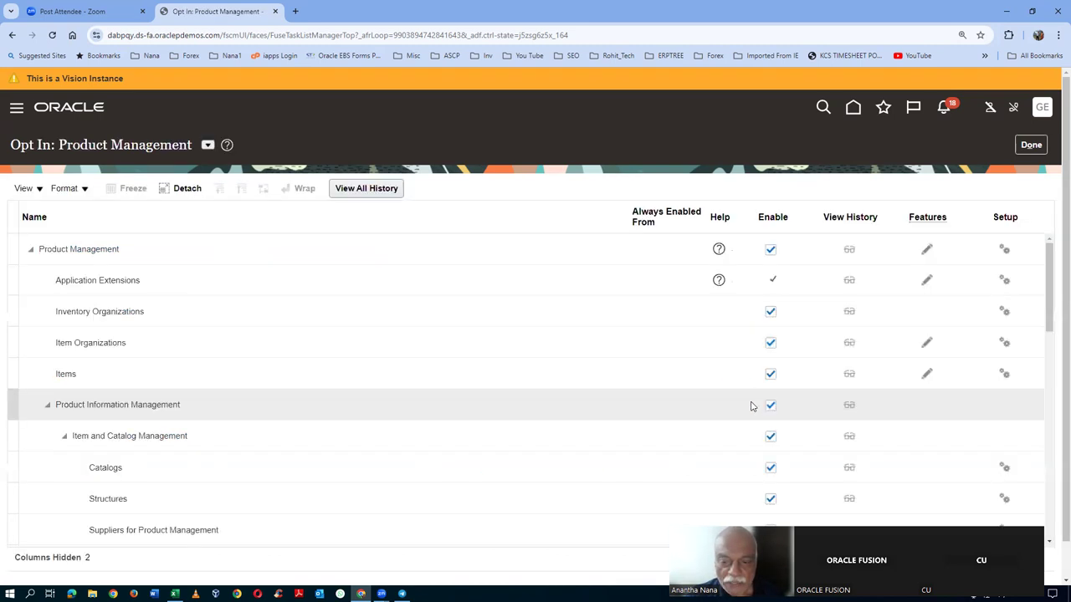
- Review the Data Governance opt-in features, confirm all are enabled, and leave the offerings
scroll(345, 415, "down", 3)
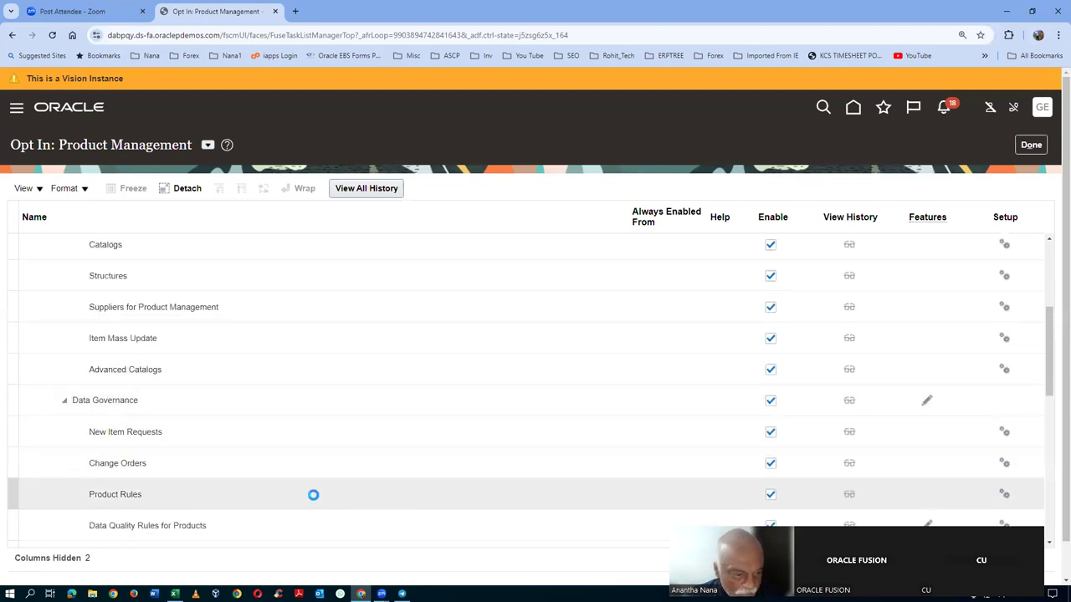
scroll(314, 498, "down", 1)
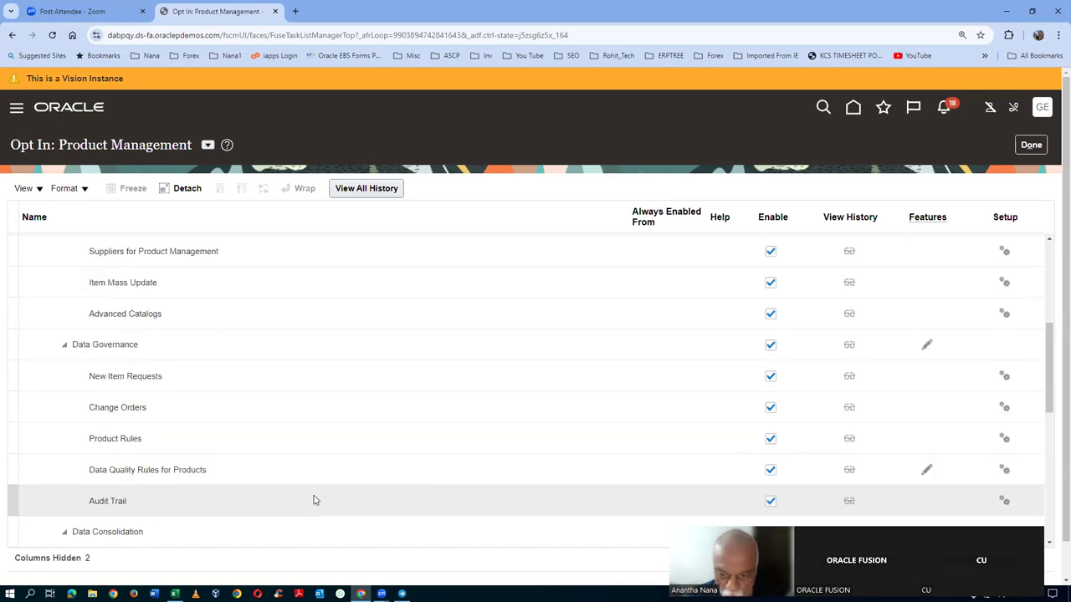
scroll(314, 501, "down", 1)
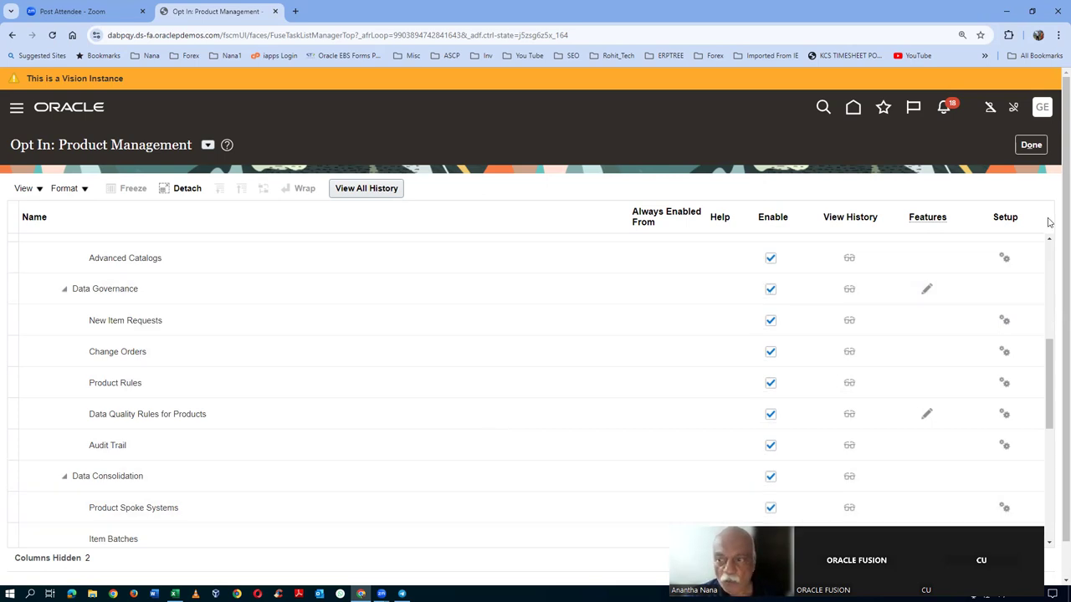
left_click(1033, 145)
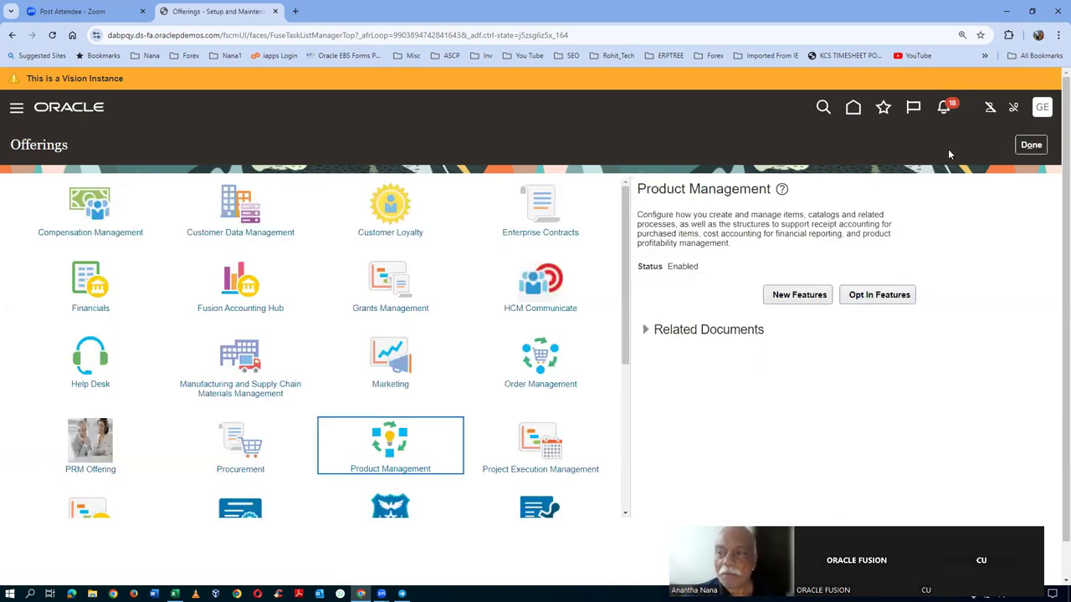
left_click(1030, 145)
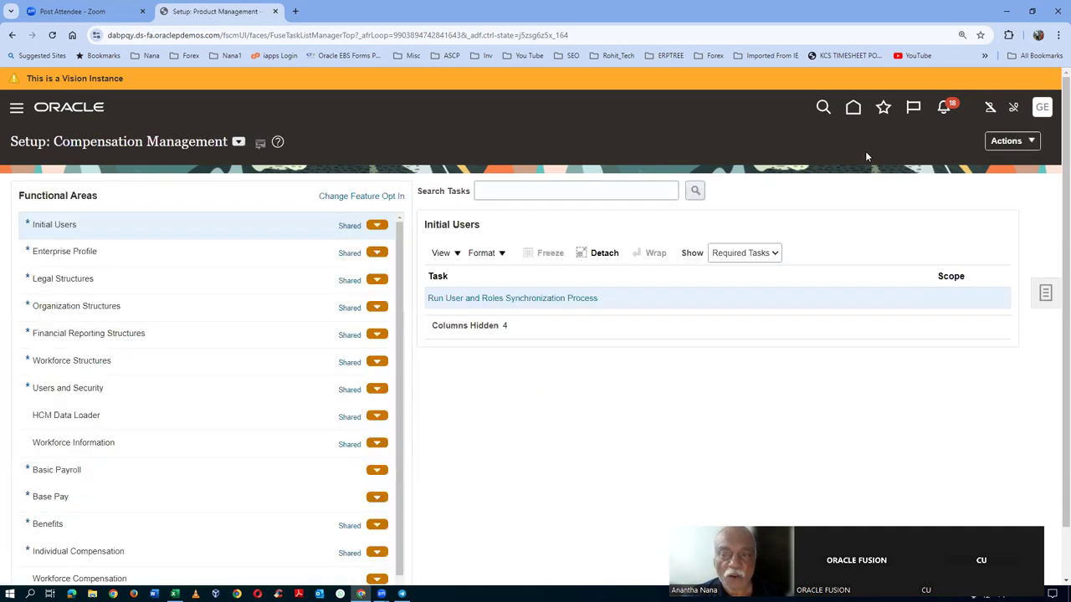
- From Home, open Product Information Management and start a new item for organization G710
left_click(852, 110)
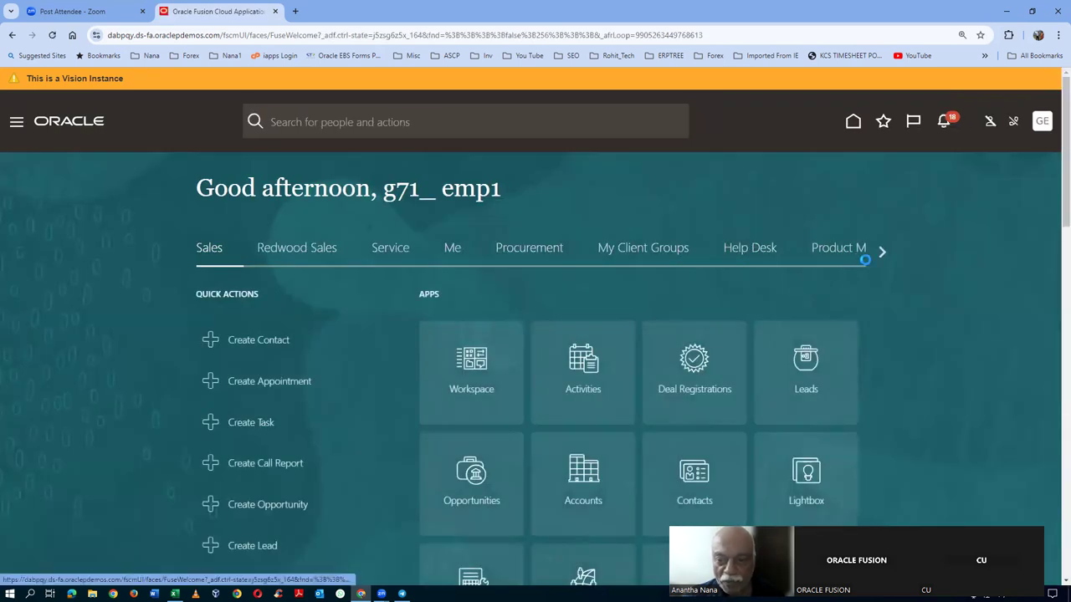
left_click(846, 253)
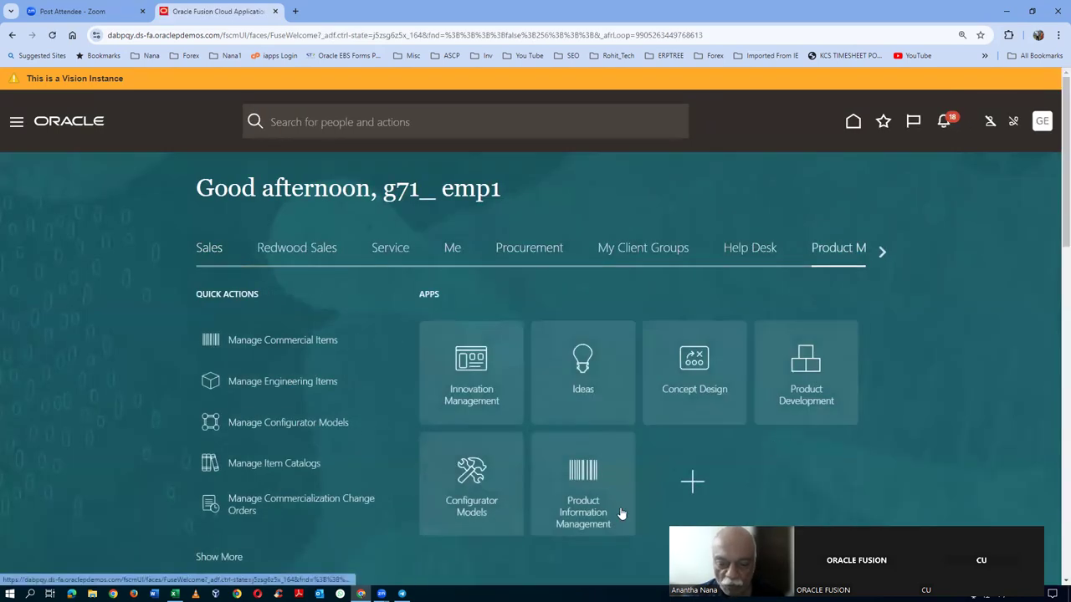
left_click(575, 522)
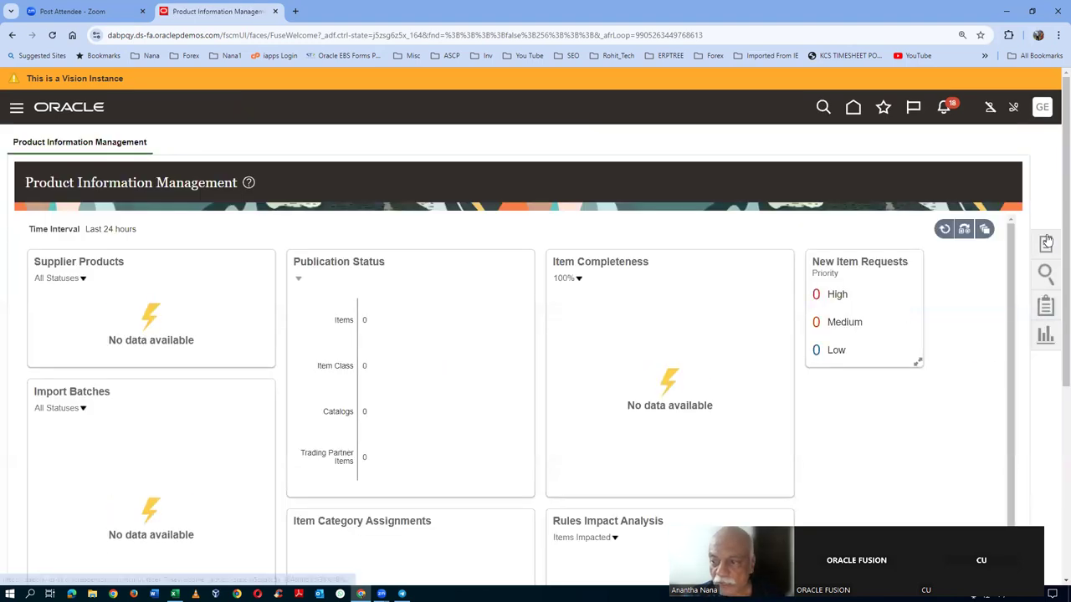
left_click(1045, 242)
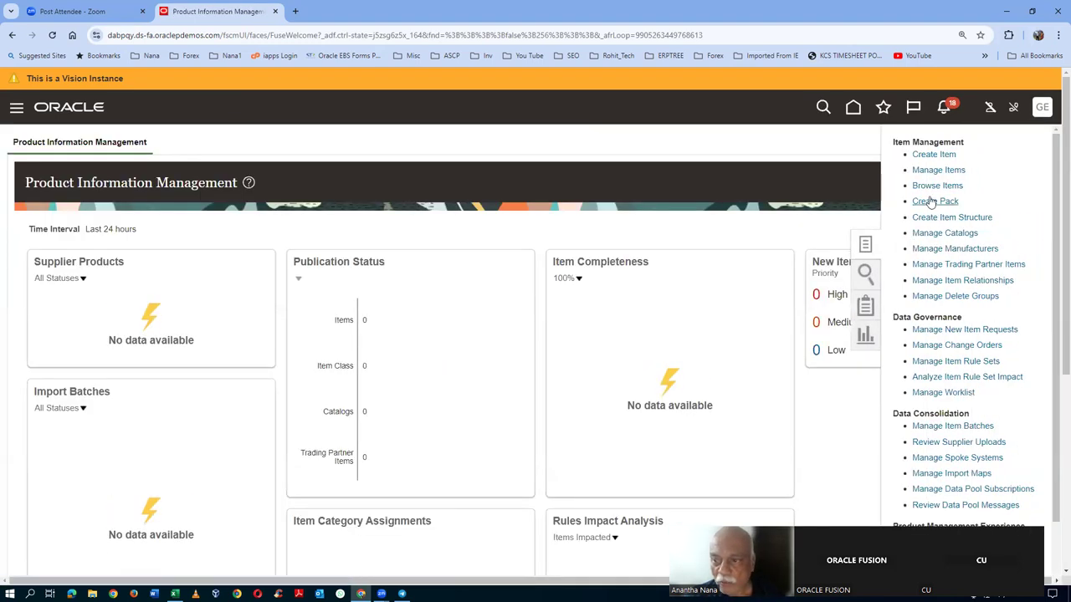
left_click(931, 154)
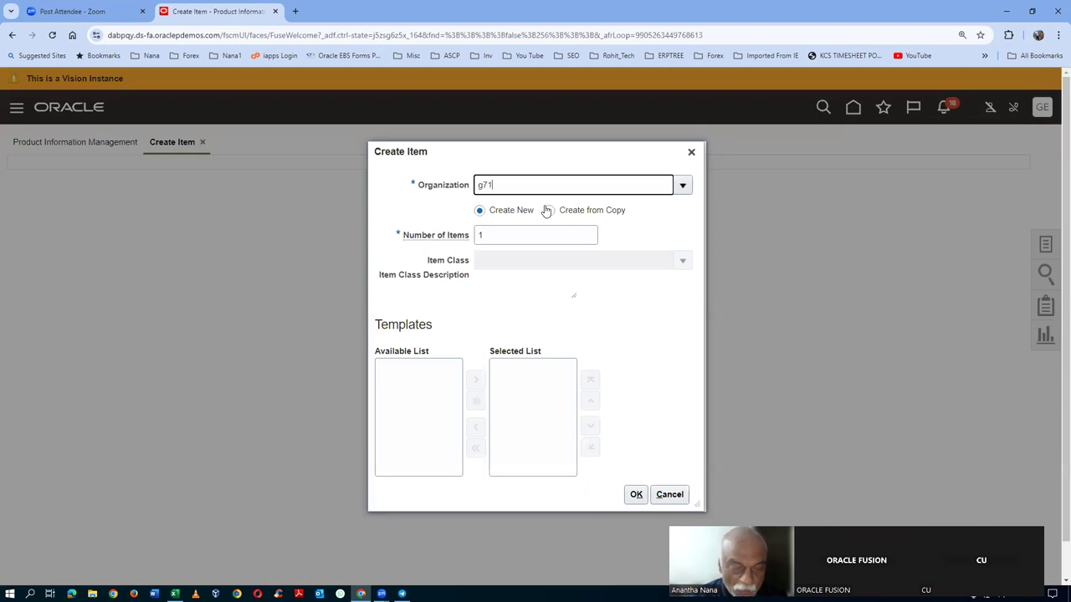
type("g71")
left_click(547, 222)
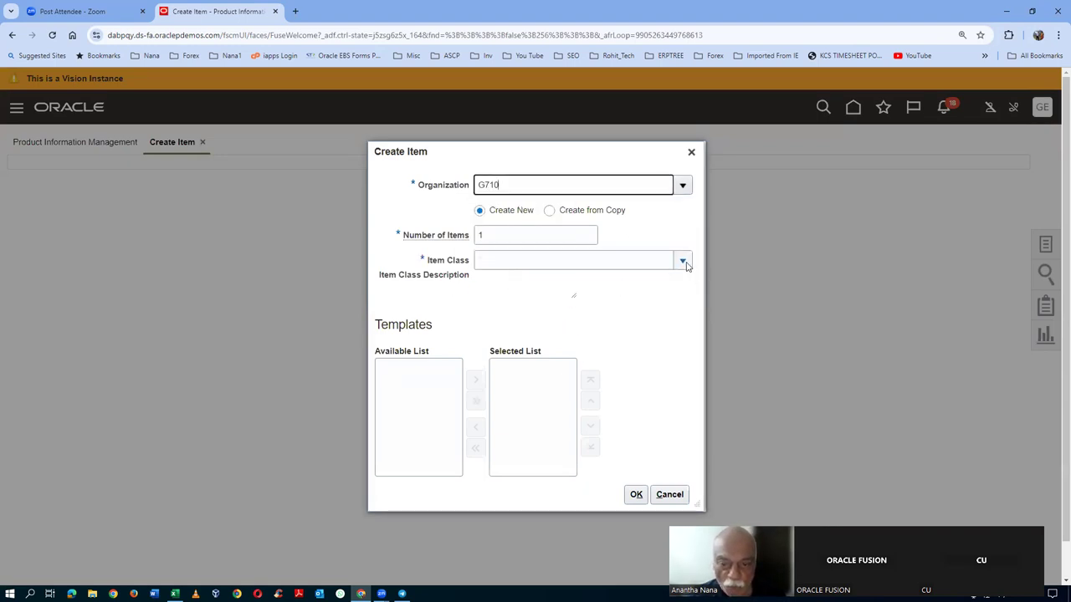
- Abandon the item class search, cancel the item creation, and duplicate the browser tab
left_click(683, 260)
left_click(499, 309)
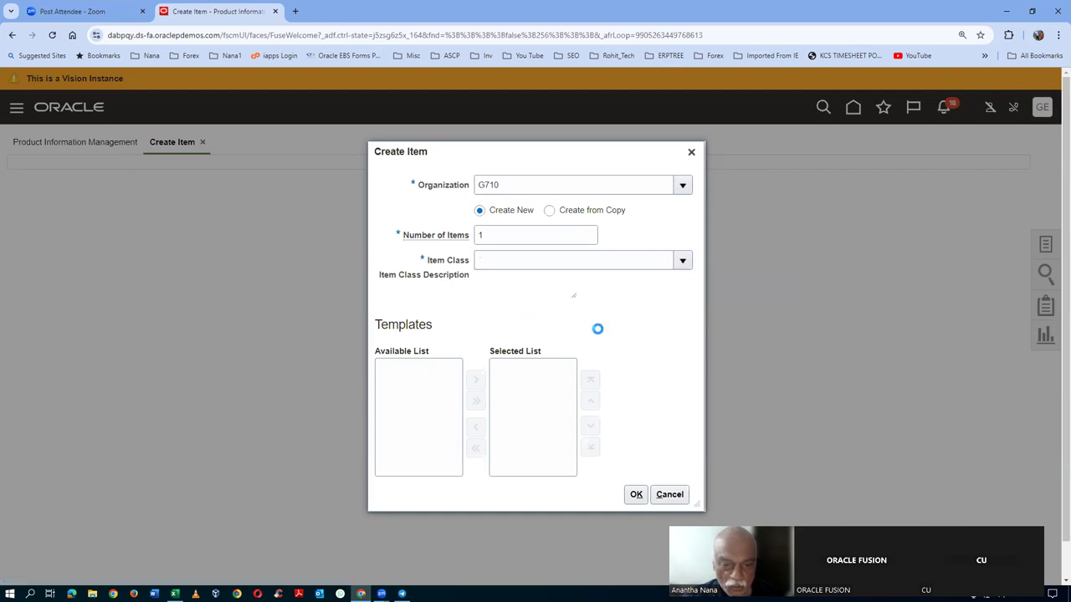
left_click(640, 350)
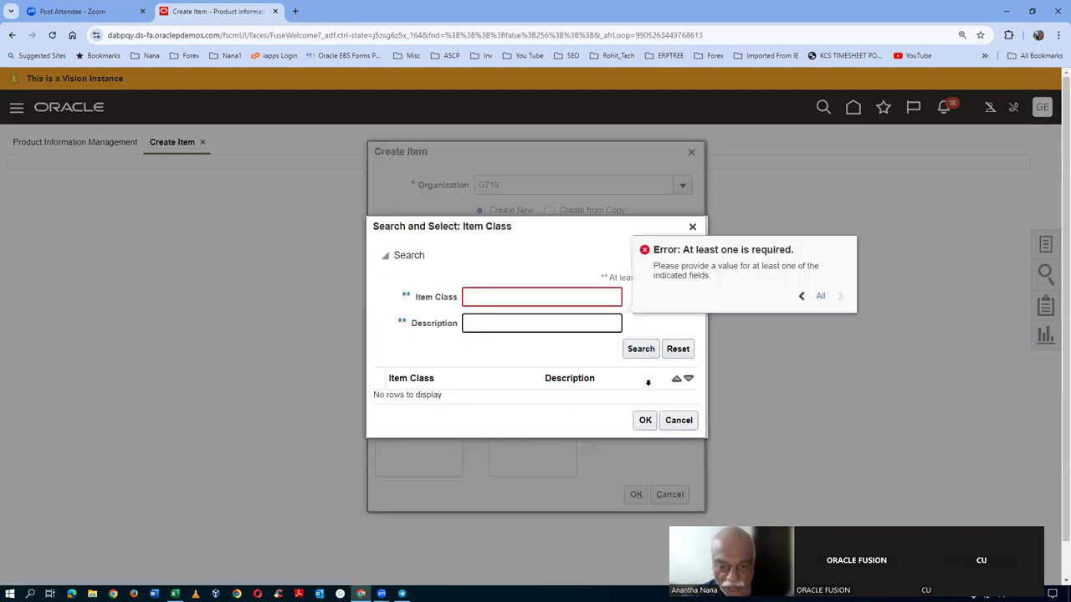
left_click(555, 359)
left_click(679, 421)
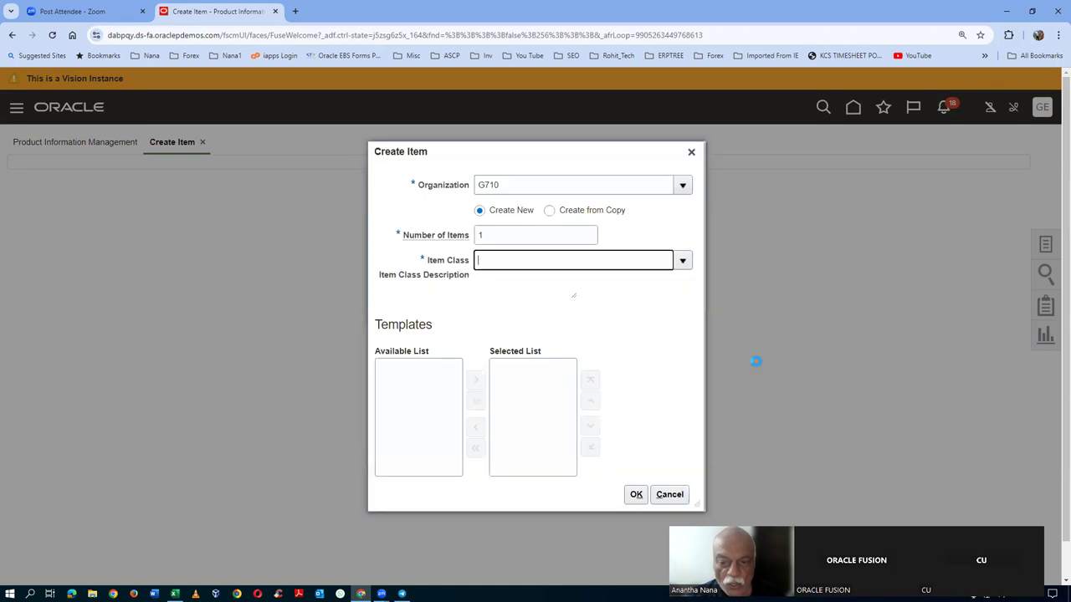
left_click(669, 496)
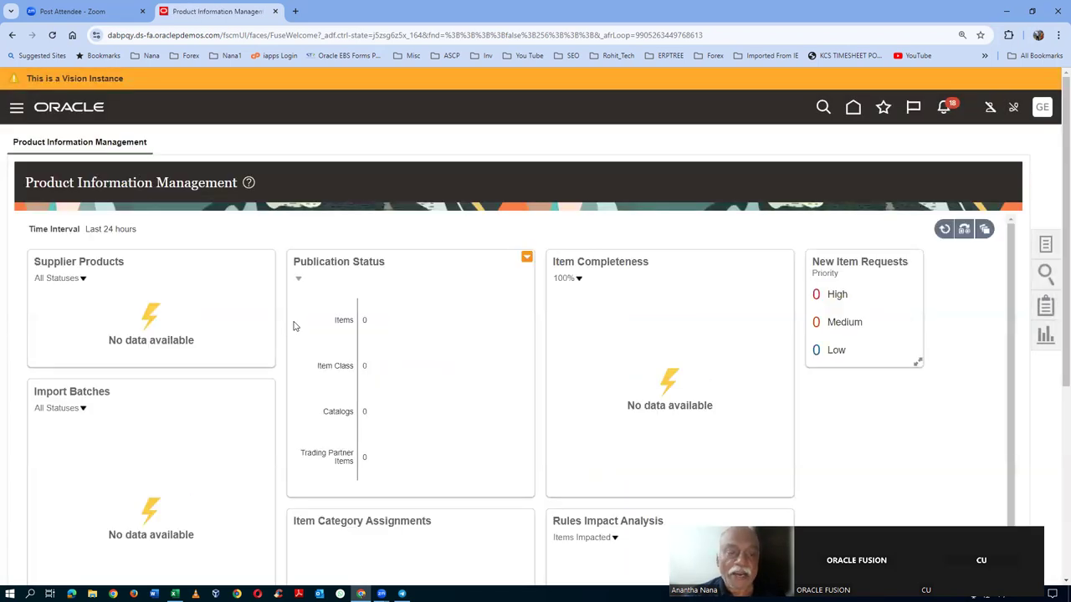
right_click(238, 8)
left_click(278, 105)
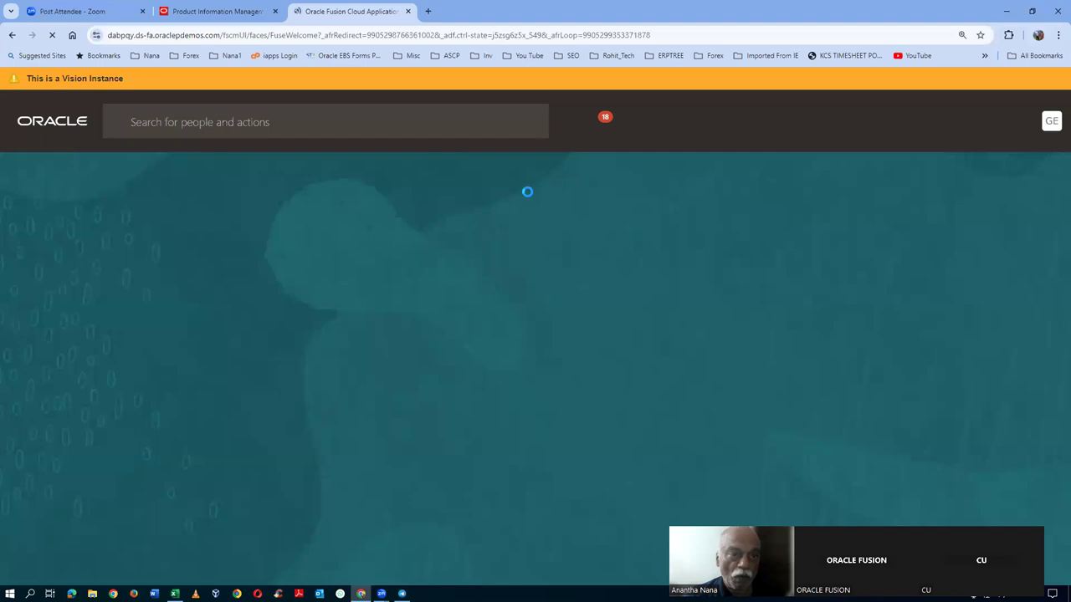
- In Setup and Maintenance, search tasks for man%item%class% and open Manage Item Classes
left_click(1041, 121)
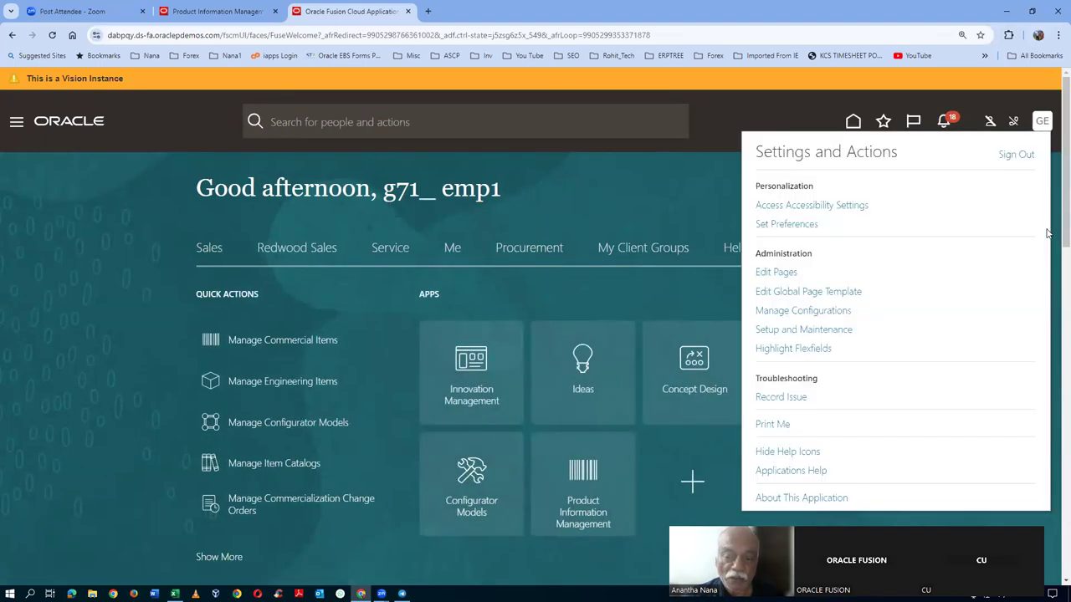
left_click(786, 331)
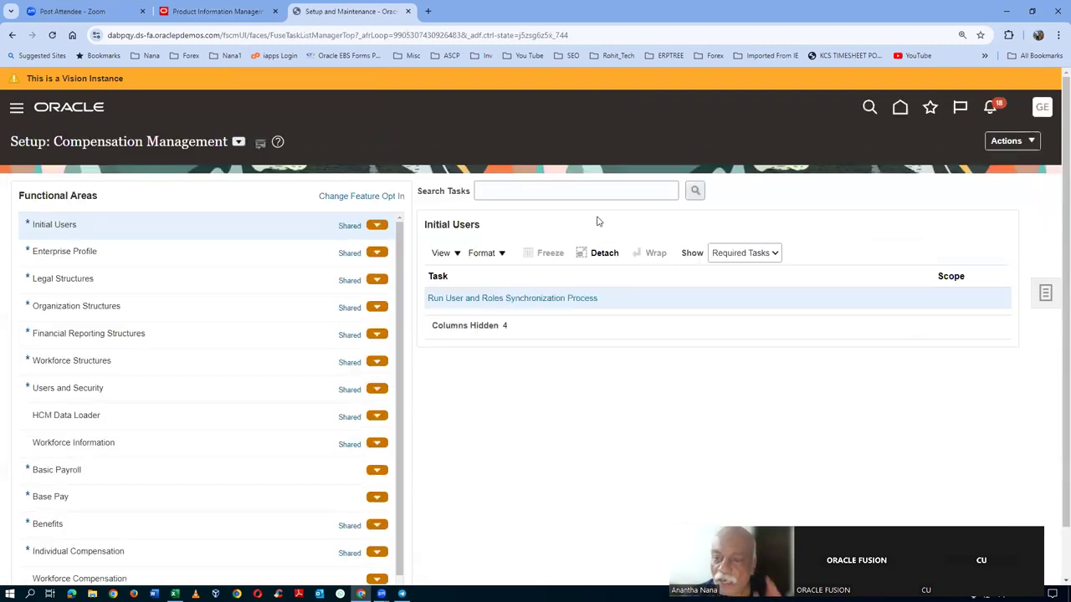
left_click(1042, 294)
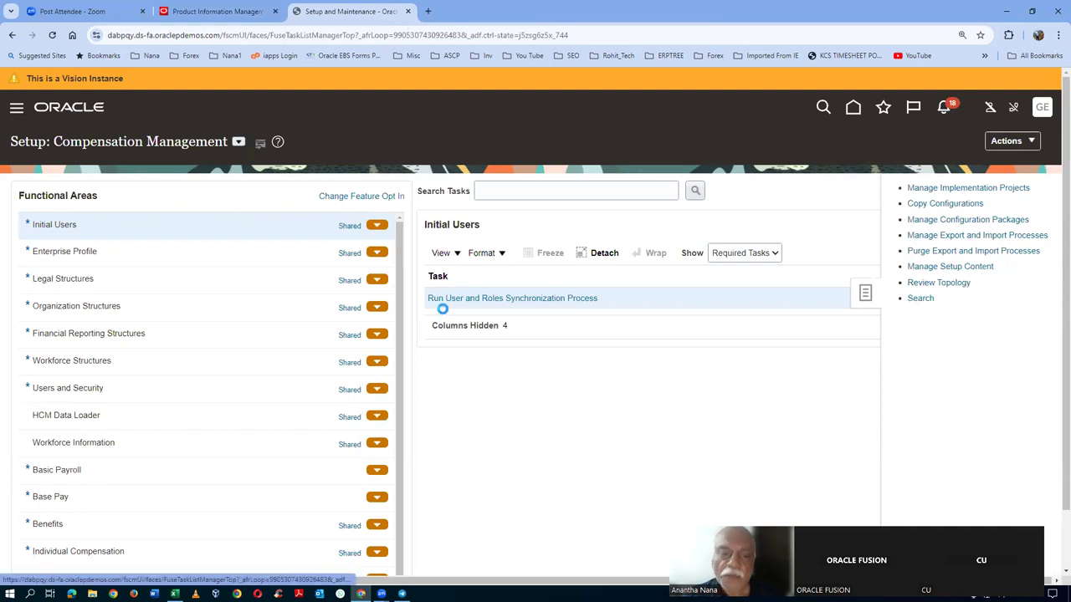
left_click(429, 191)
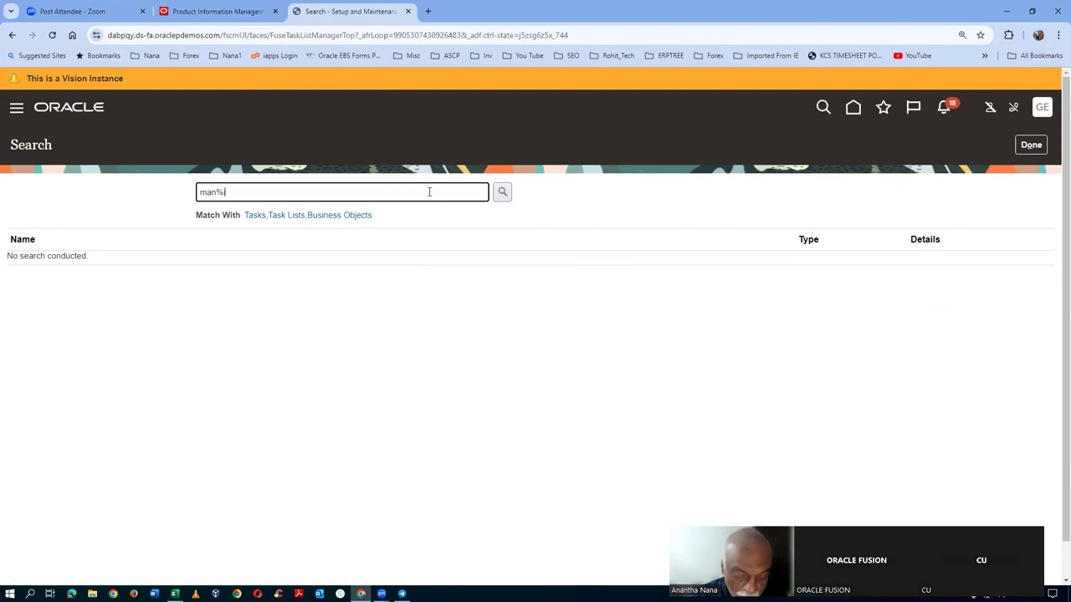
type("man%item%class%")
key("Return")
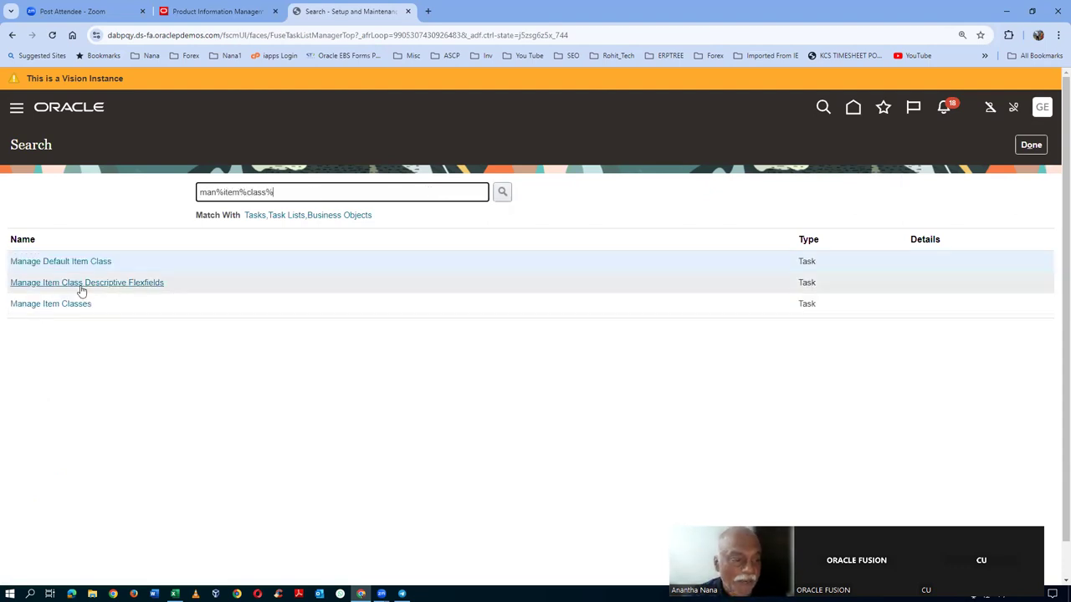
left_click(82, 305)
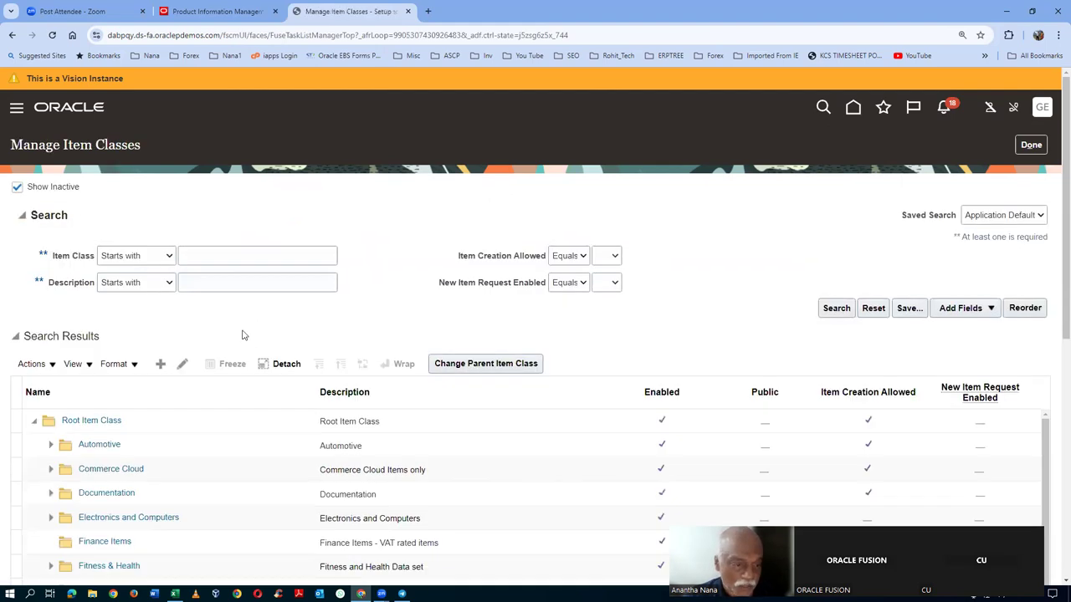
- Search item classes for g71 and select g71_i5_laptop
left_click(218, 261)
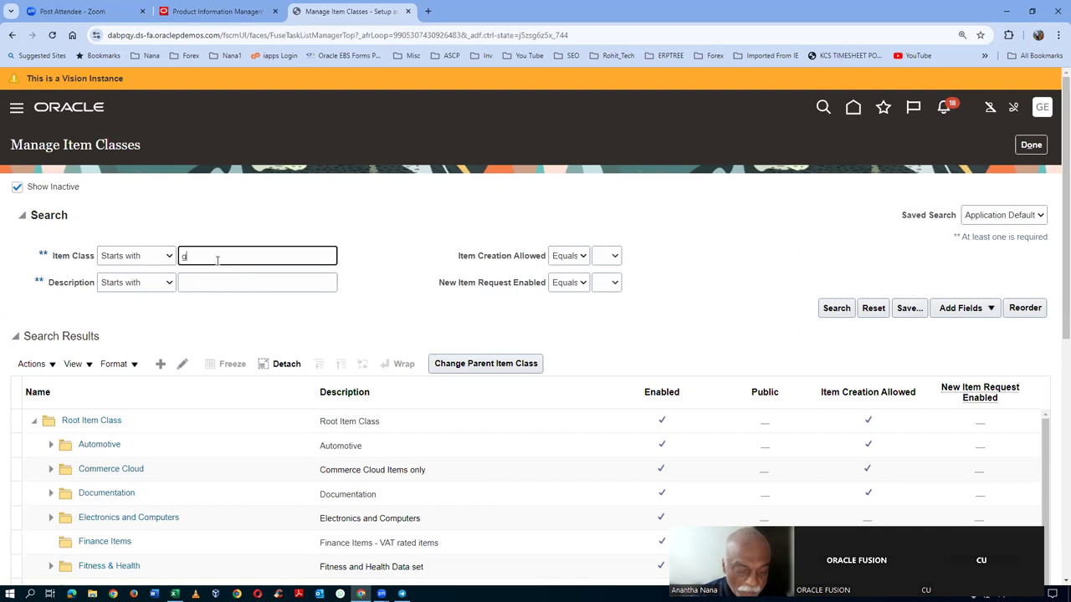
left_click(836, 308)
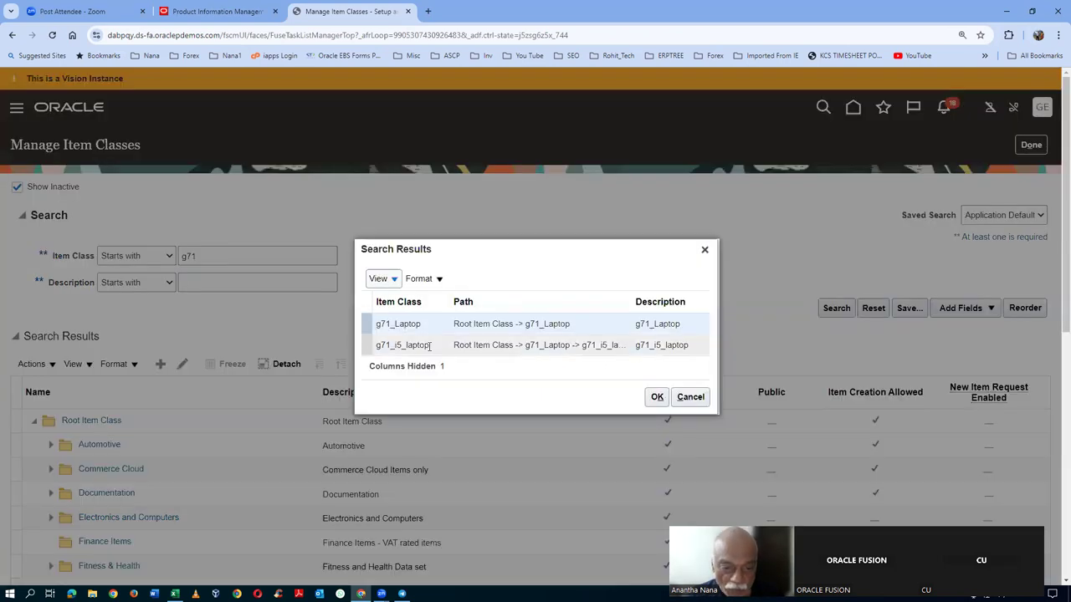
left_click(401, 344)
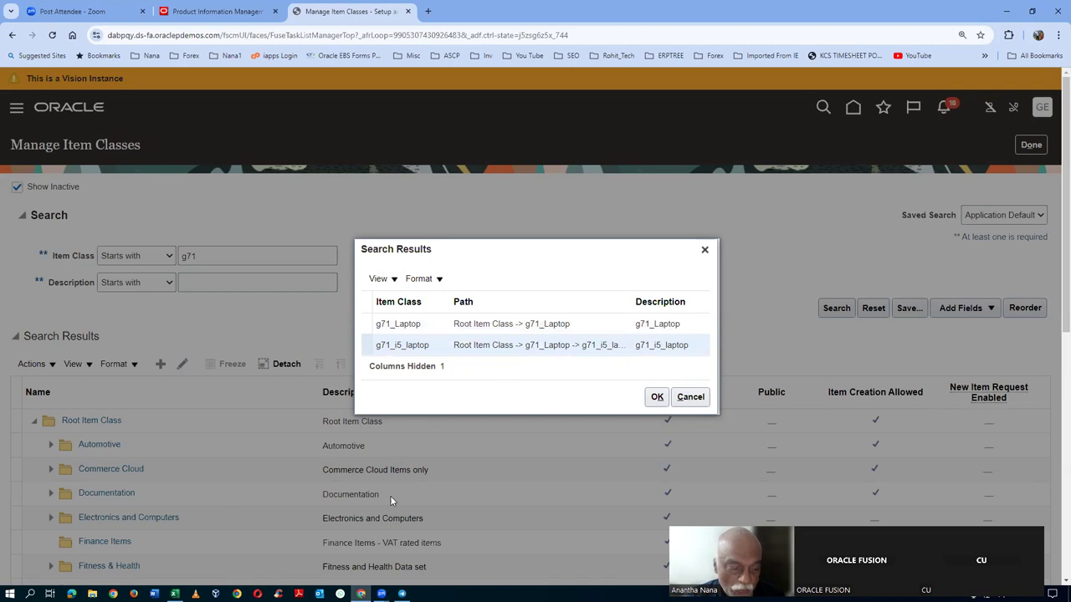
key("super+e")
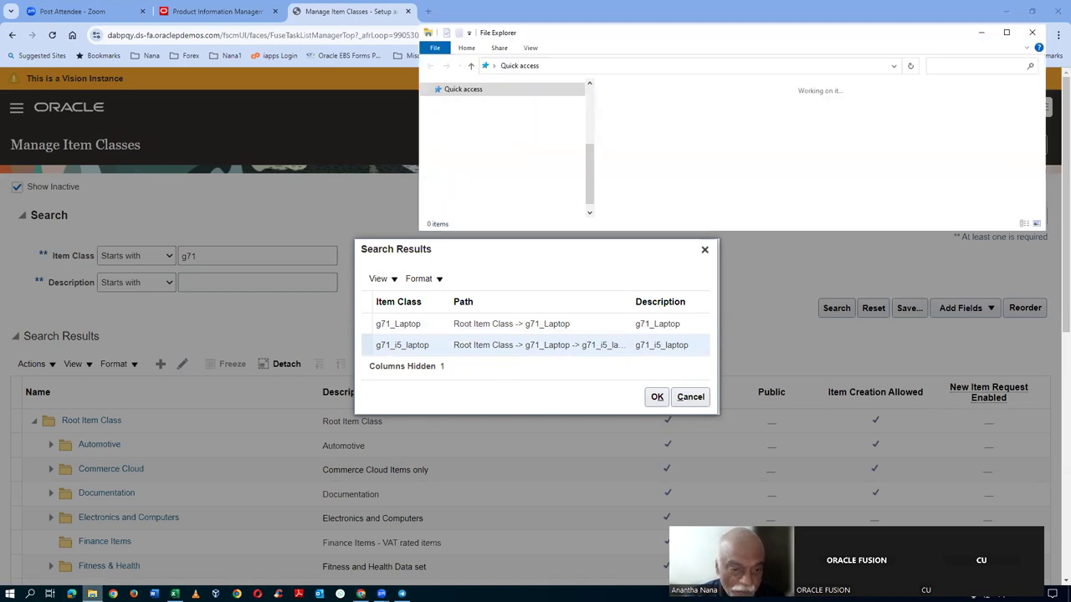
- Browse F:\CU SCM Training\Fusion Product Data Hub Documentation and select the Product Hierarchy document
left_click_drag(591, 117, 588, 196)
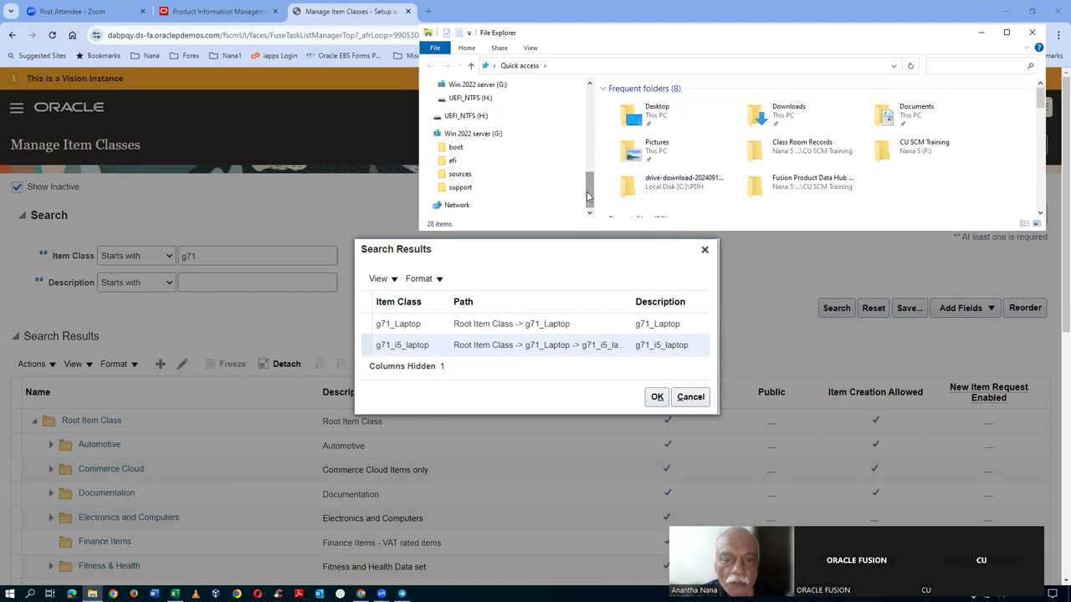
scroll(587, 197, "up", 1)
left_click(460, 111)
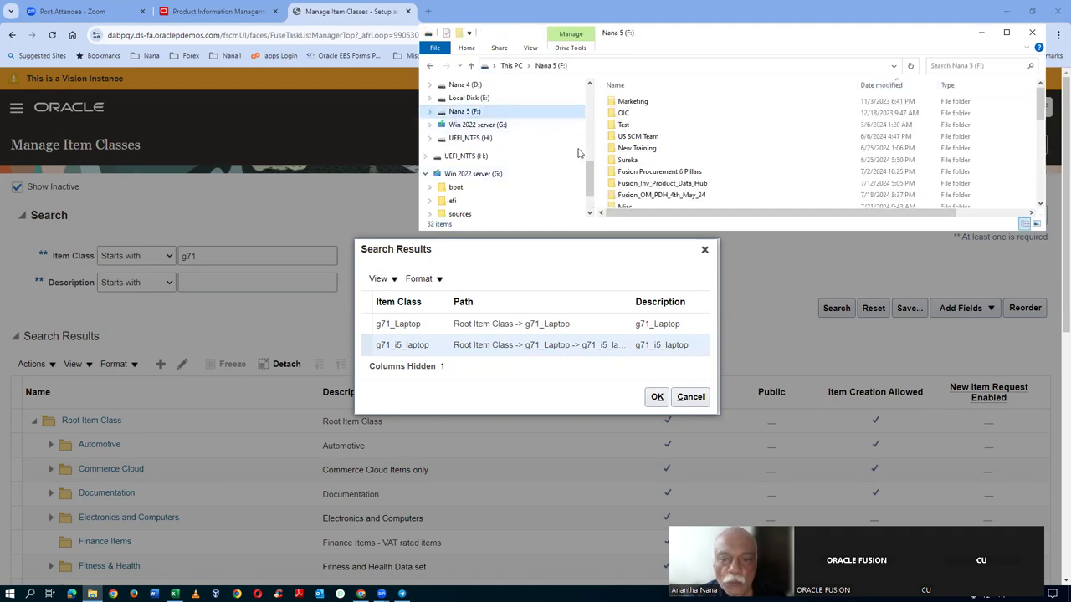
scroll(701, 157, "down", 5)
left_click(695, 160)
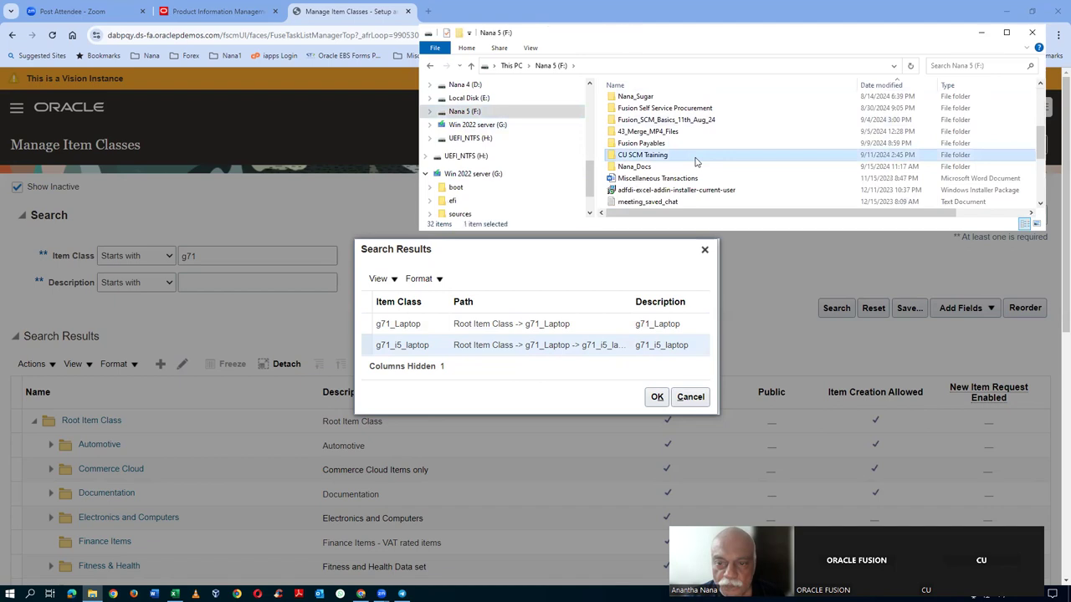
double_click(695, 161)
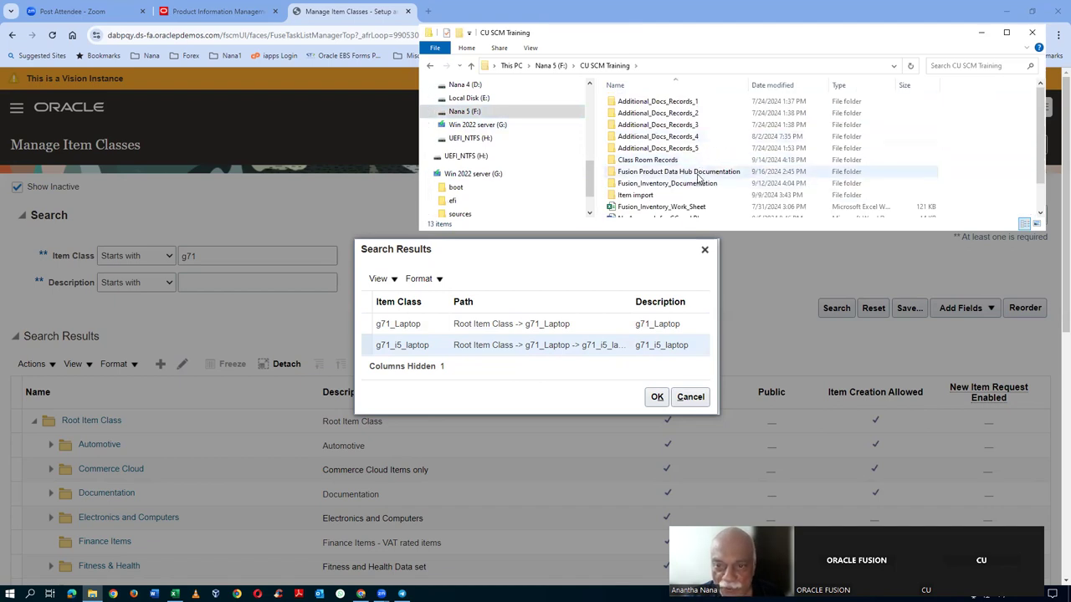
double_click(697, 172)
left_click(666, 149)
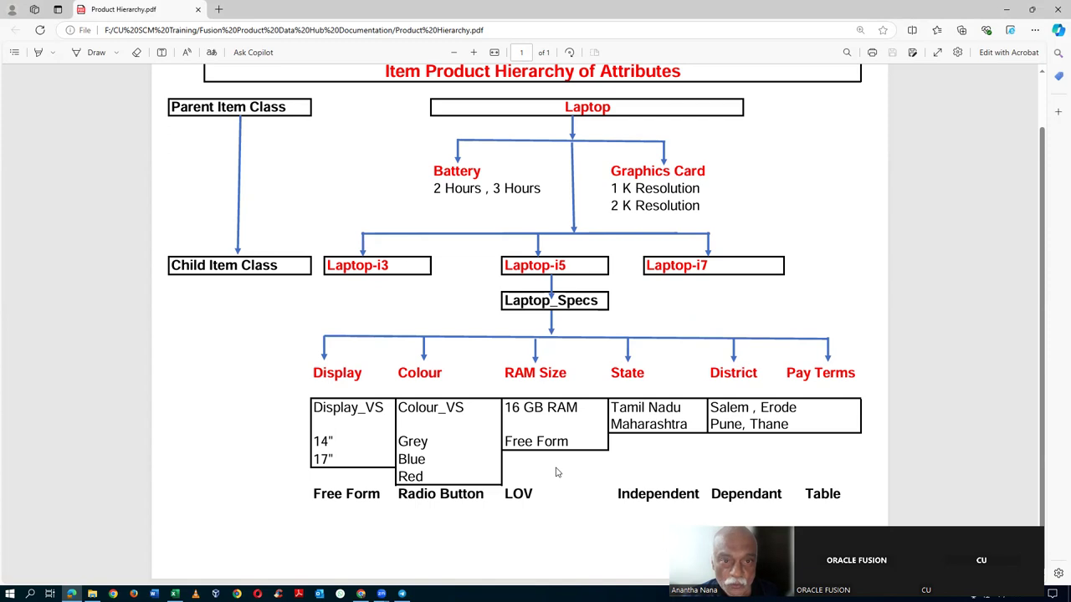
- Switch from the Product Hierarchy PDF back to the Manage Item Classes browser window
key("alt+Tab")
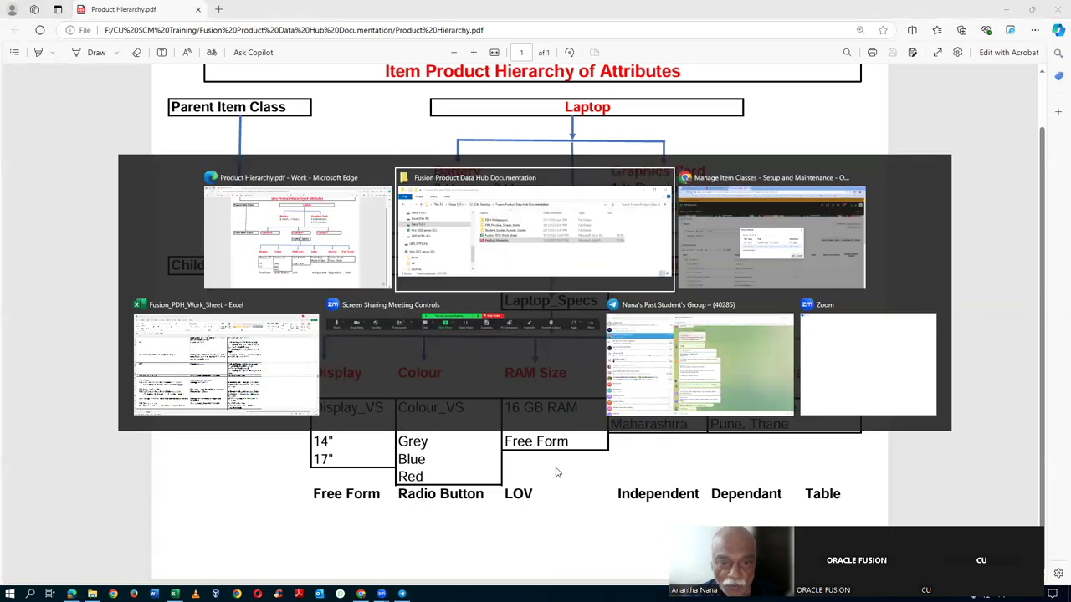
key("alt+Tab")
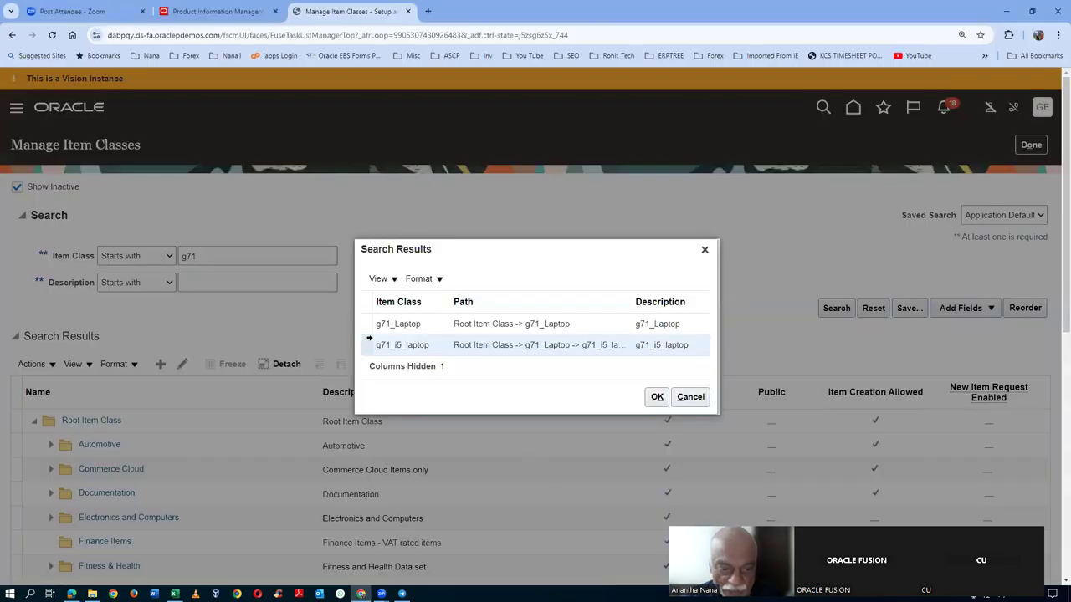
- Edit g71_i5_laptop's security and add a row for the ORA_EGI_PRODUCT_DATA_STEWARD_JOB Product Data Steward role
left_click(657, 397)
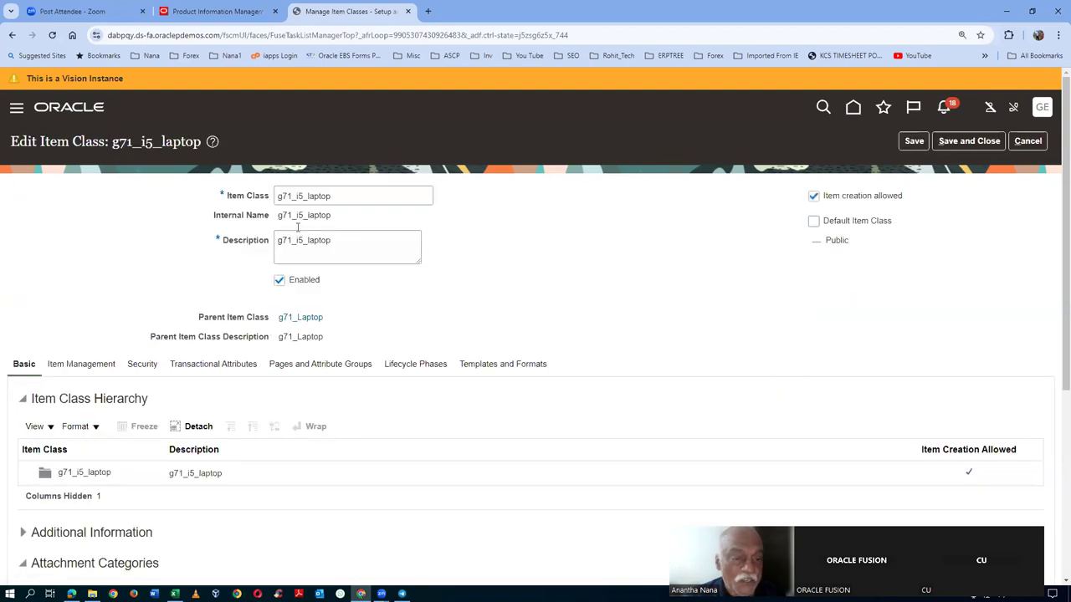
left_click_drag(281, 195, 338, 193)
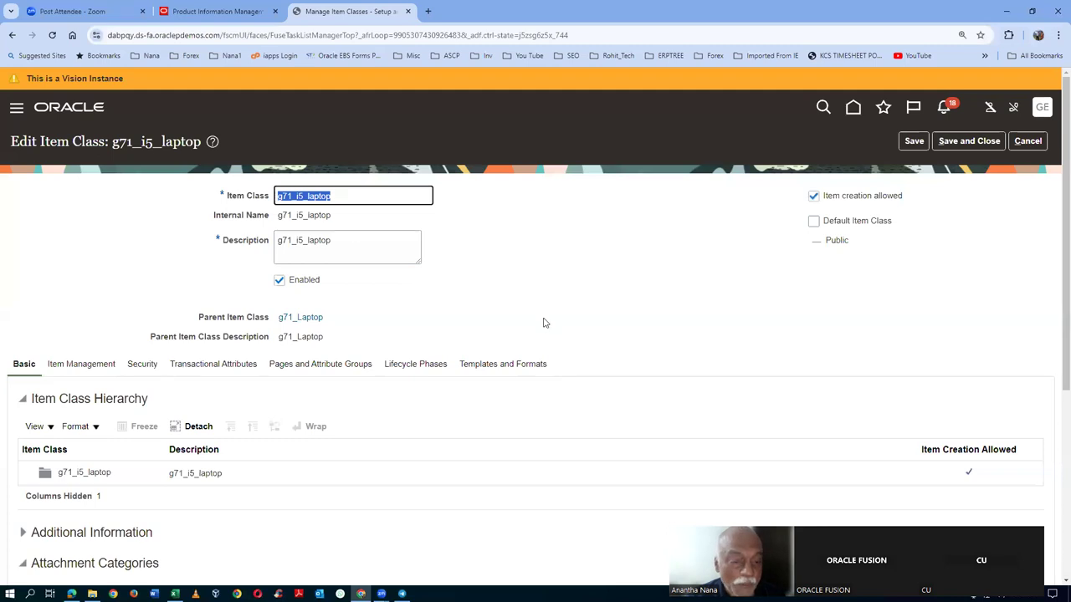
left_click(143, 364)
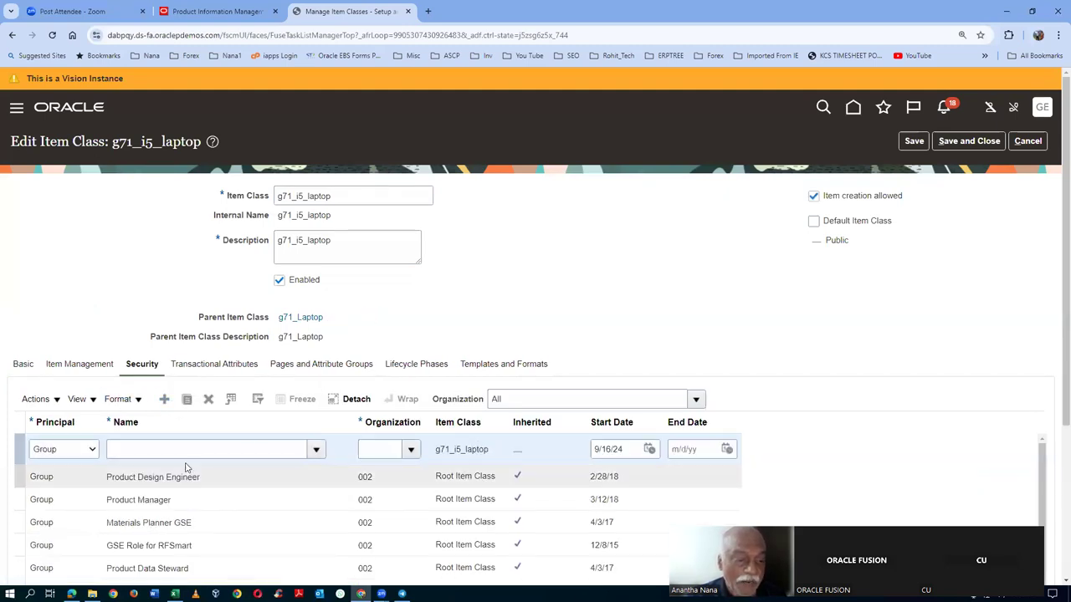
left_click(184, 452)
type("Product")
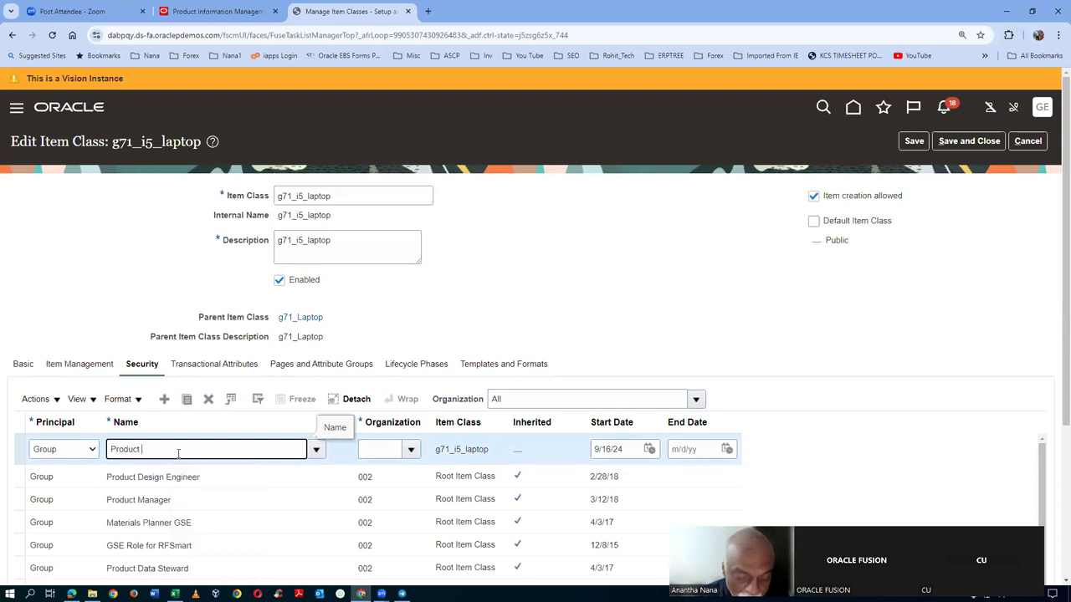
type(" Data Steward")
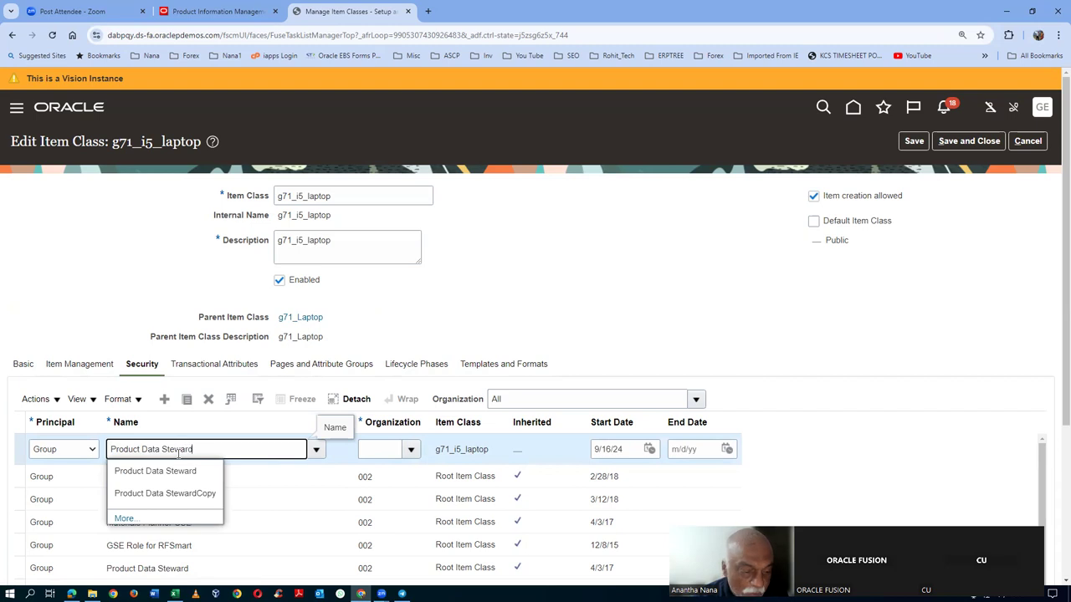
key("Tab")
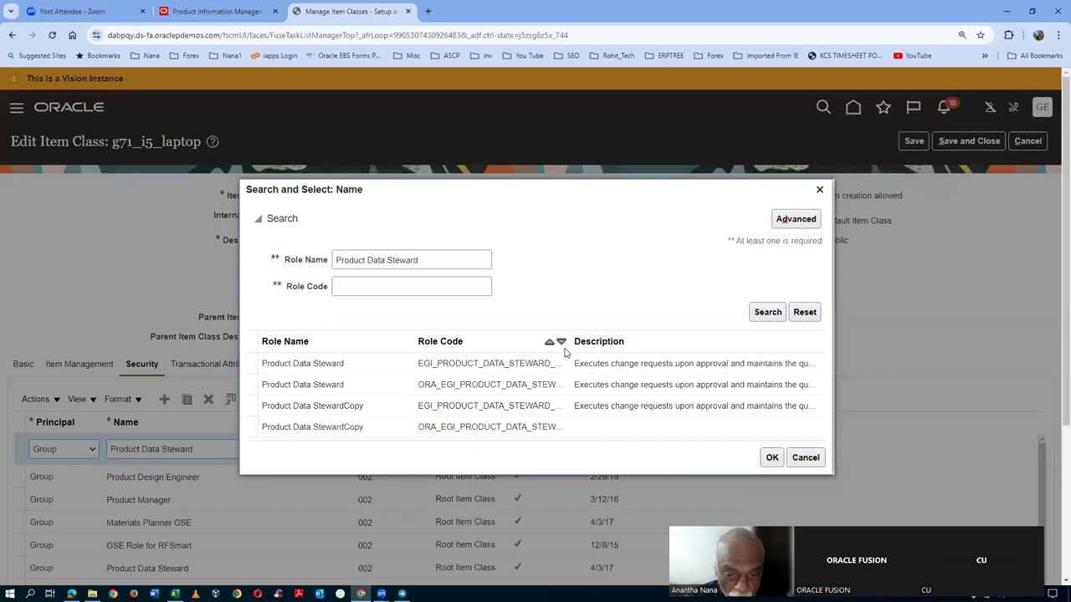
left_click_drag(569, 347, 645, 348)
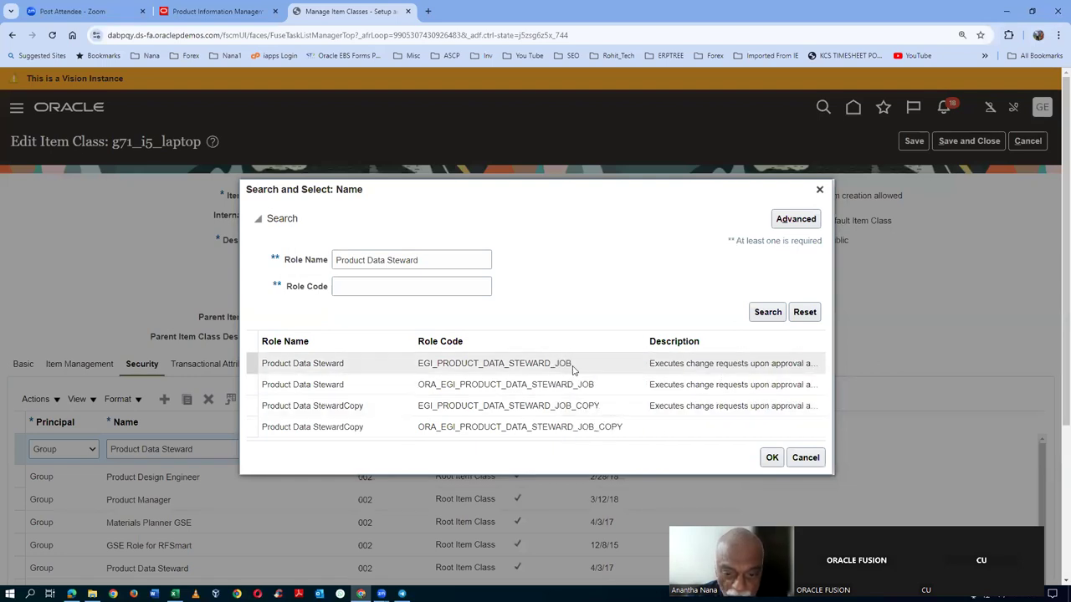
left_click(389, 390)
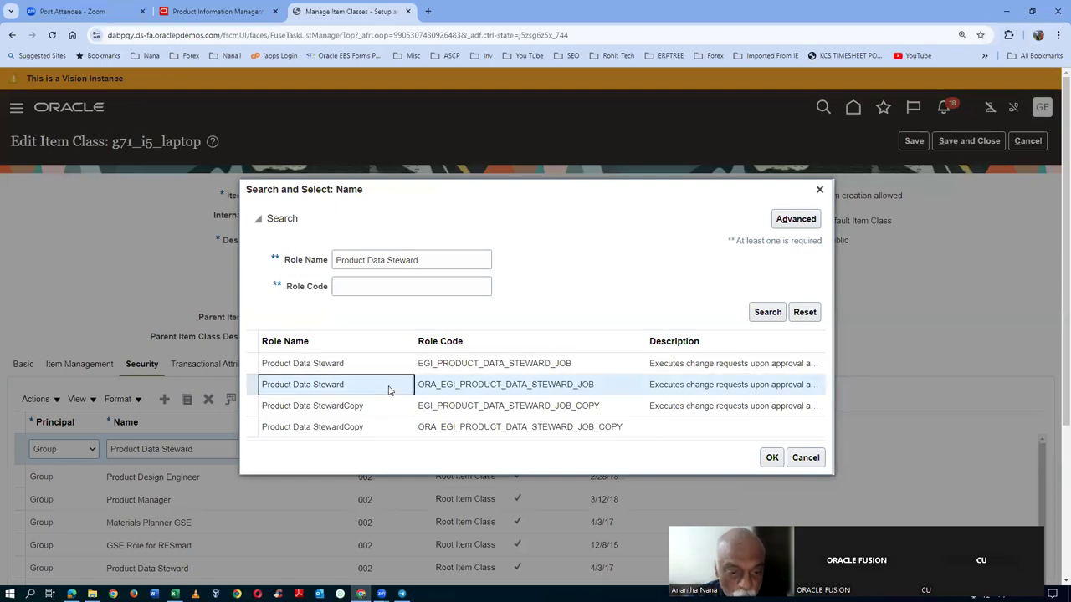
left_click(771, 457)
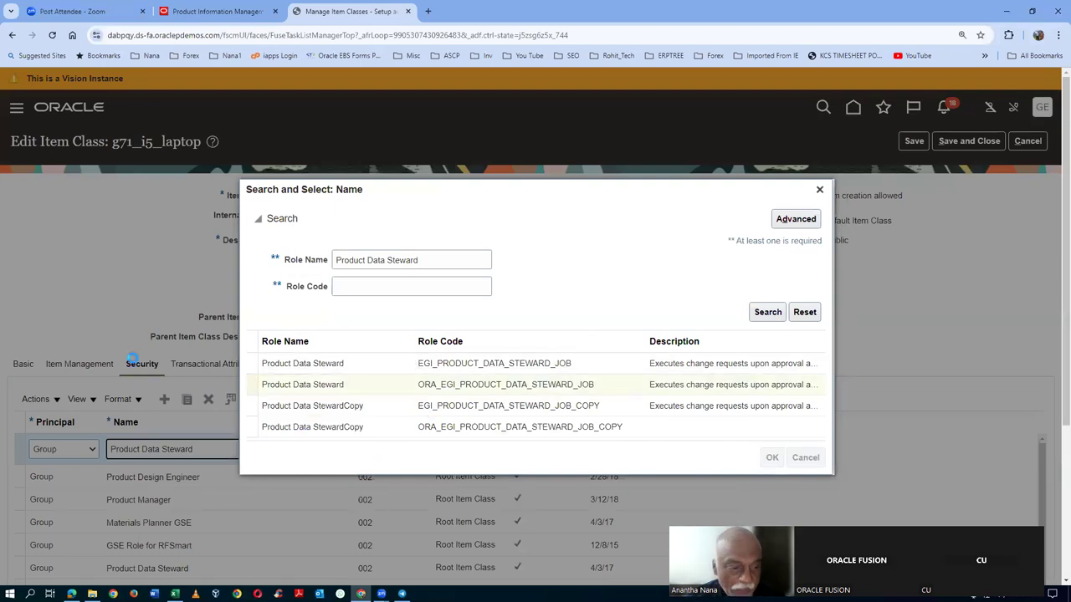
- Set the row's organization to G710, save, and confirm the index rebuild submission
left_click(374, 452)
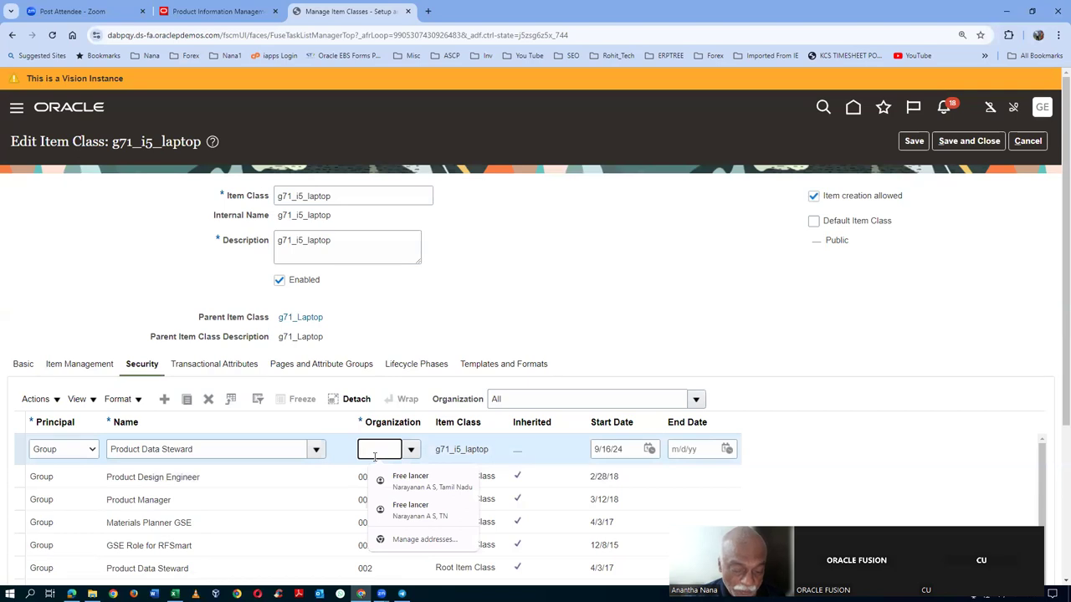
type("G710")
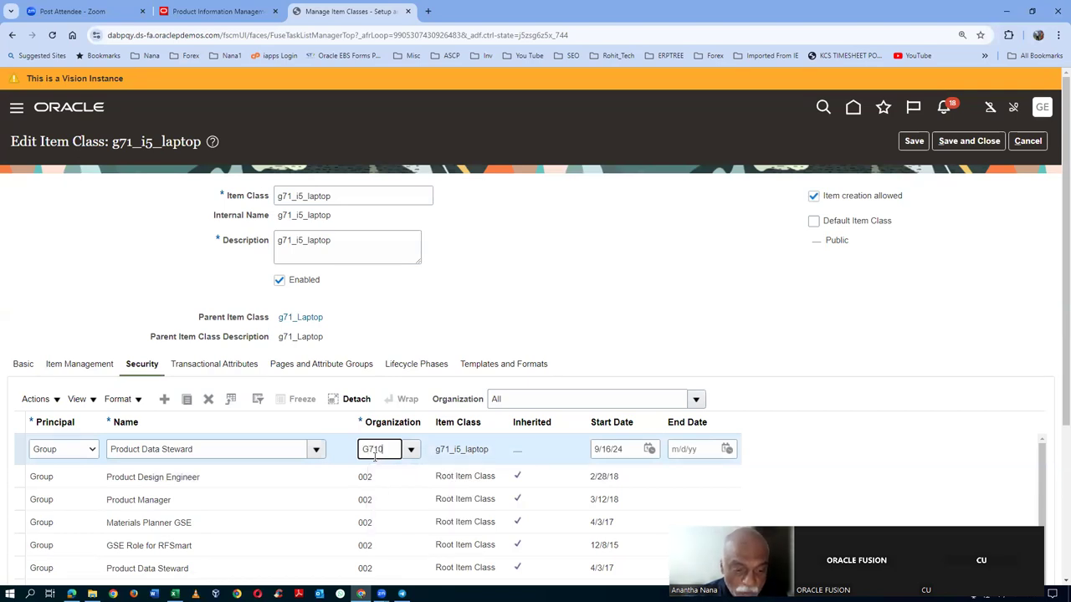
key("Tab")
left_click(908, 143)
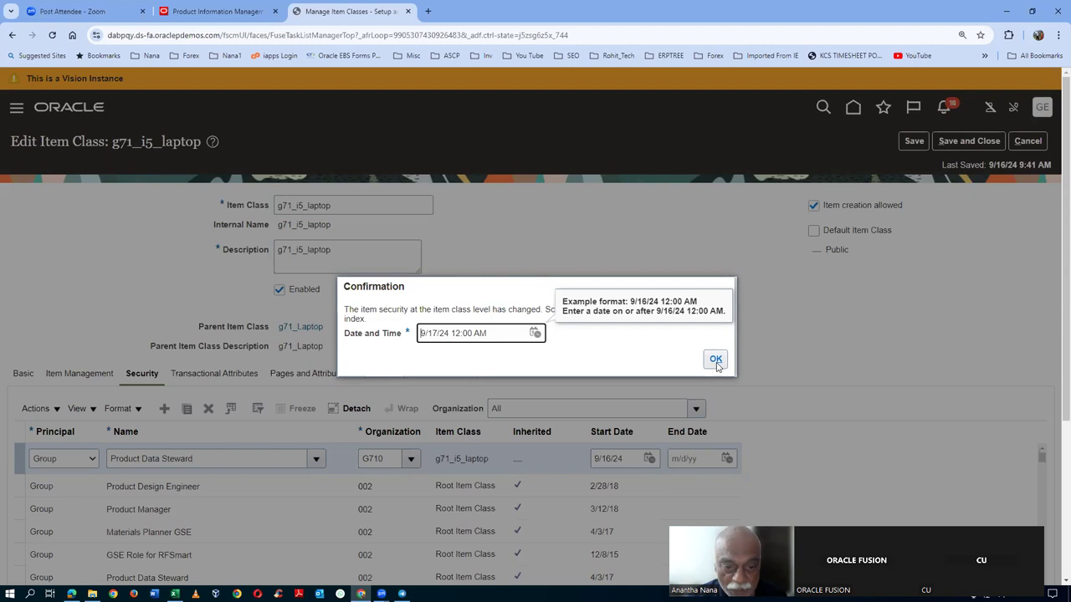
left_click(716, 362)
left_click(716, 361)
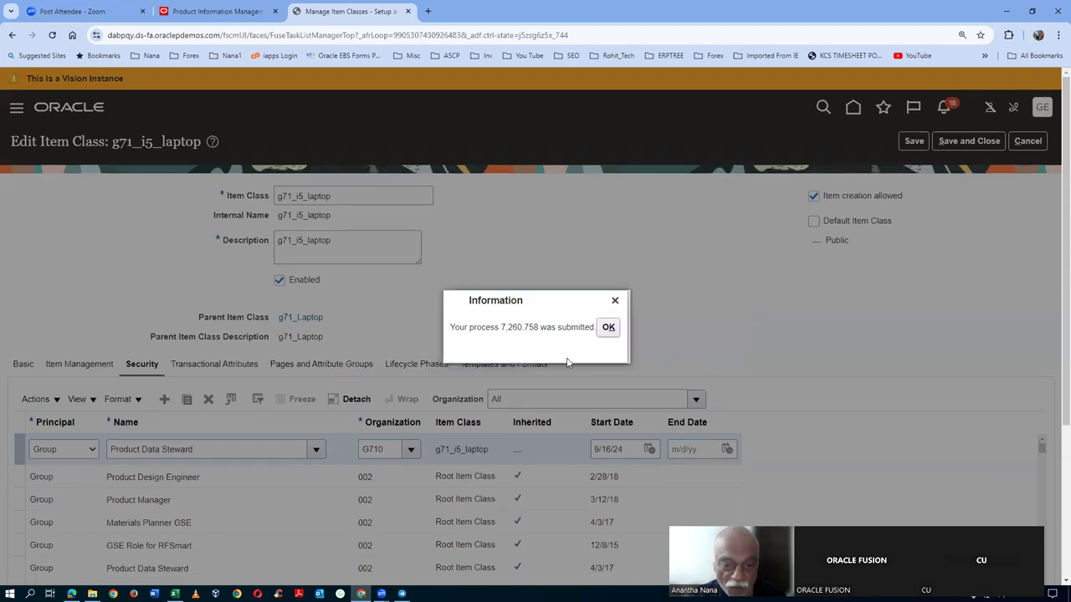
left_click(608, 328)
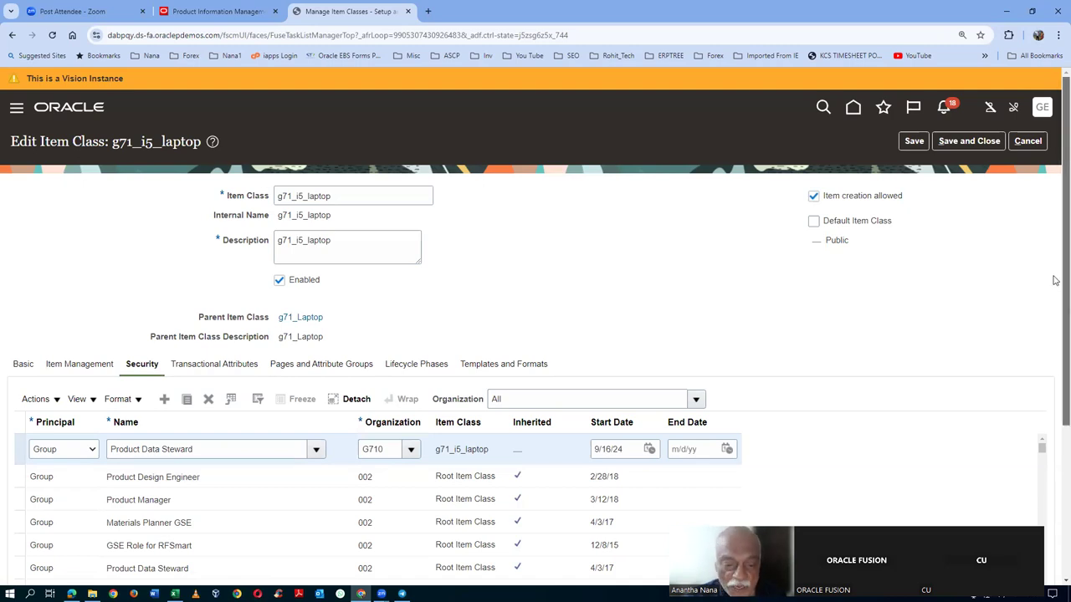
- Add every available action to the Product Data Steward G710 grant
scroll(1055, 280, "down", 3)
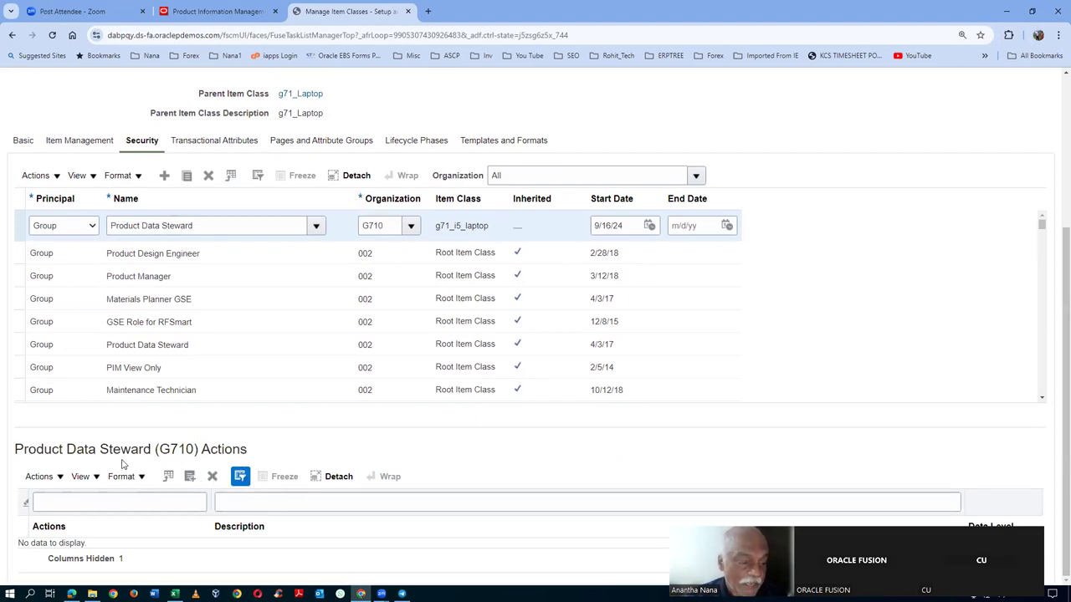
left_click_drag(160, 450, 186, 450)
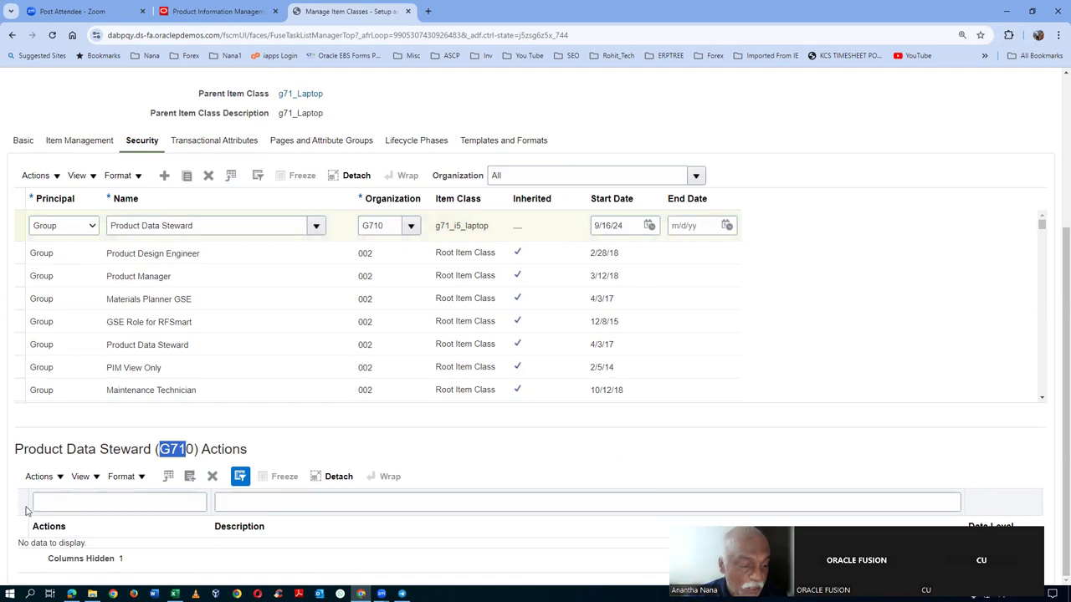
left_click(39, 476)
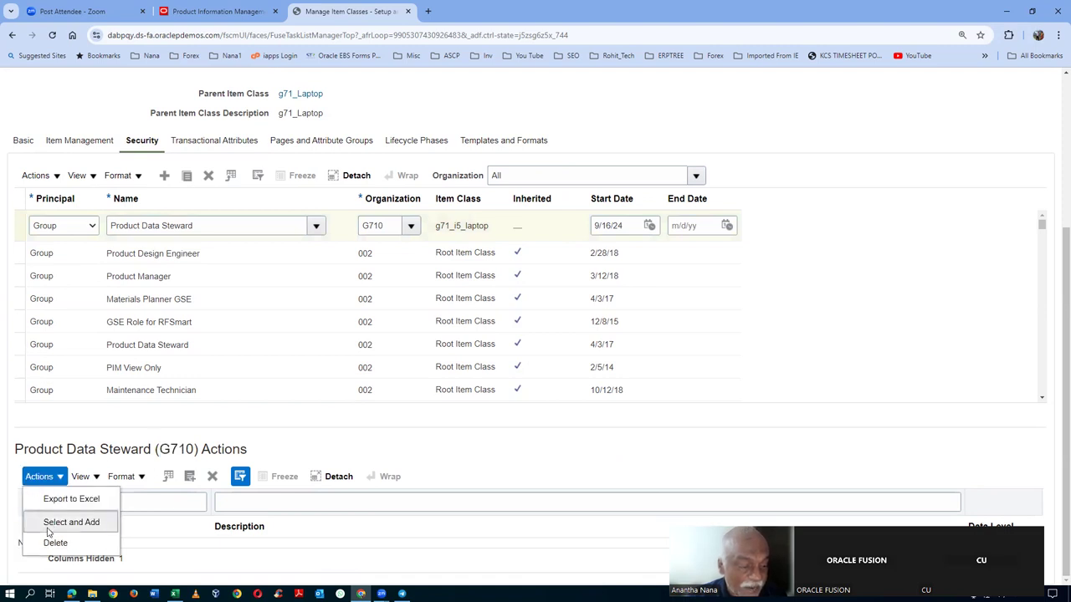
left_click(50, 524)
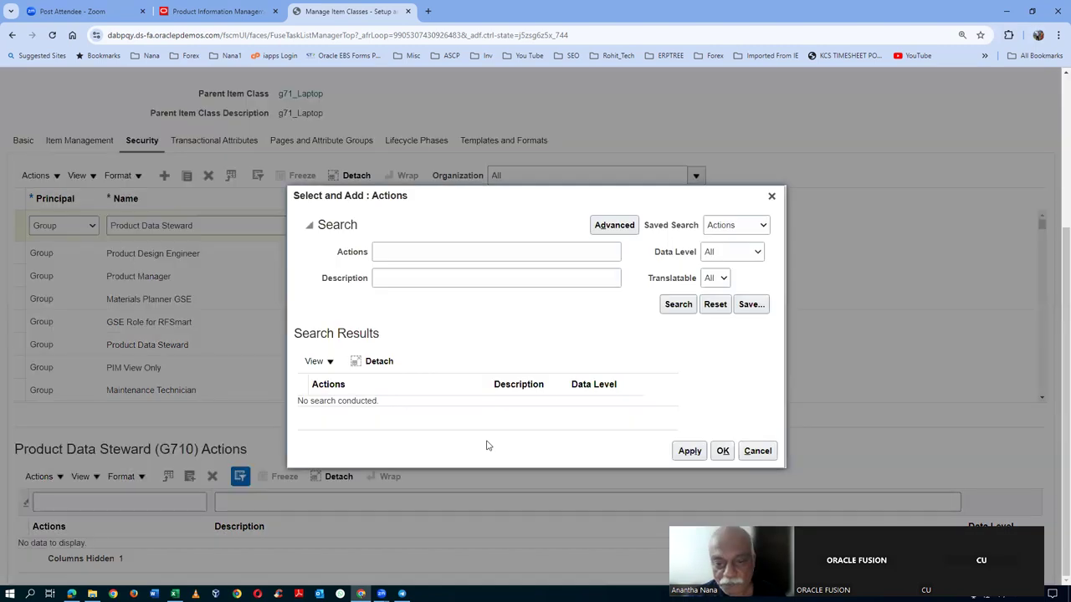
left_click(678, 305)
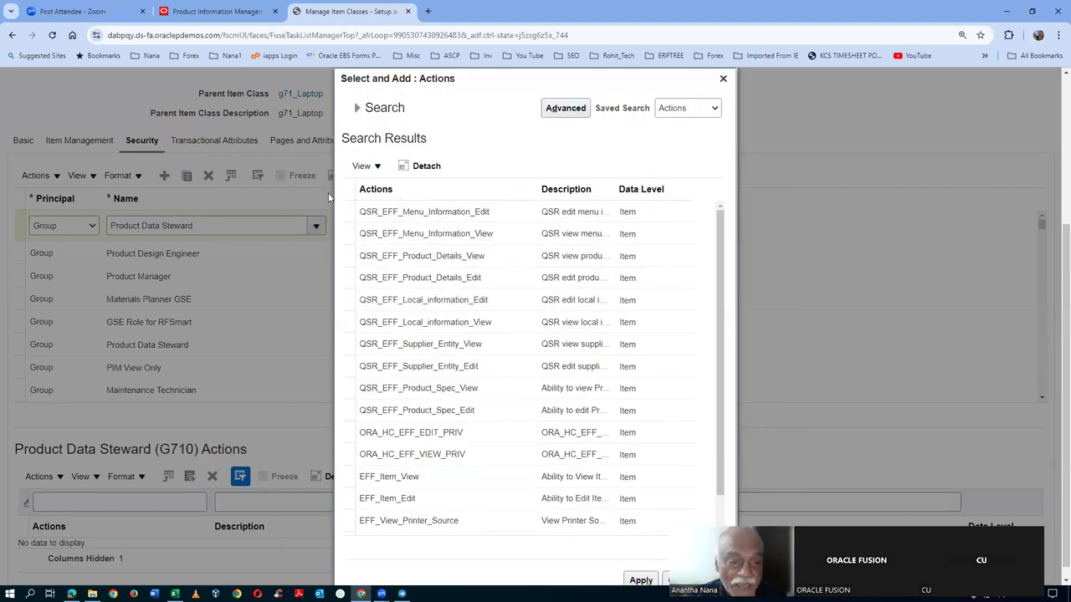
left_click(346, 189)
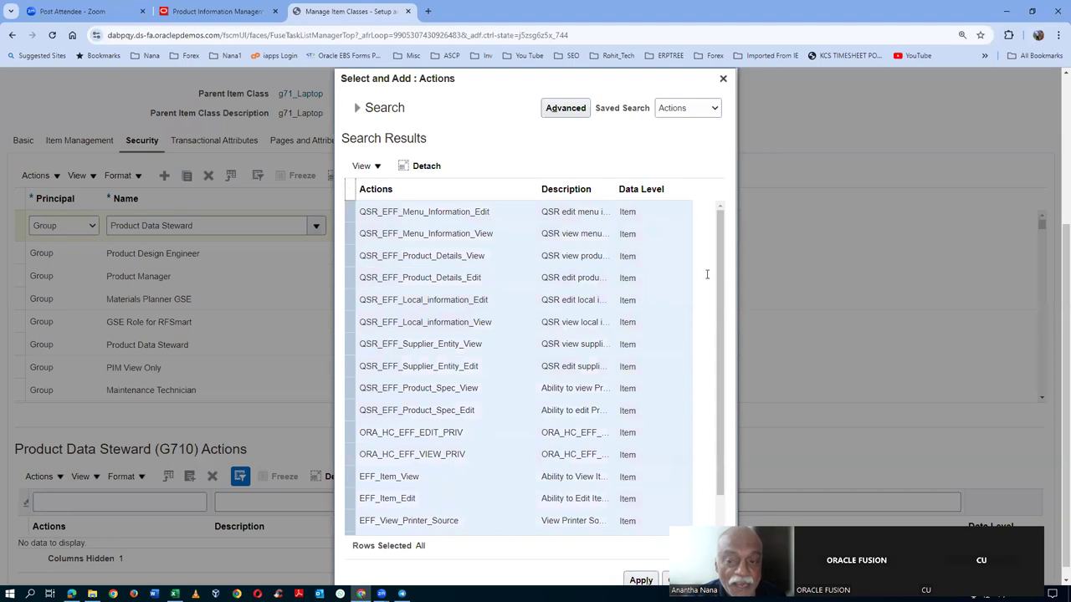
left_click_drag(722, 282, 751, 507)
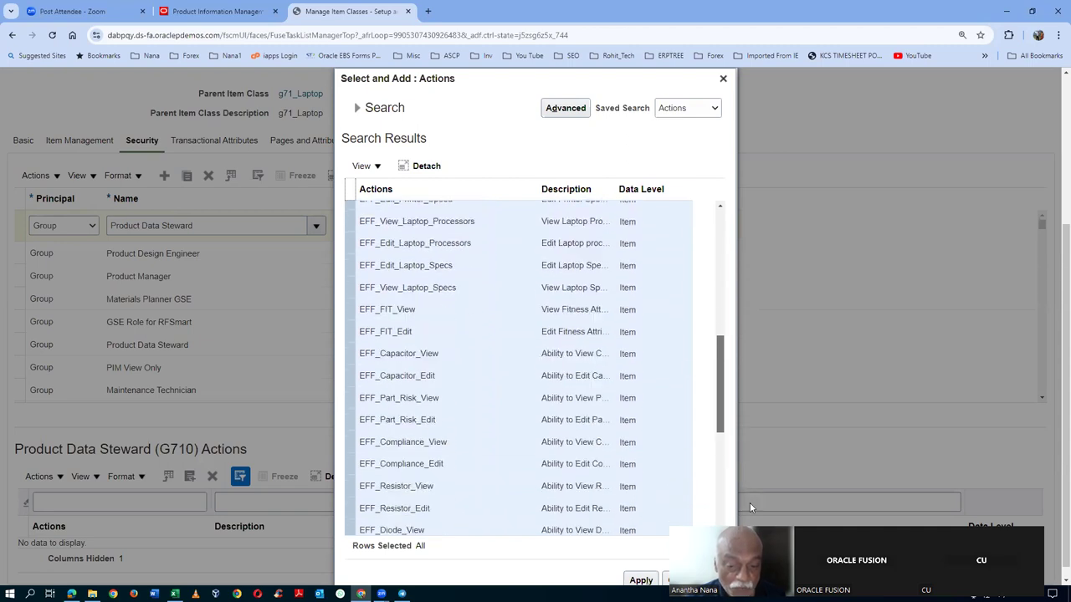
left_click_drag(716, 398, 729, 210)
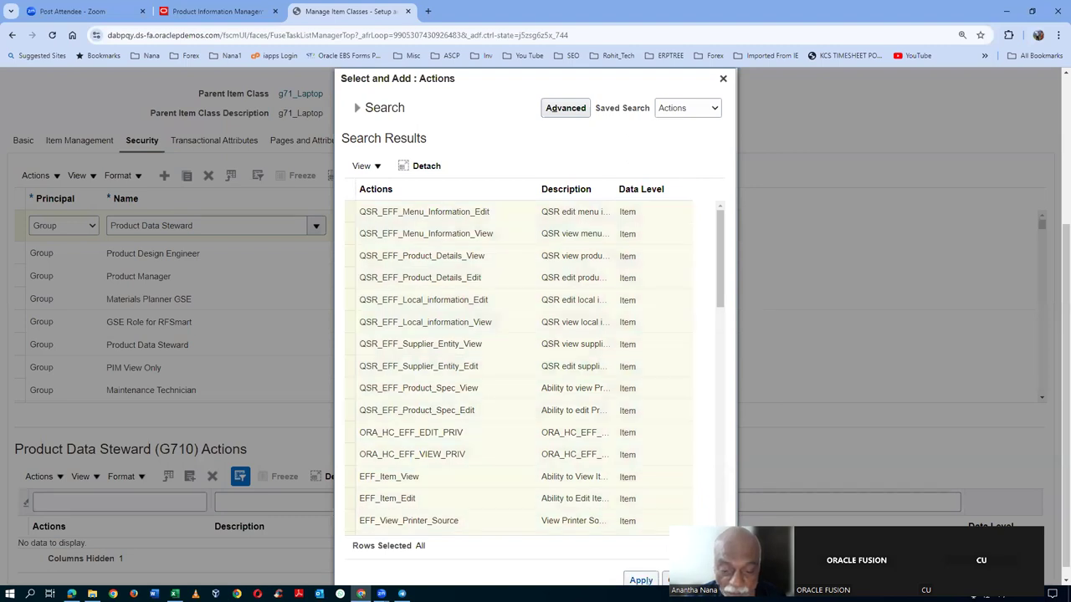
scroll(102, 535, "down", 3)
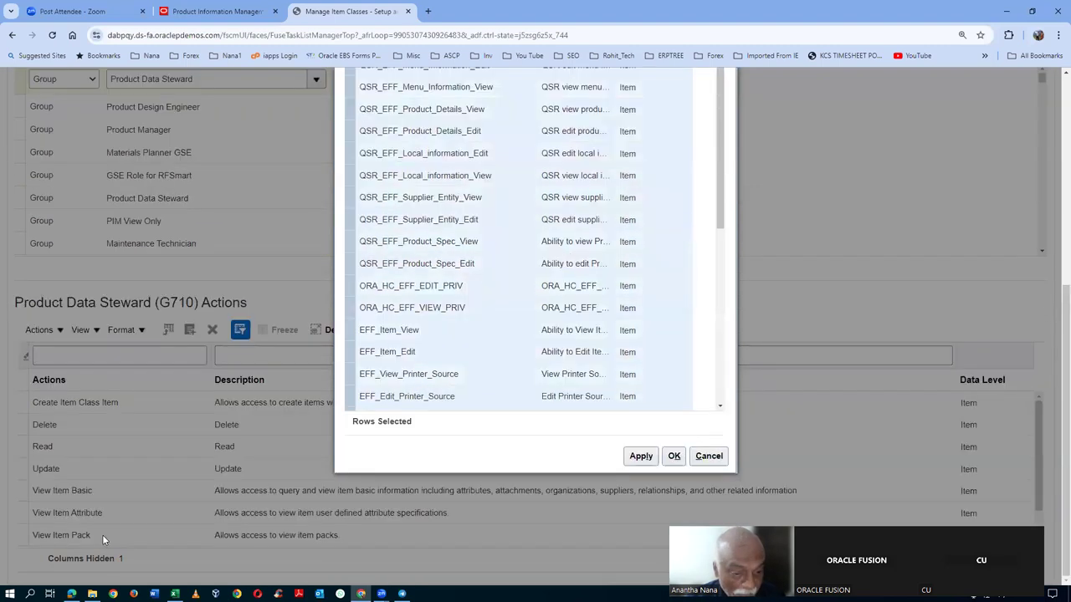
left_click(683, 459)
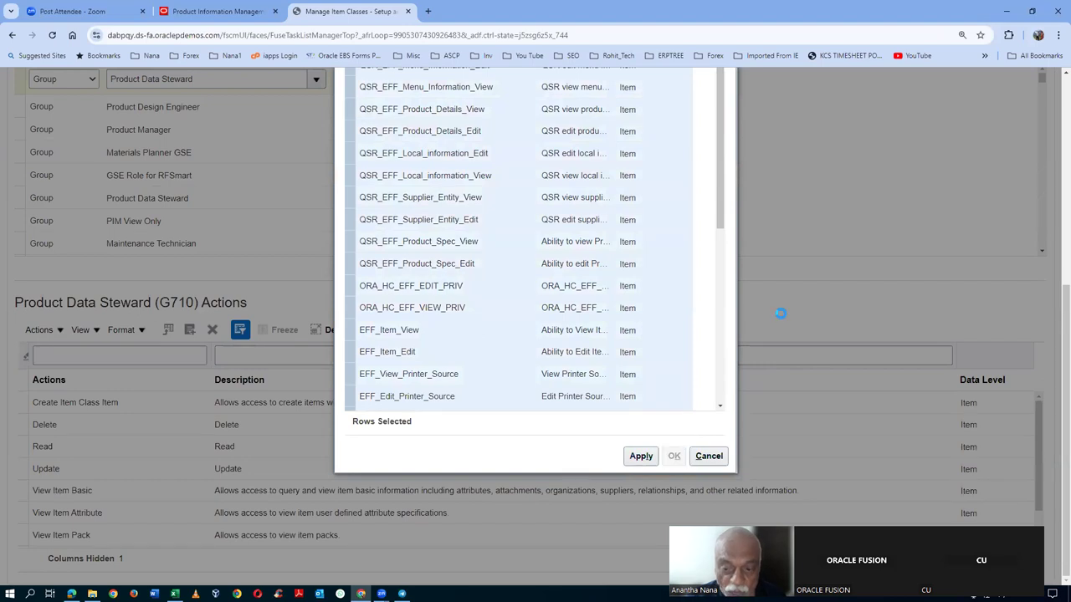
- Save and close the g71_i5_laptop item class and dismiss the confirmation
scroll(857, 245, "up", 5)
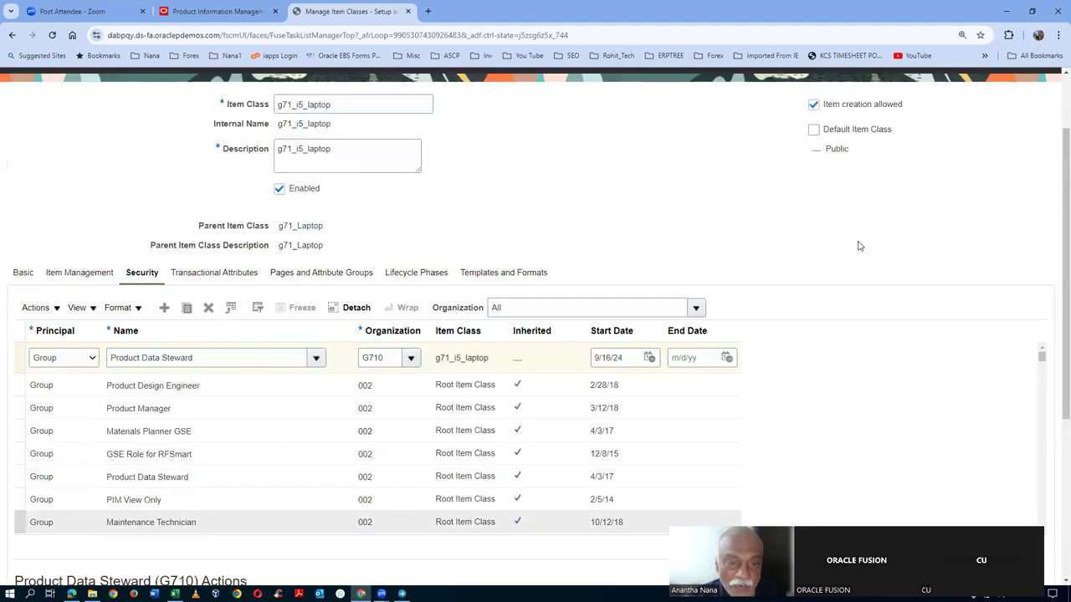
left_click(971, 140)
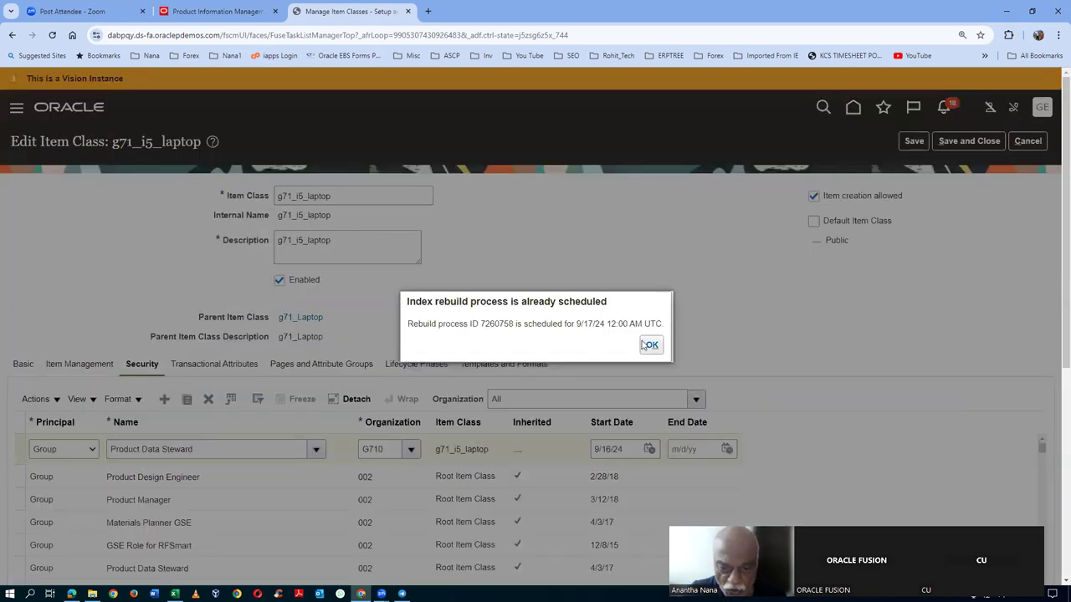
left_click(651, 345)
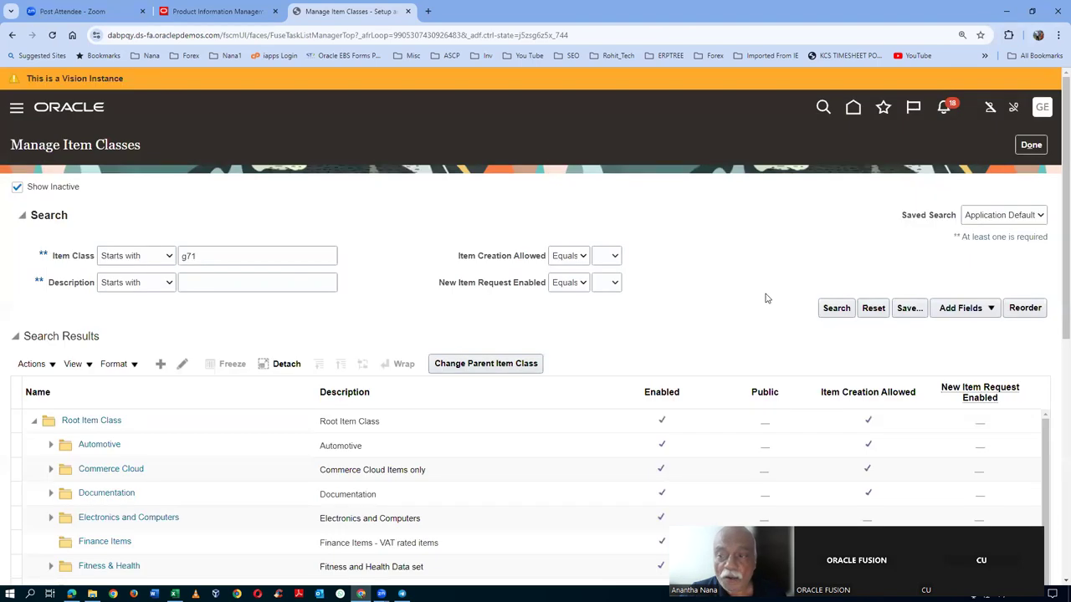
- Leave Manage Item Classes, sign out, and sign back in as the employee user
left_click(1031, 144)
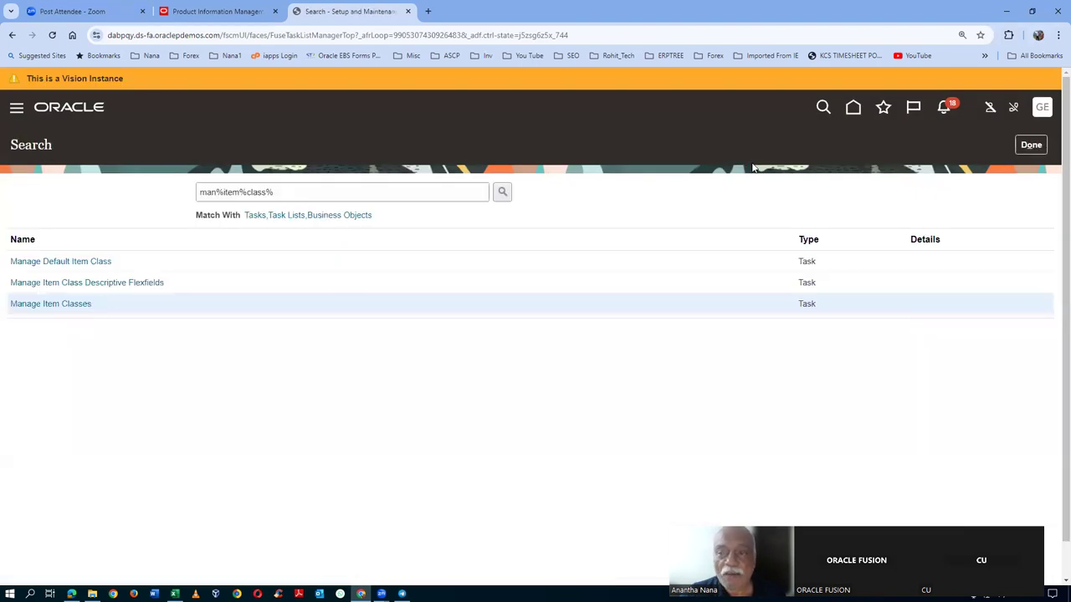
left_click(1017, 150)
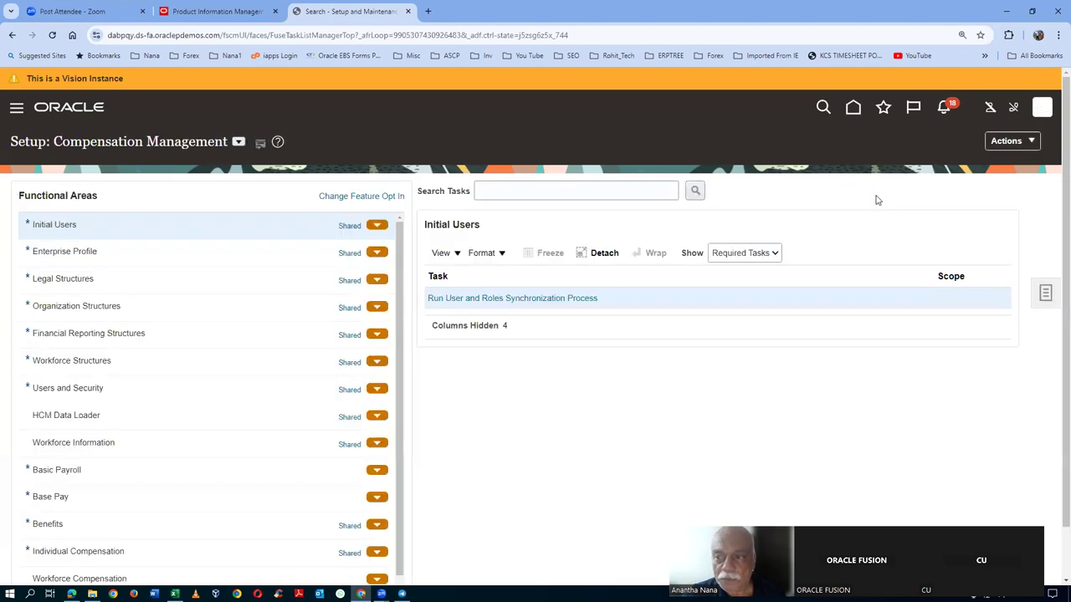
left_click(1044, 111)
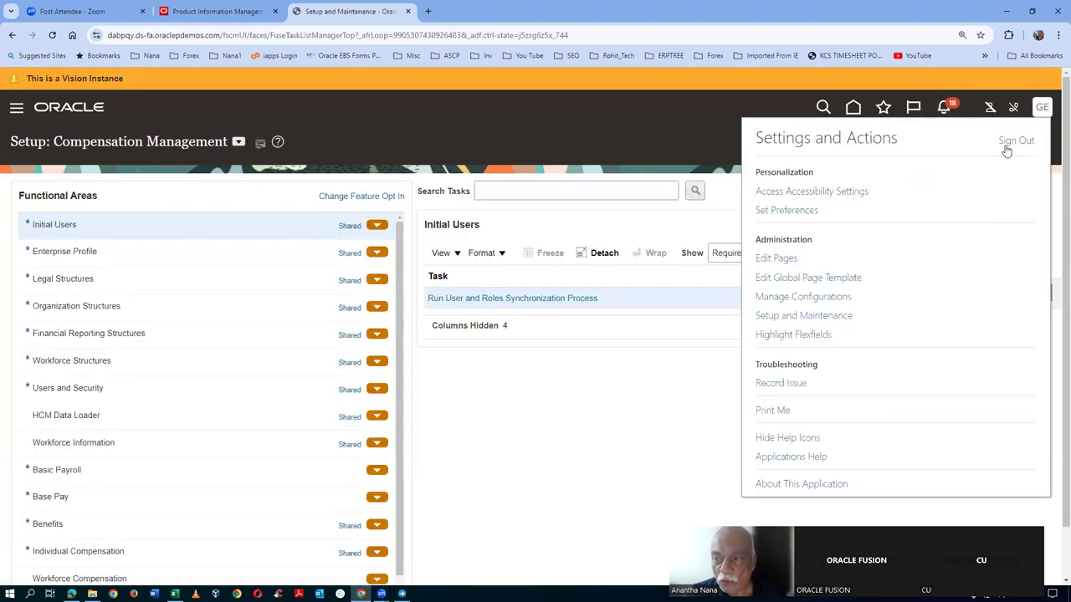
left_click(1006, 148)
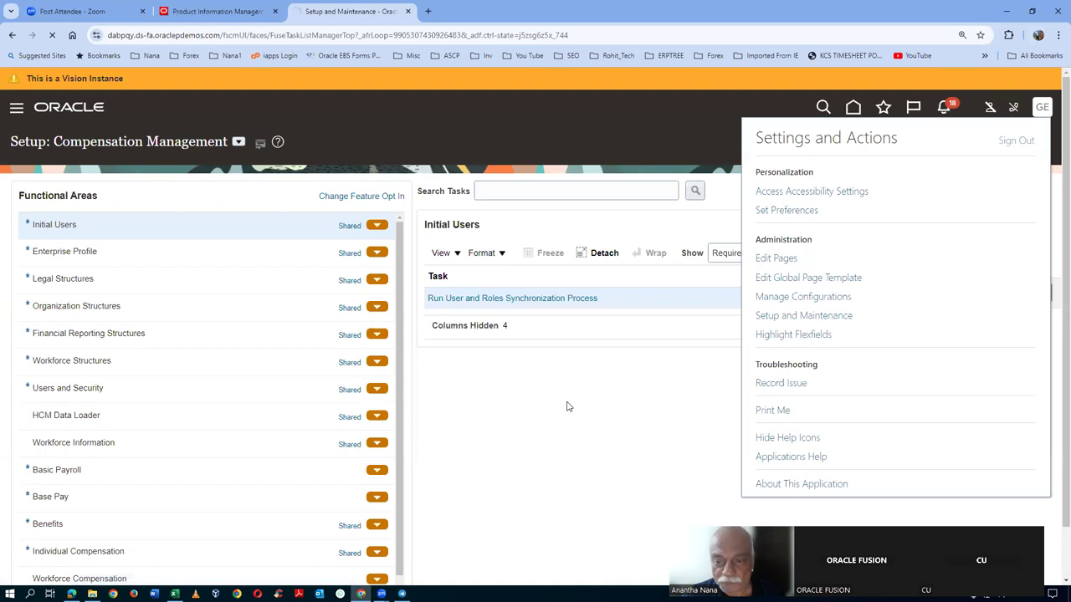
left_click(534, 302)
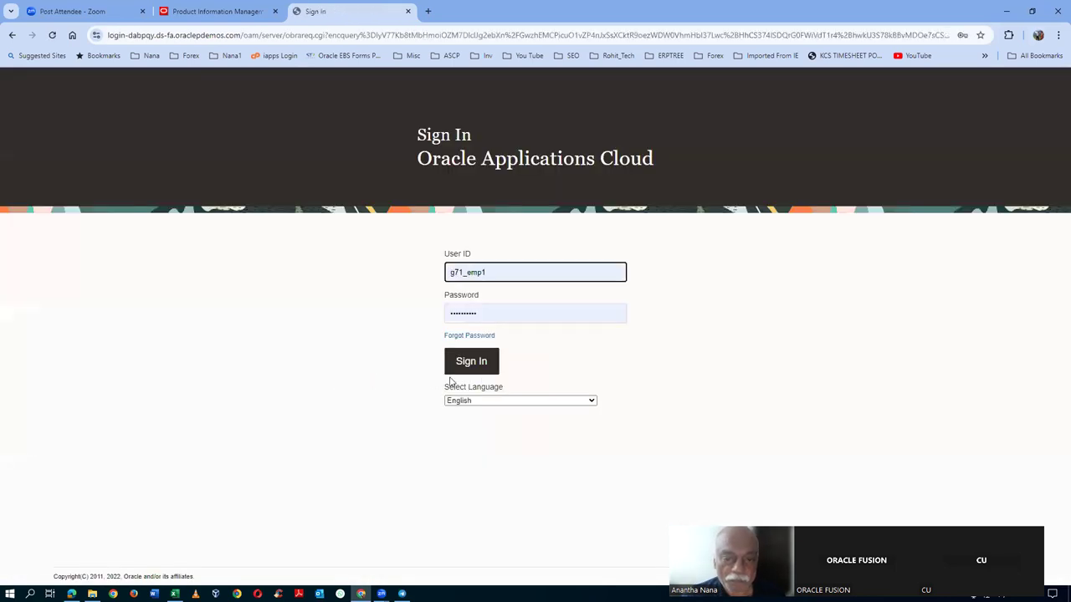
left_click(471, 360)
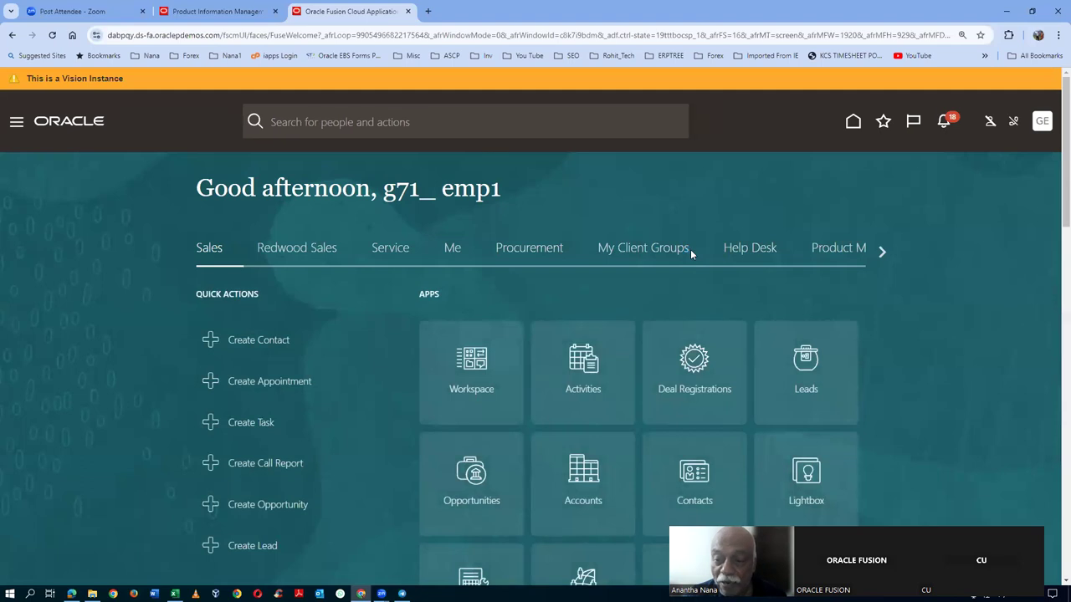
- Start a new item in Product Information Management with organization G710 and item class g71_i5_laptop
left_click(818, 248)
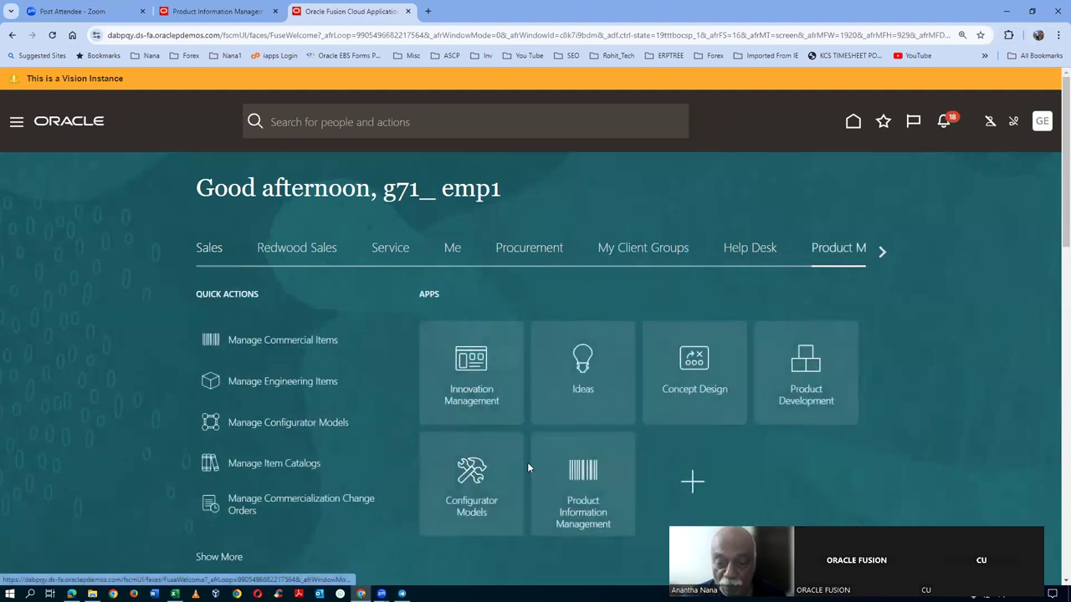
left_click(584, 518)
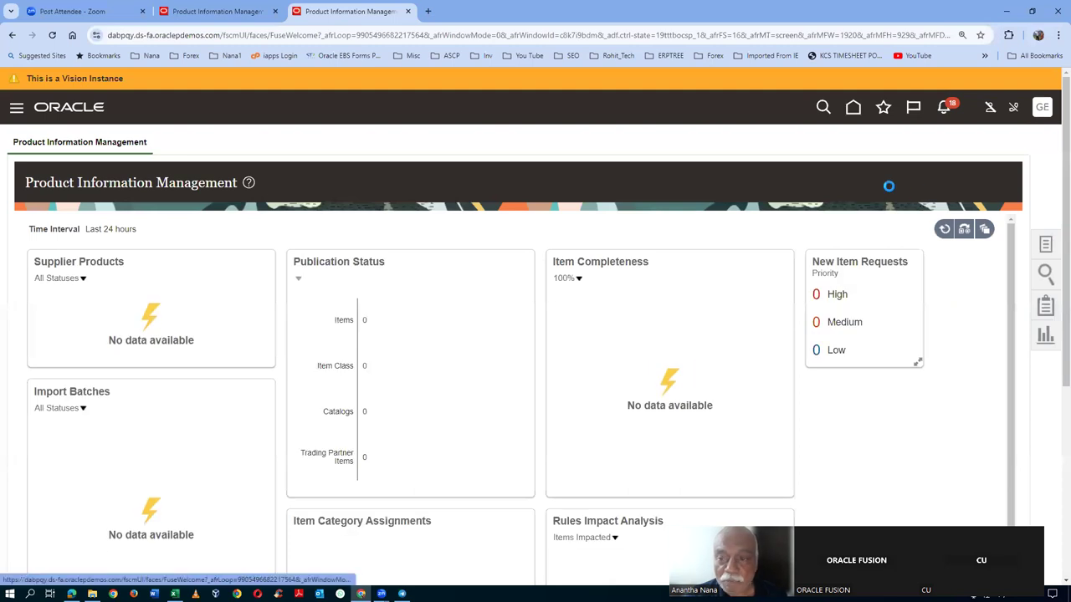
left_click(926, 155)
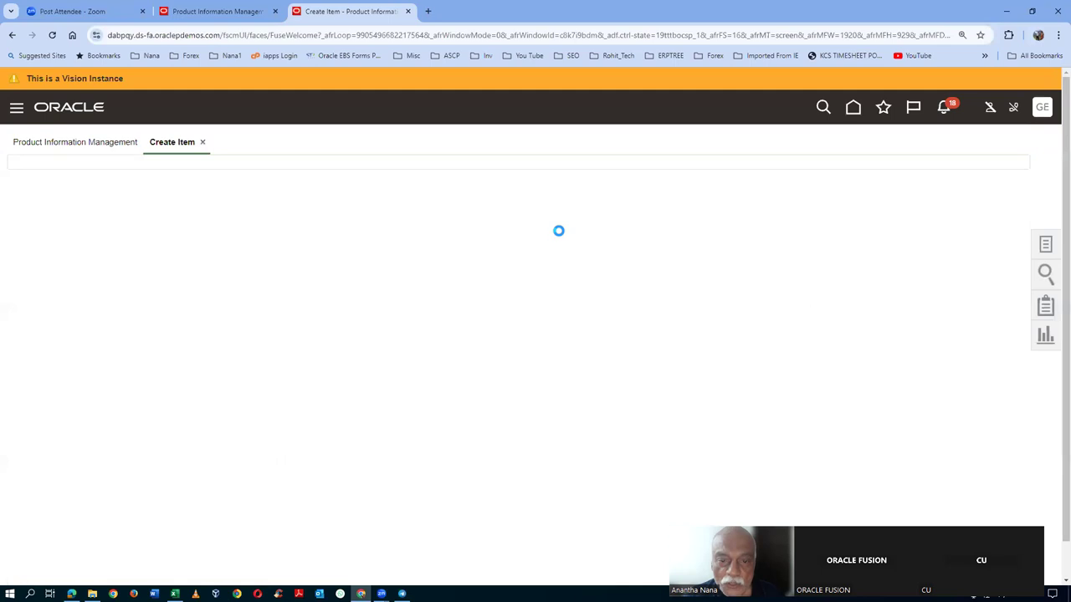
type("g")
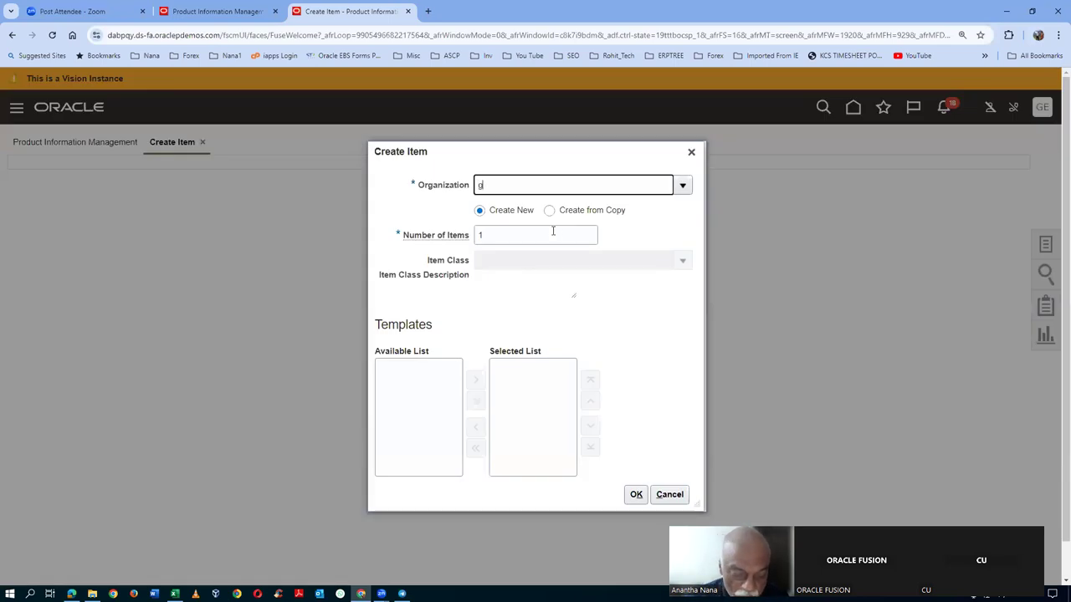
type("71")
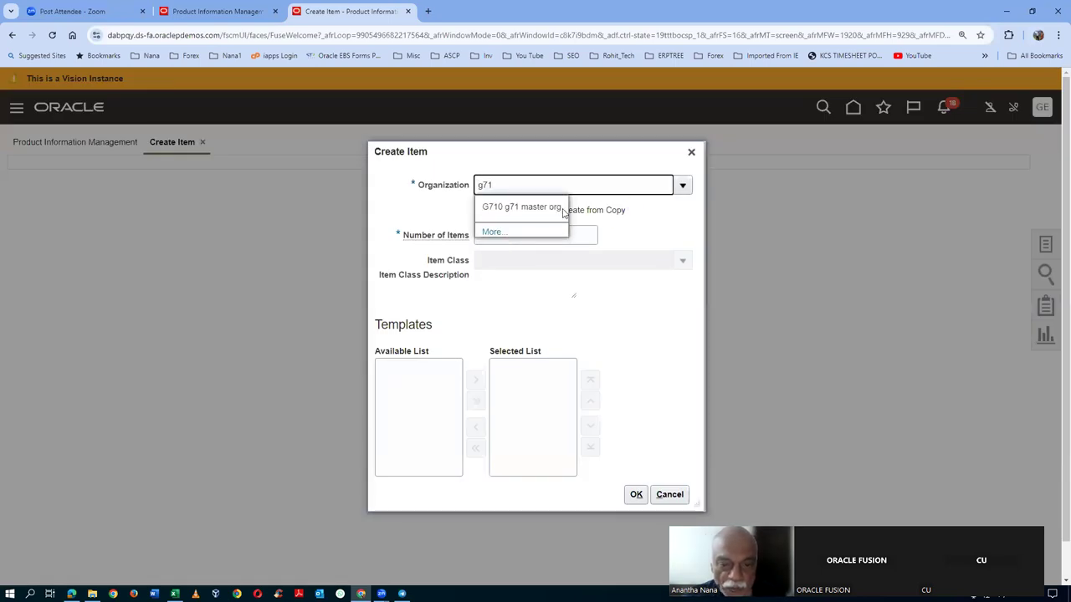
left_click(522, 206)
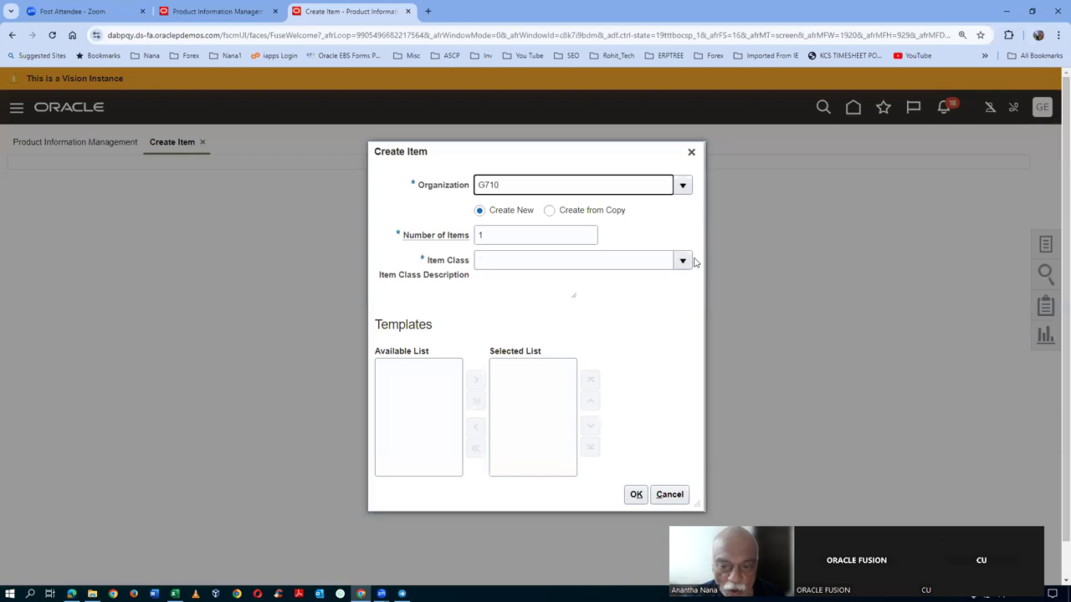
left_click(684, 264)
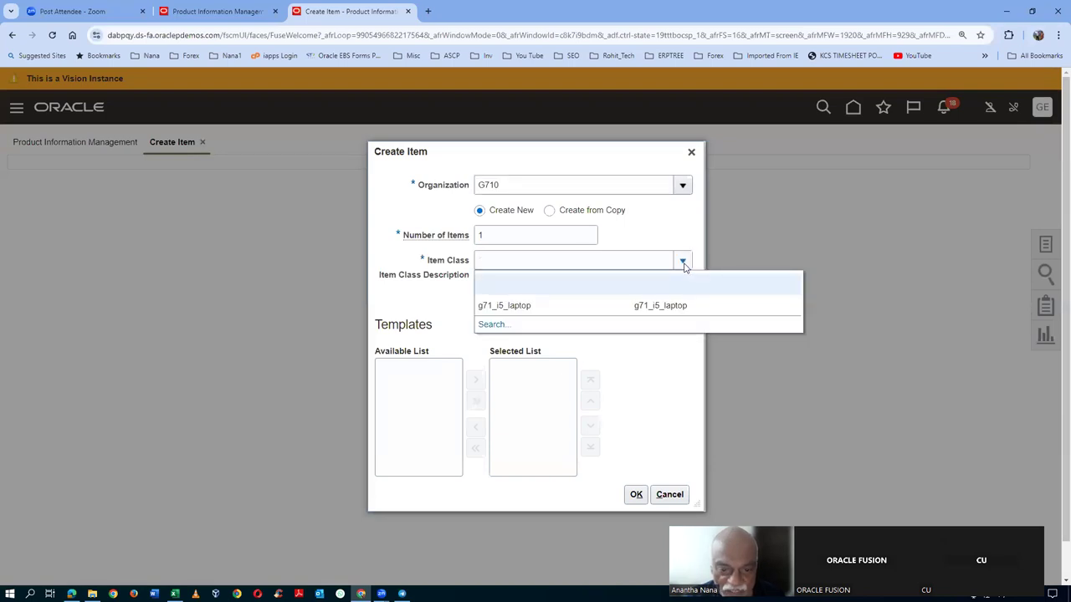
left_click(544, 307)
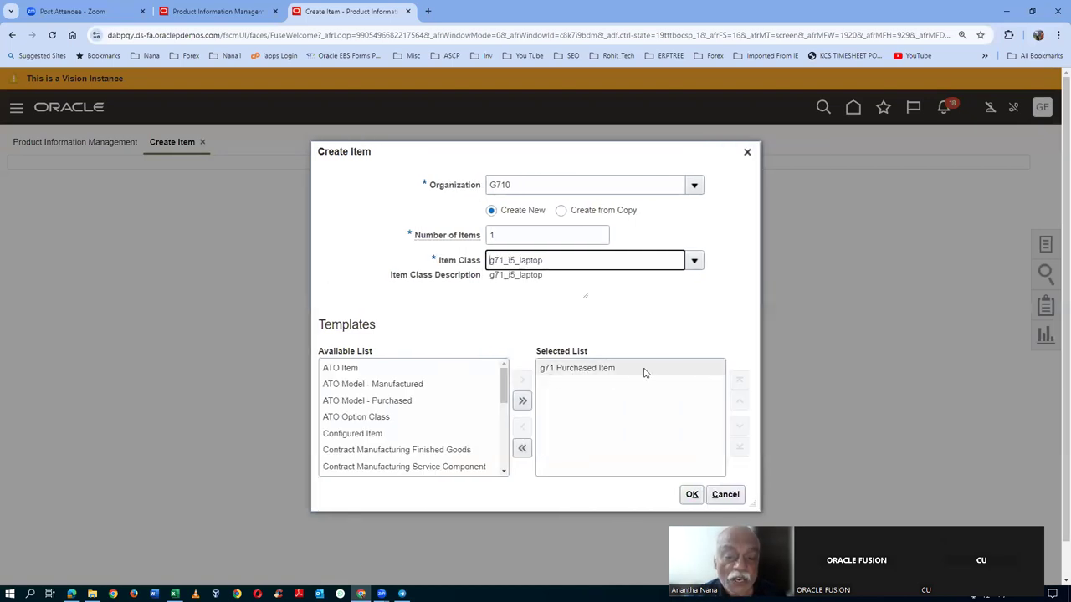
- Check the Parent and Child Item Class labels in the Product Hierarchy diagram
key("alt+Tab")
key("alt+Tab")
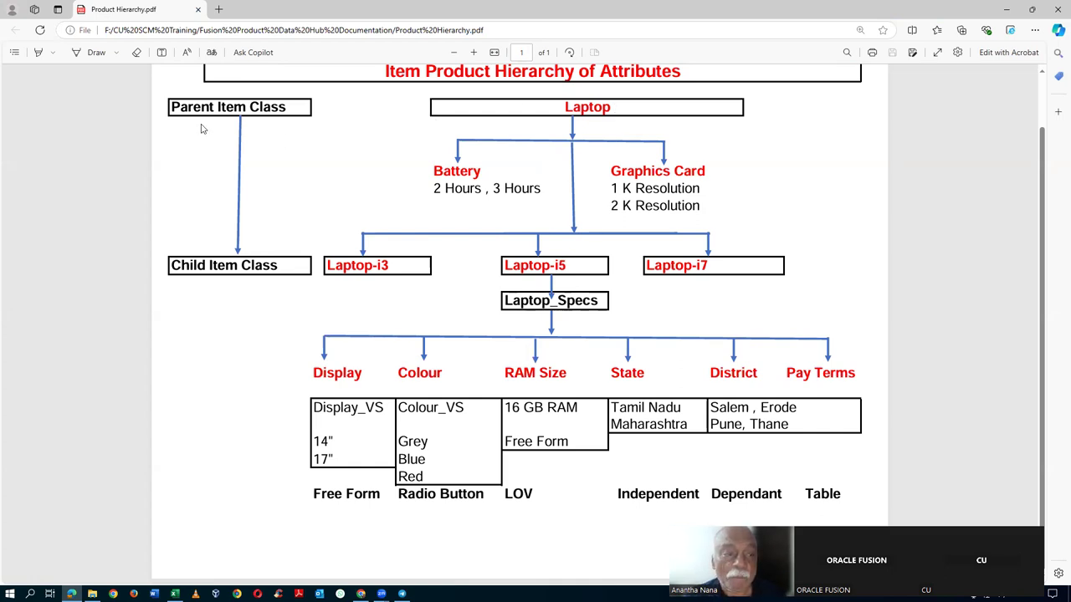
left_click_drag(192, 107, 234, 107)
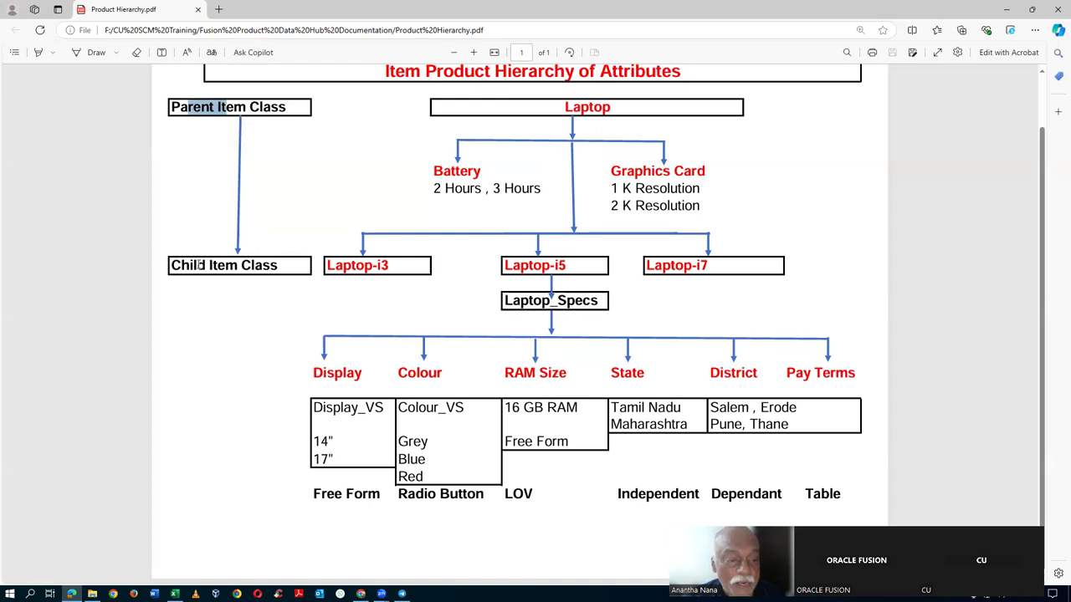
left_click_drag(193, 265, 238, 266)
key("alt+Tab")
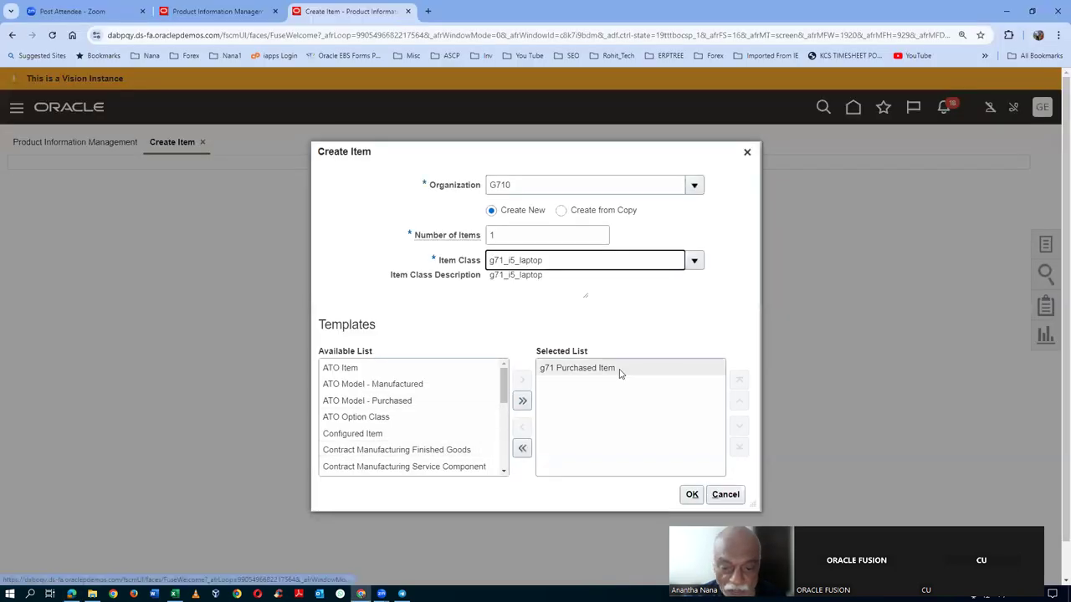
- Confirm the Create Item dialog, give item g71_1000 the description 'test 1', and save it
left_click(693, 495)
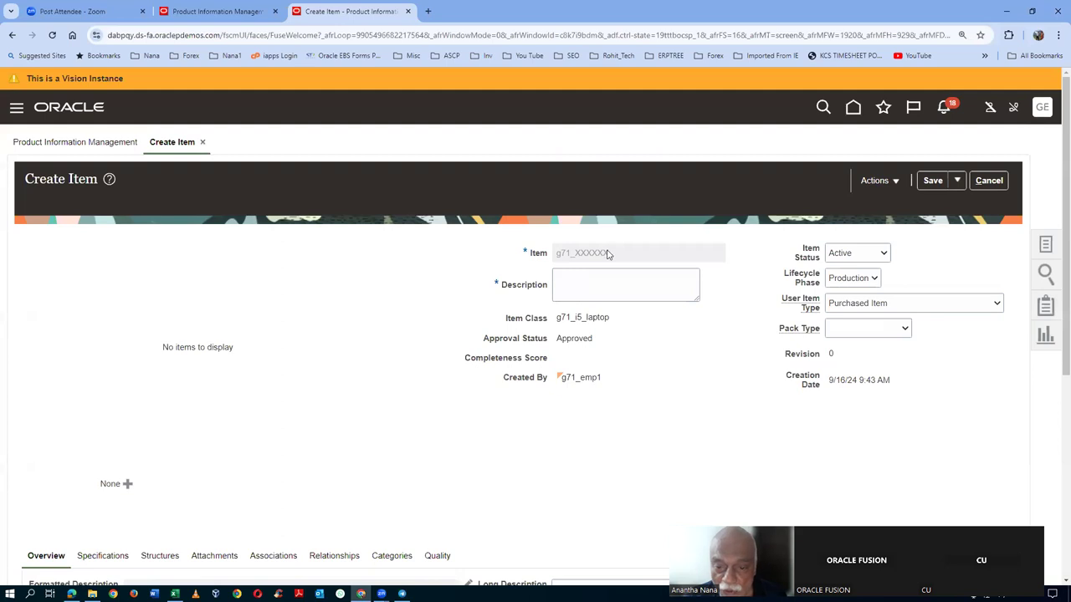
left_click(600, 289)
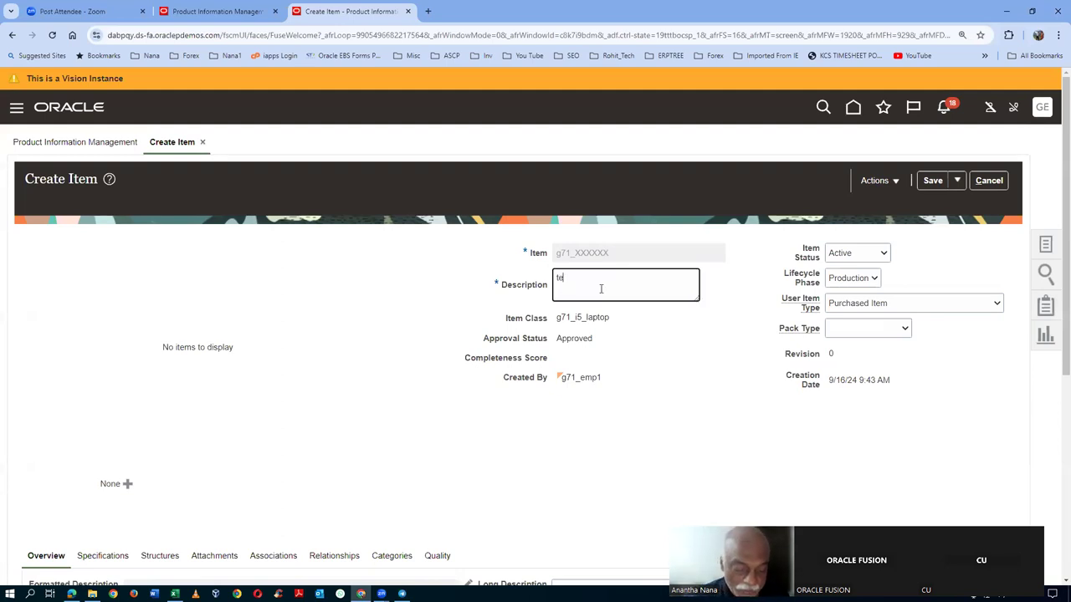
left_click(931, 180)
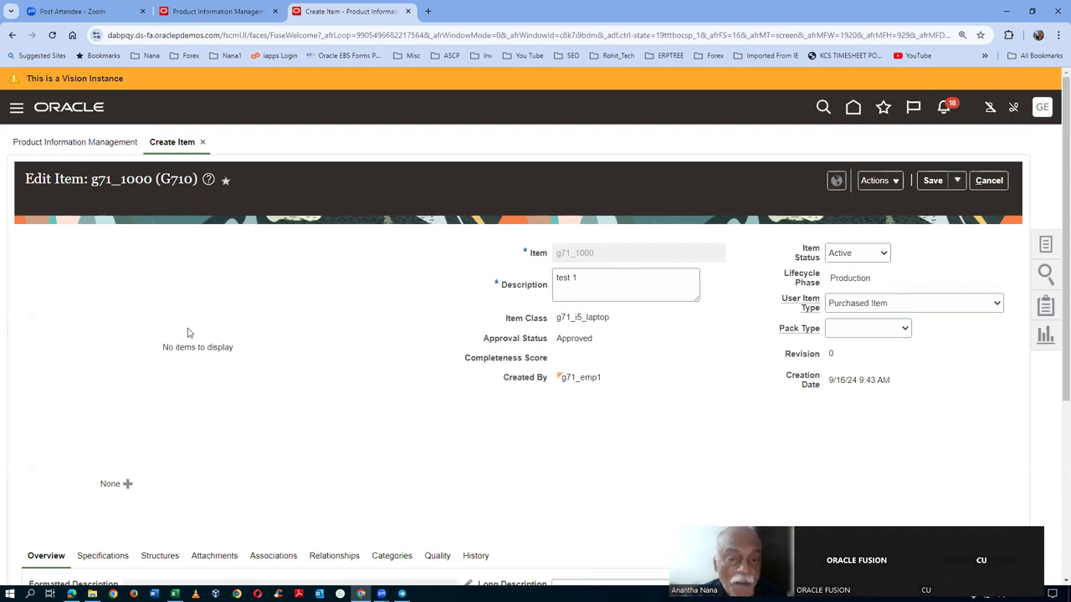
- Try to add child organization G711 to item g71_1000 from a g71 organization search
scroll(194, 336, "down", 2)
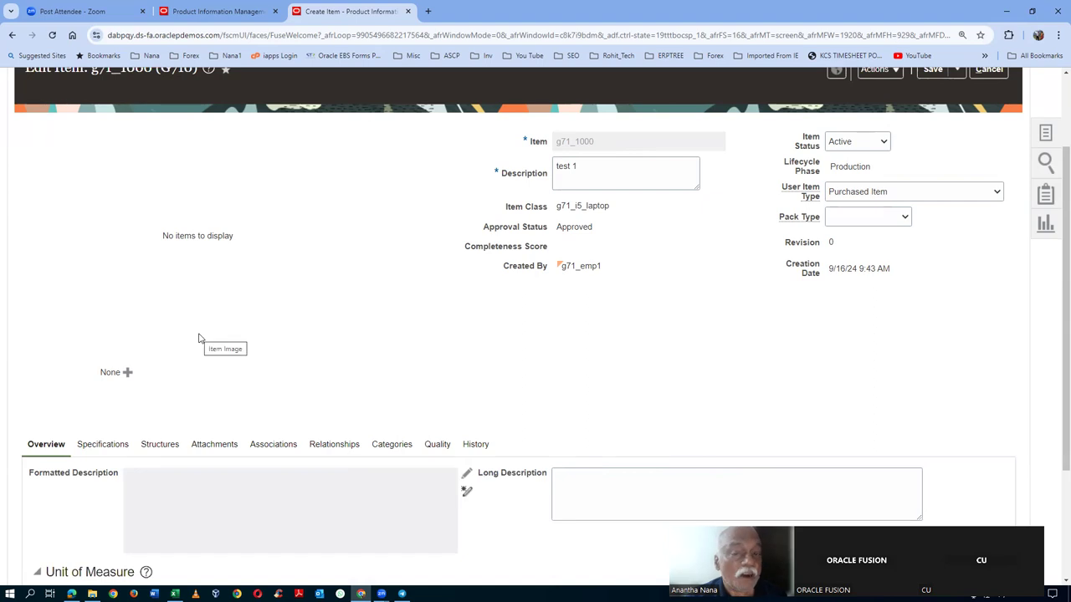
left_click(274, 445)
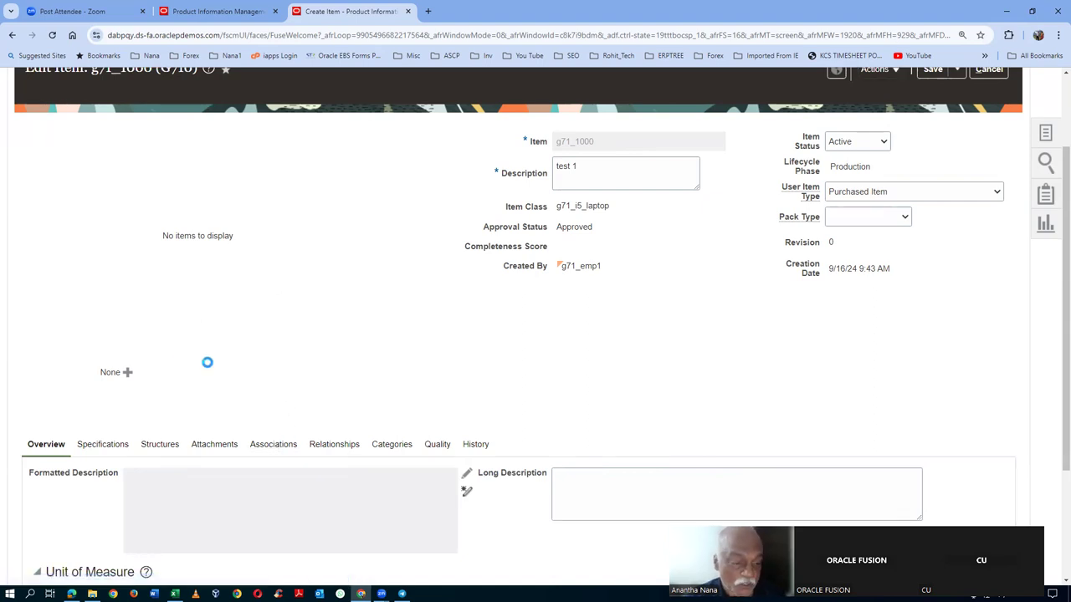
left_click(50, 449)
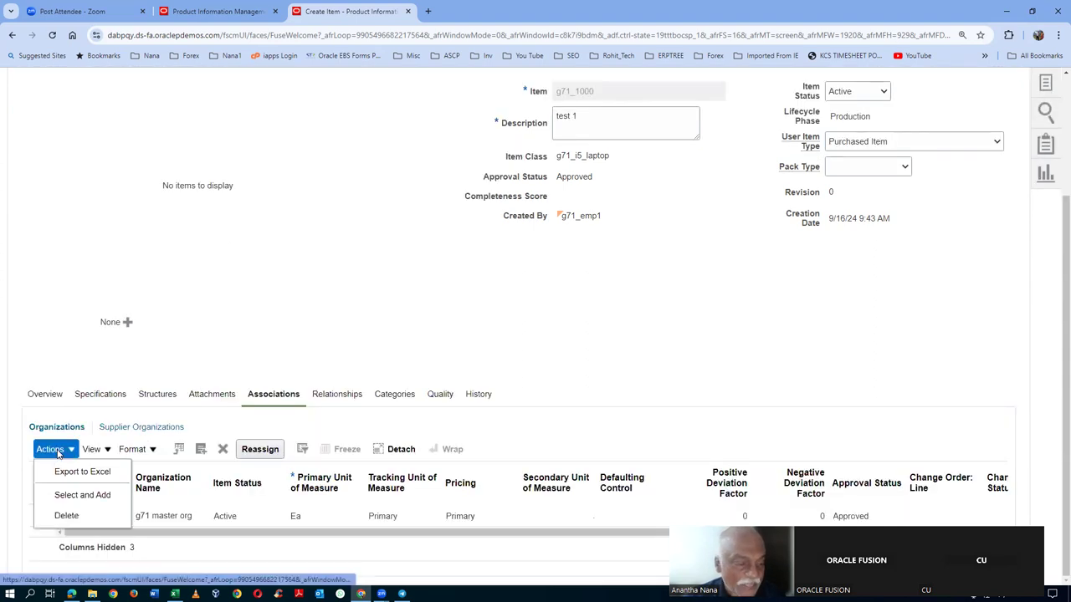
left_click(74, 495)
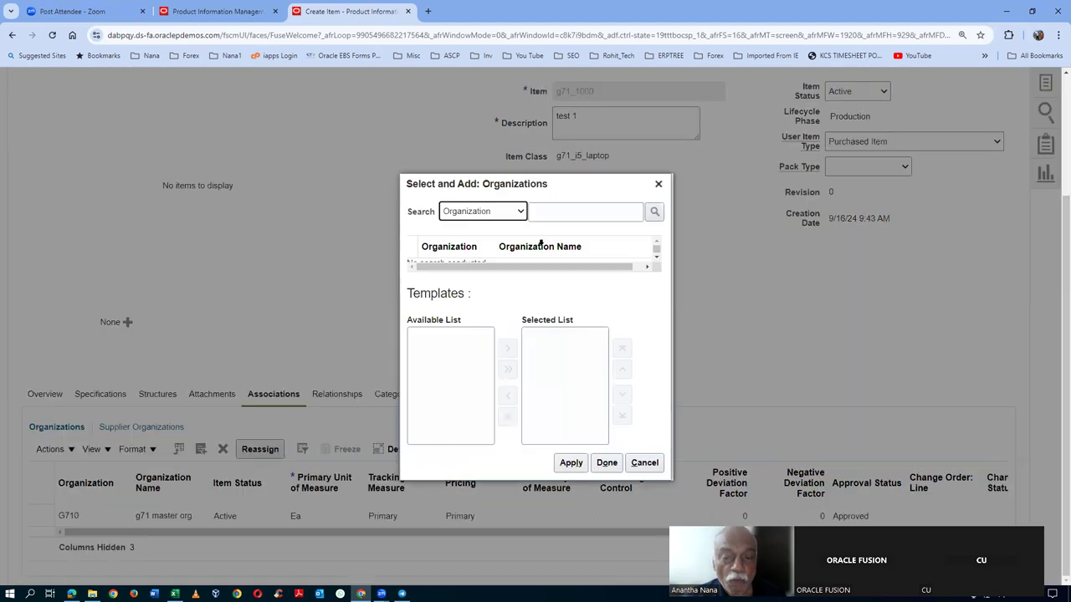
type("g71")
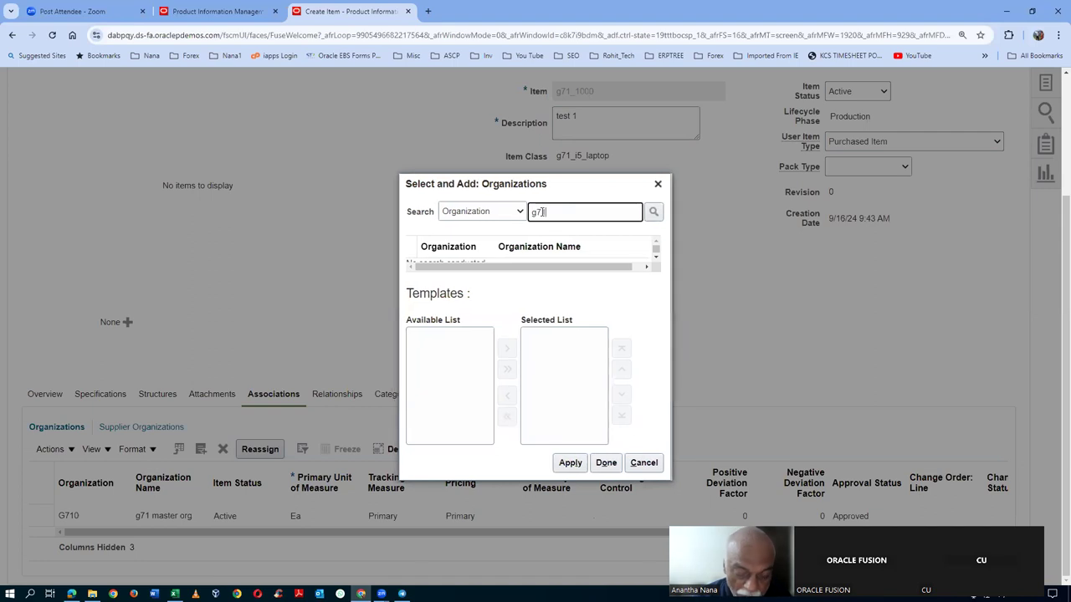
key("Return")
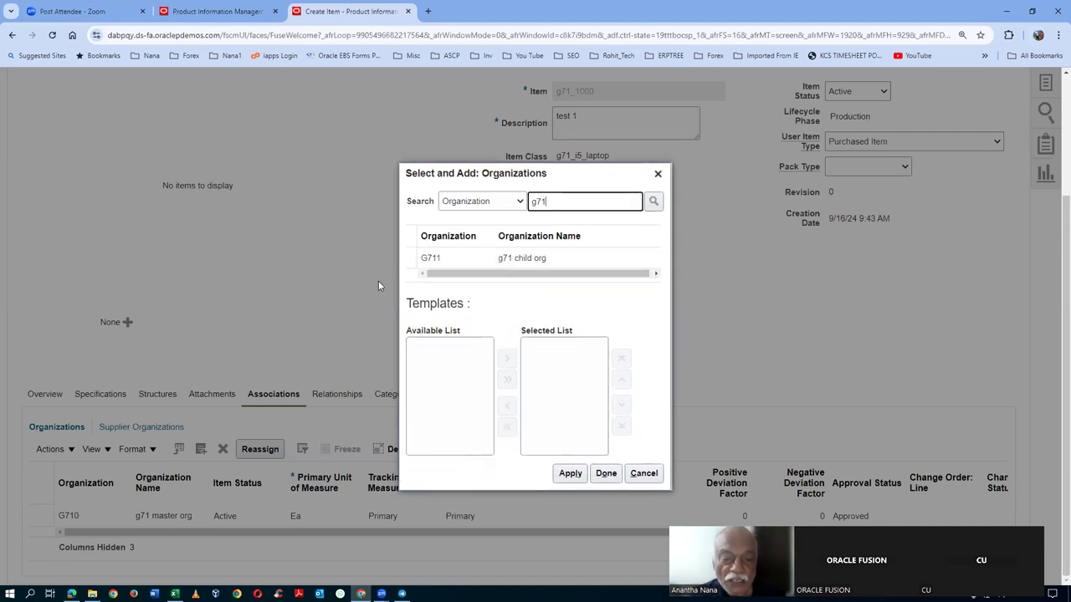
left_click(410, 257)
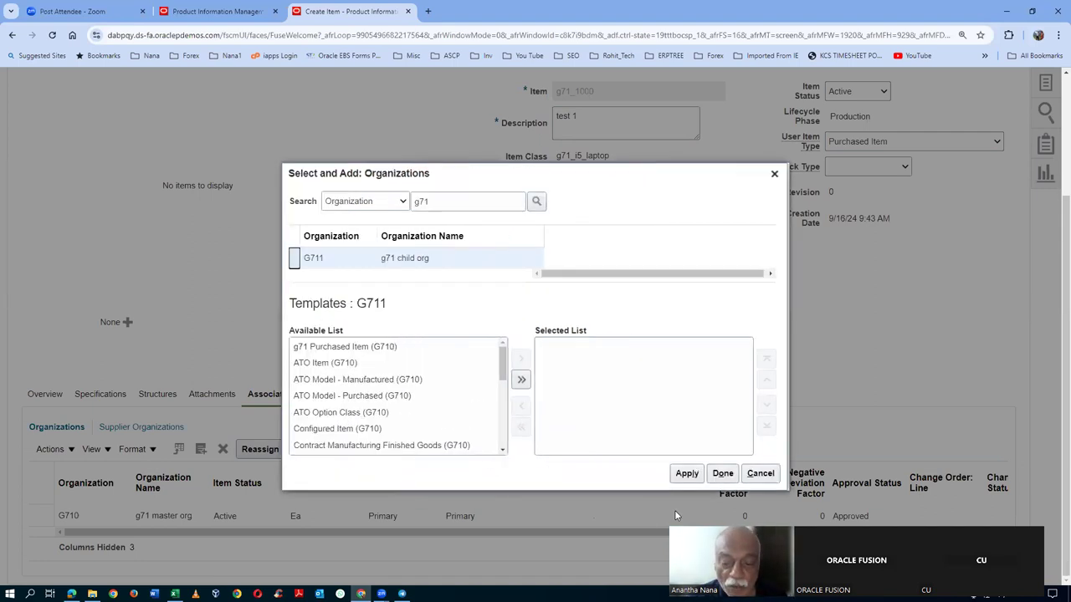
left_click(722, 472)
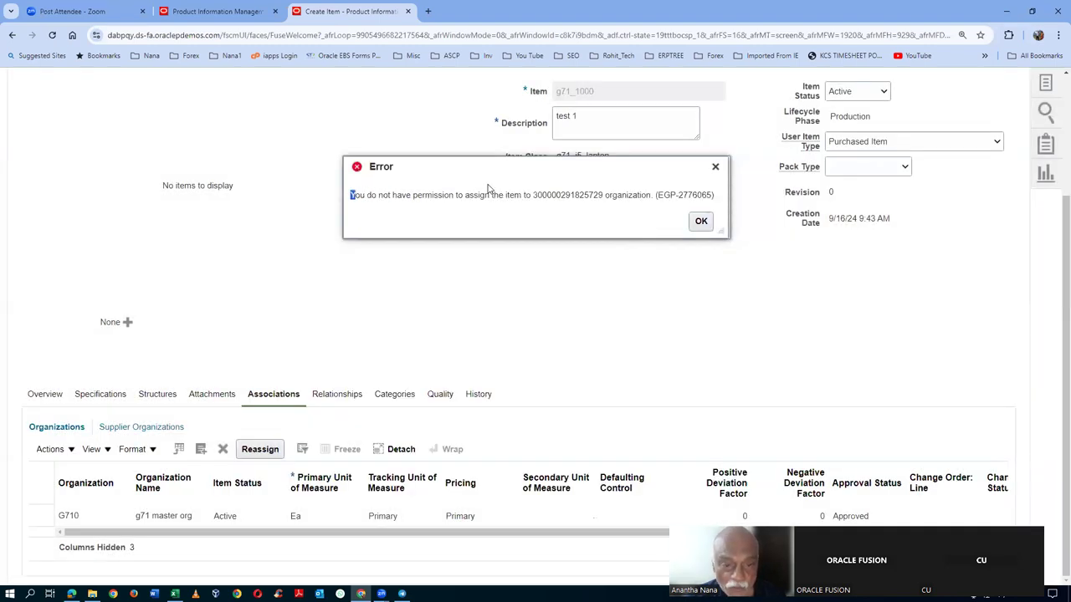
- Dismiss the permission error that refused the G711 assignment
left_click_drag(353, 195, 491, 196)
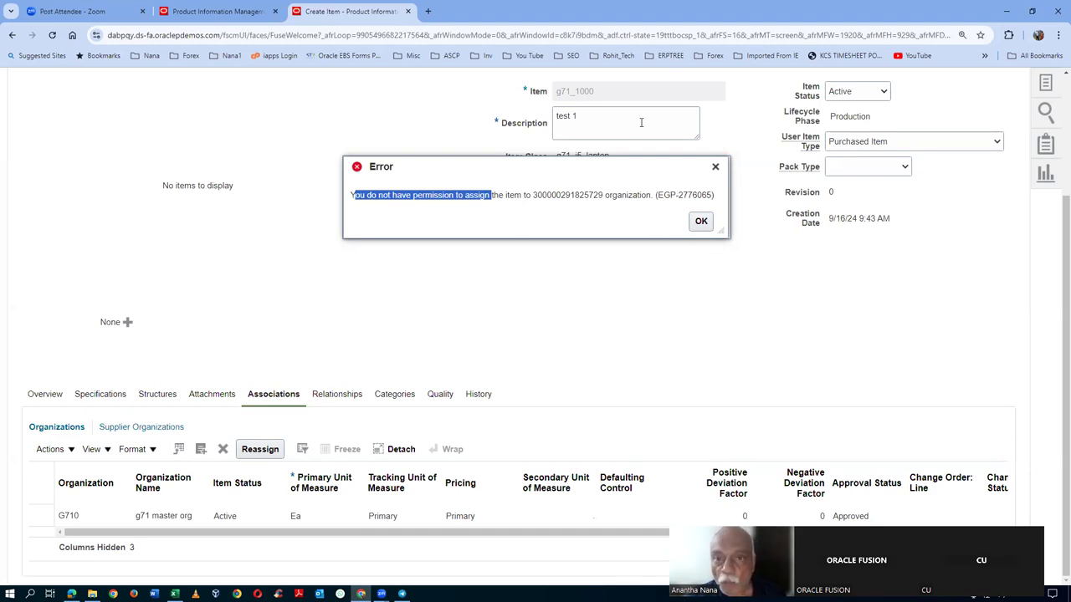
left_click(701, 223)
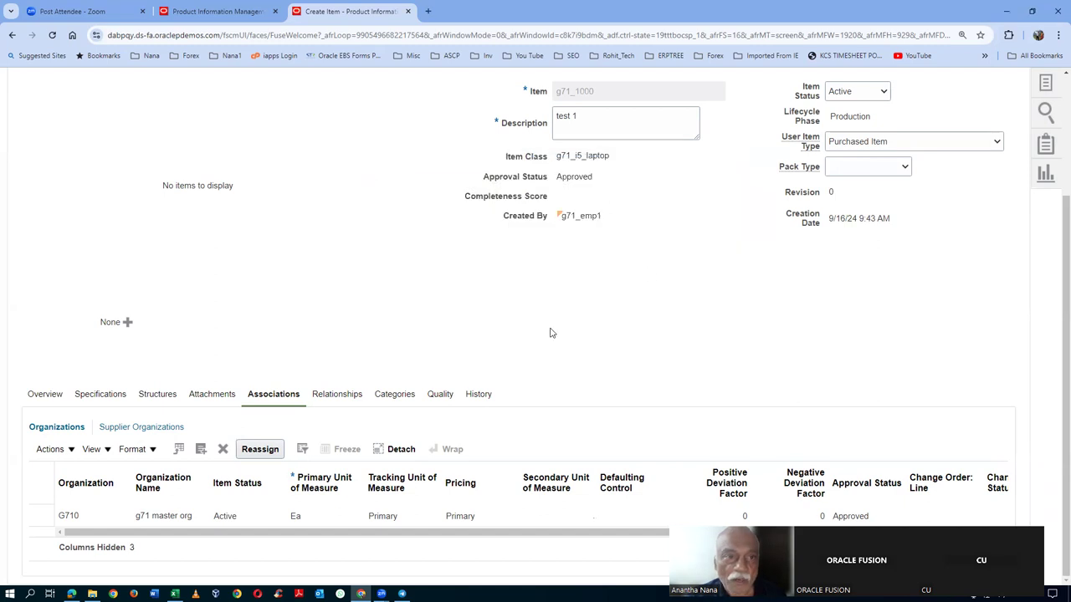
scroll(748, 316, "up", 3)
scroll(438, 231, "up", 1)
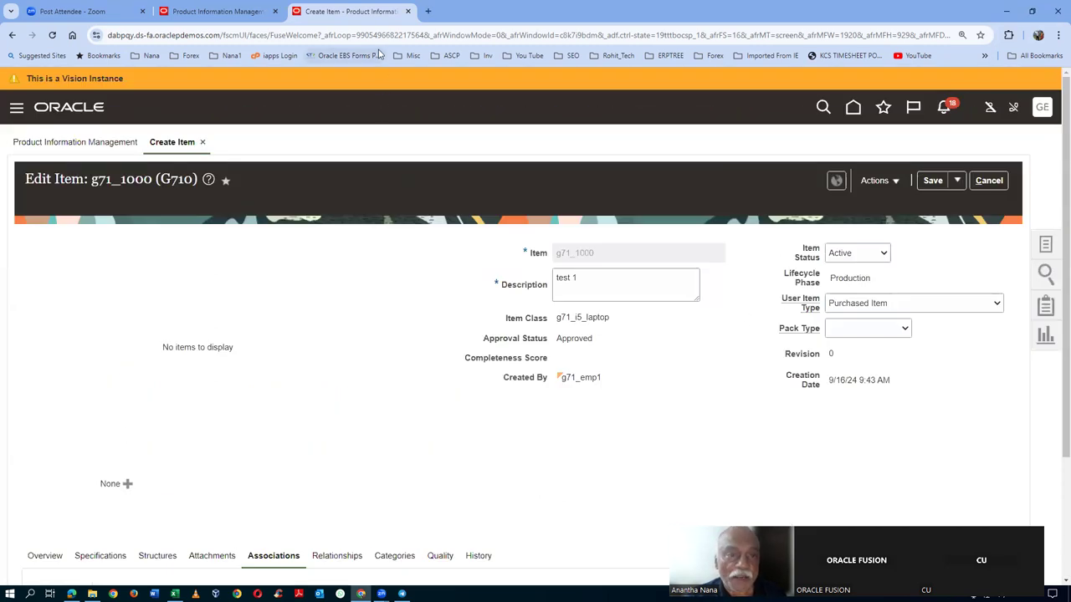
- Duplicate the Create Item browser tab and open the Setup and Maintenance task search page
right_click(361, 7)
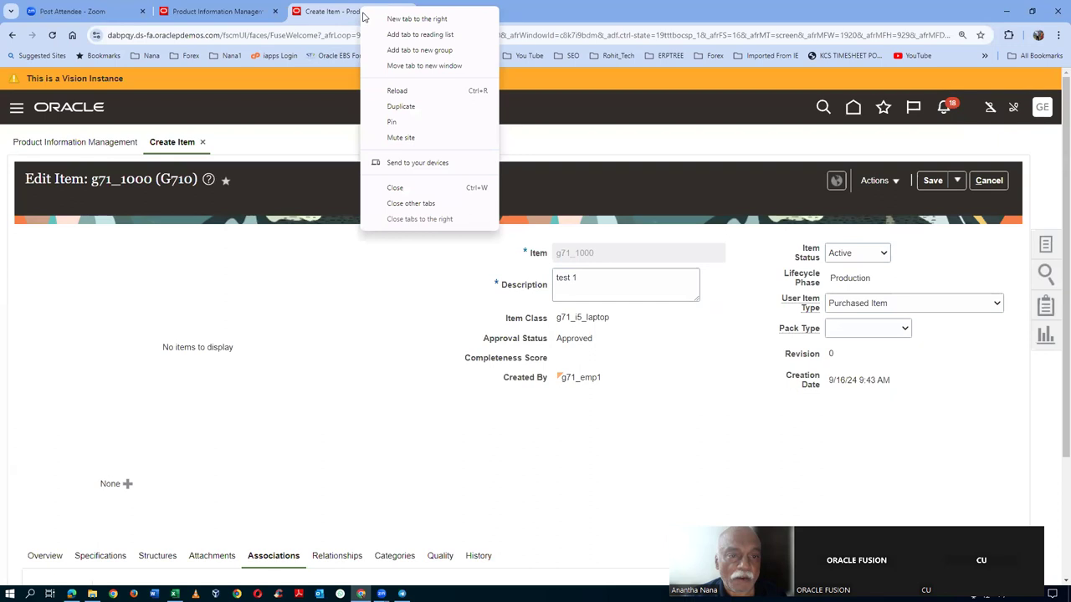
left_click(383, 106)
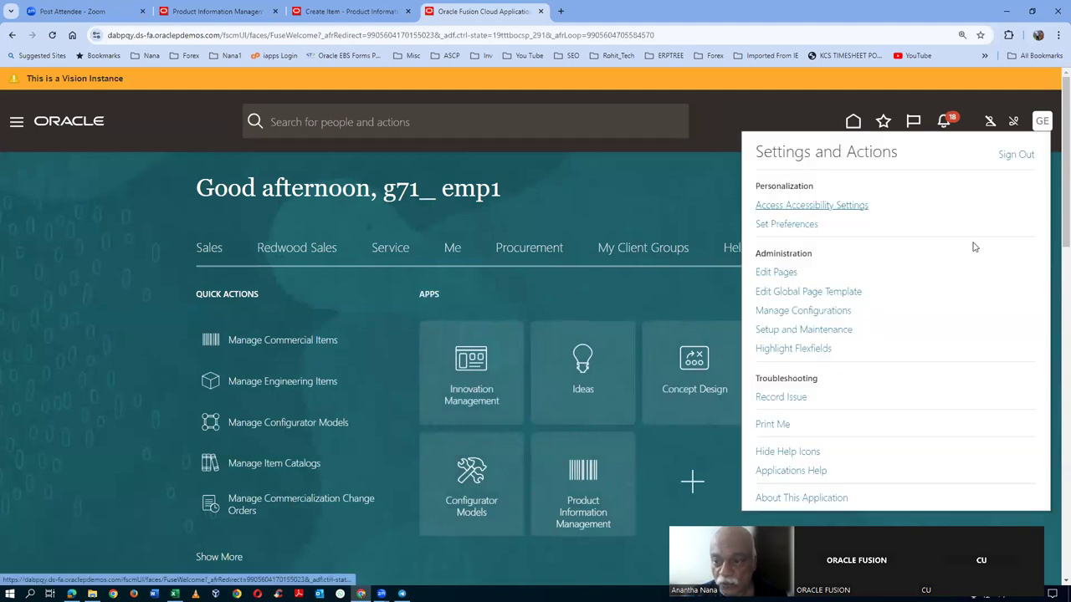
left_click(801, 331)
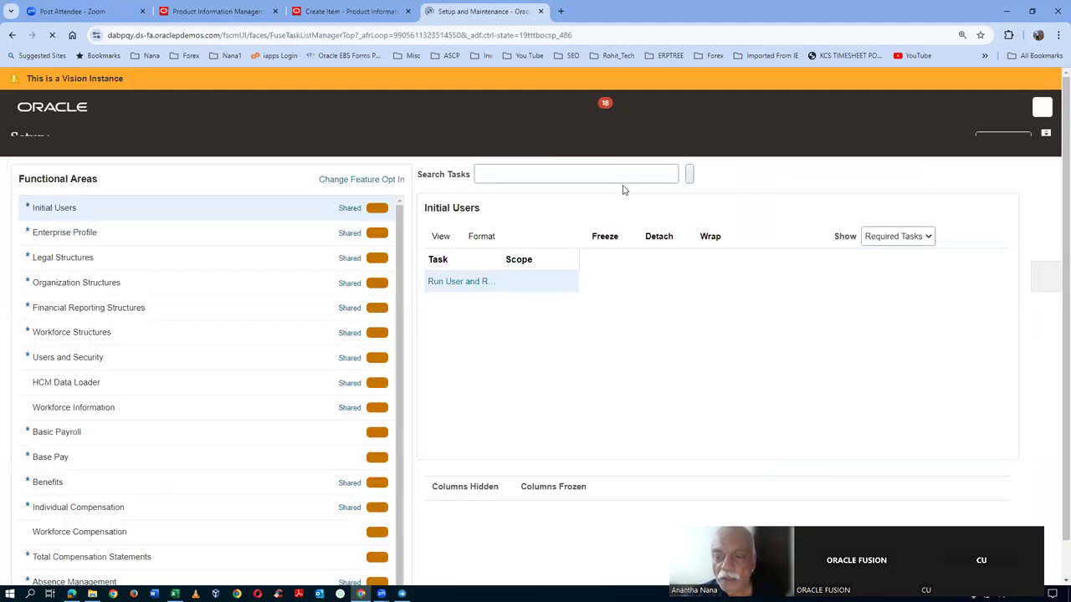
left_click(1047, 294)
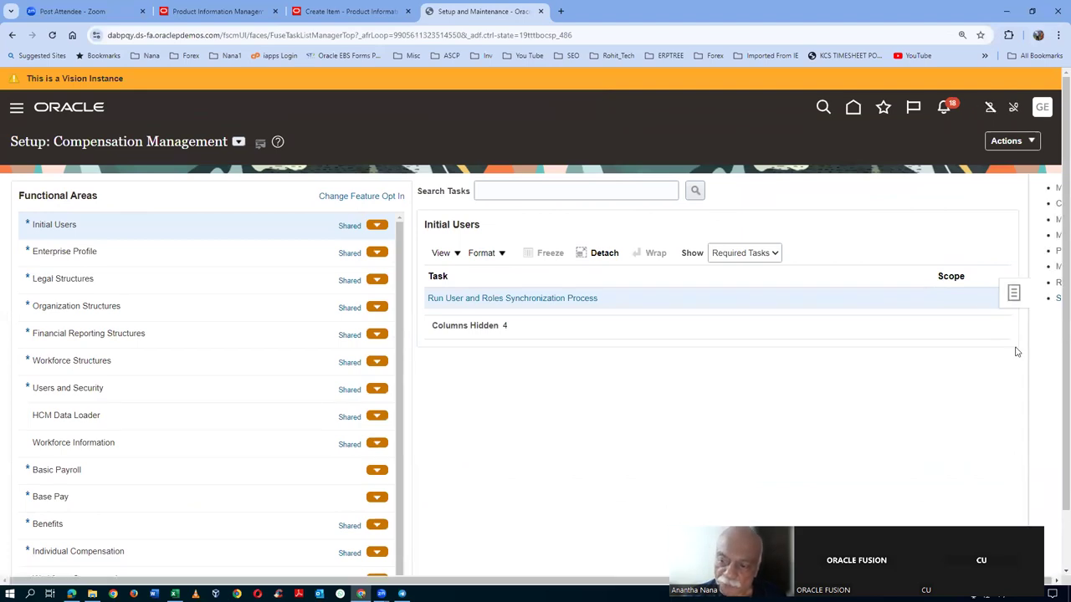
left_click(919, 299)
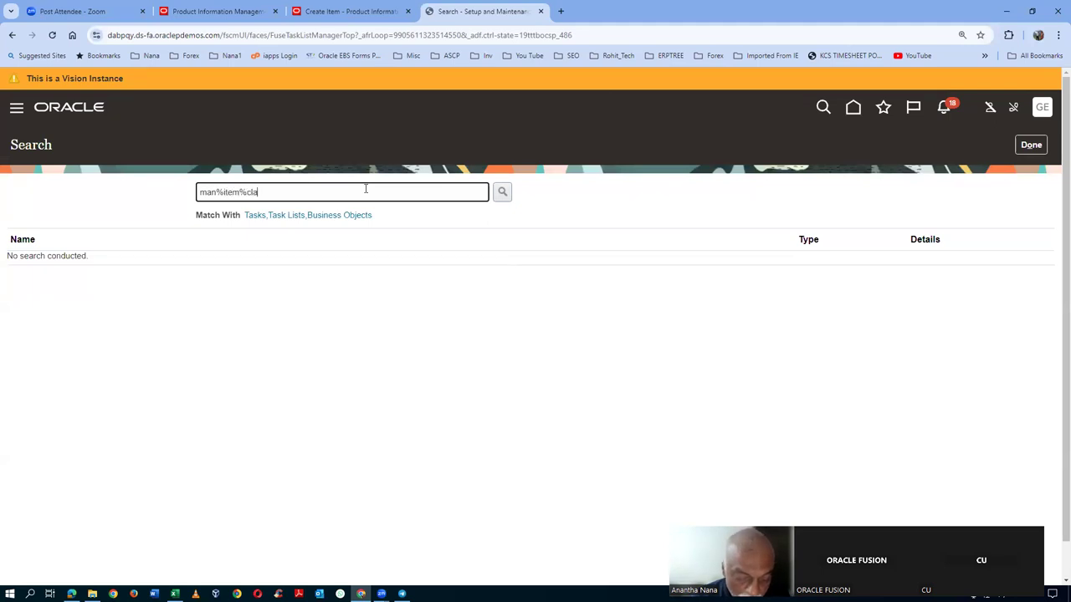
- Search tasks for man%item%class% and open Manage Item Classes
type("man%item%class%")
key("Return")
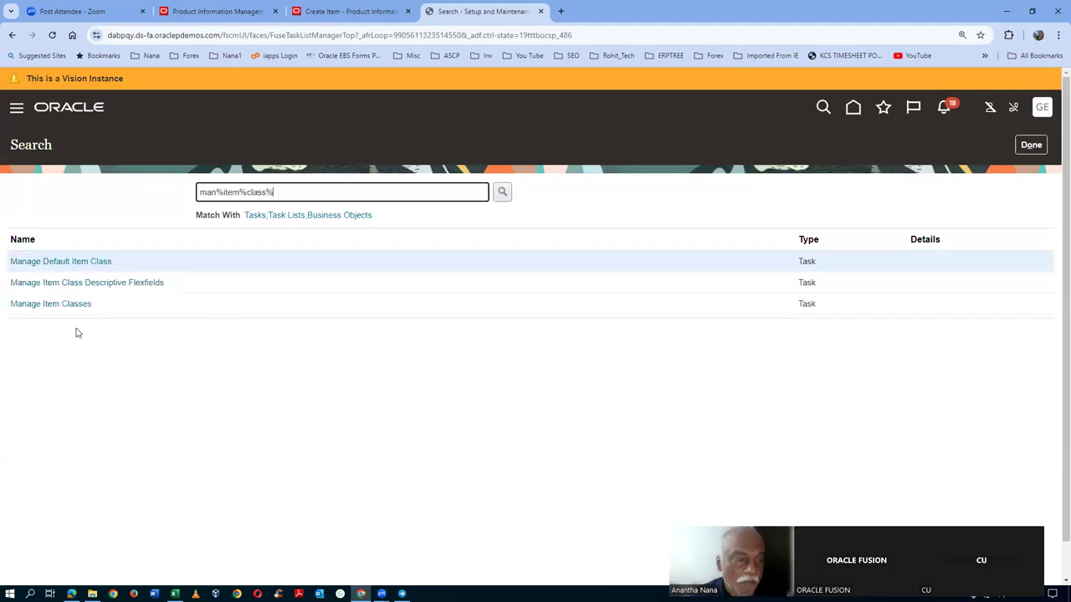
left_click(49, 307)
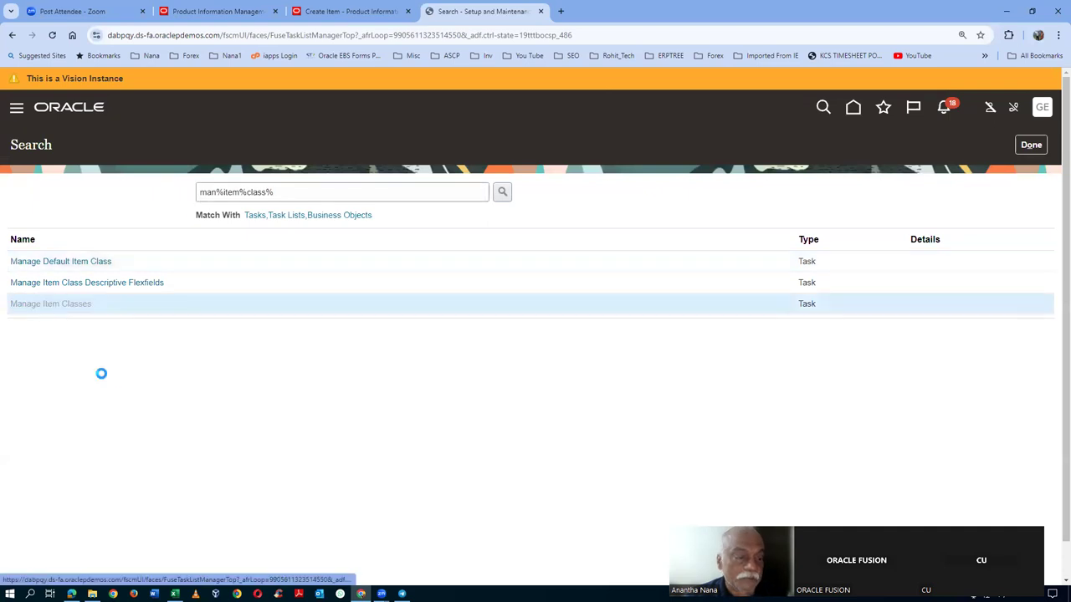
- Find item class g71_i5_laptop and open it for editing
left_click(256, 255)
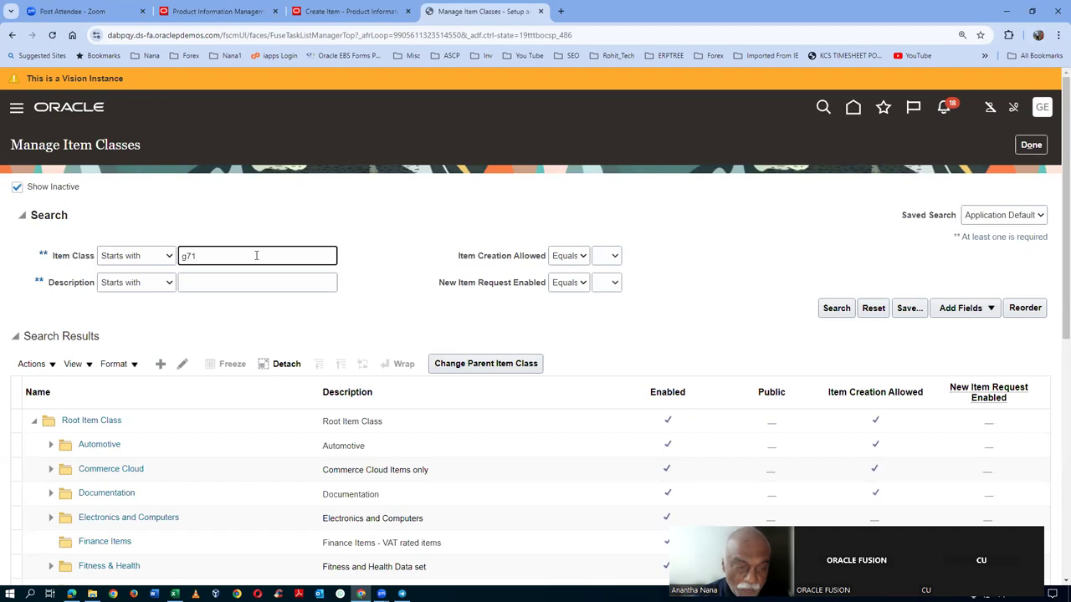
key("Tab")
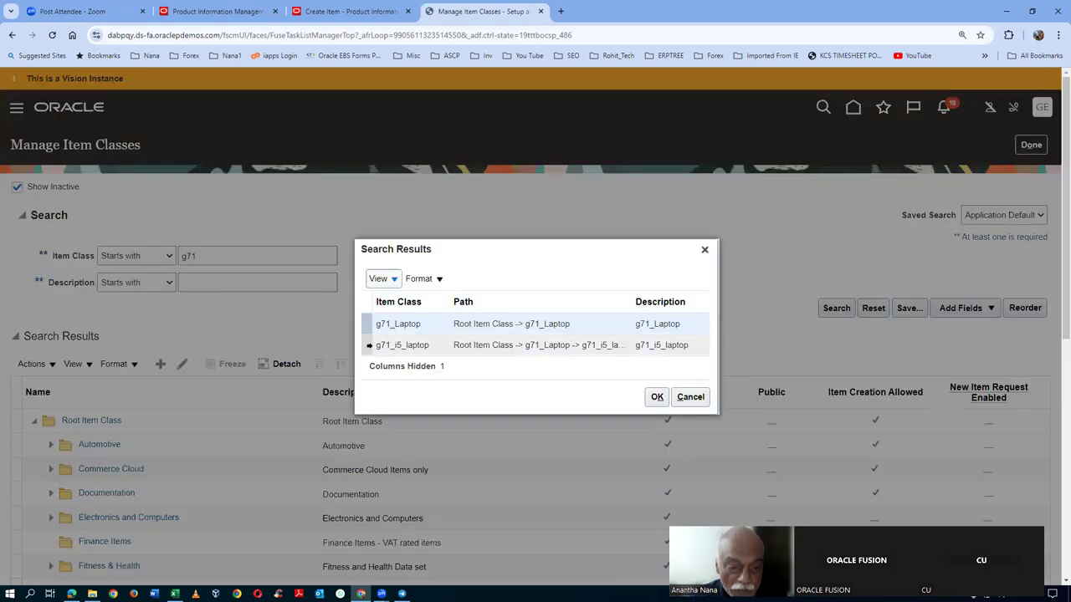
left_click(369, 345)
left_click(657, 398)
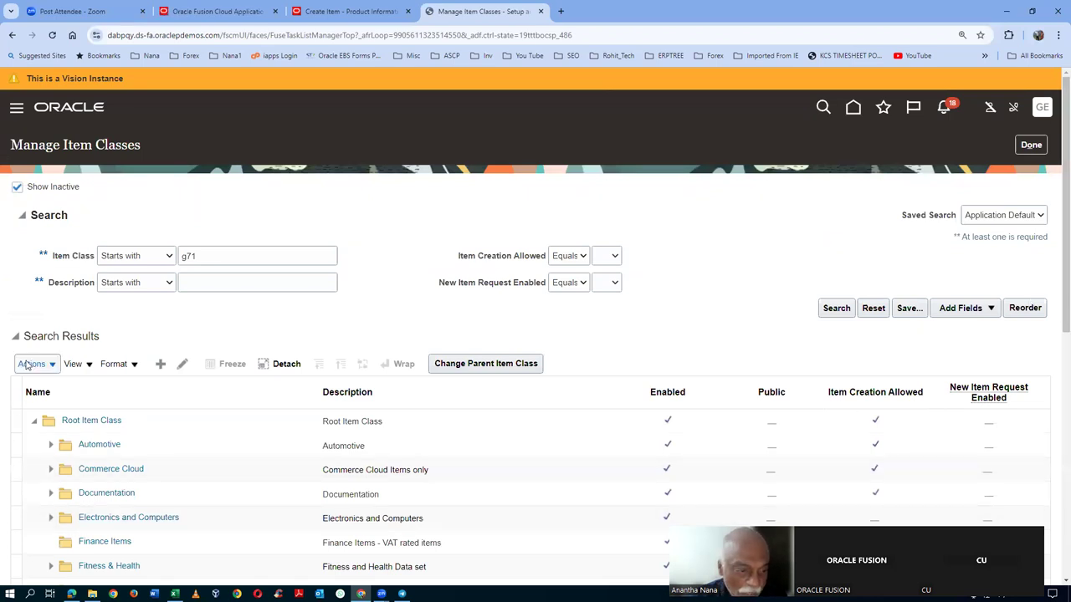
left_click(181, 364)
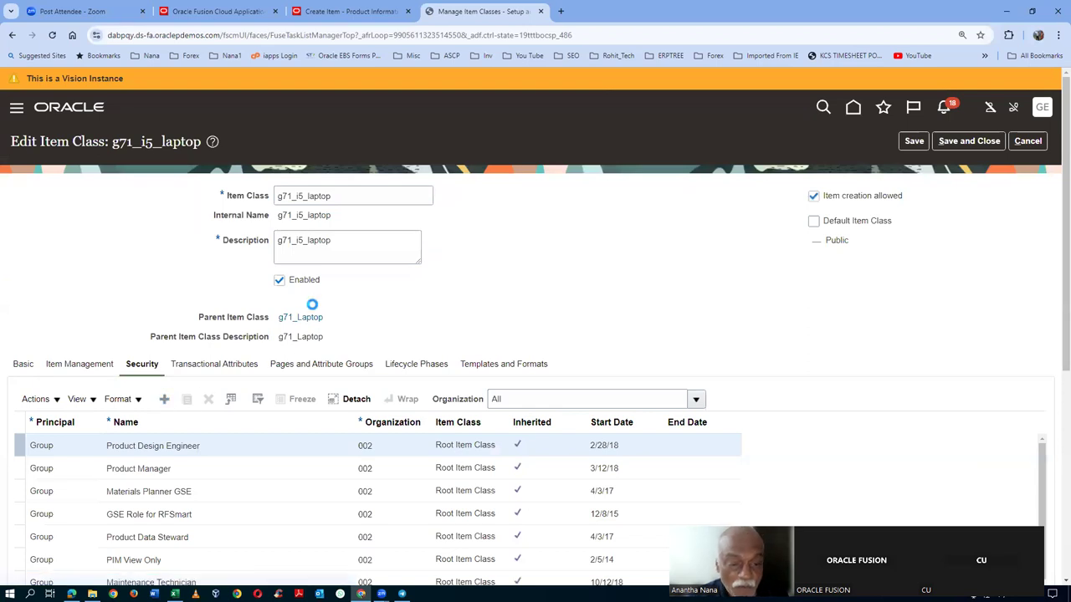
- Add a security grant row for group Product Data Steward with organization G711
left_click(146, 451)
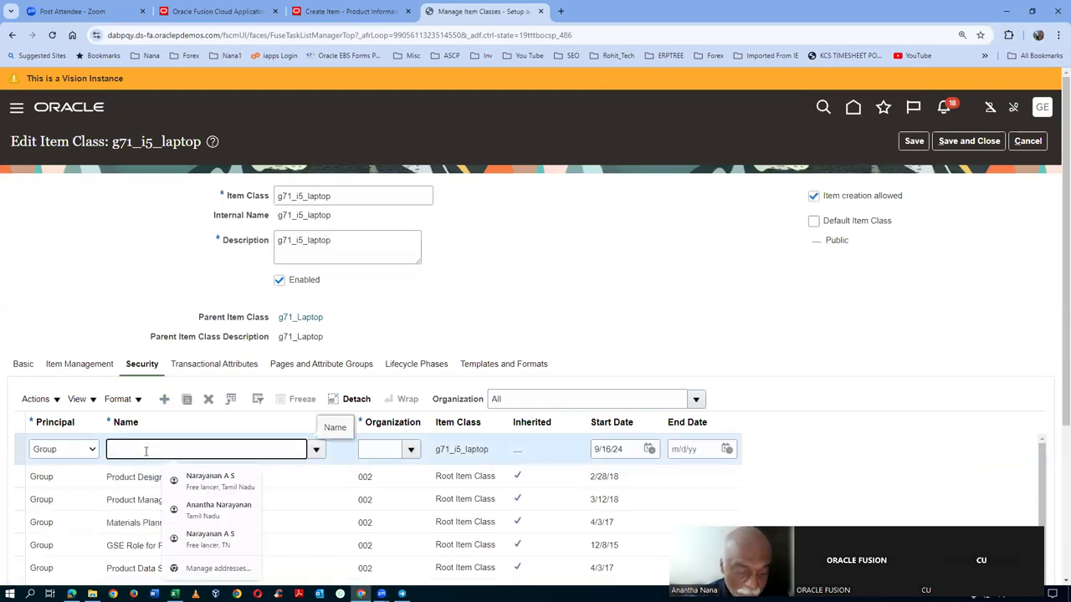
type("Product Data Stew")
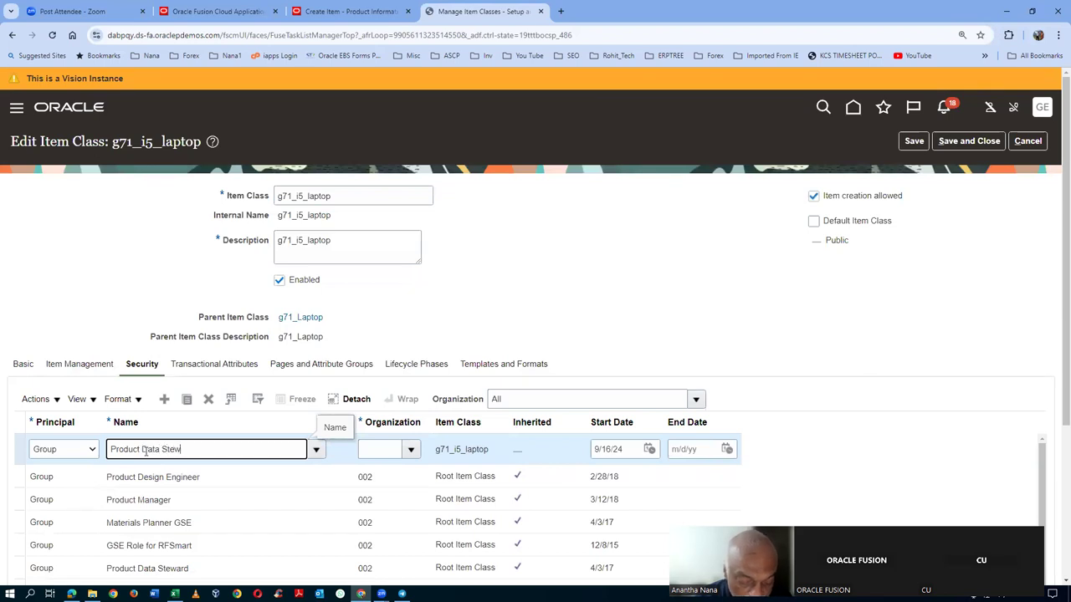
key("Tab")
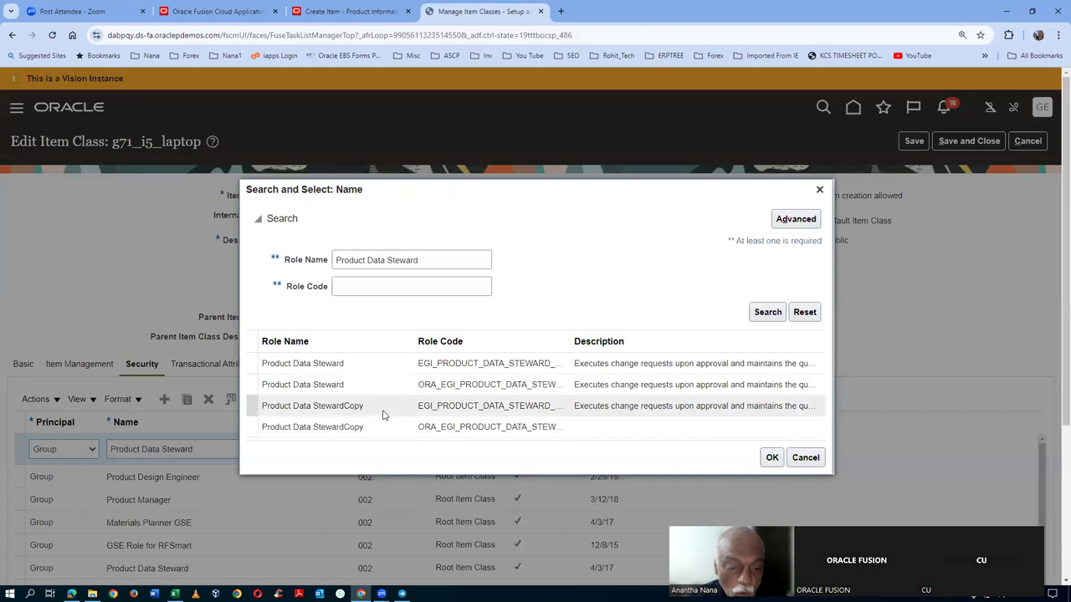
left_click(381, 393)
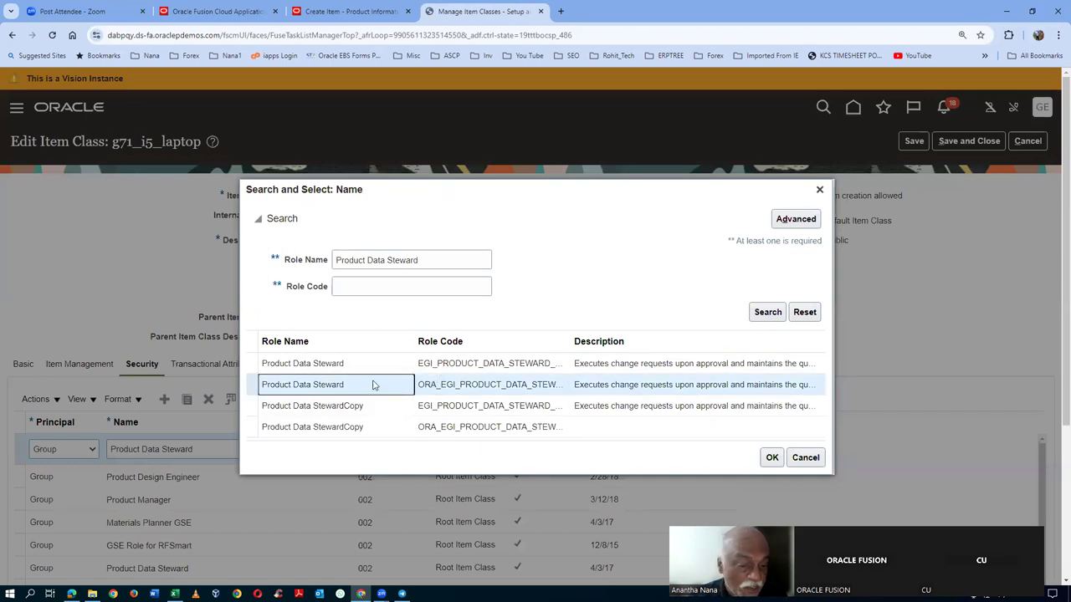
left_click(251, 385)
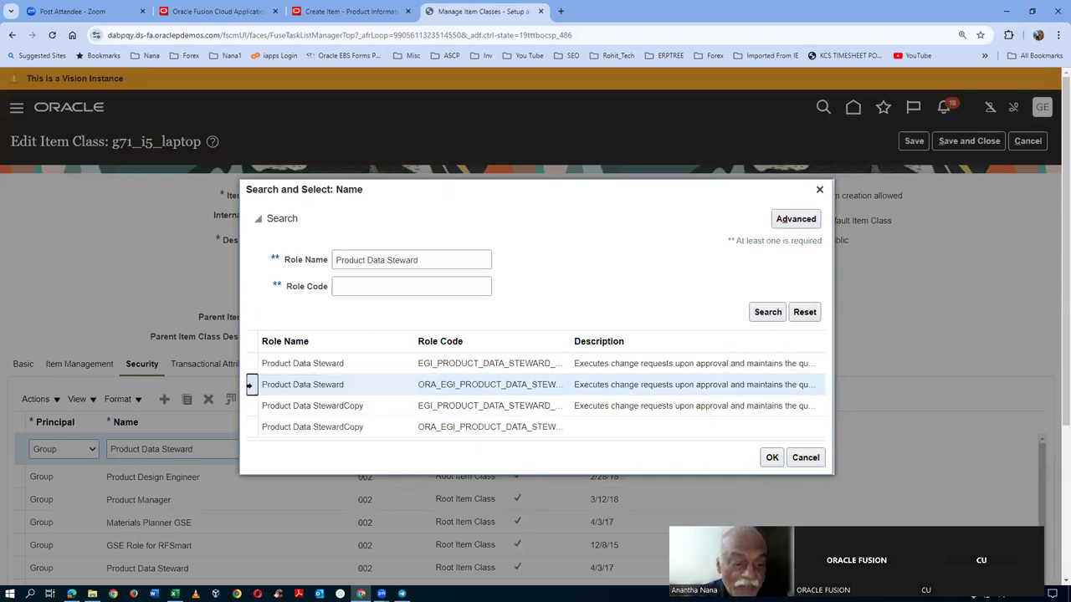
left_click(772, 457)
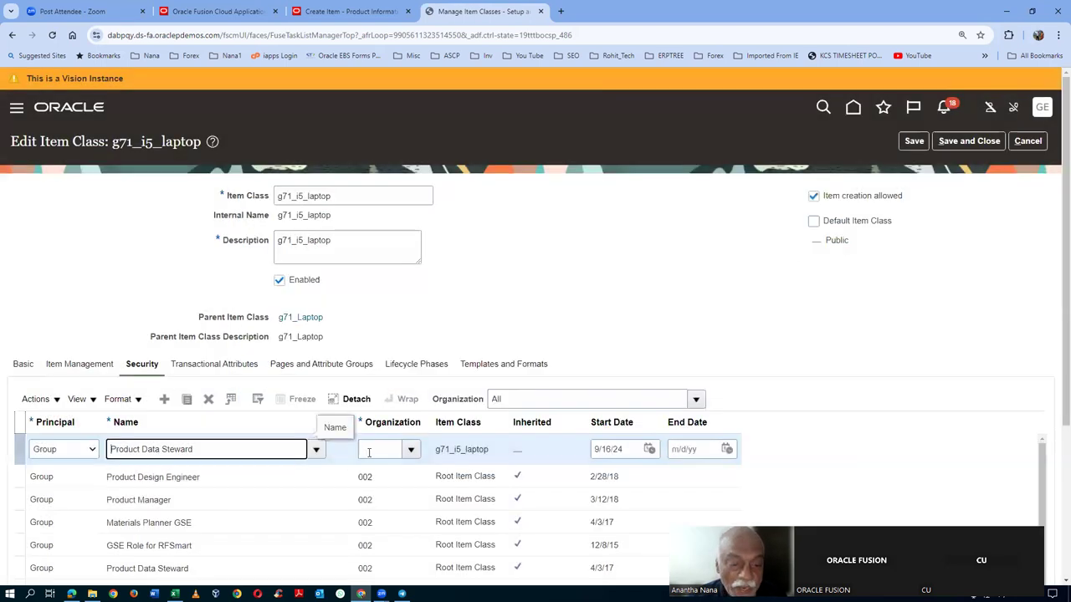
left_click(388, 449)
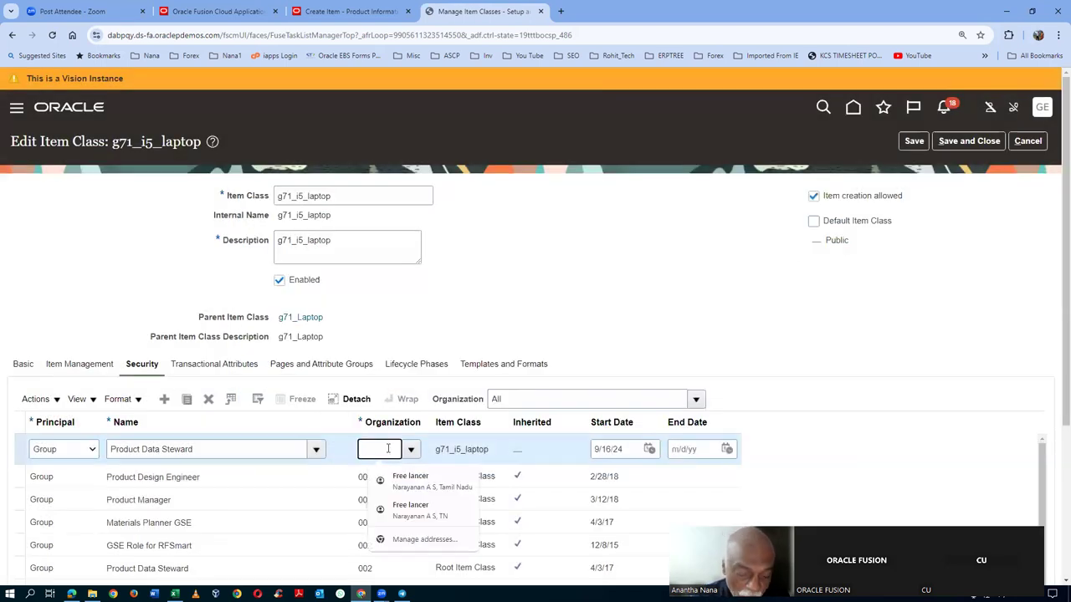
type("G711")
key("Tab")
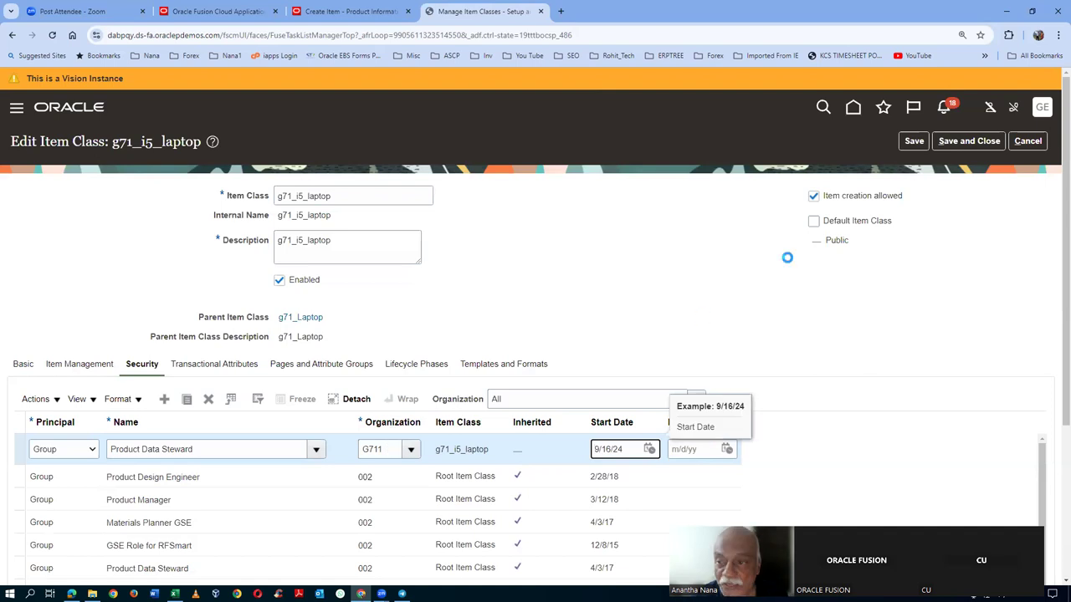
- Save the new grant and acknowledge the index rebuild message
left_click(913, 141)
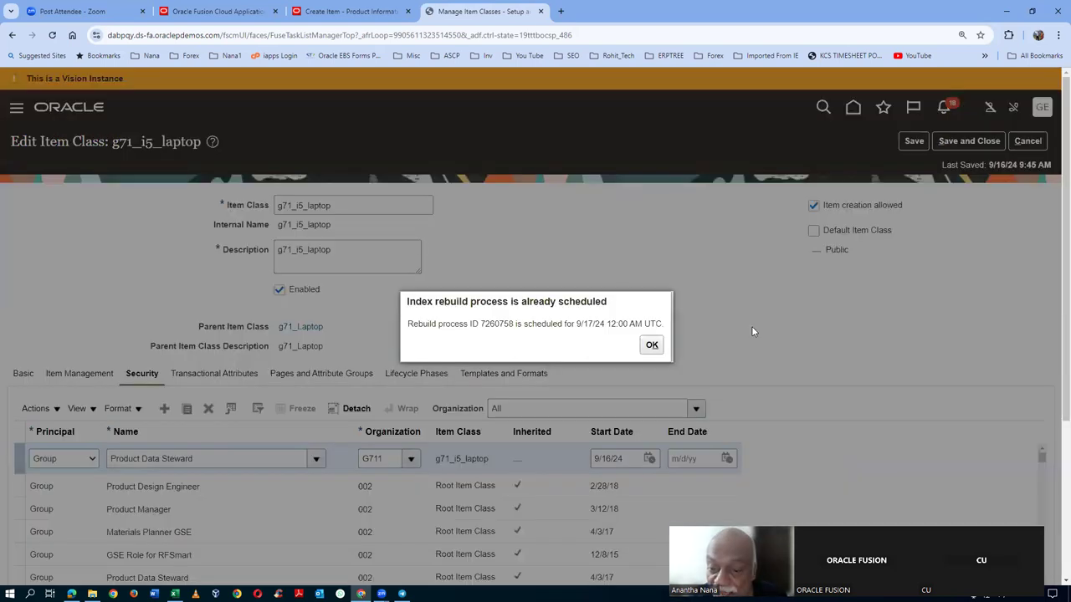
left_click(651, 348)
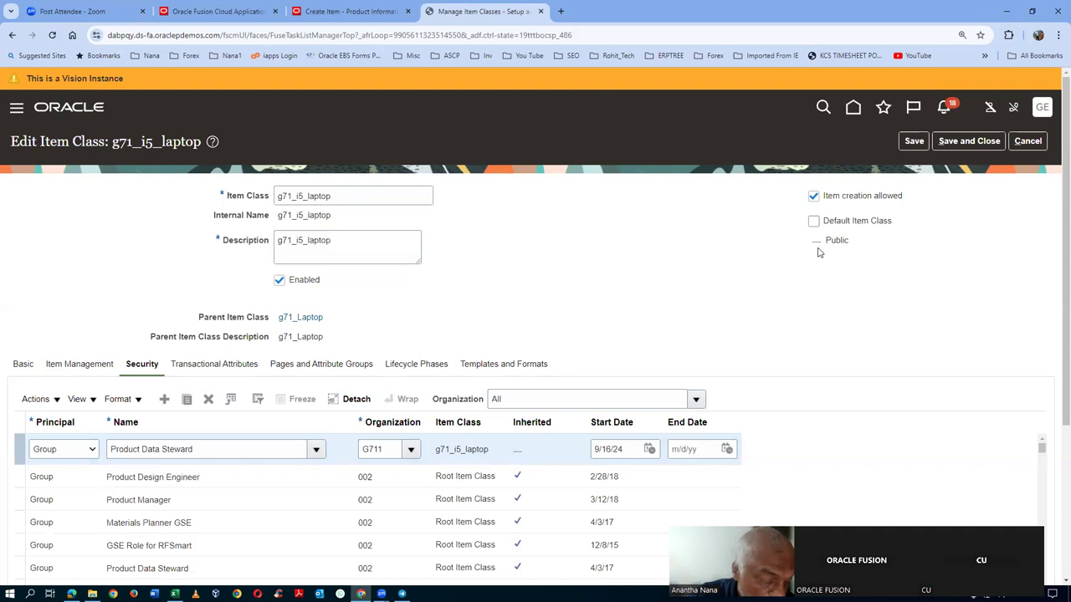
scroll(1054, 213, "down", 1)
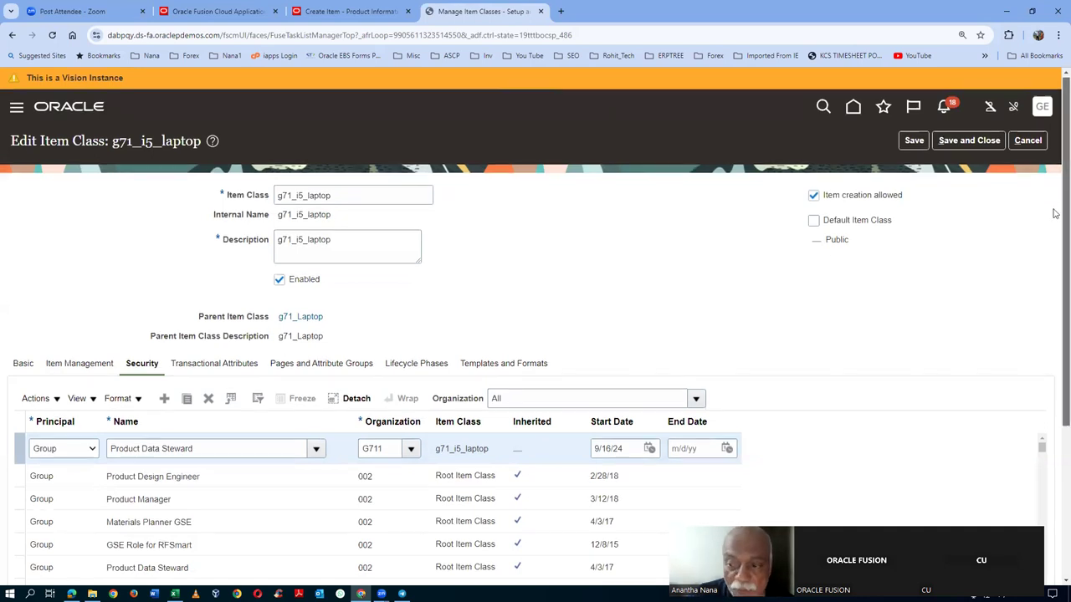
scroll(1055, 213, "down", 3)
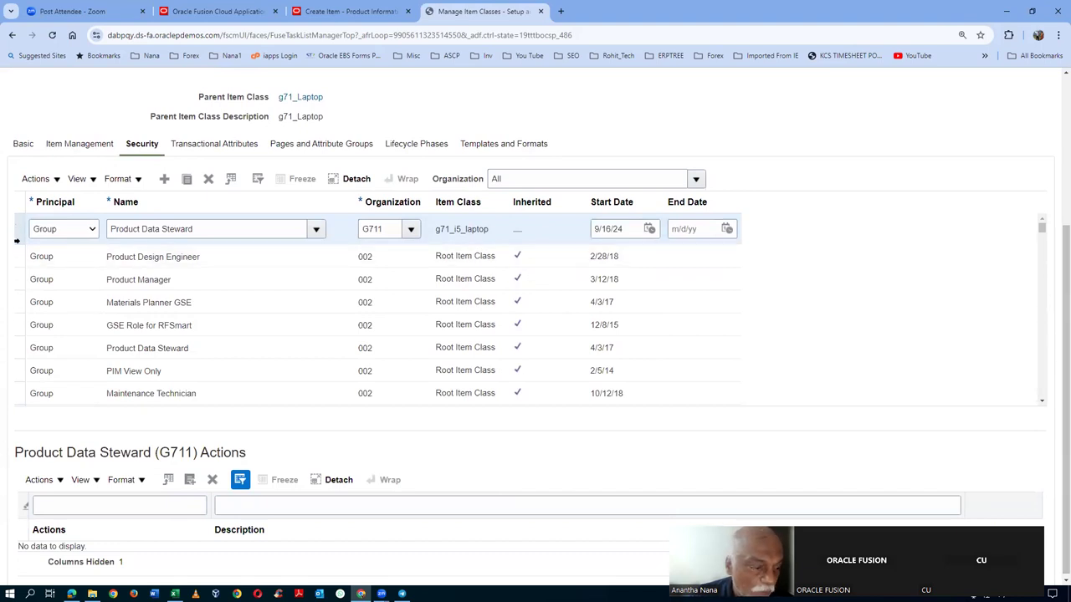
left_click(39, 483)
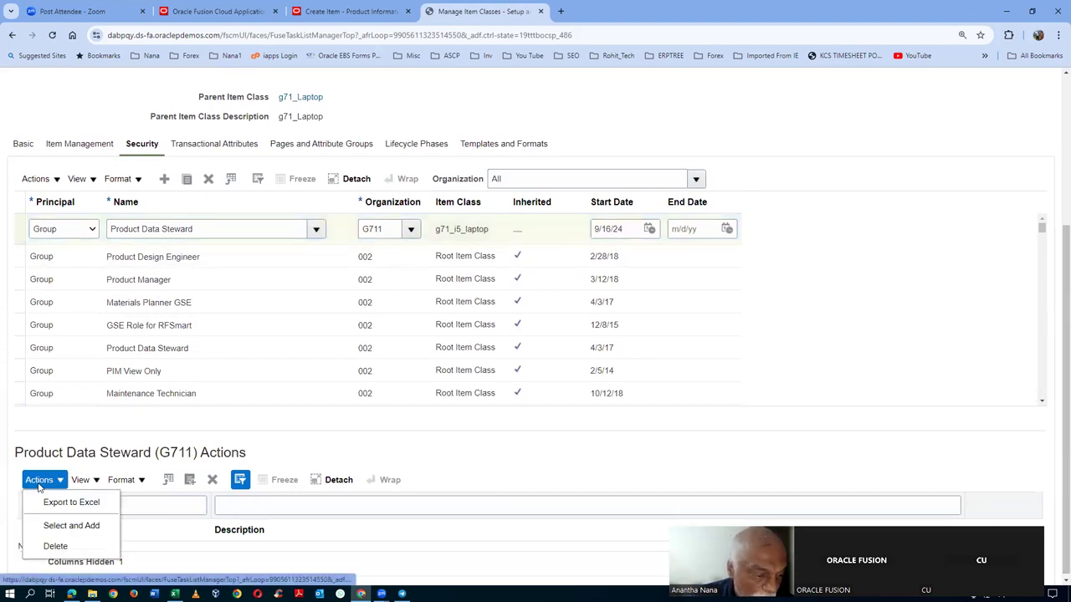
- Add all available actions, including Create Item Class Item, Read and Update, to the G711 grant and save
left_click(50, 527)
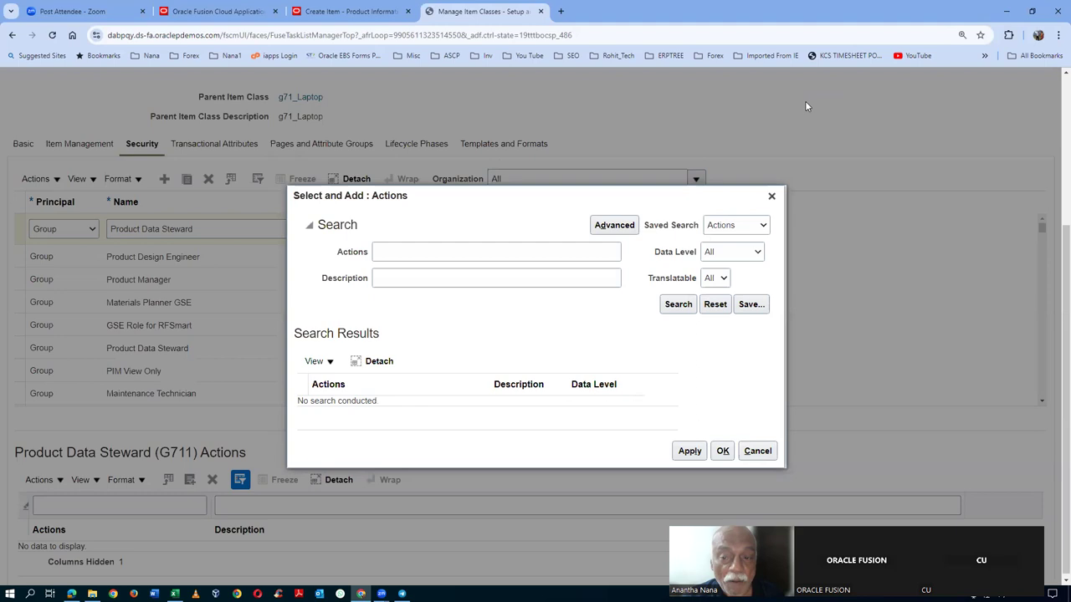
left_click(678, 303)
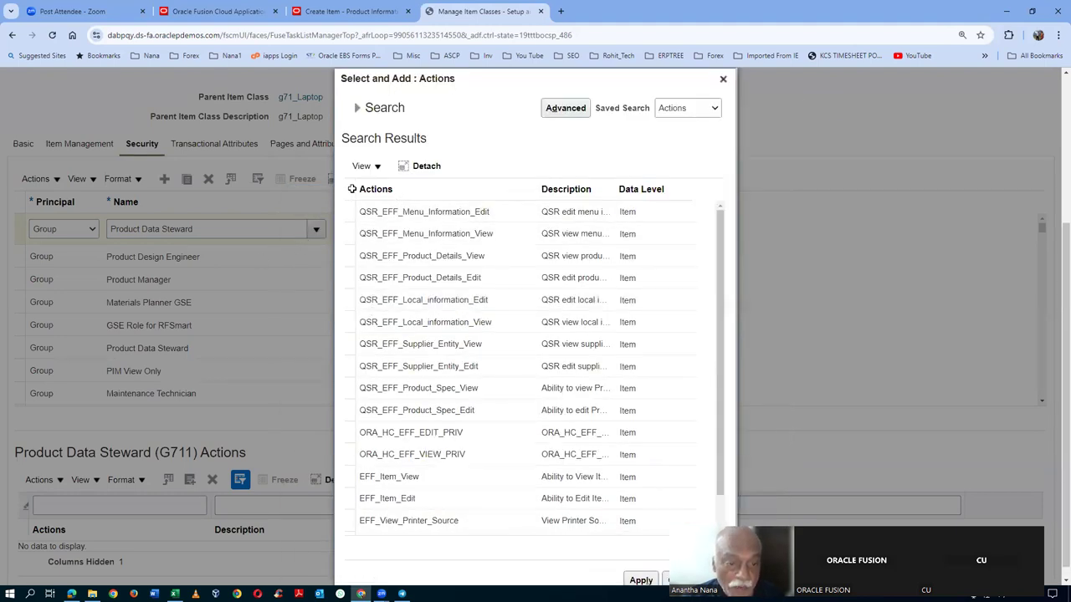
left_click(350, 189)
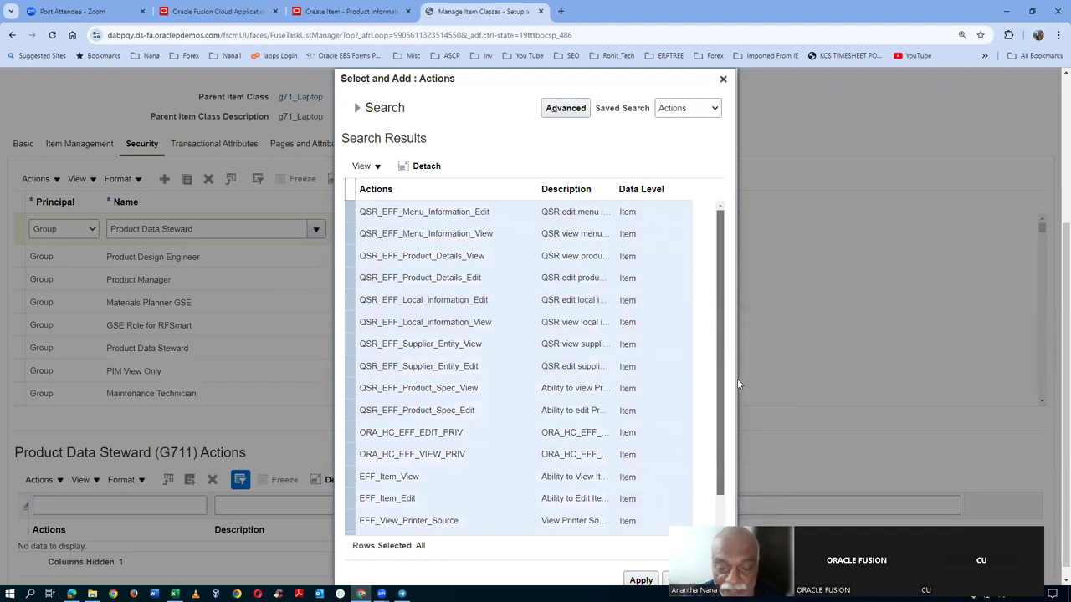
scroll(728, 515, "down", 1)
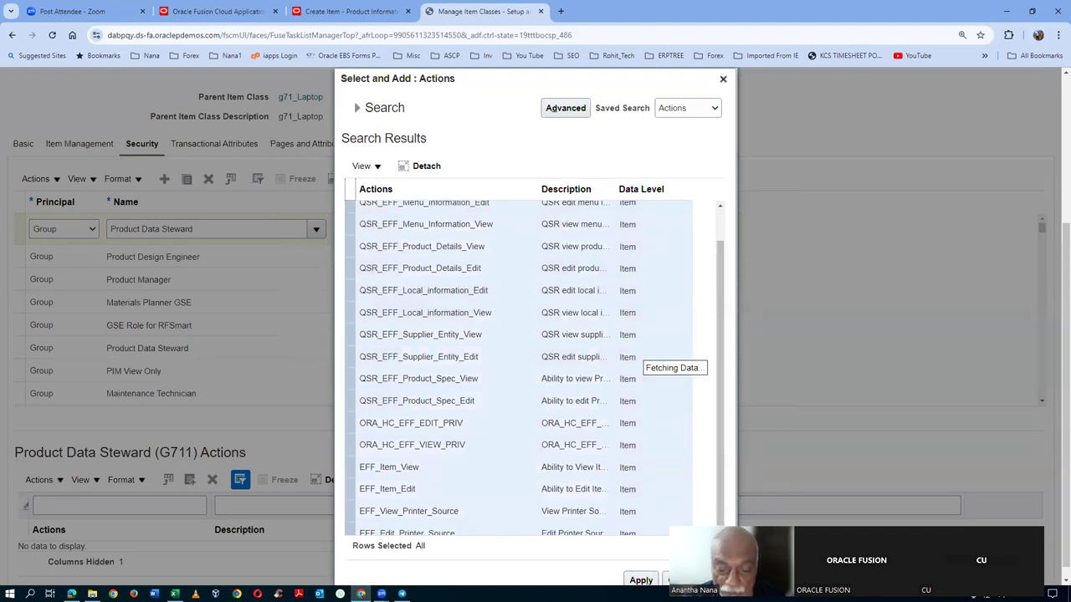
scroll(719, 502, "down", 3)
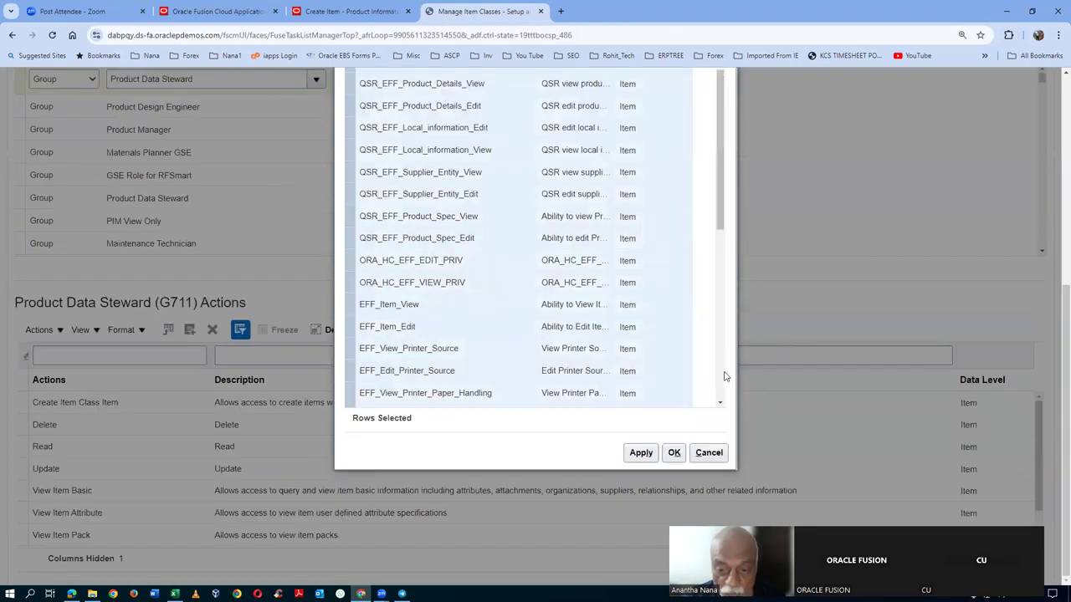
left_click(674, 452)
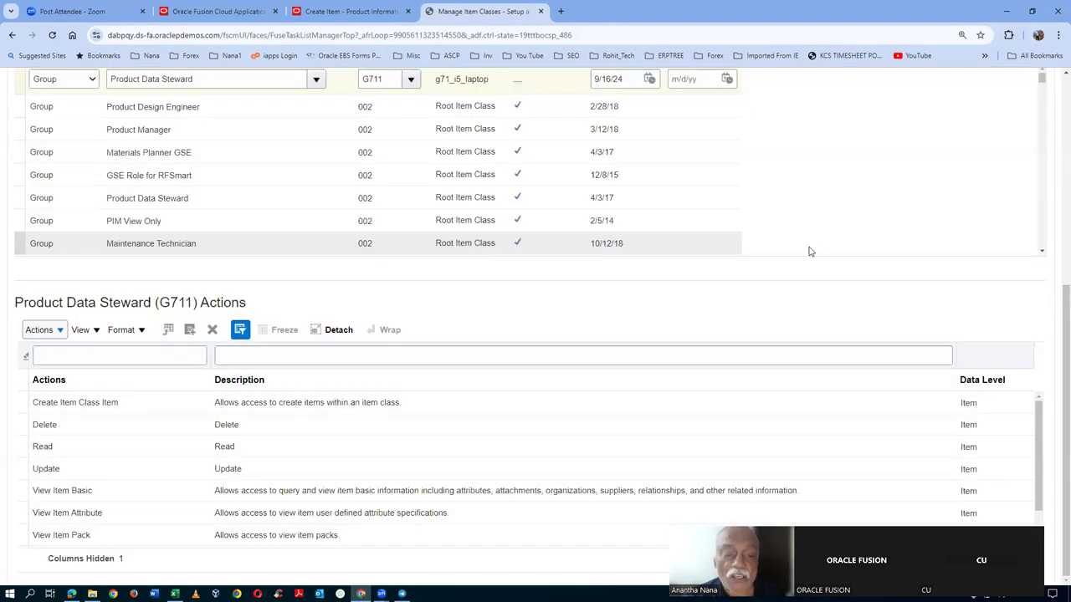
scroll(572, 388, "up", 8)
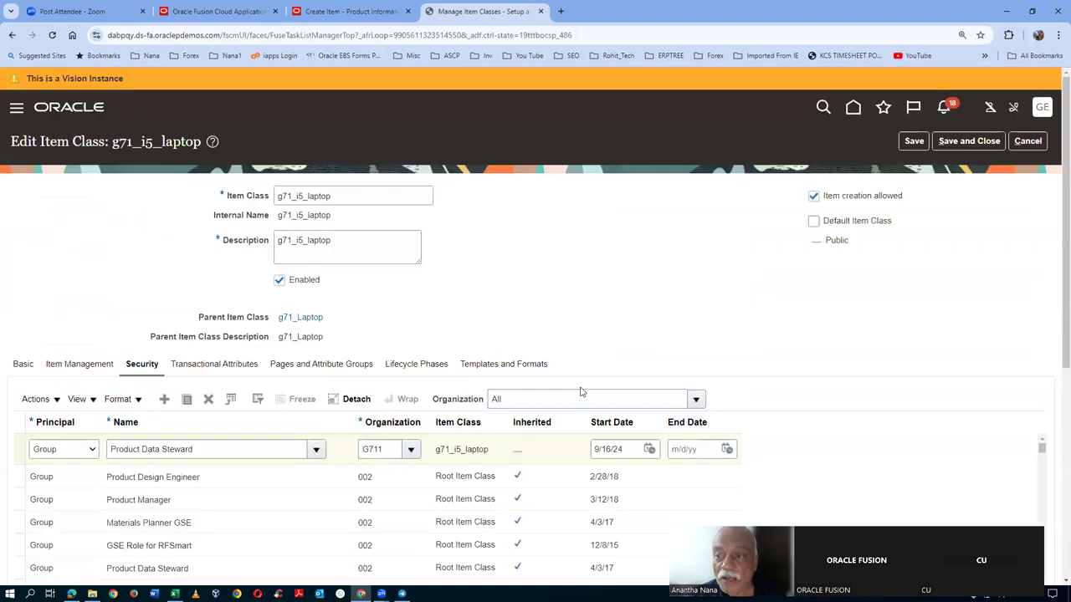
left_click(979, 141)
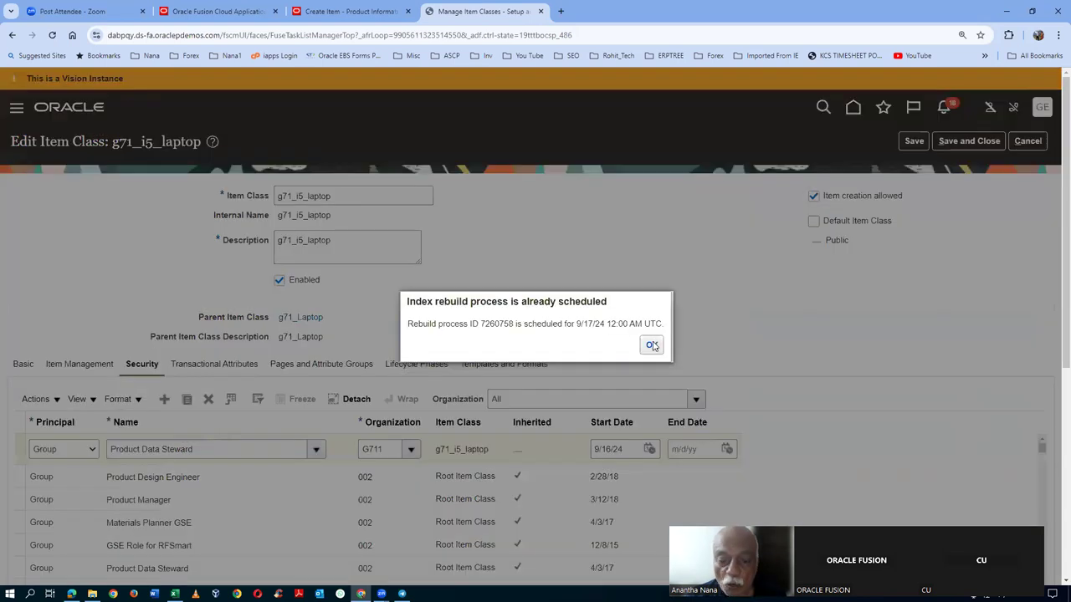
- Acknowledge the save message and exit the item class and task search pages
left_click(653, 345)
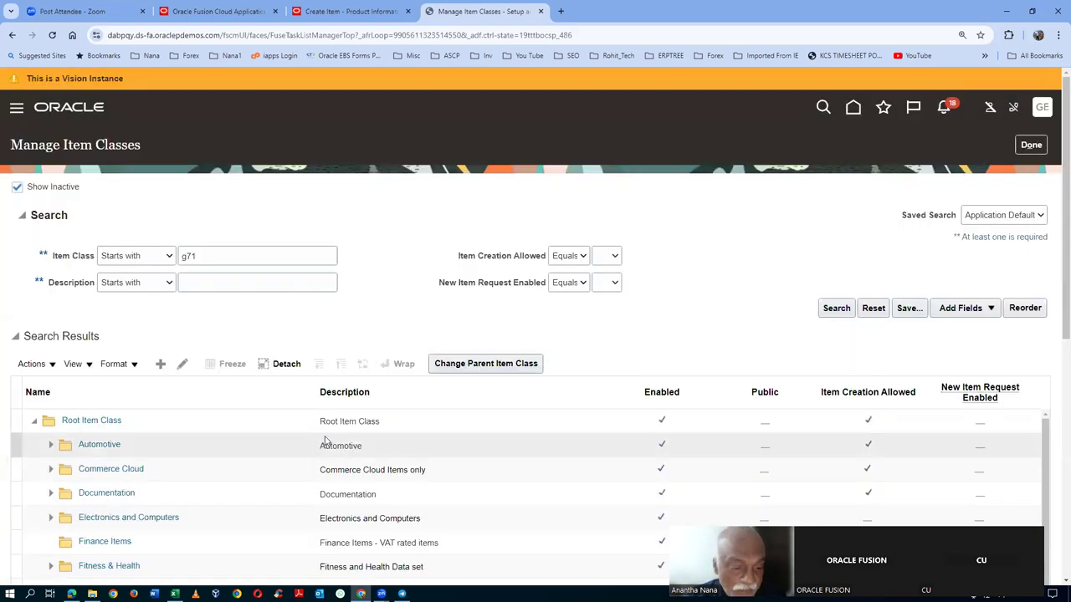
left_click(1034, 147)
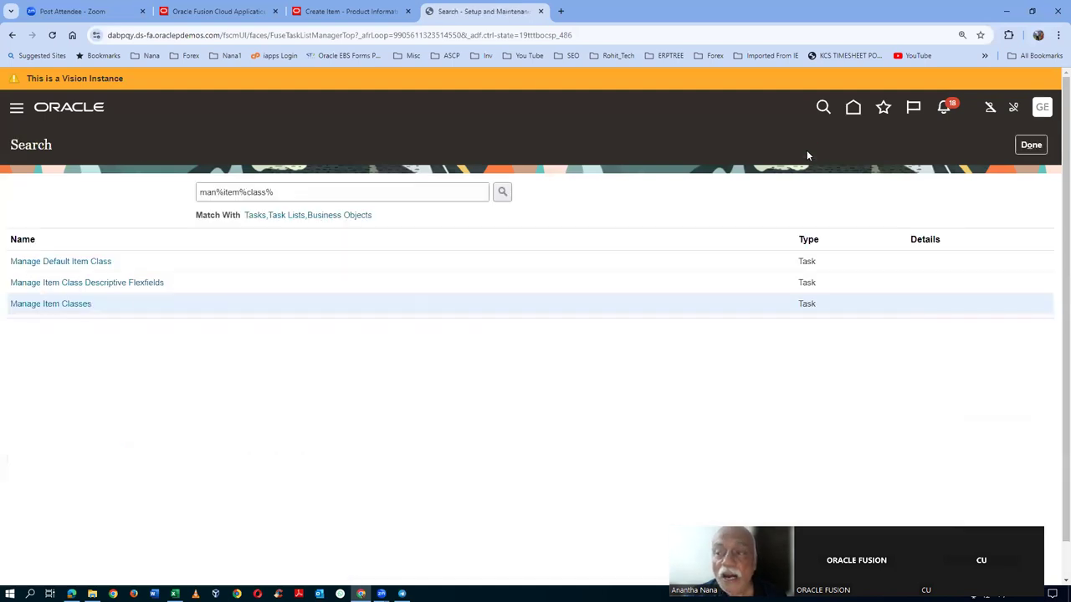
left_click(1045, 144)
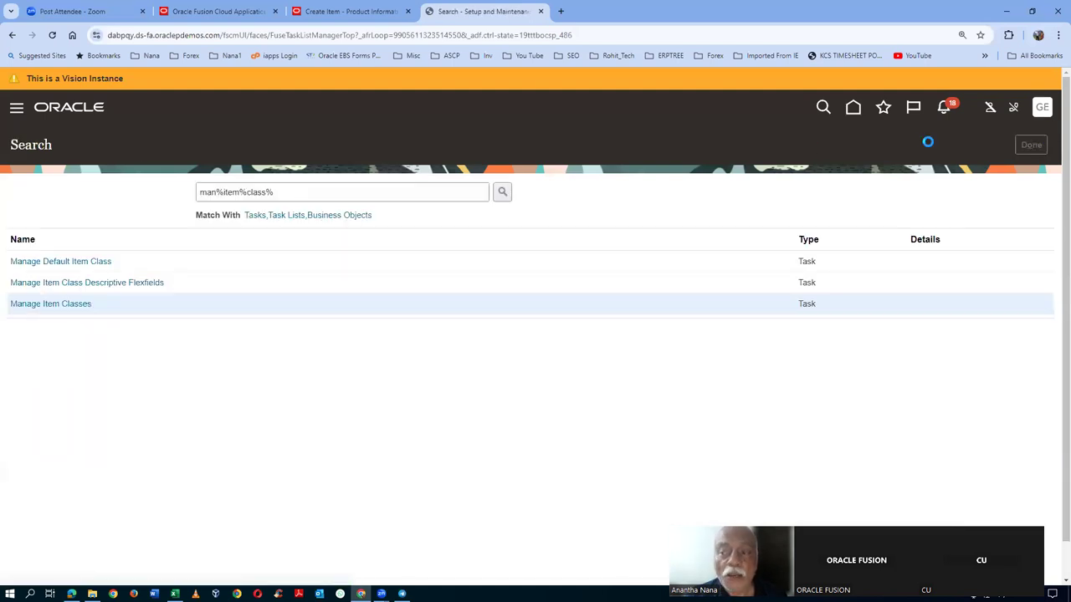
- Sign out of Oracle Fusion Cloud and sign back in with the saved credentials
left_click(1042, 109)
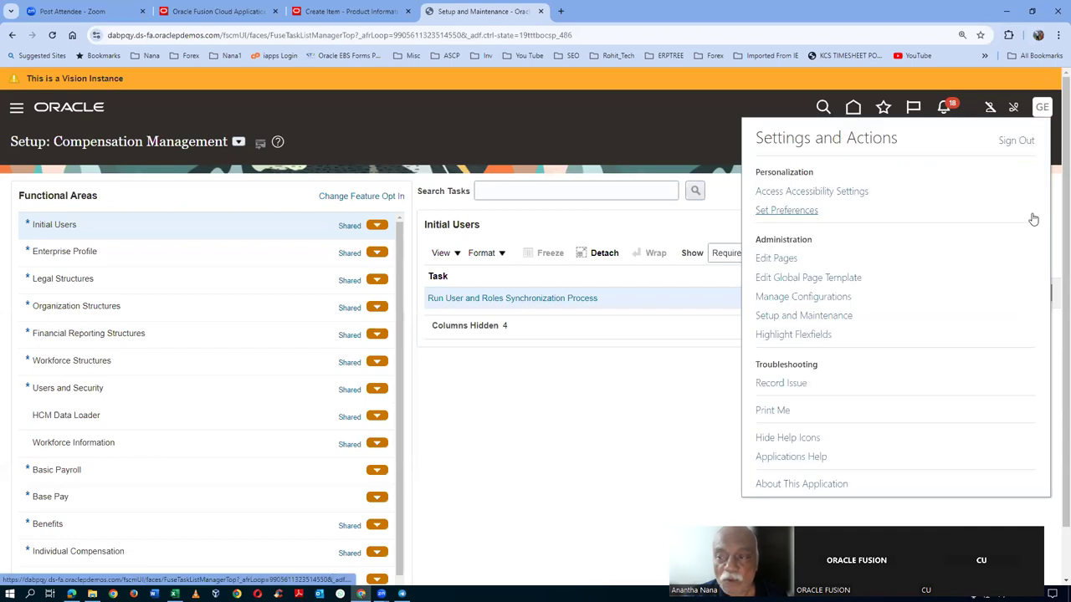
left_click(1017, 141)
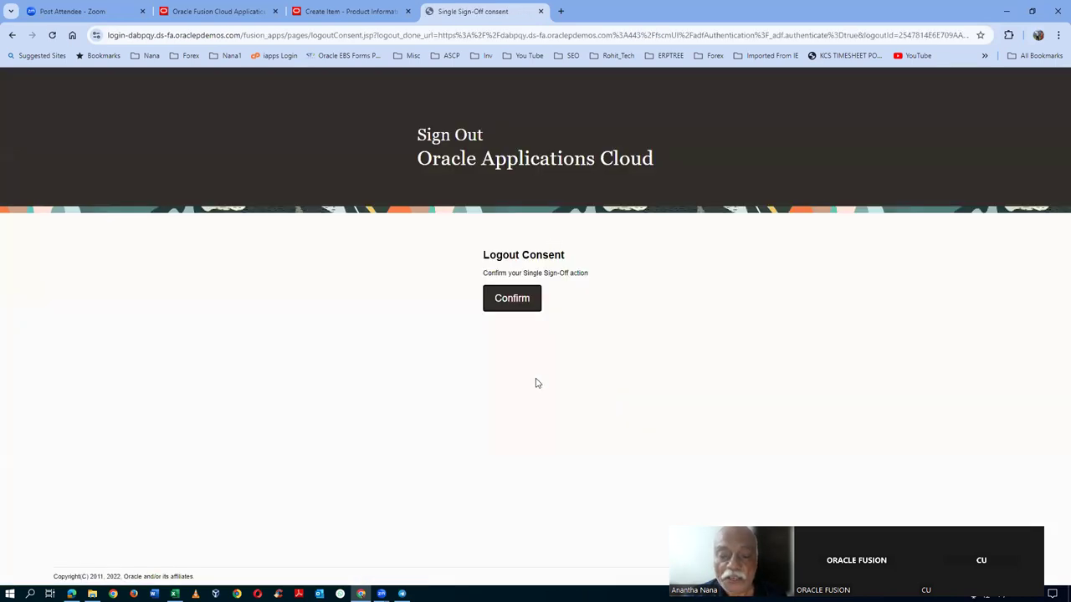
left_click(513, 307)
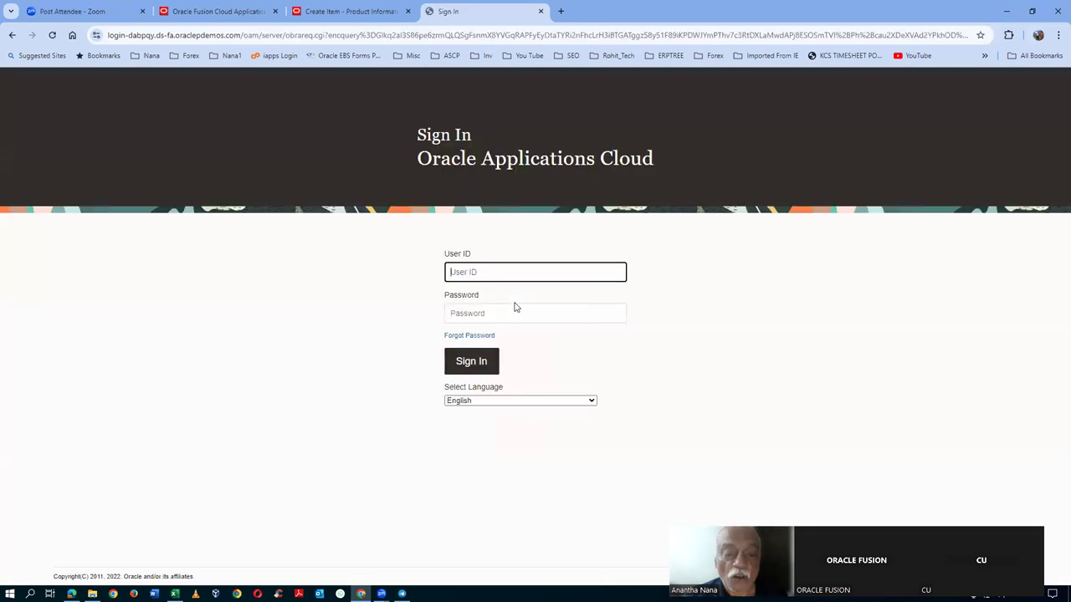
left_click(471, 360)
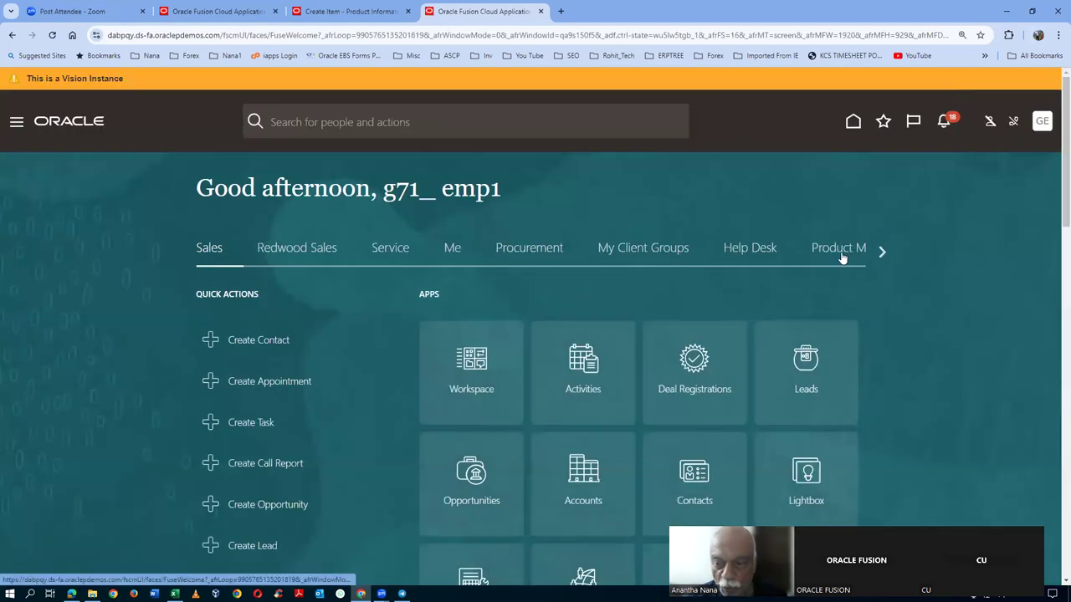
- Go to Browse Items in Product Information Management under Product Management
left_click(843, 251)
left_click(592, 511)
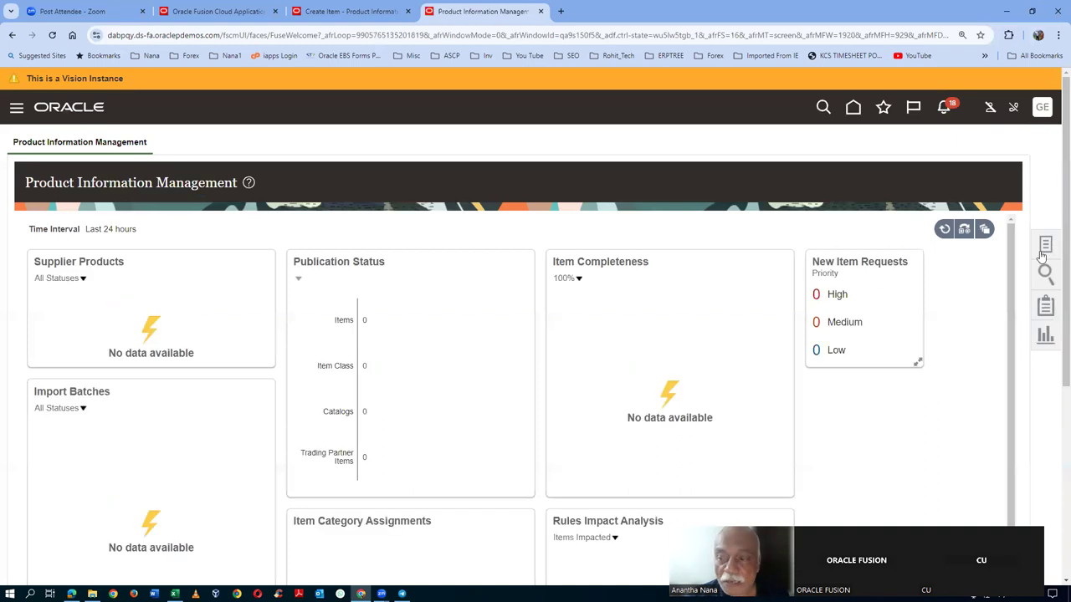
left_click(1046, 244)
left_click(945, 187)
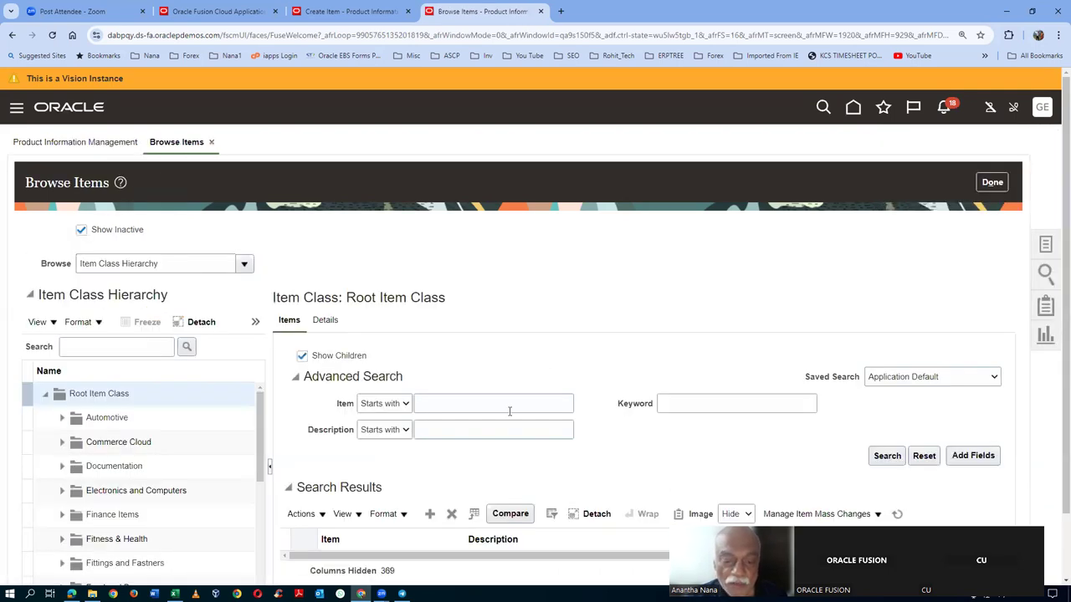
- Search items for g71 and open item g71_1000
left_click(509, 408)
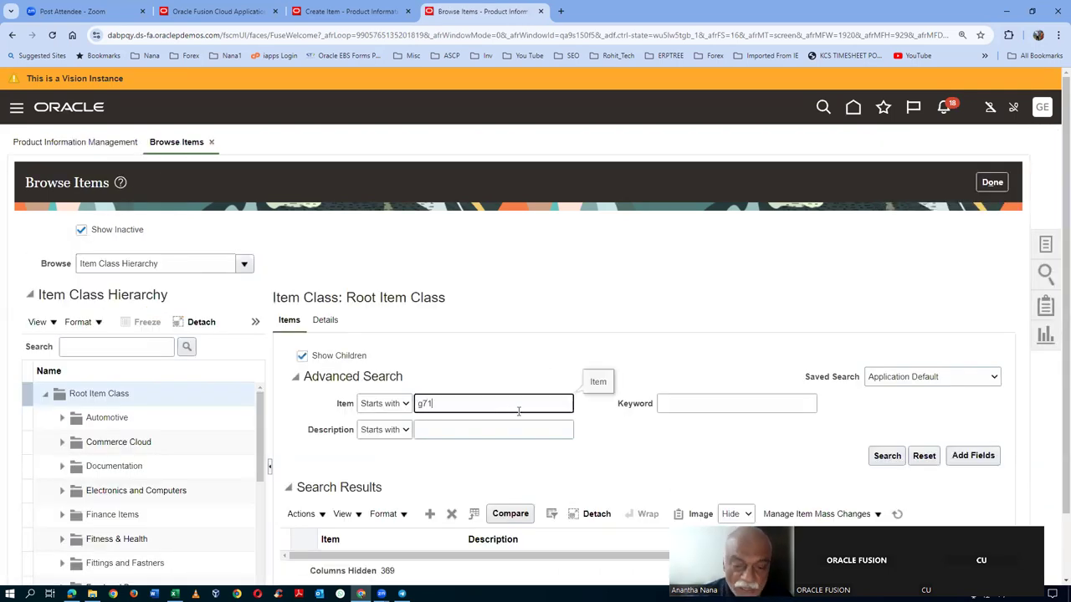
left_click(890, 460)
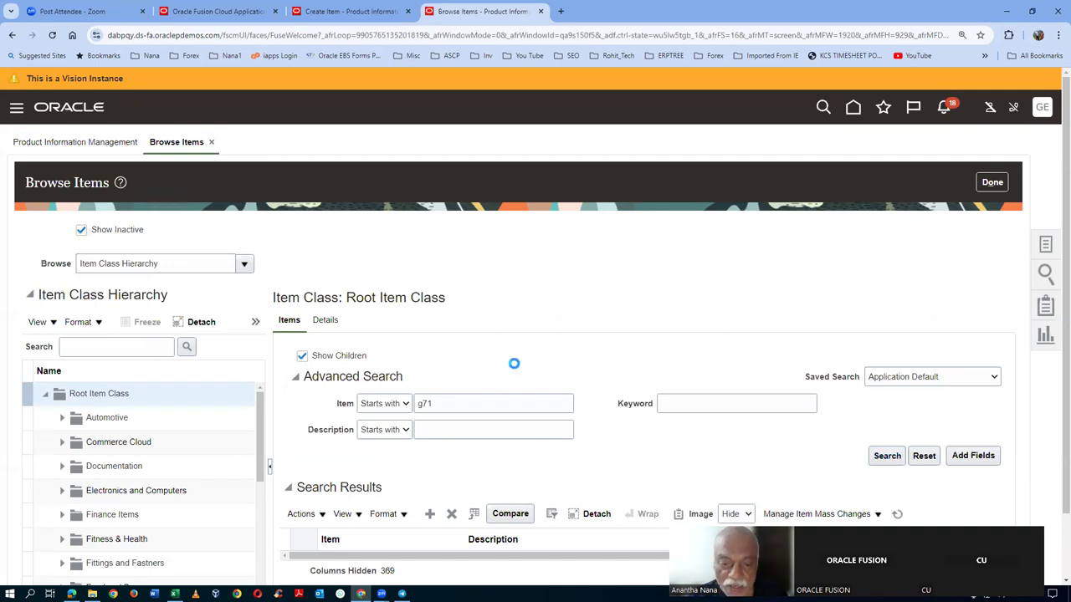
scroll(510, 372, "down", 1)
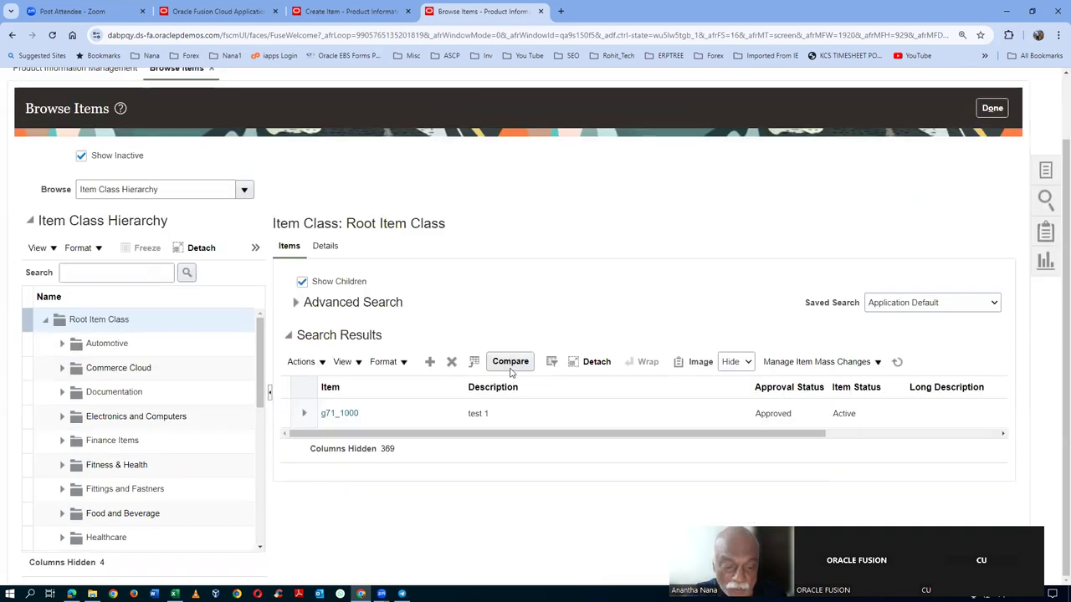
left_click(330, 414)
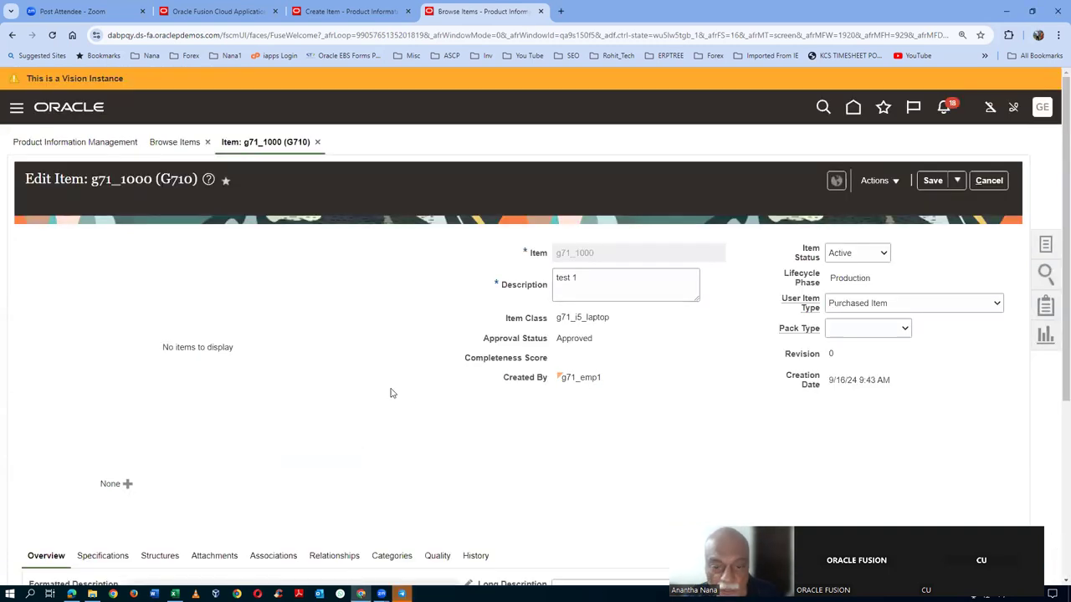
scroll(449, 385, "down", 2)
- Add organization G711 (g71 child org) to item g71_1000's organization associations
left_click(269, 444)
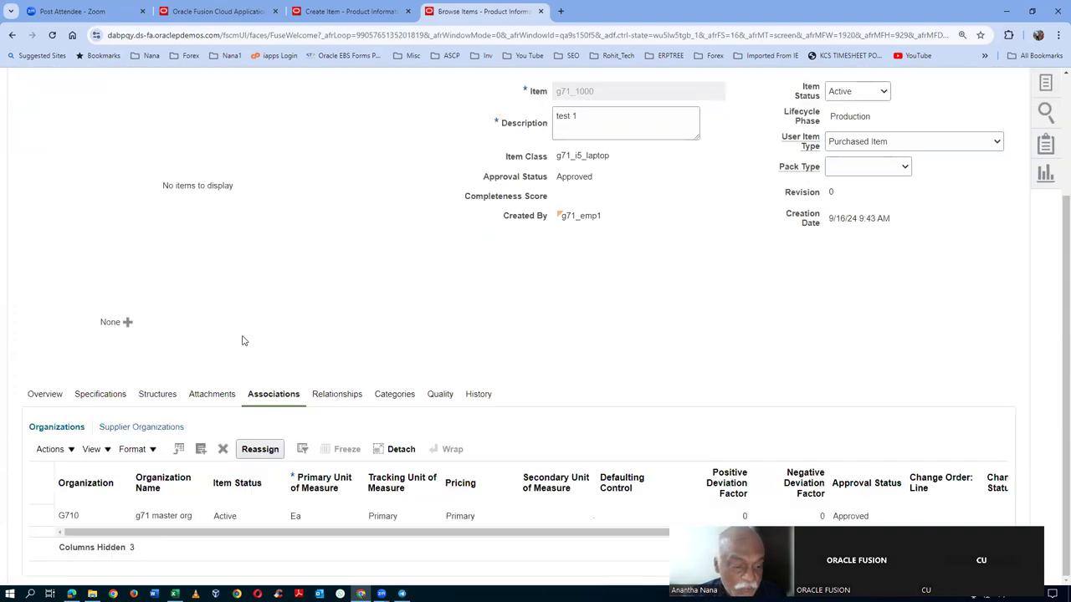
left_click(46, 450)
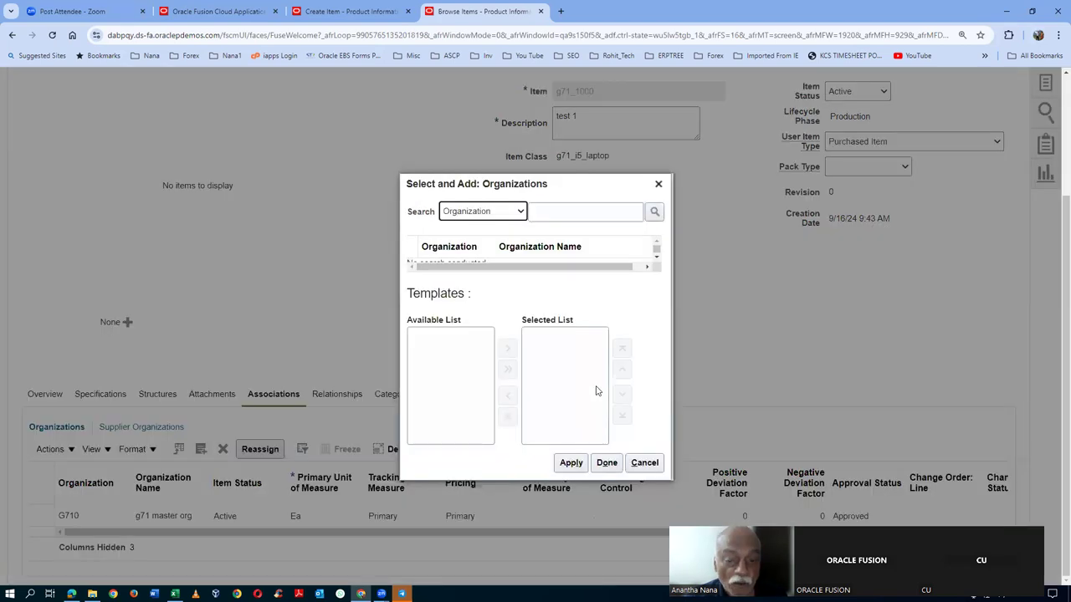
left_click(566, 216)
type("g71")
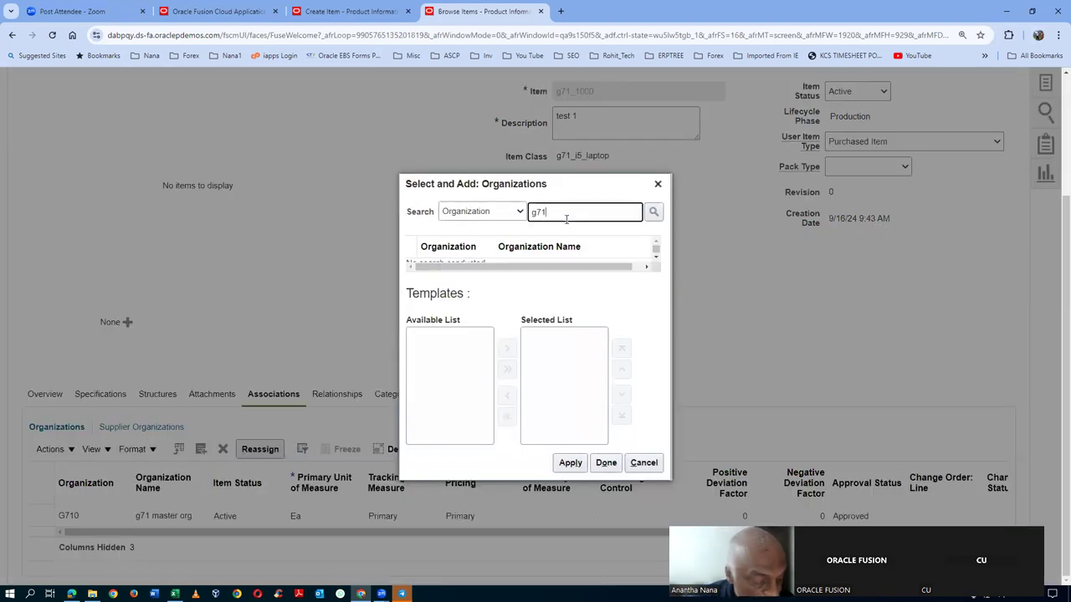
key("Return")
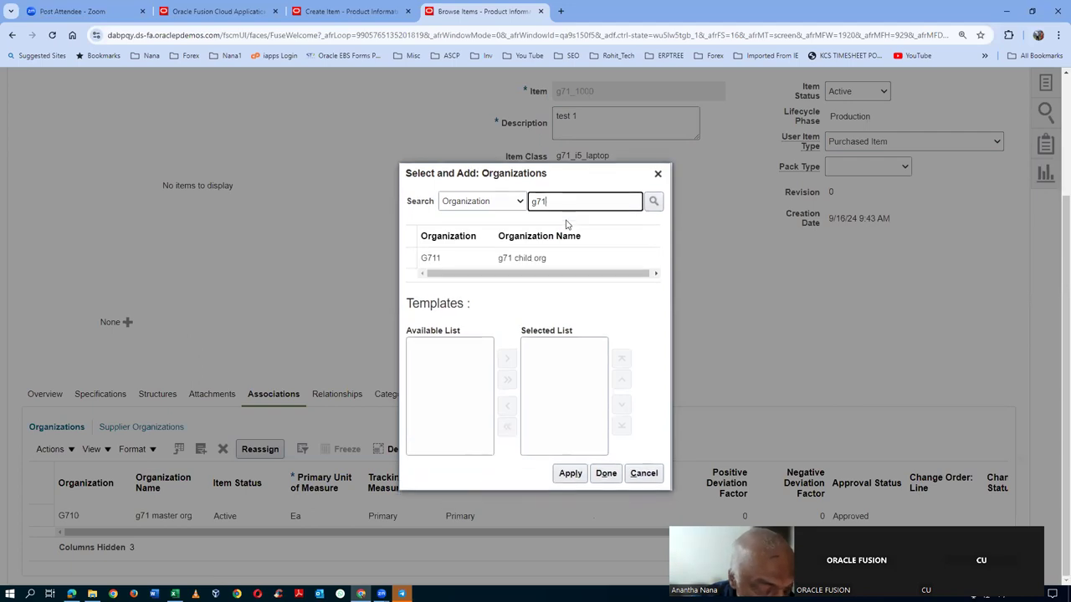
left_click(414, 257)
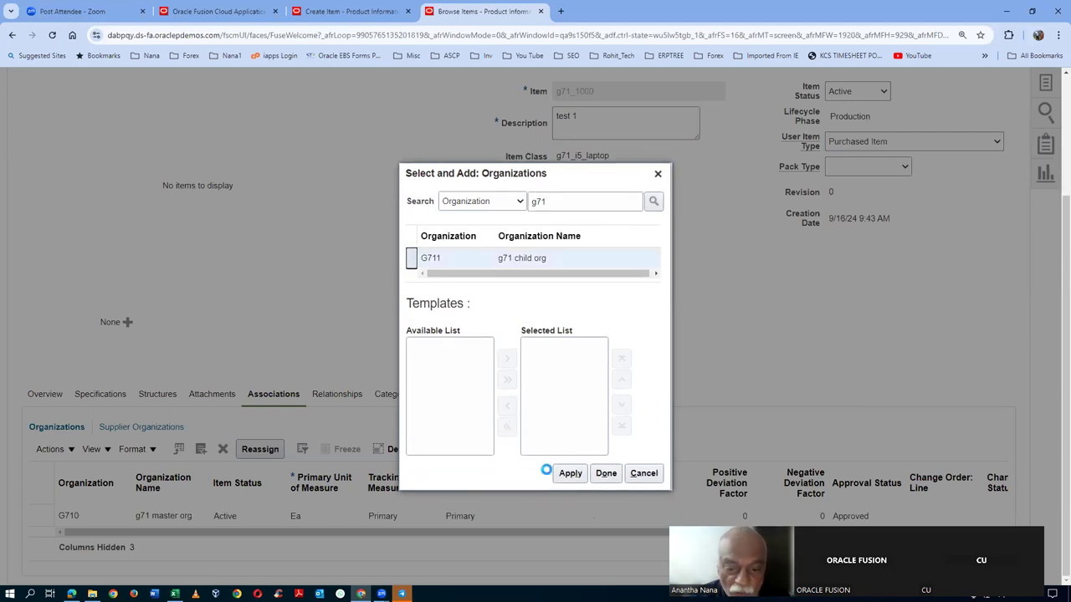
left_click(722, 474)
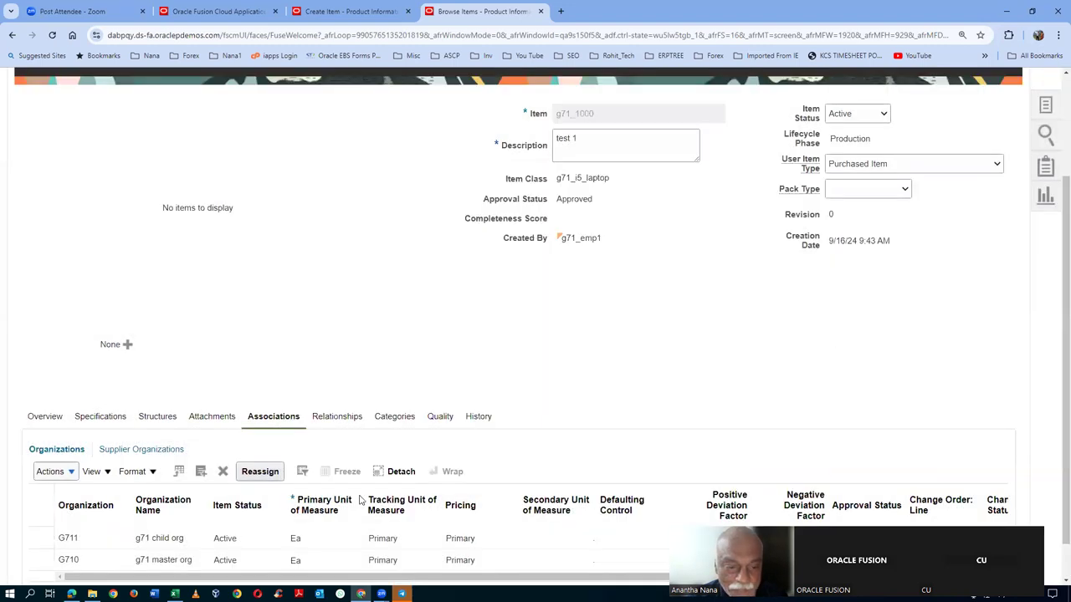
- Save and close item g71_1000, then finish browsing items
scroll(776, 348, "up", 2)
left_click(957, 180)
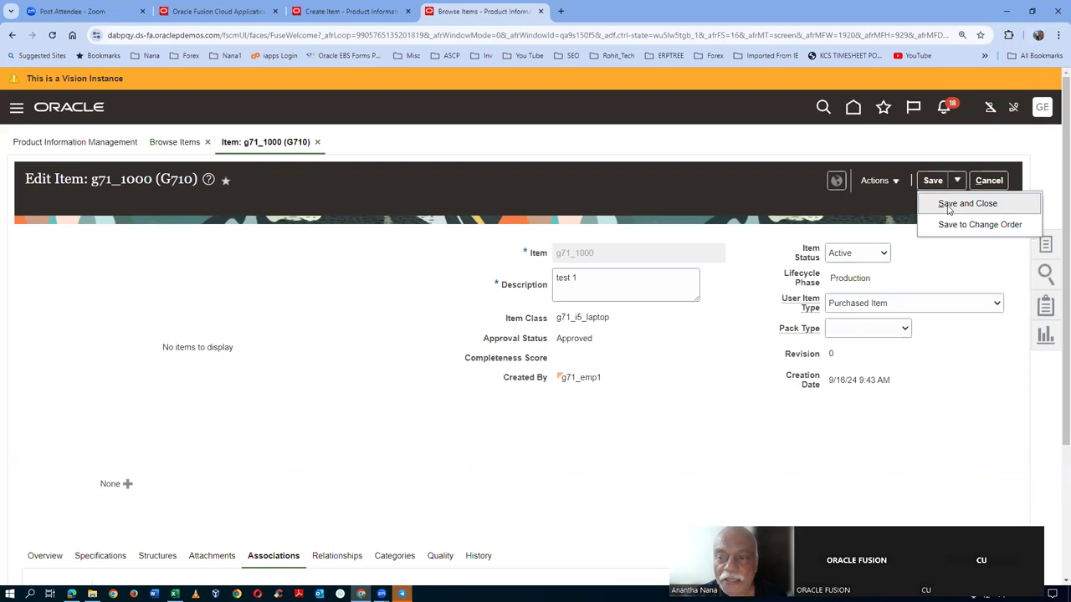
left_click(966, 204)
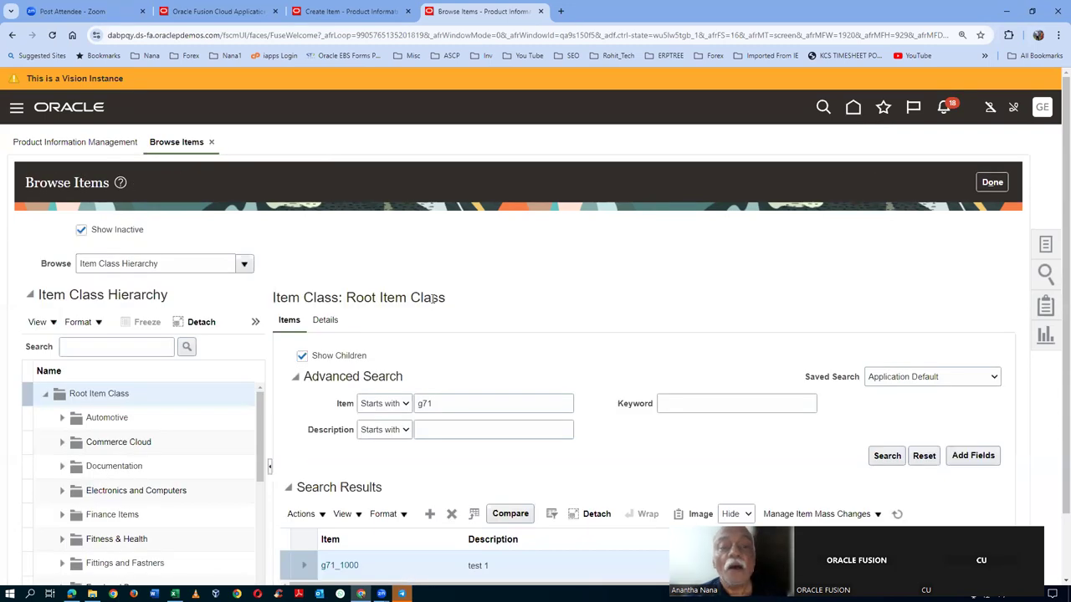
left_click(991, 182)
- In Excel, scroll past the Deploy changes, Validation rule, Assignment Rule and Description Concatanation sections
key("alt+Tab")
key("alt+Tab")
key("alt+Tab")
key("alt+Tab")
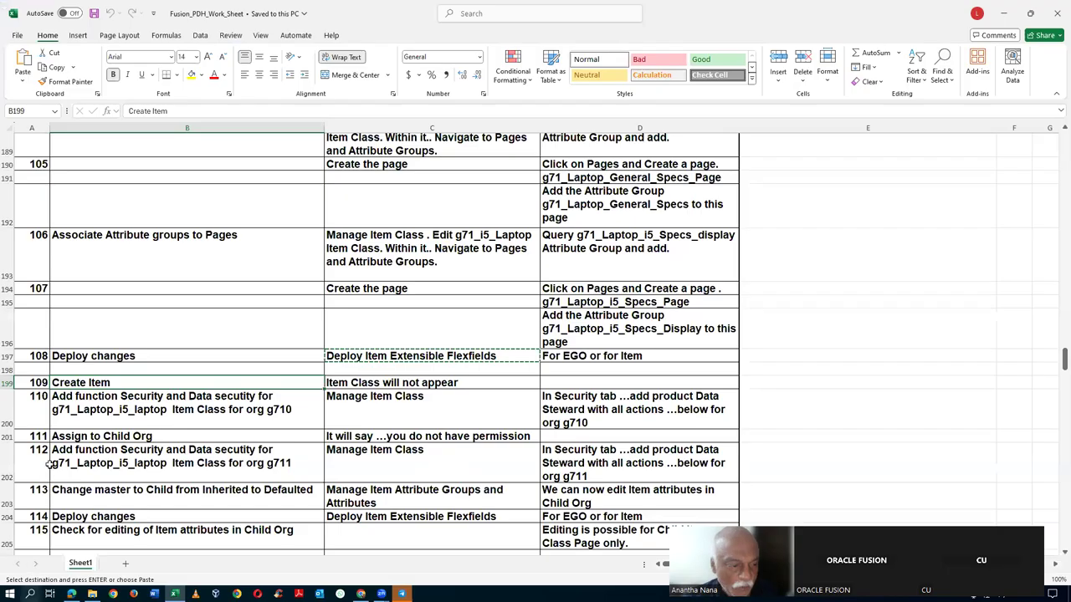
left_click(121, 358)
scroll(155, 414, "down", 1)
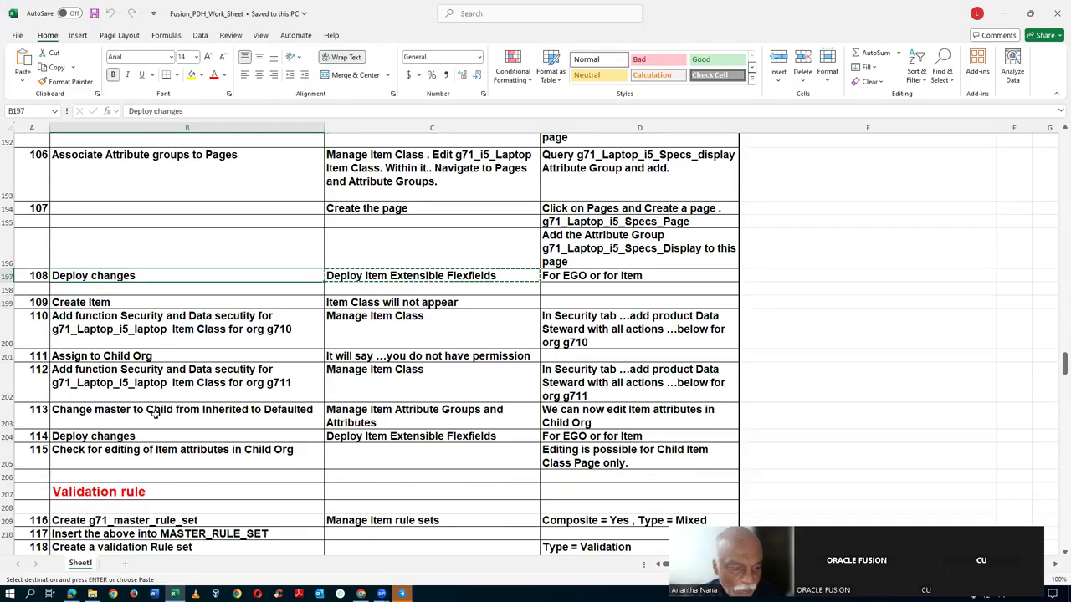
left_click(123, 456)
scroll(123, 456, "down", 2)
left_click(152, 413)
scroll(170, 405, "down", 6)
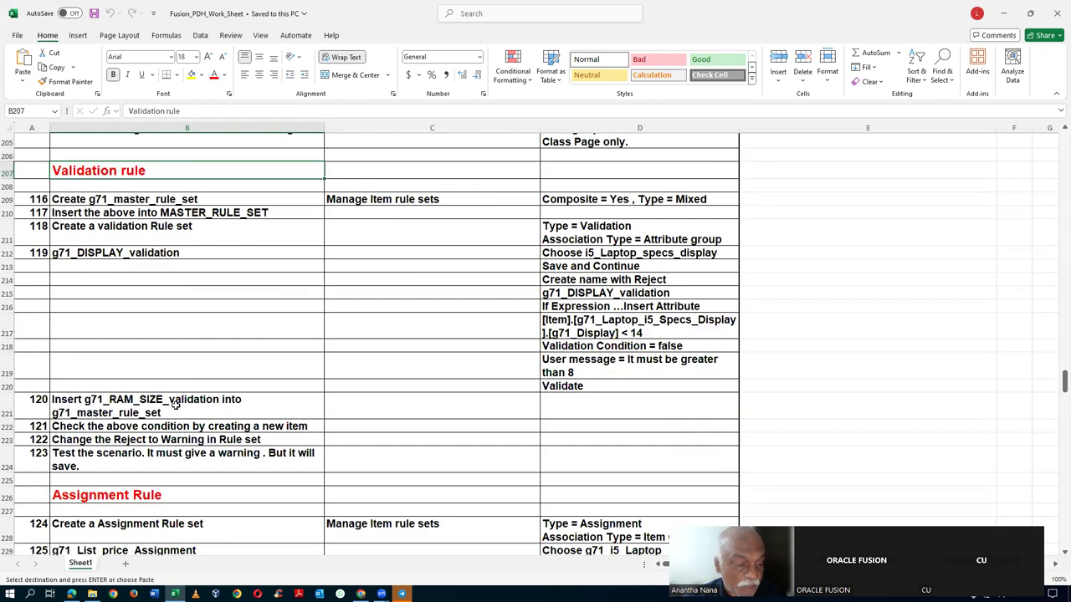
left_click(193, 376)
scroll(218, 418, "down", 5)
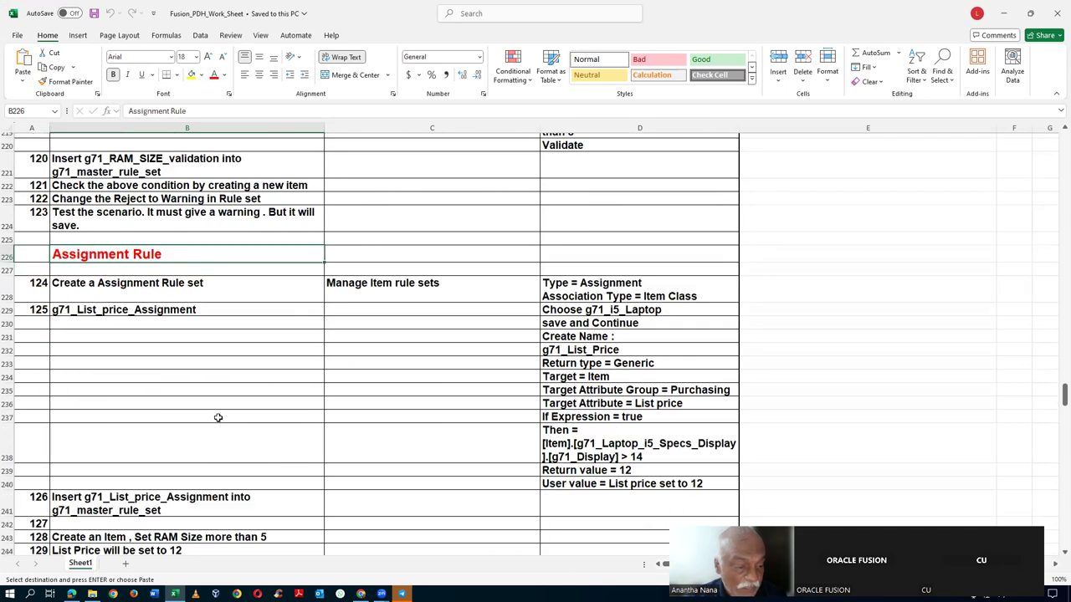
left_click(205, 452)
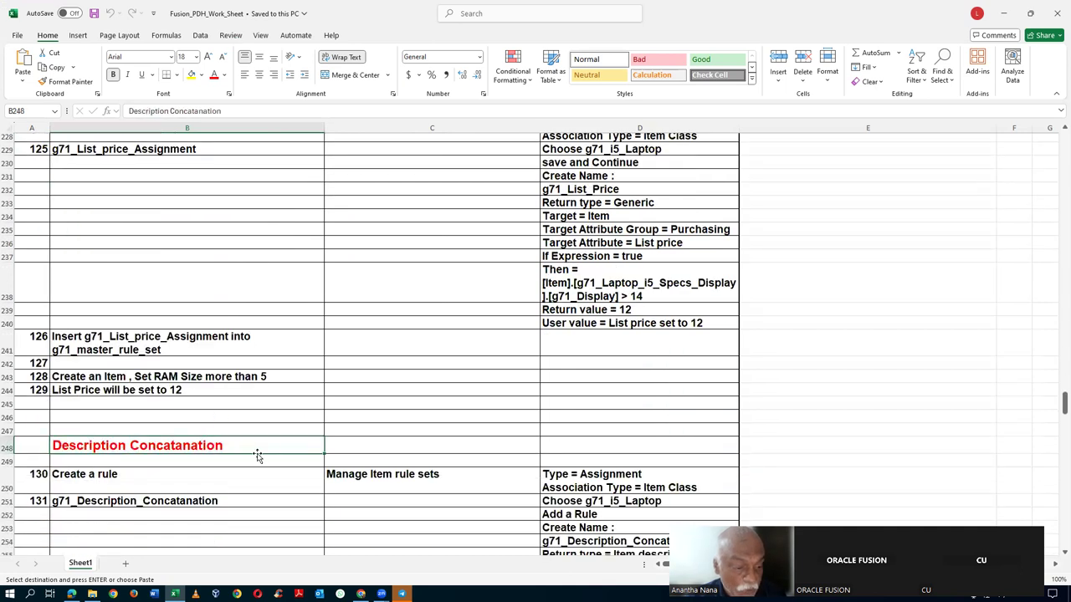
scroll(255, 408, "up", 1)
scroll(255, 407, "up", 3)
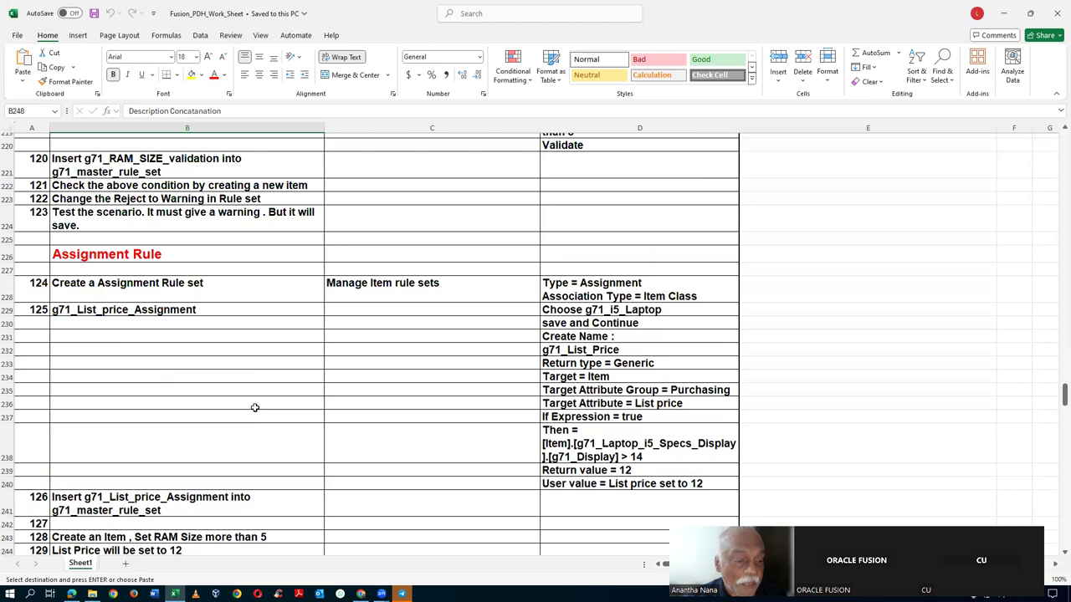
scroll(256, 407, "down", 12)
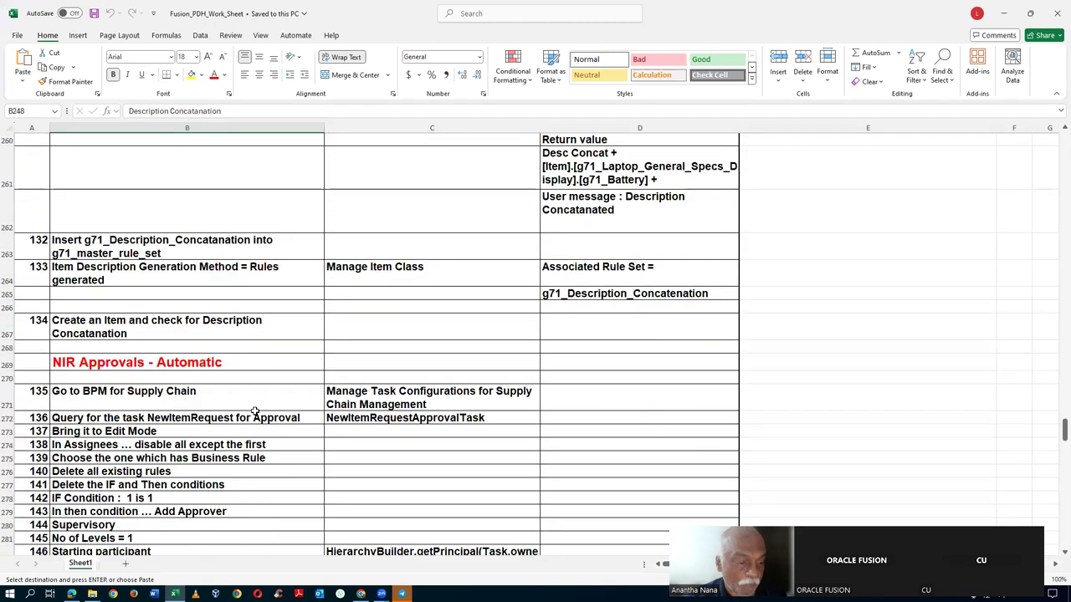
- Review the NIR Approvals - Automatic steps, noting the Manage Task Configurations task, then return to the browser
left_click(181, 362)
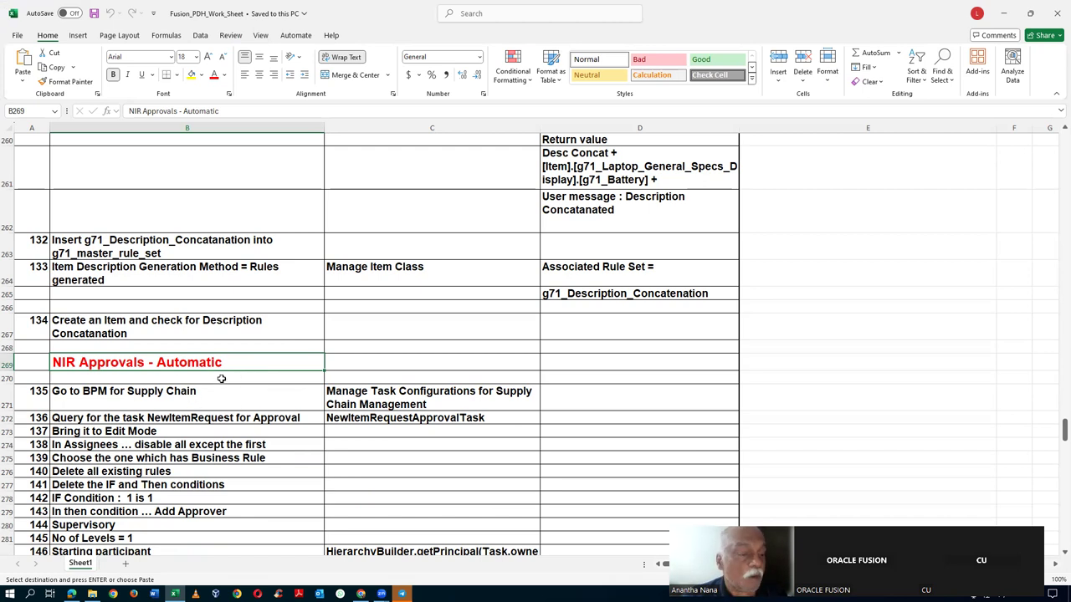
left_click(193, 402)
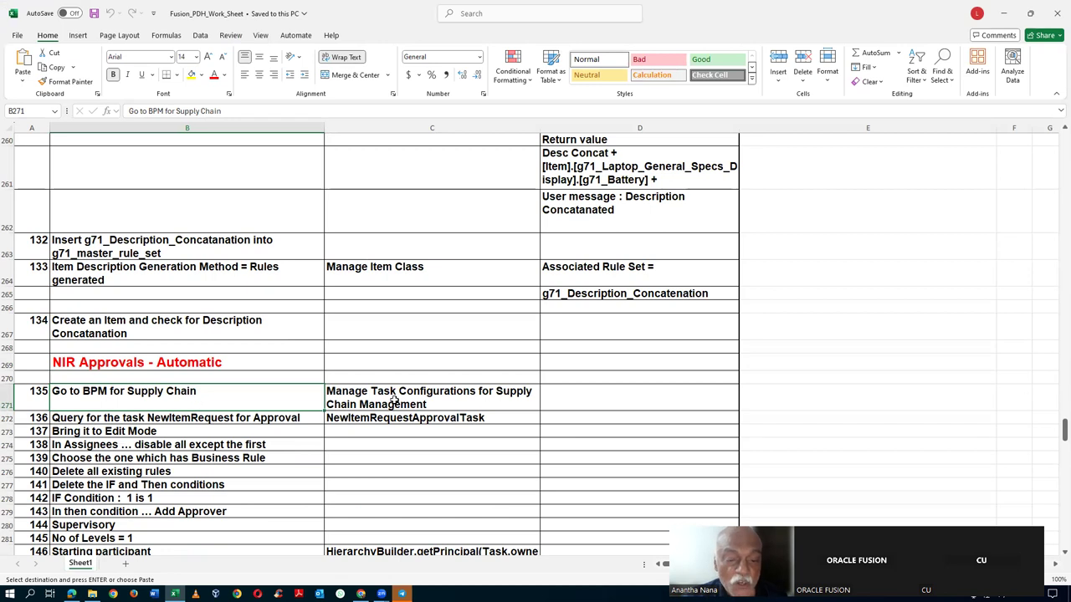
left_click(396, 401)
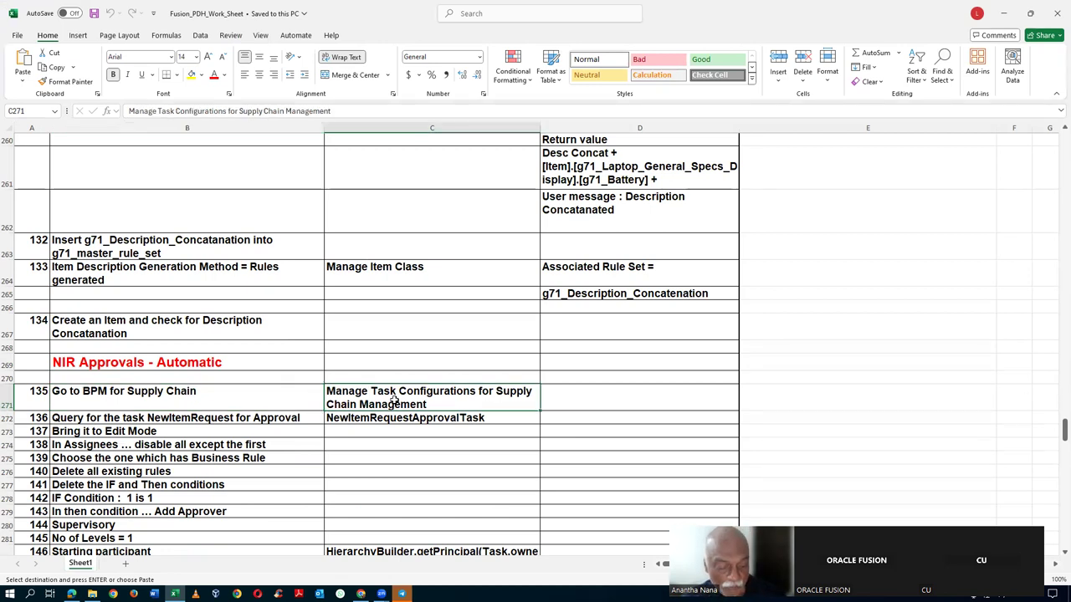
key("alt+Tab")
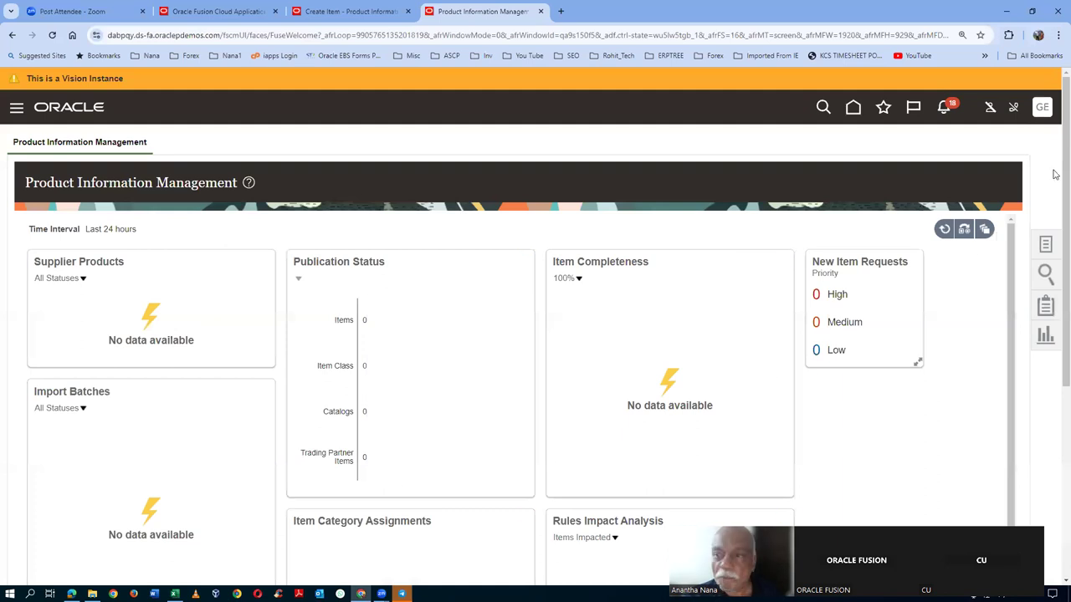
- Go to the Setup and Maintenance task search page
left_click(1041, 111)
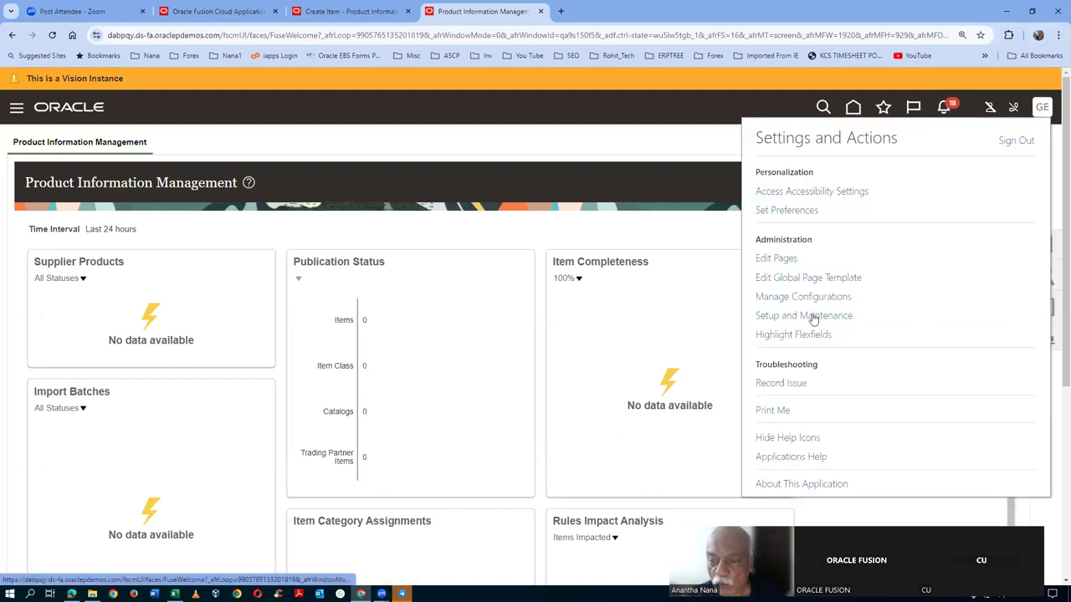
left_click(810, 317)
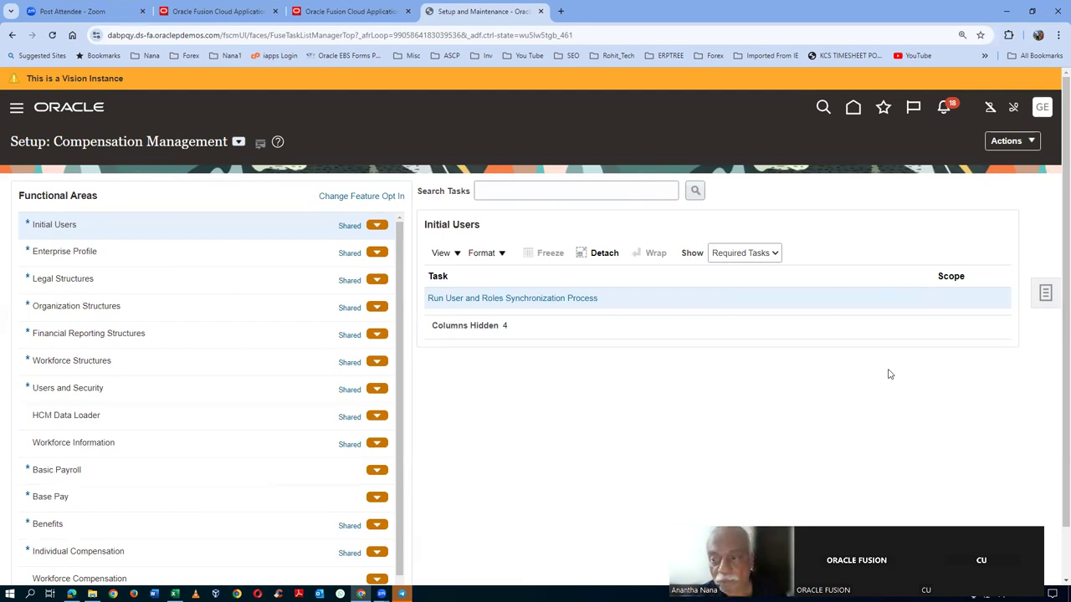
left_click(1045, 293)
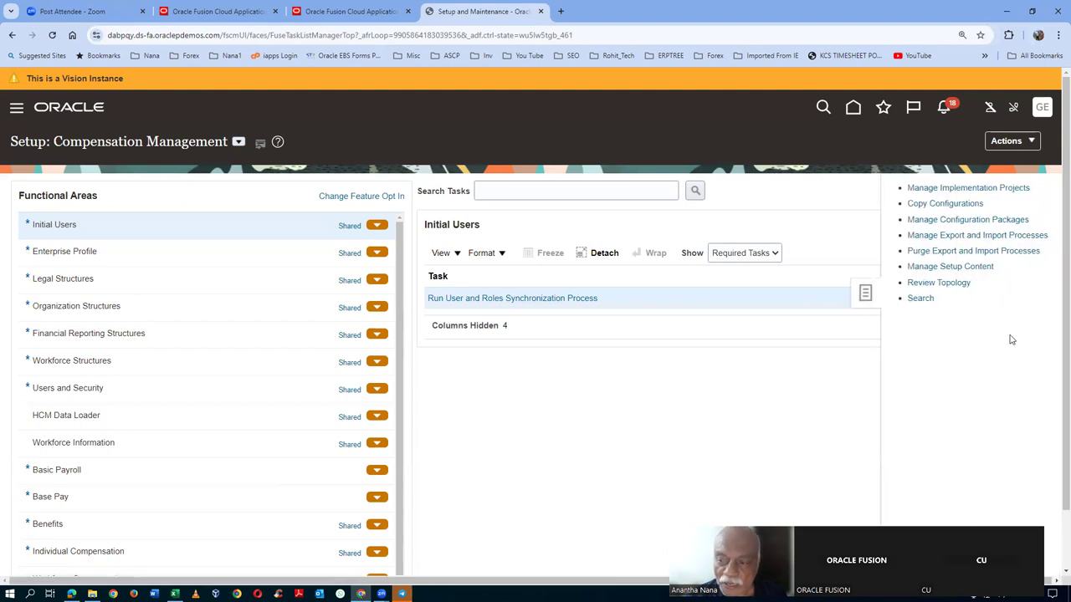
left_click(920, 298)
- Search for Manage Task Configurations for Supply Chain Management and open it
left_click(331, 201)
type("Manage Task Configurations for Supply Chain Management")
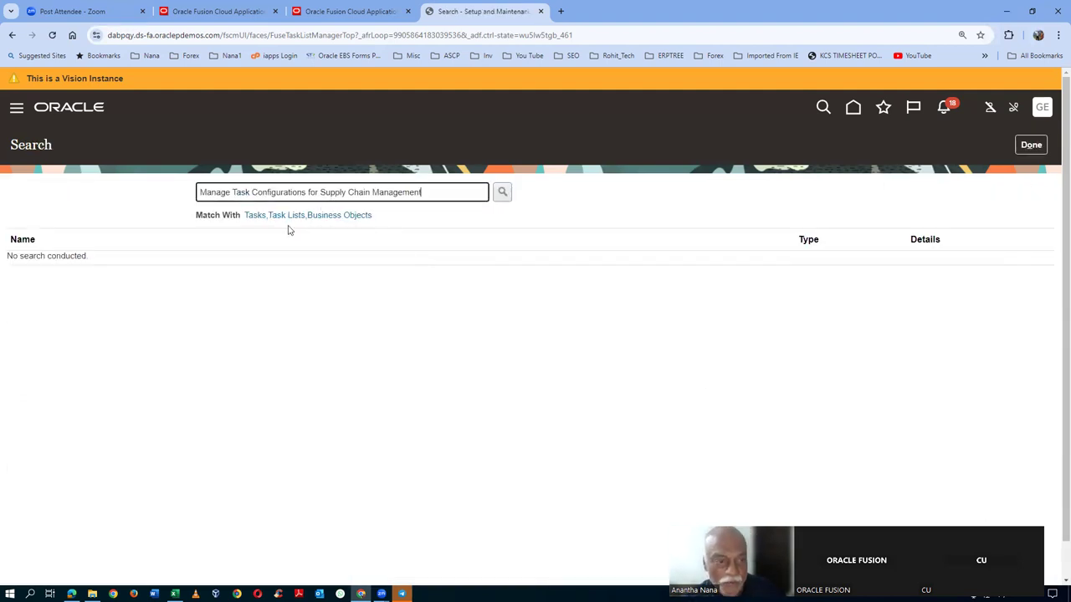
key("Return")
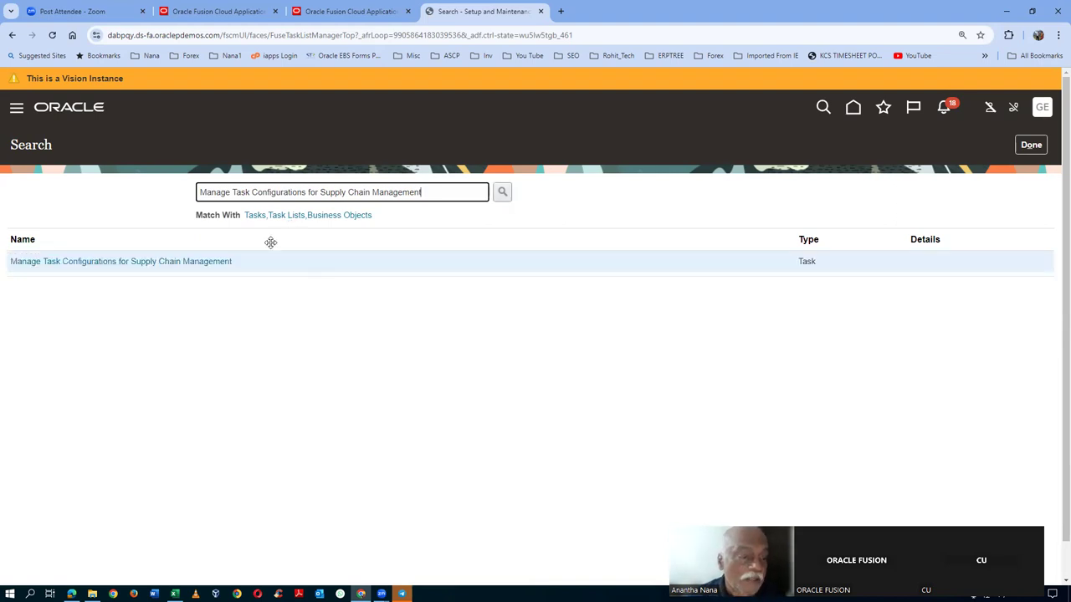
left_click(192, 262)
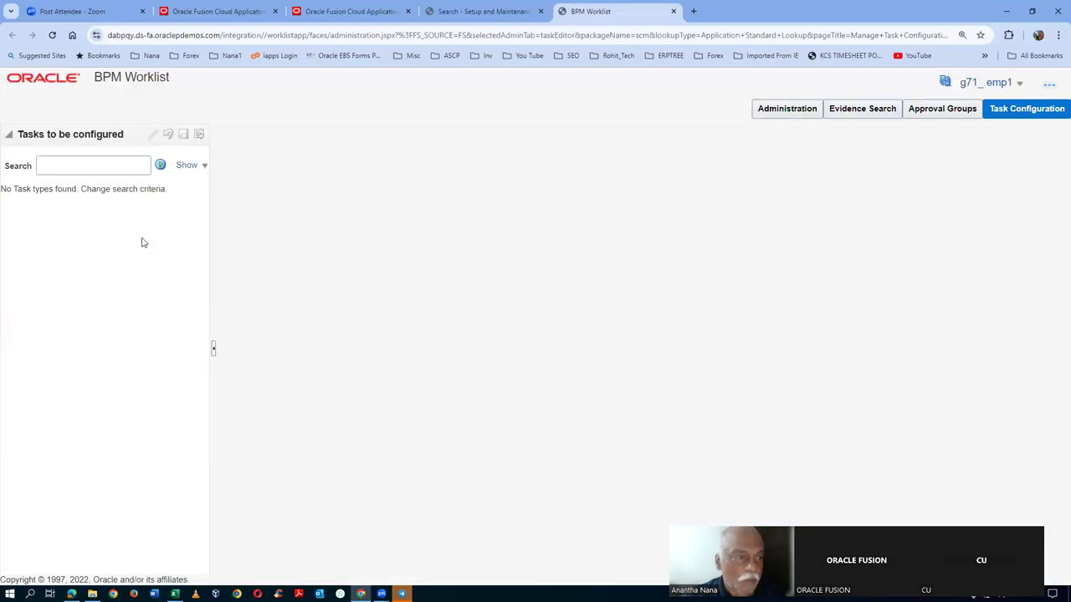
- Search Tasks to be configured for NewItemRequestApprovalTask, copied from cell C272 of the Excel sheet
left_click(113, 168)
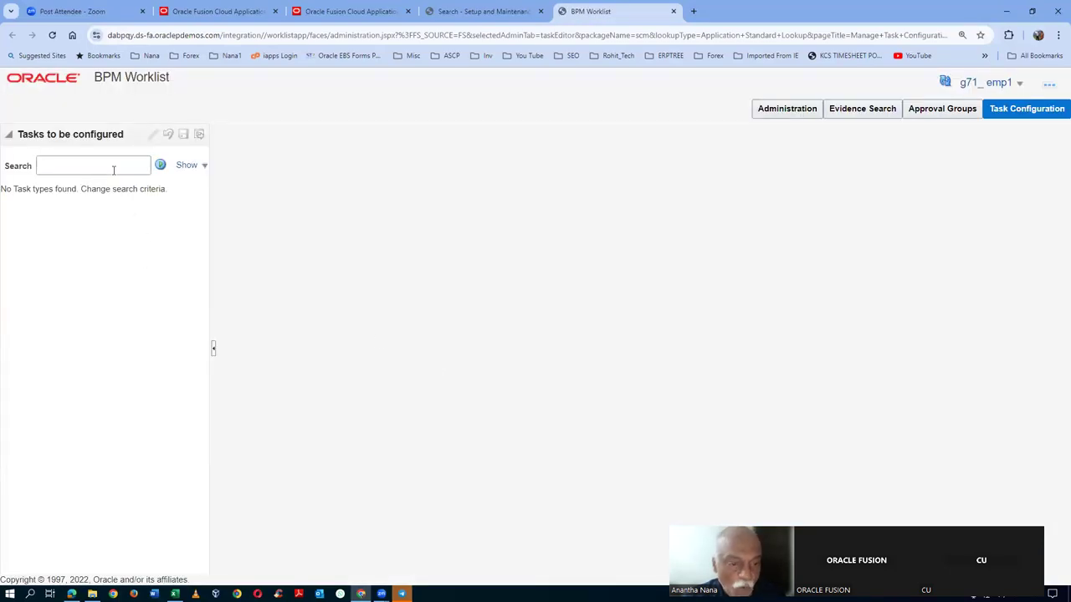
key("alt+Tab")
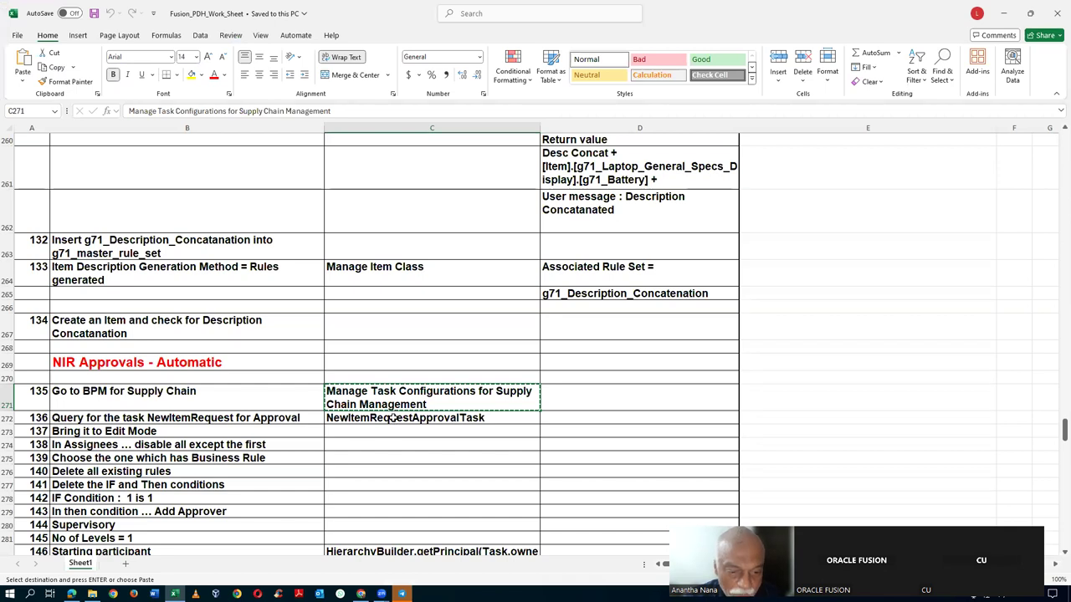
left_click(393, 418)
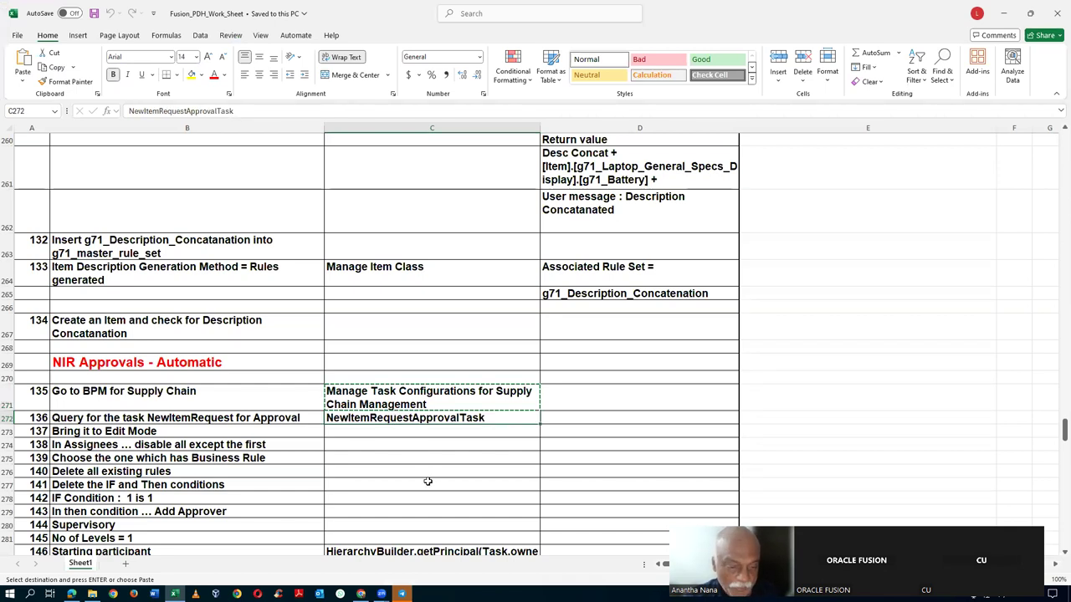
key("ctrl+c")
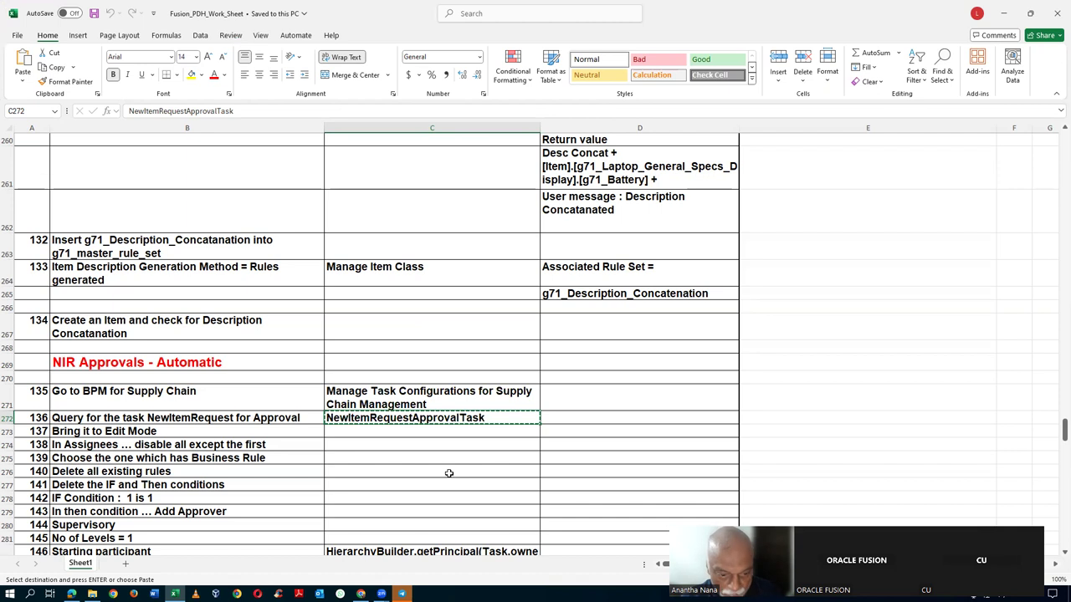
key("alt+Tab")
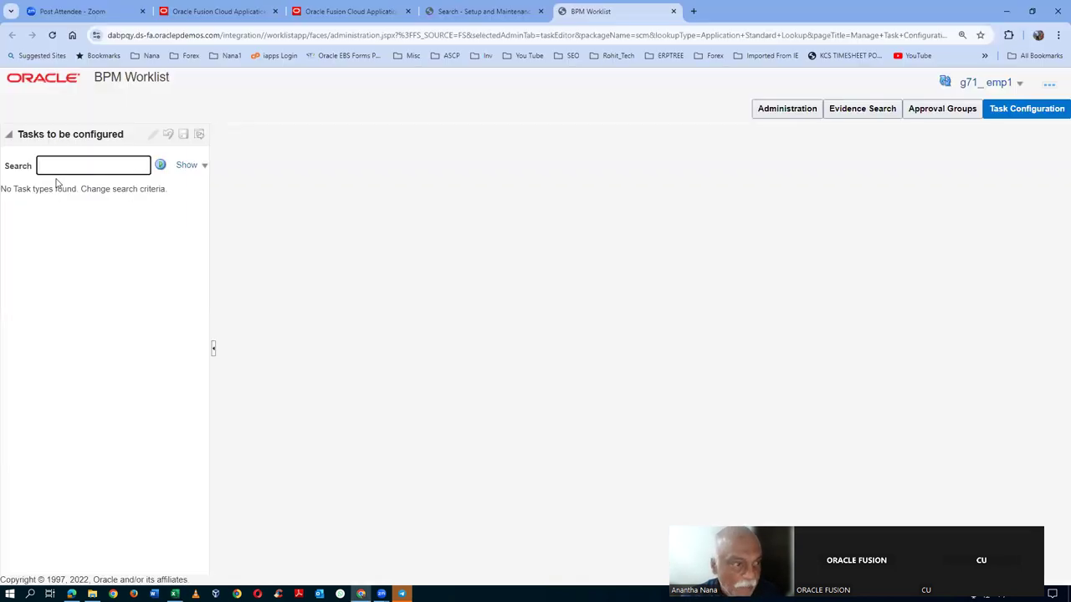
key("ctrl+v")
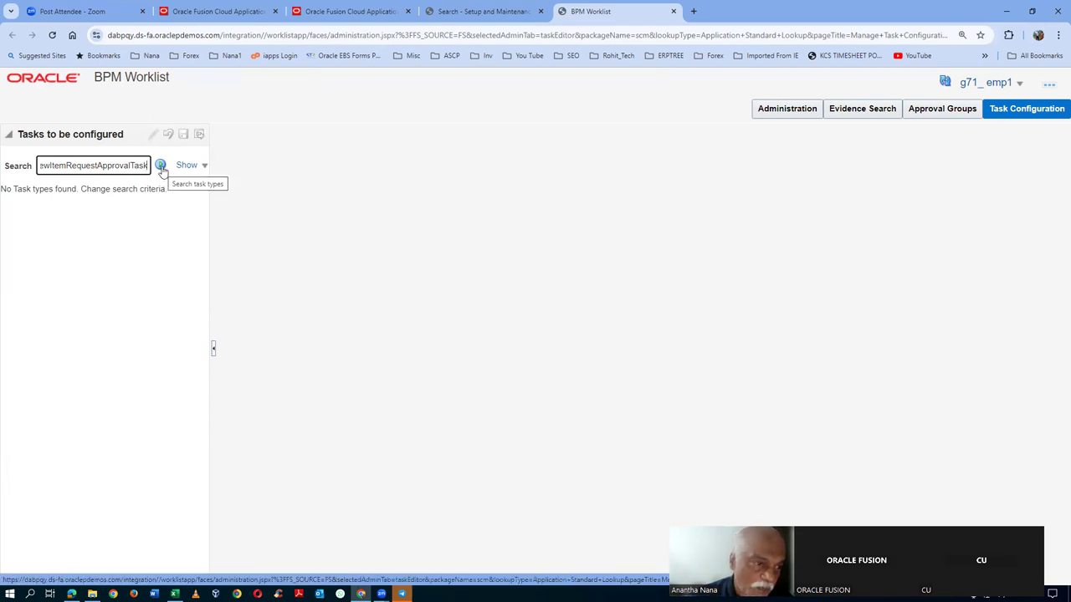
left_click(161, 166)
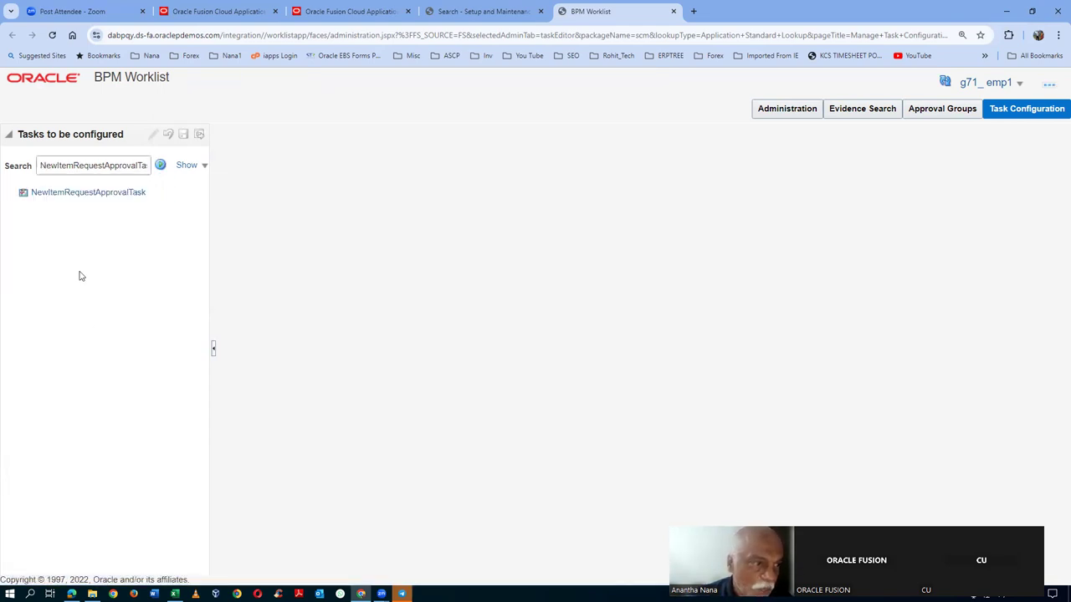
- Open NewItemRequestApprovalTask, review its Assignees, put it into edit mode and start flexfield synchronization
left_click(80, 197)
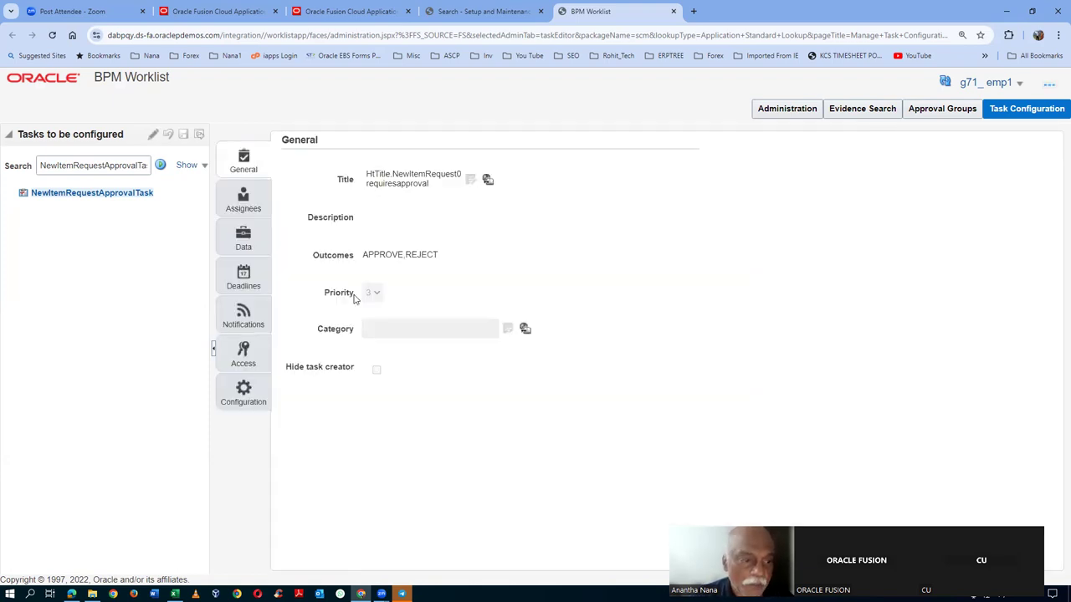
left_click(251, 209)
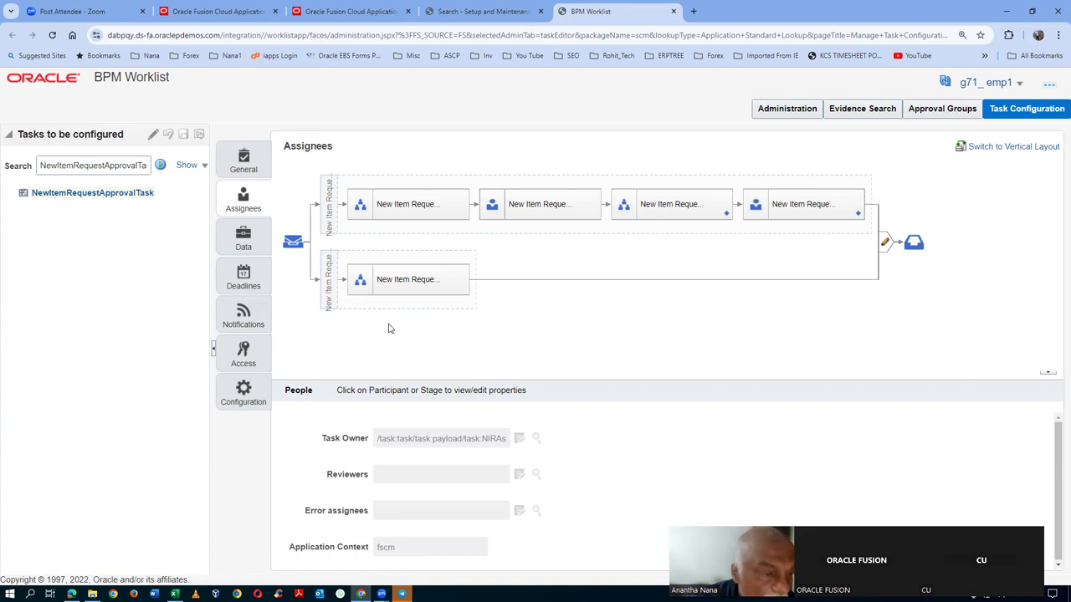
left_click(154, 136)
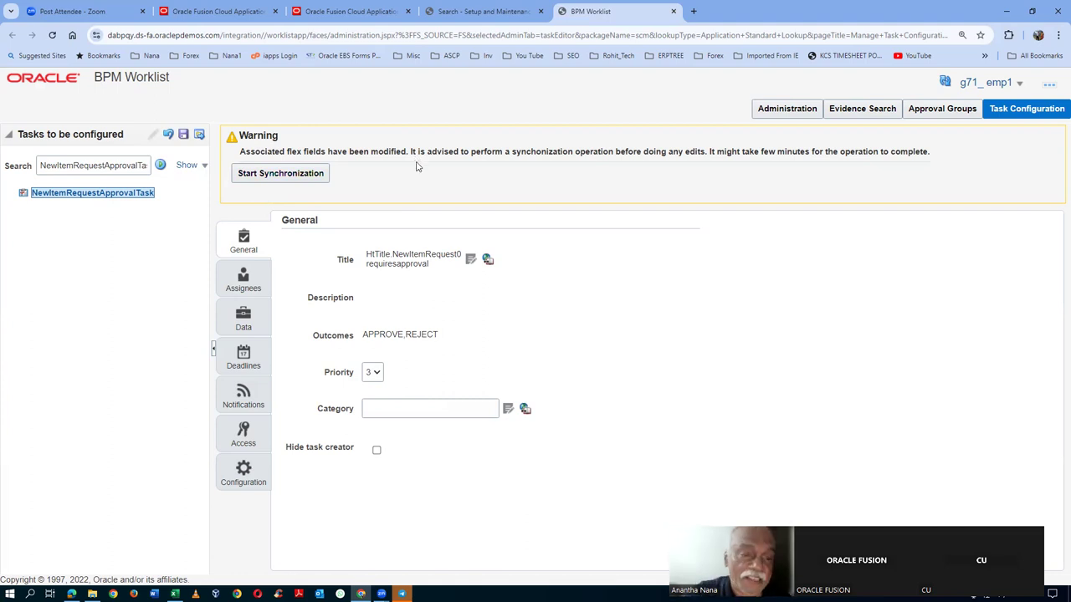
left_click(284, 176)
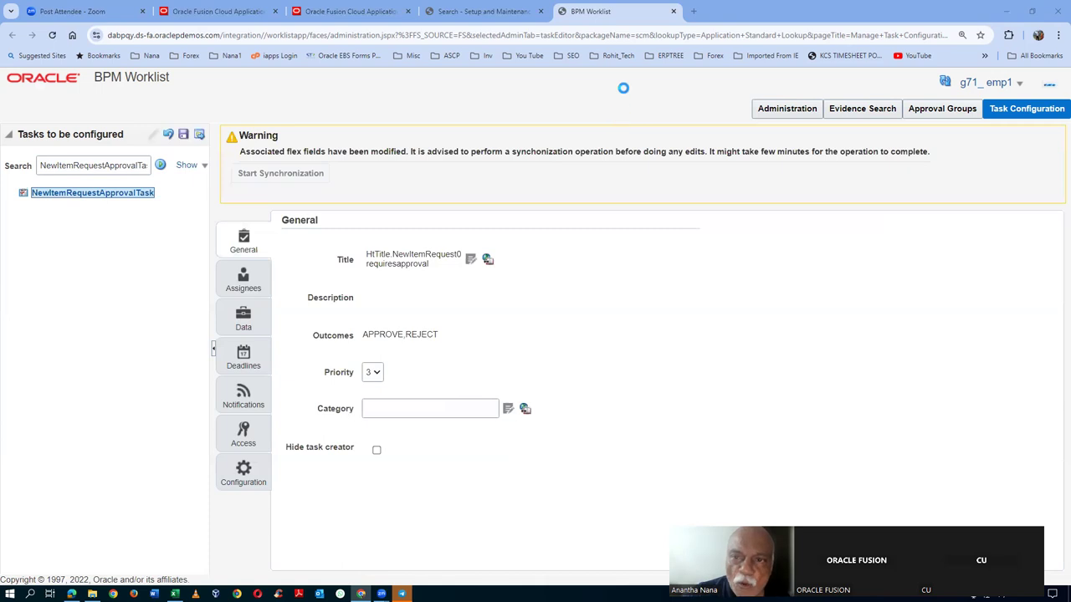
- Close the BPM Worklist browser tab to return to Setup and Maintenance
left_click(674, 12)
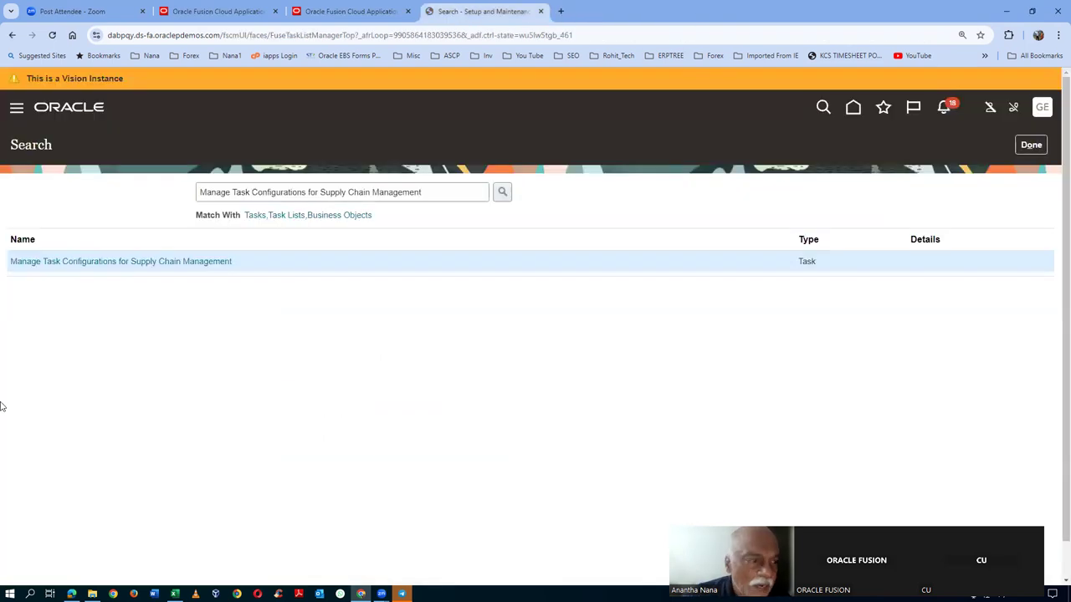
- Reopen Manage Task Configurations, then search for and open NewItemRequestApprovalTask again
left_click(95, 263)
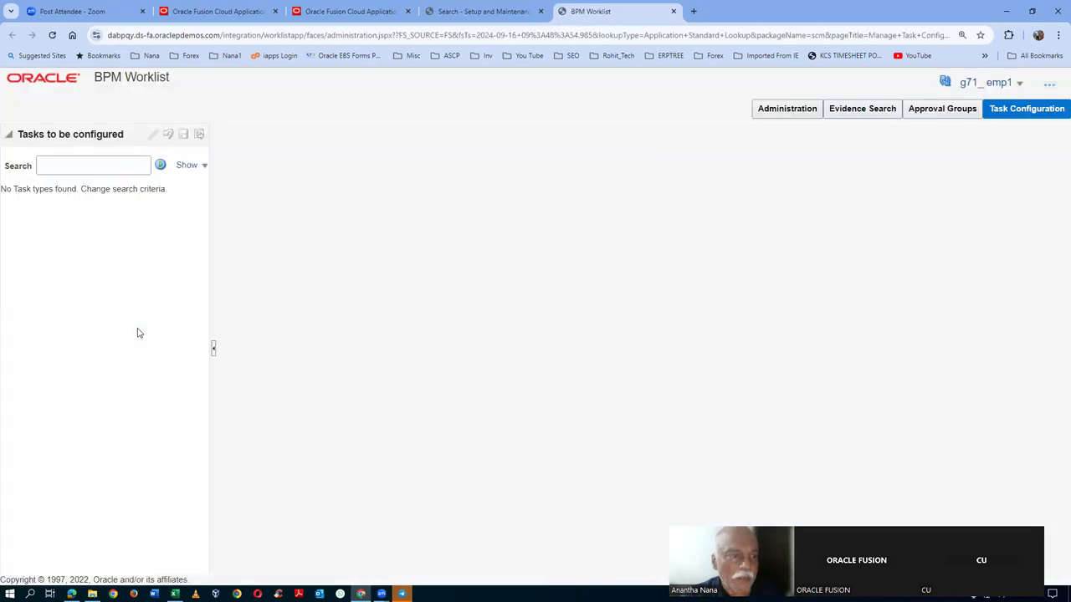
left_click(61, 165)
key("ctrl+v")
left_click(160, 165)
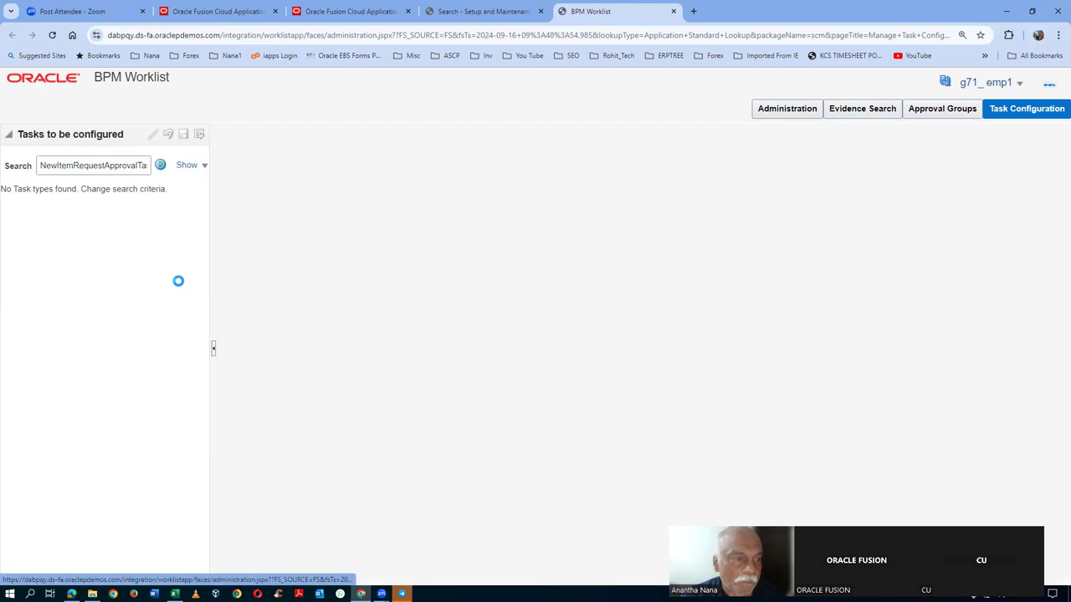
left_click(95, 195)
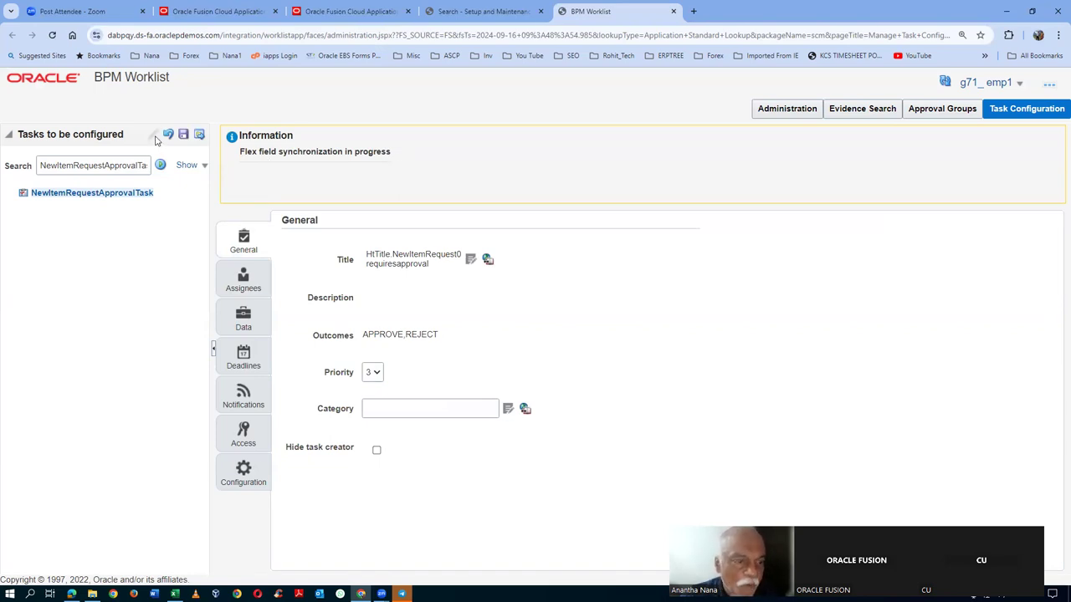
- Set the first participant, User Defined Parallel Approvers, to Ignore Participant under Advanced
left_click(242, 280)
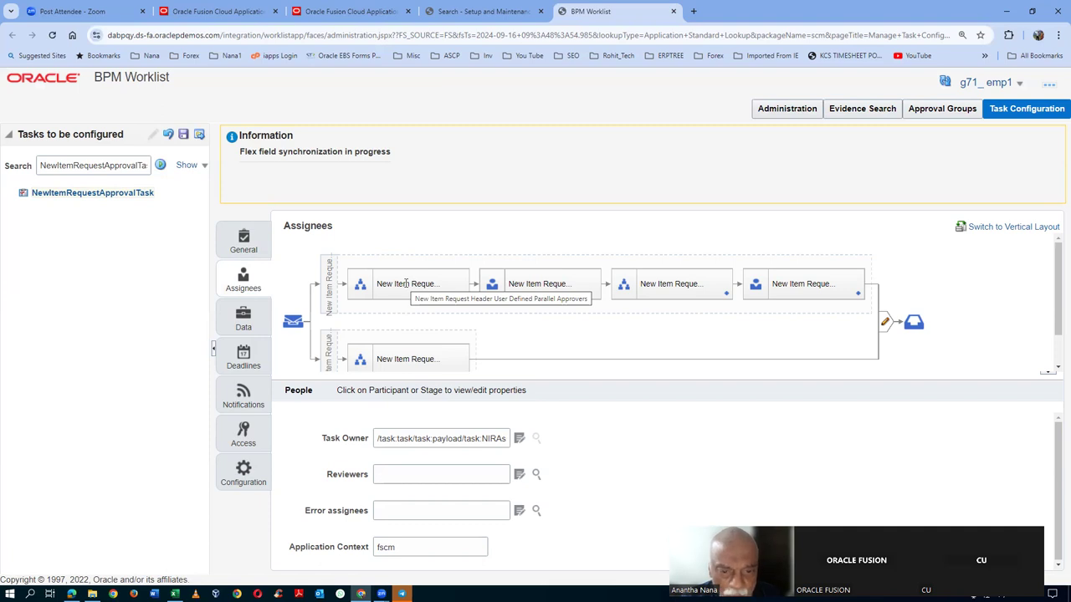
left_click(406, 284)
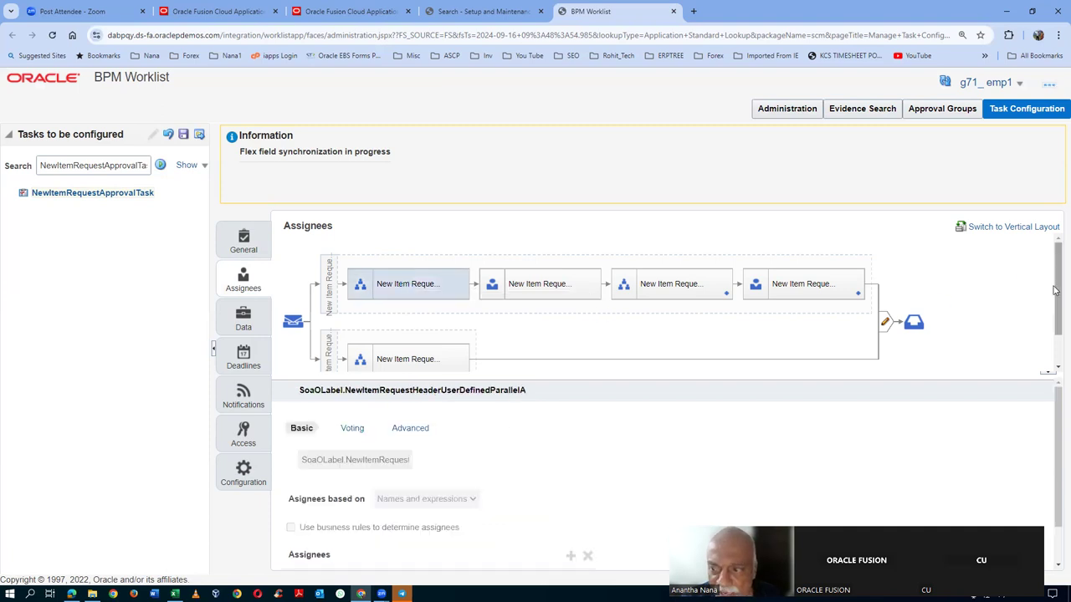
scroll(523, 489, "down", 1)
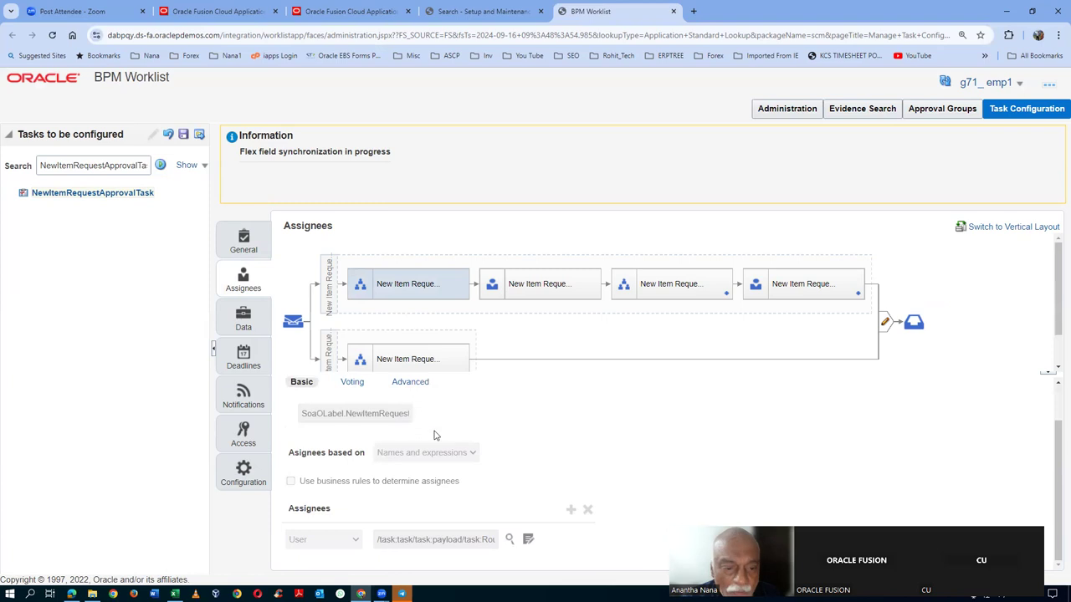
left_click(416, 382)
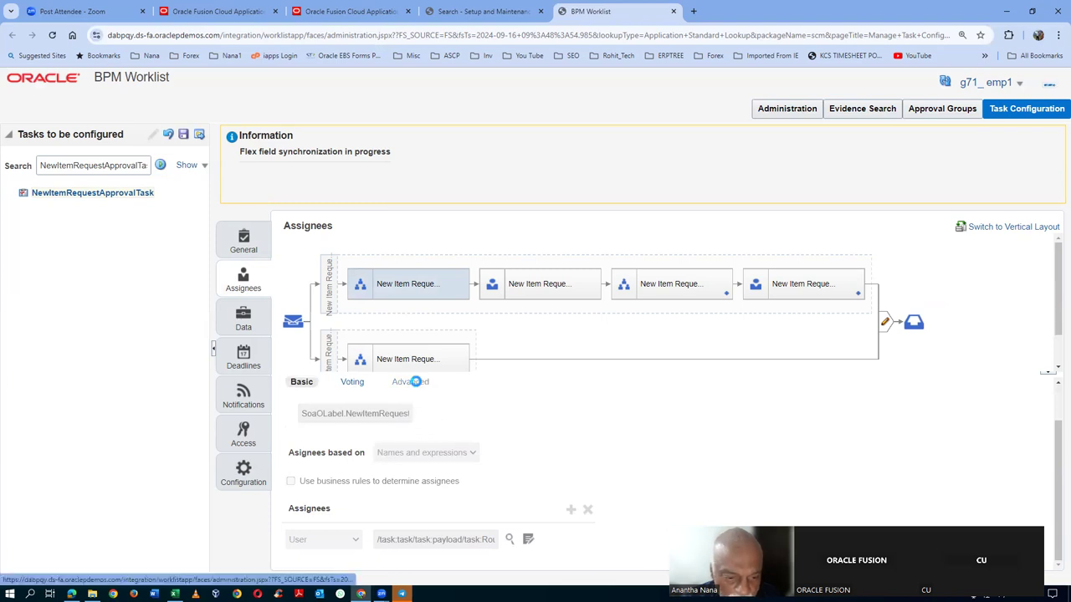
left_click(294, 432)
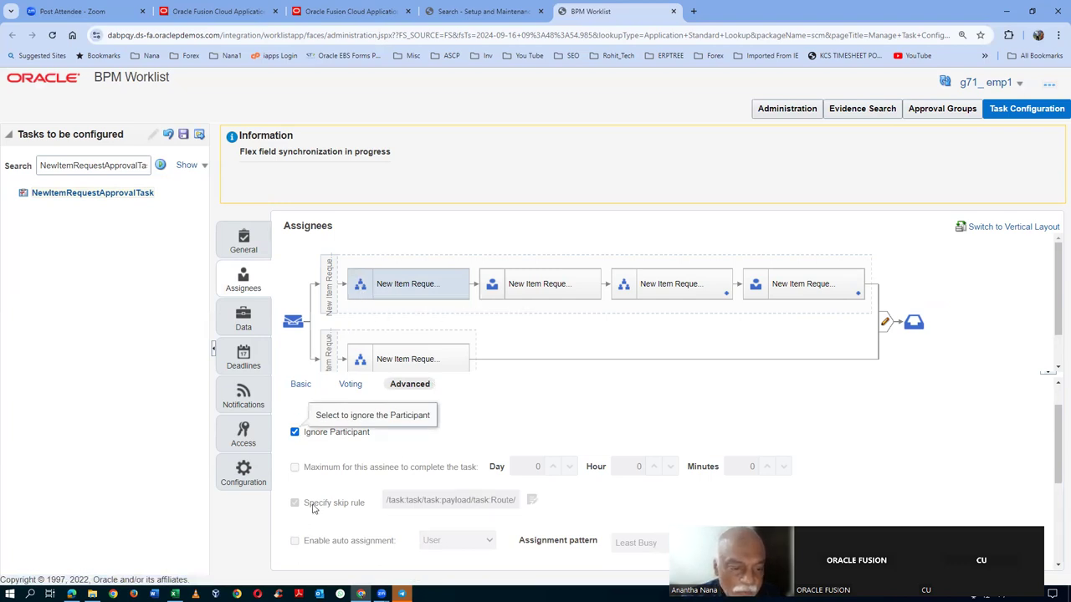
- Save the task configuration with a comment and commit the changes
left_click(184, 135)
type("cghcfghn")
left_click(602, 426)
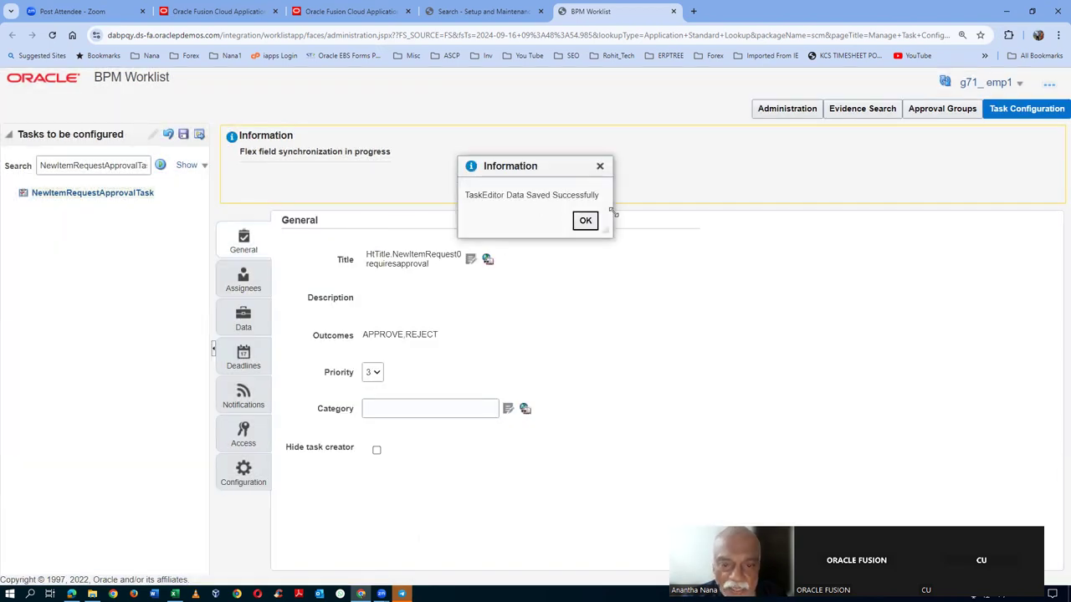
left_click(585, 220)
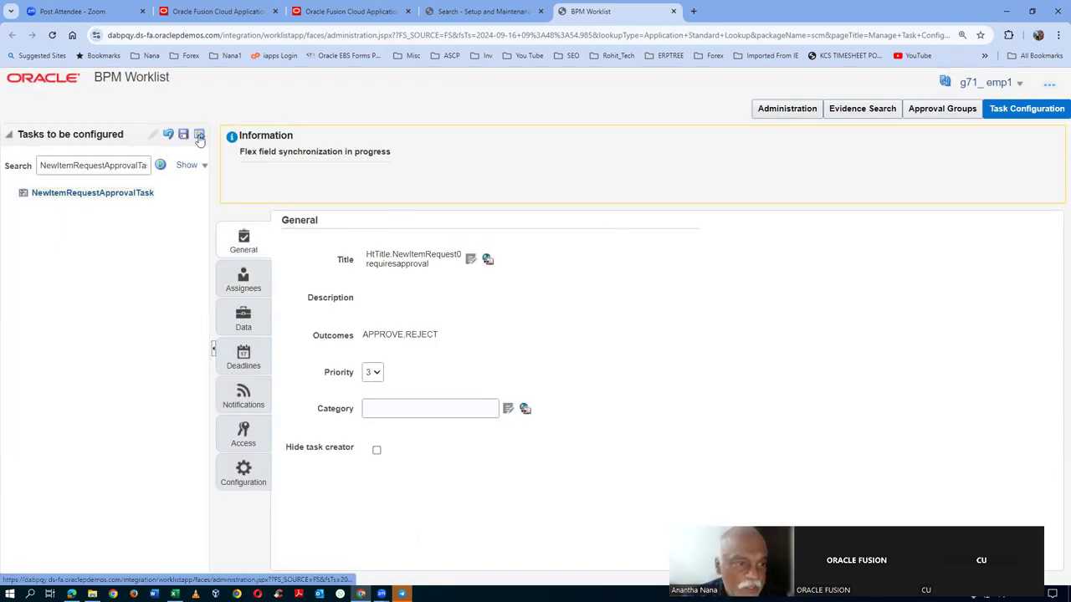
left_click(199, 136)
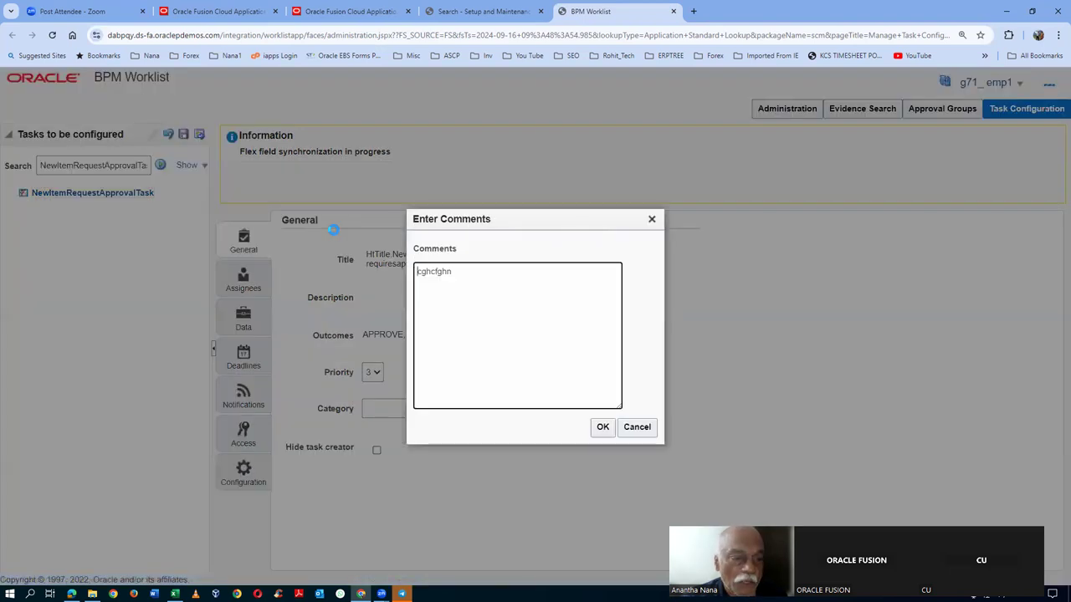
left_click(602, 427)
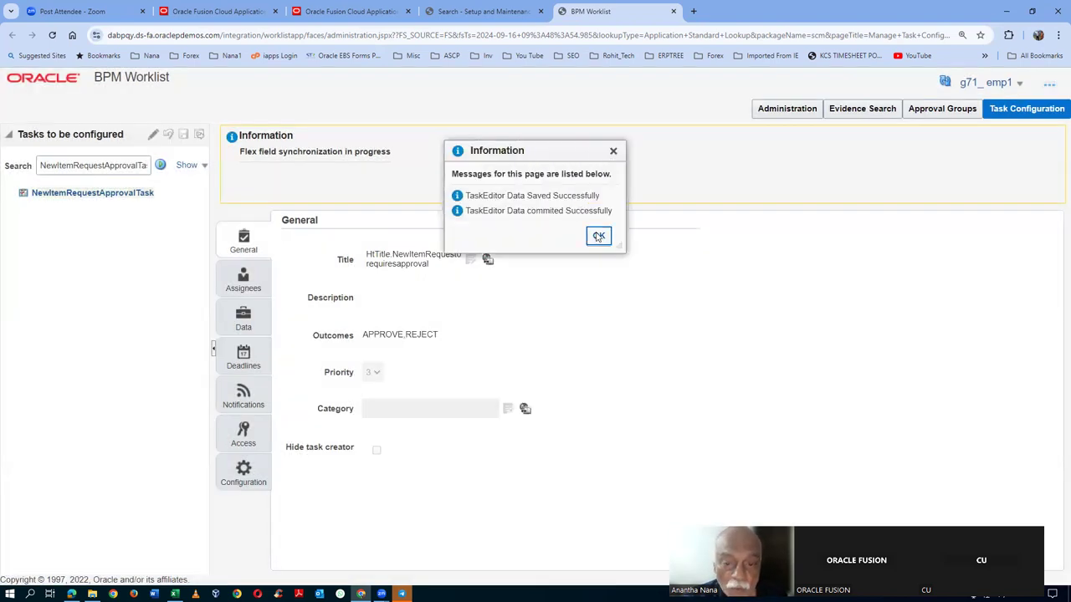
left_click(598, 235)
left_click(243, 285)
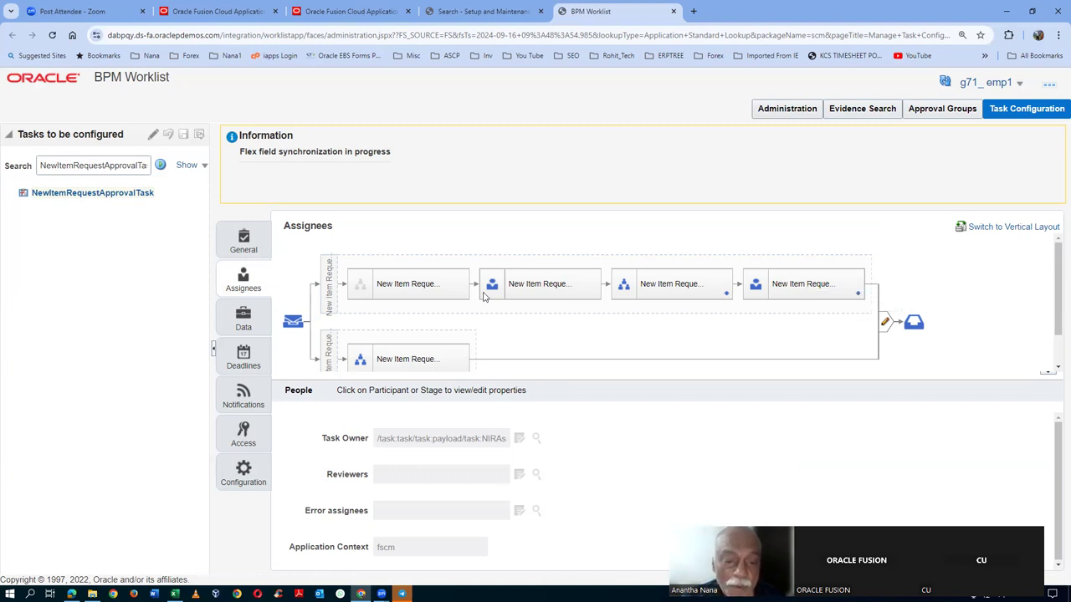
- In edit mode, ignore the User Defined Single Approver participant and save with comment 'xcfg'
left_click(551, 284)
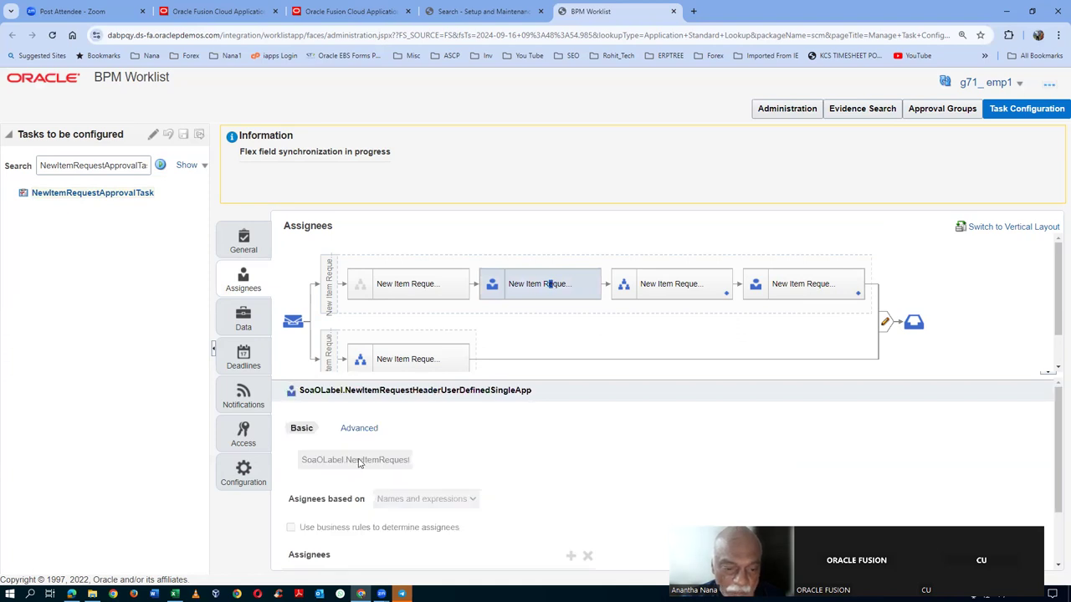
left_click(357, 428)
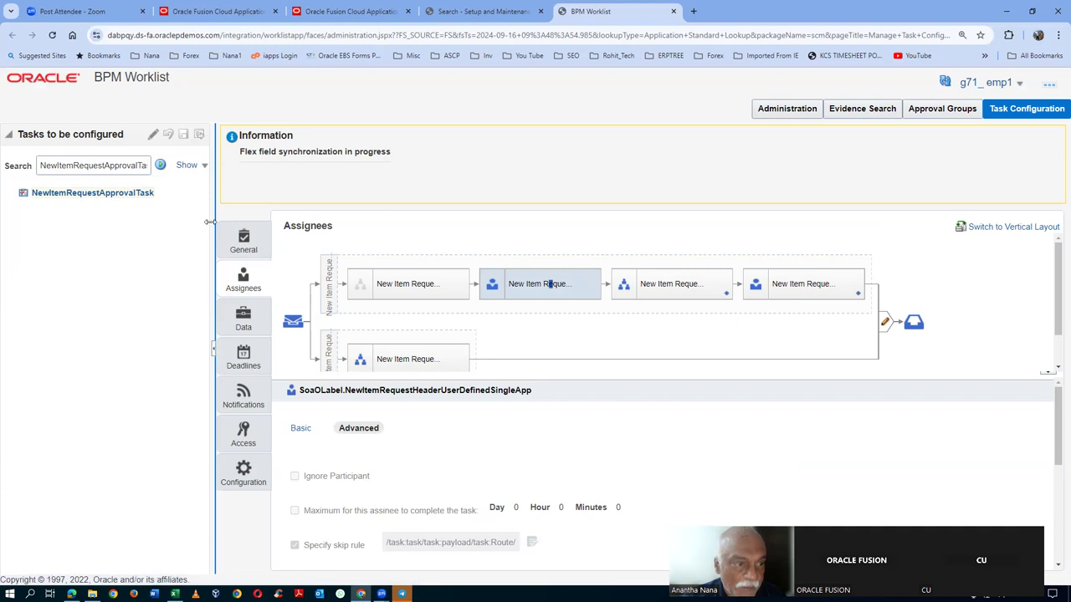
left_click(152, 136)
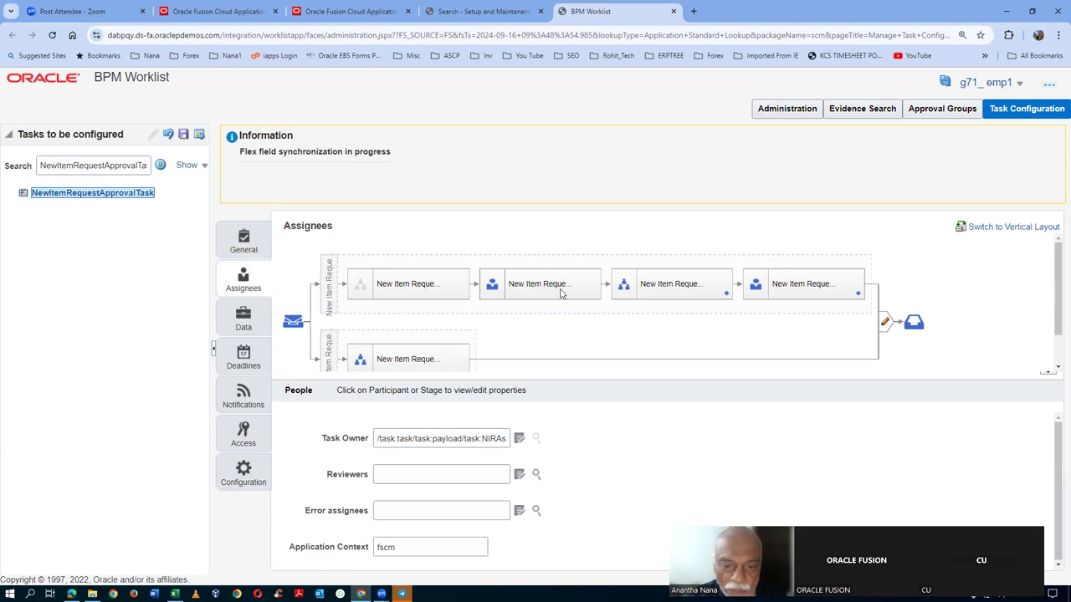
left_click(561, 290)
left_click(361, 429)
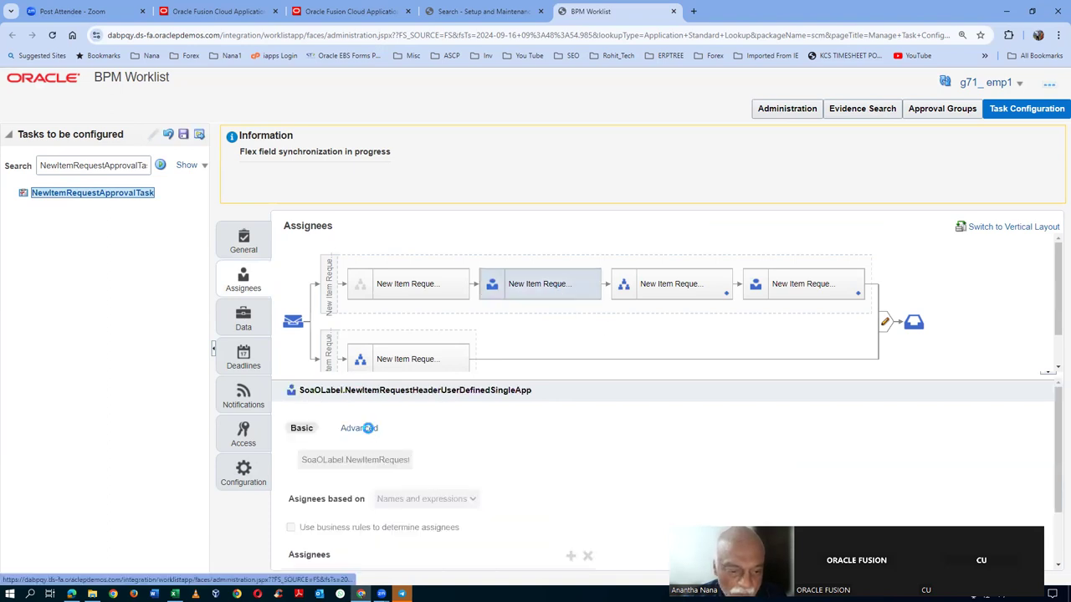
left_click(295, 477)
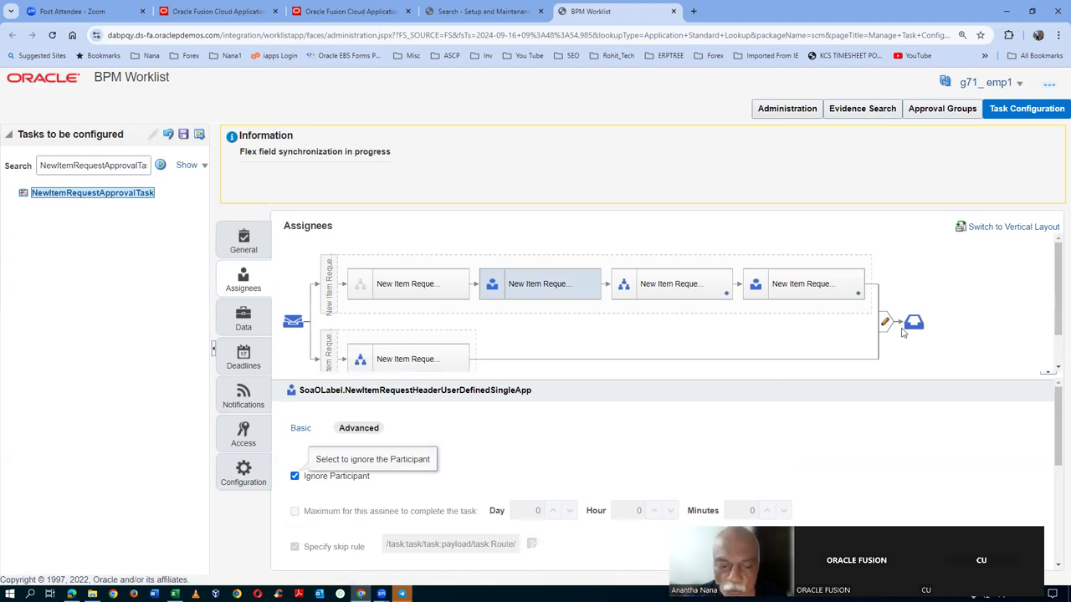
left_click(184, 140)
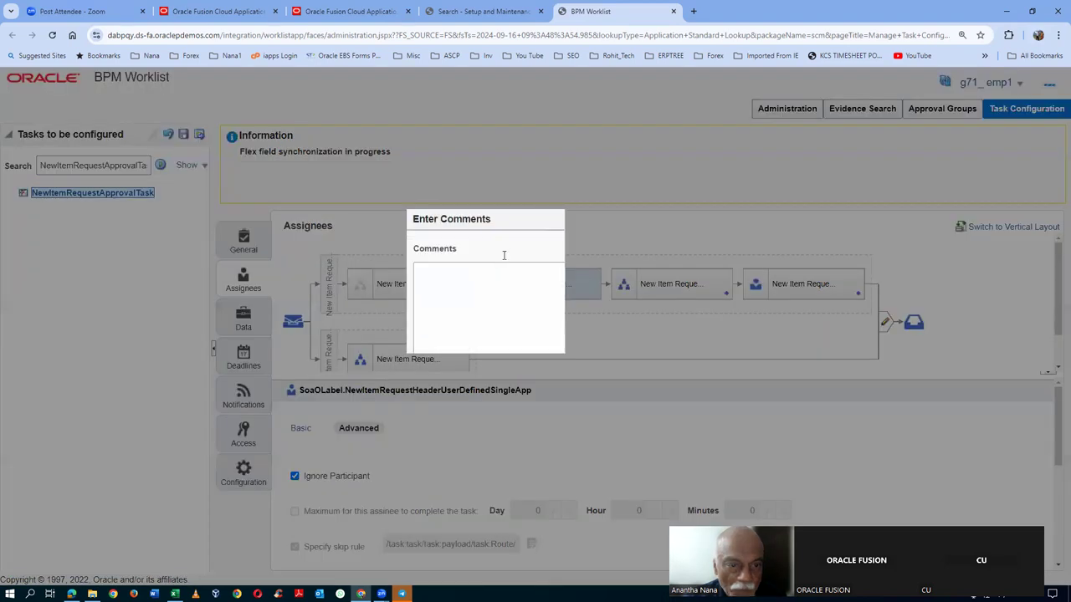
type("xcfg")
left_click(600, 427)
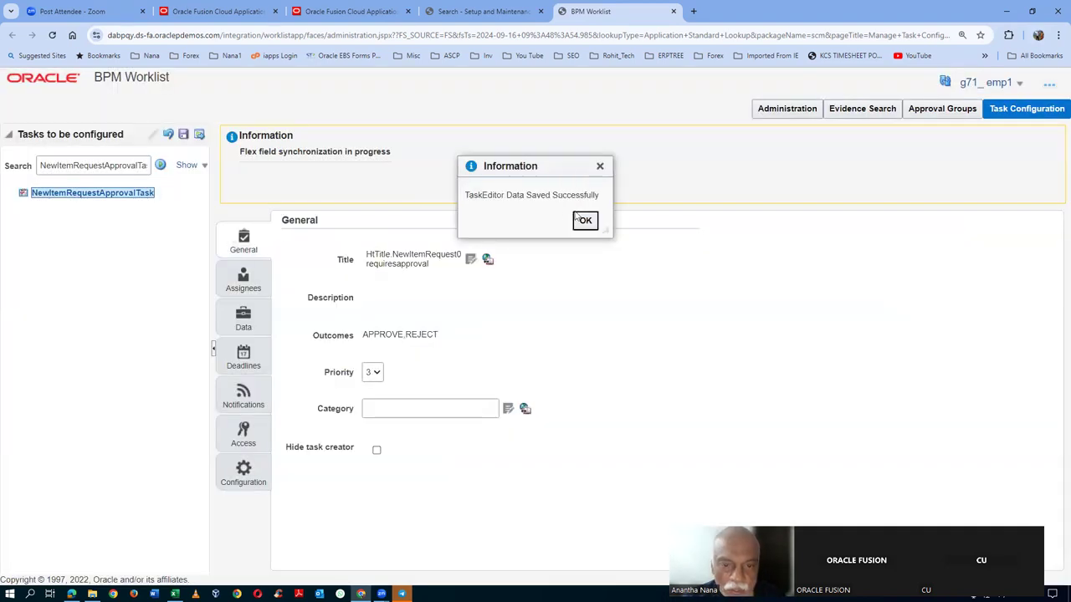
left_click(583, 220)
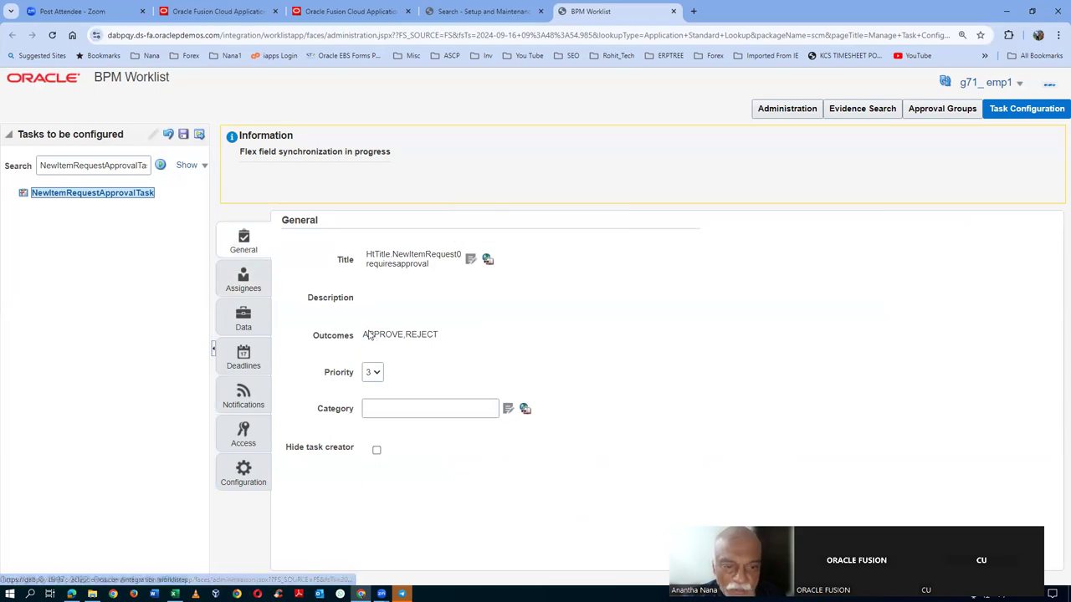
- Ignore the Rule Based Parallel Approvers participant as well and save the task
left_click(552, 294)
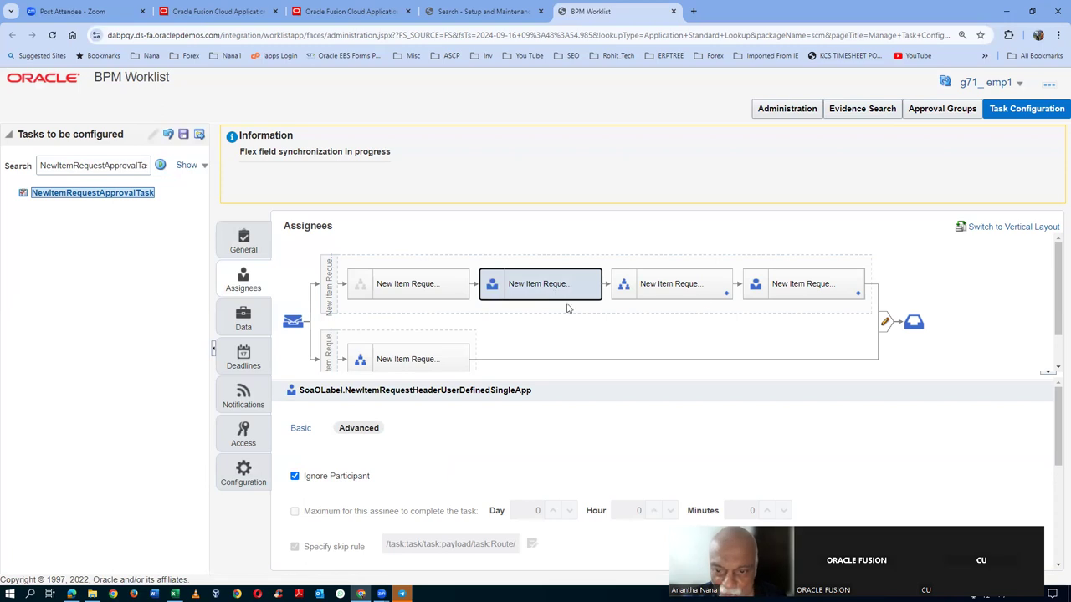
left_click(686, 282)
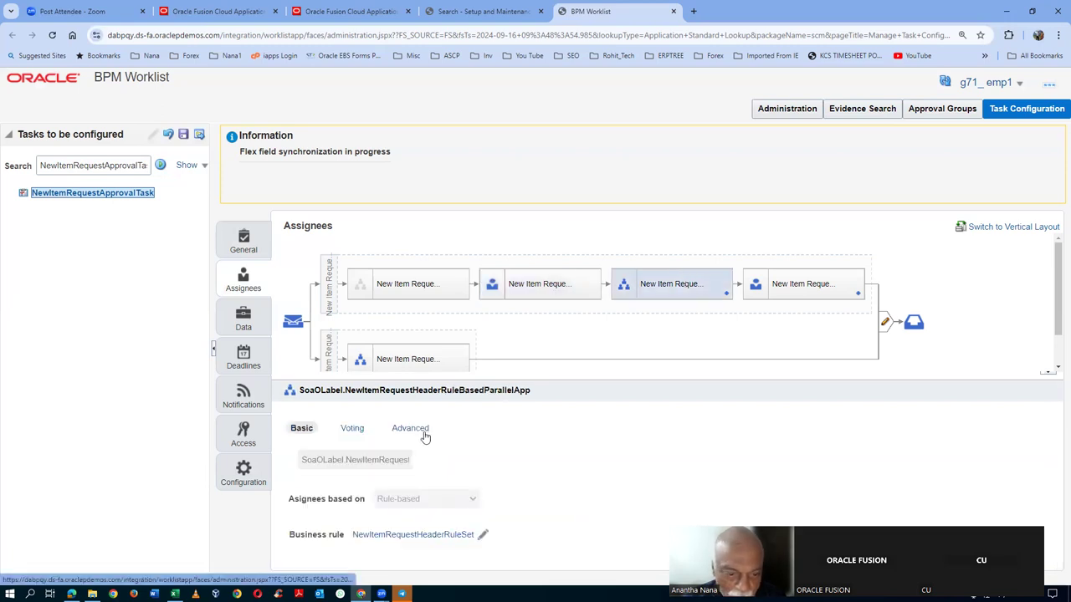
left_click(409, 428)
left_click(295, 476)
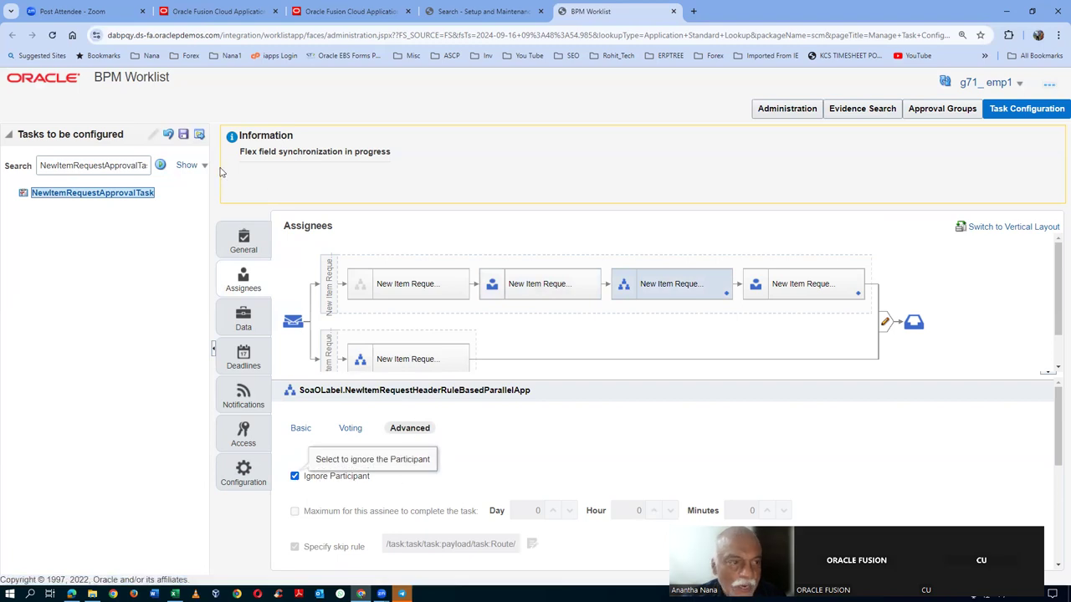
left_click(199, 134)
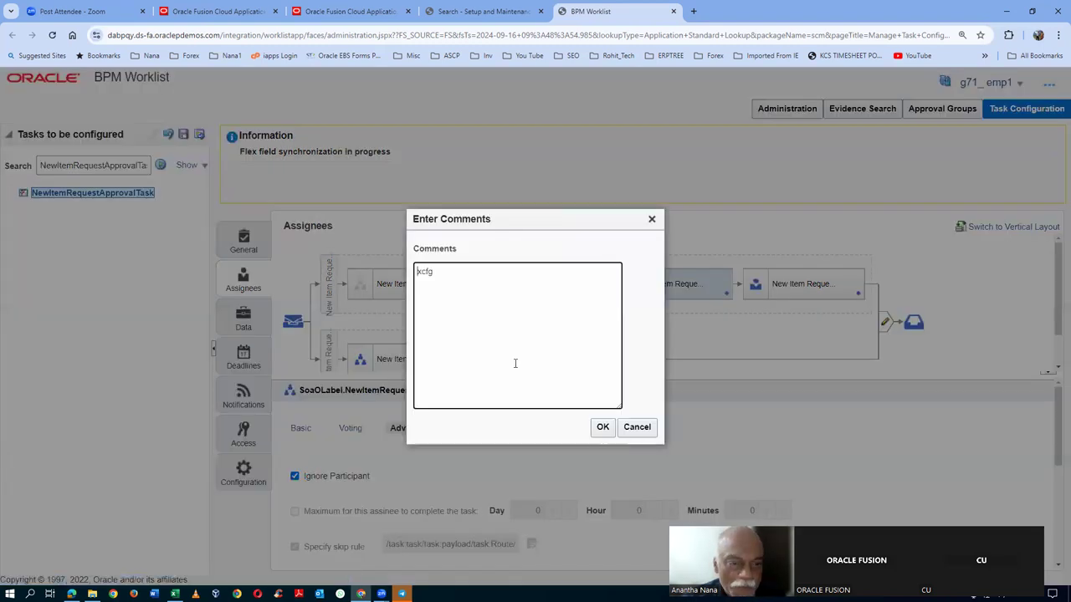
left_click(599, 428)
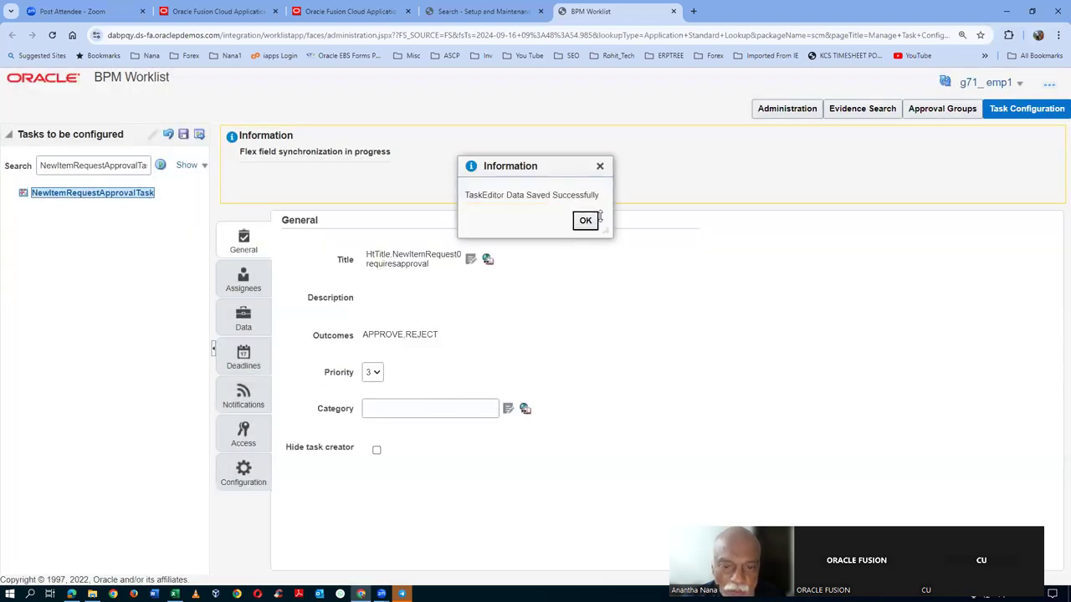
left_click(590, 226)
left_click(264, 281)
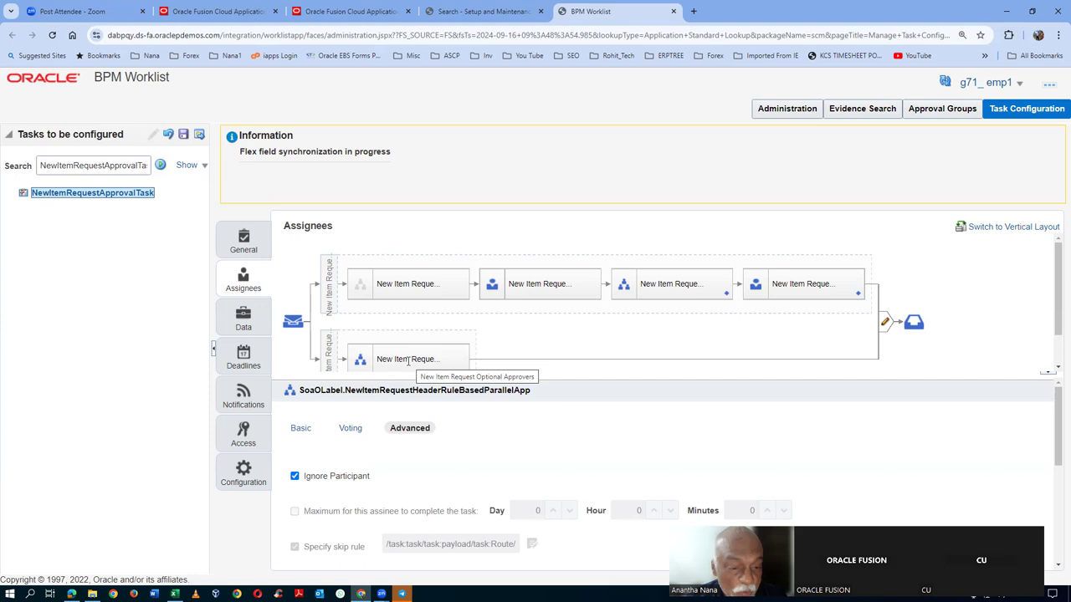
- Set the Optional Approvers participant to Ignore Participant and save with comment 'xcfg'
left_click(408, 360)
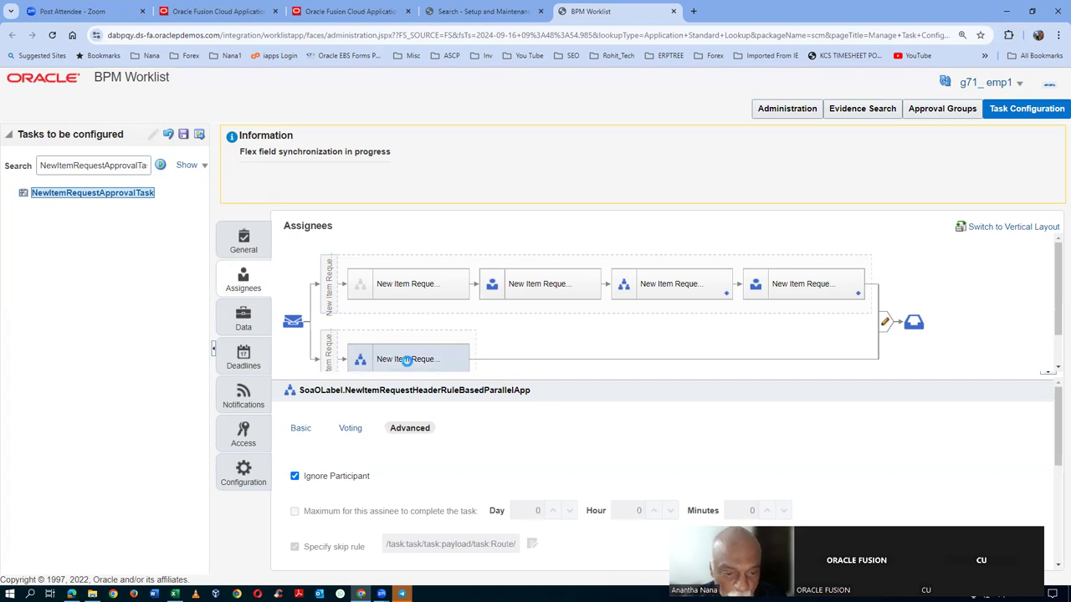
left_click(409, 428)
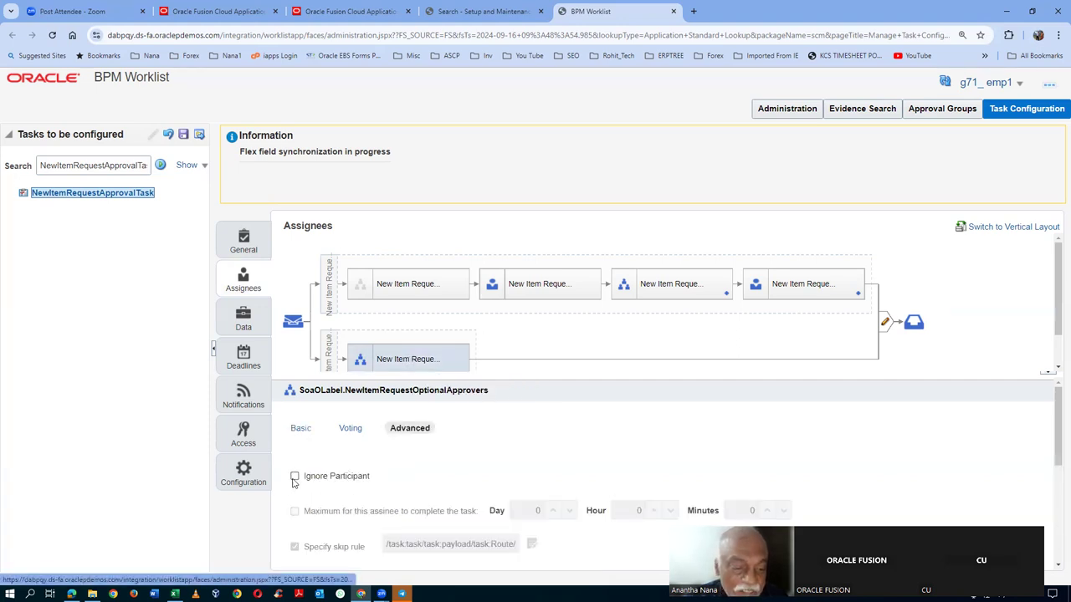
left_click(184, 135)
type("xcfg")
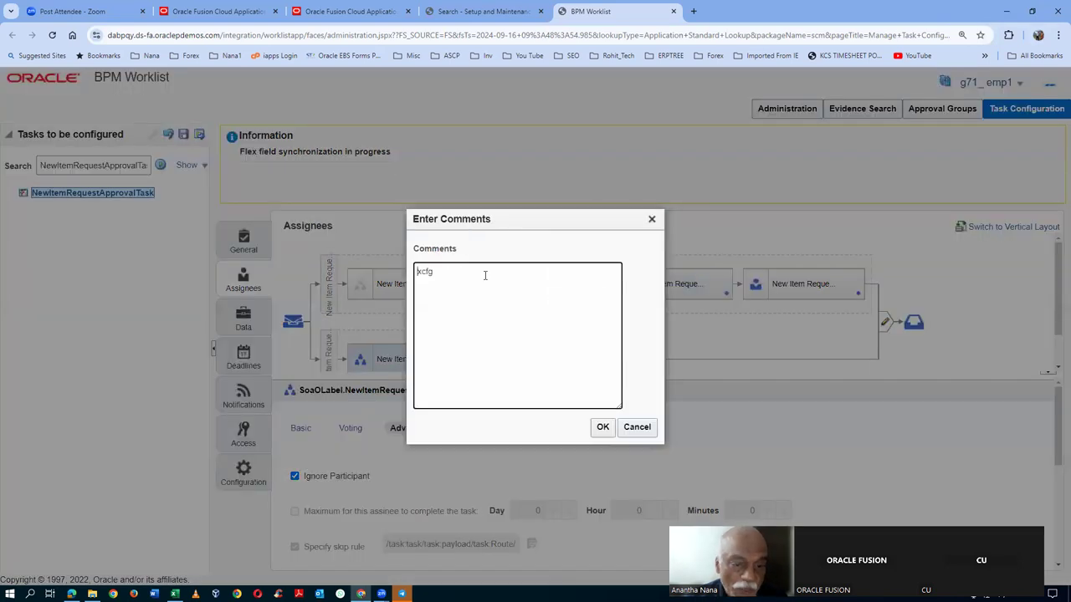
left_click(602, 428)
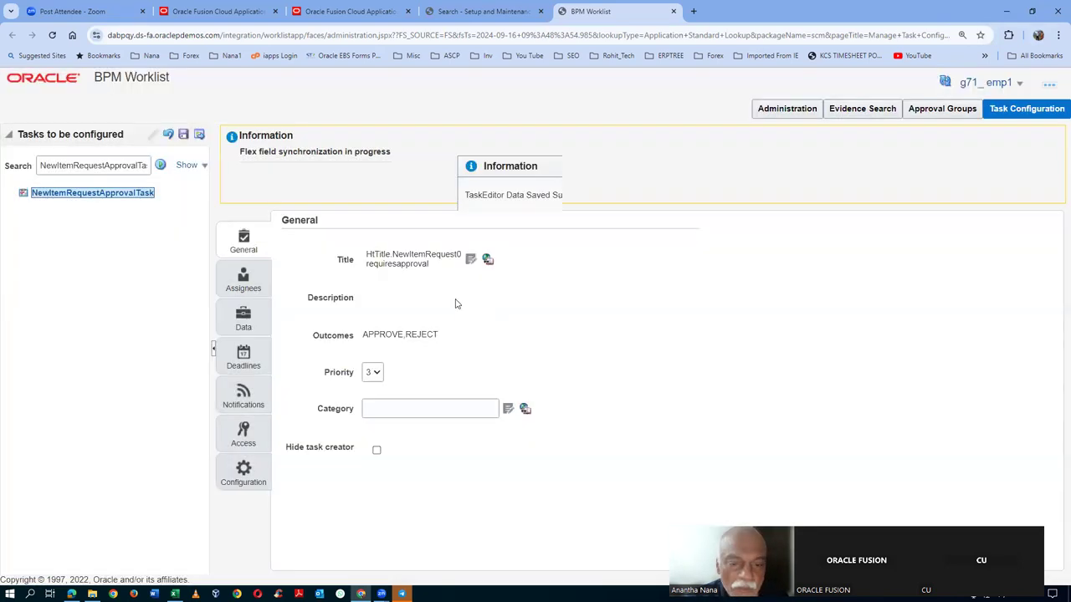
left_click(584, 220)
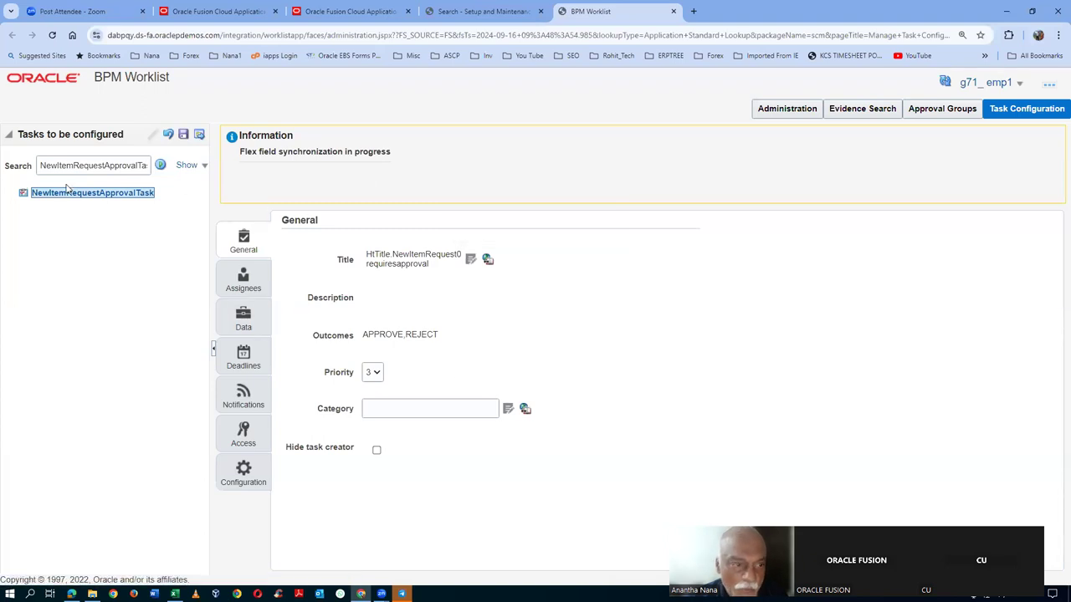
left_click(242, 279)
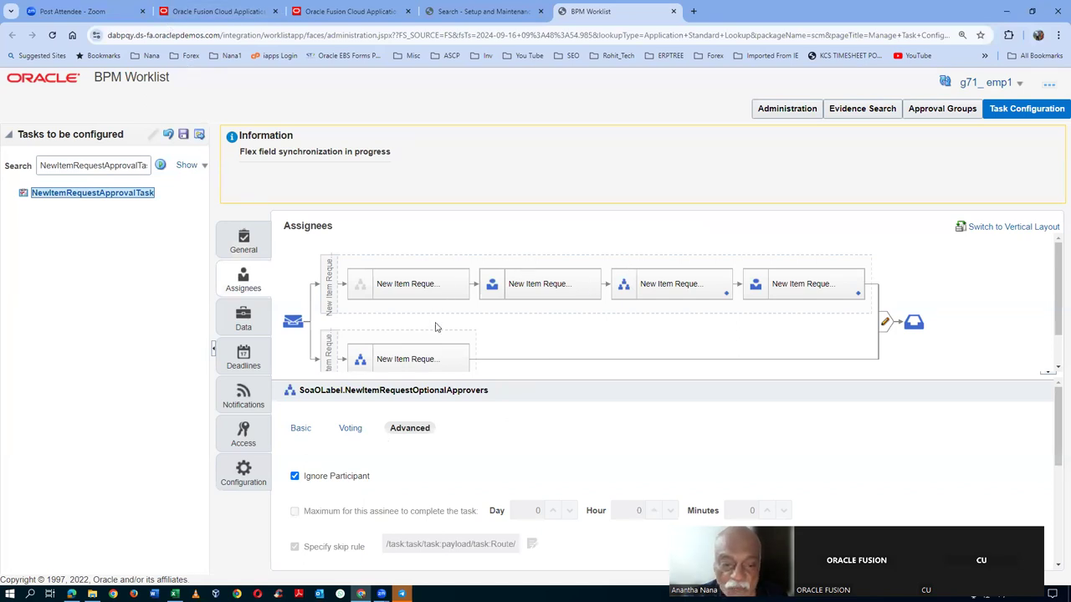
- Commit the task configuration changes
left_click(199, 135)
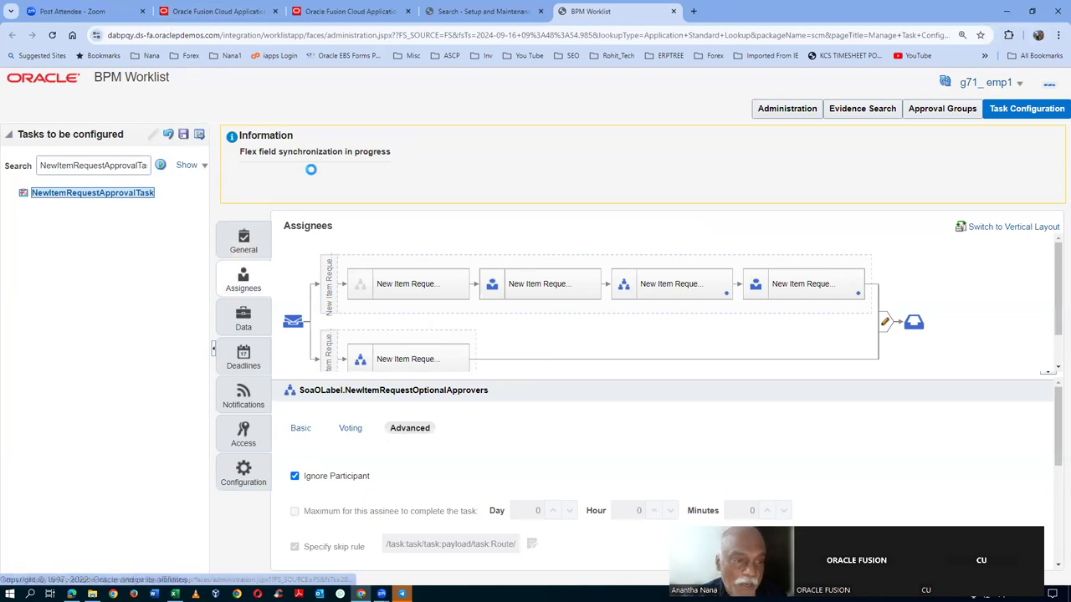
left_click(600, 426)
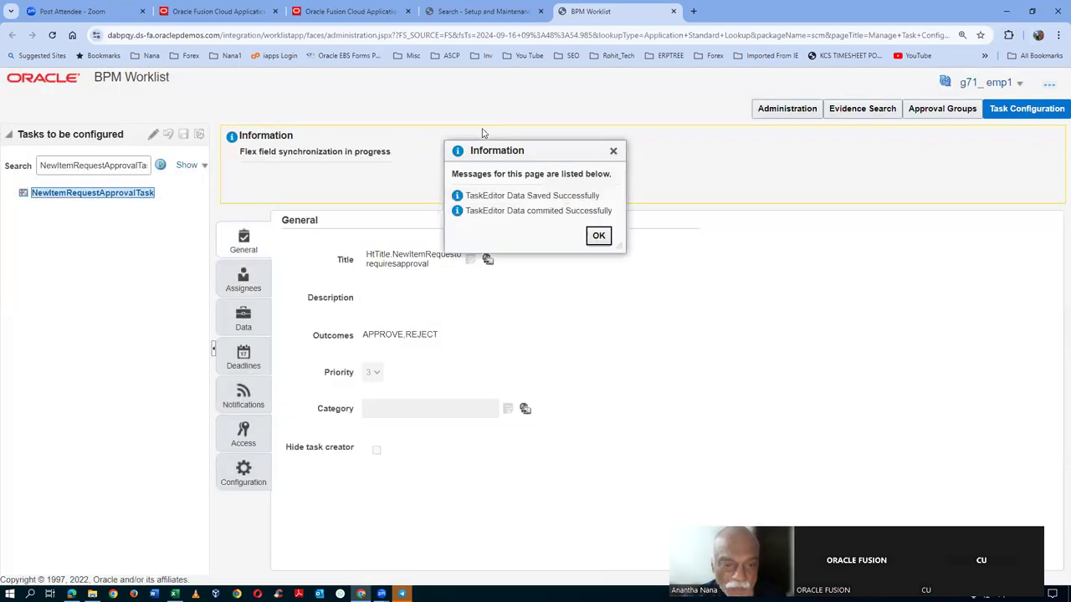
left_click(599, 236)
left_click(246, 289)
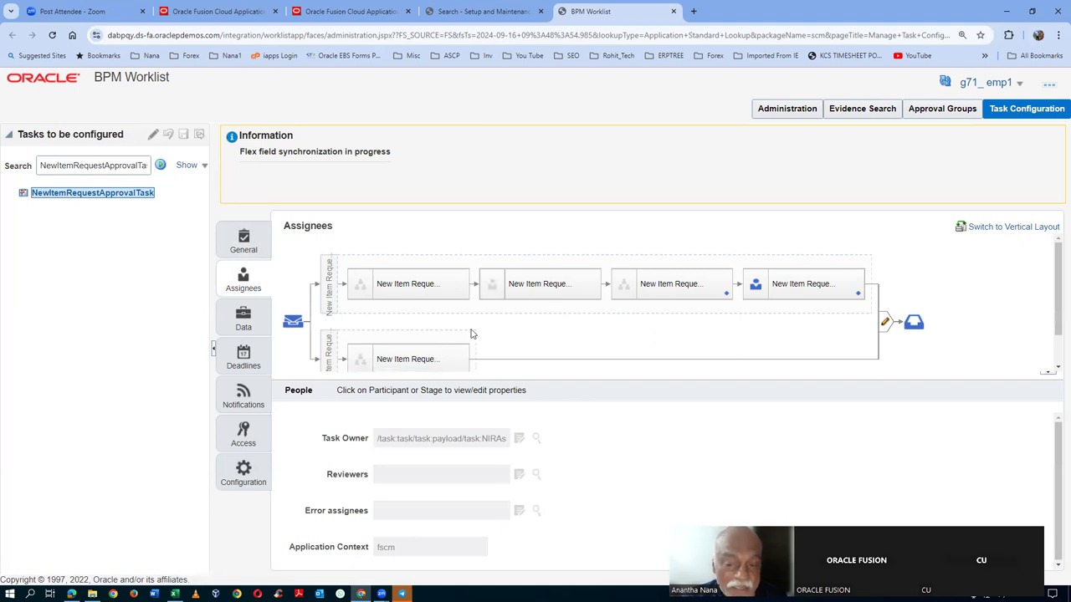
- Return to edit mode and open the fourth participant's NewItemRequestHeaderRuleSet business rules
left_click(798, 289)
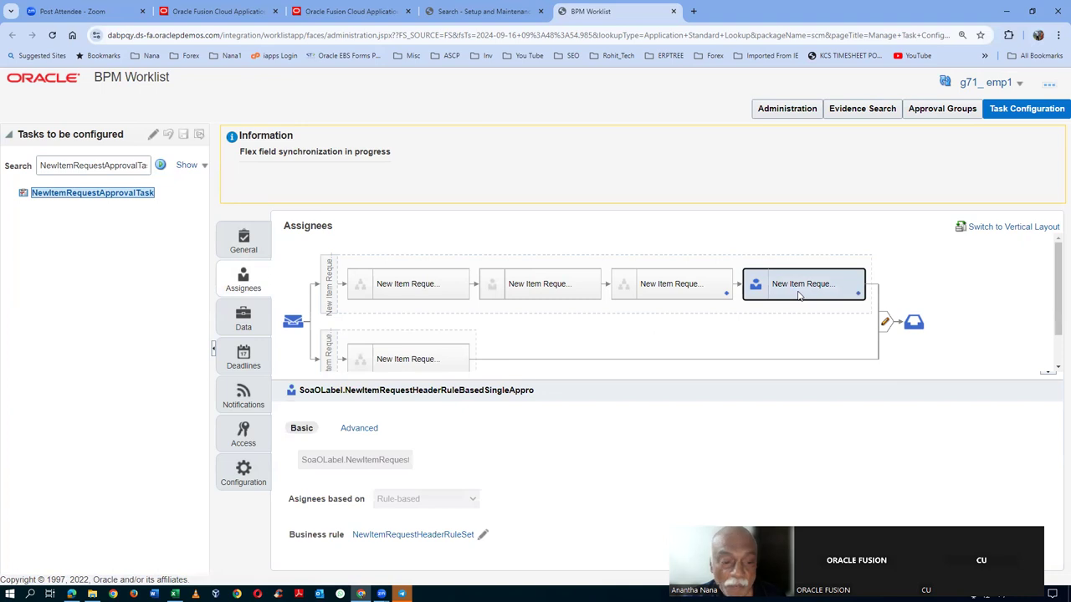
left_click(153, 135)
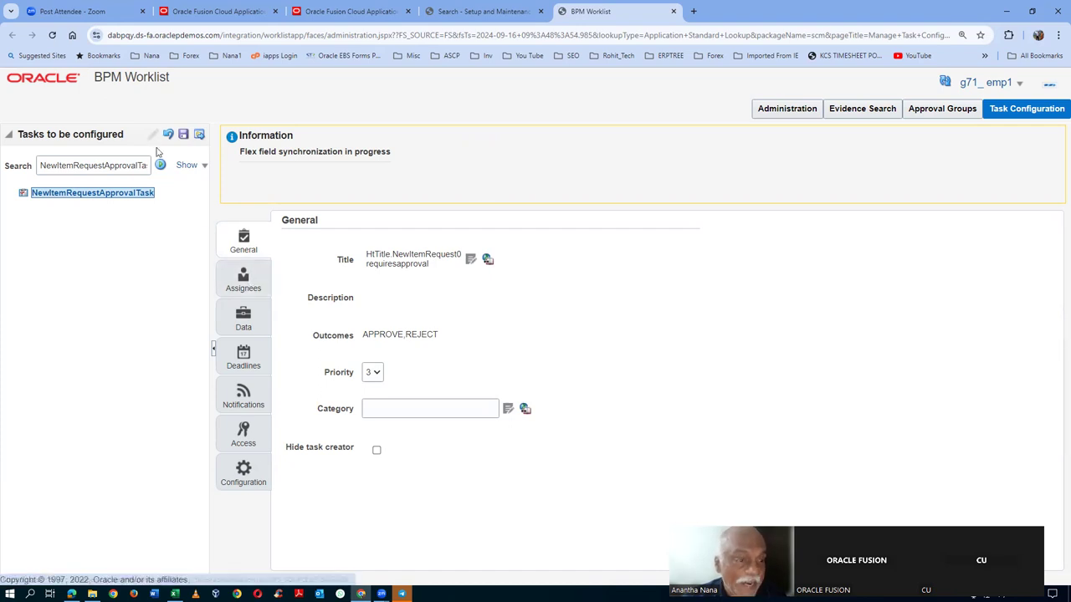
left_click(243, 280)
left_click(801, 293)
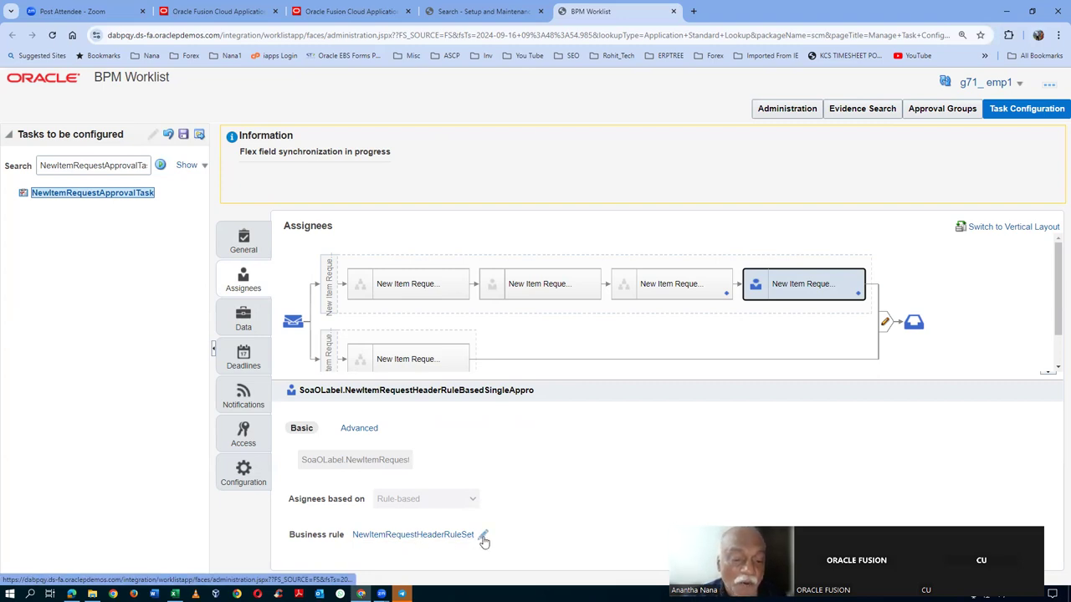
left_click(418, 535)
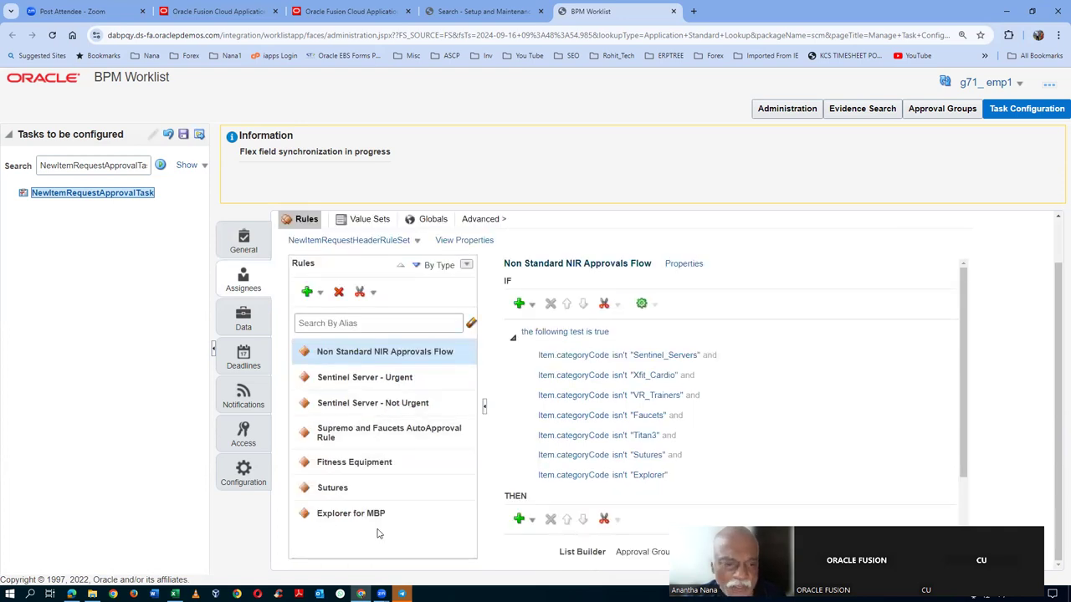
- Deactivate the Non Standard NIR Approvals Flow, Sentinel Server - Urgent and Sentinel Server - Not Urgent rules
left_click(683, 263)
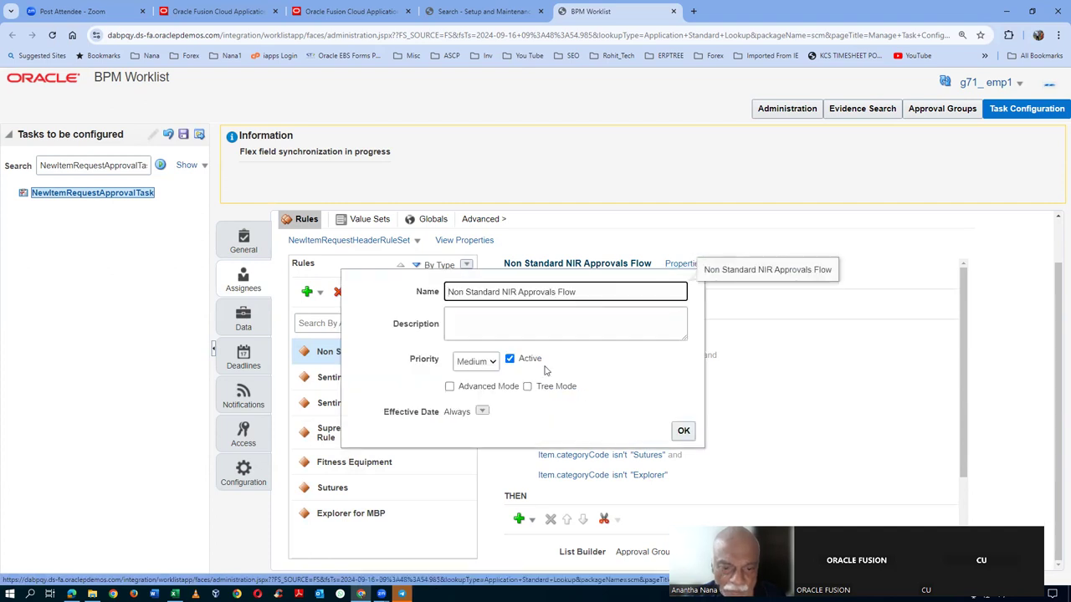
left_click(507, 361)
left_click(683, 431)
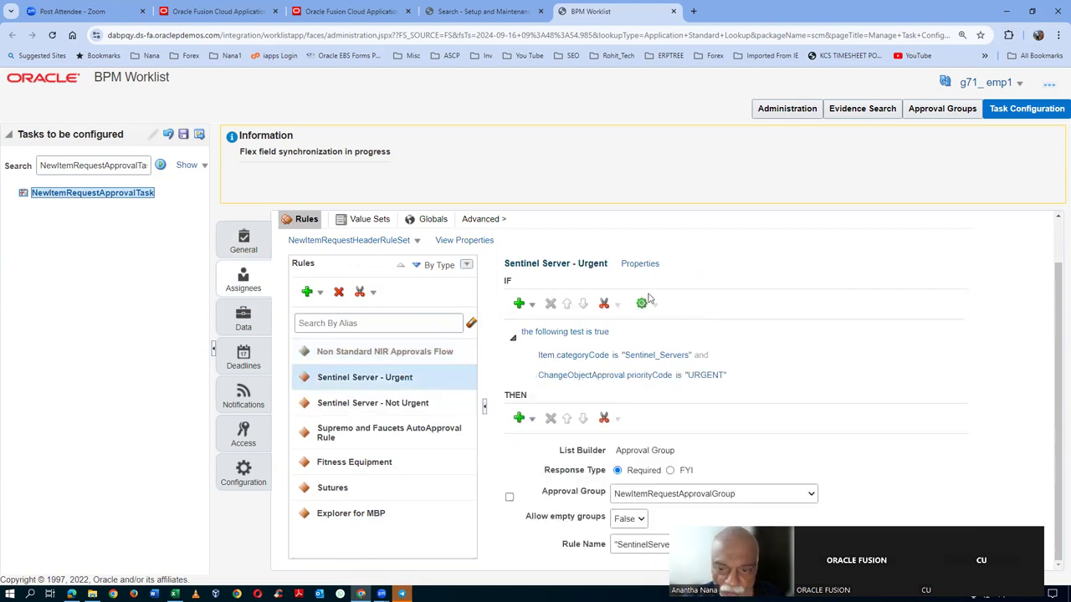
left_click(629, 266)
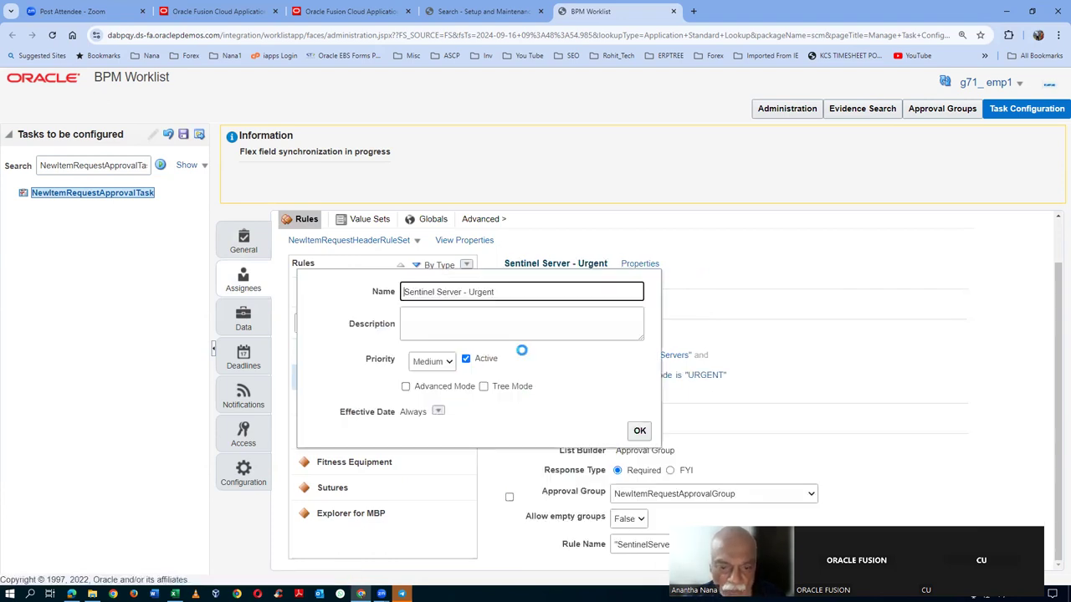
left_click(466, 359)
left_click(639, 430)
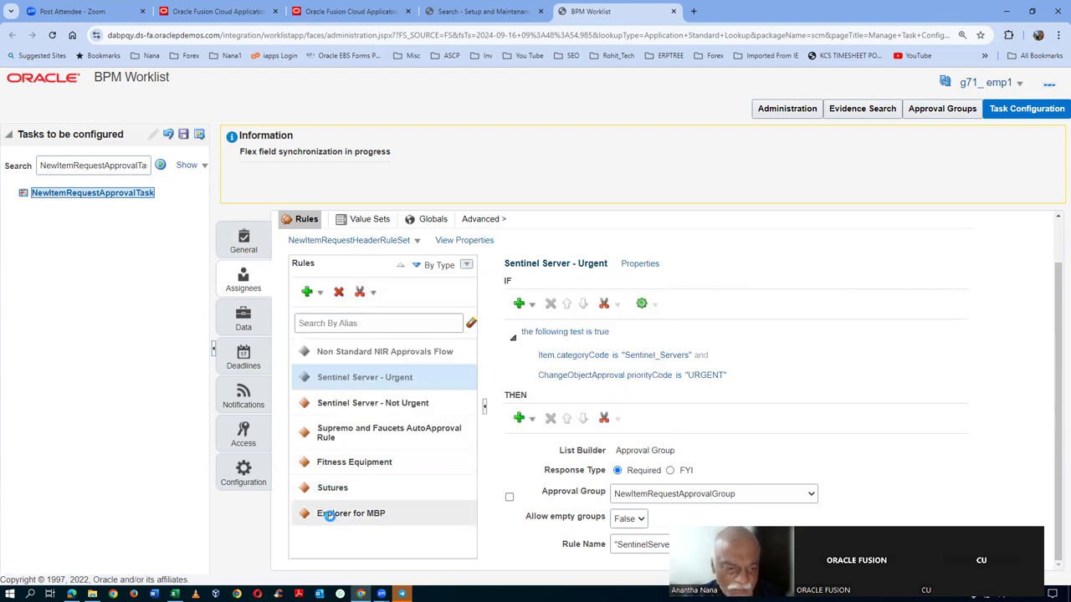
left_click(439, 402)
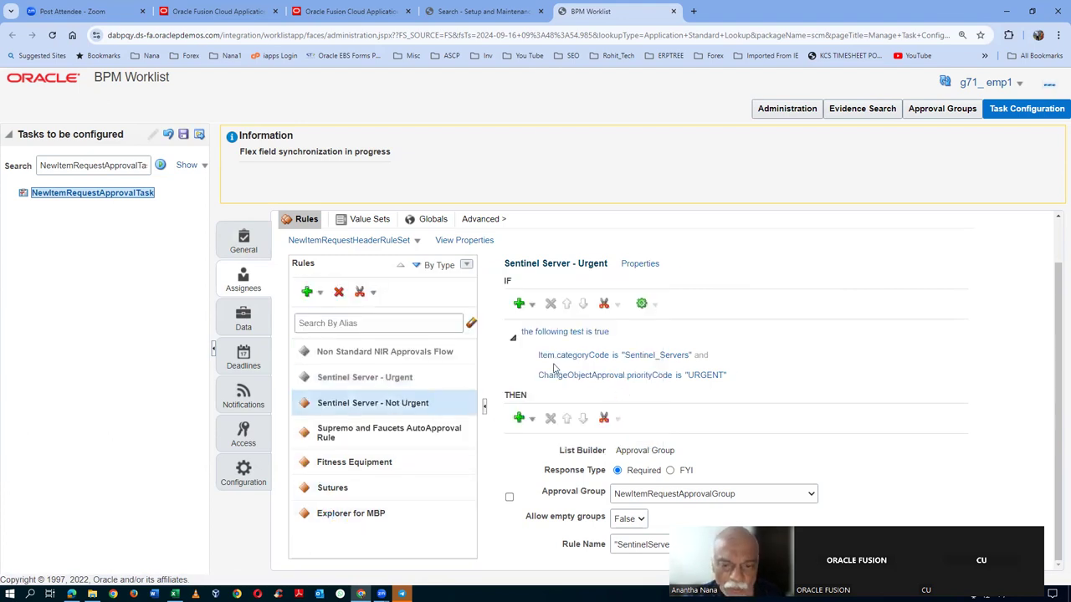
left_click(660, 264)
left_click(497, 364)
left_click(653, 431)
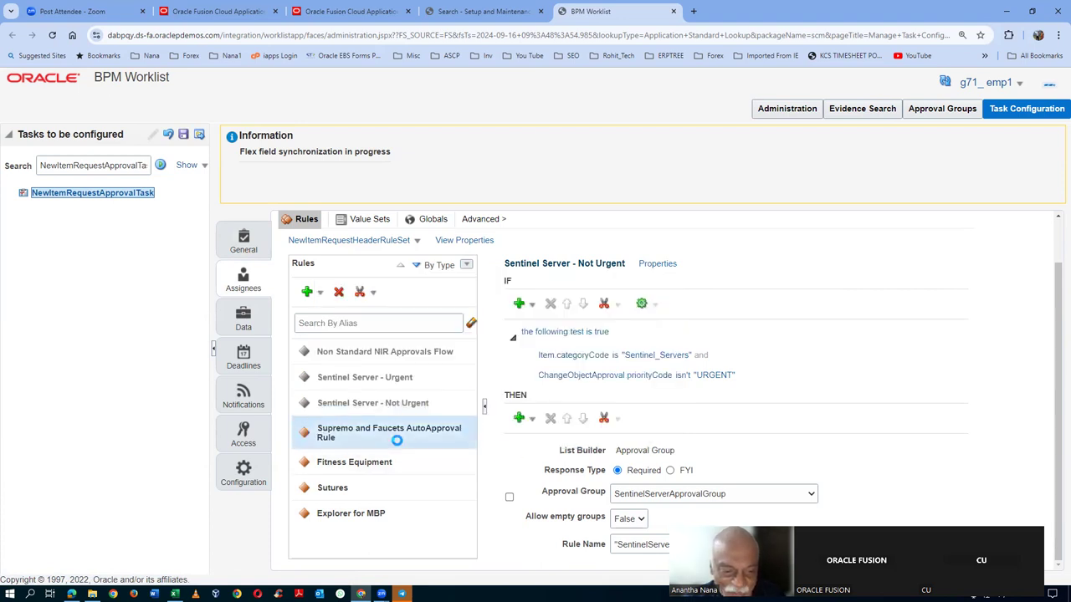
- Clear Active on the Fitness Equipment, Sutures and Explorer for MBP rules
left_click(658, 264)
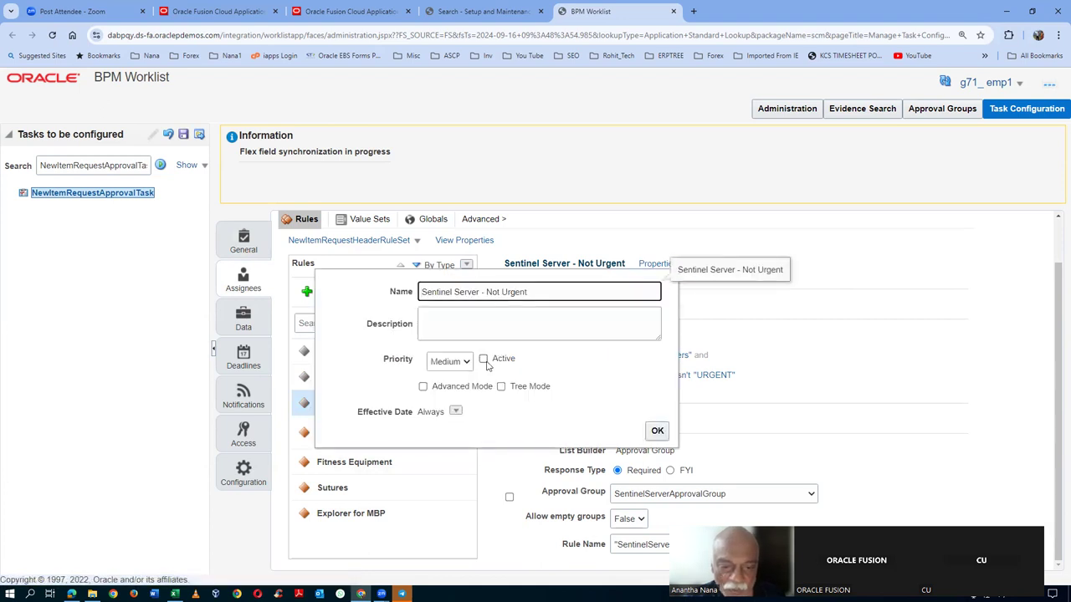
left_click(657, 431)
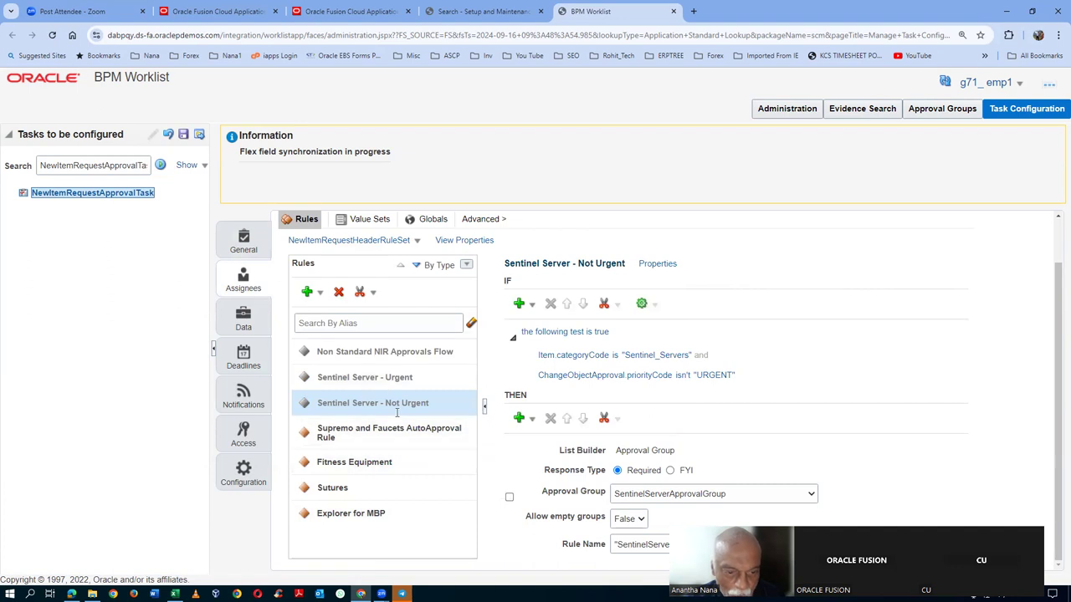
left_click(391, 460)
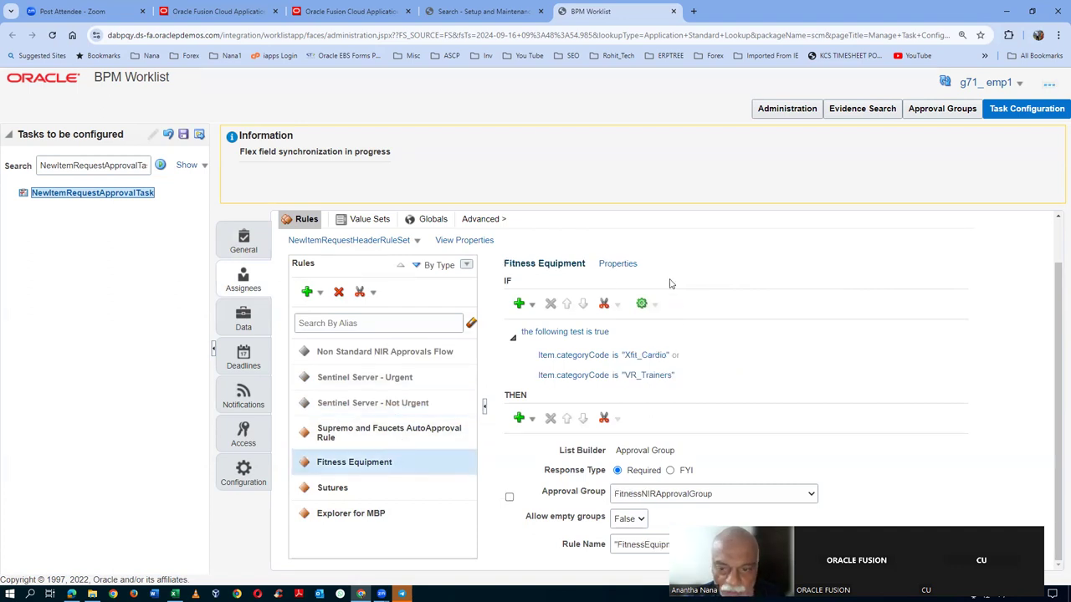
left_click(618, 264)
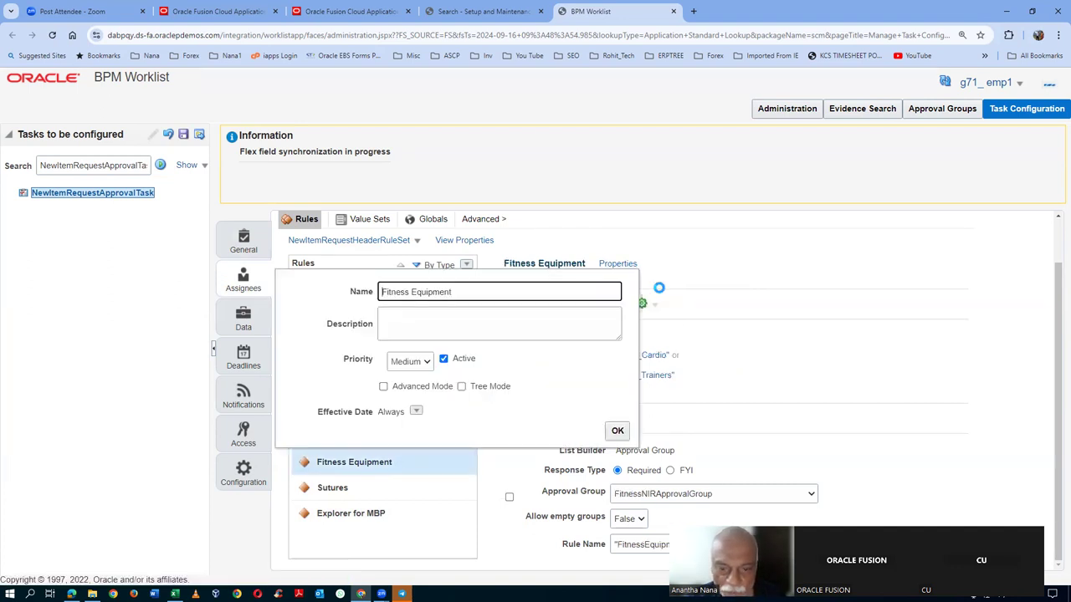
left_click(615, 431)
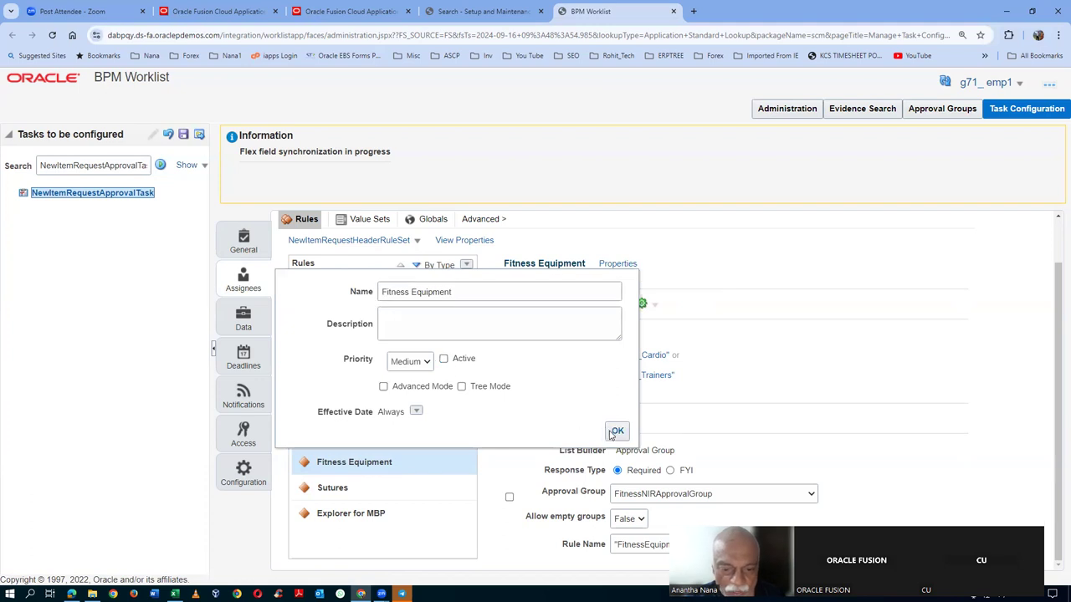
left_click(381, 487)
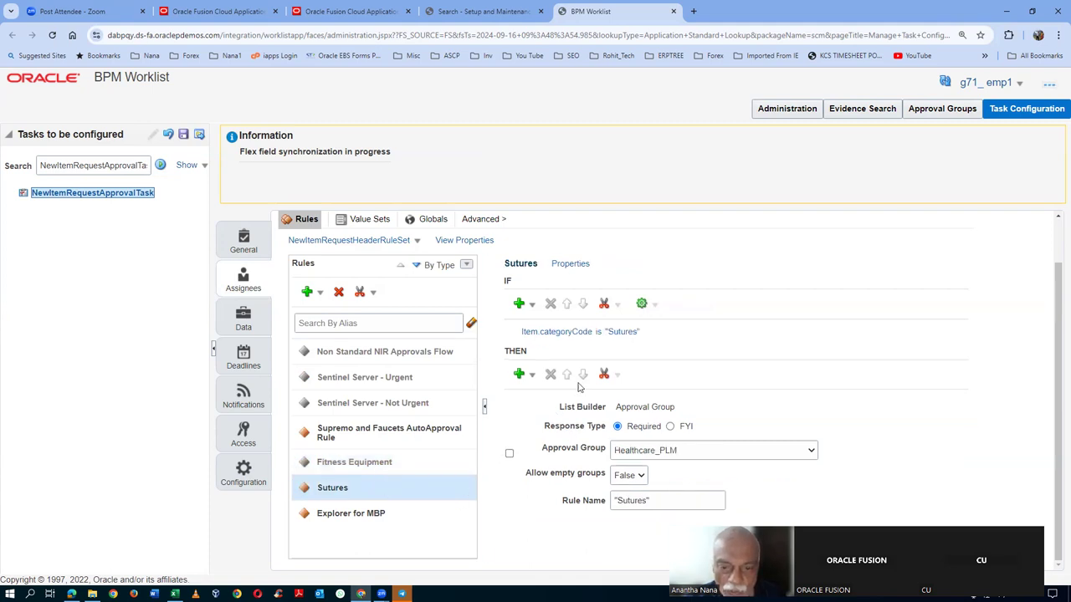
left_click(569, 263)
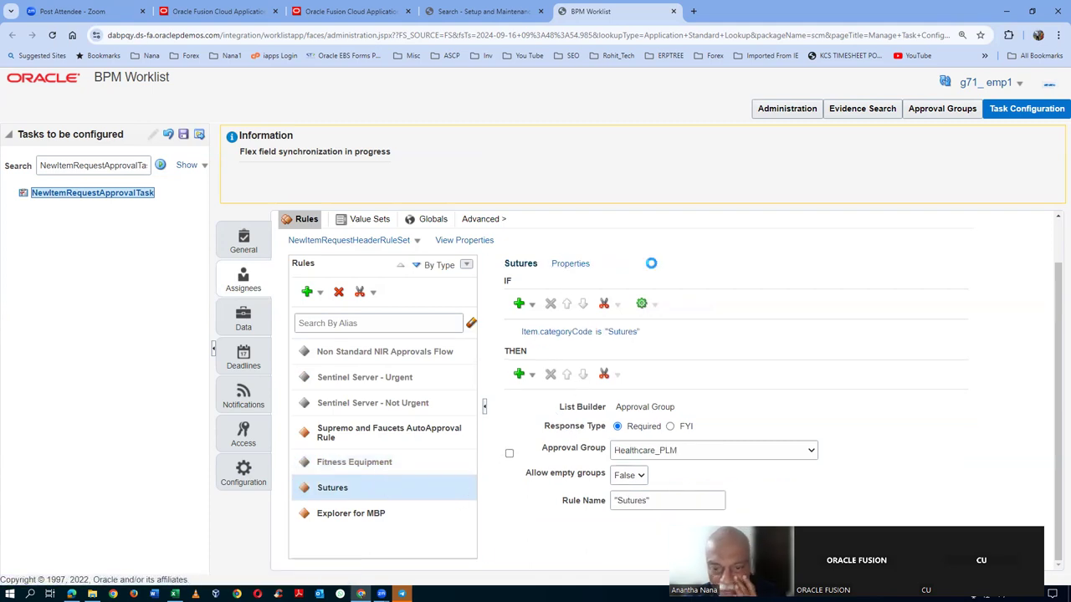
left_click(395, 359)
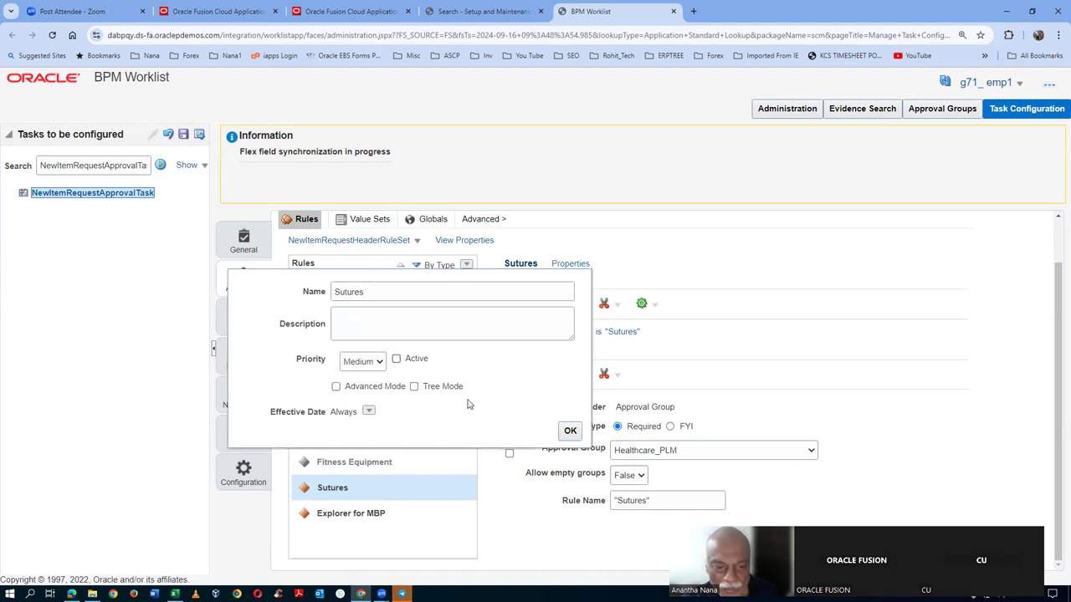
left_click(567, 433)
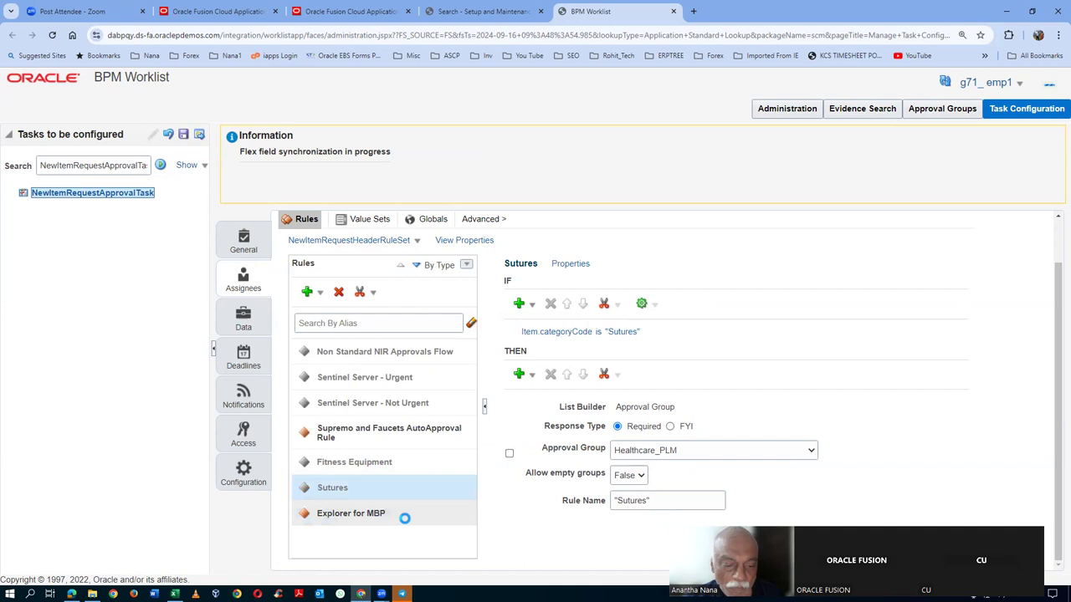
left_click(404, 518)
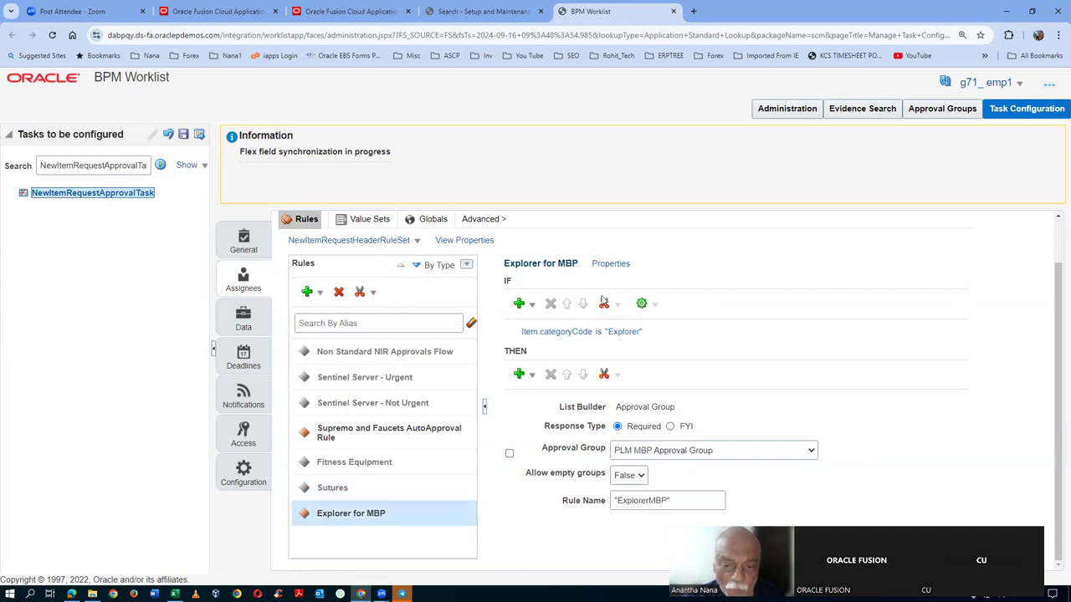
left_click(619, 264)
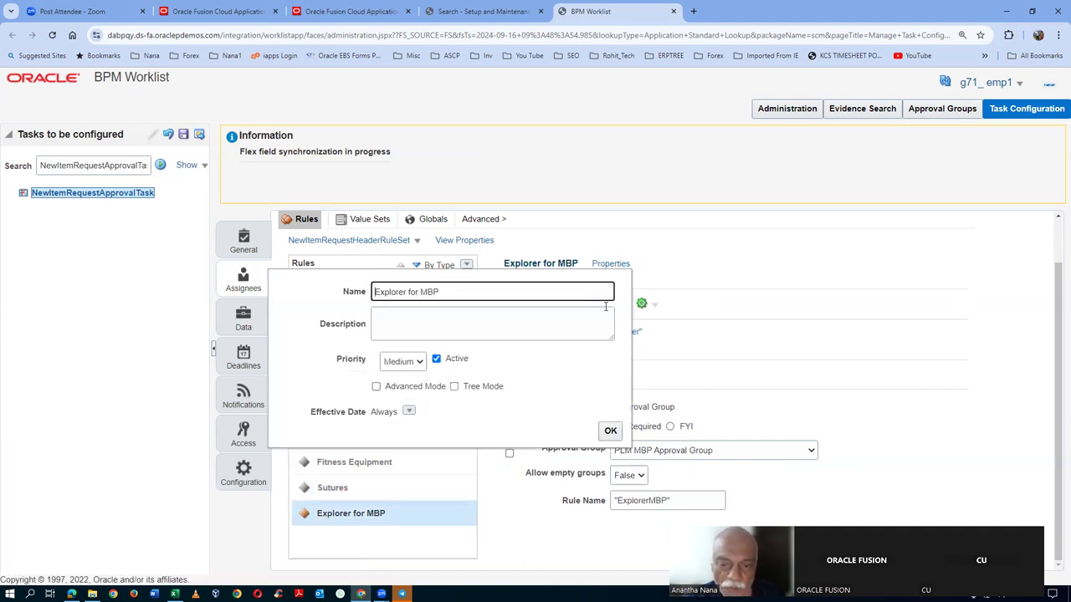
left_click(435, 359)
- Confirm the Explorer for MBP rule's properties and add a new general rule, Rule 1
left_click(610, 431)
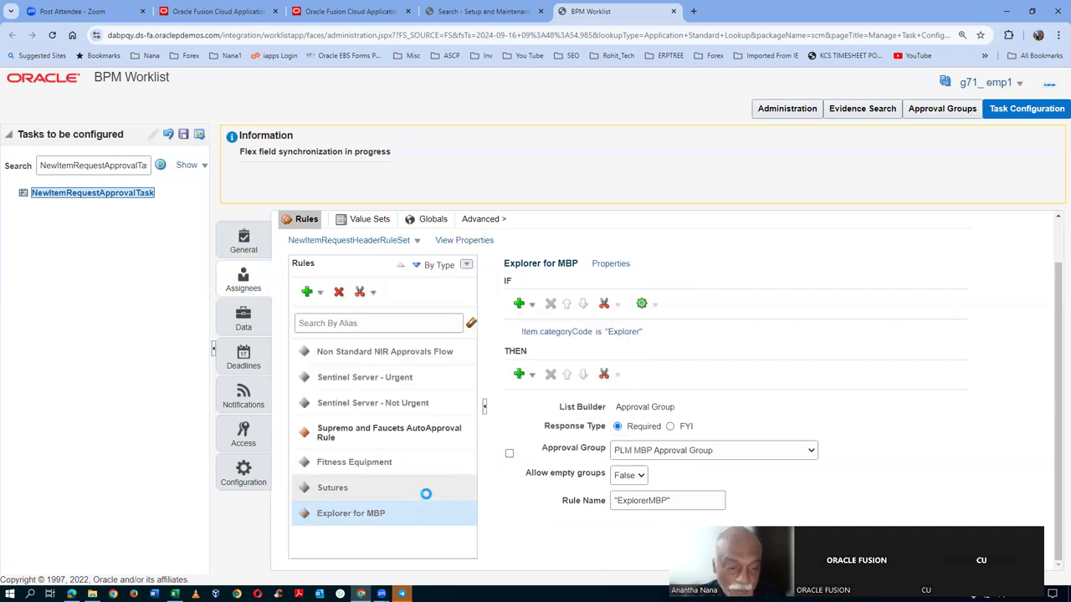
left_click(312, 296)
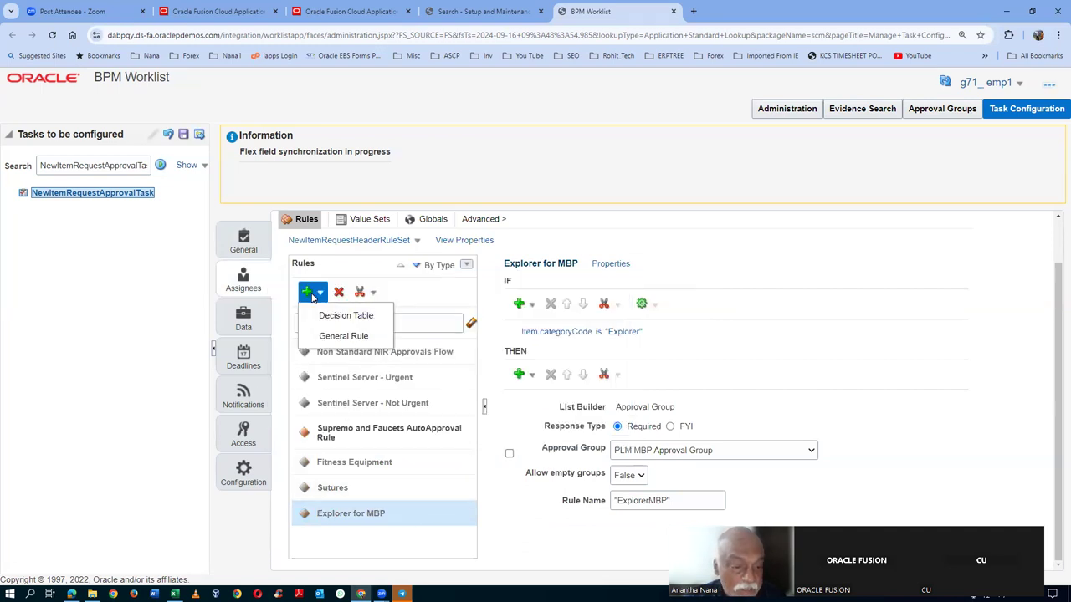
left_click(342, 336)
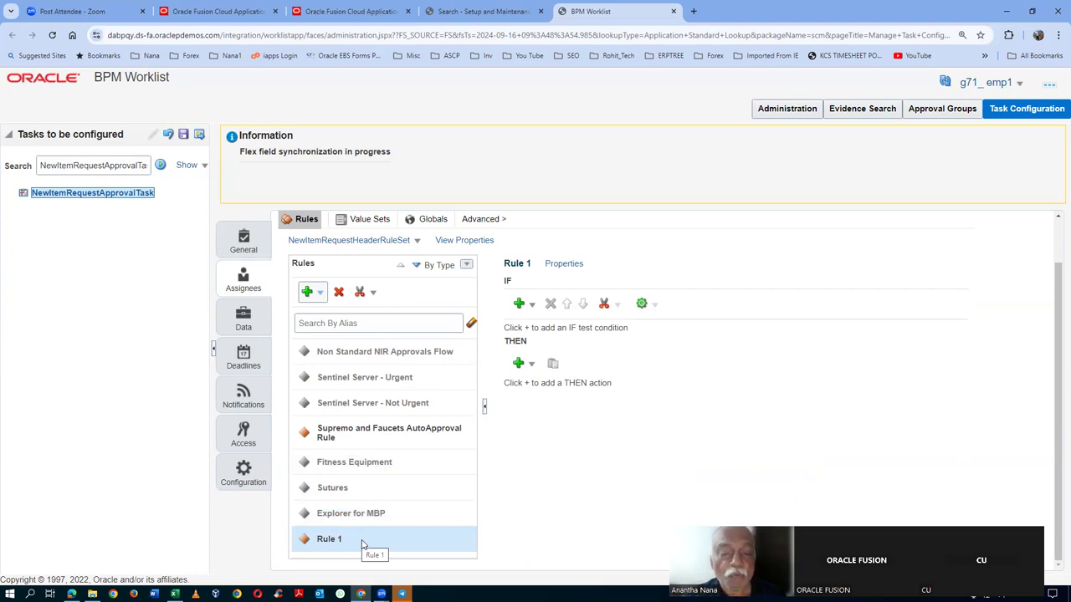
- Add a simple IF test reading 1 is 1 to Rule 1, then switch to Excel
left_click(519, 306)
left_click(550, 325)
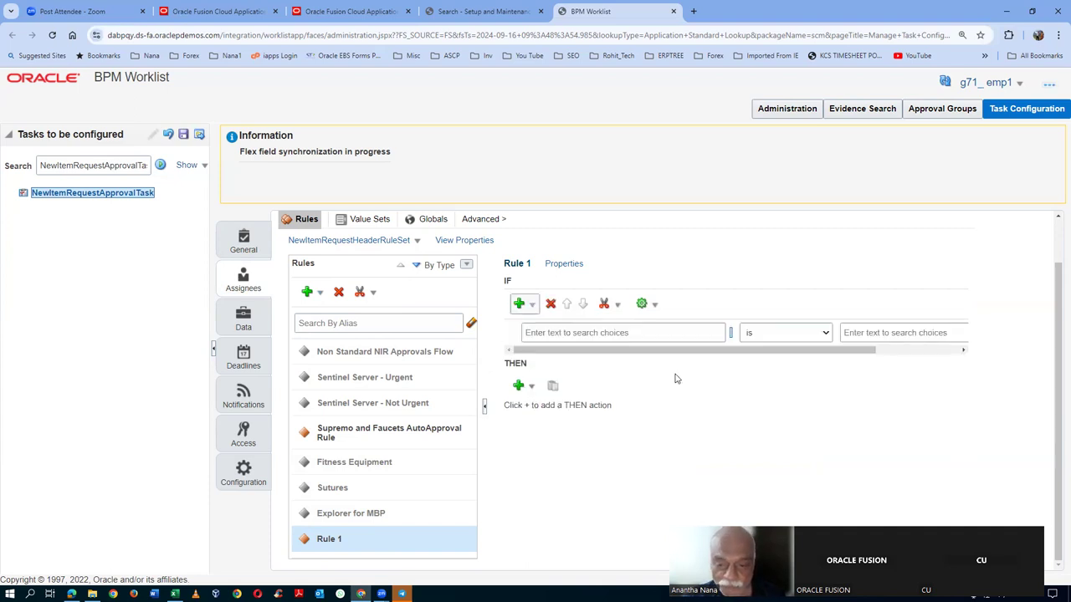
left_click(652, 332)
type("1")
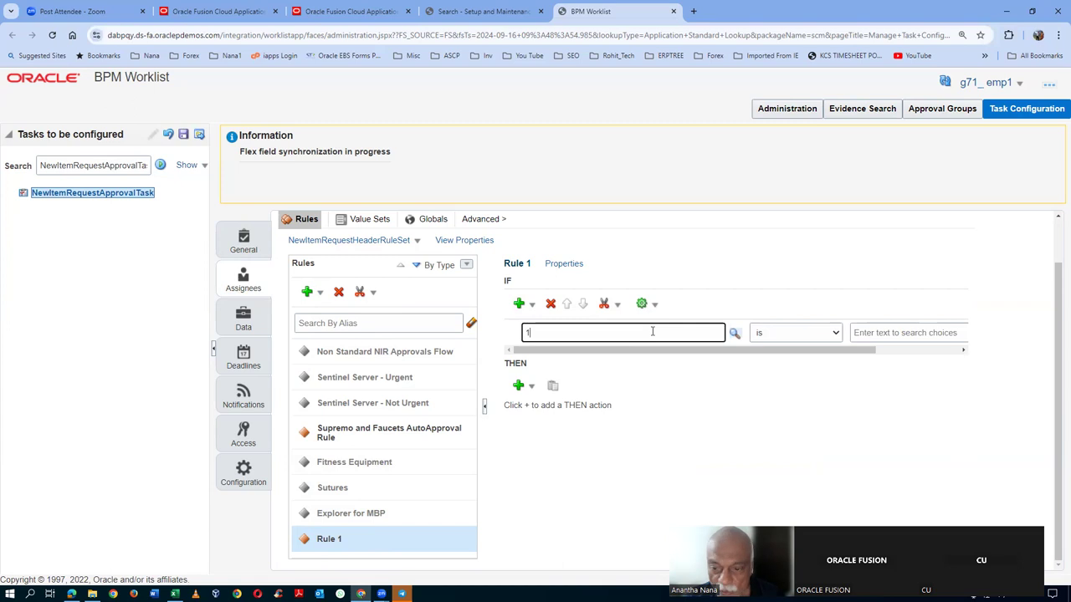
left_click(865, 332)
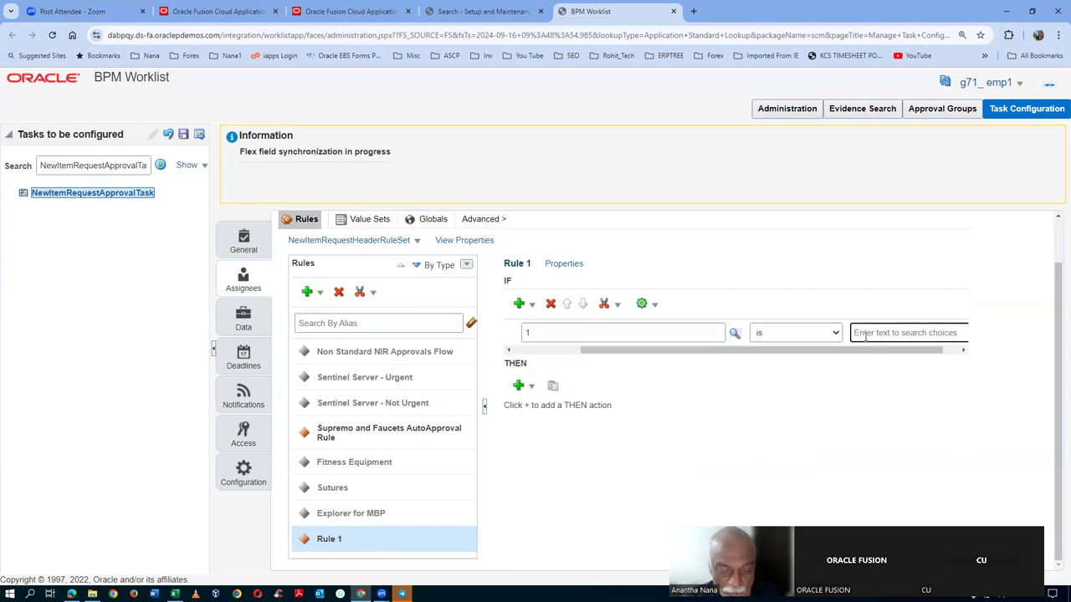
type("1")
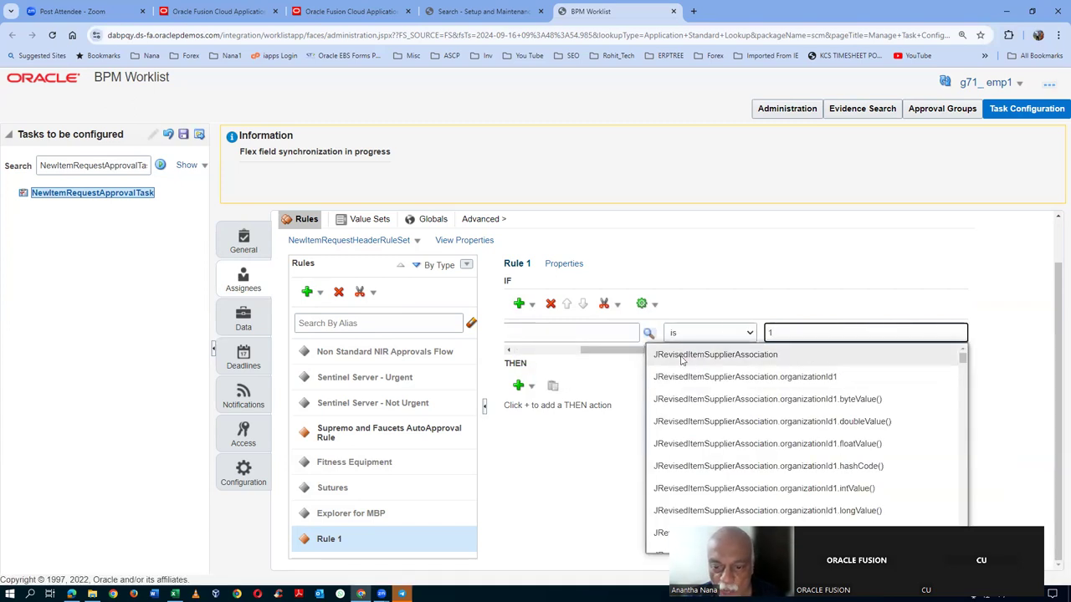
left_click(616, 356)
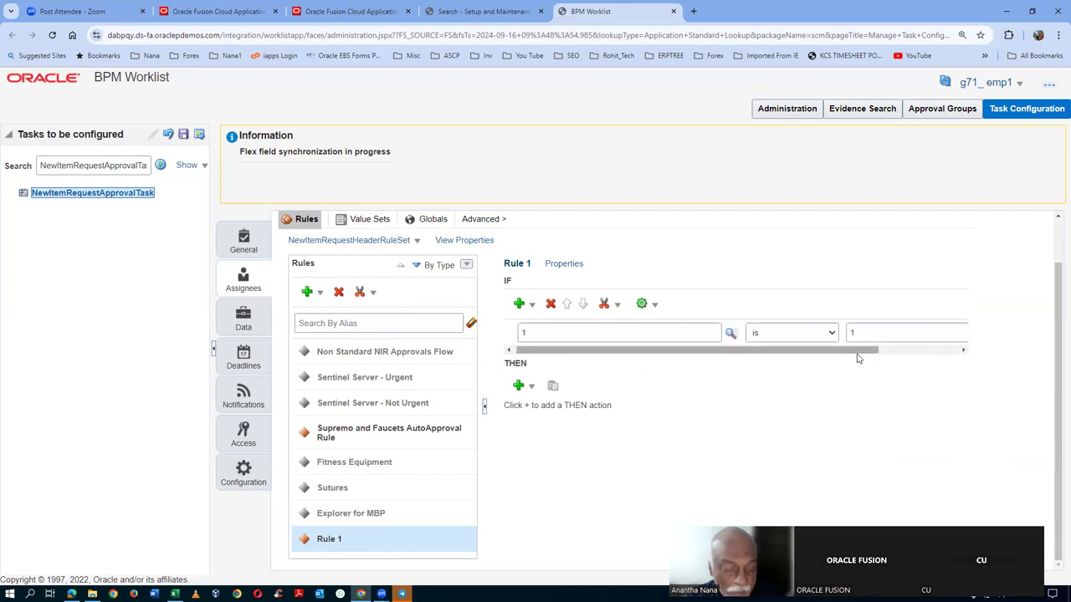
key("alt+Tab")
key("alt+Tab")
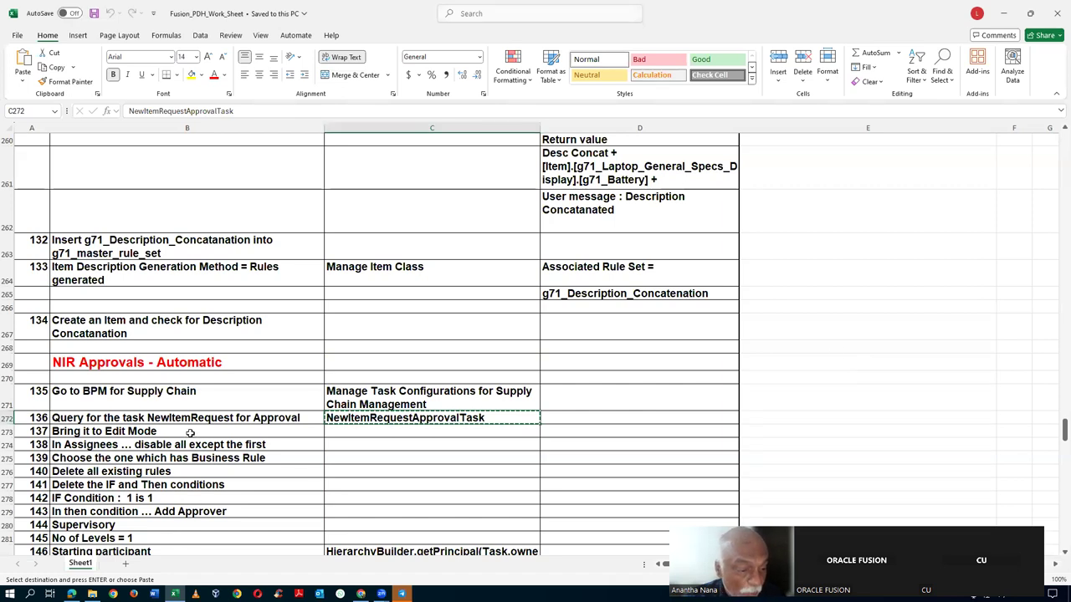
- Review Excel steps B274–B279, from disabling assignees to adding an approver, then return to the Worklist
scroll(190, 432, "down", 2)
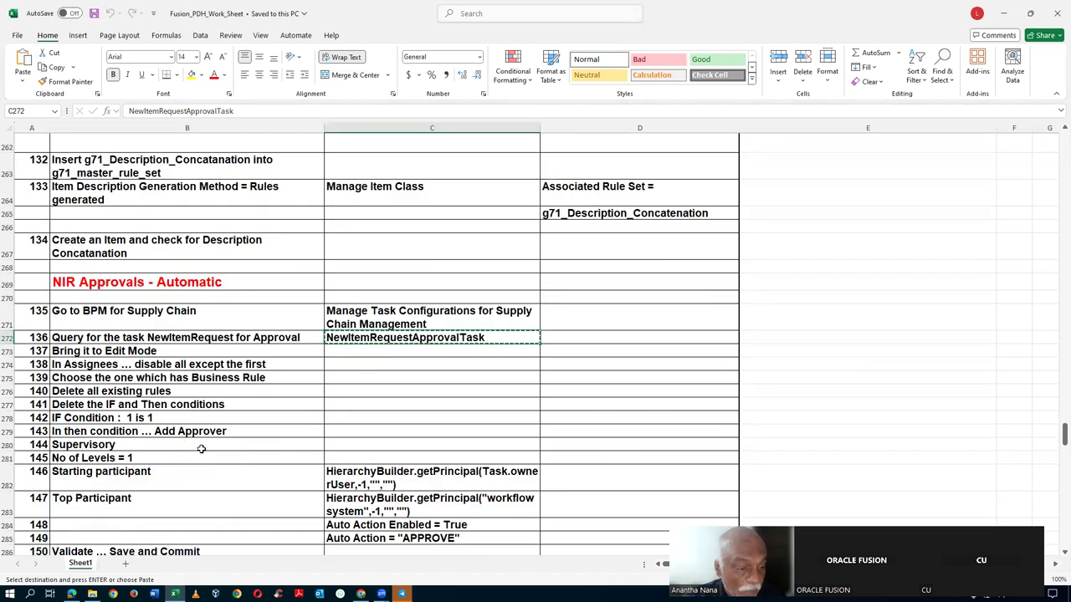
left_click(107, 371)
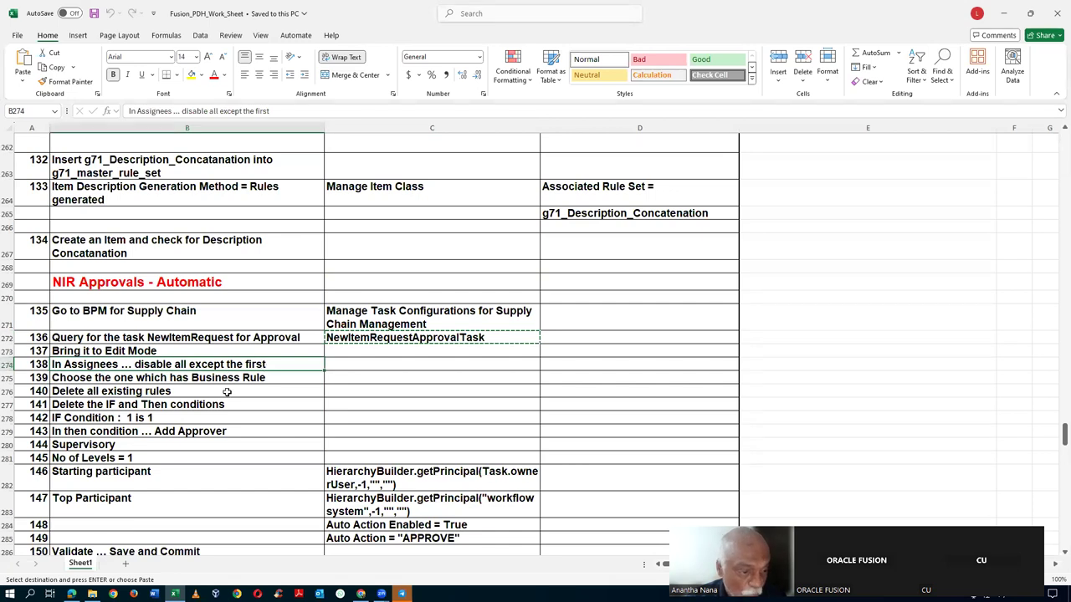
left_click(122, 380)
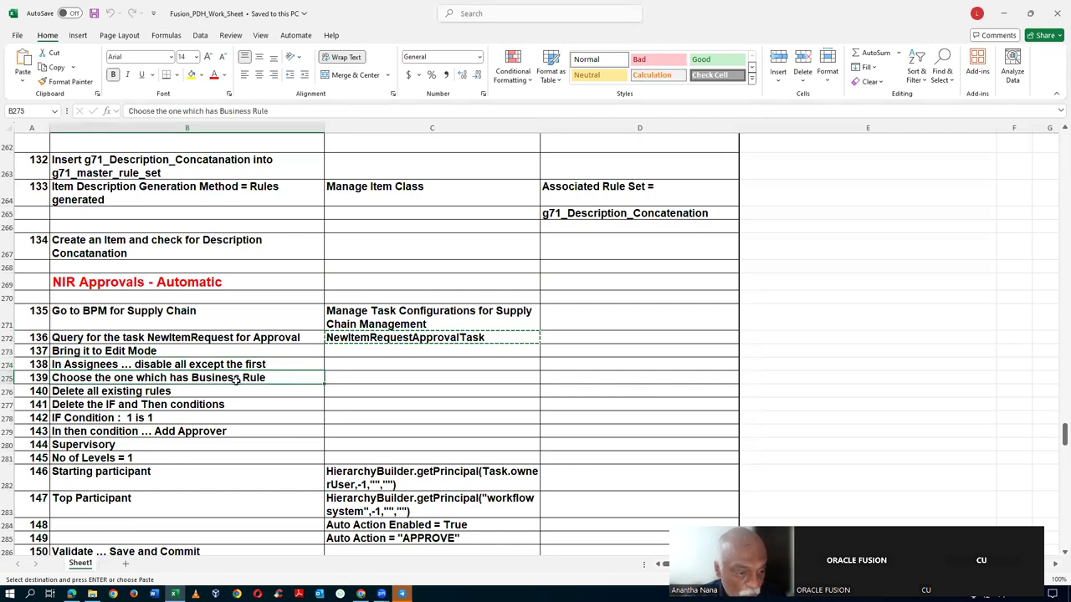
left_click(134, 391)
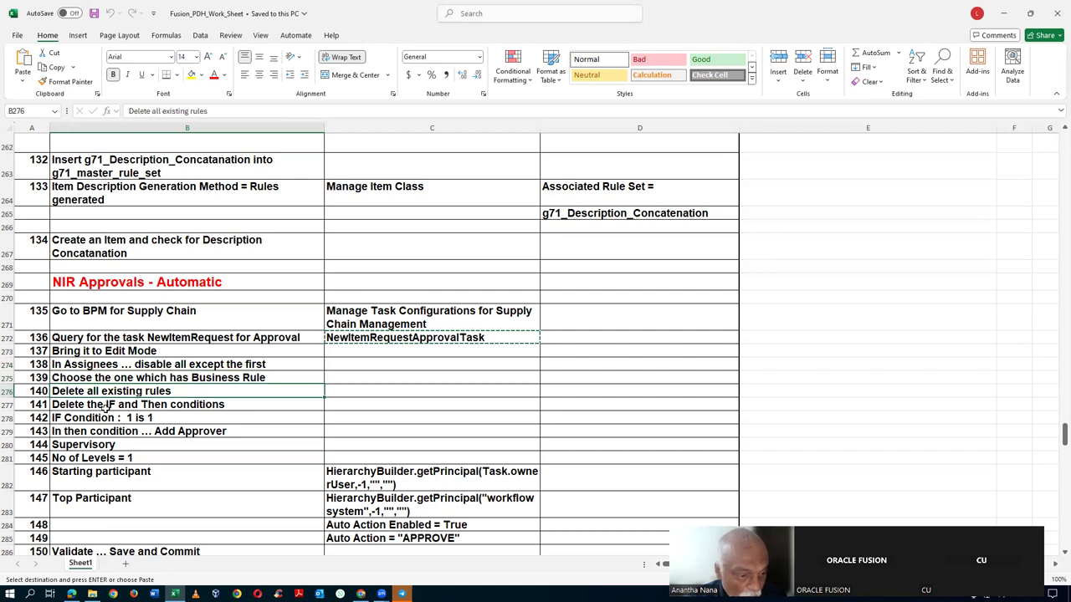
left_click(153, 407)
left_click(153, 417)
left_click(143, 433)
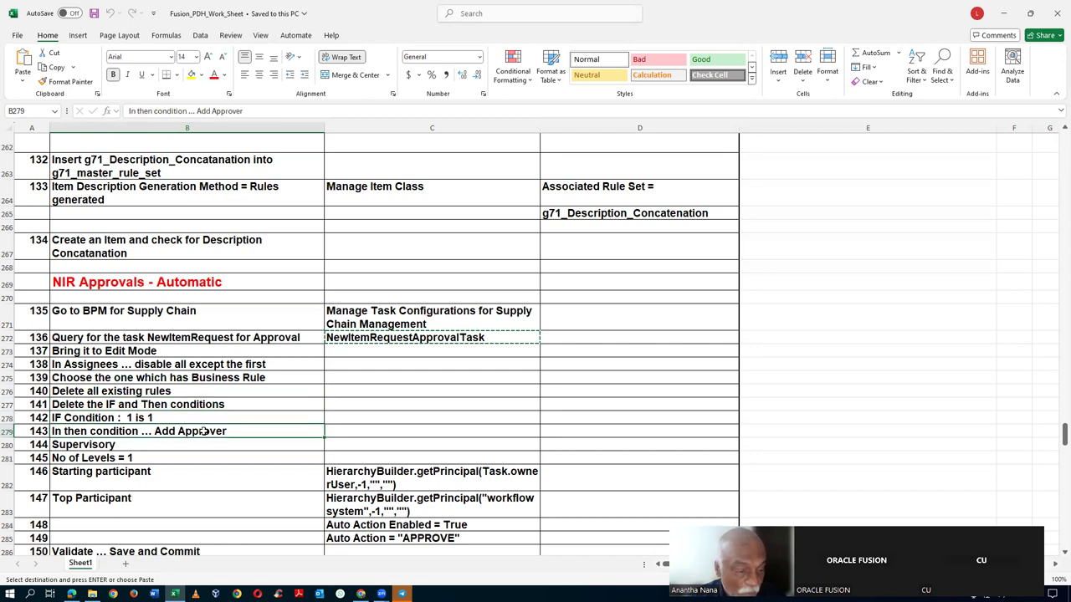
key("alt+Tab")
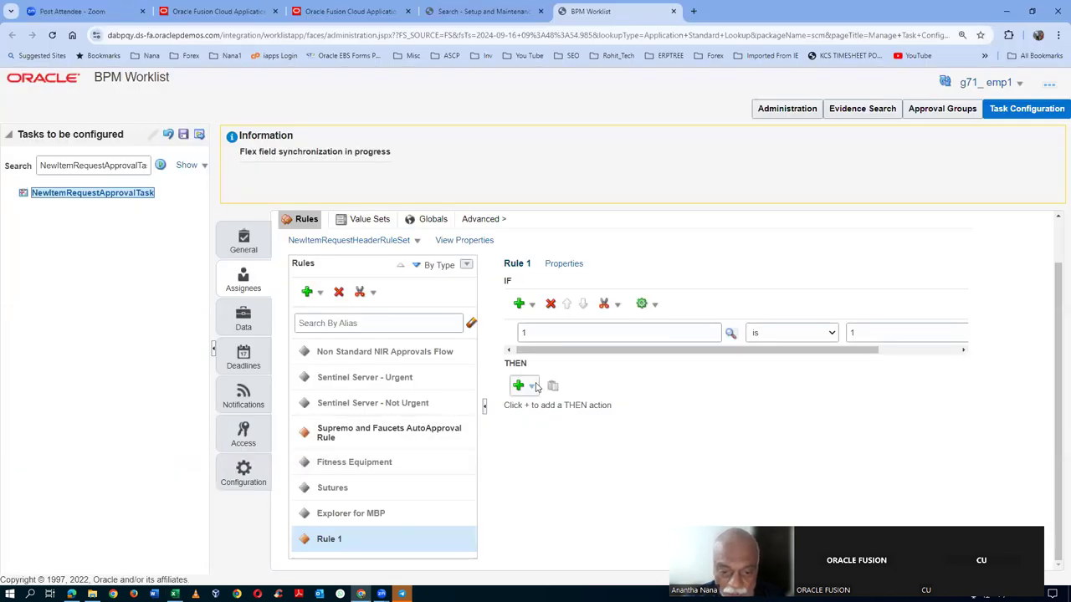
- Make a Supervisory approver Rule 1's THEN action, then bring the Excel step list forward
left_click(528, 390)
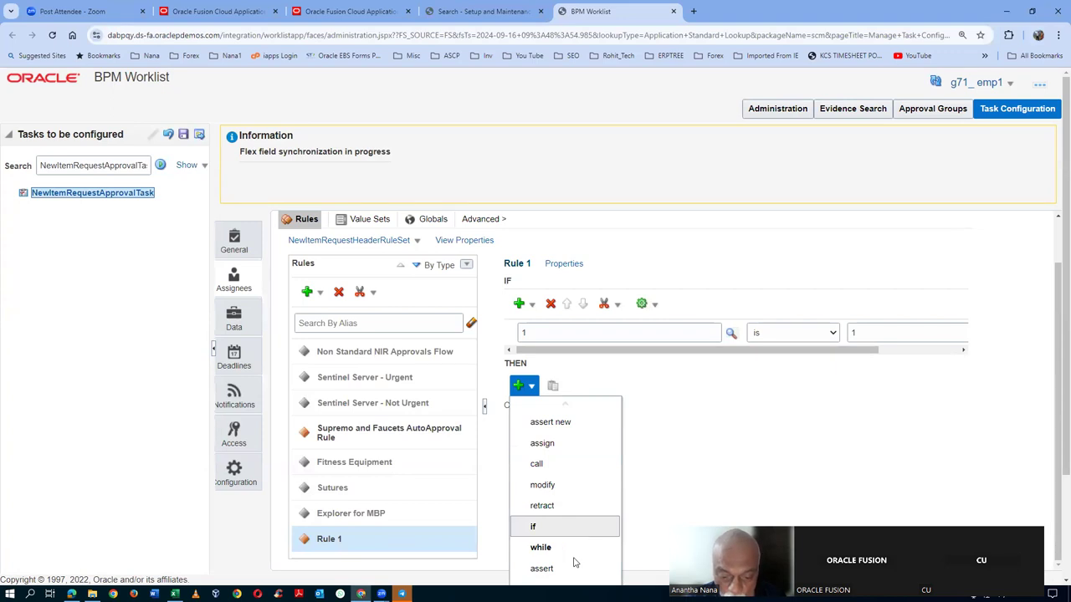
scroll(574, 564, "down", 2)
scroll(1054, 392, "down", 2)
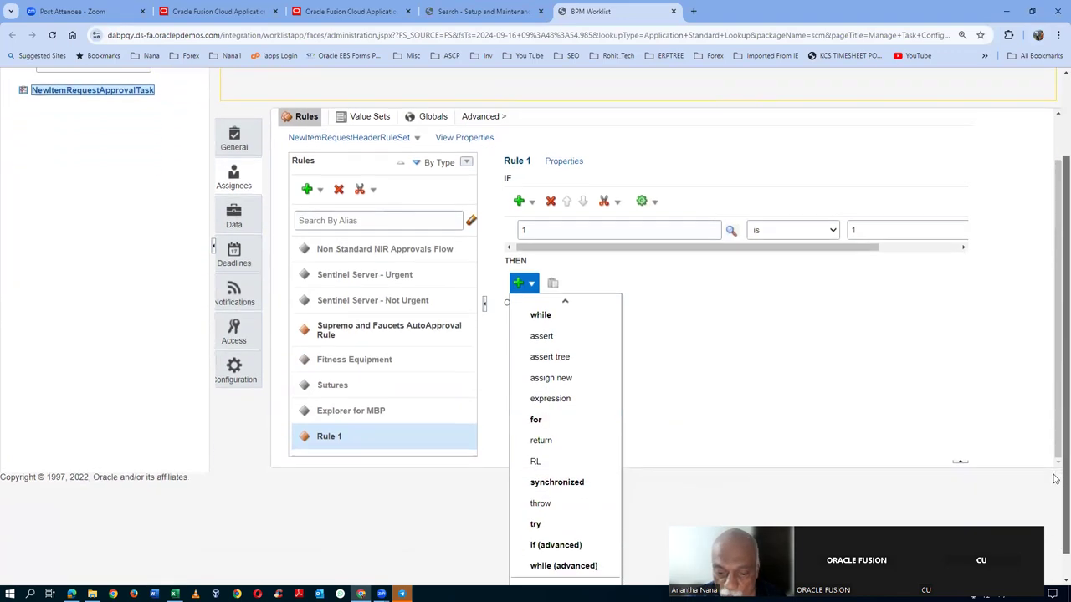
mouse_move(549, 561)
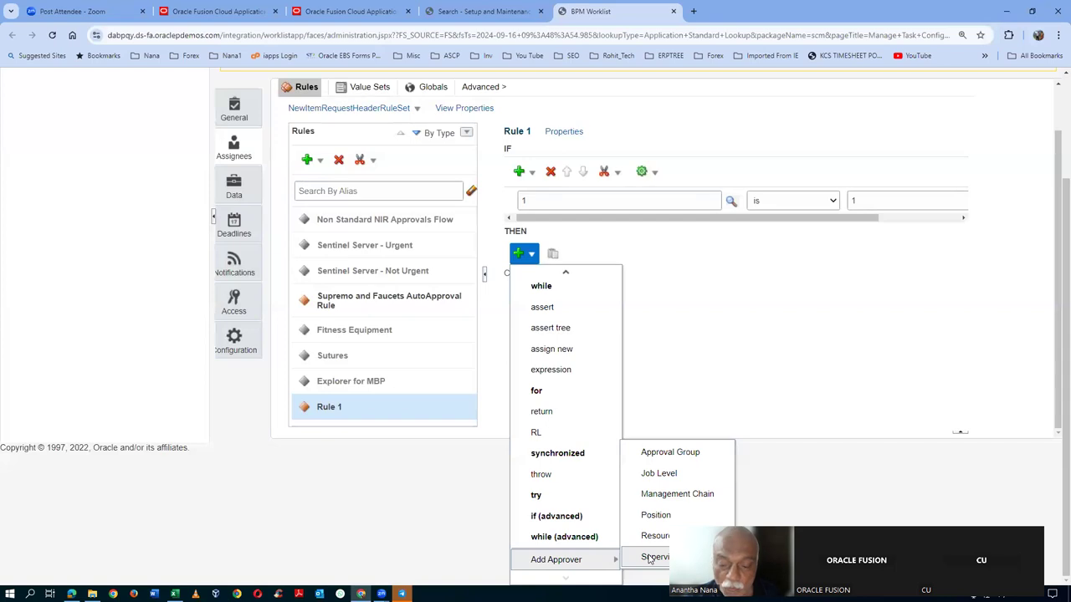
left_click(653, 557)
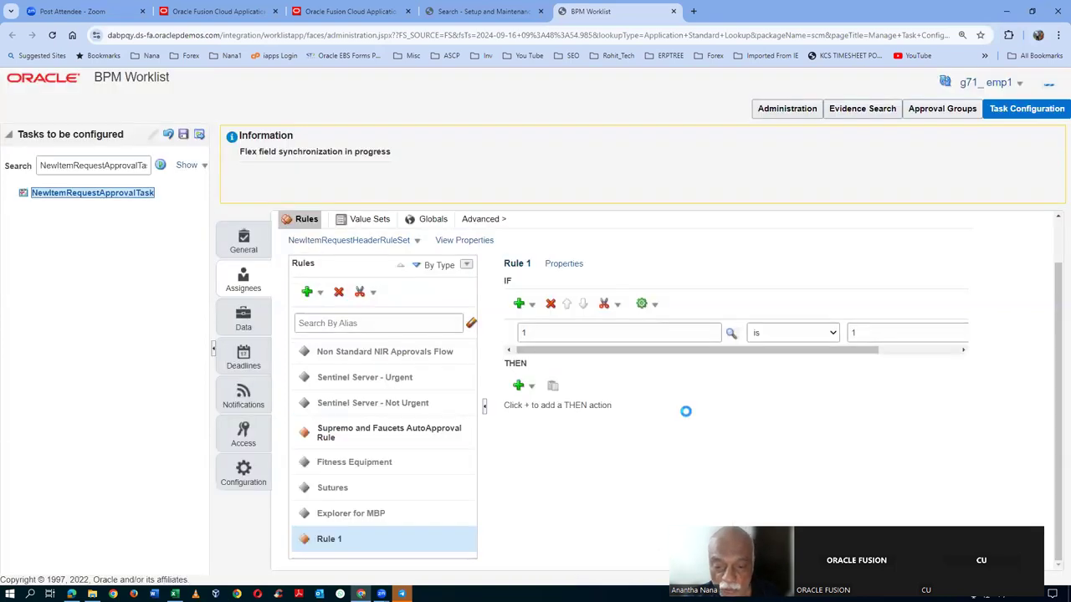
scroll(689, 418, "down", 1)
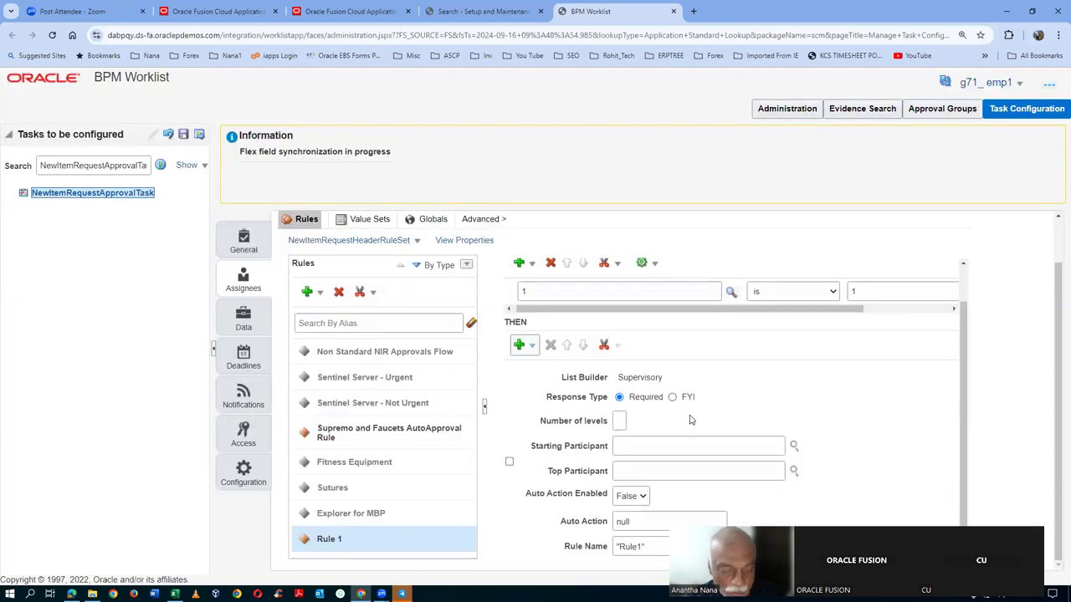
key("alt+Tab")
key("alt+Tab")
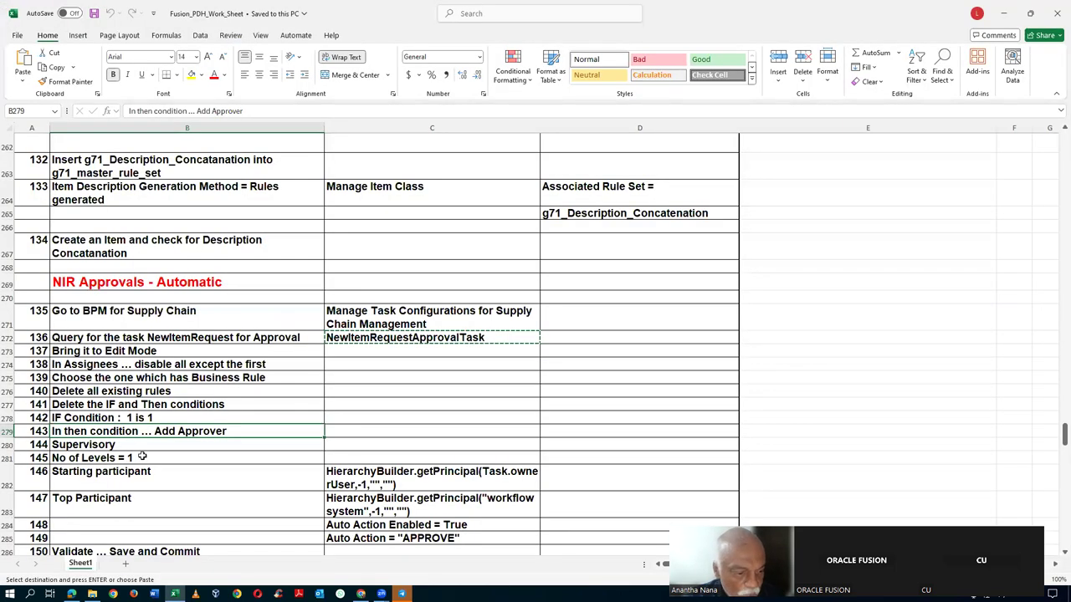
- Set 1 level and paste the Task.ownerUser starting participant expression from cell C282
left_click(142, 462)
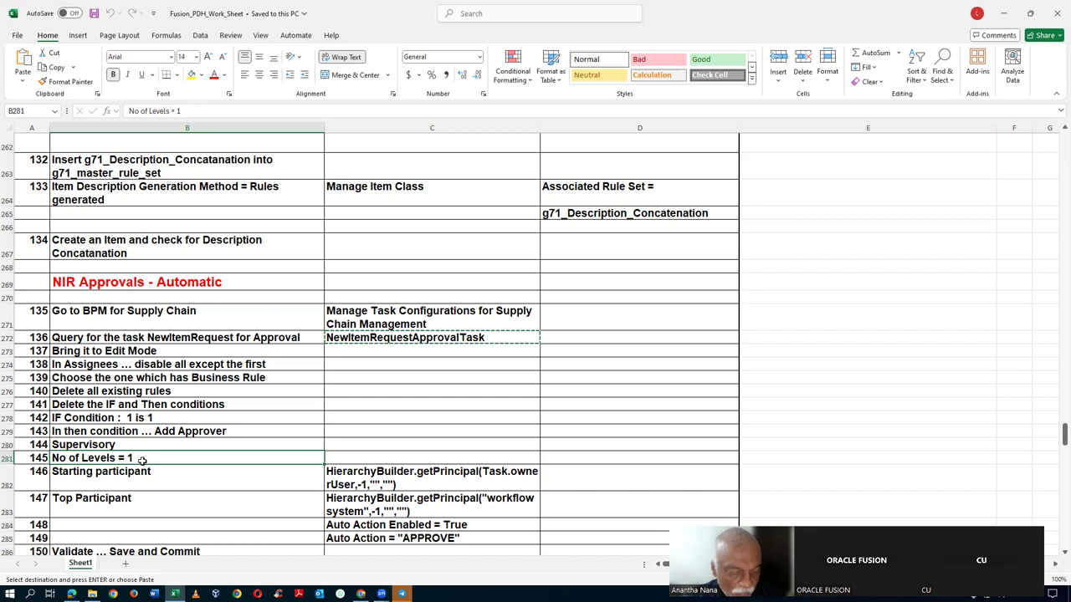
key("alt+Tab")
key("alt+Tab")
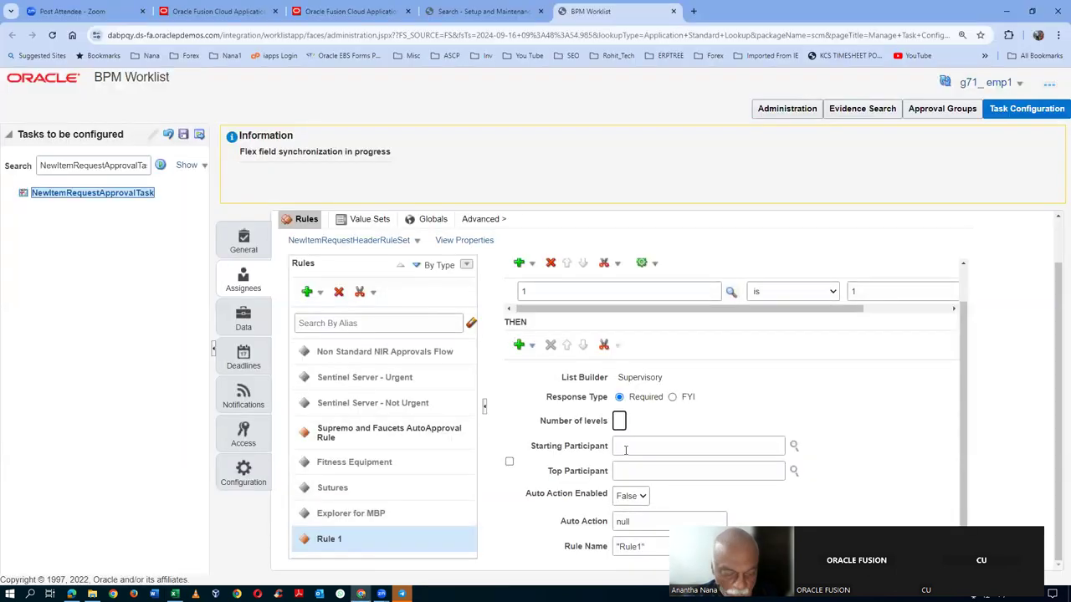
left_click(637, 448)
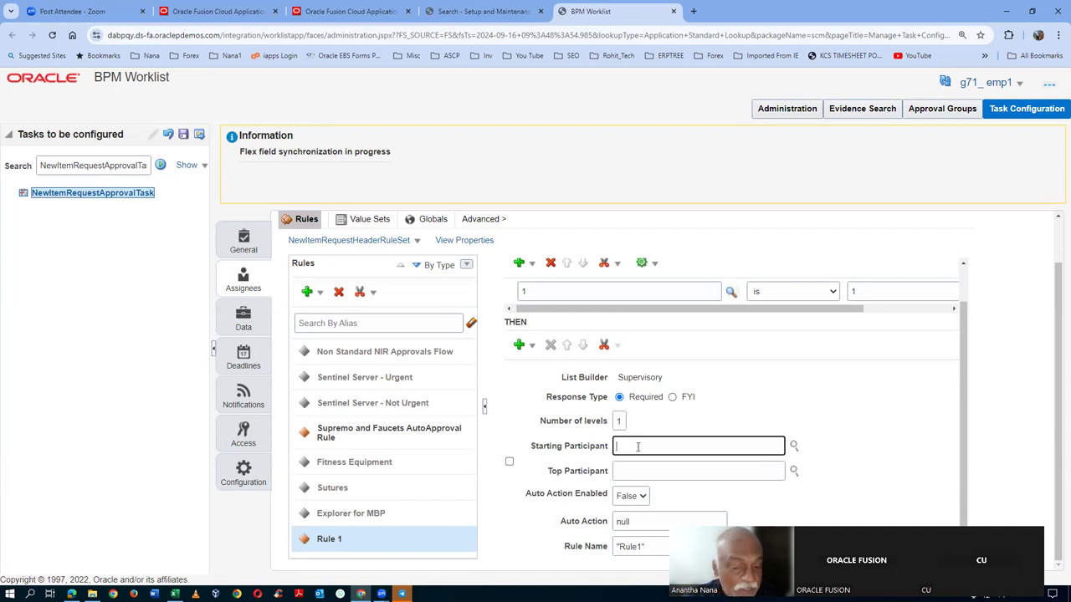
key("alt+Tab")
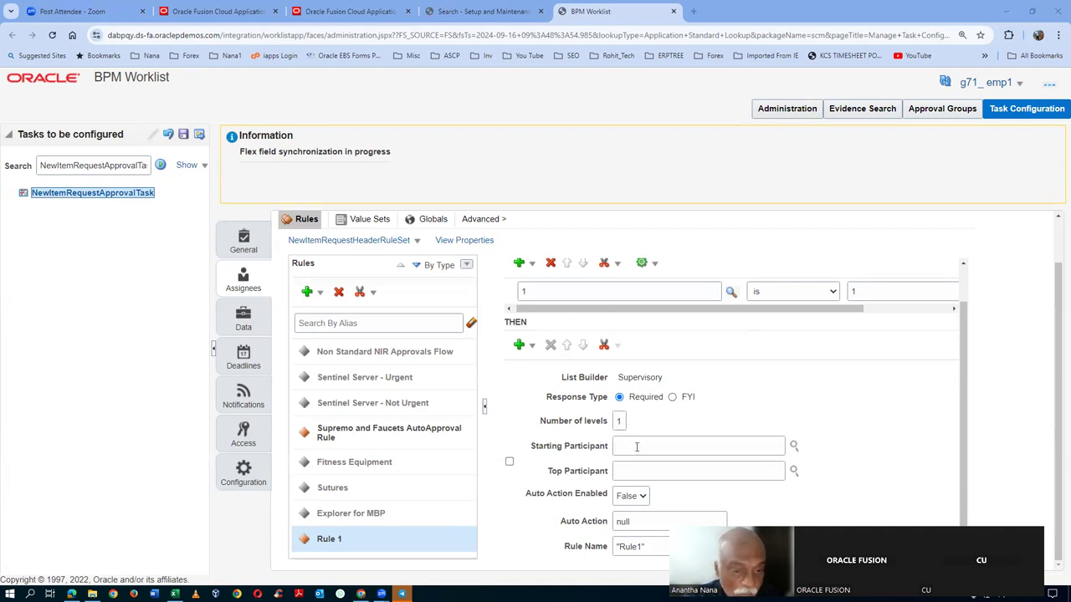
key("alt+Tab")
left_click(209, 484)
left_click(445, 480)
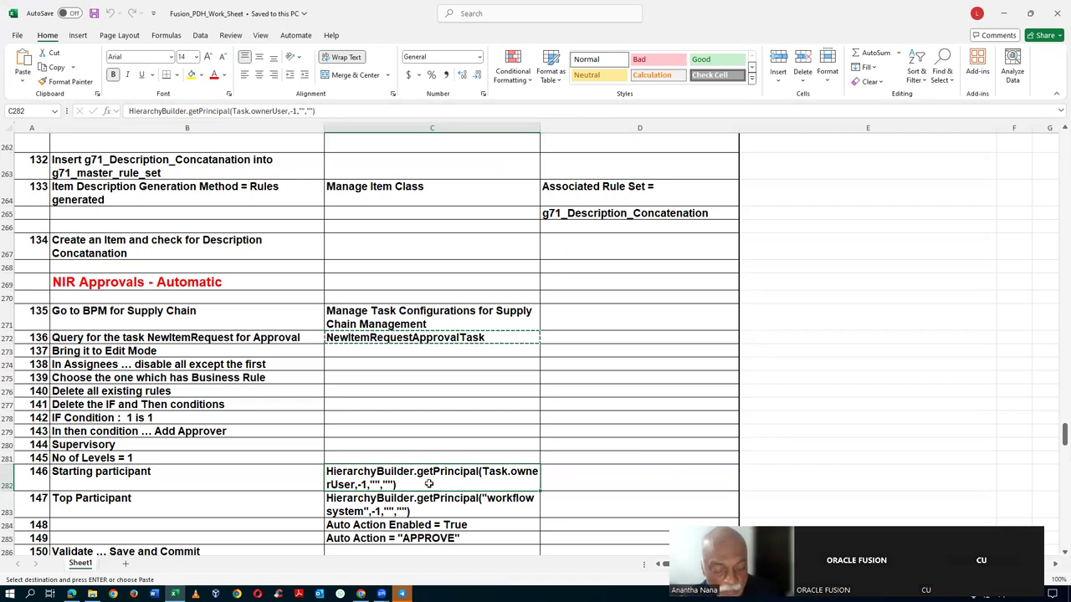
key("ctrl+c")
key("alt+Tab")
key("alt+Tab")
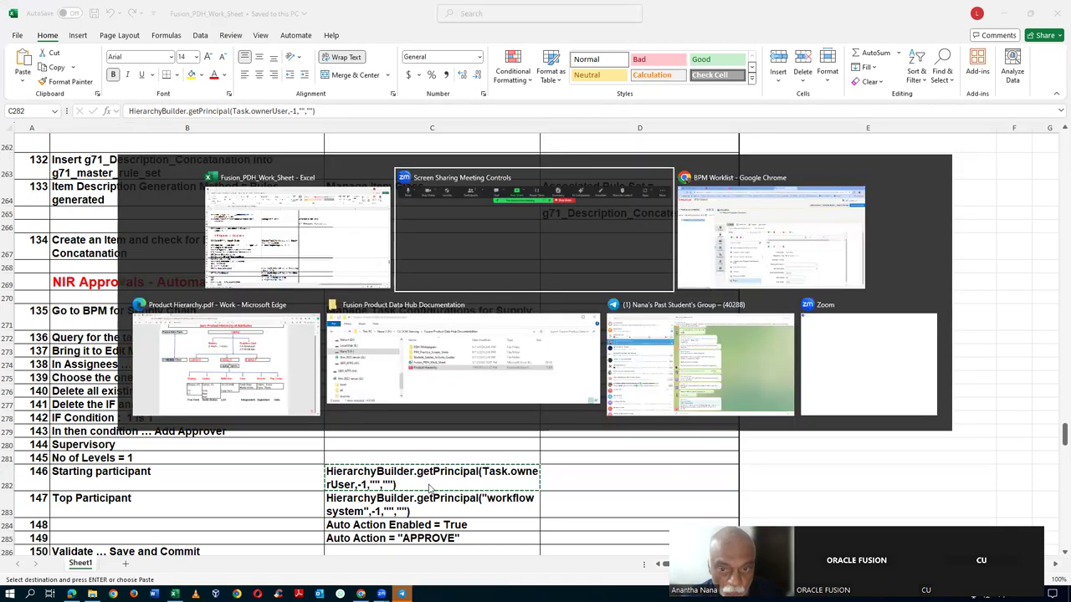
key("ctrl+v")
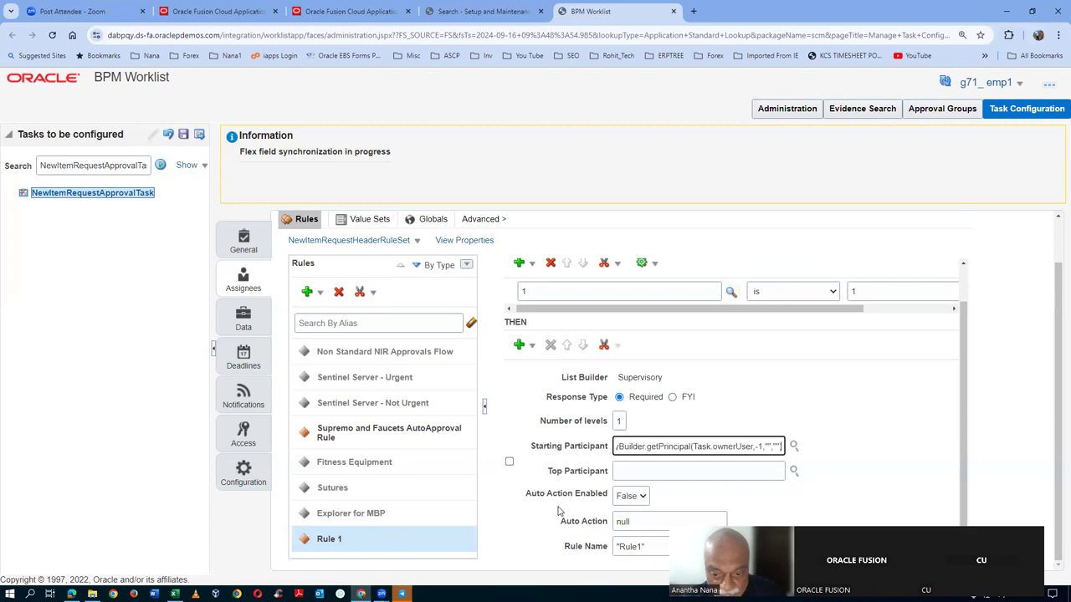
- Paste the workflowsystem HierarchyBuilder.getPrincipal top participant expression from cell C283
left_click(654, 469)
key("alt+Tab")
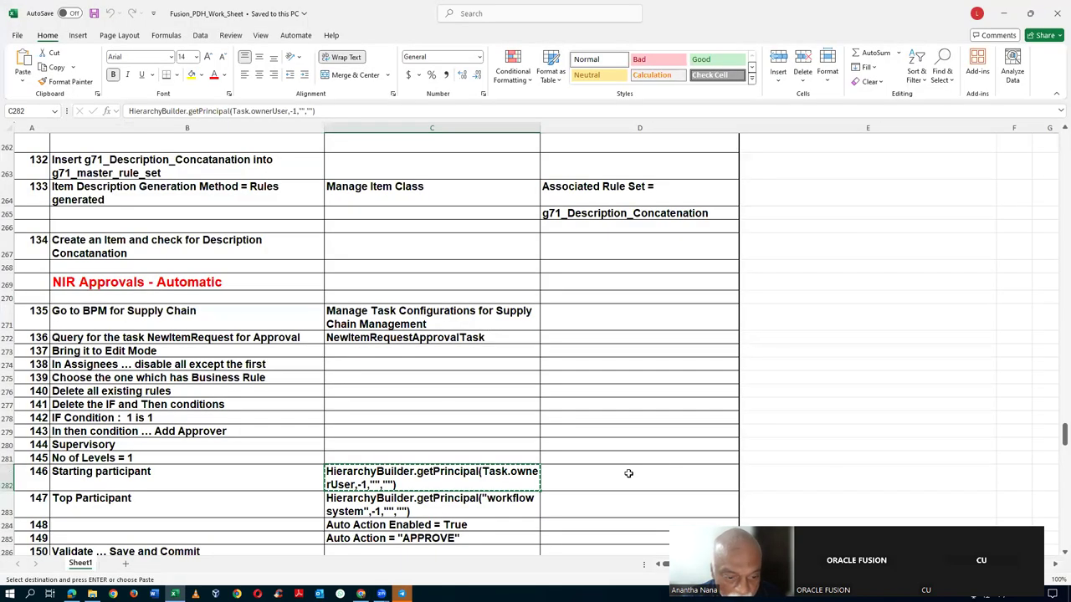
left_click(345, 517)
key("ctrl+c")
key("alt+Tab")
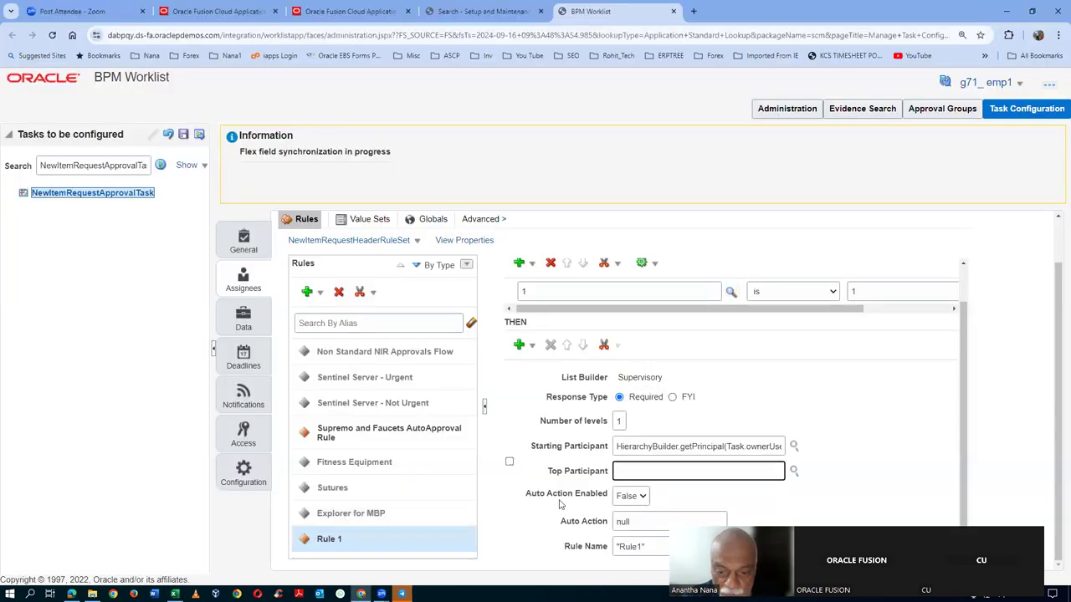
key("ctrl+v")
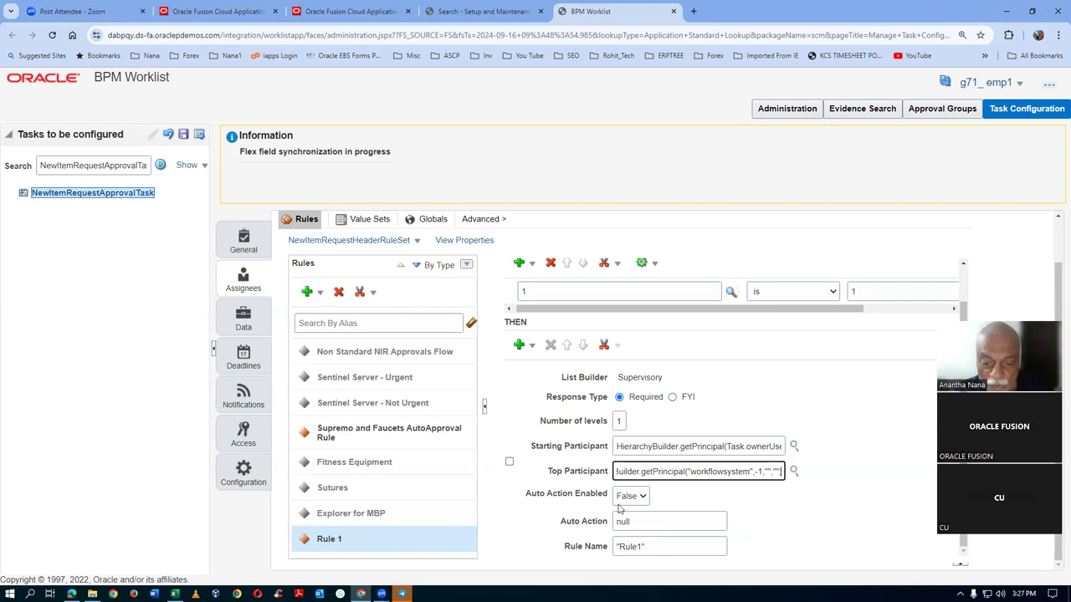
- Close the top participant expression with ')' and set Auto Action Enabled to True
type(")")
key("alt+Tab")
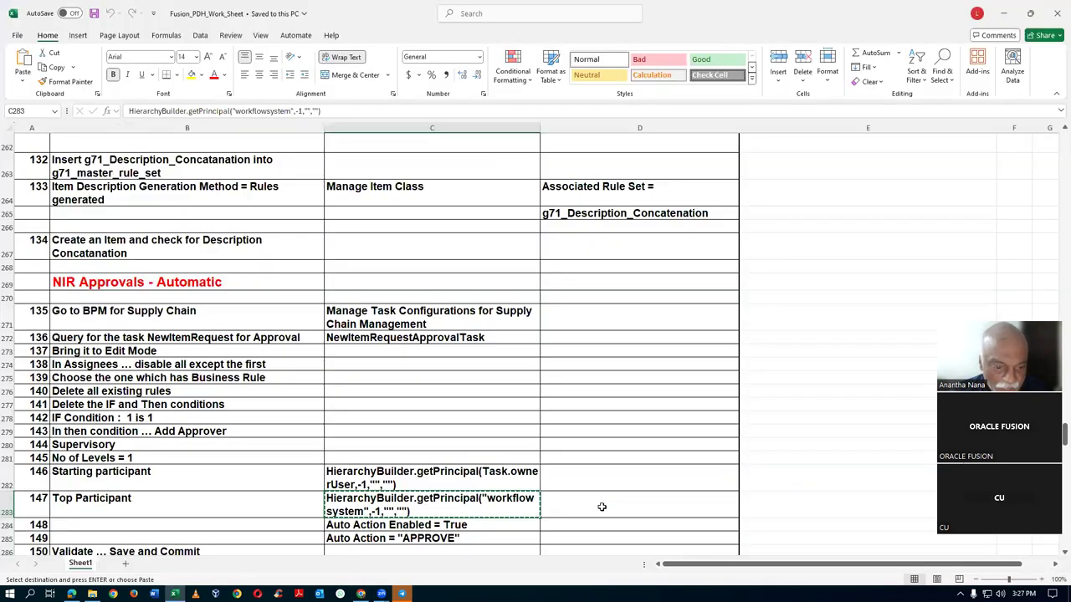
scroll(463, 537, "down", 1)
left_click(430, 487)
key("alt+Tab")
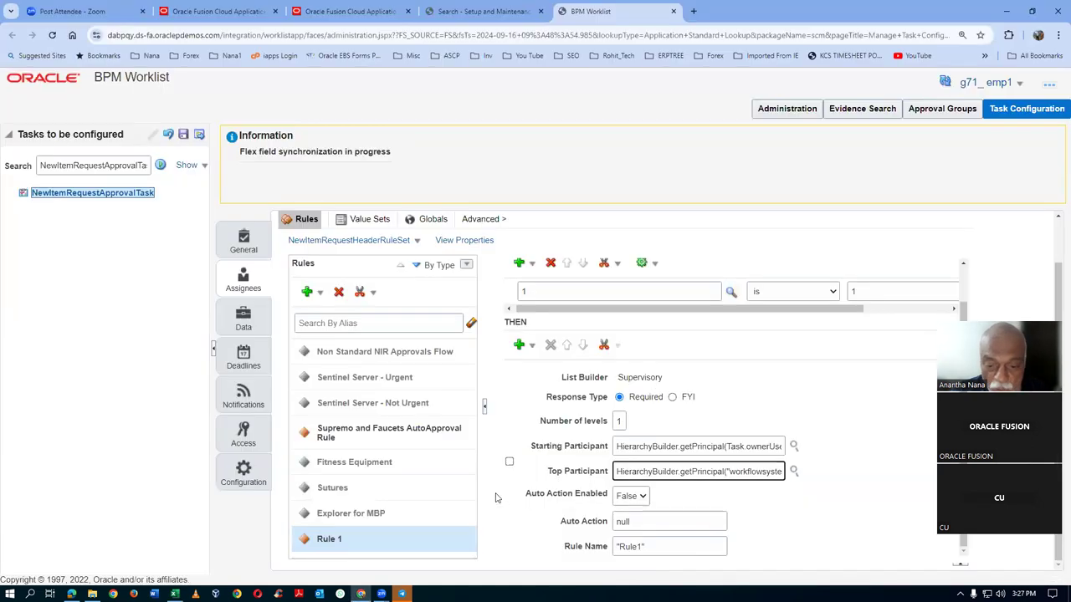
left_click(629, 496)
left_click(626, 513)
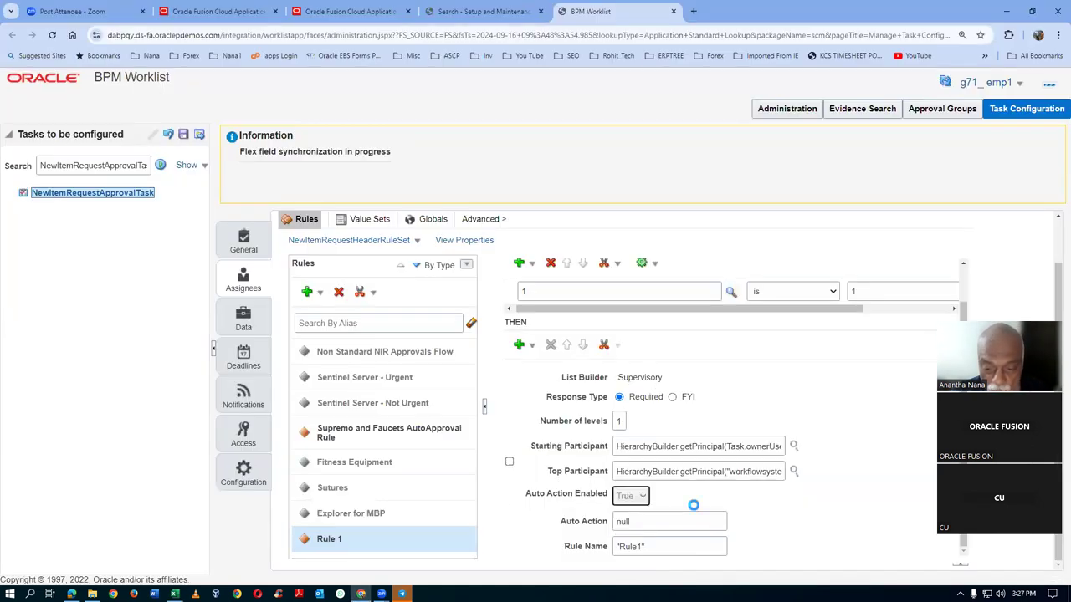
- Enter "APPROVE" as the auto action and check the next Validate, Save and Commit step in Excel
key("alt+Tab")
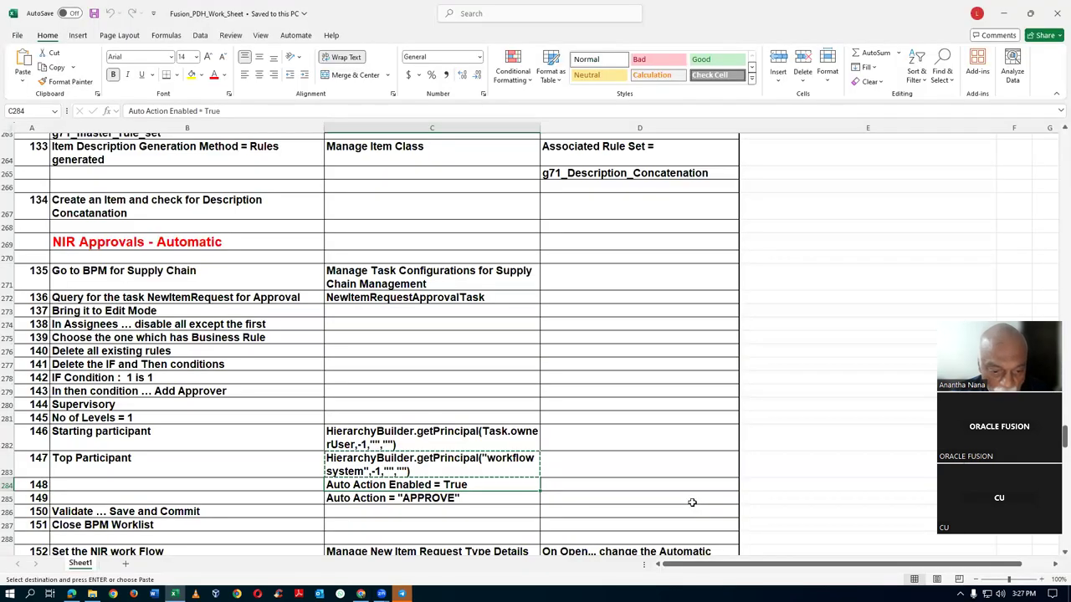
left_click(378, 500)
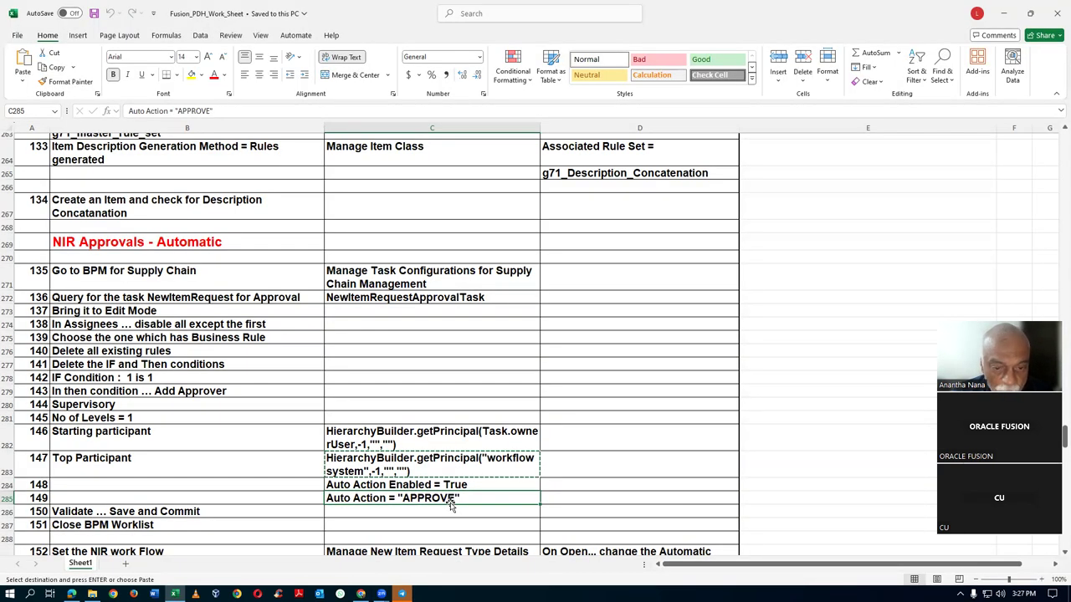
key("alt+Tab")
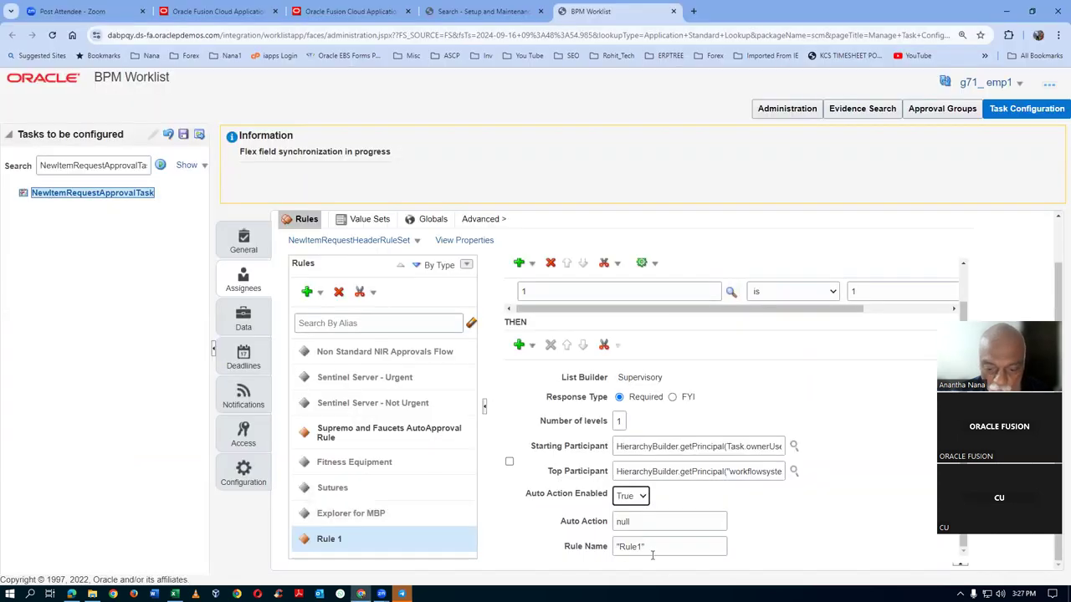
left_click(645, 525)
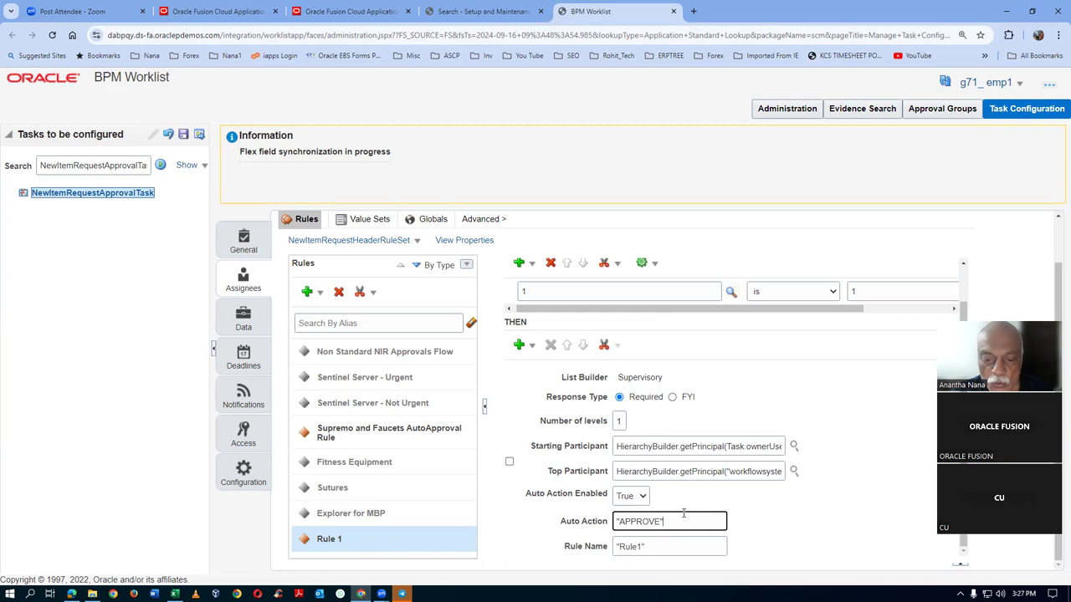
key("alt+Tab")
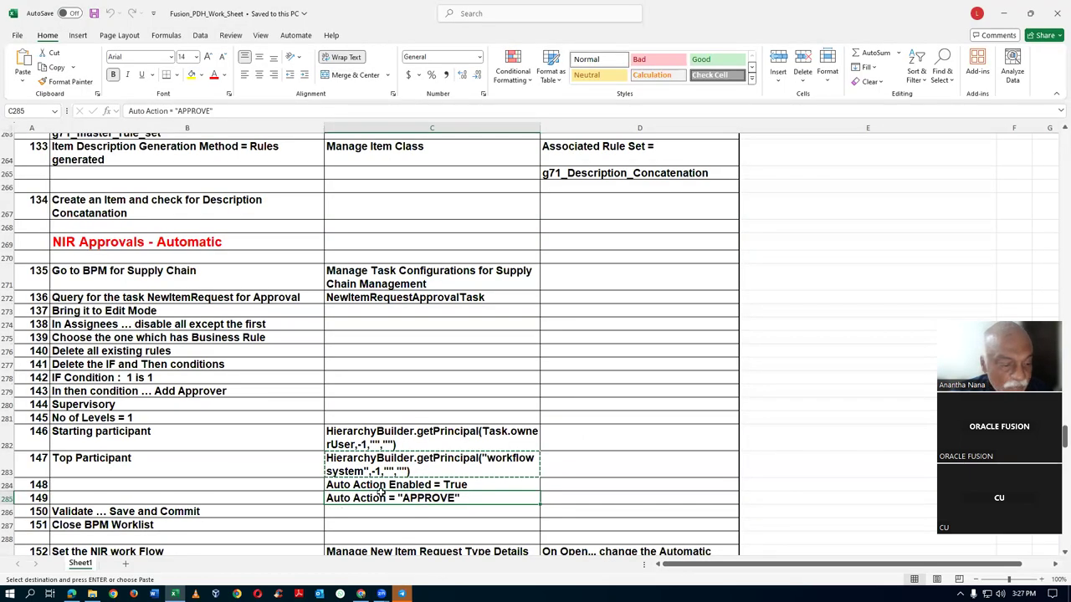
left_click(106, 511)
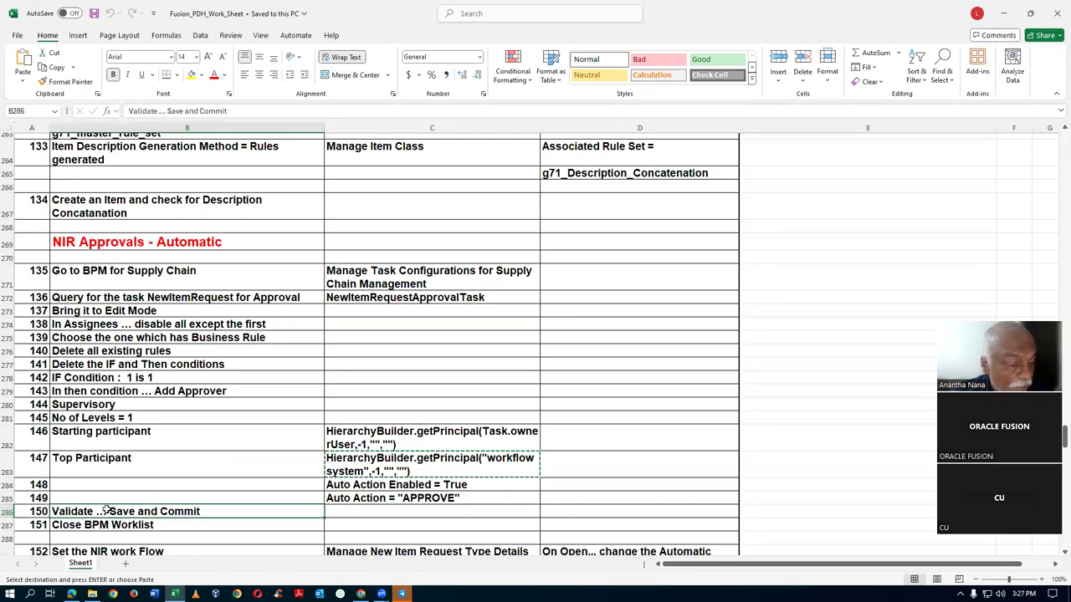
left_click_drag(387, 437, 405, 495)
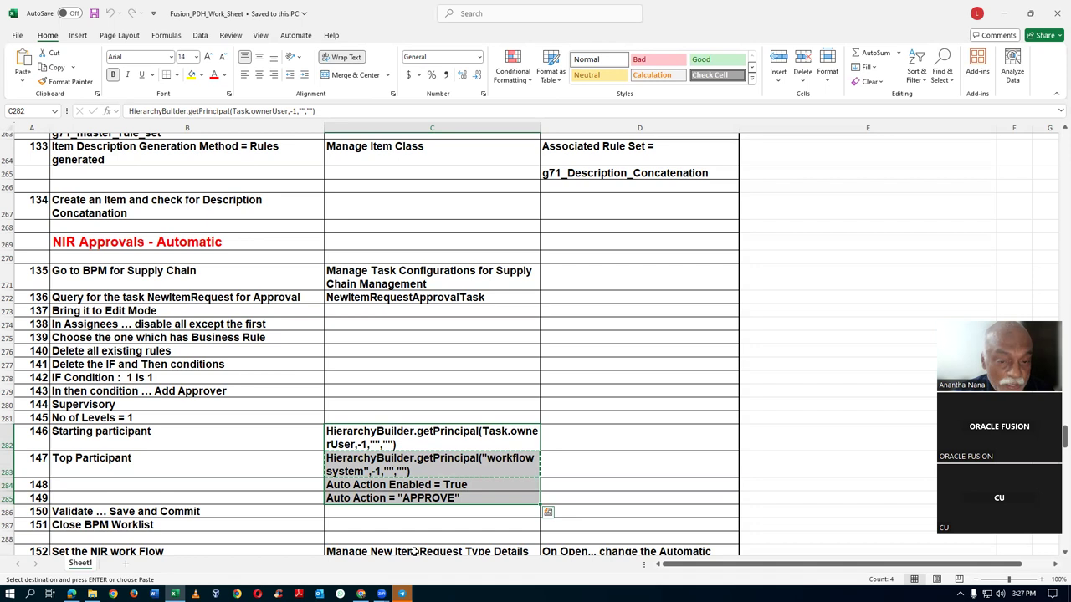
key("alt+Tab")
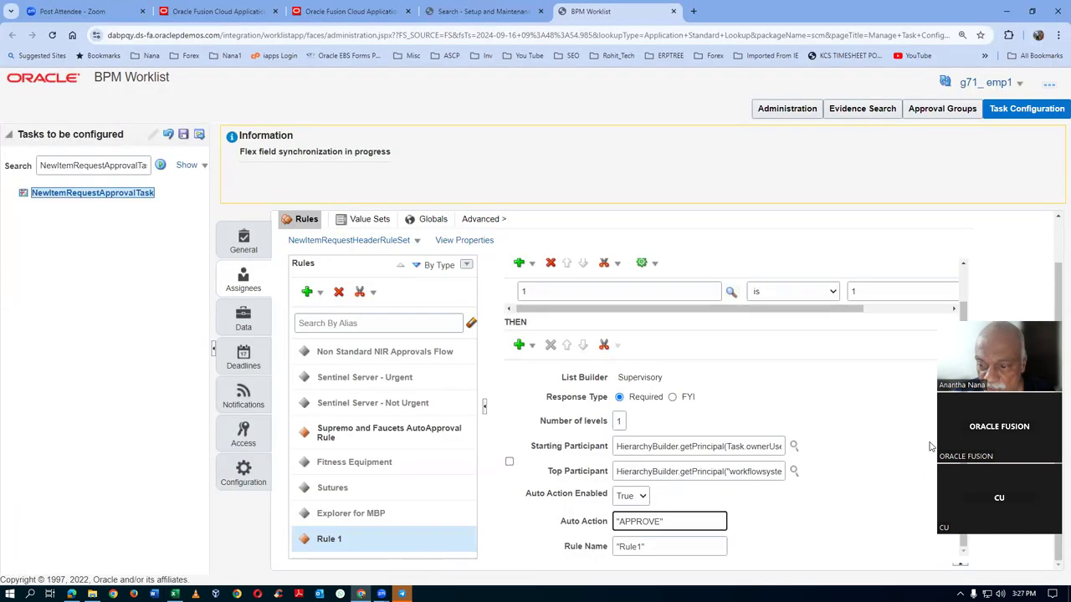
- Validate the rule set and confirm the log reports no errors or warnings
scroll(887, 351, "up", 2)
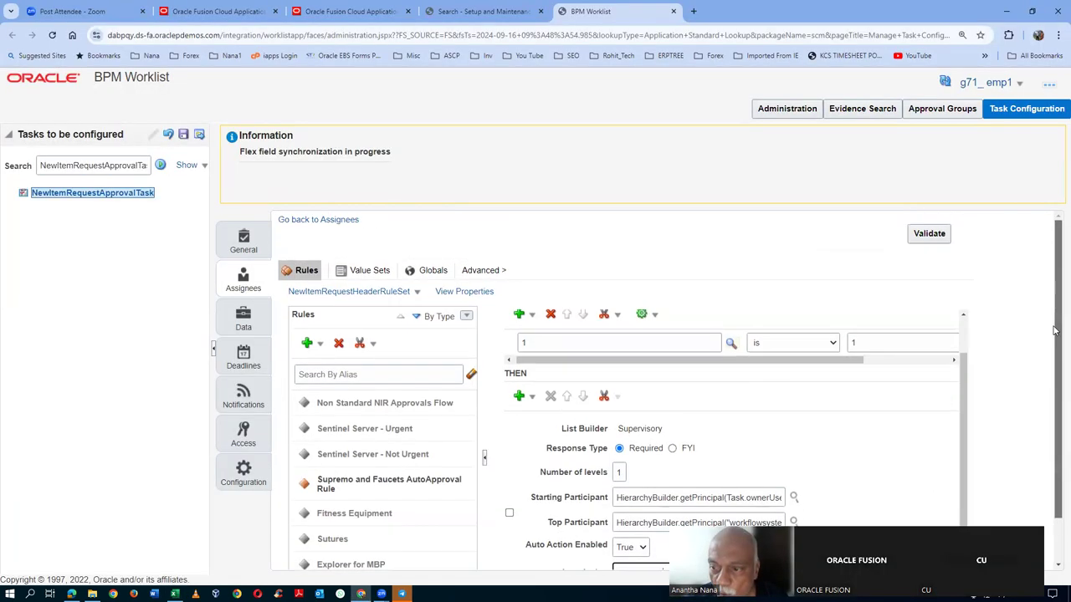
left_click(927, 236)
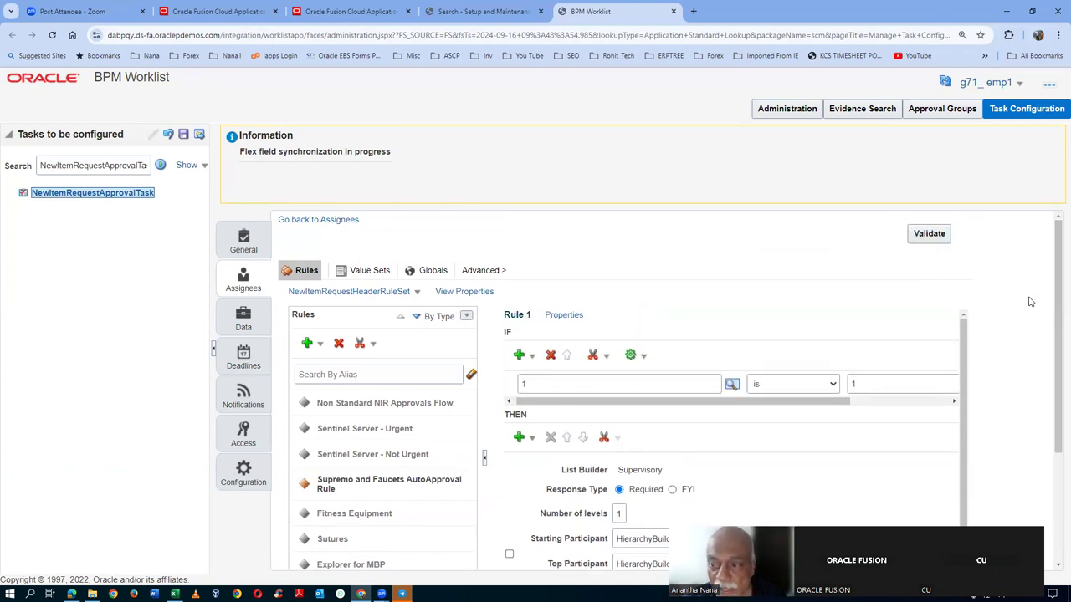
left_click_drag(1055, 312, 1055, 421)
left_click(962, 507)
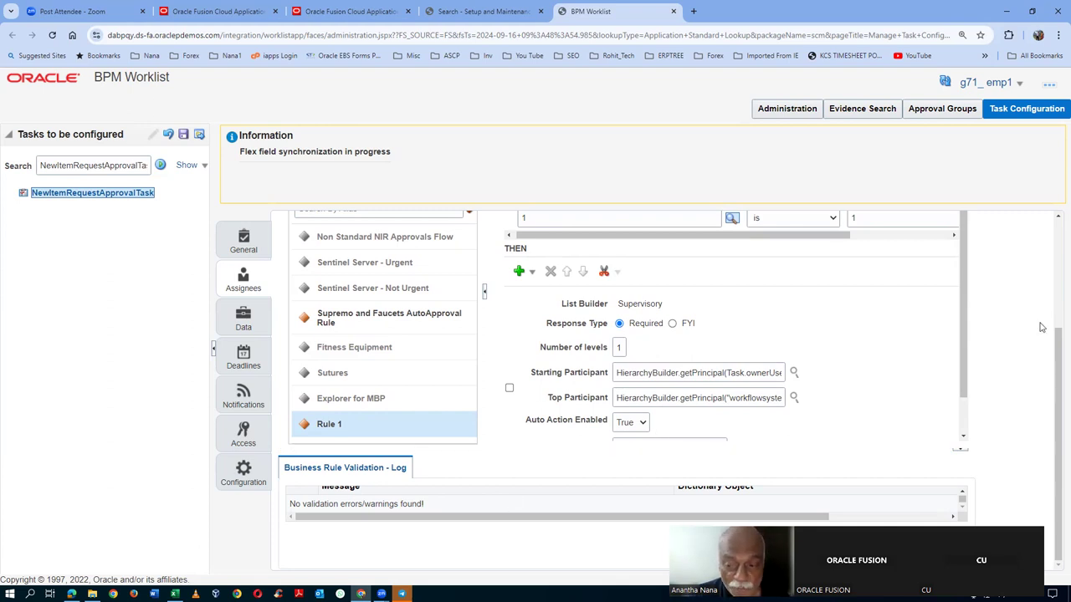
left_click_drag(969, 368, 982, 410)
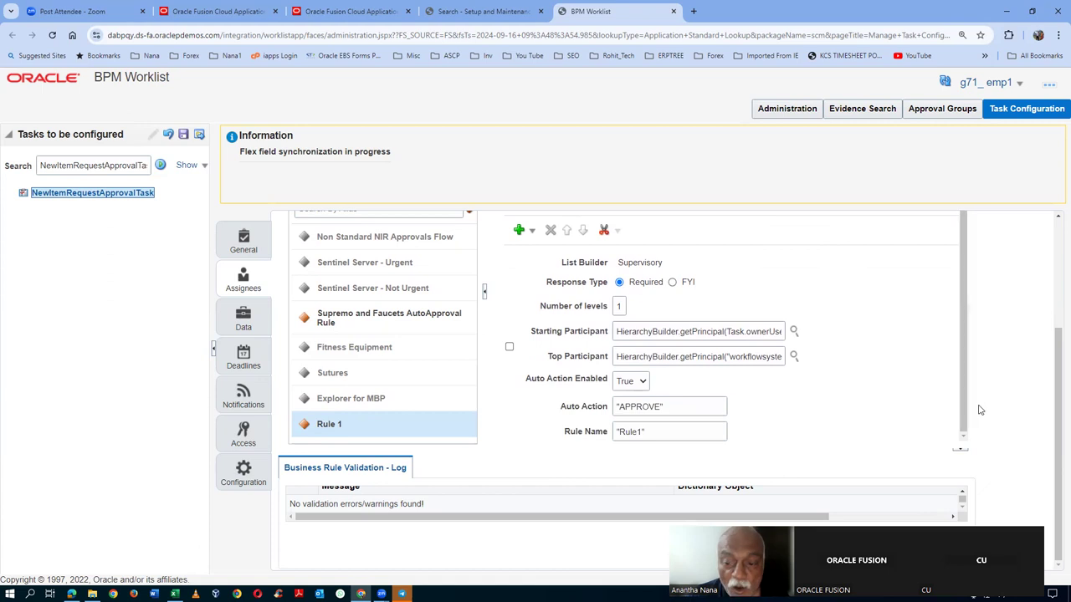
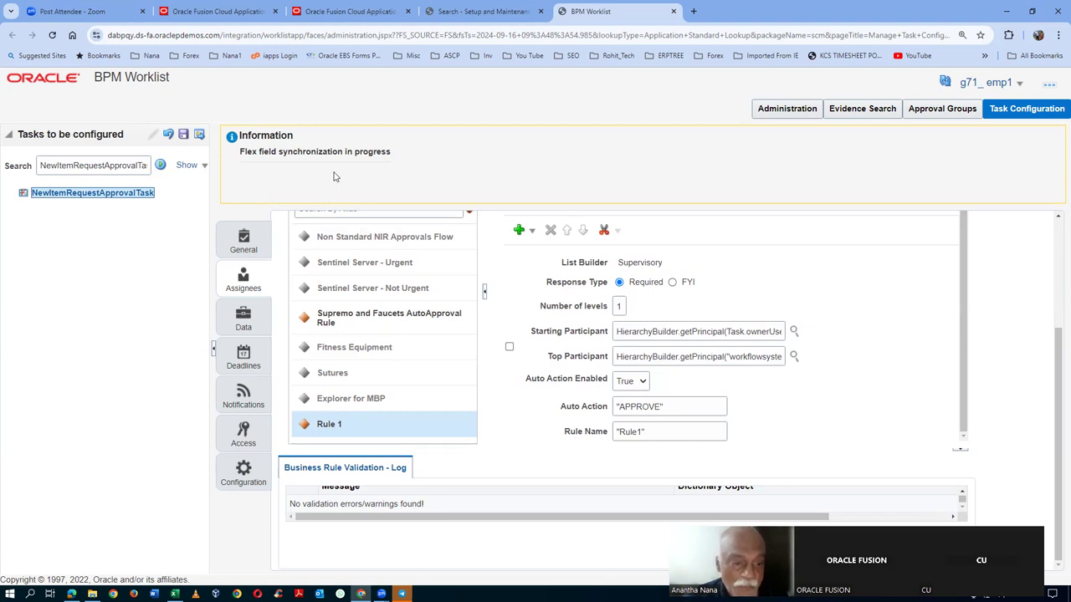
- Save the NewItemRequestApprovalTask configuration with a comment, then commit it and dismiss both confirmations
left_click(199, 134)
type("zxcvbxcfd")
left_click(602, 427)
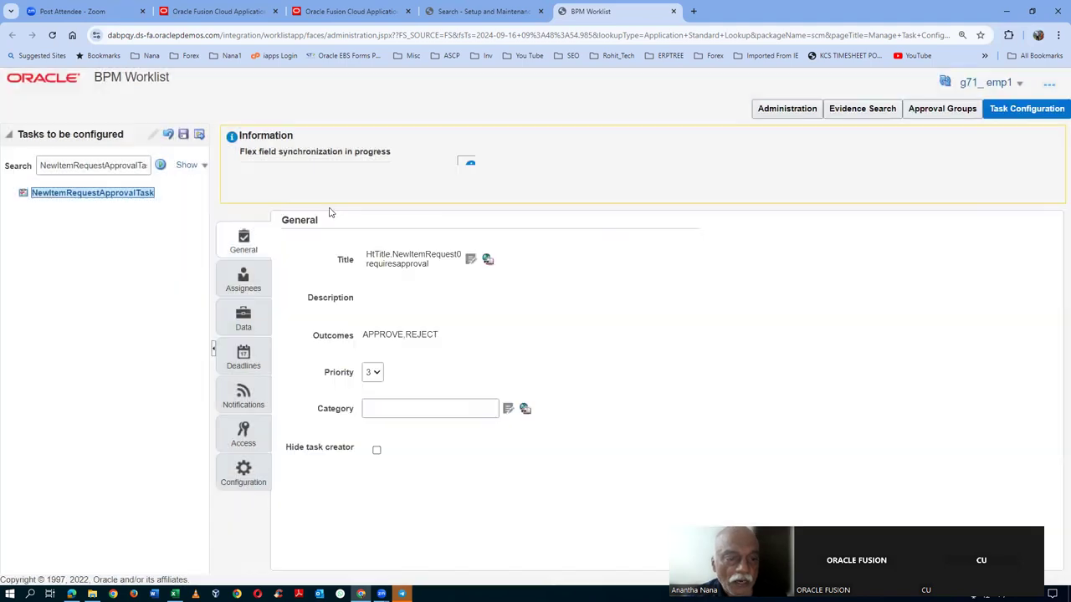
left_click(583, 221)
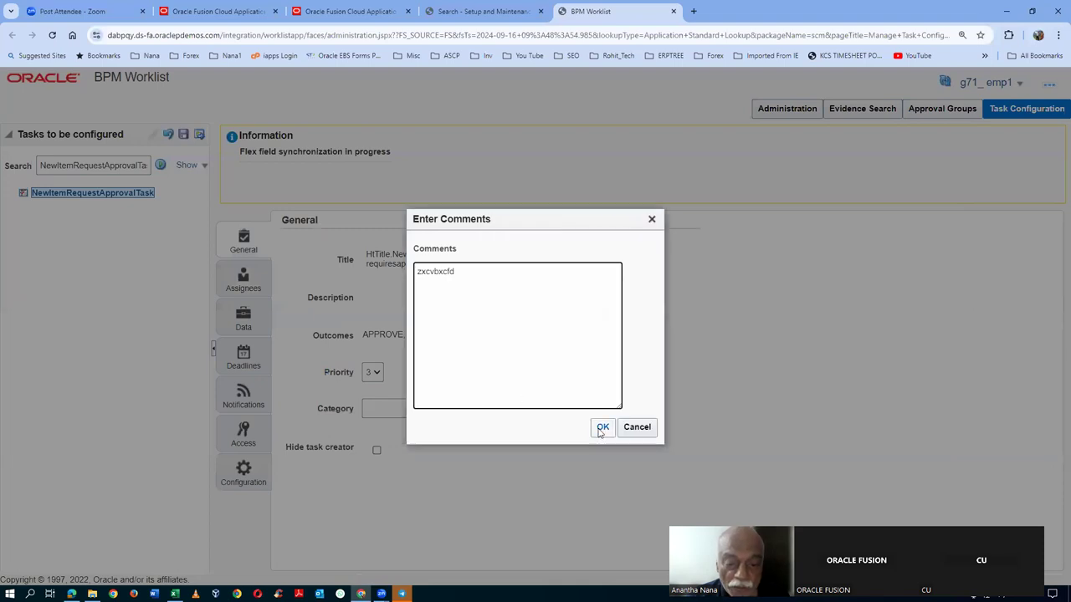
left_click(602, 426)
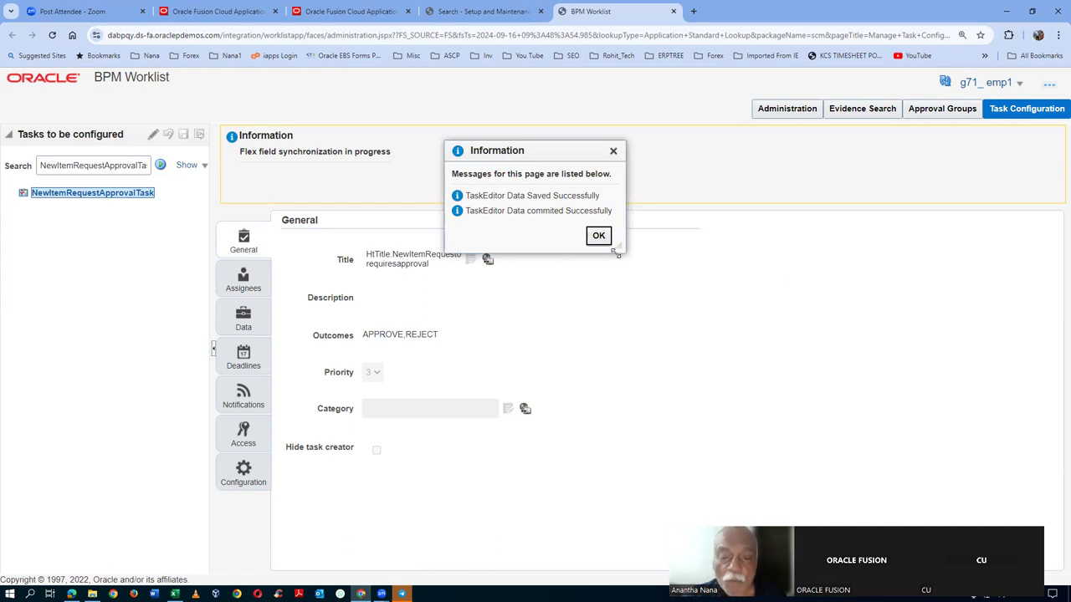
left_click(599, 236)
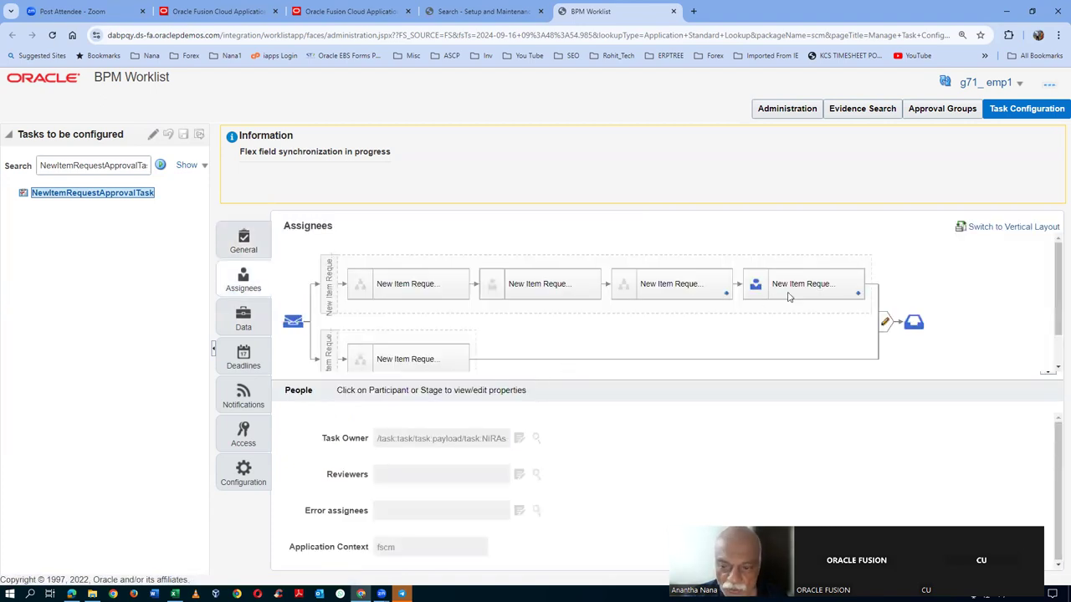
- Review Rule 1 in the fourth participant's business rule, then close the BPM Worklist page
left_click(825, 276)
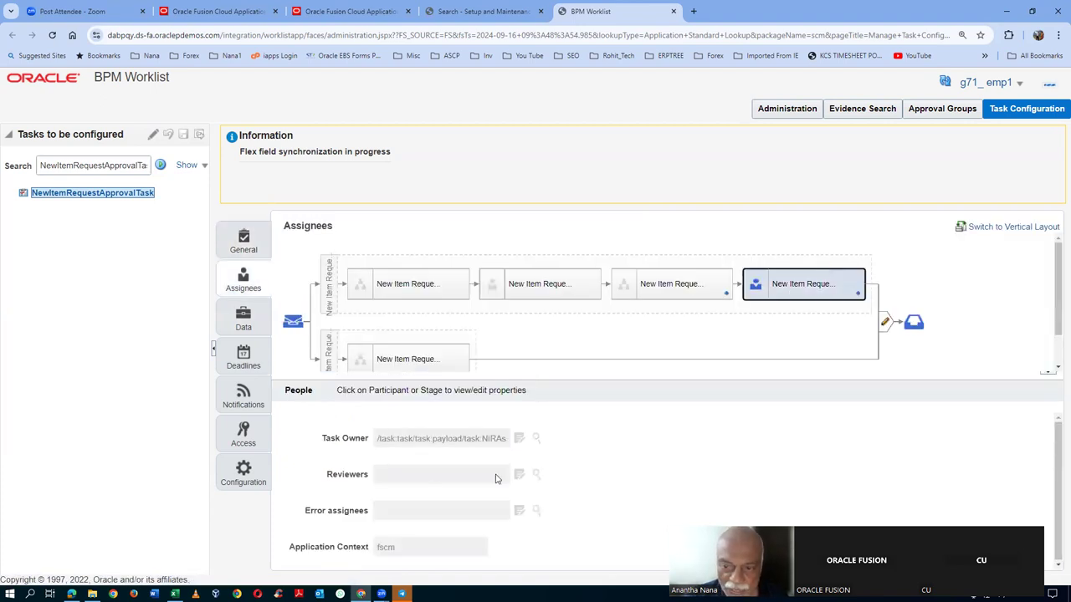
left_click(400, 534)
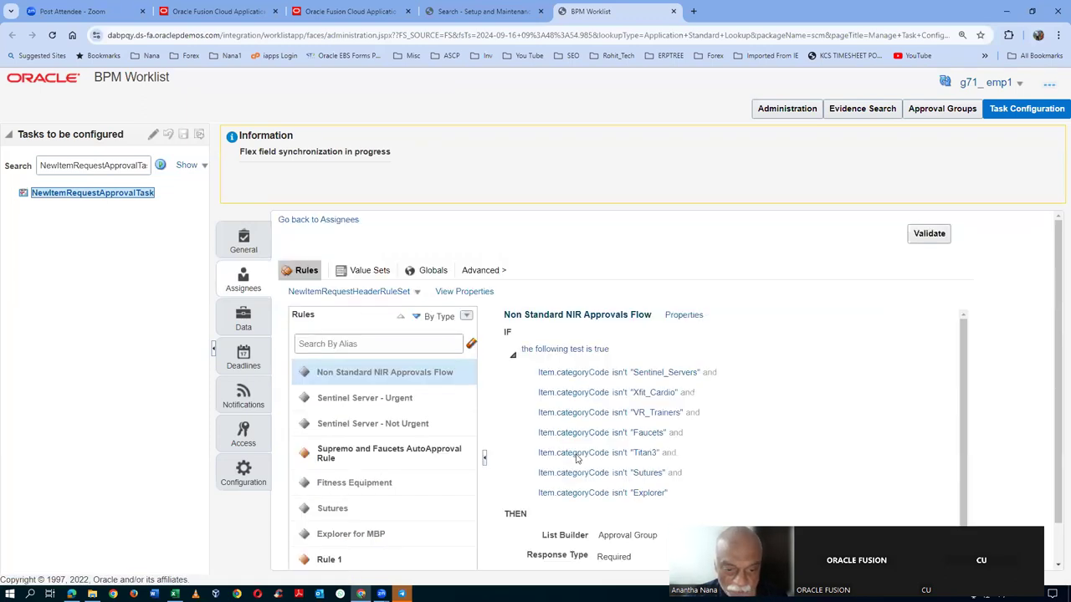
left_click(364, 562)
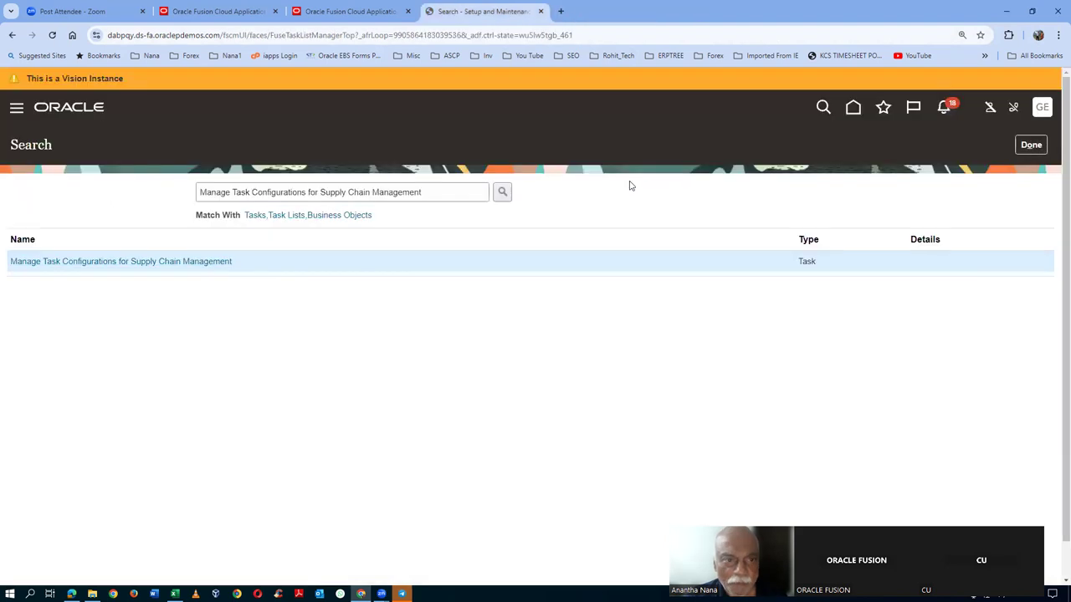
left_click(673, 11)
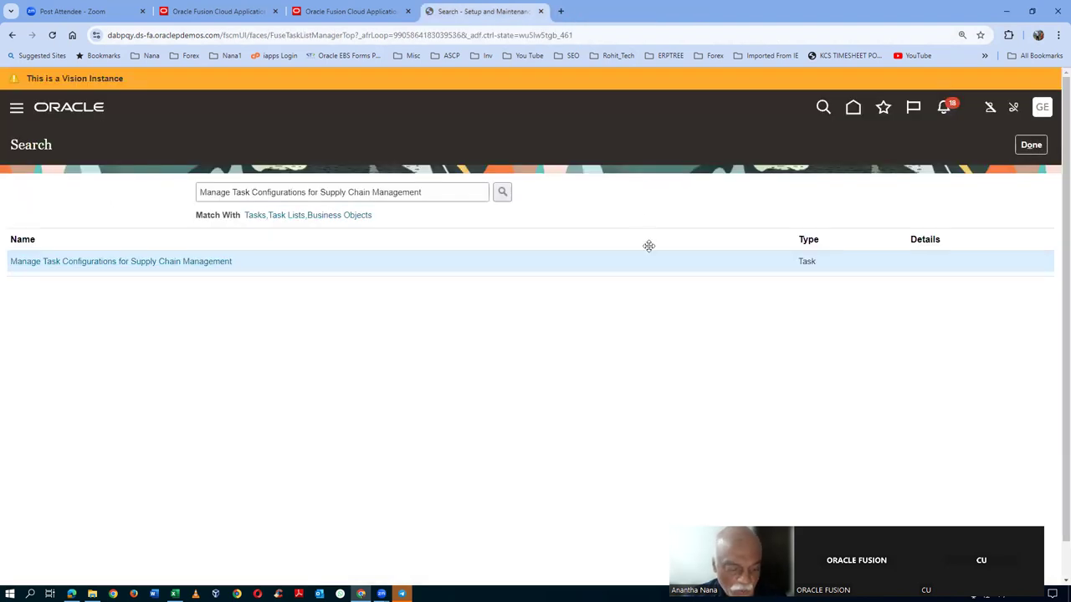
- Copy the task name 'Manage New Item Request Type Details' from cell C289 in the Excel sheet
key("alt+Tab")
key("Tab")
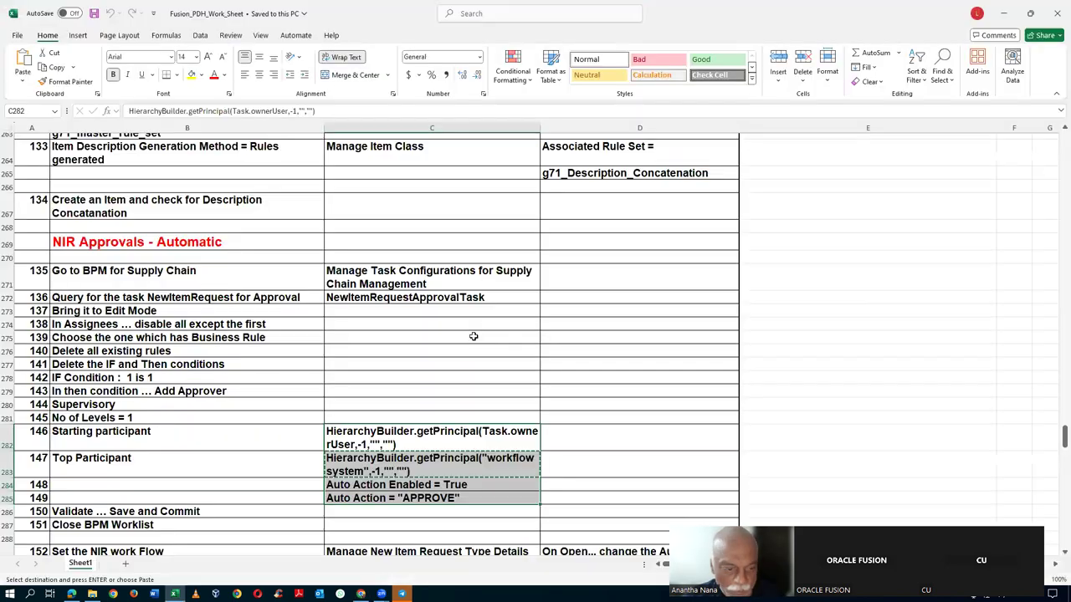
scroll(474, 335, "down", 2)
left_click(384, 475)
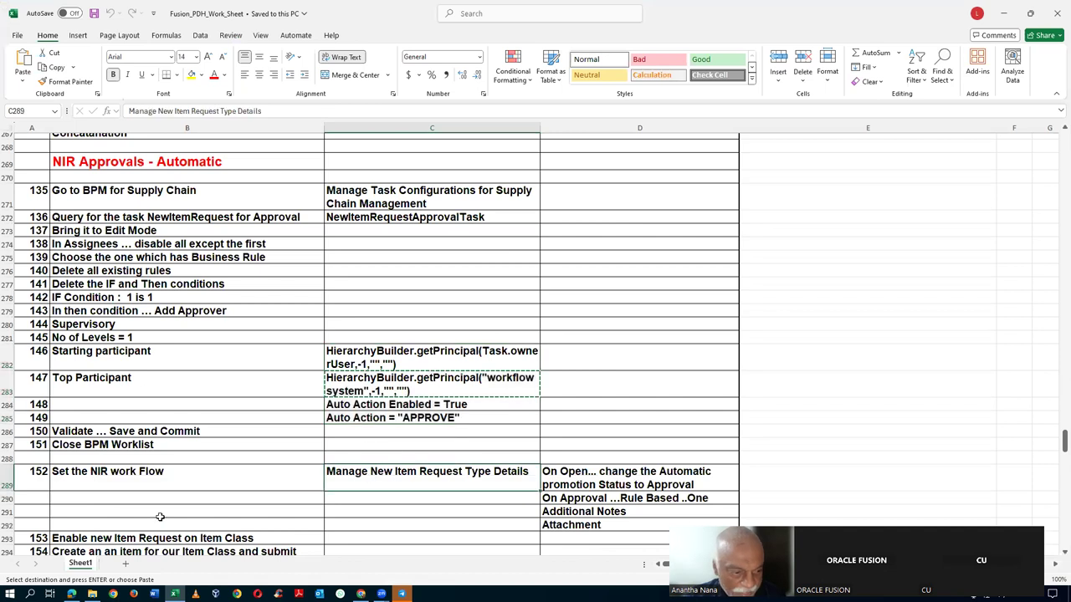
left_click(79, 484)
left_click(8, 473)
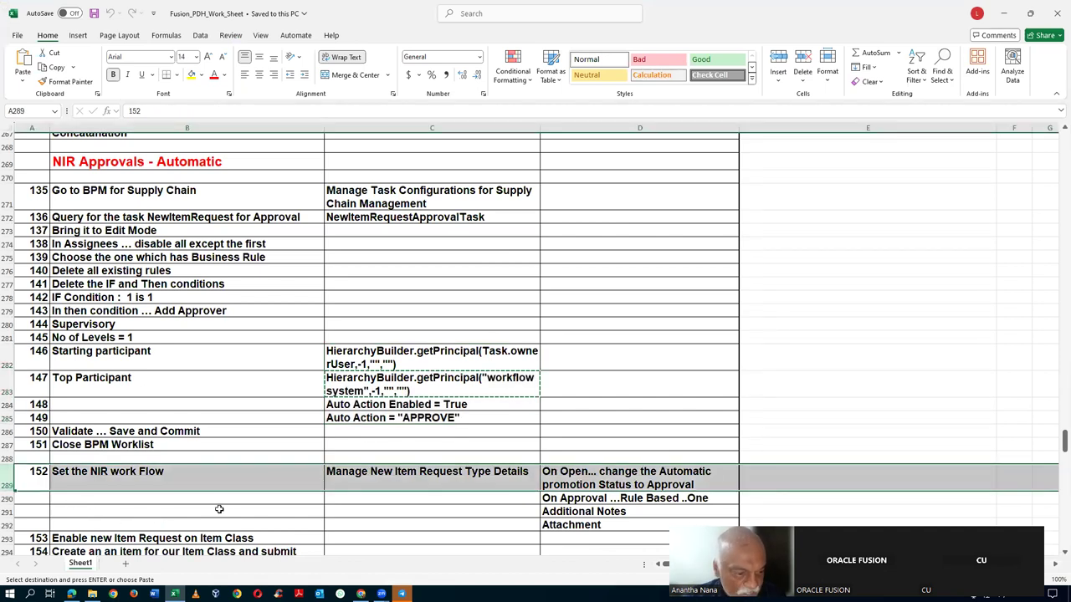
left_click(270, 480)
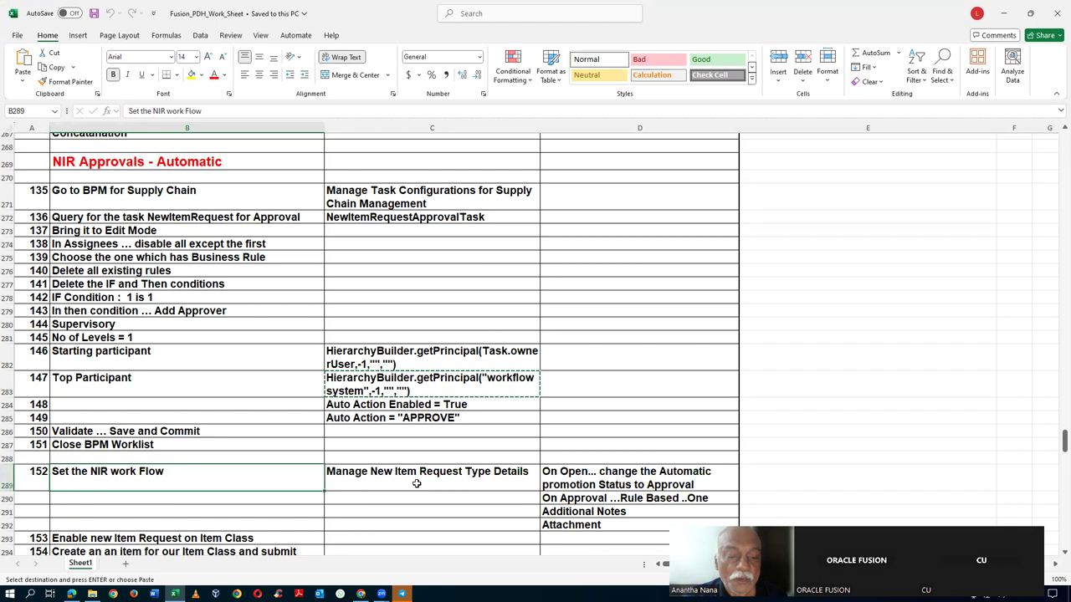
left_click(415, 483)
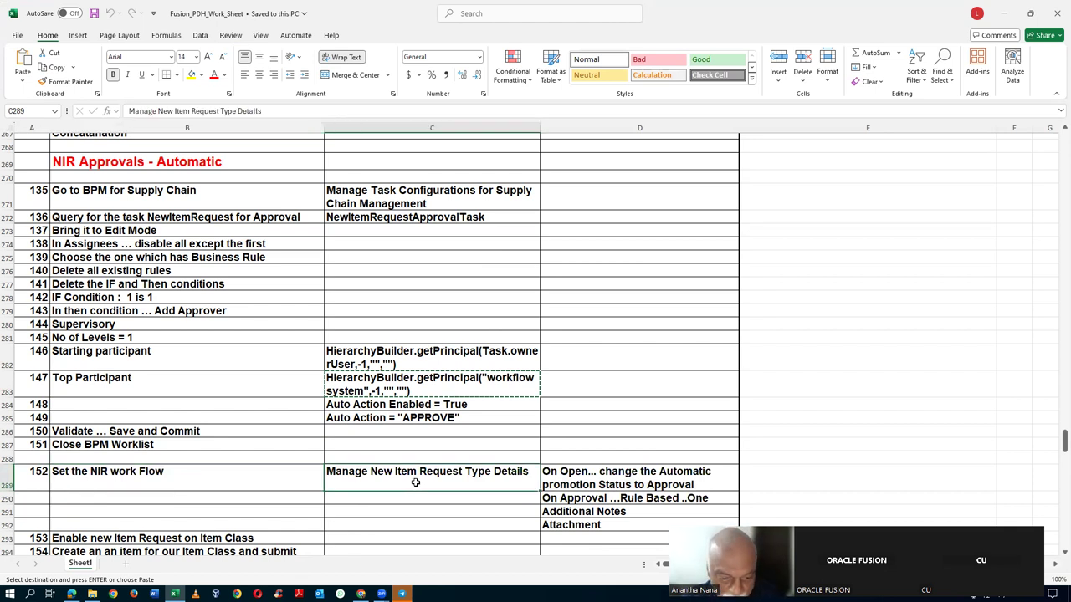
key("ctrl+c")
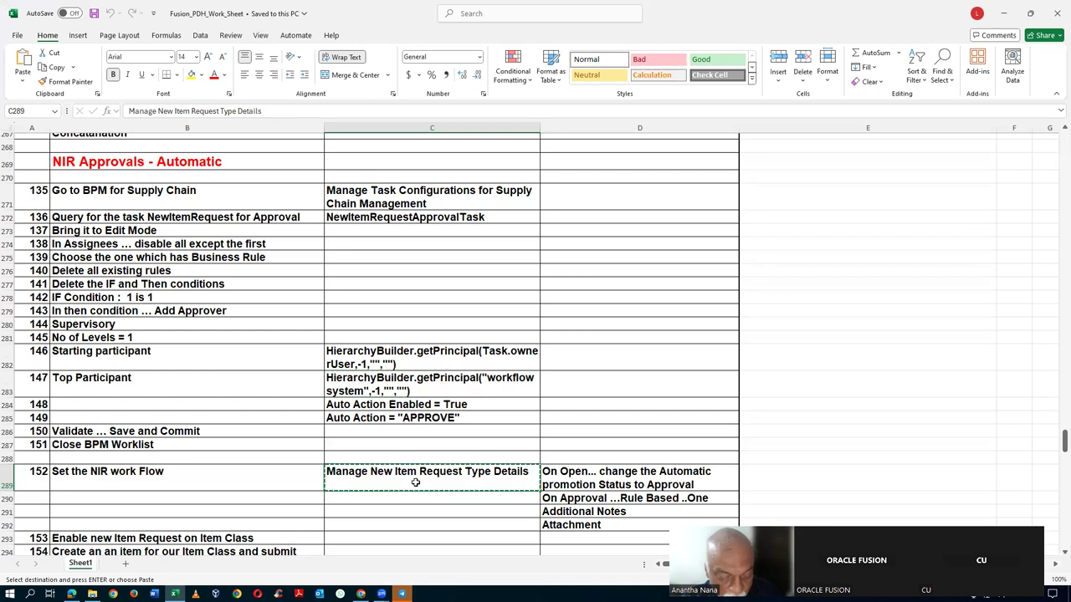
key("alt+Tab")
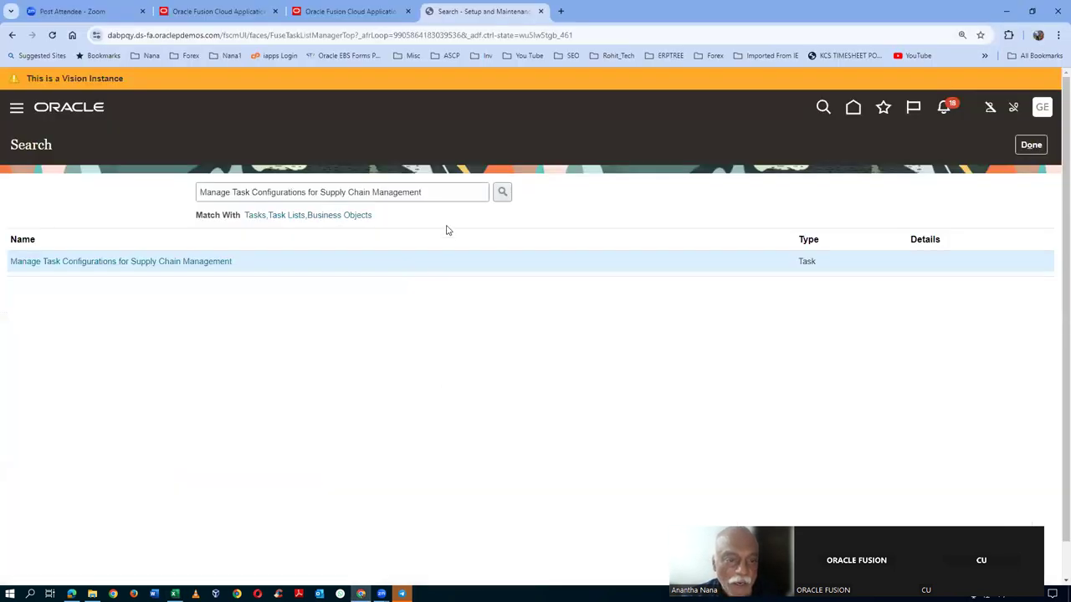
- Search for the pasted task name and open Manage New Item Request Type Details
triple_click(435, 196)
key("ctrl+v")
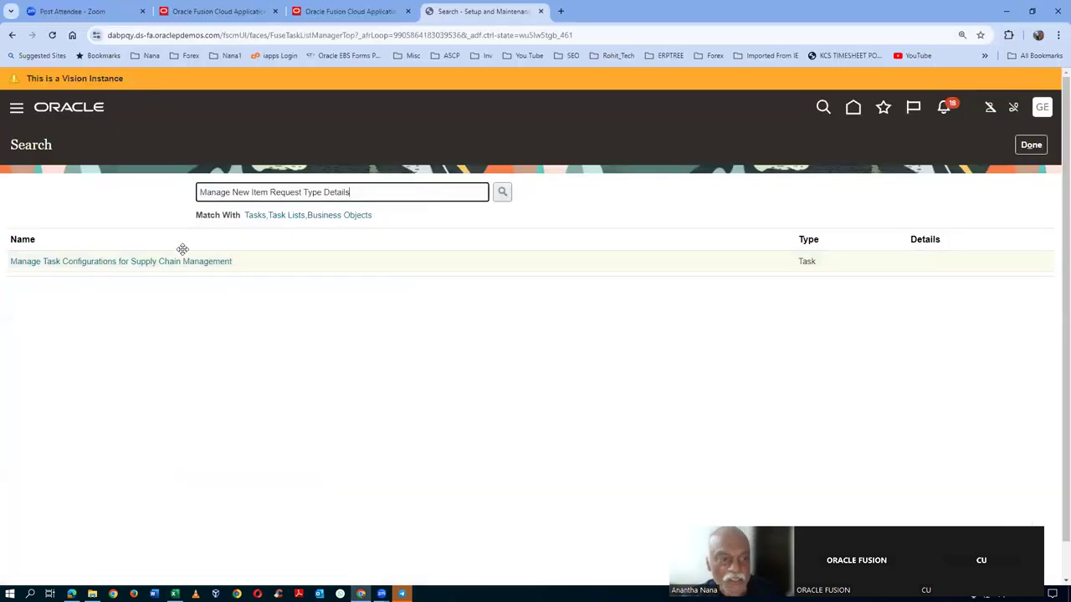
key("Return")
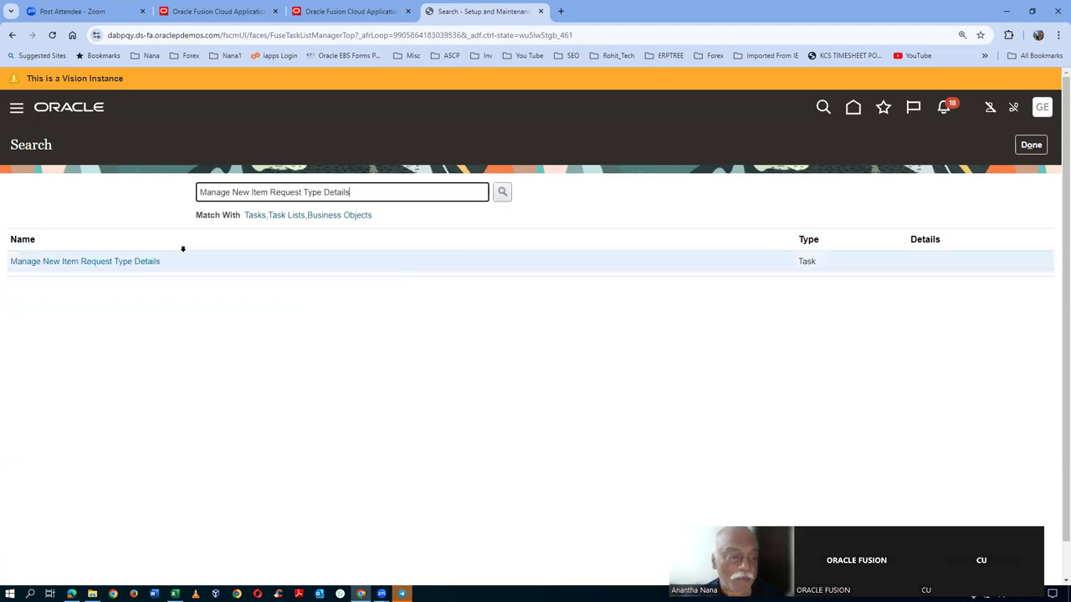
left_click(66, 261)
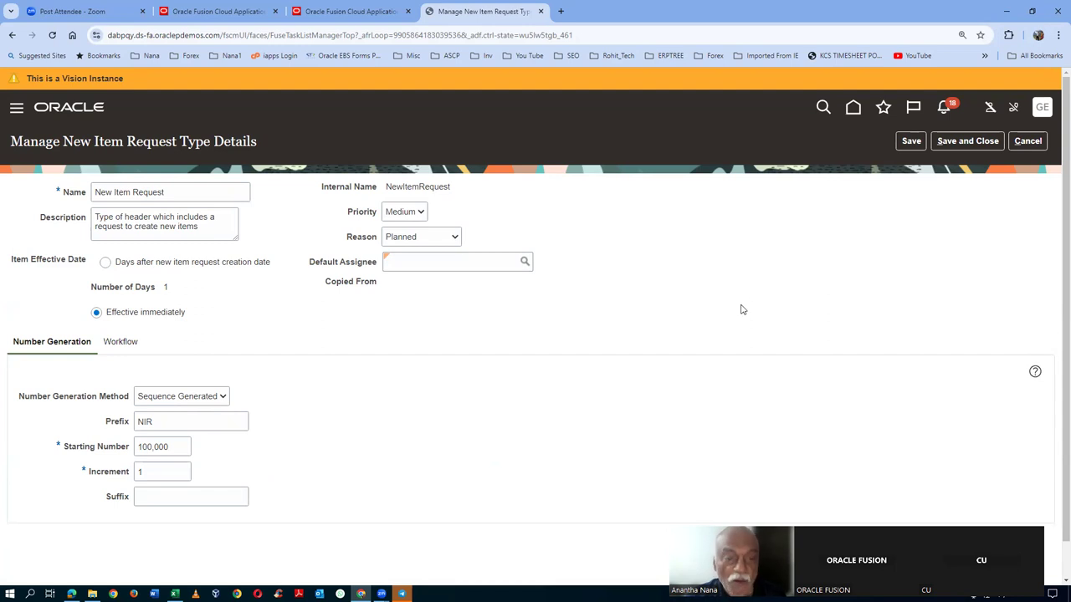
- Duplicate the current browser tab
key("alt+Tab")
key("alt+Tab")
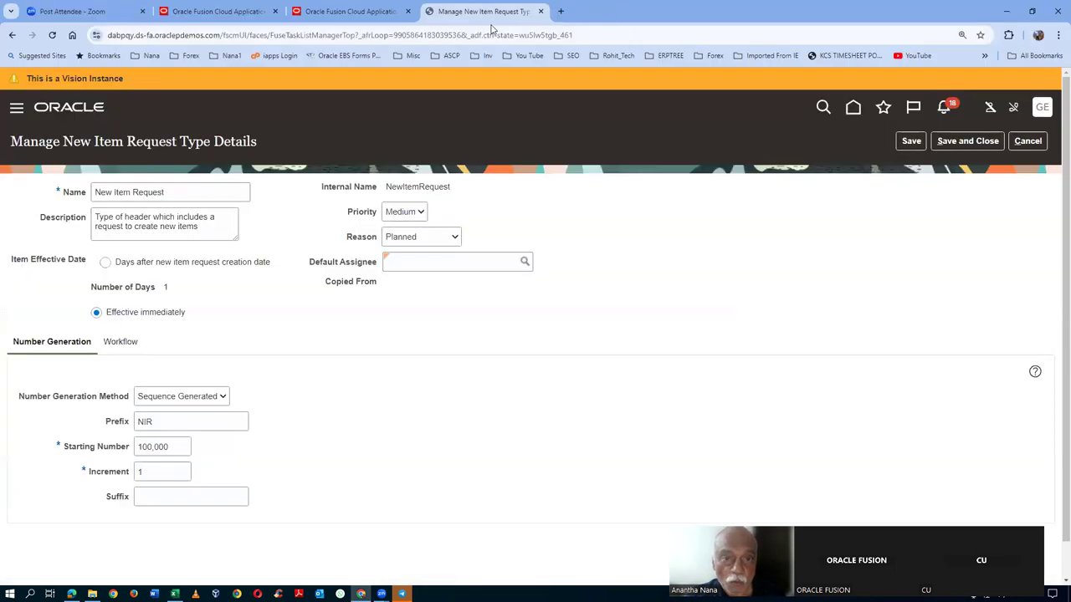
right_click(490, 15)
left_click(529, 113)
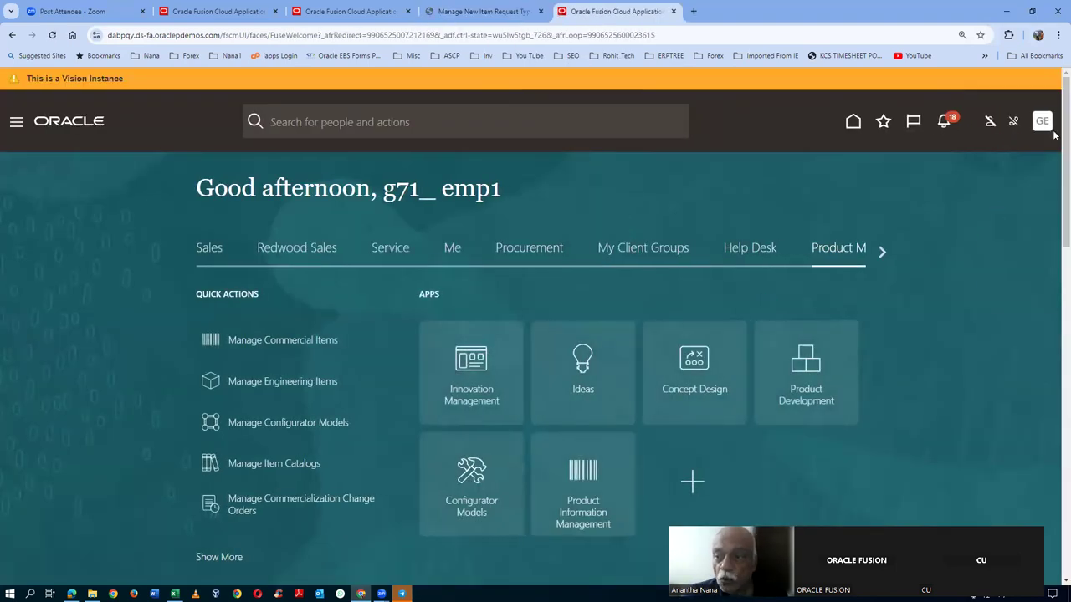
- From Setup and Maintenance, search tasks for 'man' and open Manage Users
left_click(1041, 121)
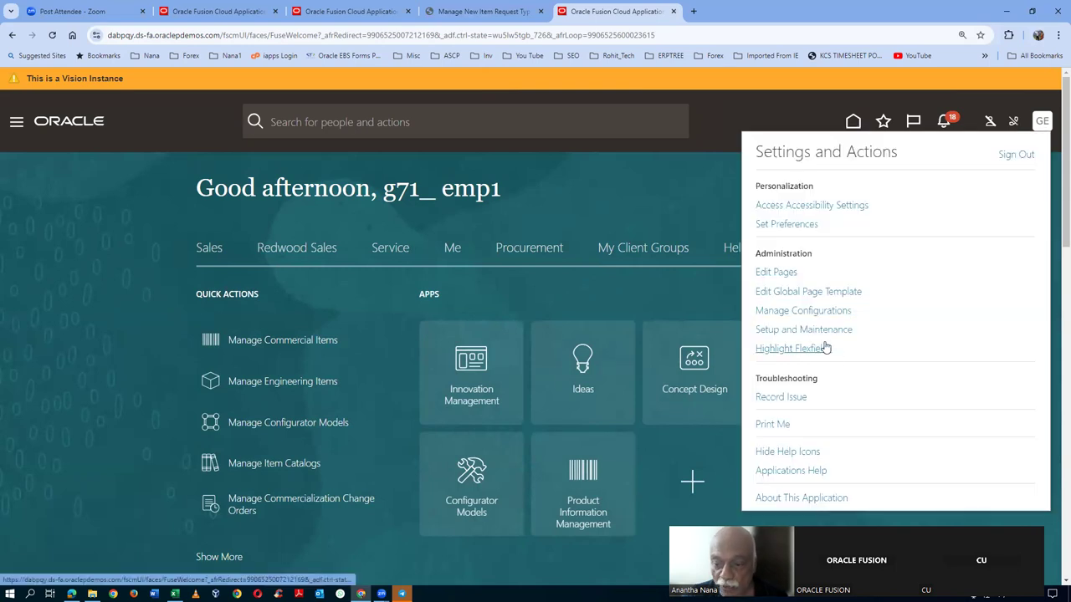
left_click(804, 330)
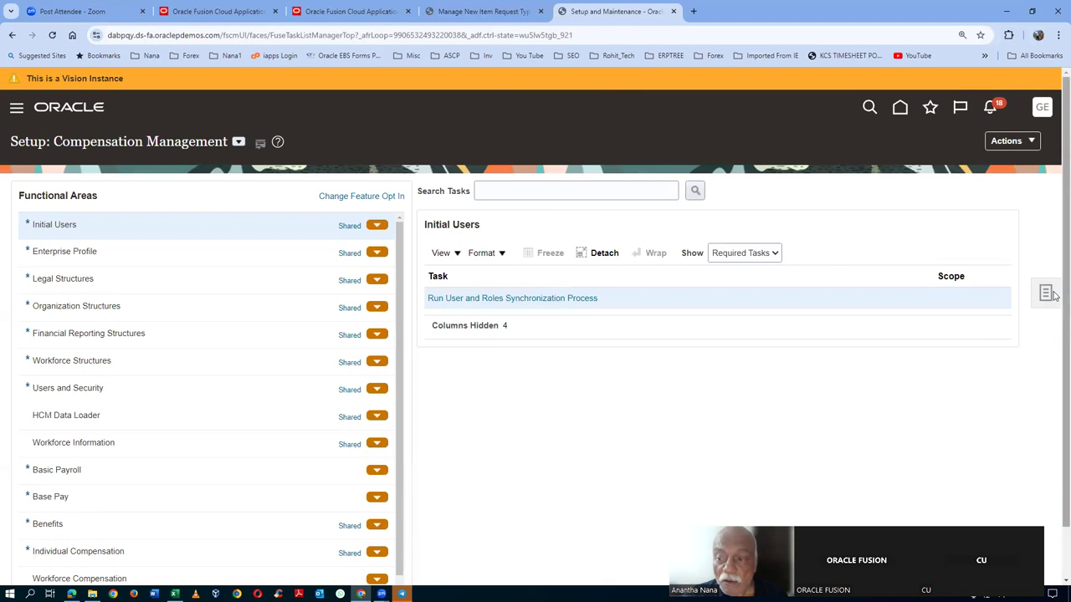
left_click(1047, 293)
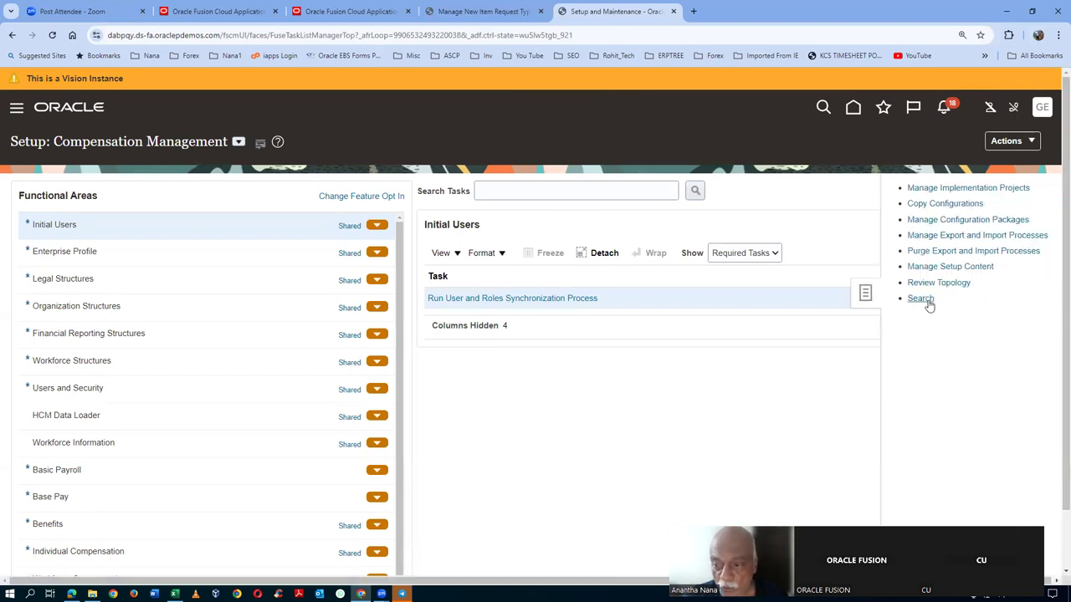
left_click(920, 298)
type("man%users%")
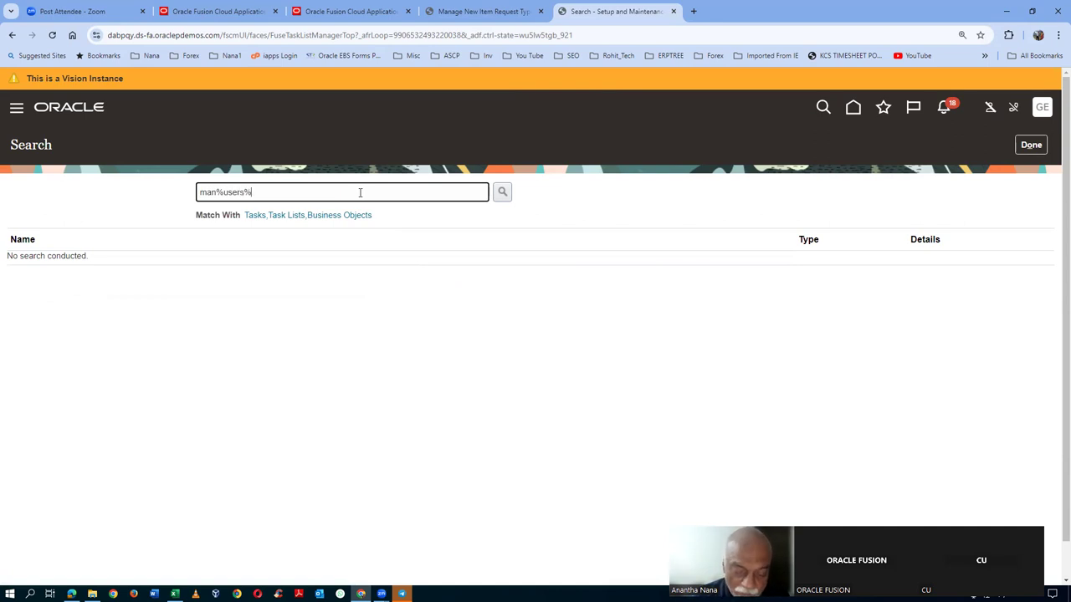
key("Return")
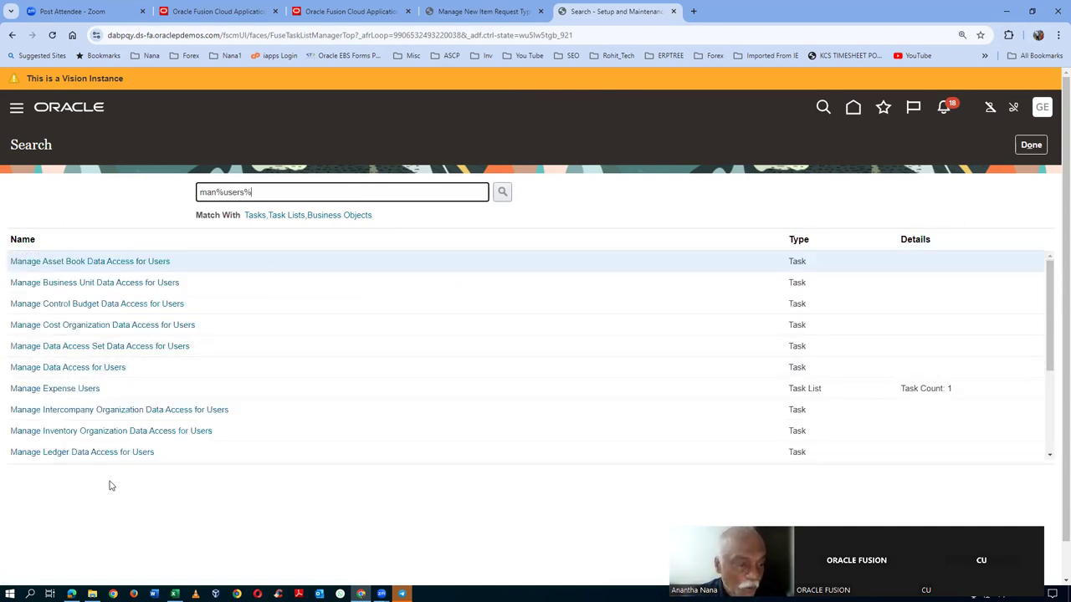
scroll(83, 441, "down", 3)
left_click(62, 452)
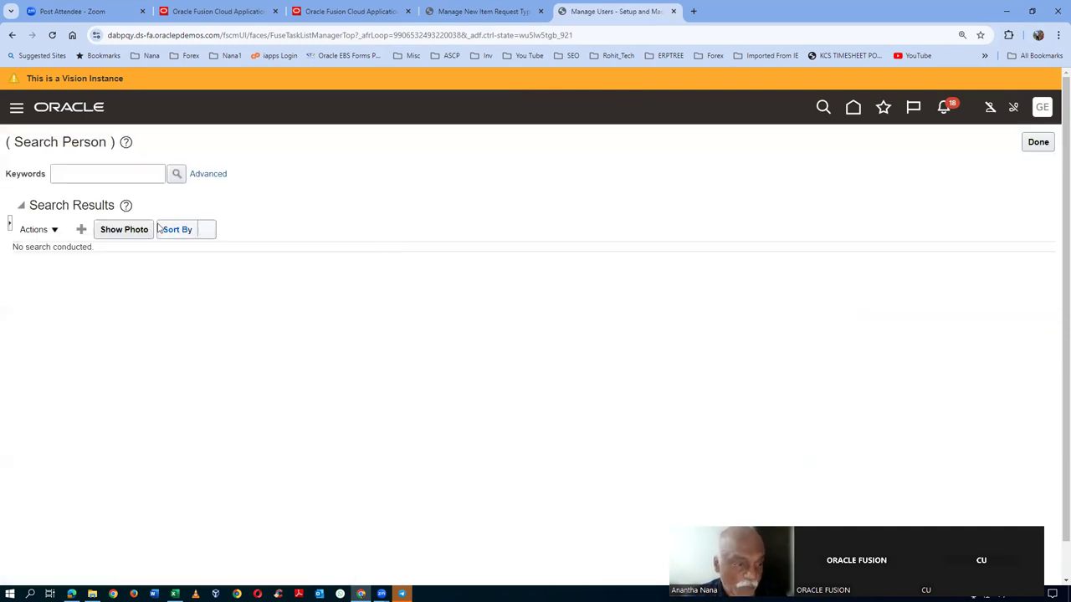
- Start a new user and enter its last name
left_click(81, 230)
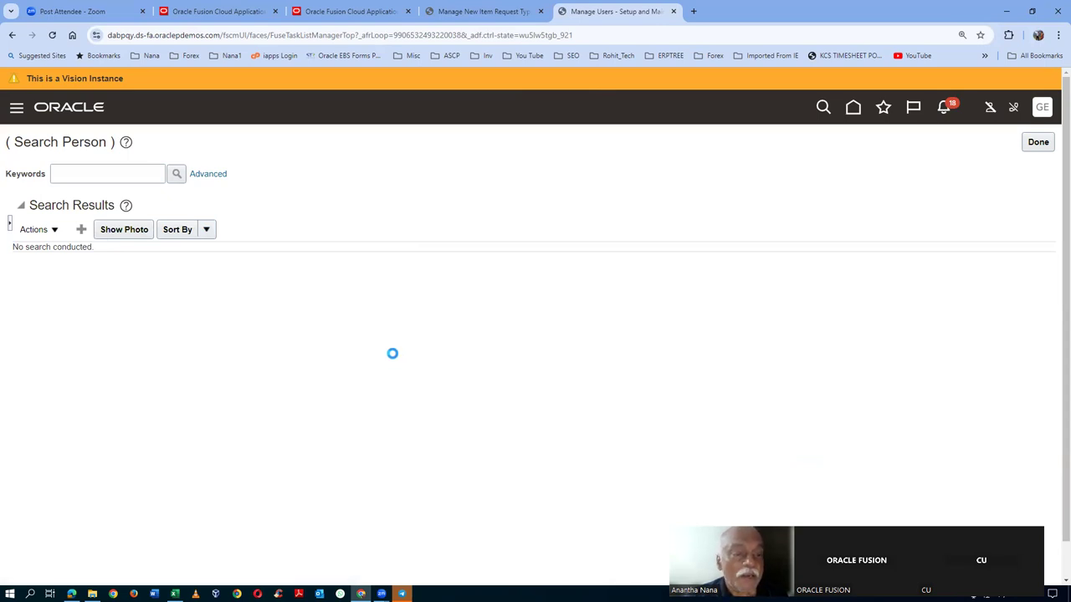
left_click(170, 228)
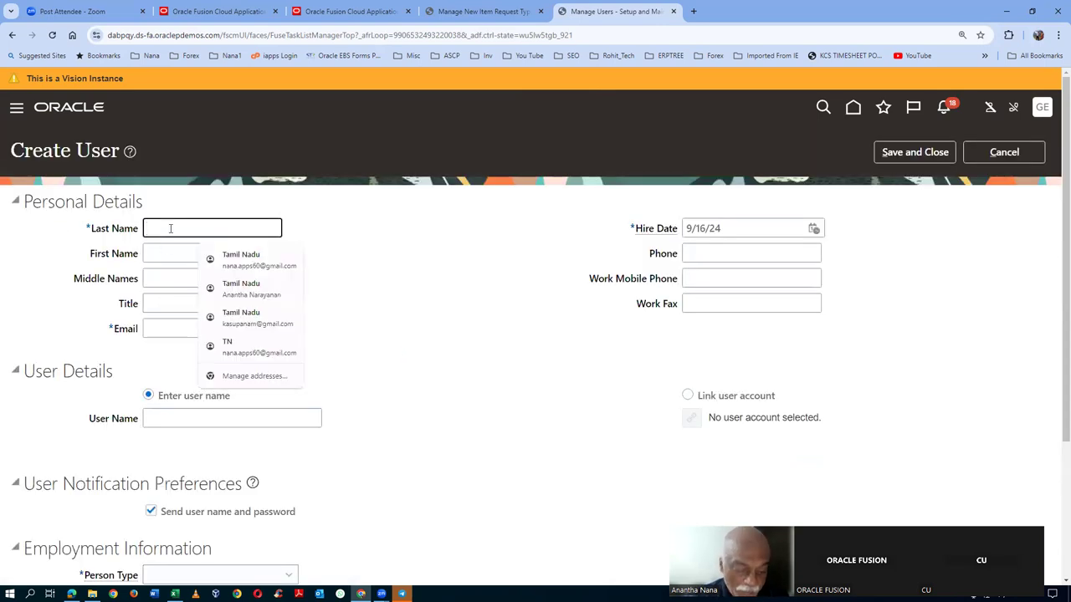
type("emp2")
key("Tab")
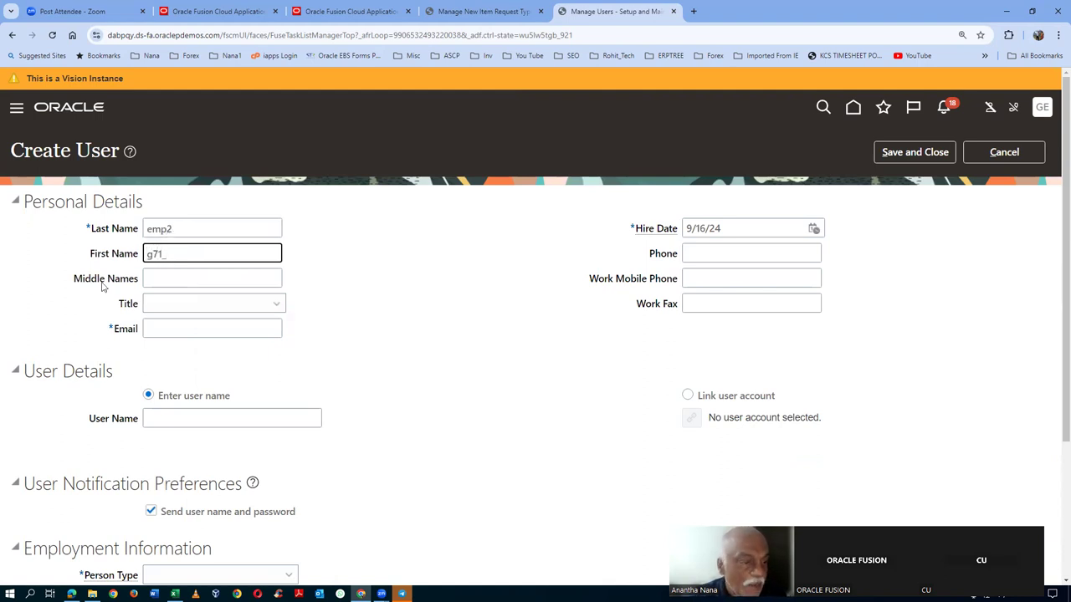
- Enter the new user's e-mail address and move to the User Name field
left_click(184, 332)
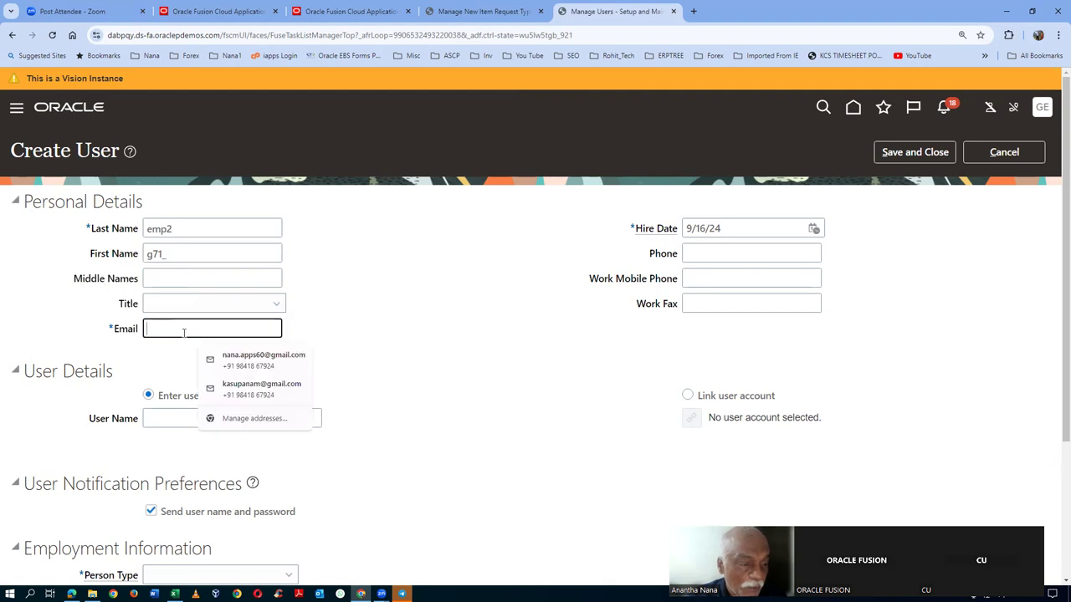
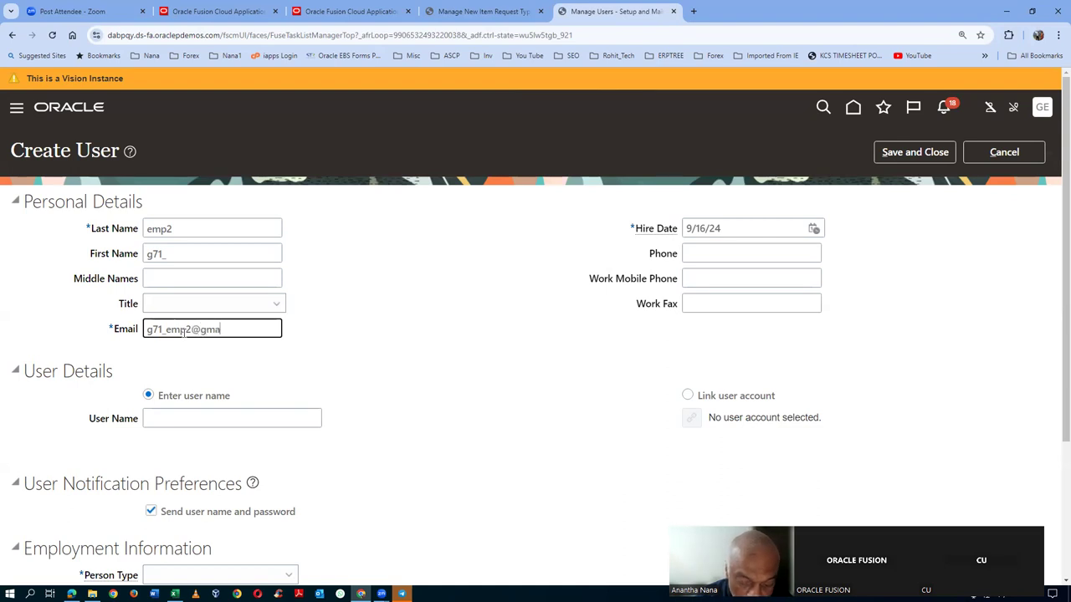
key("Tab")
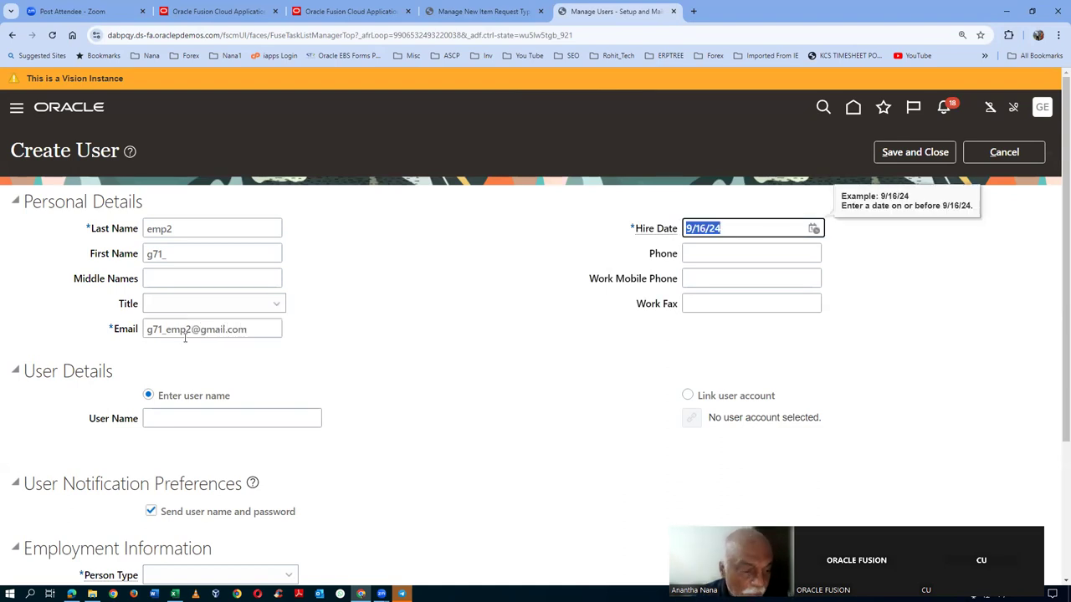
left_click(177, 415)
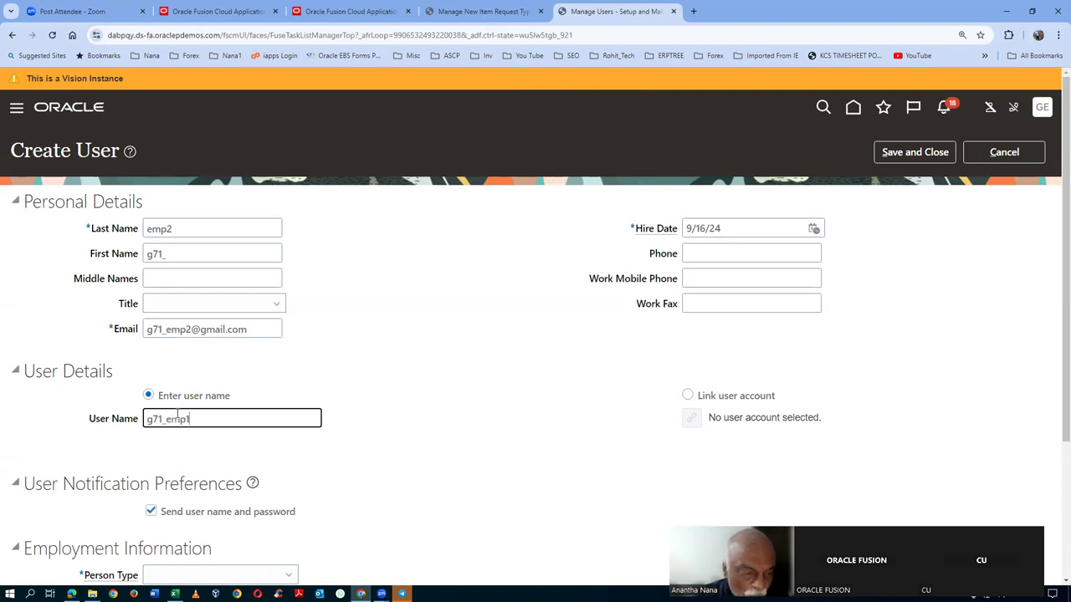
scroll(241, 409, "down", 2)
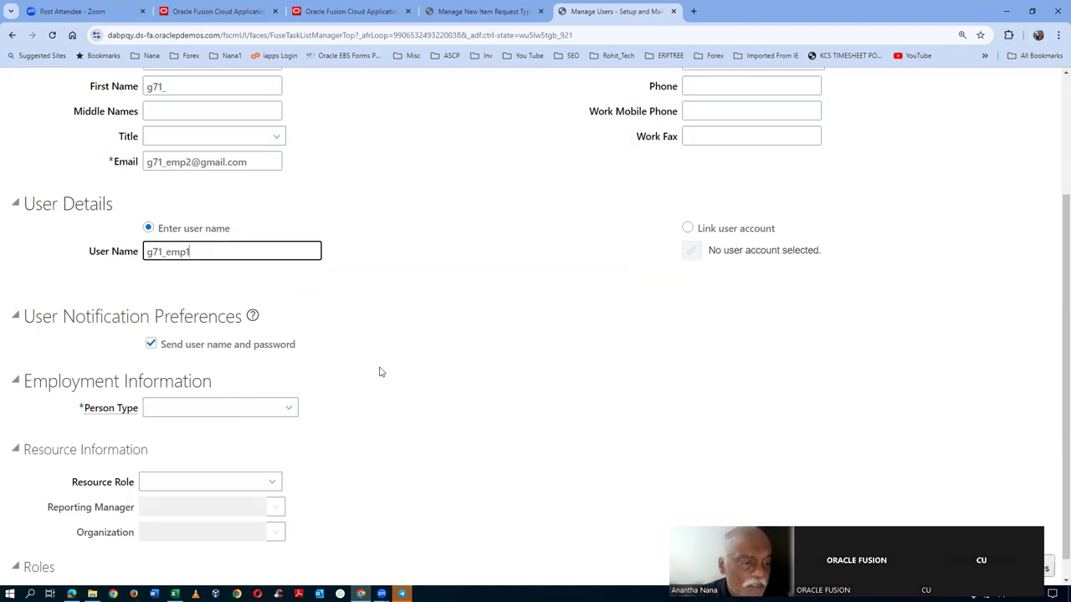
key("alt+Tab")
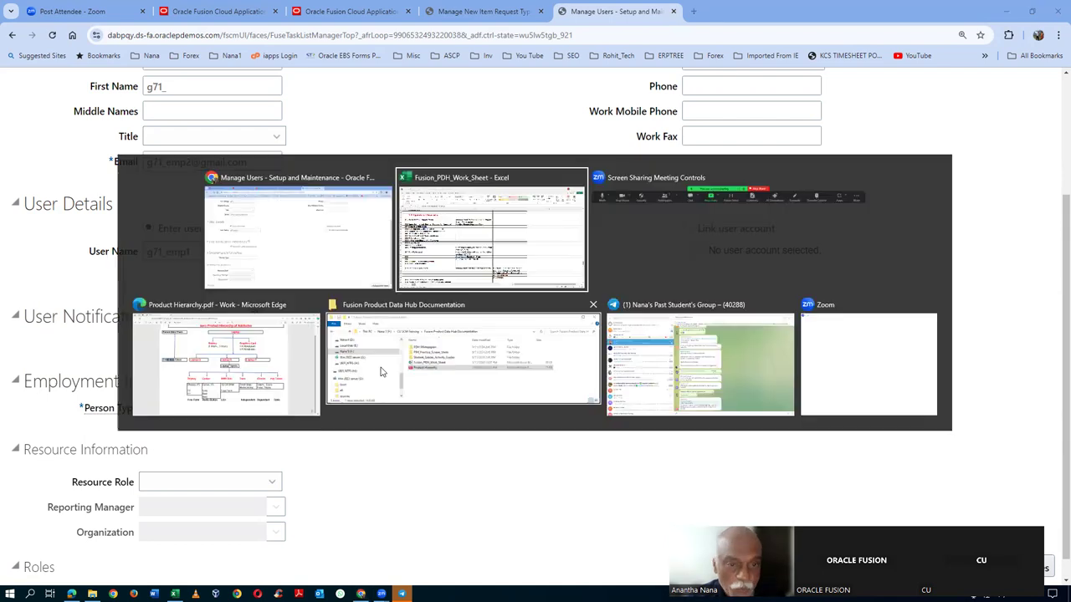
- Open 03_Vision_Enterprise_Structure.pdf from the Additional_Docs_Records_4 folder under CU SCM Training
key("Tab")
key("Tab")
key("Tab")
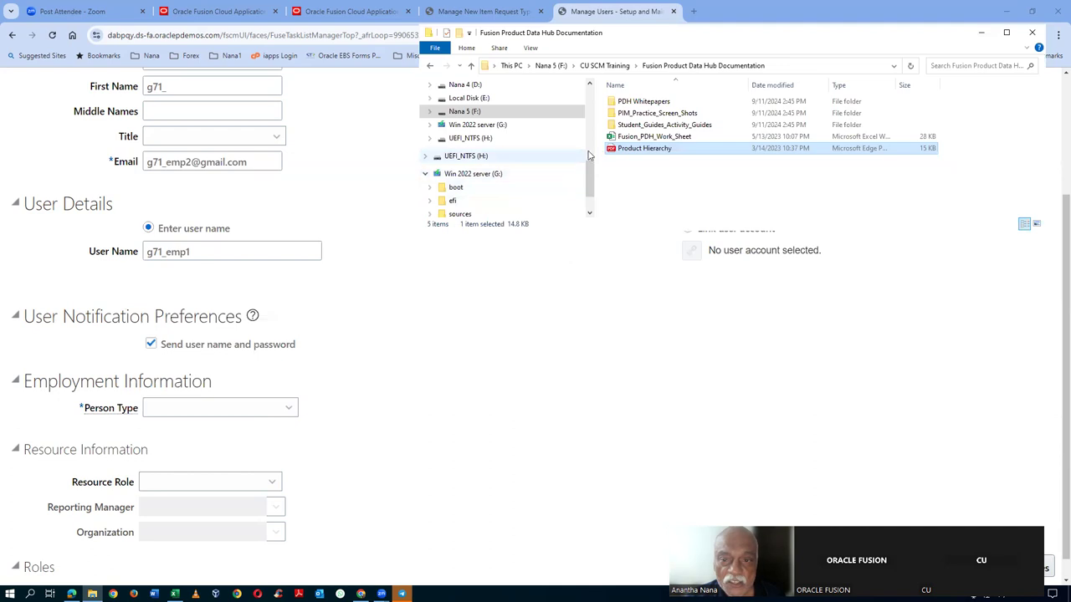
left_click(604, 66)
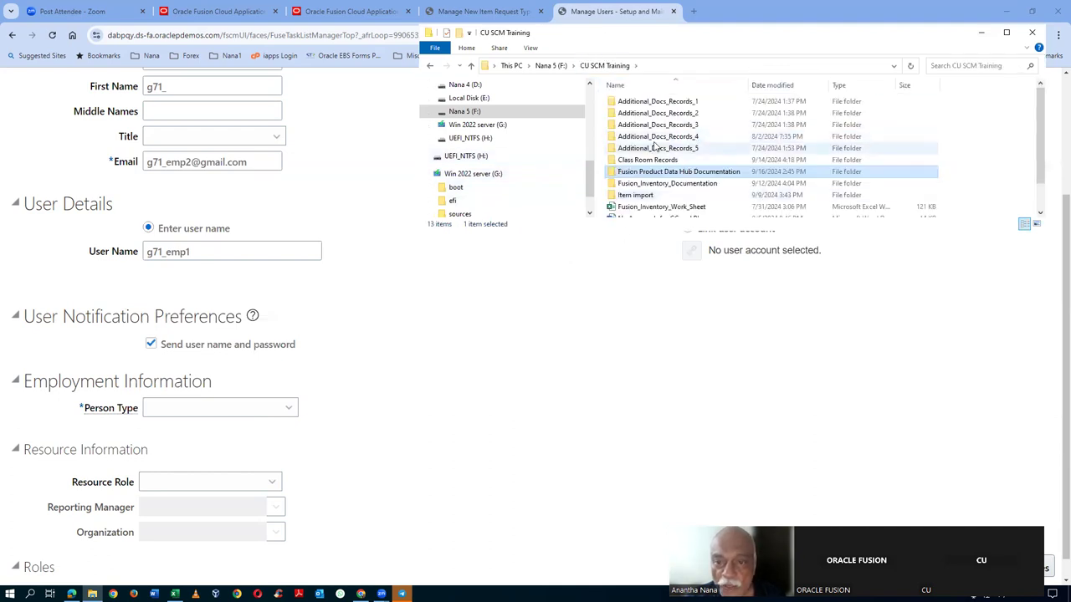
double_click(696, 138)
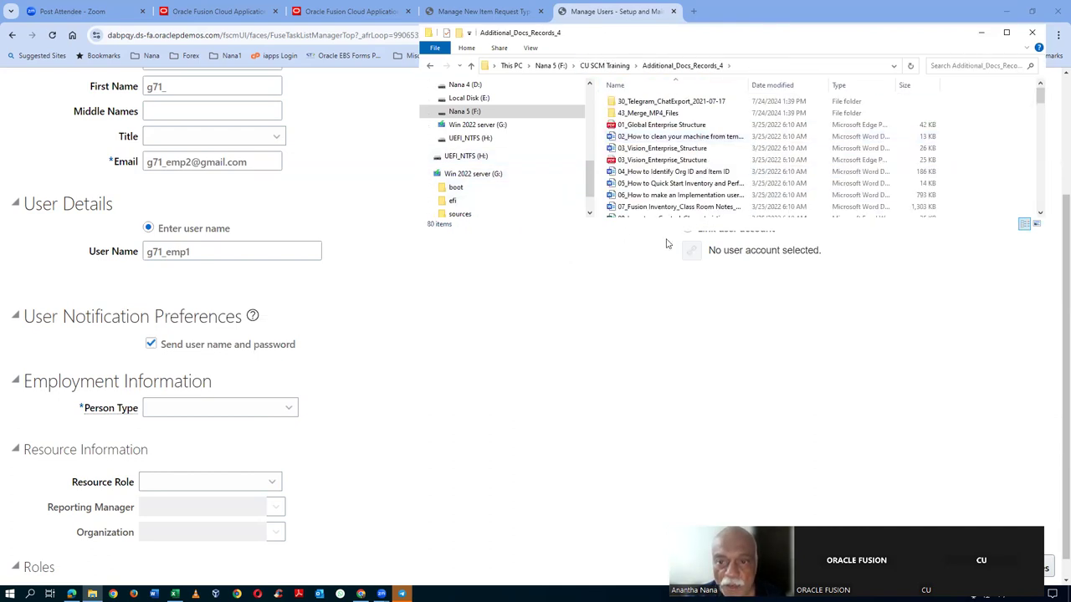
left_click(660, 159)
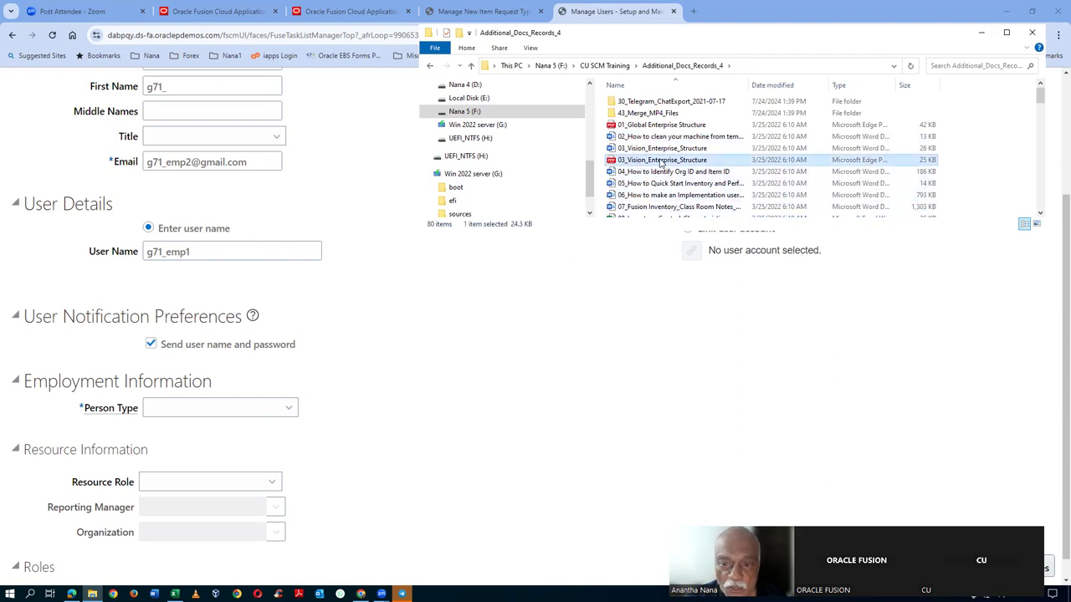
double_click(660, 160)
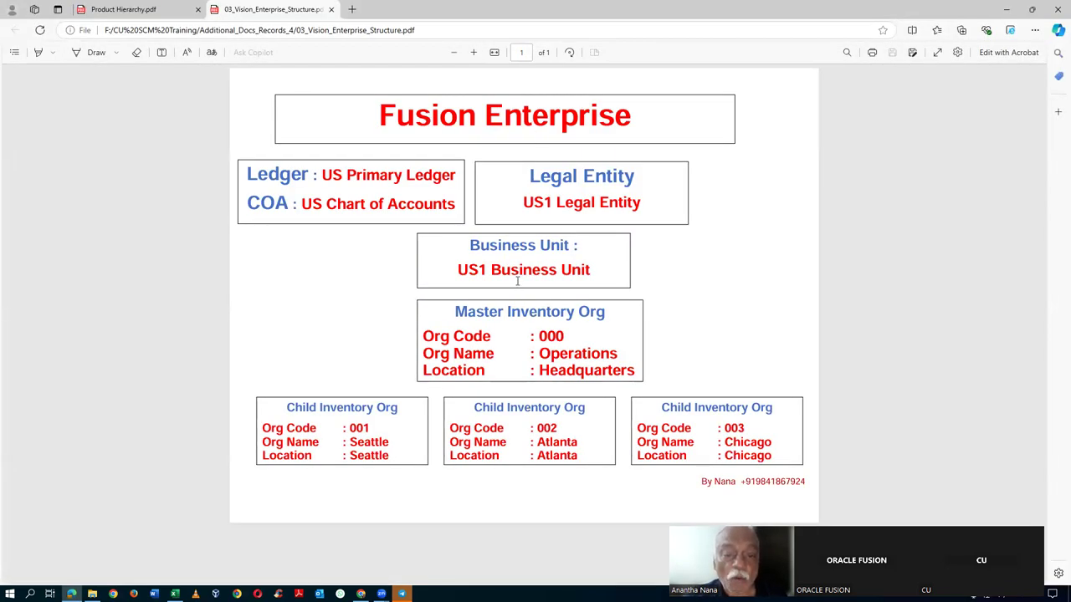
left_click_drag(494, 308, 574, 370)
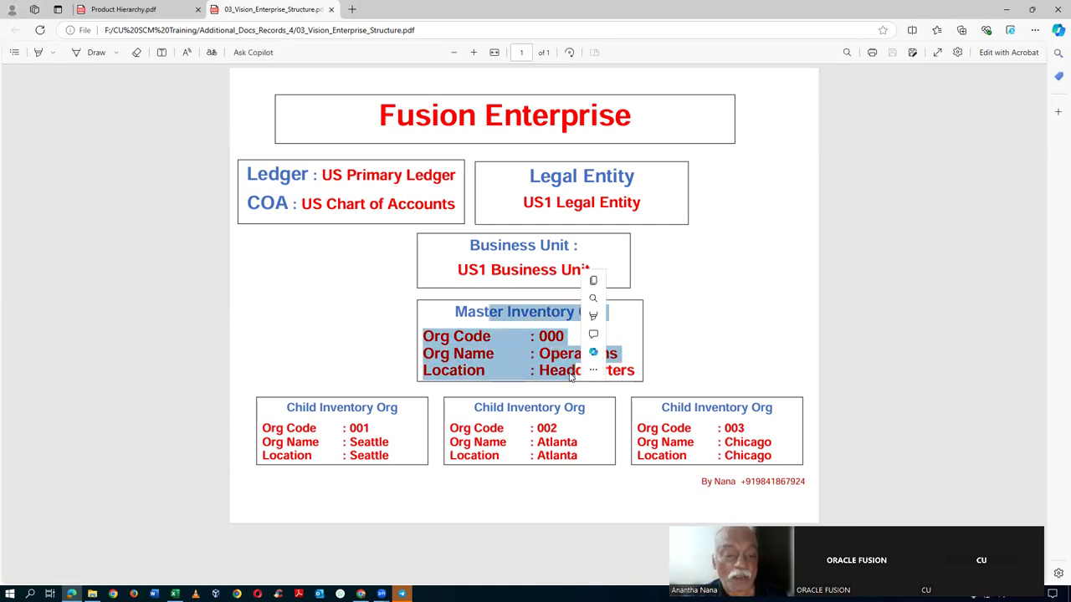
left_click_drag(297, 408, 372, 455)
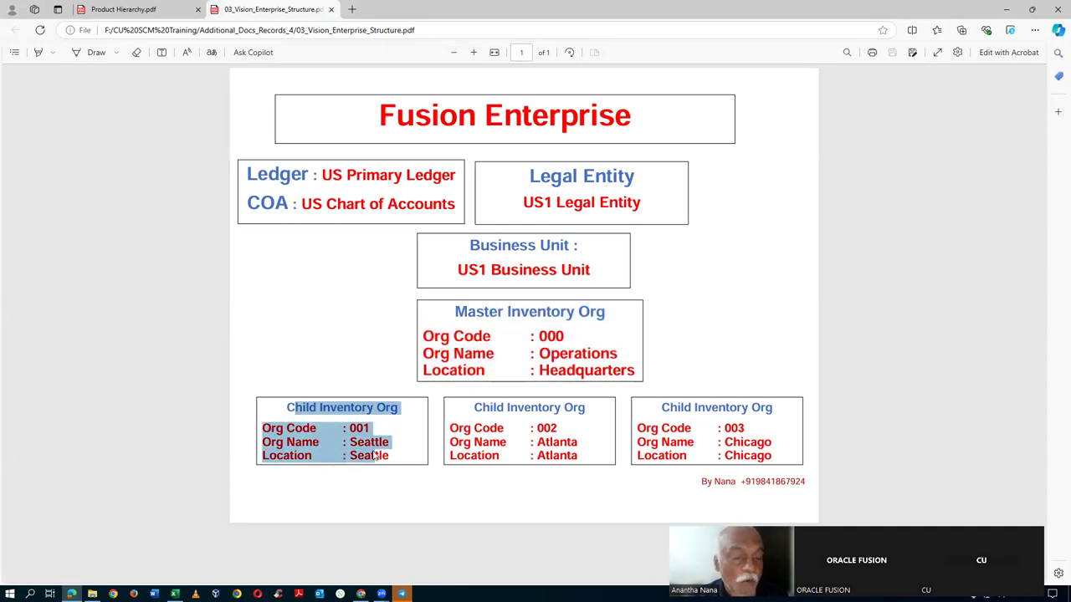
left_click(394, 433)
key("Escape")
left_click(485, 321)
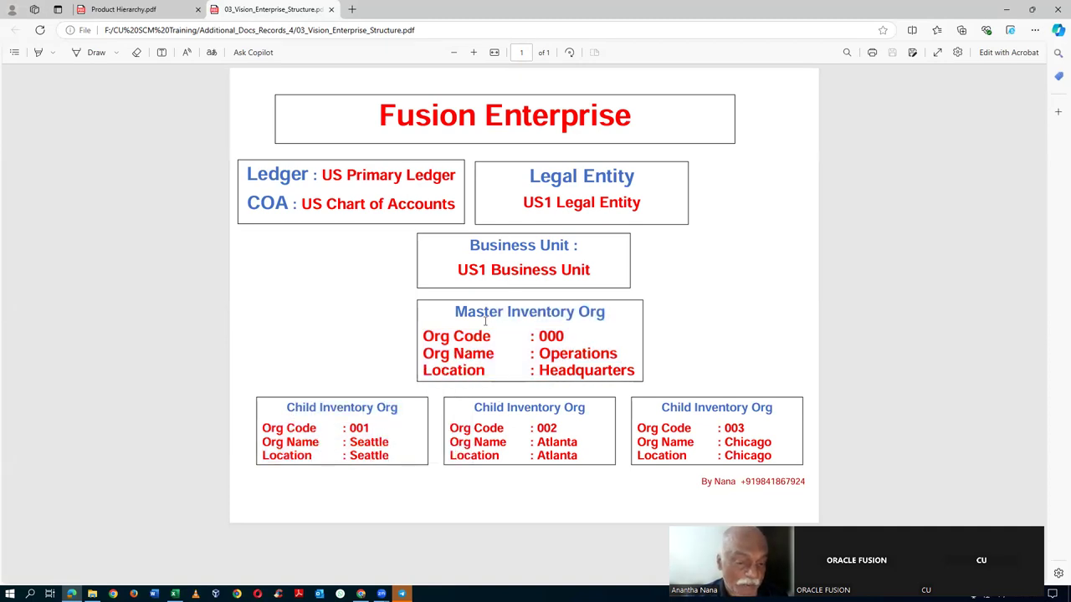
left_click_drag(480, 315, 566, 368)
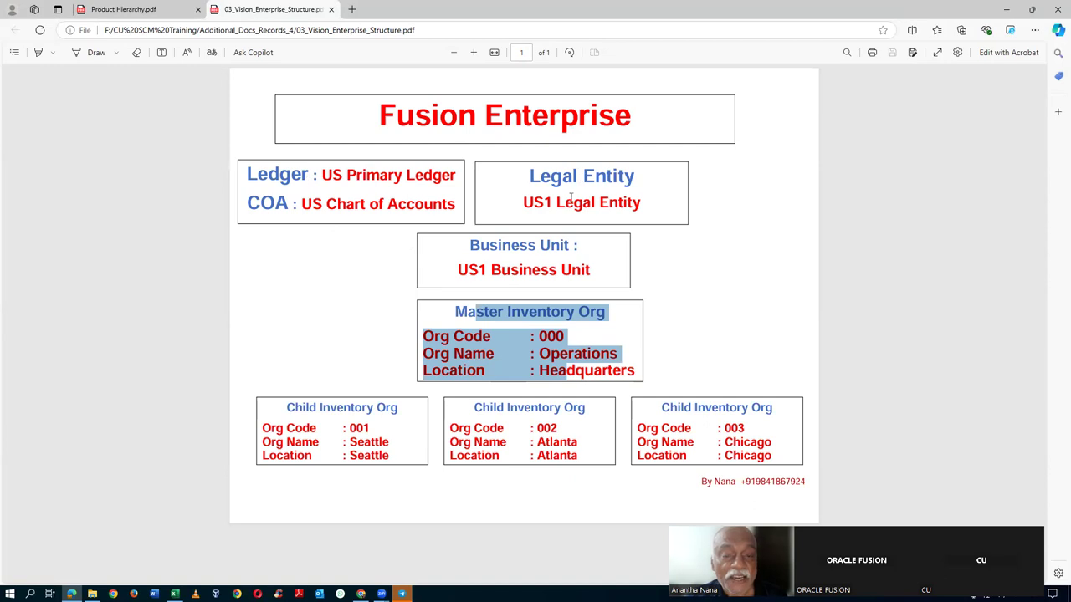
left_click(540, 271)
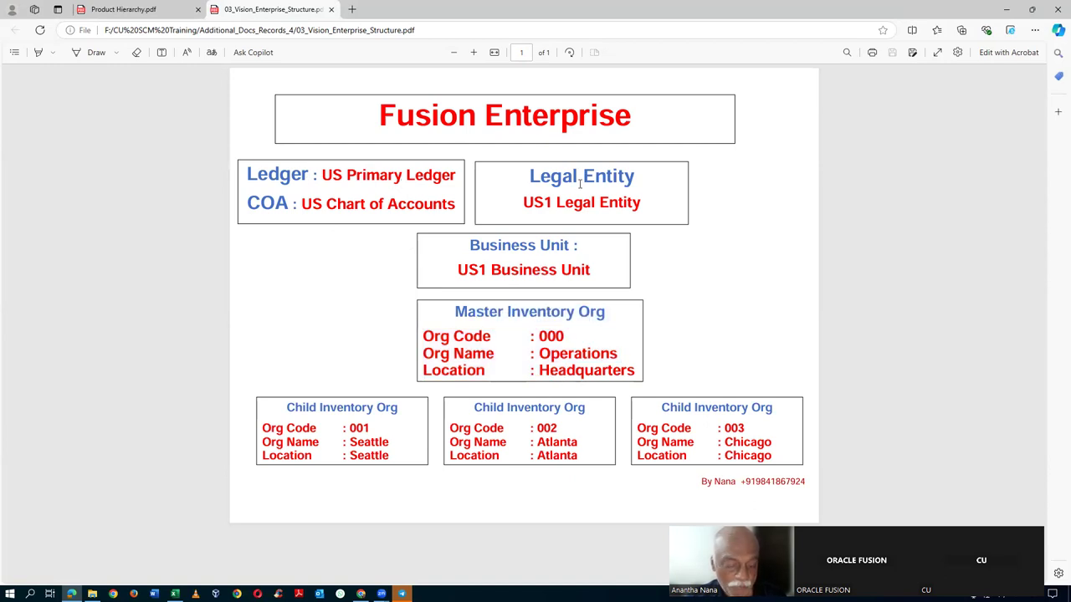
key("alt+Tab")
- Set Person Type to Employee and look up the US1 legal entity and business unit names in the PDF
key("Tab")
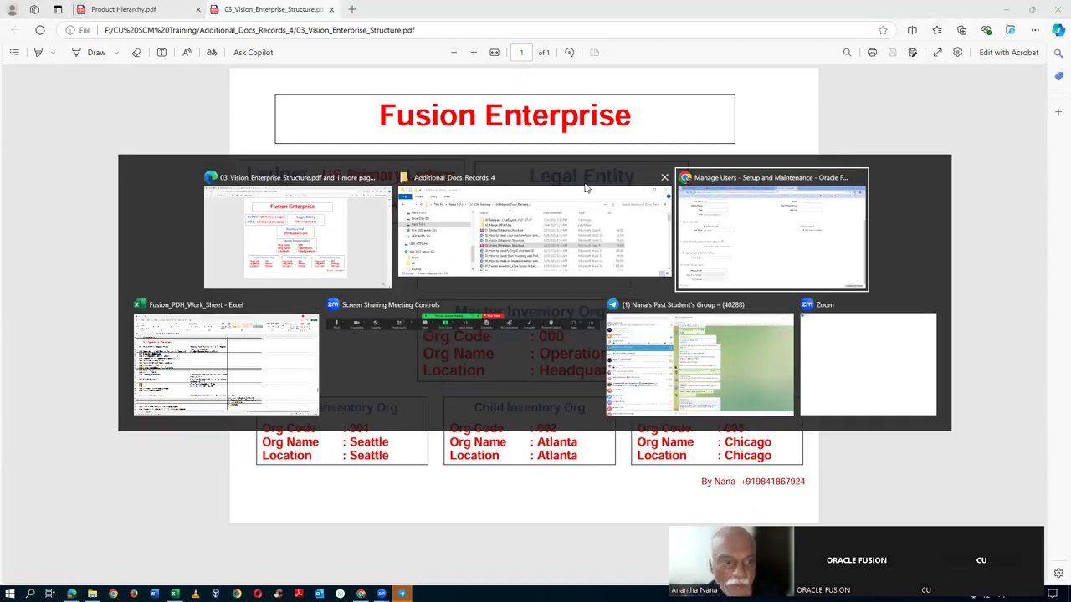
left_click(172, 410)
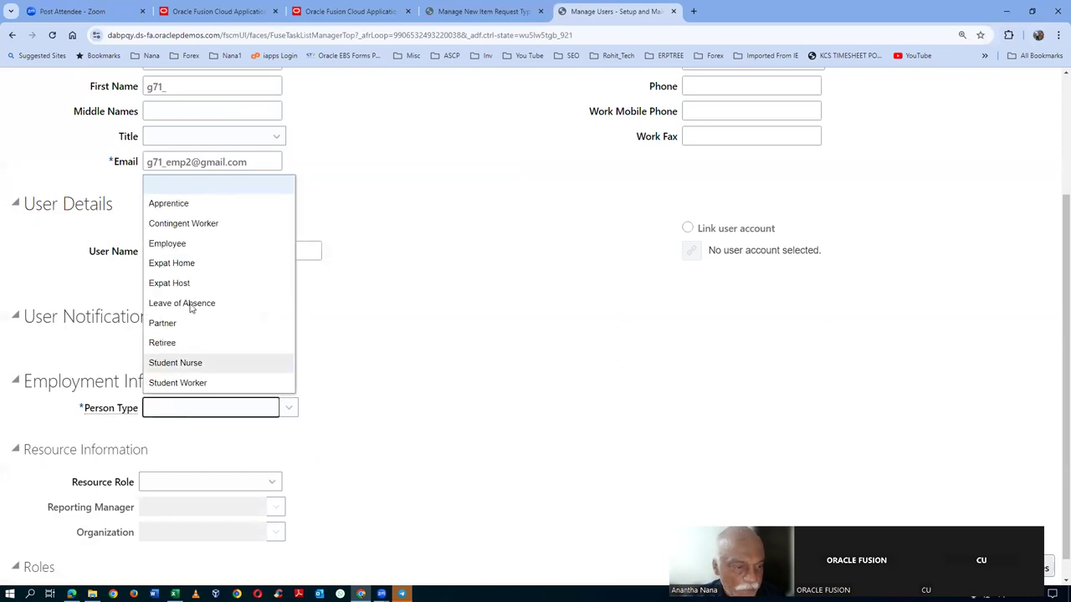
left_click(172, 243)
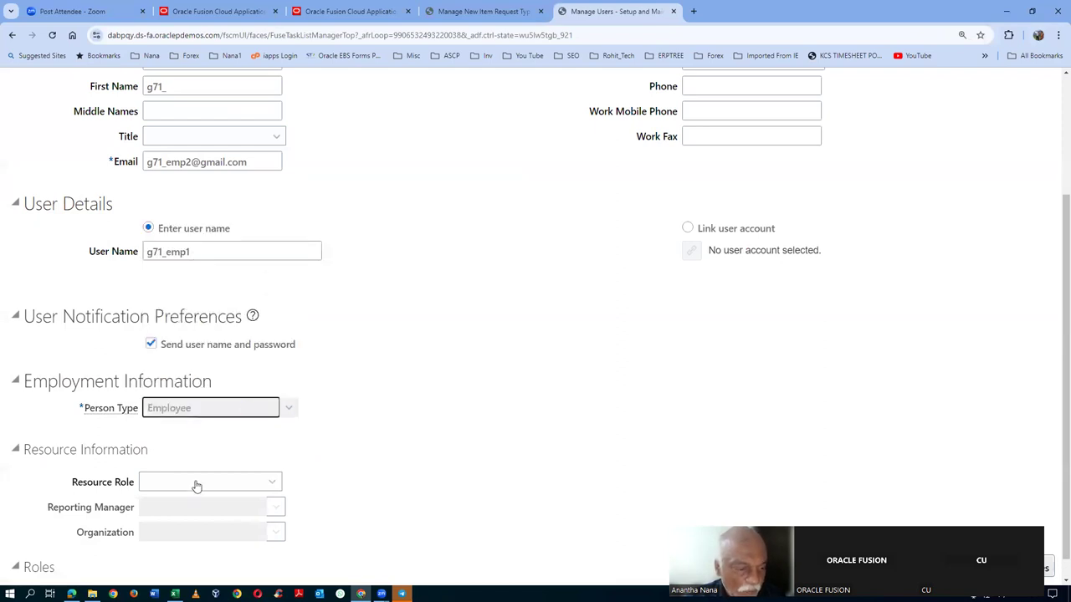
left_click(197, 442)
key("alt+Tab")
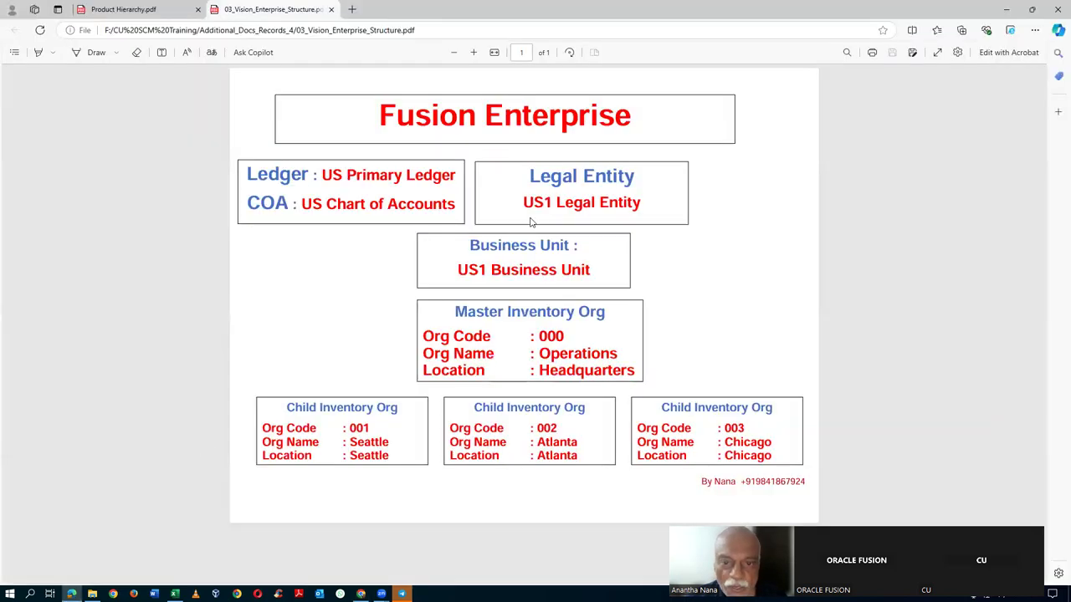
left_click_drag(522, 204, 610, 204)
left_click_drag(454, 269, 612, 282)
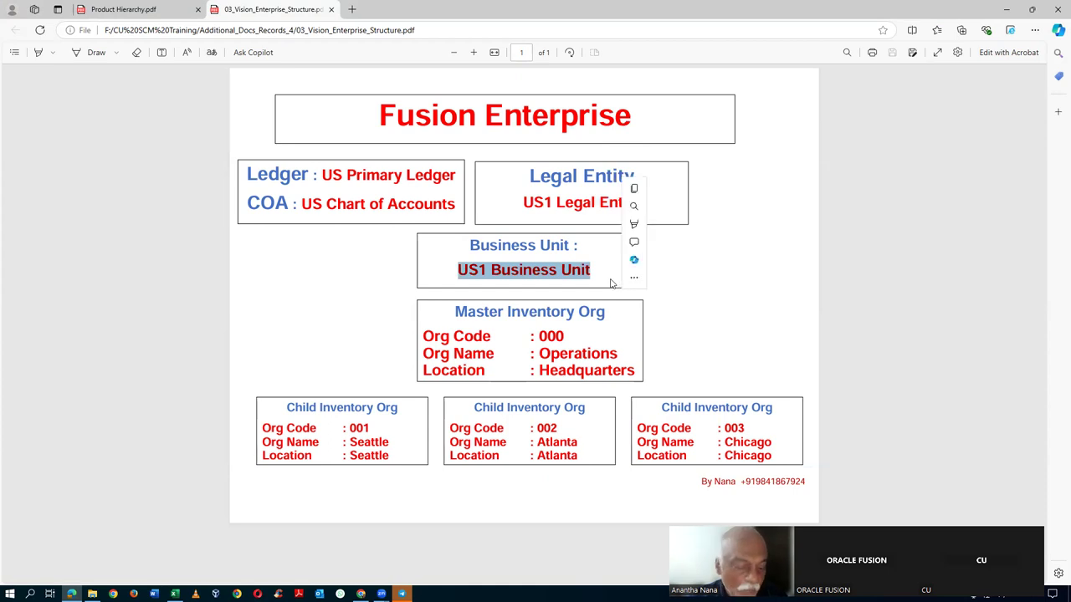
key("ctrl+c")
key("alt+Tab")
- Set Legal Employer to US1 Legal Entity and Business Unit to US1 Business Unit
type("US1")
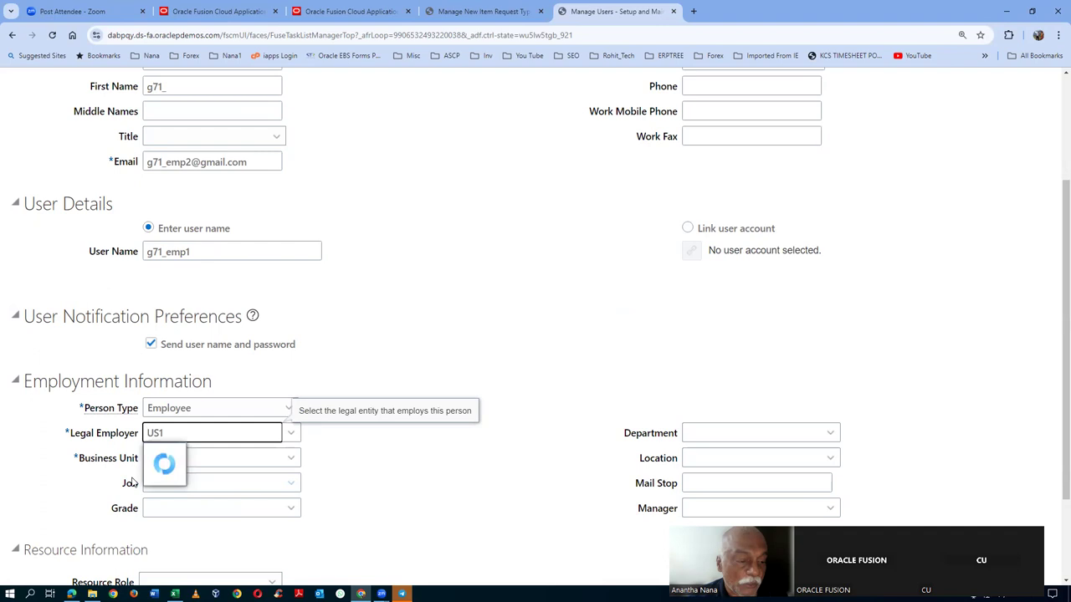
left_click(177, 456)
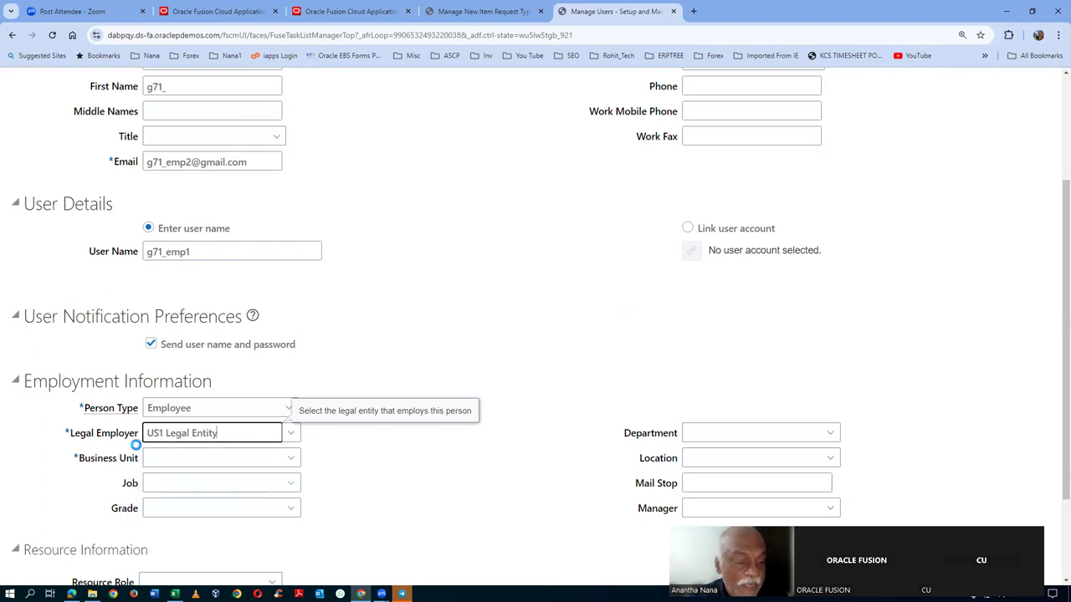
left_click(209, 459)
type("US1")
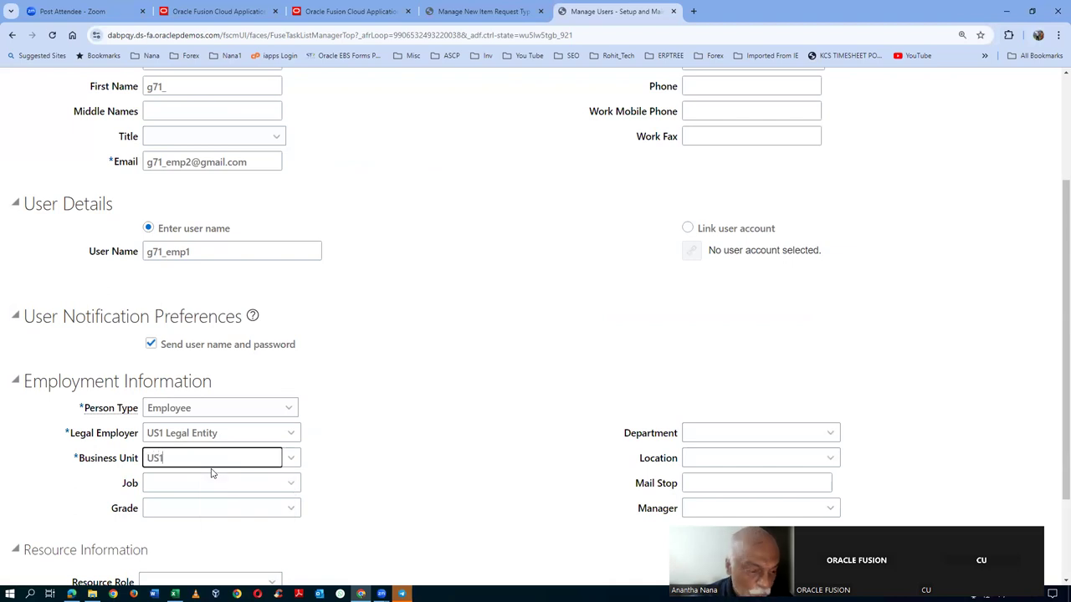
left_click(210, 479)
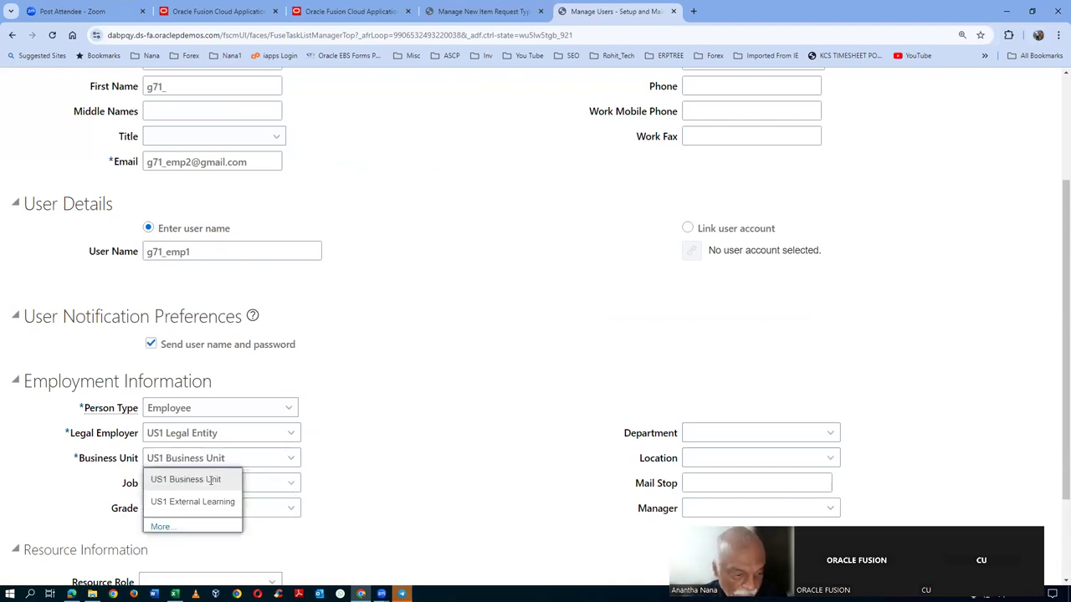
left_click(208, 482)
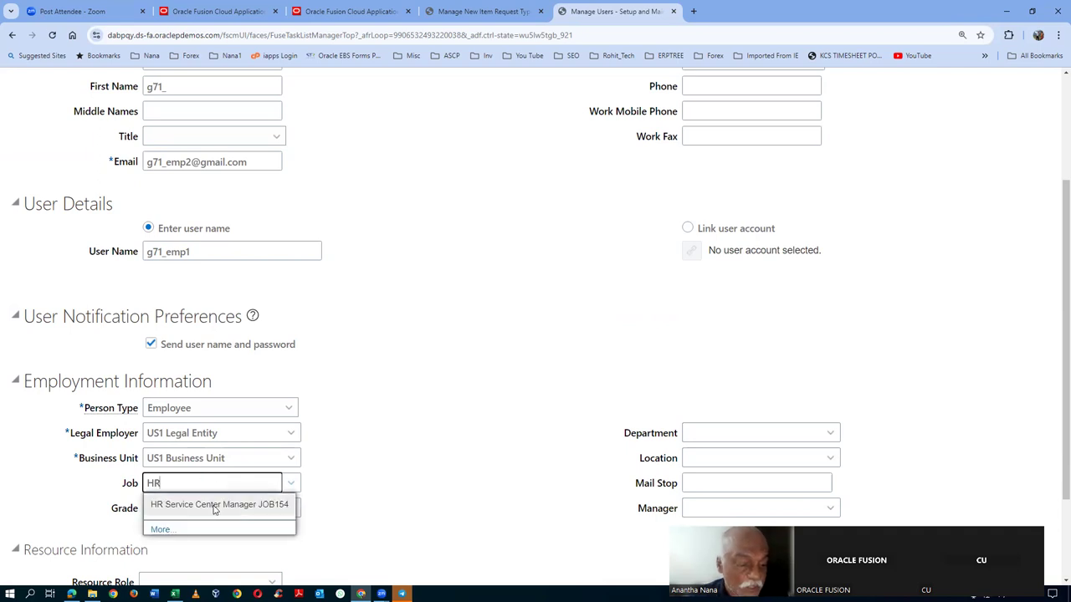
- Set the job to HR Service Center Manager and save the user
left_click(214, 505)
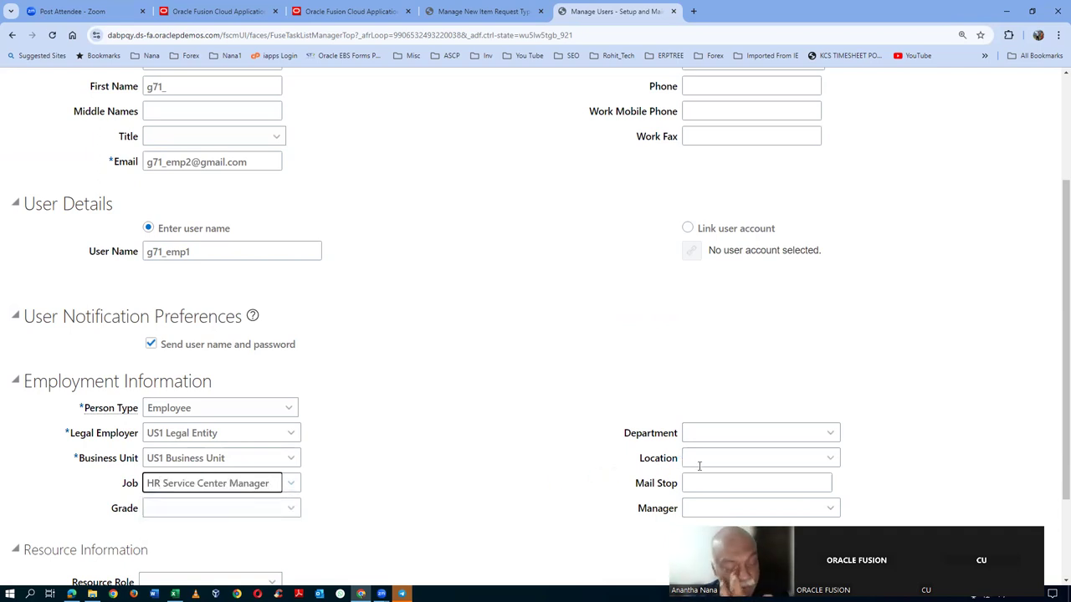
scroll(517, 416, "up", 2)
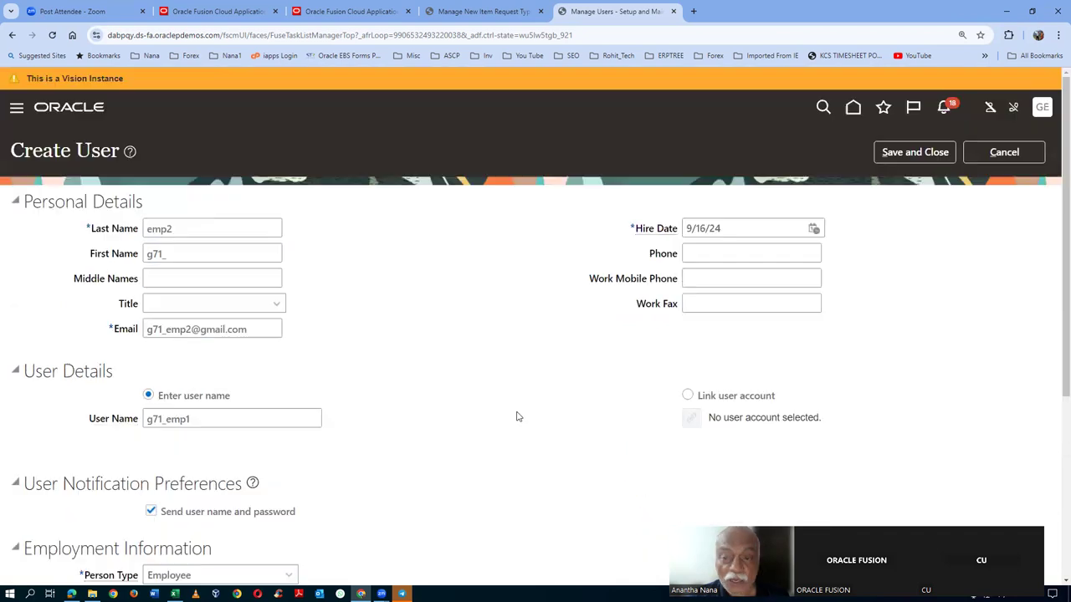
left_click(915, 152)
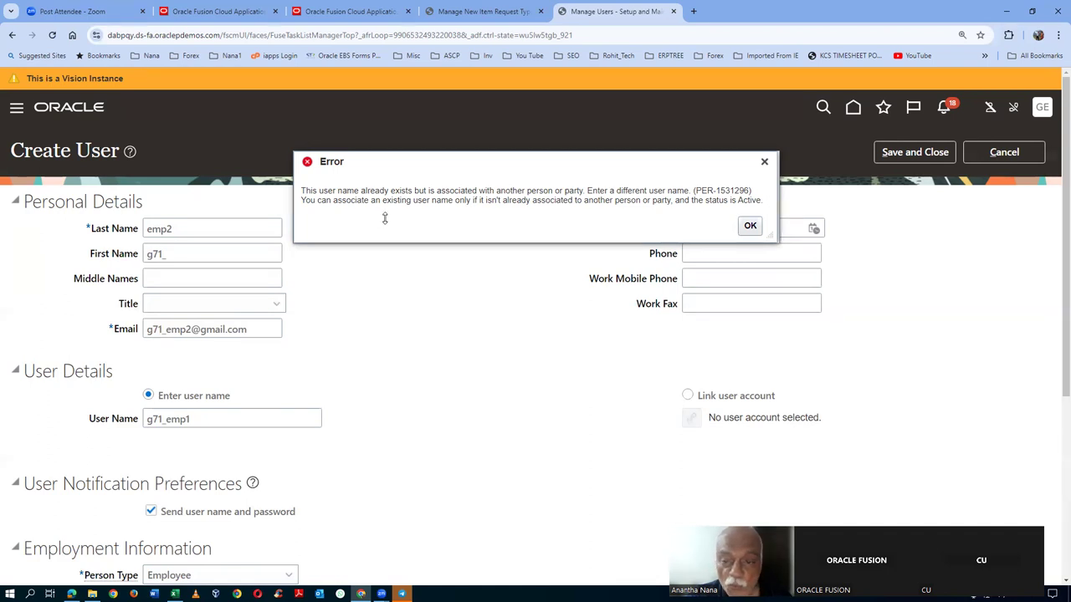
- Dismiss the duplicate user name error, remove the extra 2 from the last name, end the user name with 2, and save
left_click(764, 163)
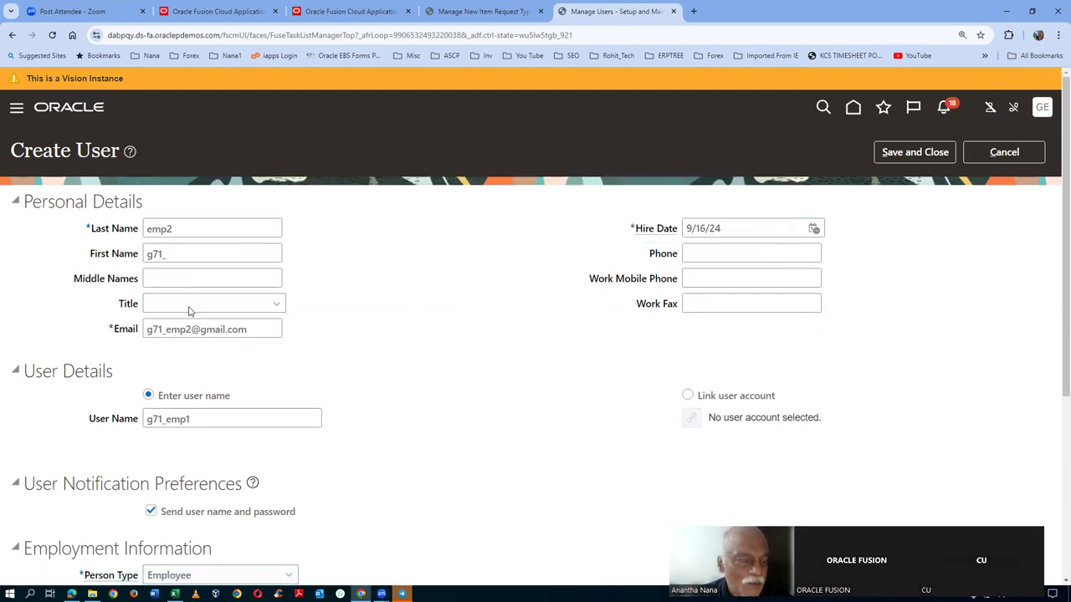
left_click(196, 233)
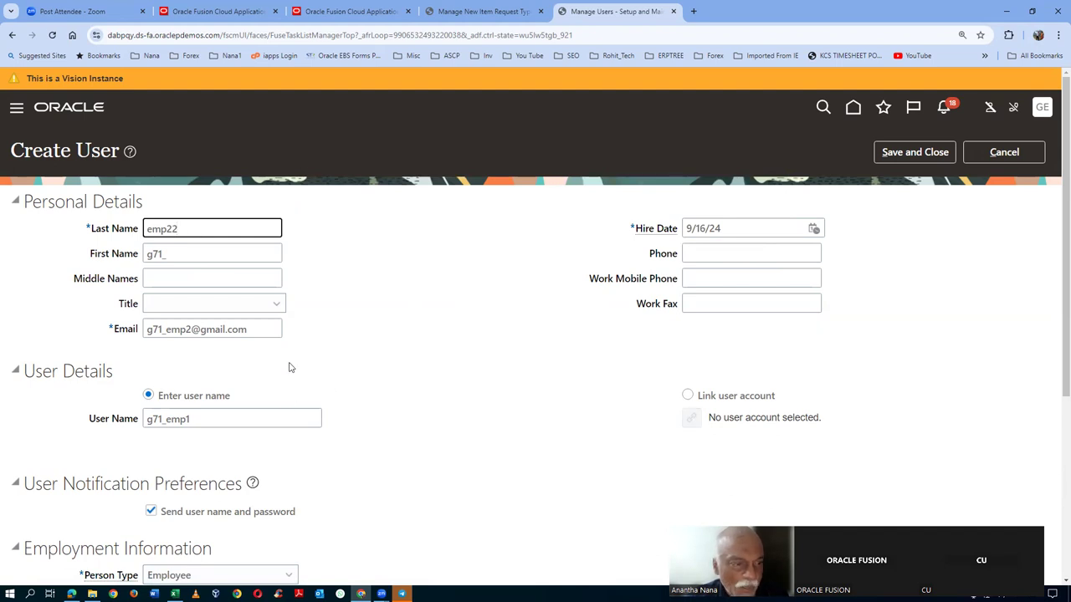
left_click(237, 420)
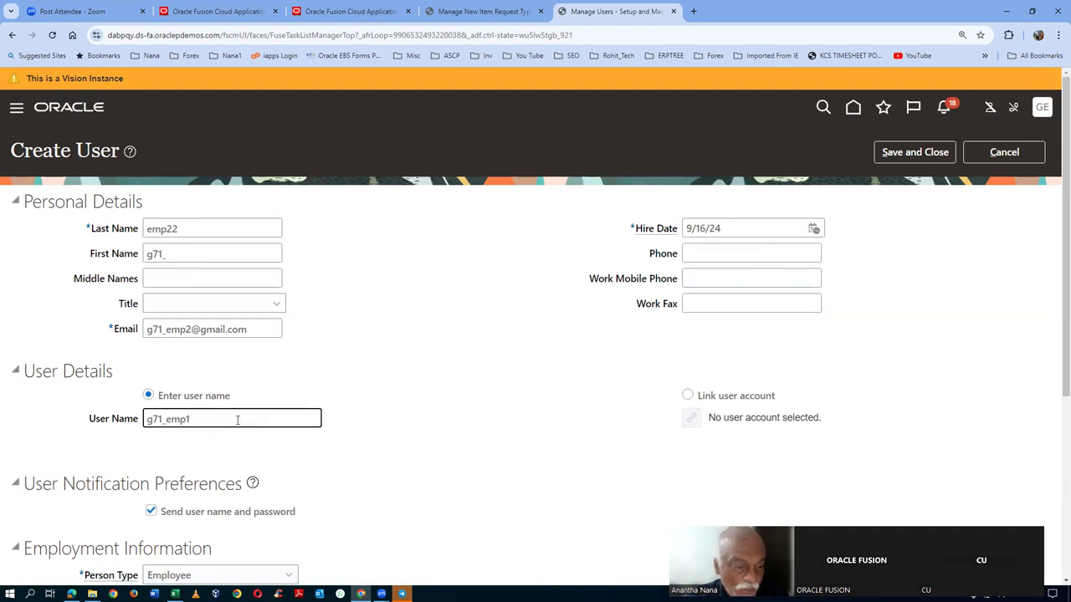
left_click(239, 229)
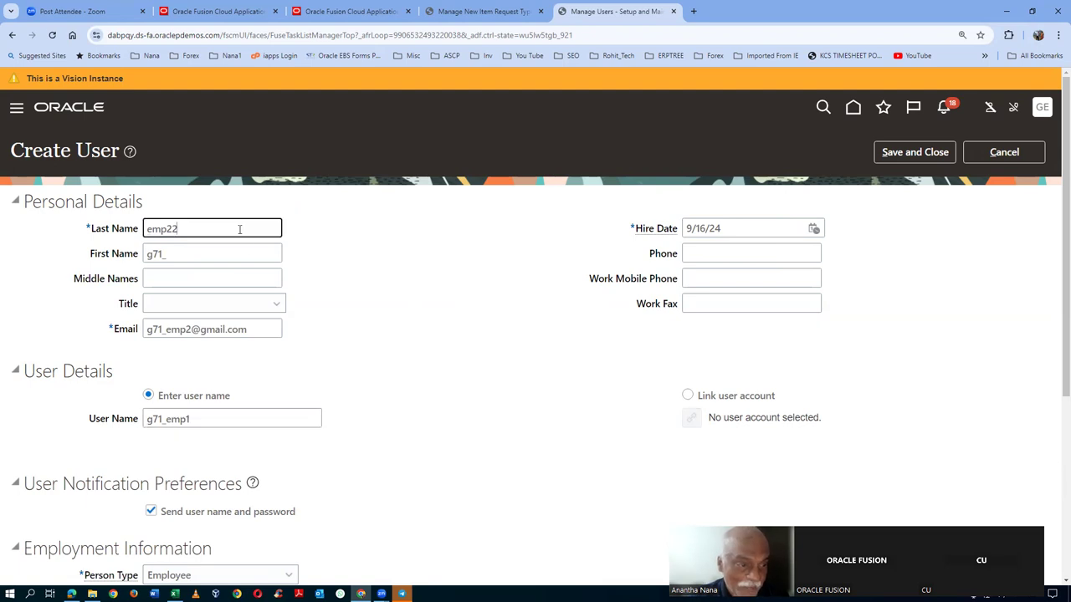
key("BackSpace")
left_click(215, 417)
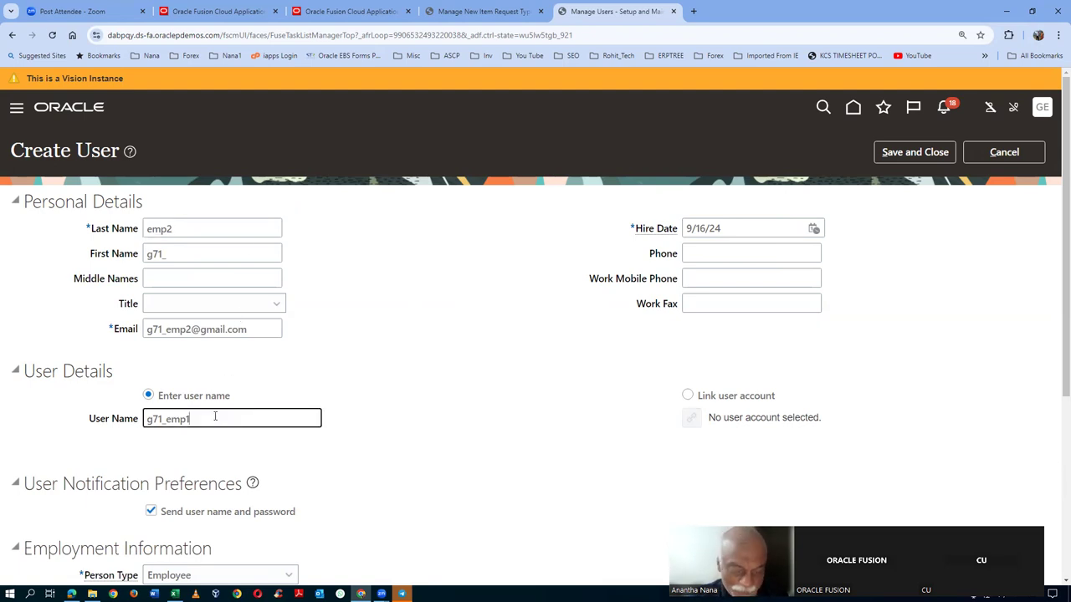
type("2")
key("Tab")
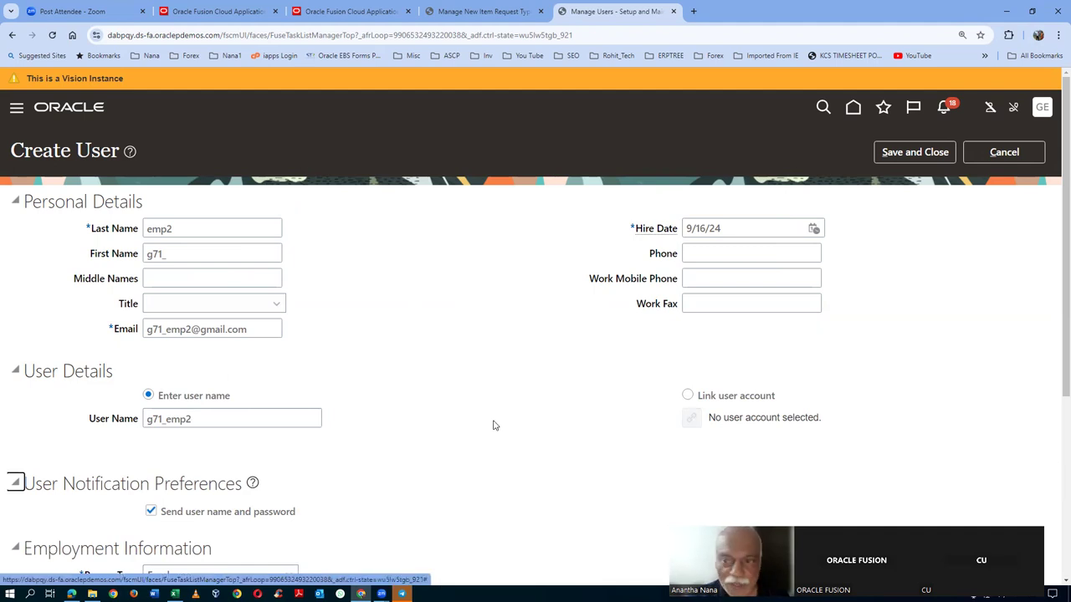
left_click(900, 153)
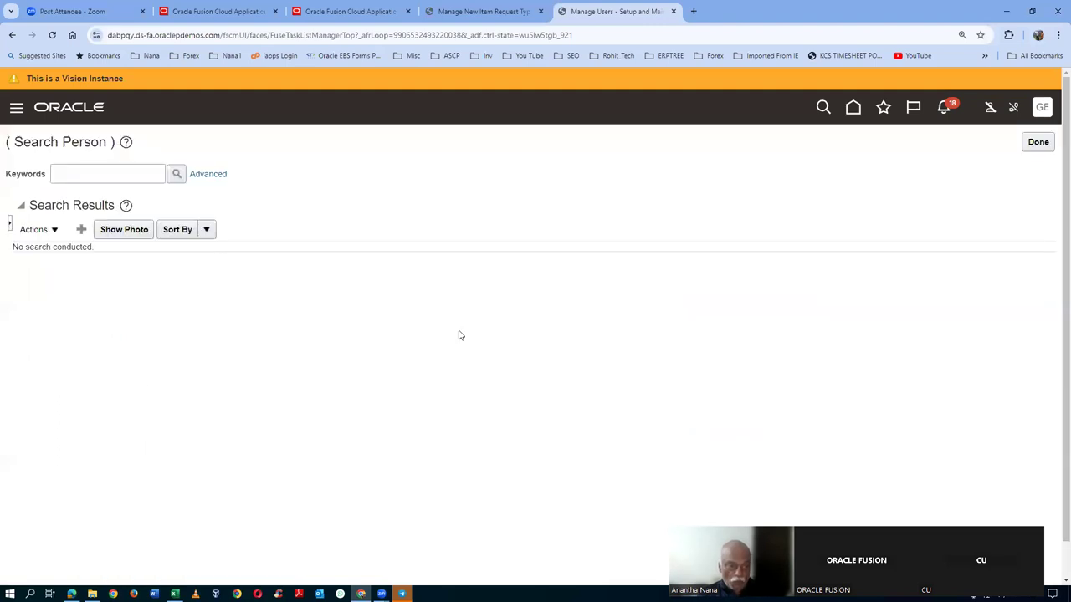
- Start another new user, entering its last name and e-mail address and clearing the hire date
left_click(81, 231)
left_click(257, 226)
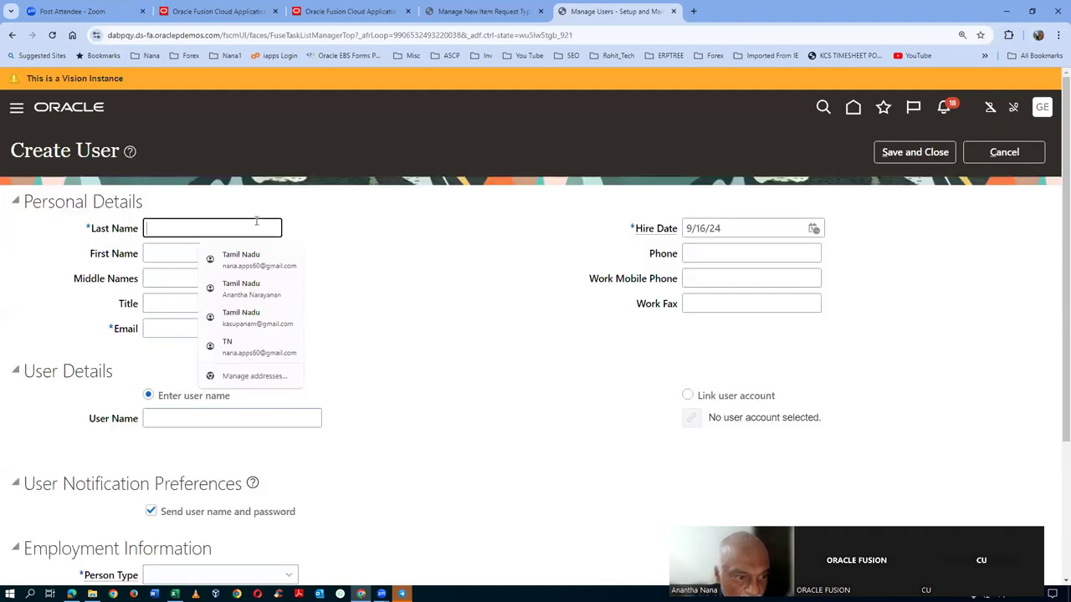
type("emp3")
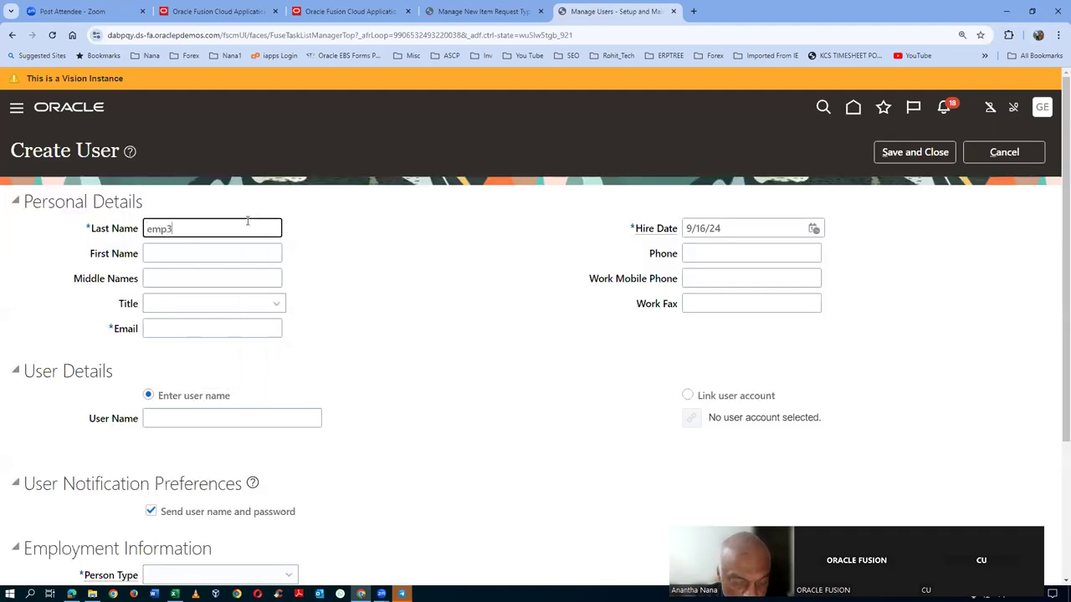
key("Tab")
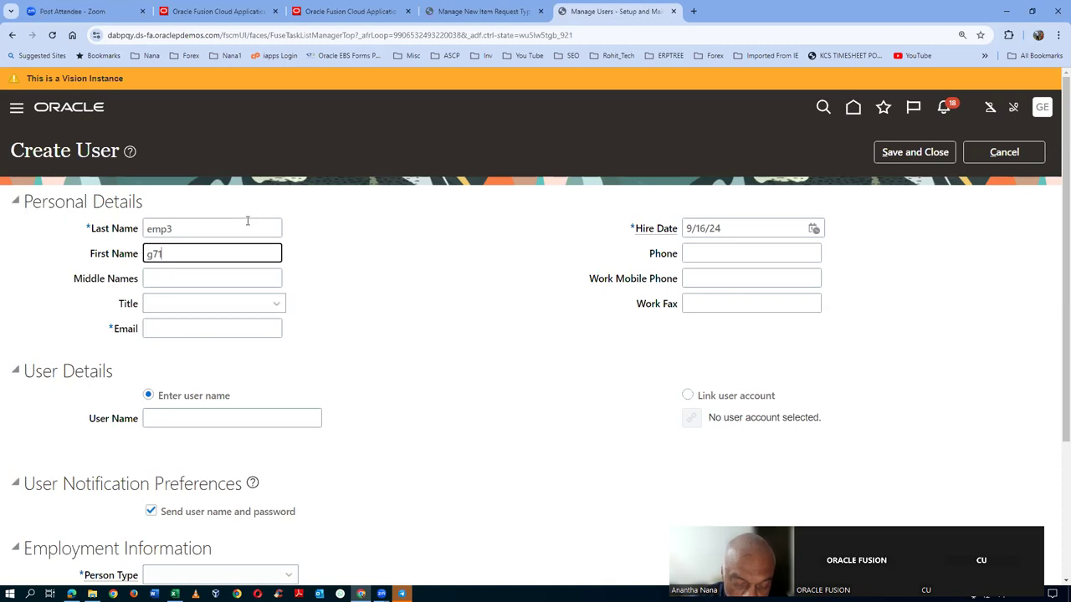
left_click(242, 324)
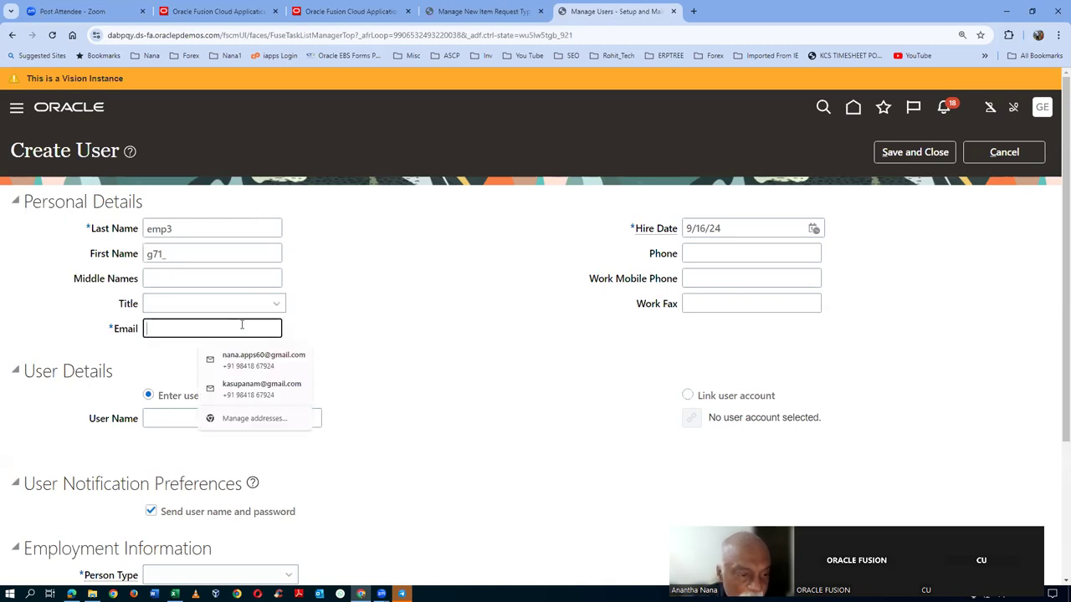
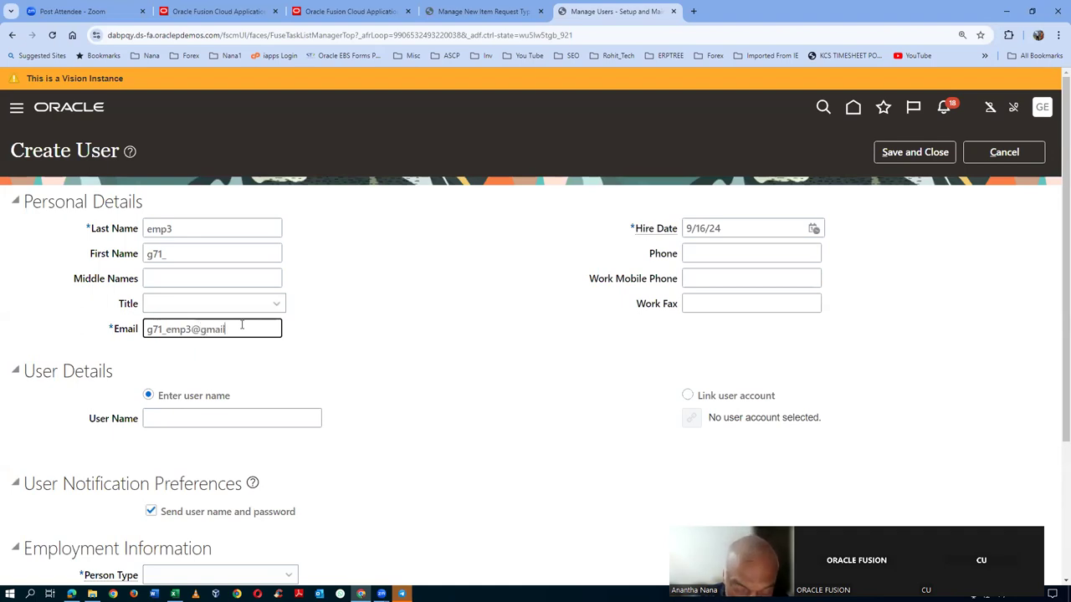
key("Tab")
key("BackSpace")
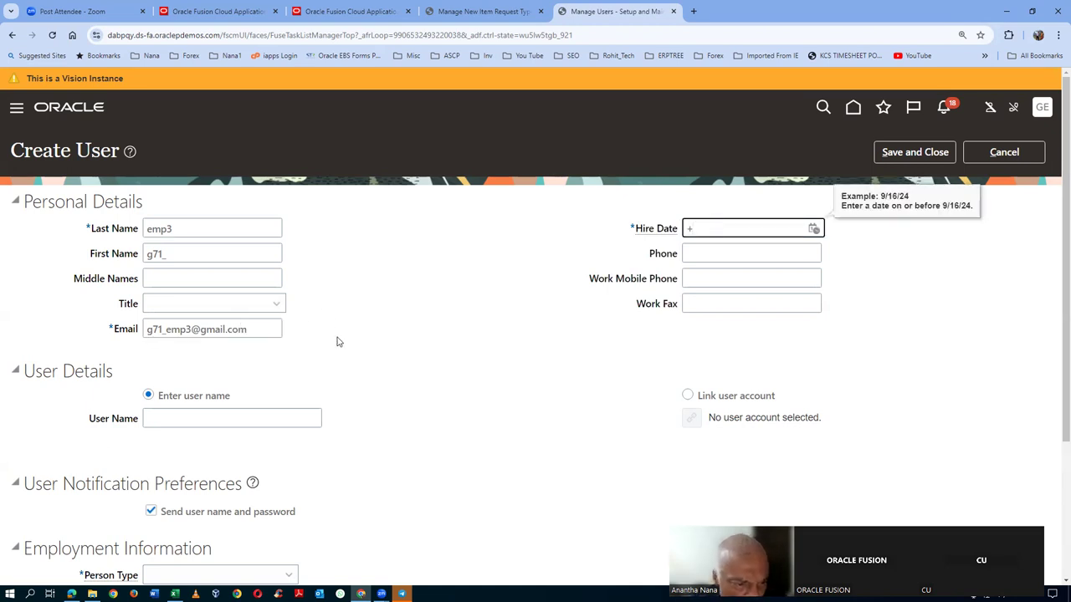
- Set Employee, US1 Legal Entity, US1 Business Unit and job HR Service Center Manager
scroll(338, 342, "down", 2)
left_click(184, 387)
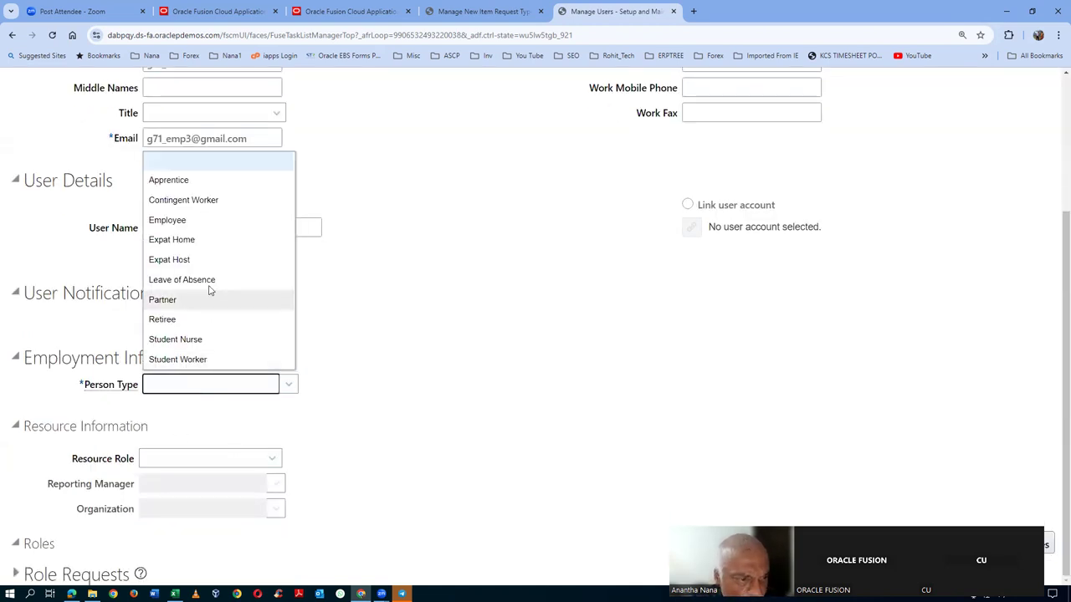
left_click(224, 222)
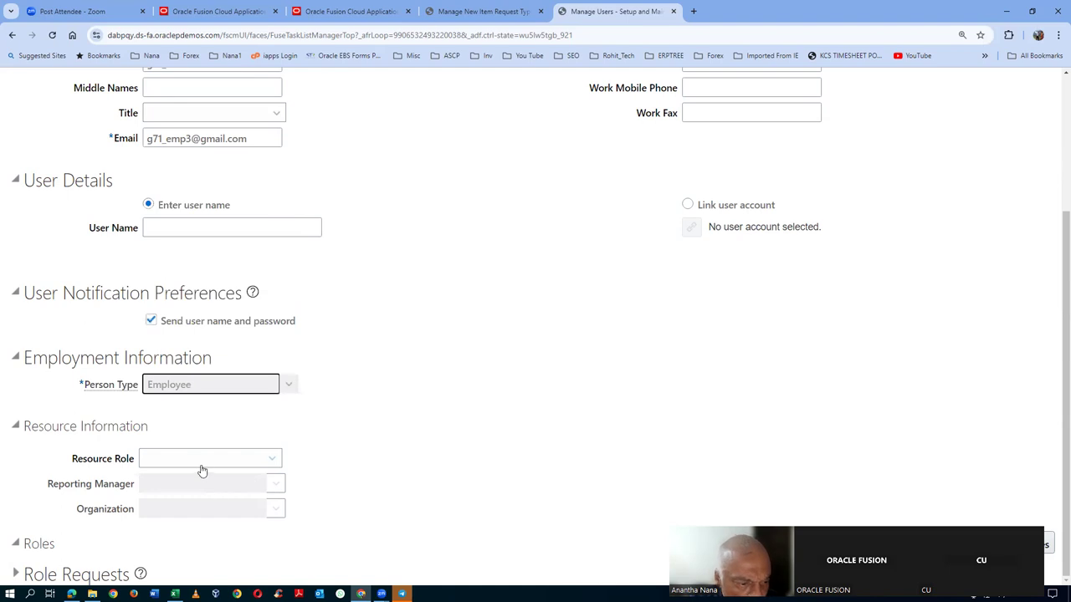
left_click(188, 409)
type("US1")
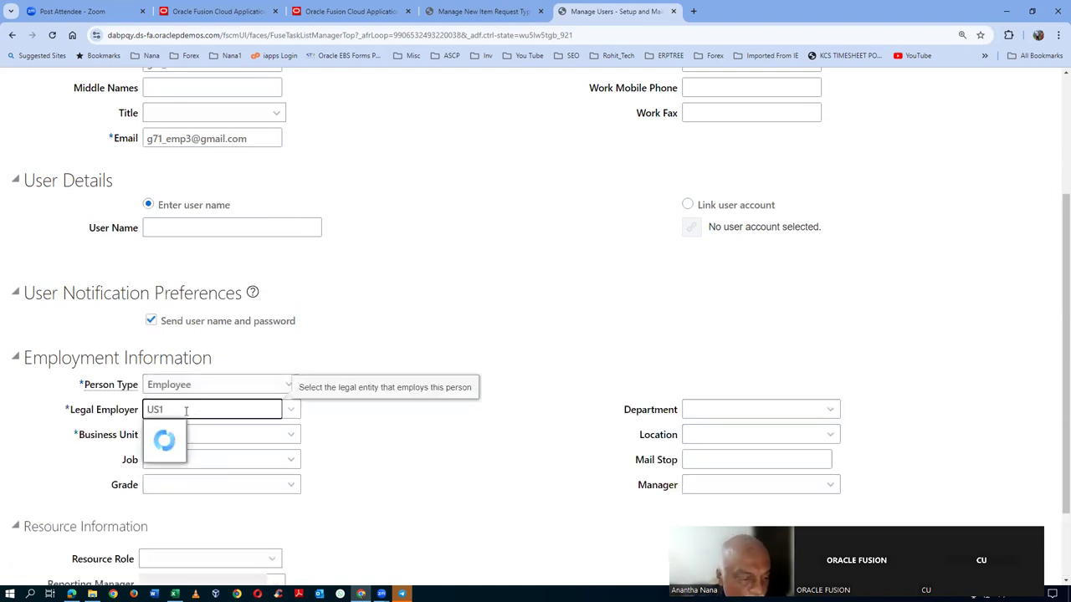
left_click(177, 431)
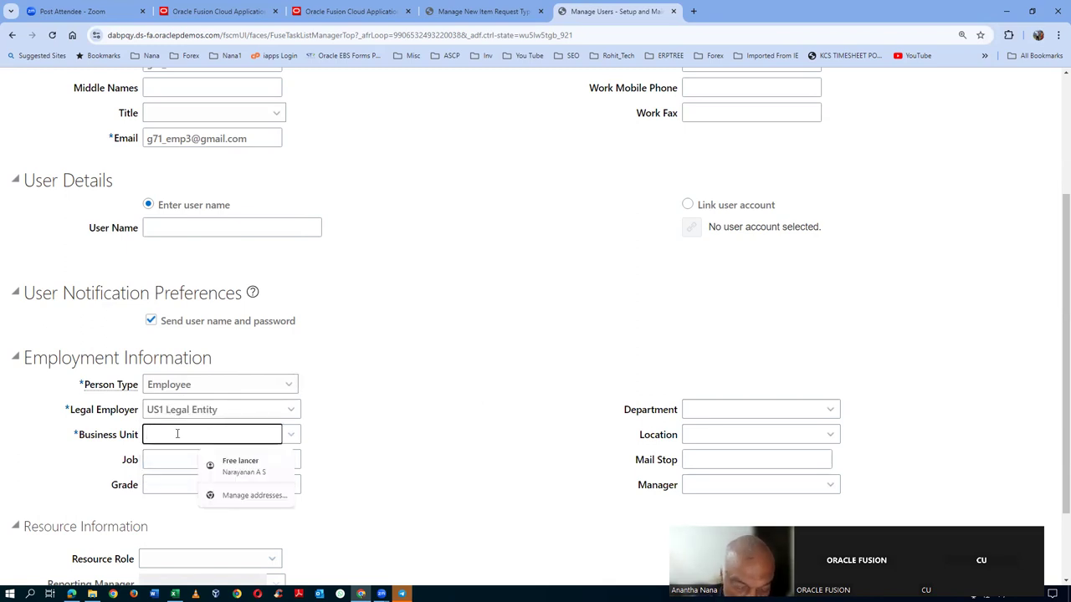
type("US1")
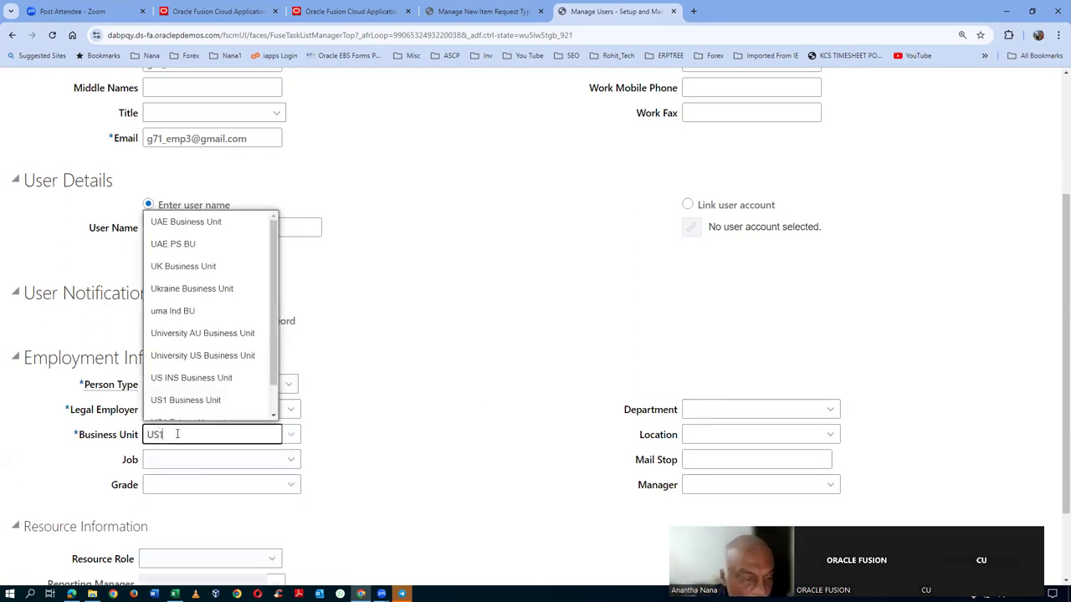
left_click(205, 454)
left_click(252, 460)
type("HR")
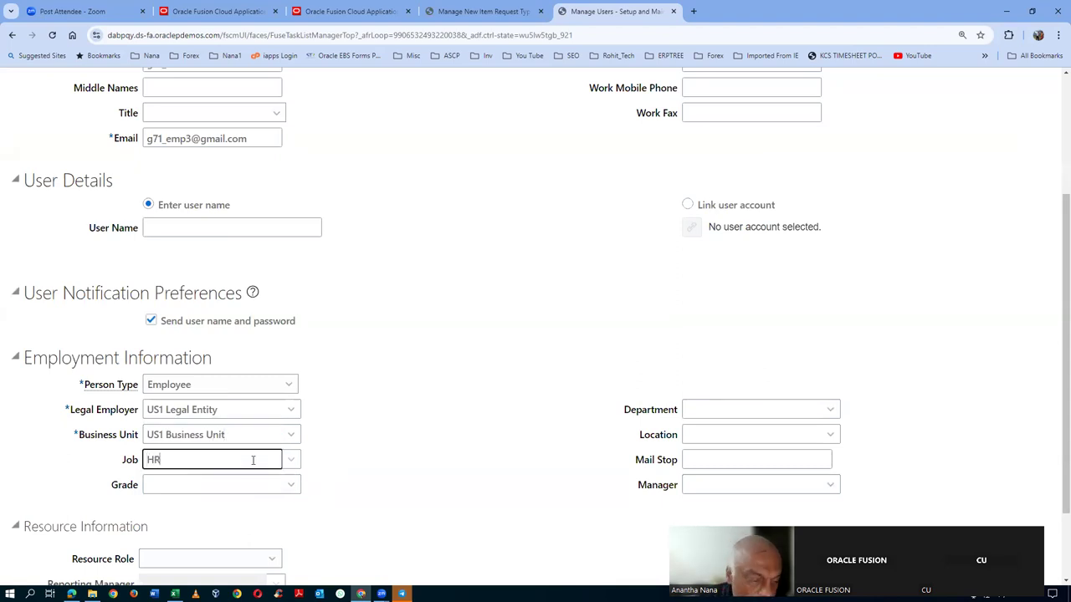
left_click(222, 481)
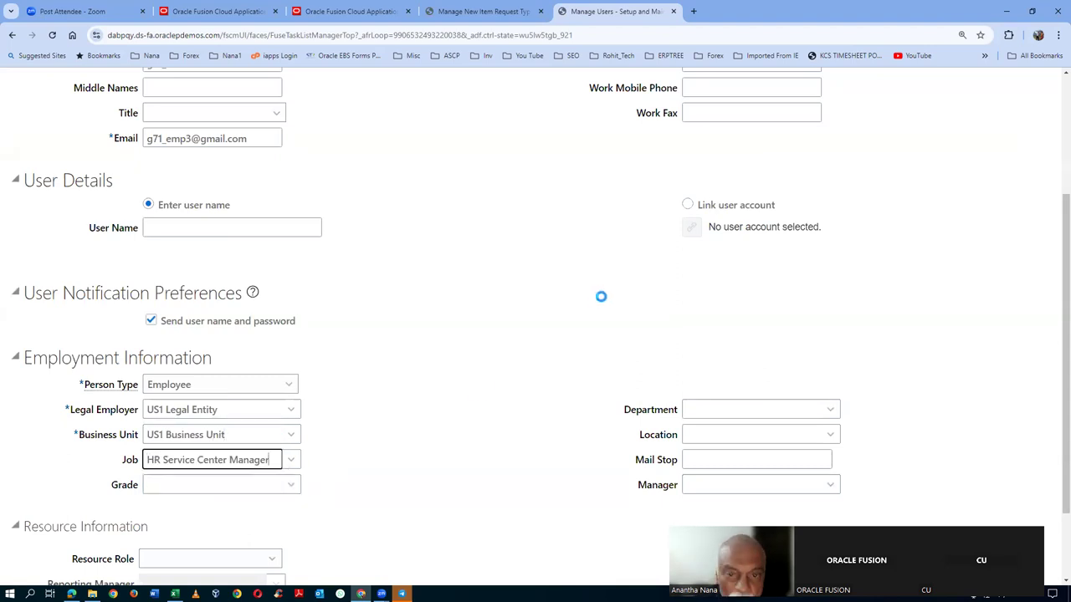
scroll(602, 299, "up", 2)
- Fix the invalid hire date by picking September 16 from the calendar, then save and close
left_click(914, 128)
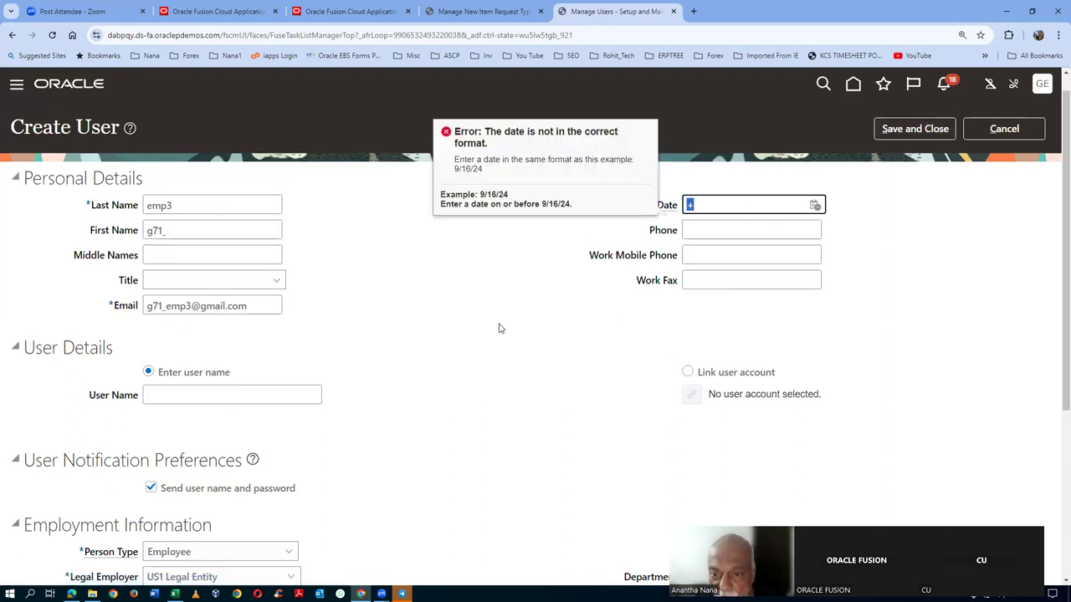
key("BackSpace")
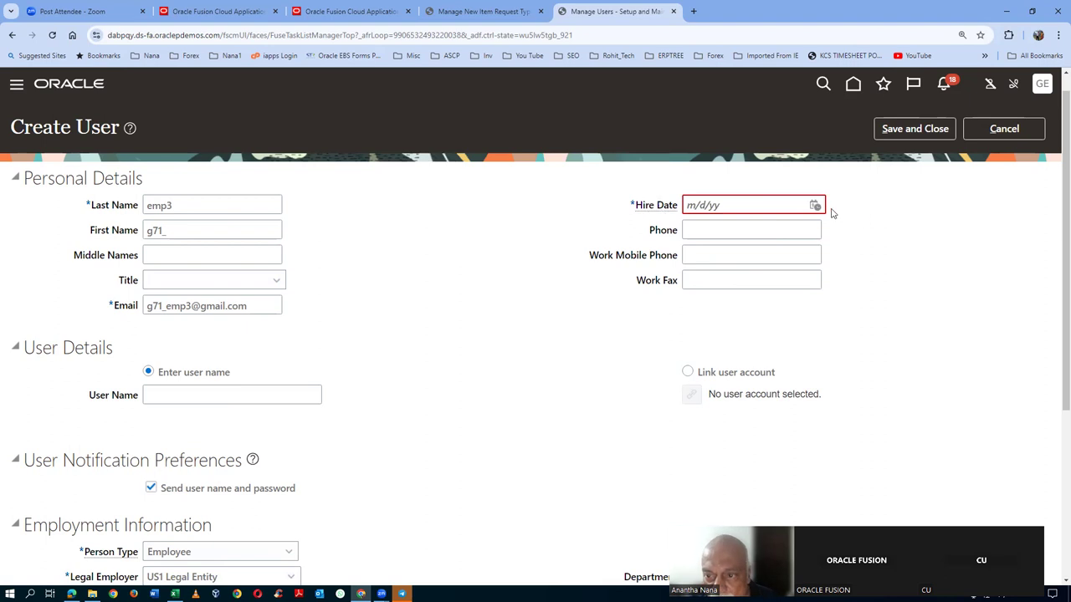
left_click(814, 206)
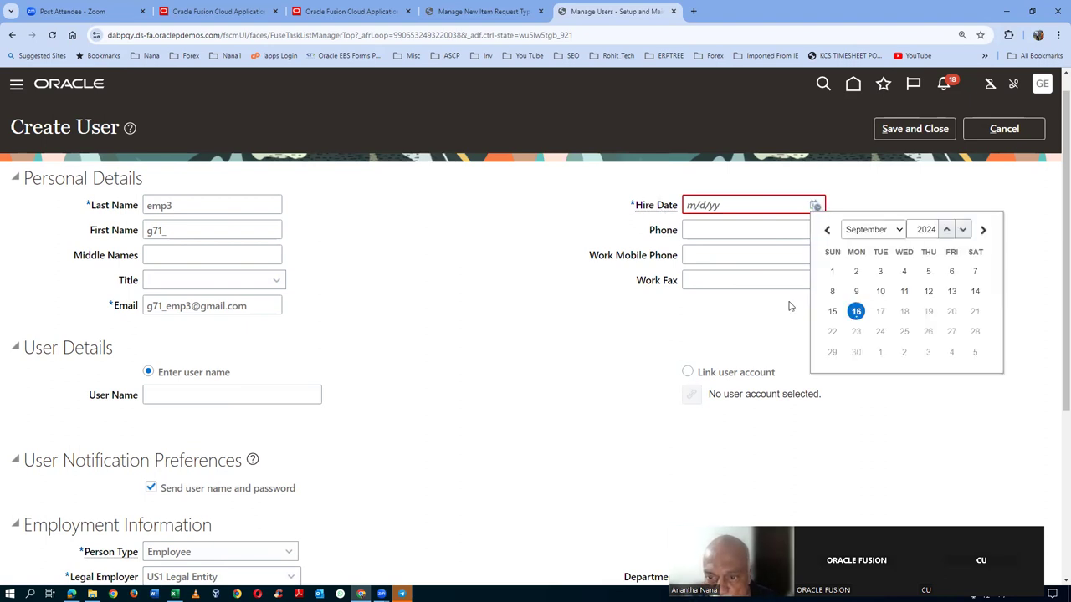
left_click(855, 313)
left_click(890, 135)
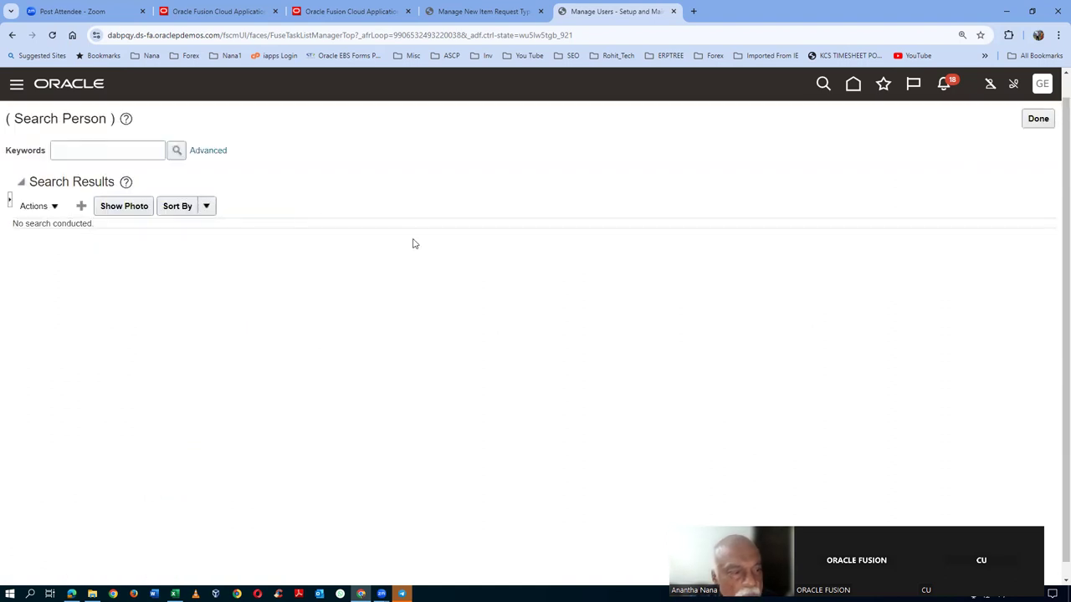
- Start another user, entering its first and last name, e-mail address and user name
left_click(82, 205)
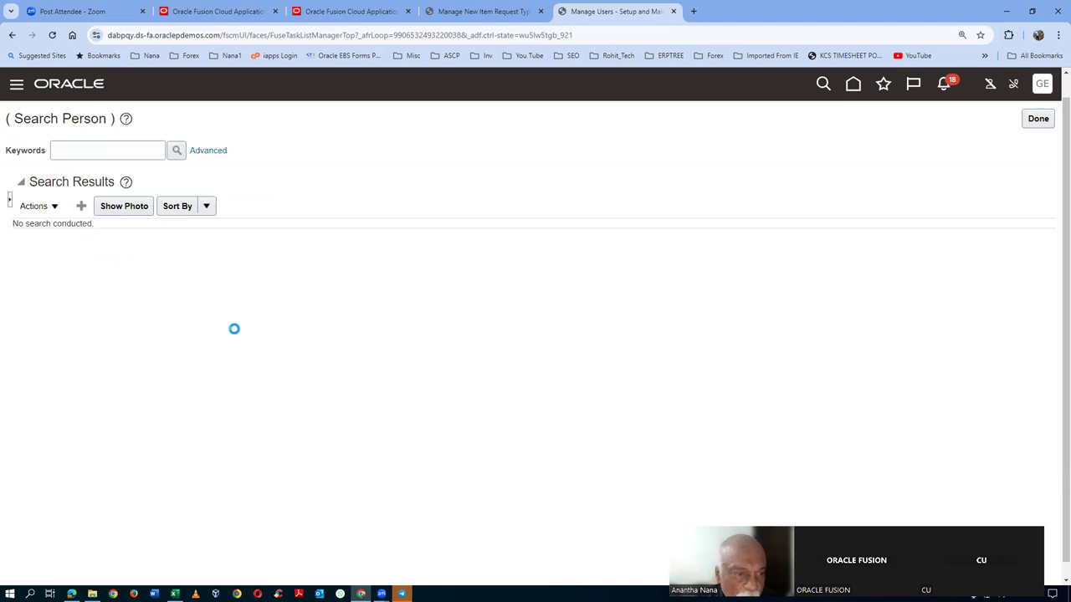
left_click(215, 205)
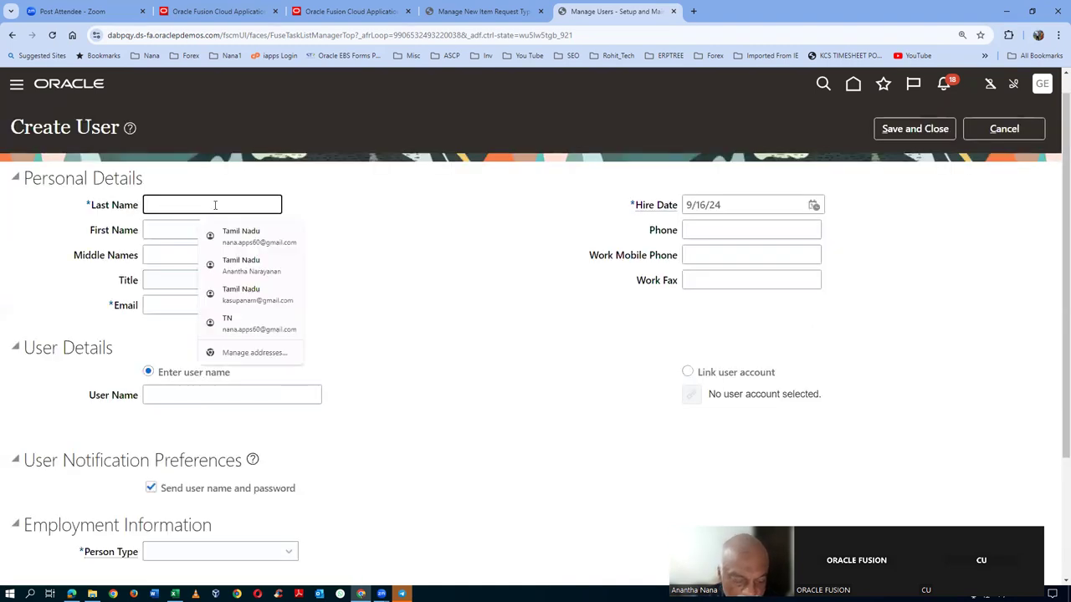
type("emp4")
key("Tab")
key("Tab")
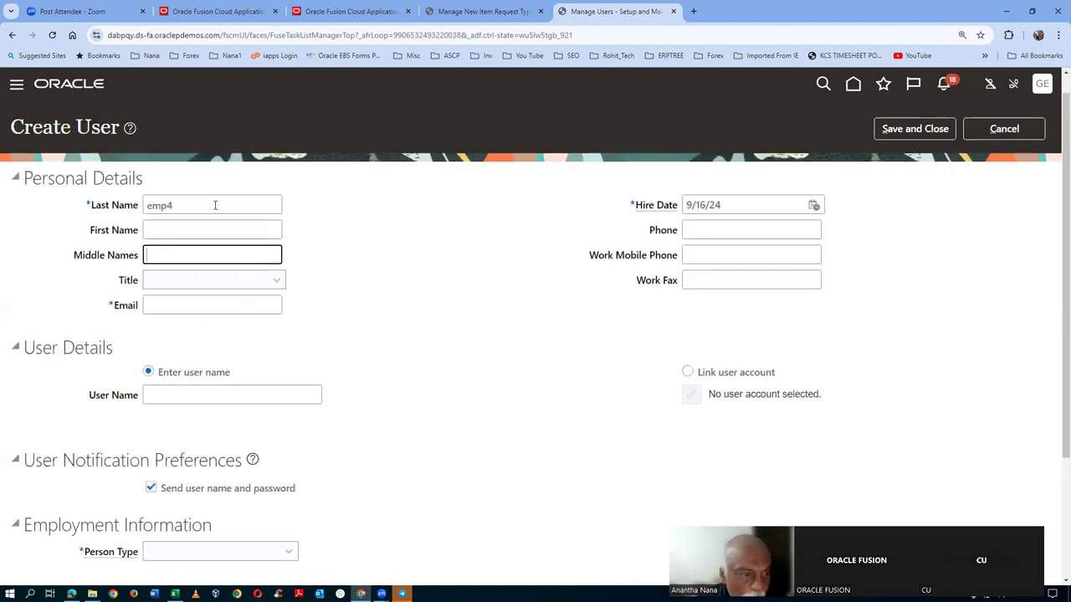
key("shift+Tab")
type("g71")
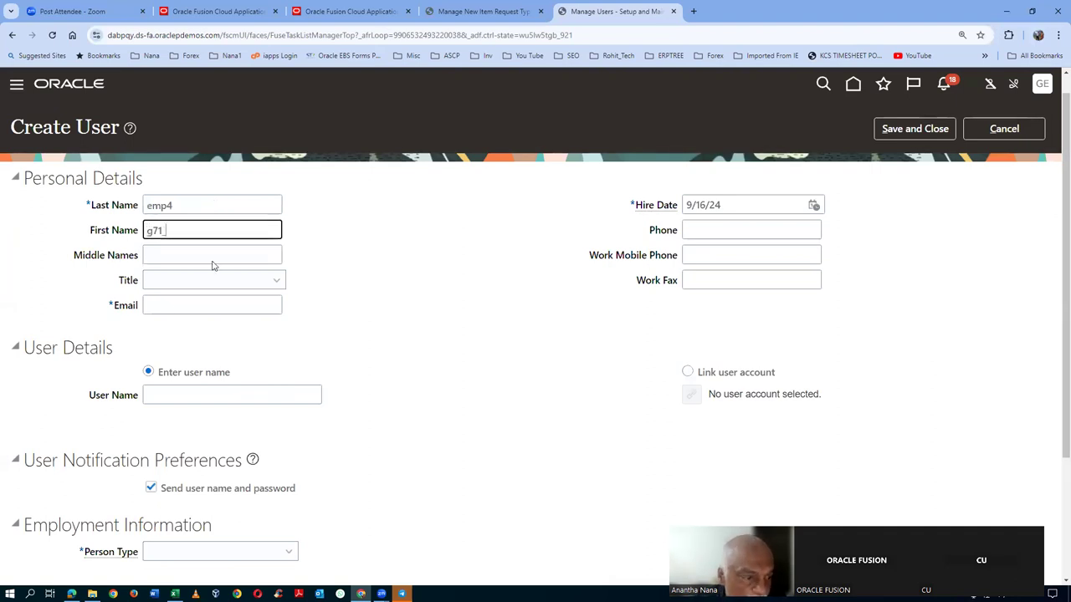
left_click(177, 308)
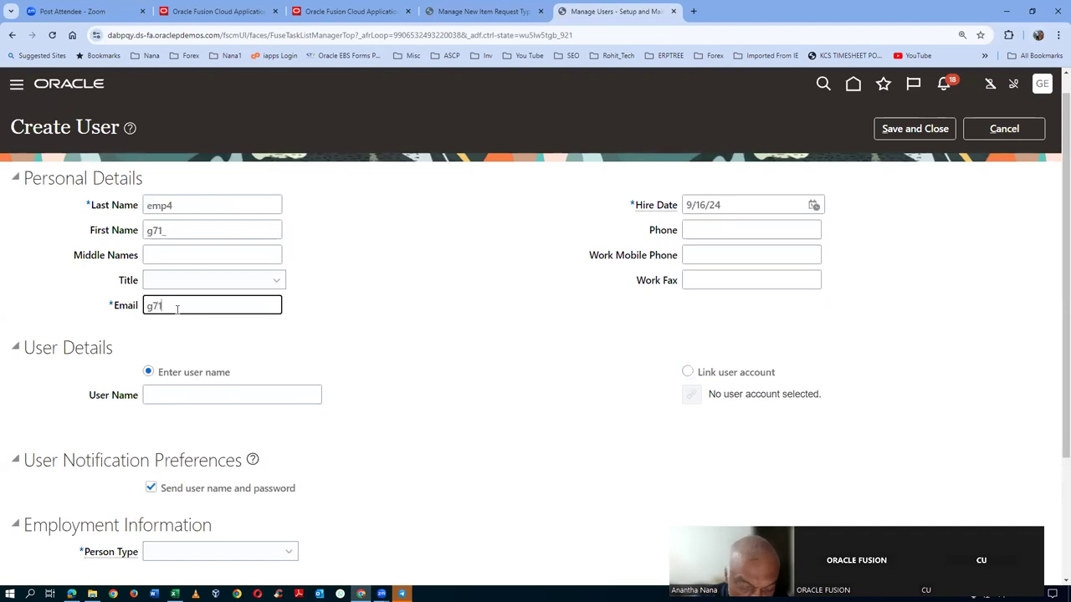
key("Tab")
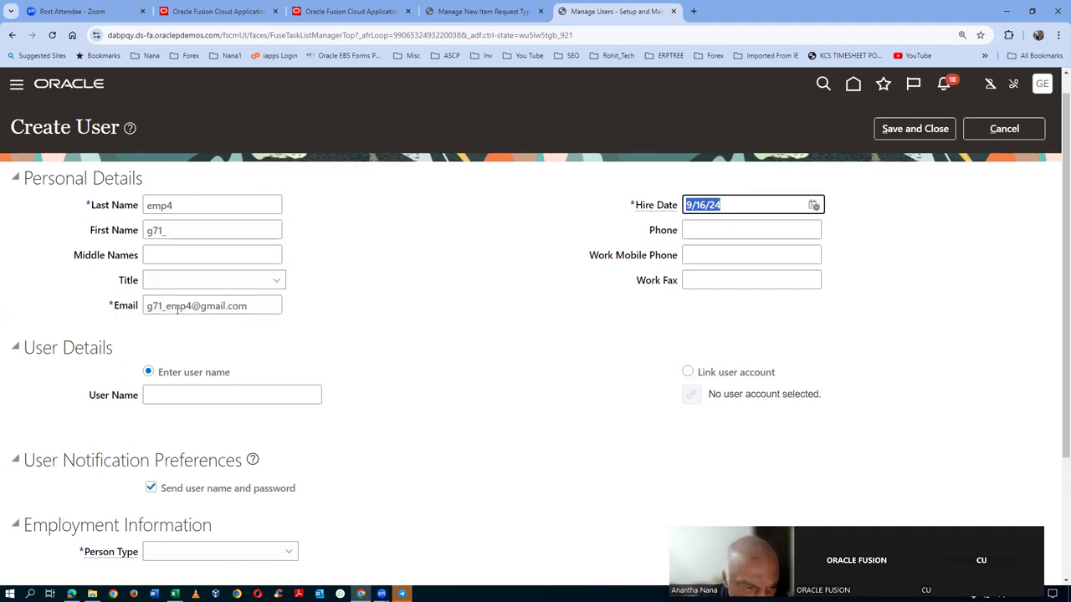
left_click(163, 403)
type("g71_emp")
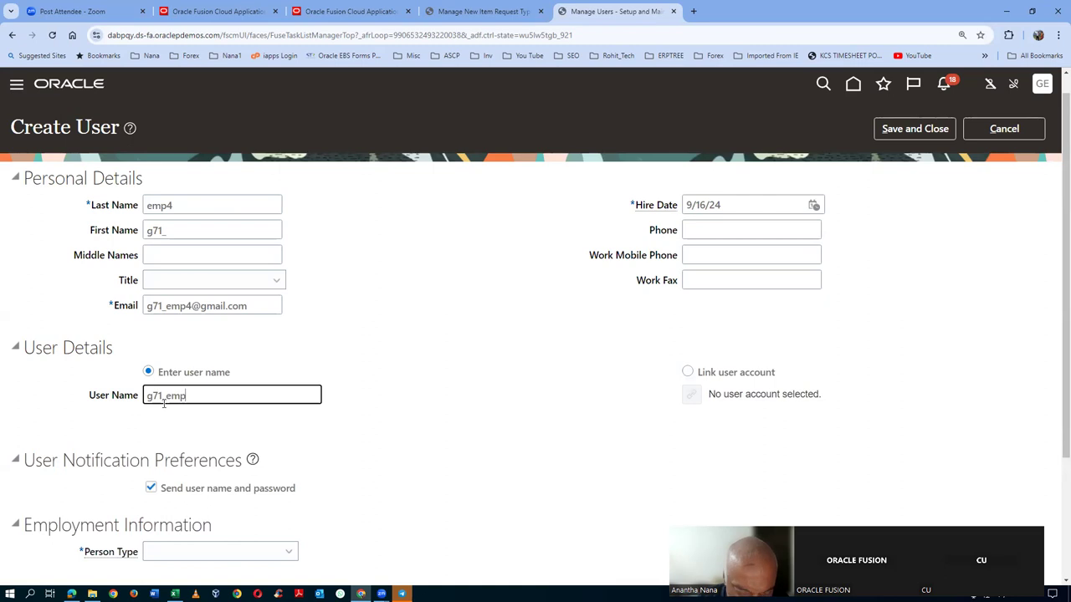
type("4")
- Make the user an Employee of US1 Legal Entity, US1 Business Unit, job HR Service Center Manager, and save
scroll(215, 356, "down", 2)
left_click(183, 386)
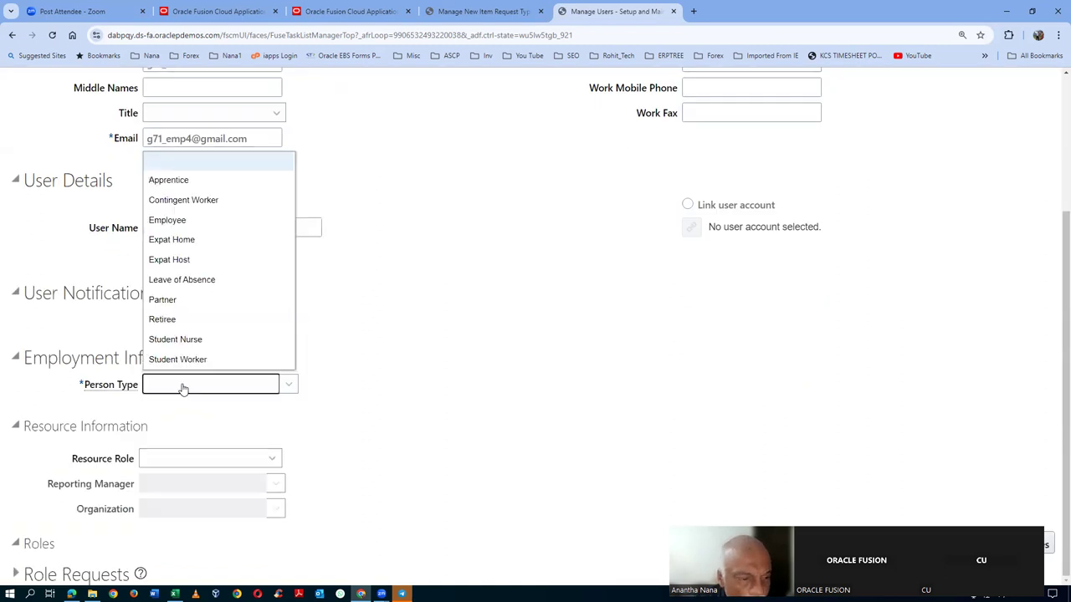
left_click(173, 222)
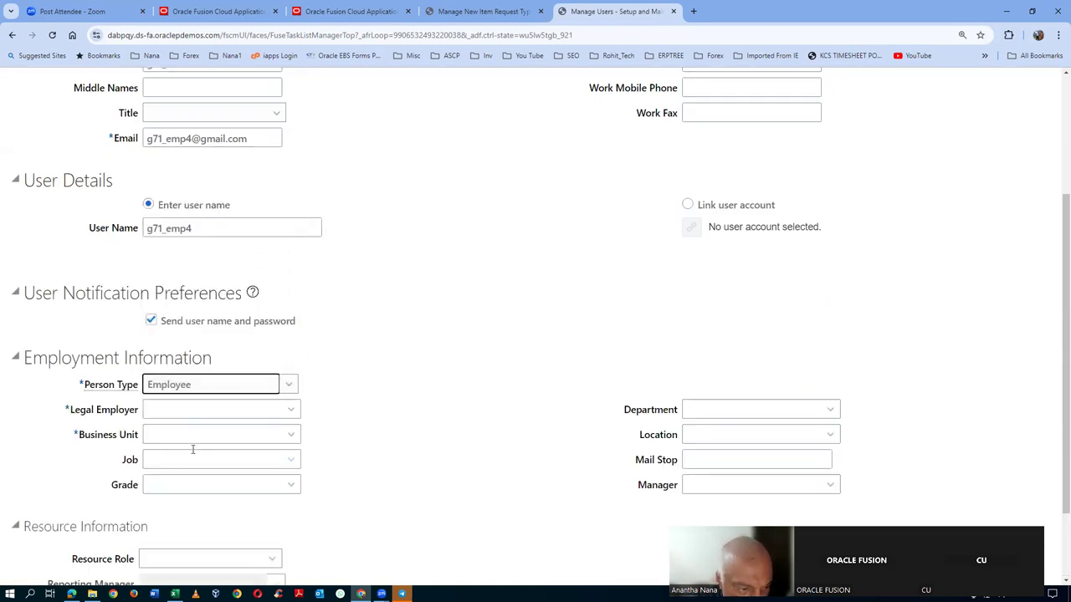
left_click(192, 410)
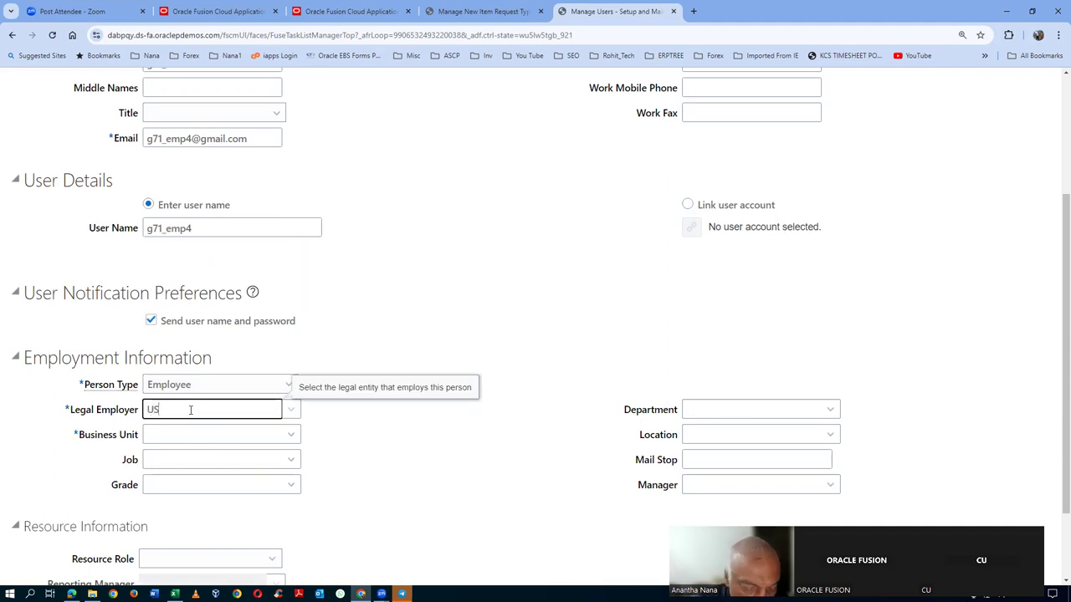
left_click(195, 429)
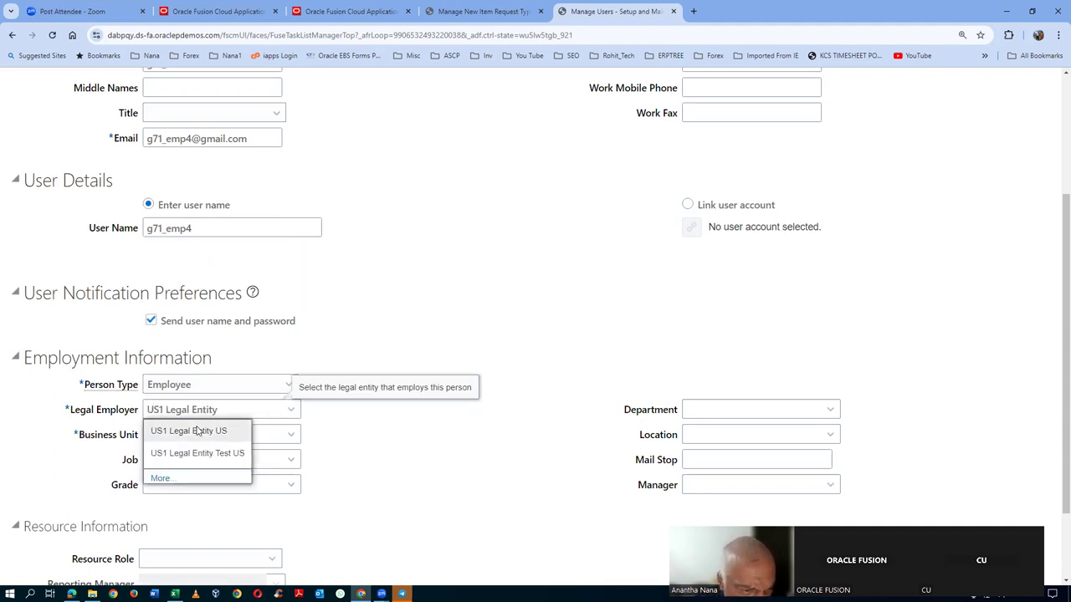
left_click(195, 432)
type("US")
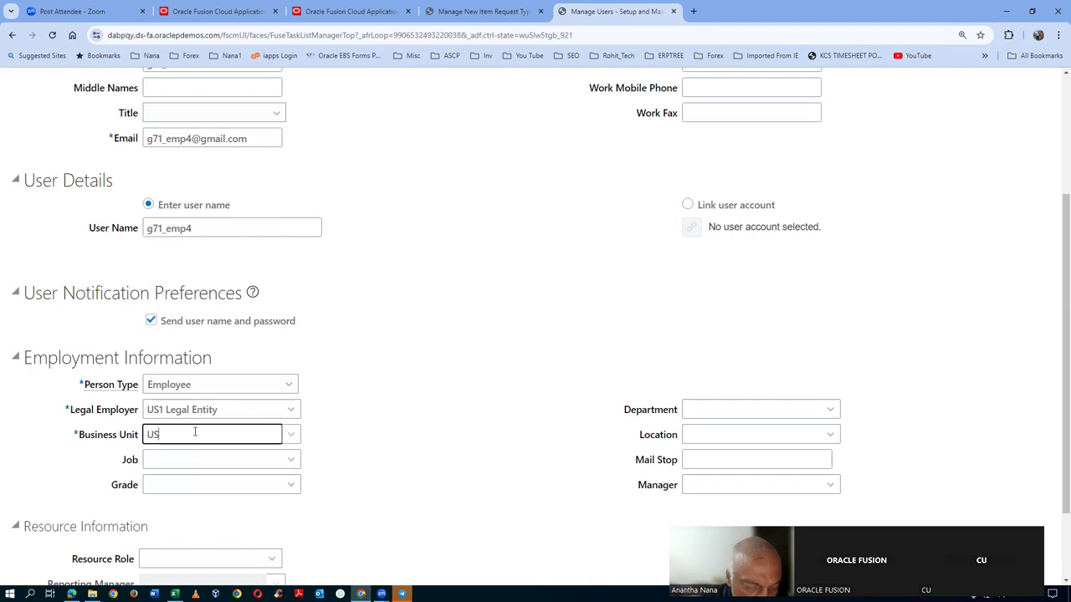
type("1")
left_click(197, 452)
left_click(241, 462)
type("HR")
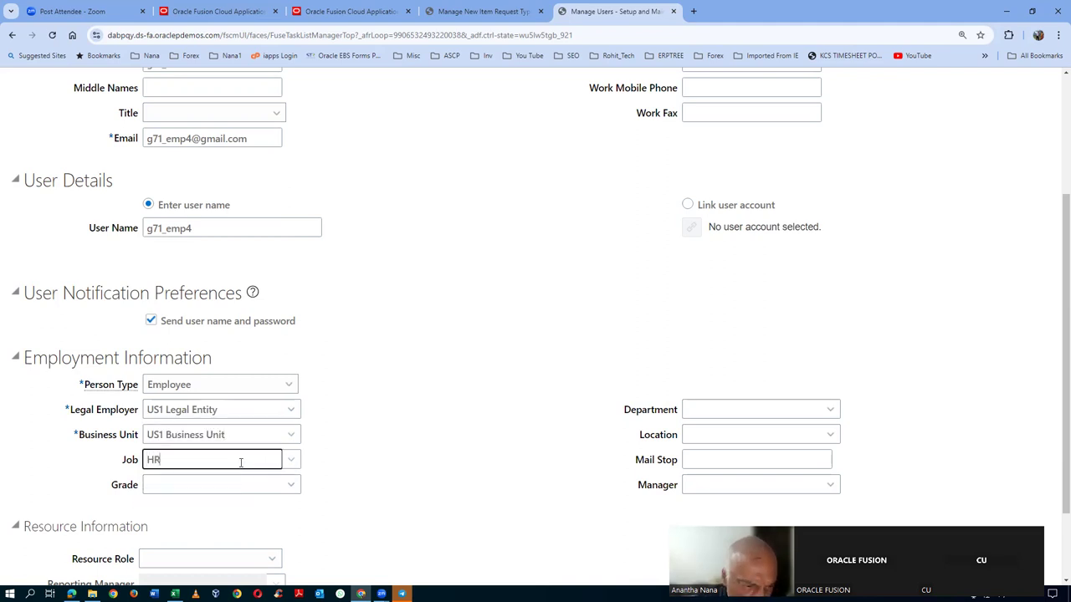
left_click(209, 477)
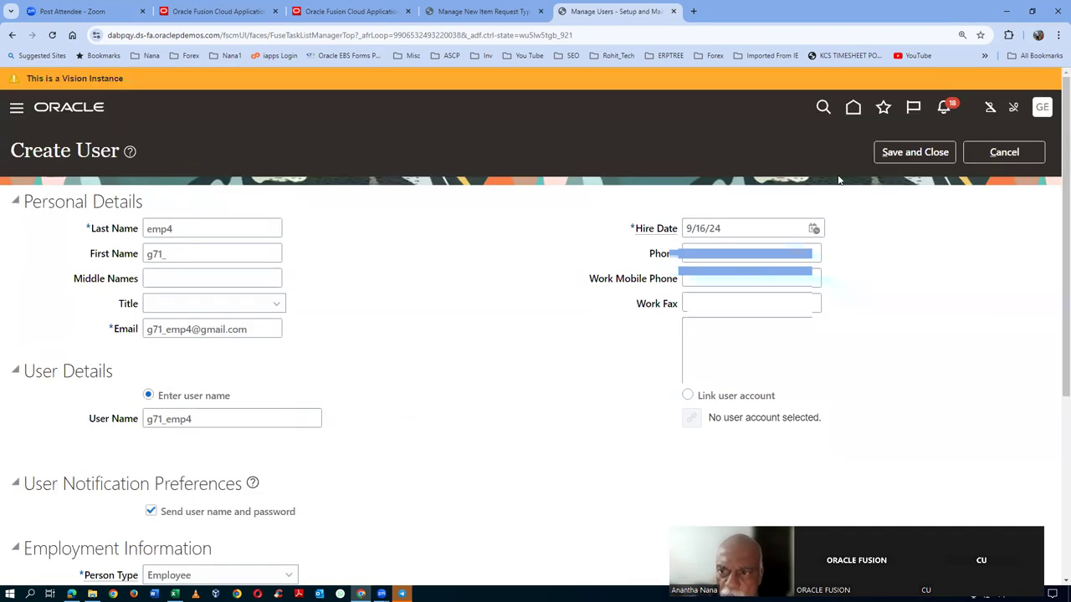
left_click(929, 152)
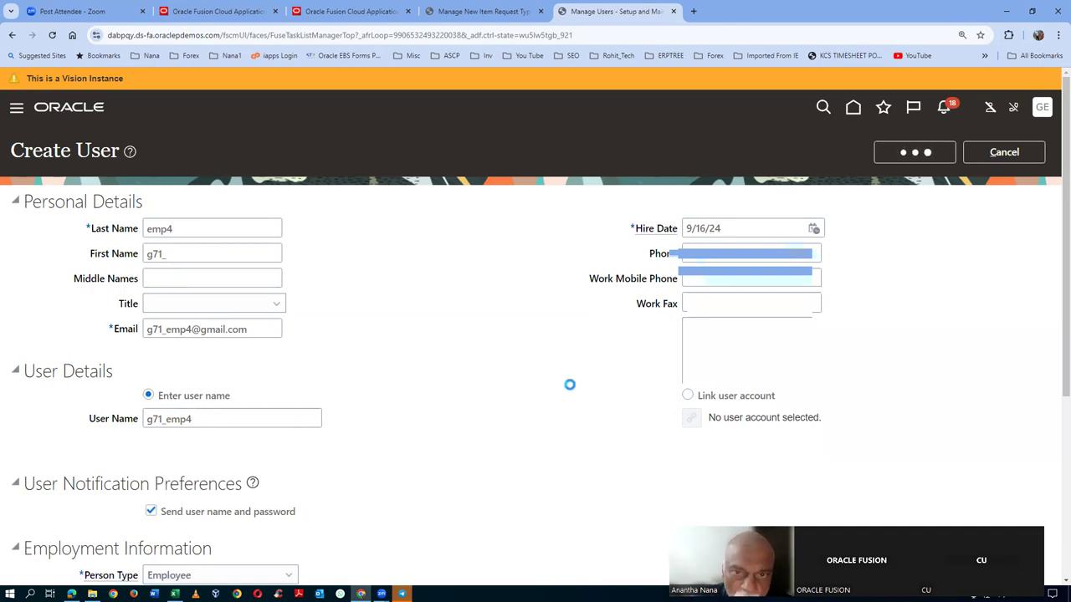
left_click(483, 10)
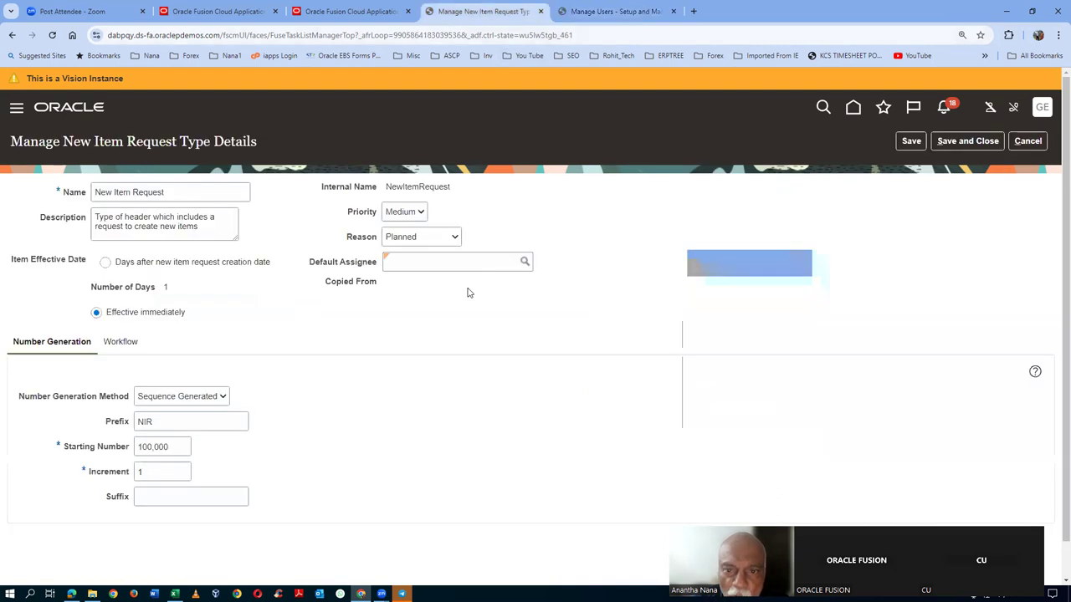
- Leave the item request type page and reach the Security Console's user accounts via Tools
left_click(1028, 142)
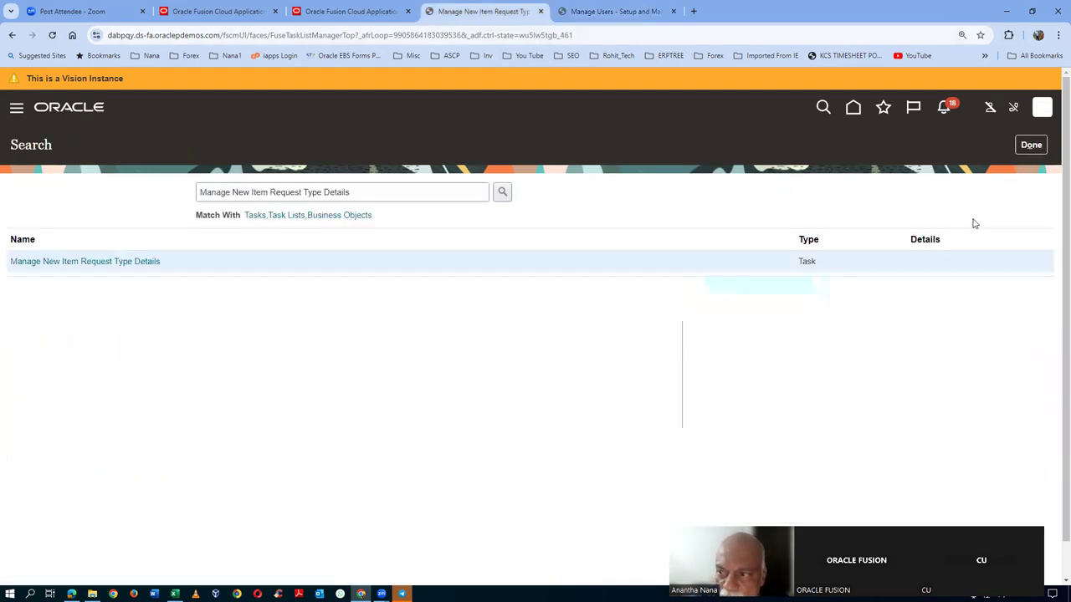
left_click(1031, 145)
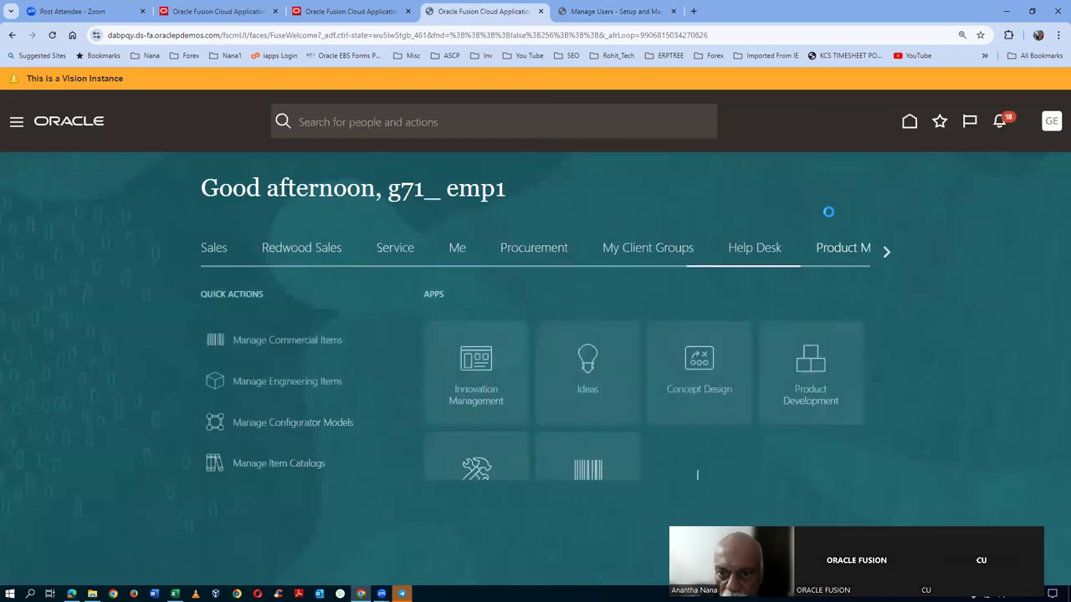
mouse_move(880, 250)
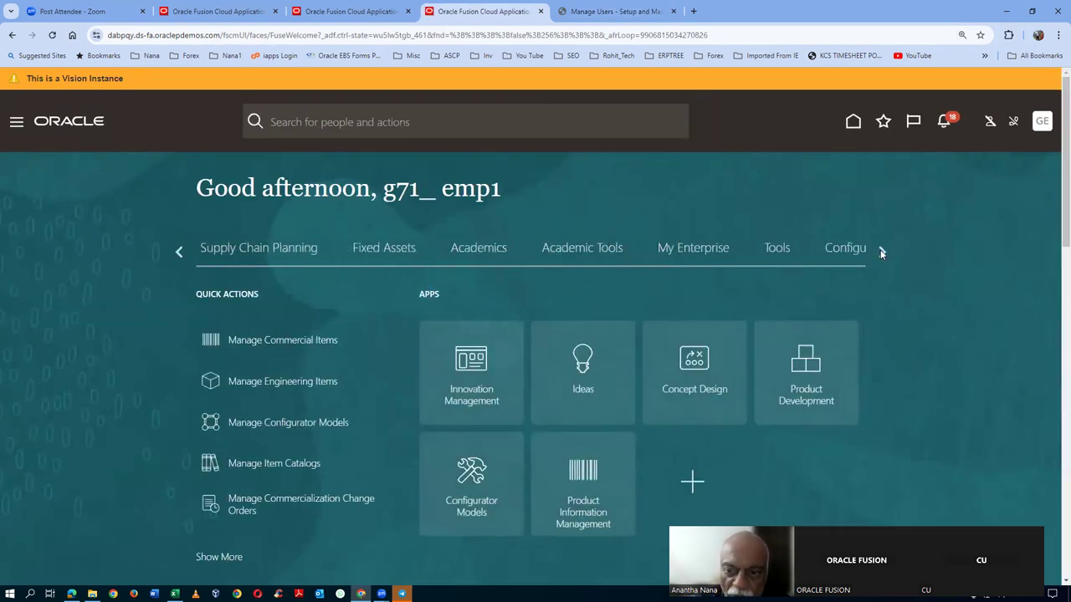
mouse_move(176, 257)
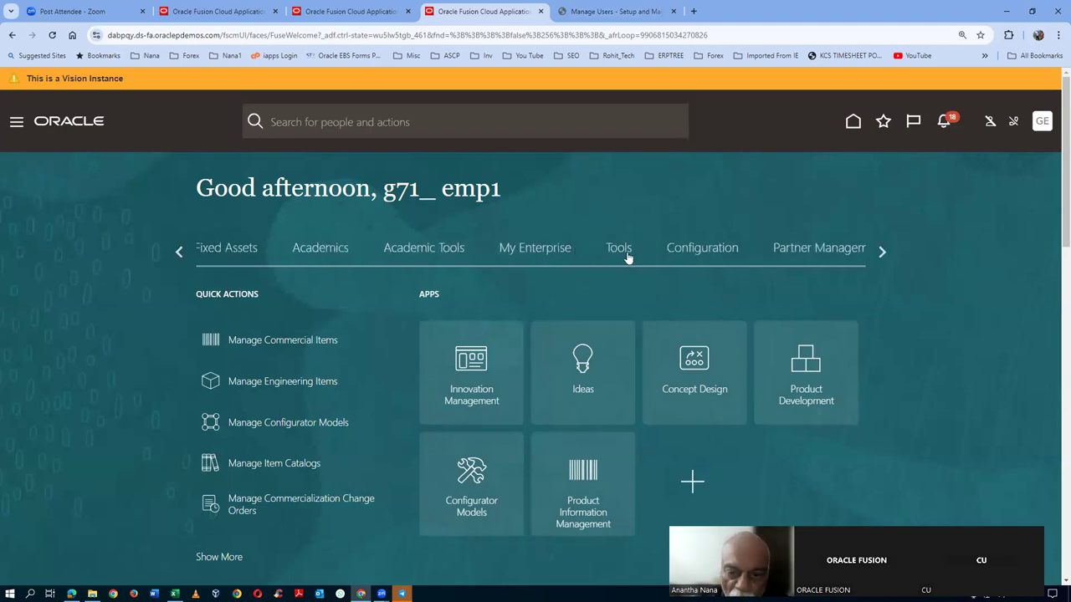
left_click(625, 254)
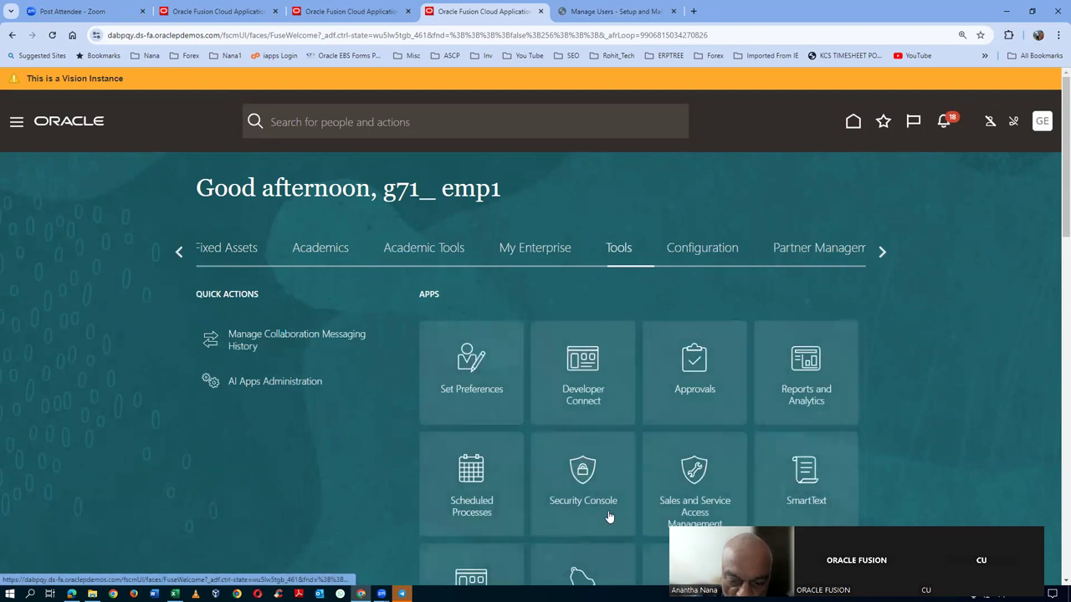
left_click(608, 513)
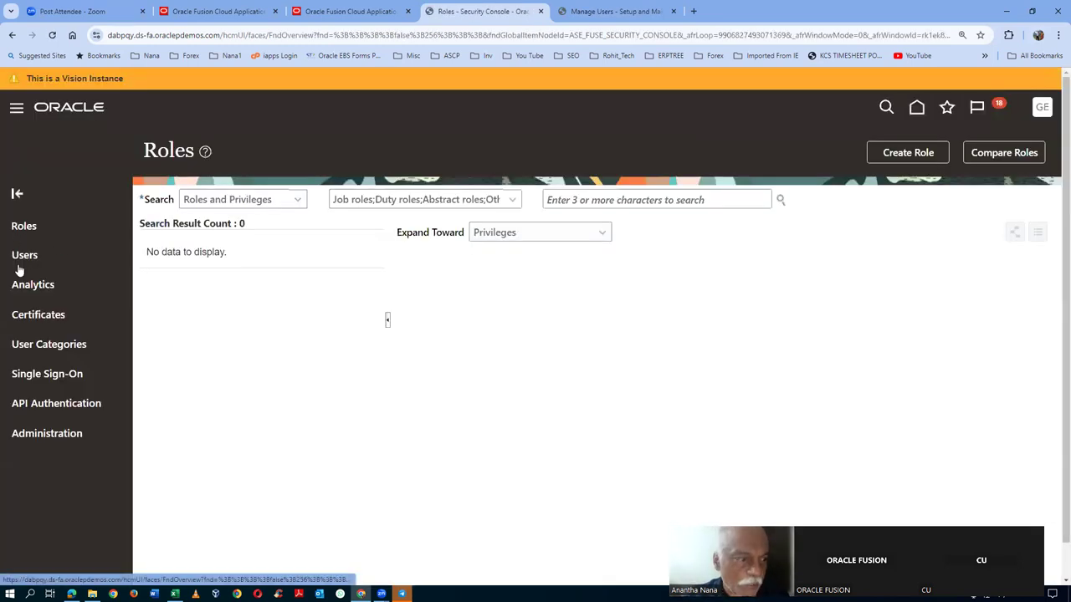
left_click(20, 271)
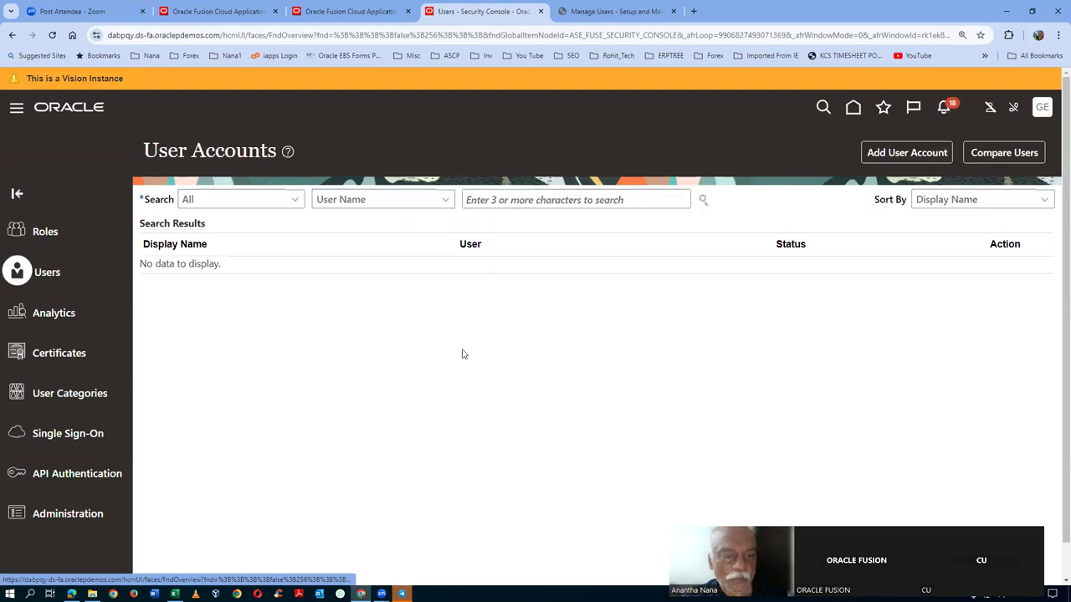
- Search user accounts for 'g7' and open the newly created user's account
left_click(546, 200)
type("g71")
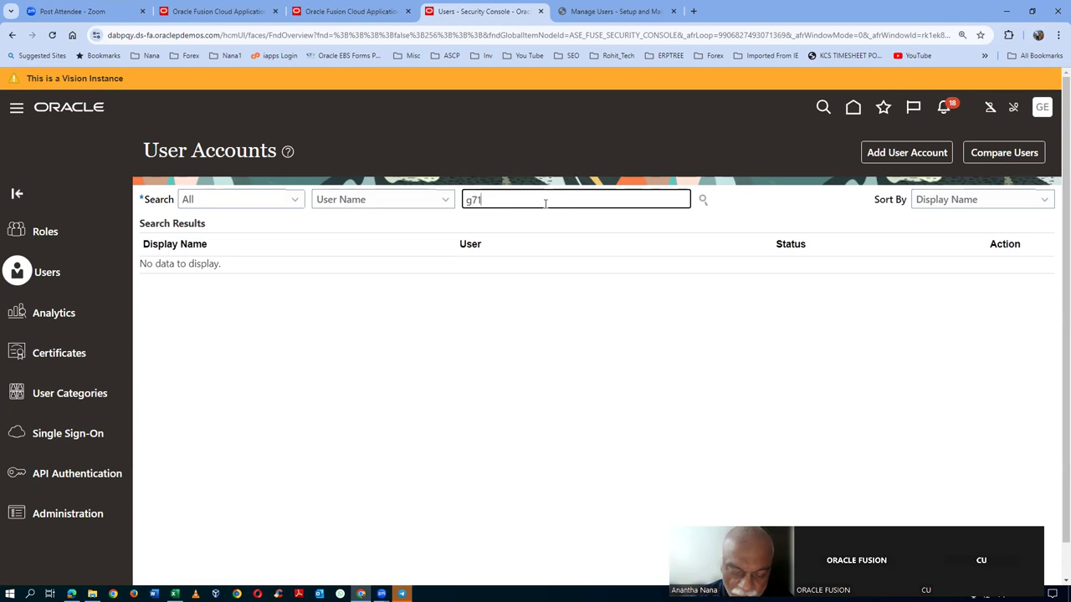
key("Return")
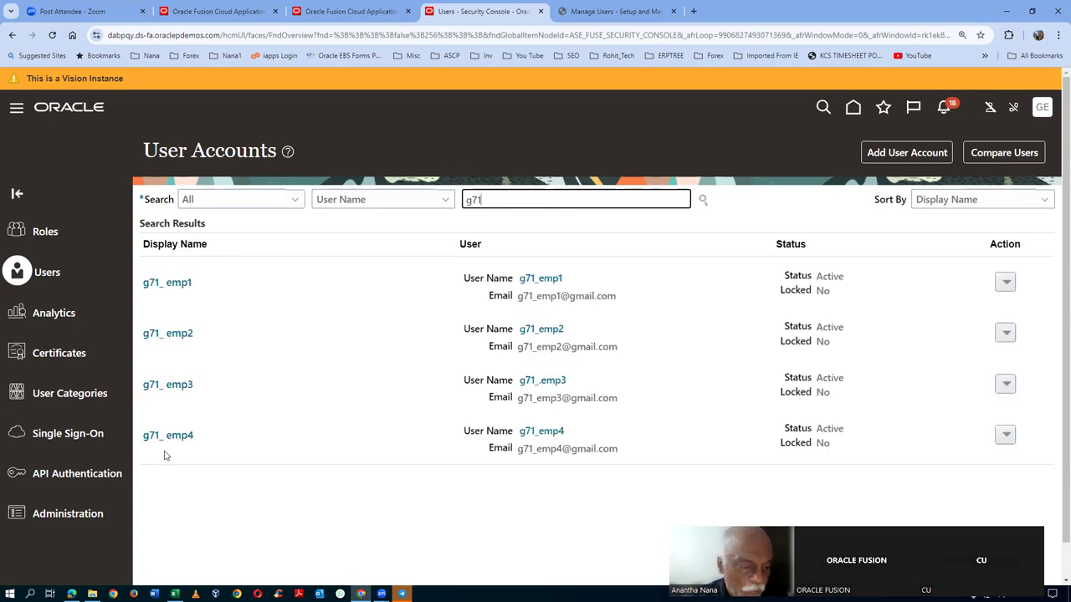
left_click(165, 445)
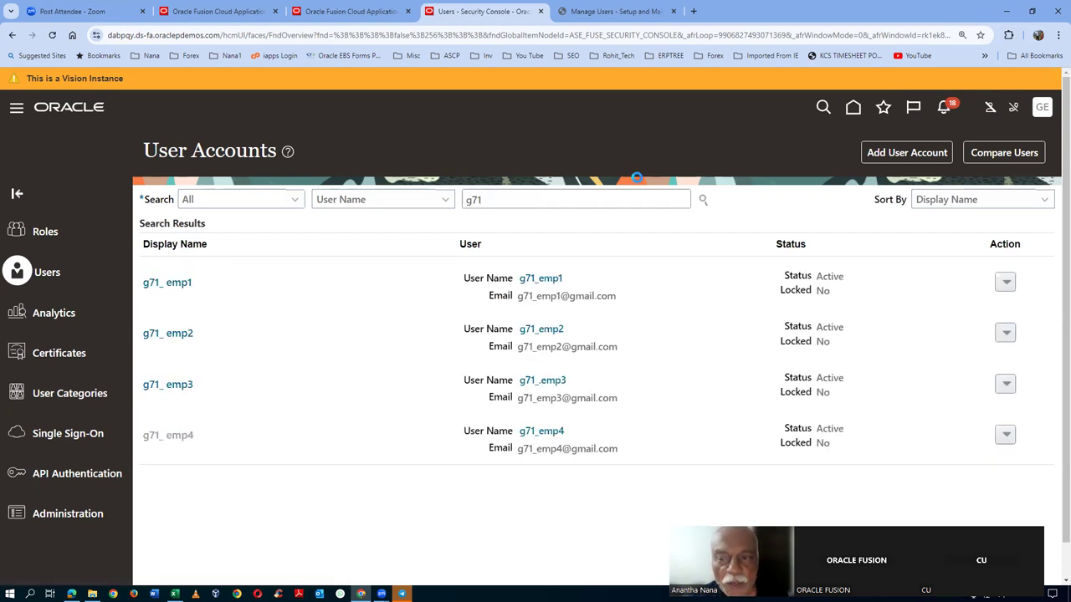
- Manually reset the user's password, entering and confirming a new one
left_click(811, 152)
left_click(339, 297)
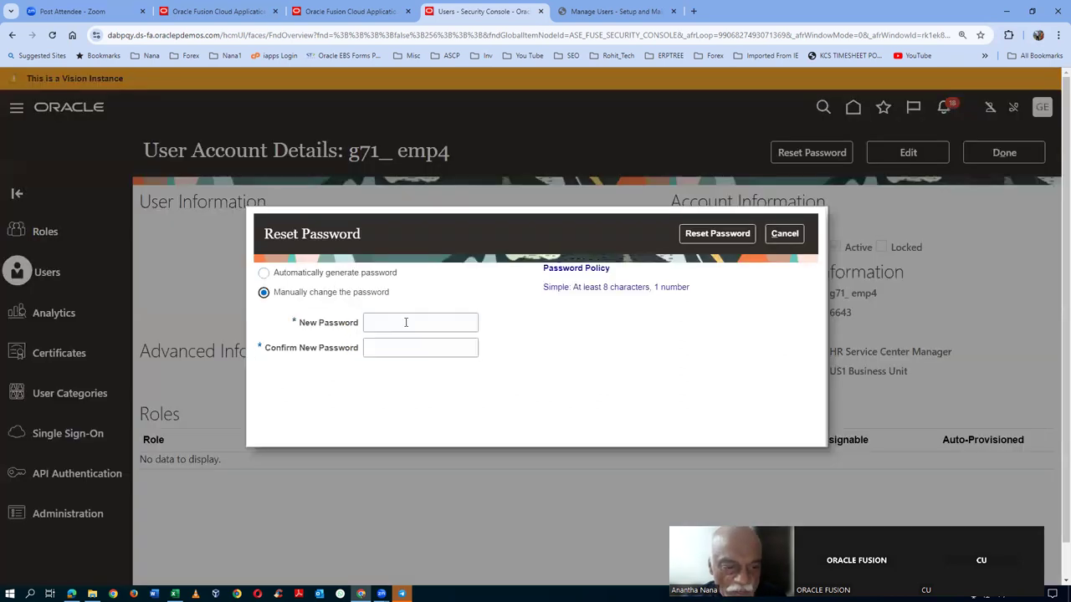
left_click(406, 322)
type("W")
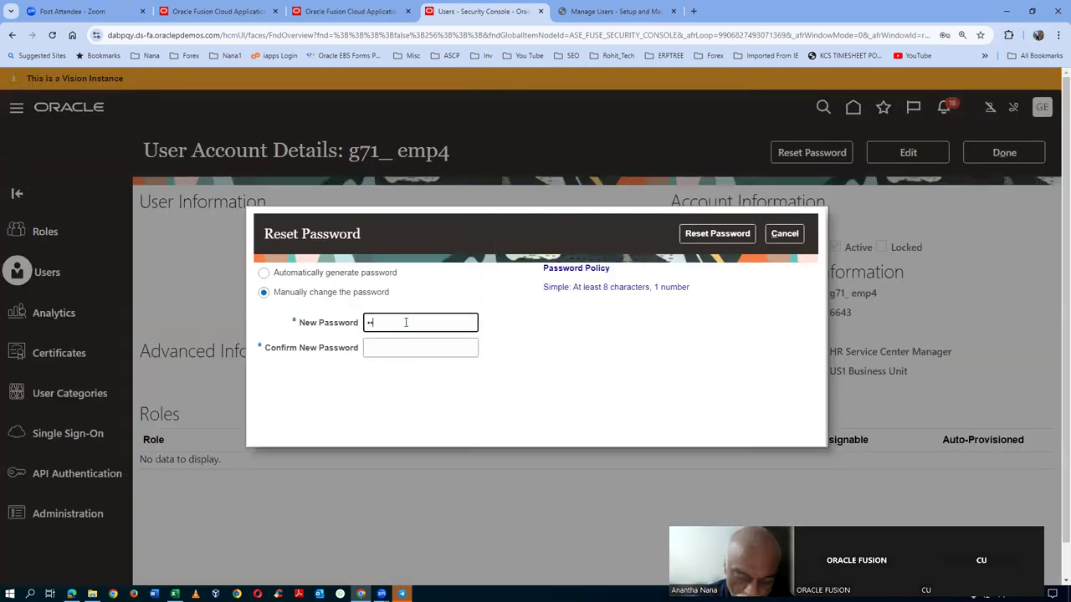
type("elcome123")
key("Tab")
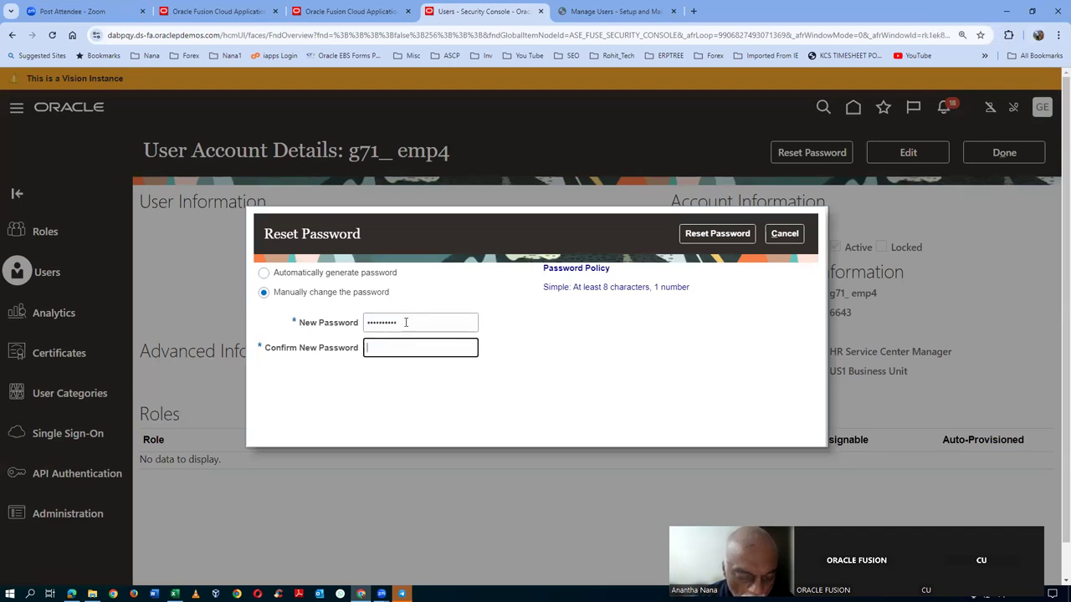
type("W")
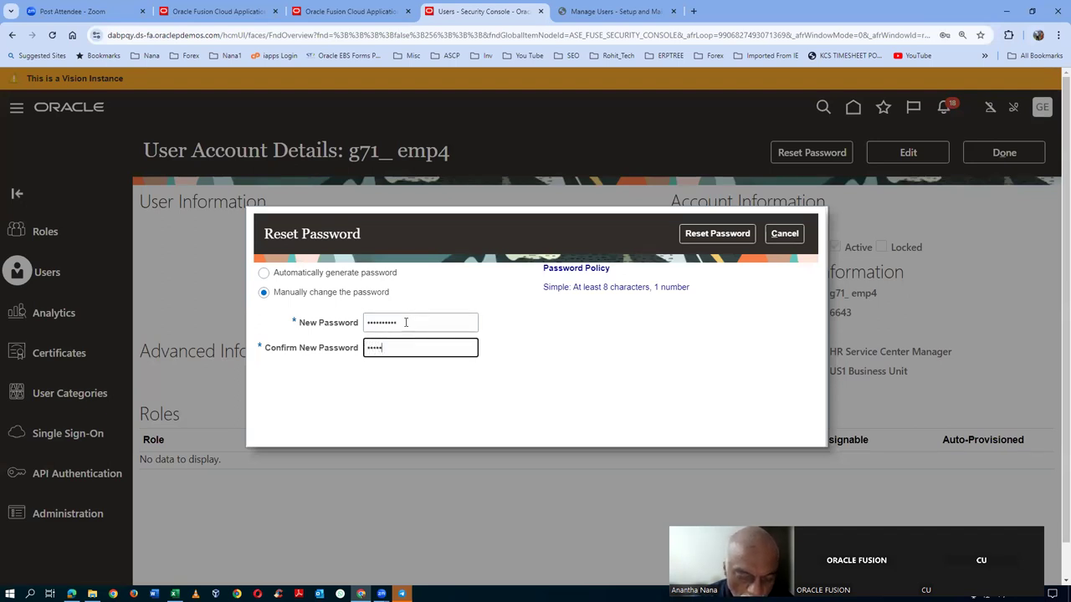
type("elcome123")
key("Tab")
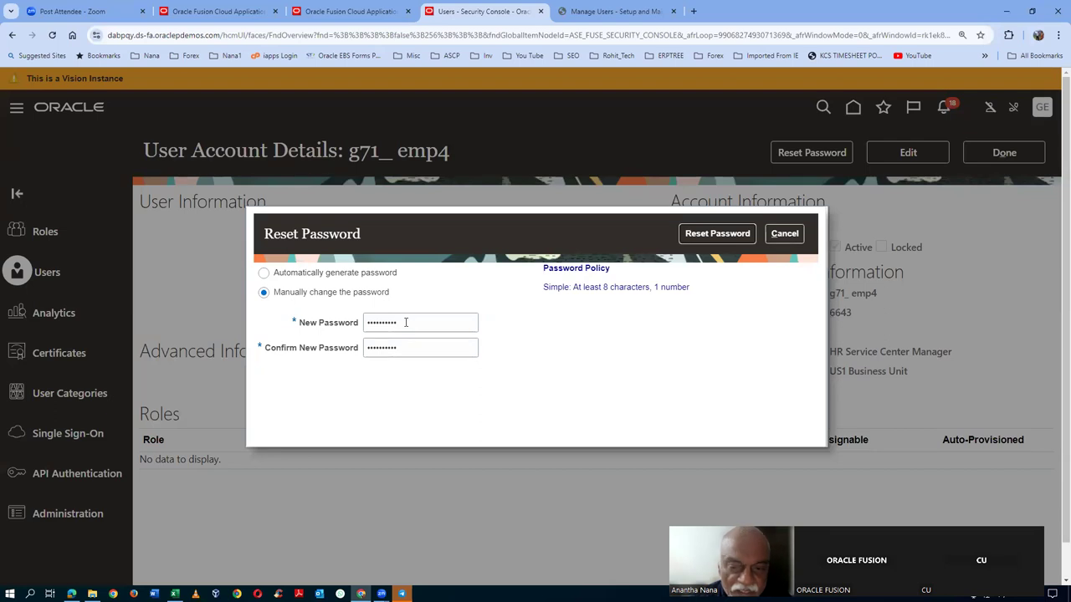
left_click(695, 232)
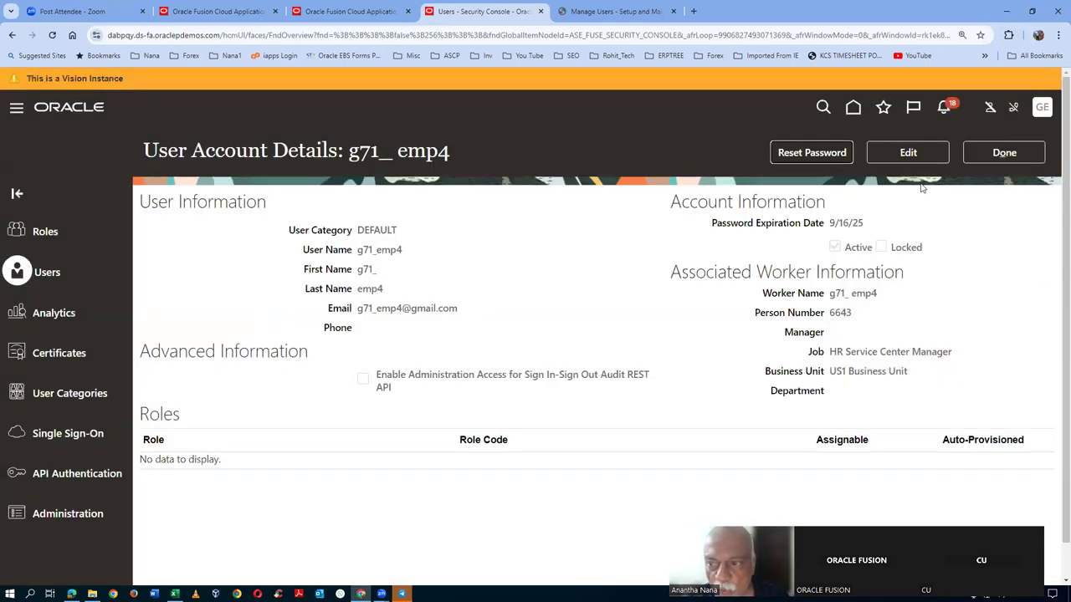
left_click(907, 153)
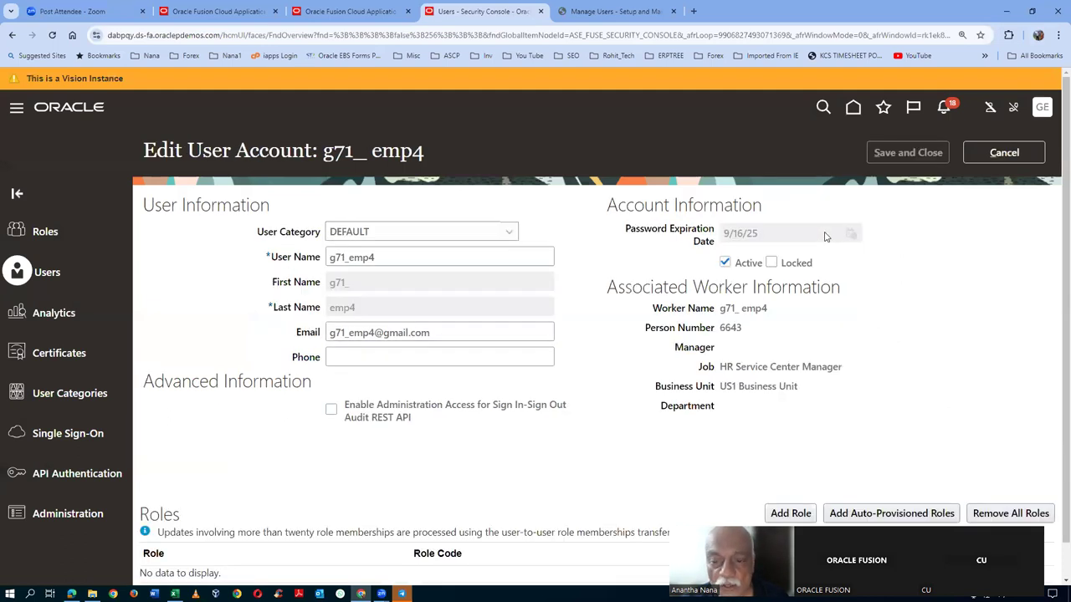
- Add the Employee and Product Data Steward roles to the user account
scroll(825, 236, "down", 1)
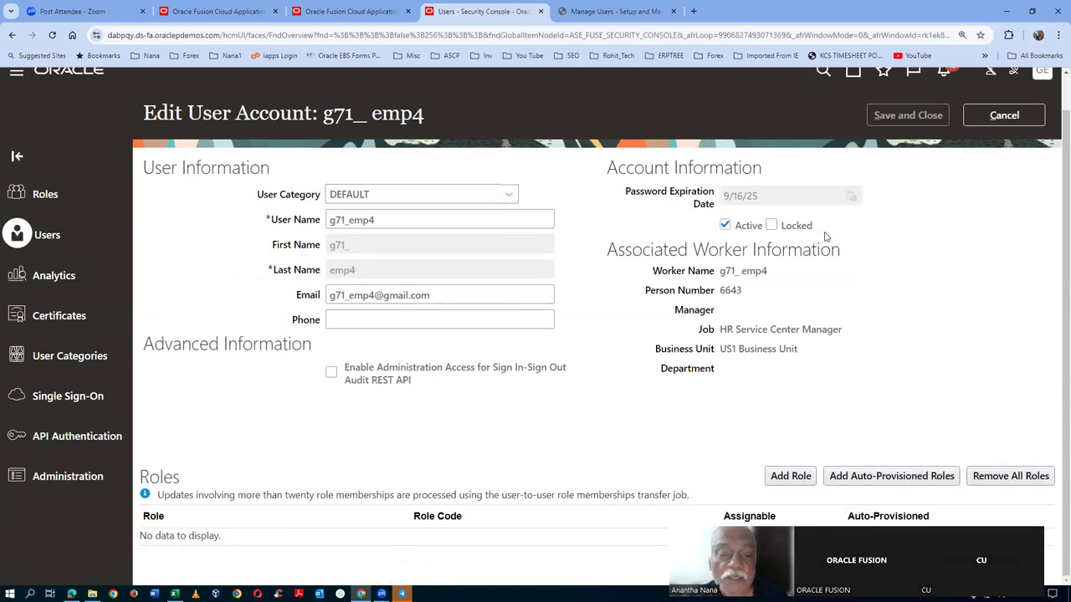
left_click(772, 479)
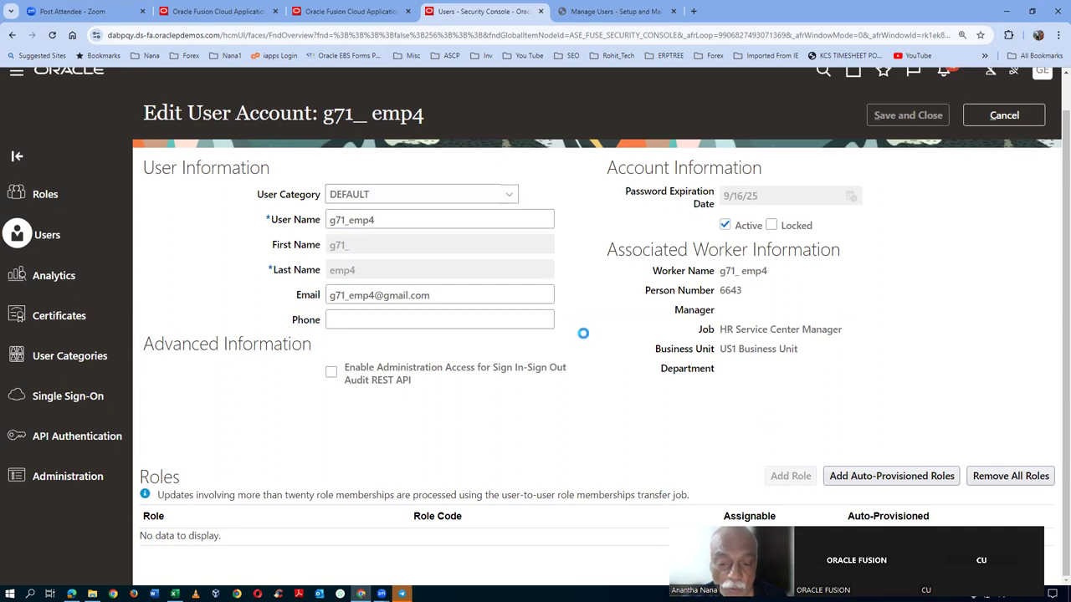
left_click(512, 187)
type("employ")
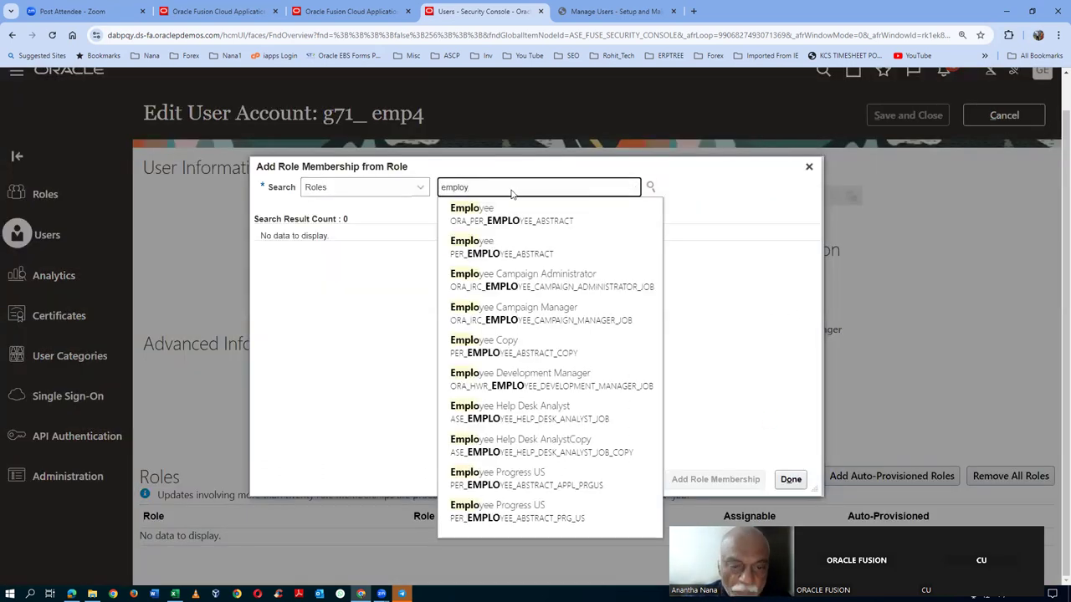
left_click(526, 214)
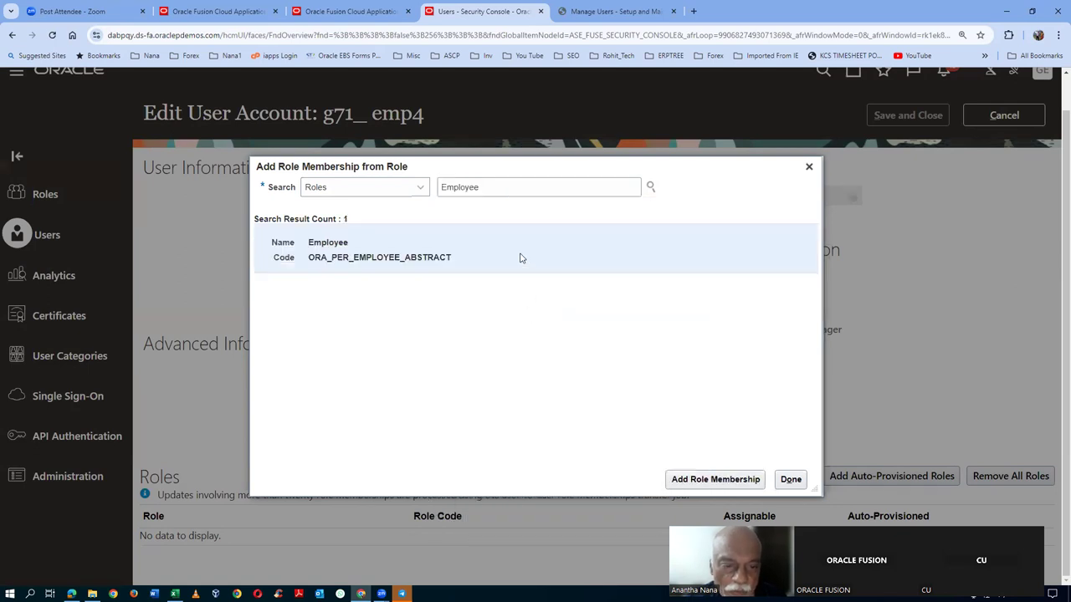
left_click(715, 478)
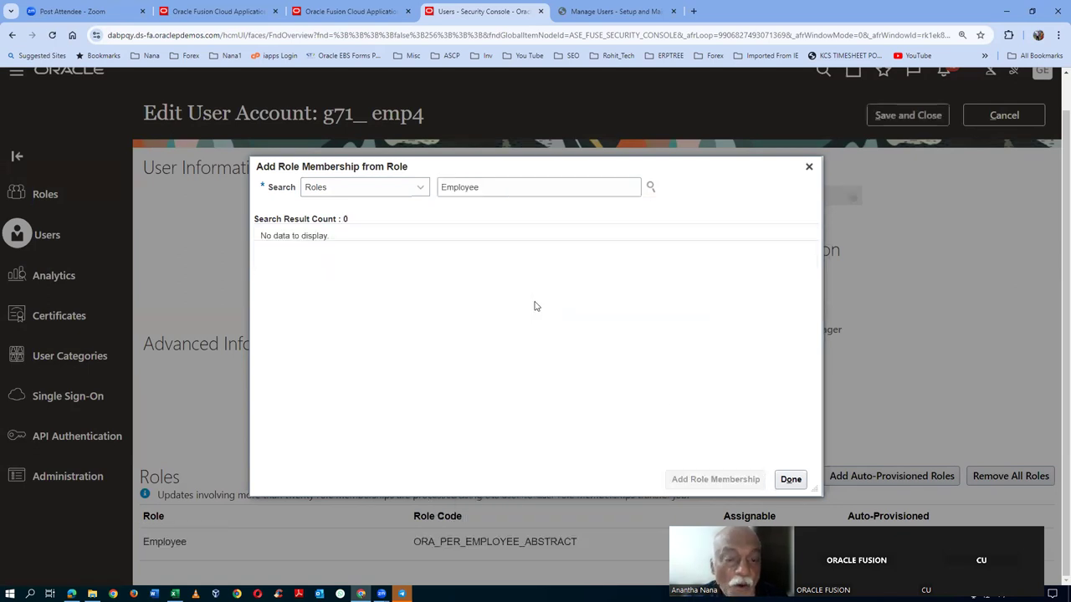
double_click(502, 189)
type("Pr")
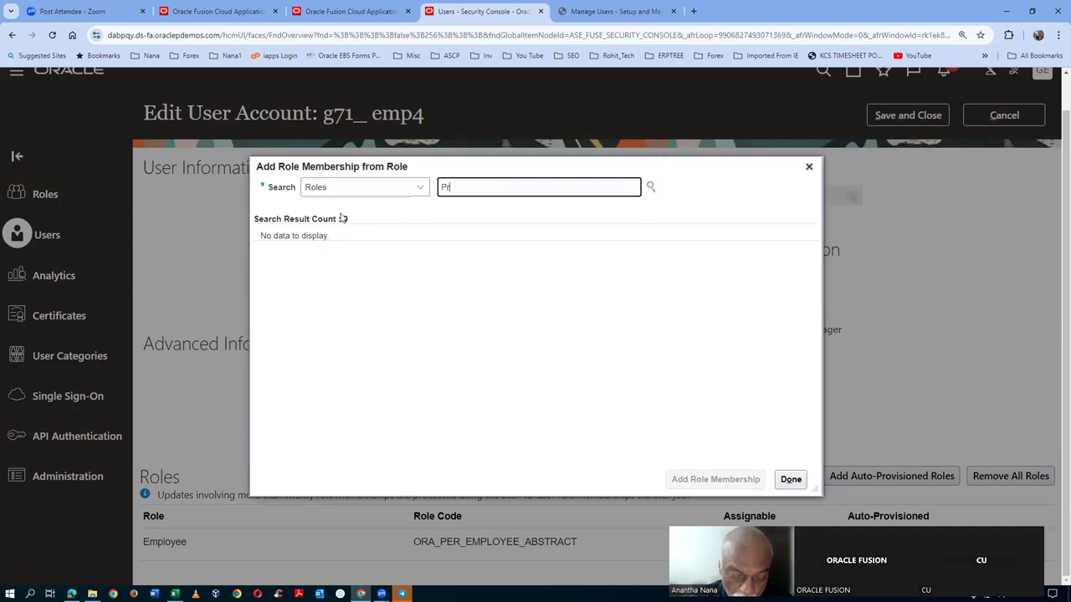
type("oduct")
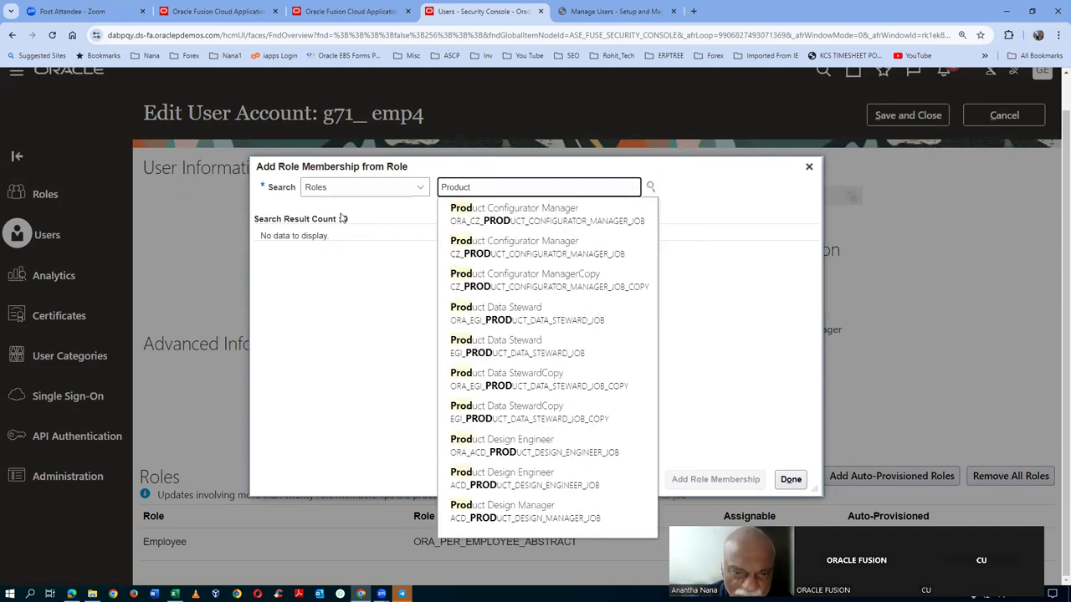
type(" data")
key("Down")
key("Return")
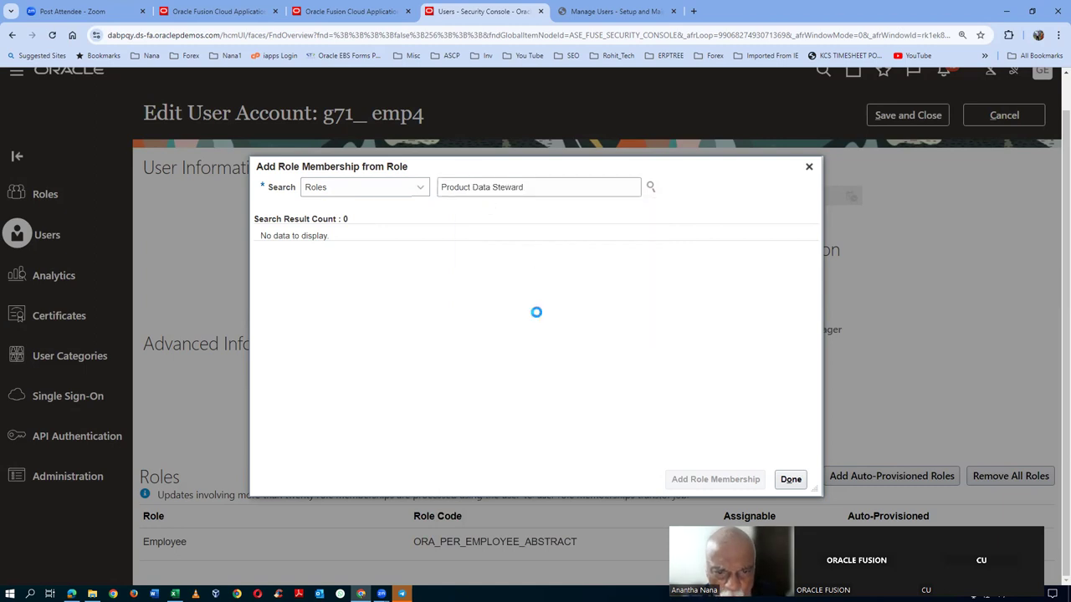
left_click(523, 256)
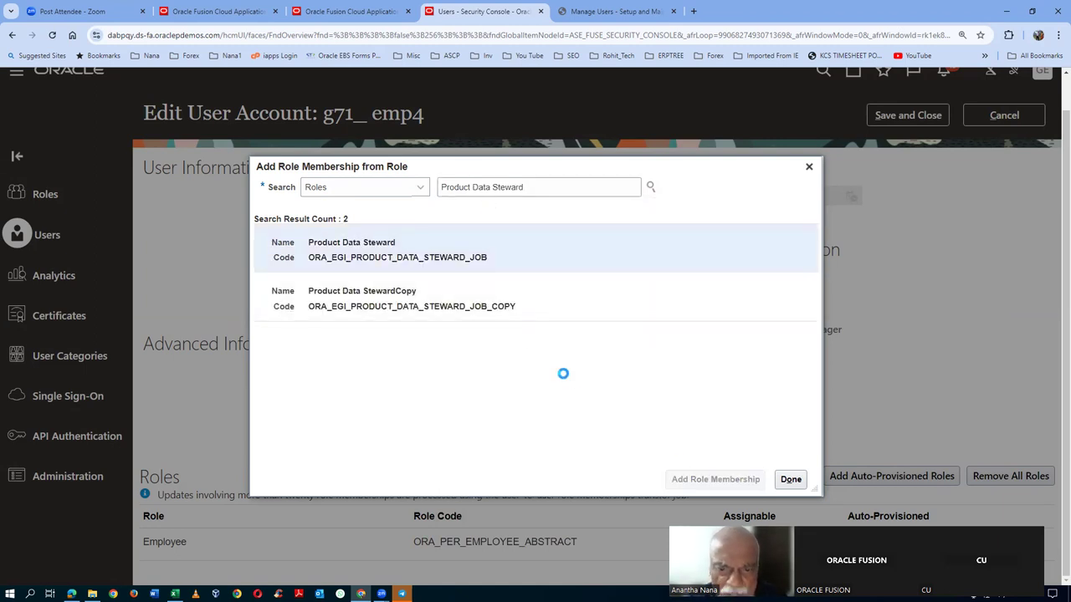
left_click(596, 186)
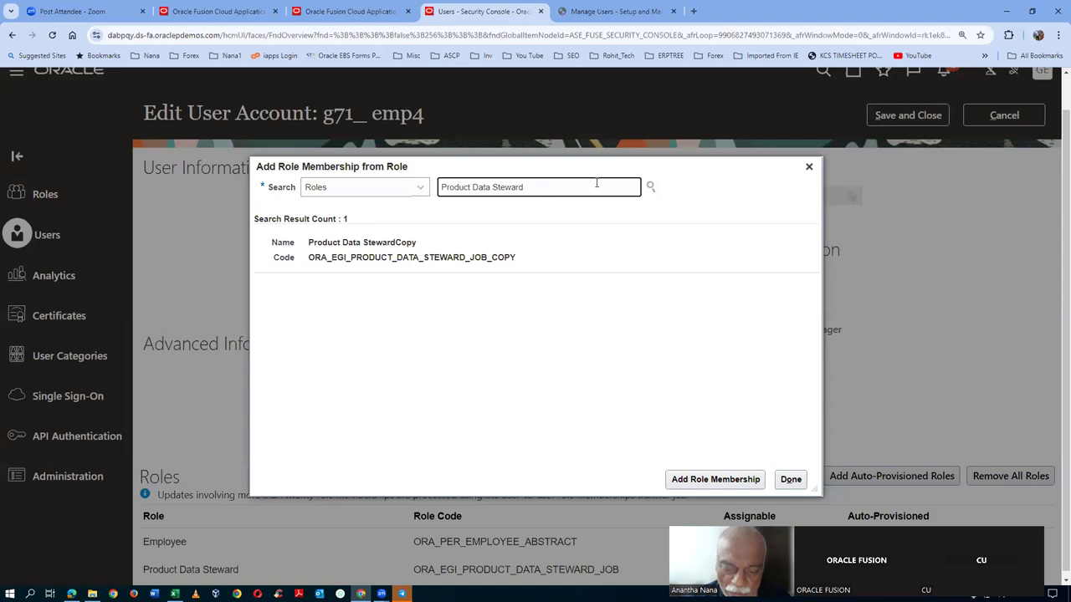
- Add the Product Manager role as well and save the account's role changes
key("BackSpace")
key("BackSpace")
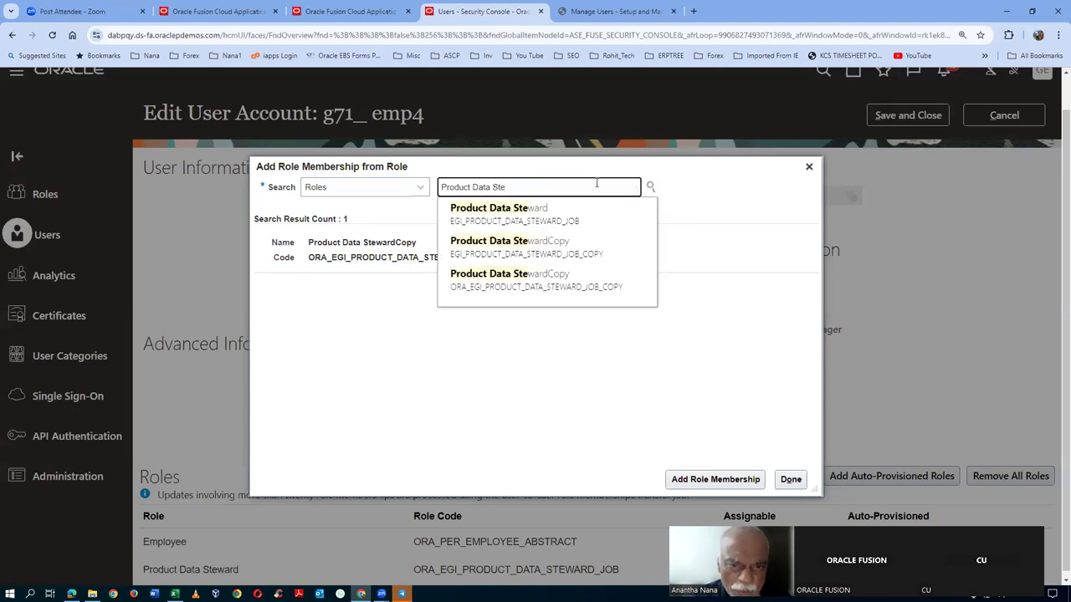
key("BackSpace")
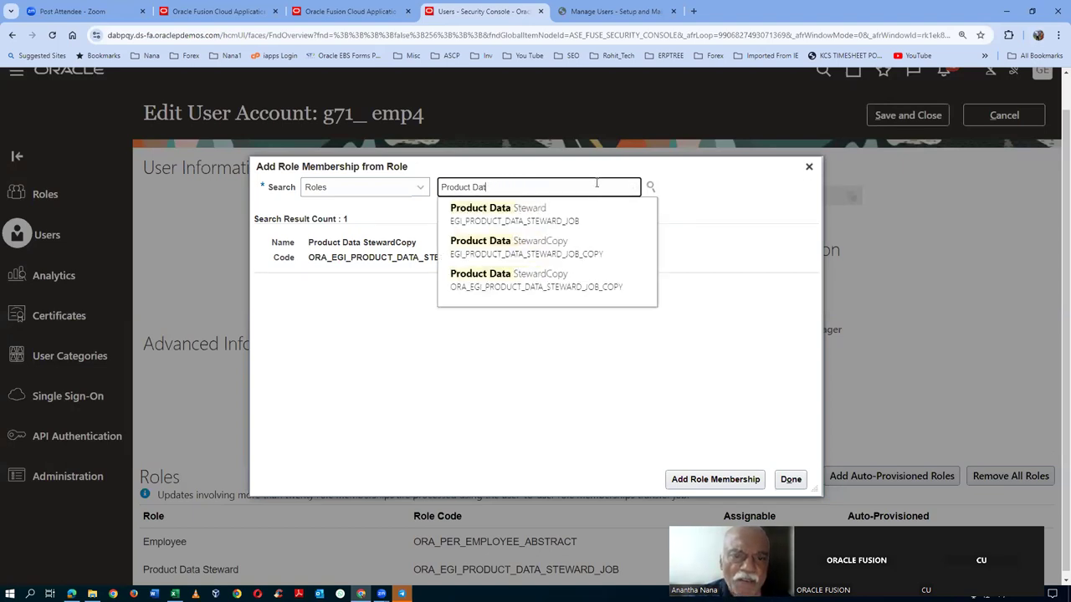
key("BackSpace")
key("BackSpace")
type("M")
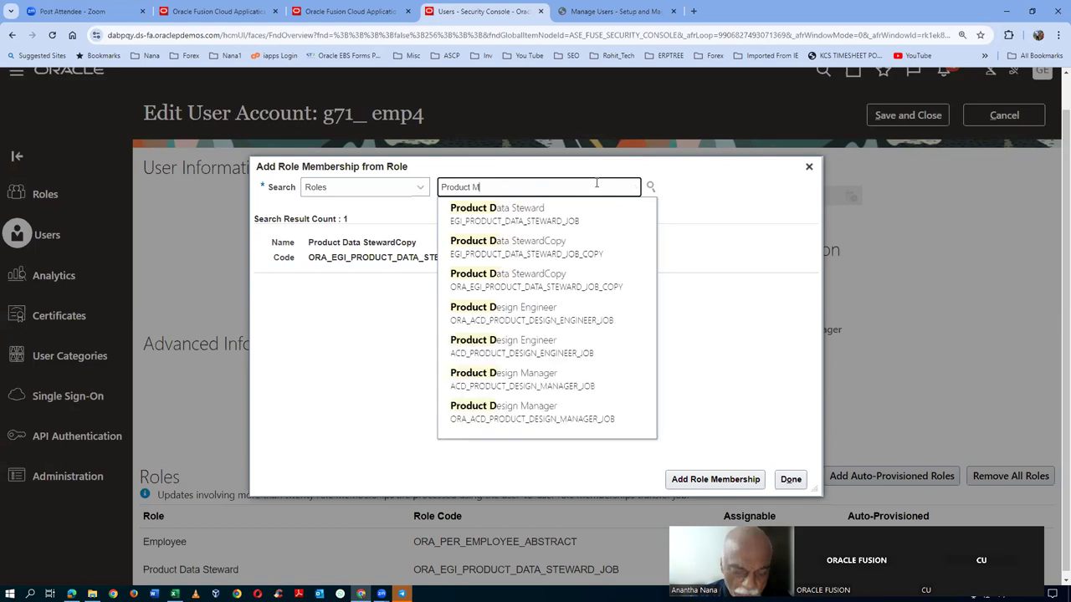
type("ana")
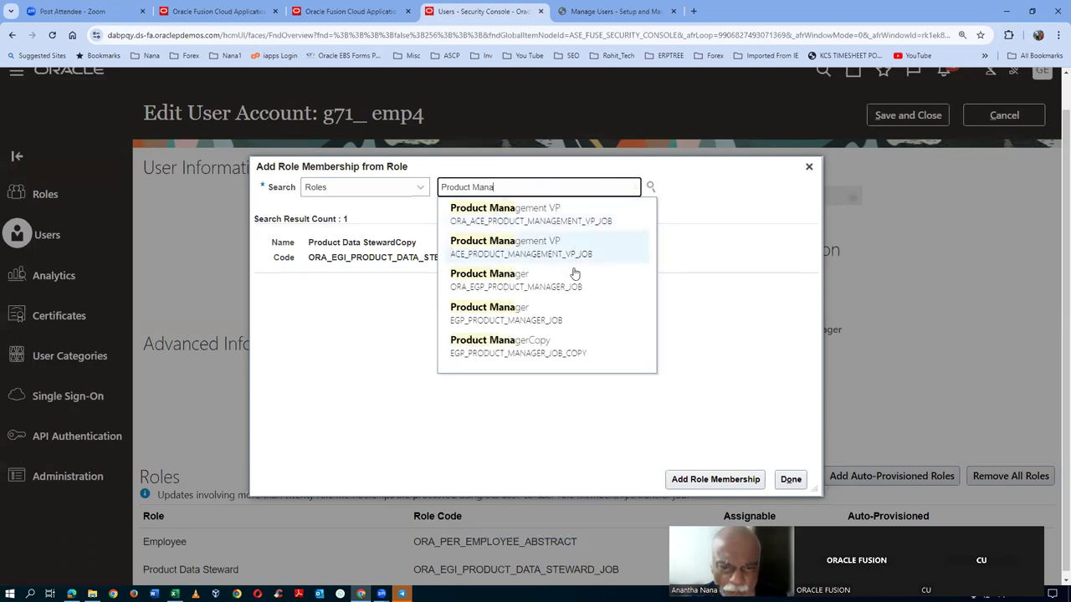
left_click(572, 278)
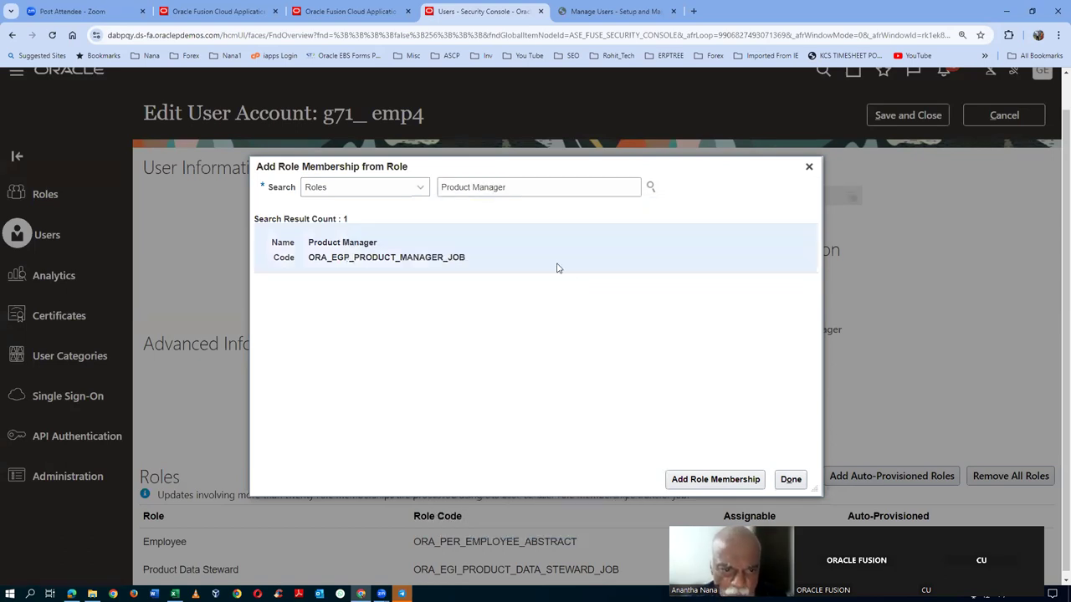
left_click(707, 478)
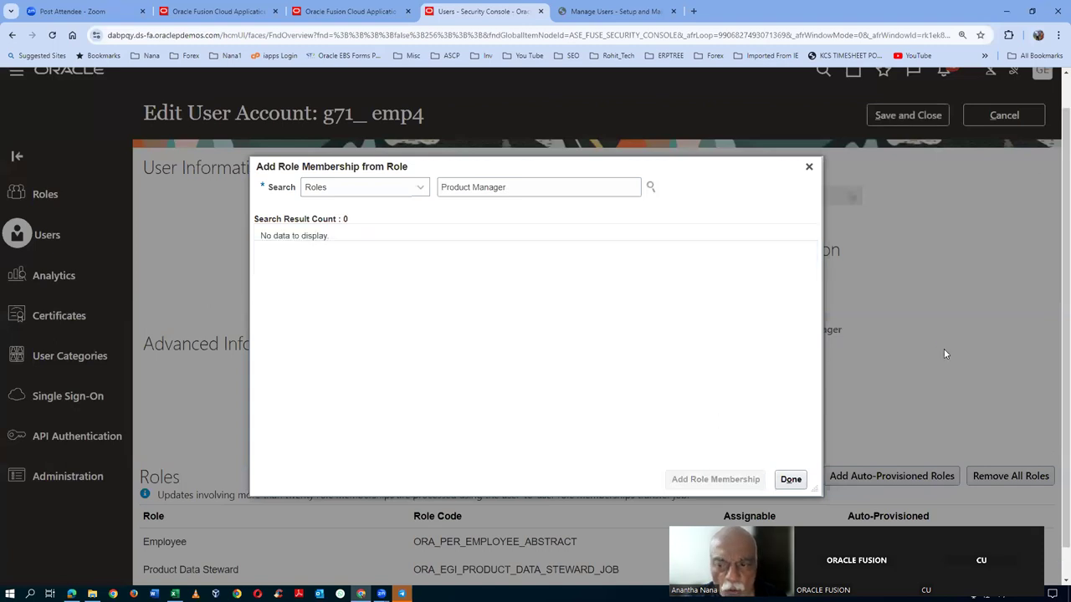
left_click(787, 480)
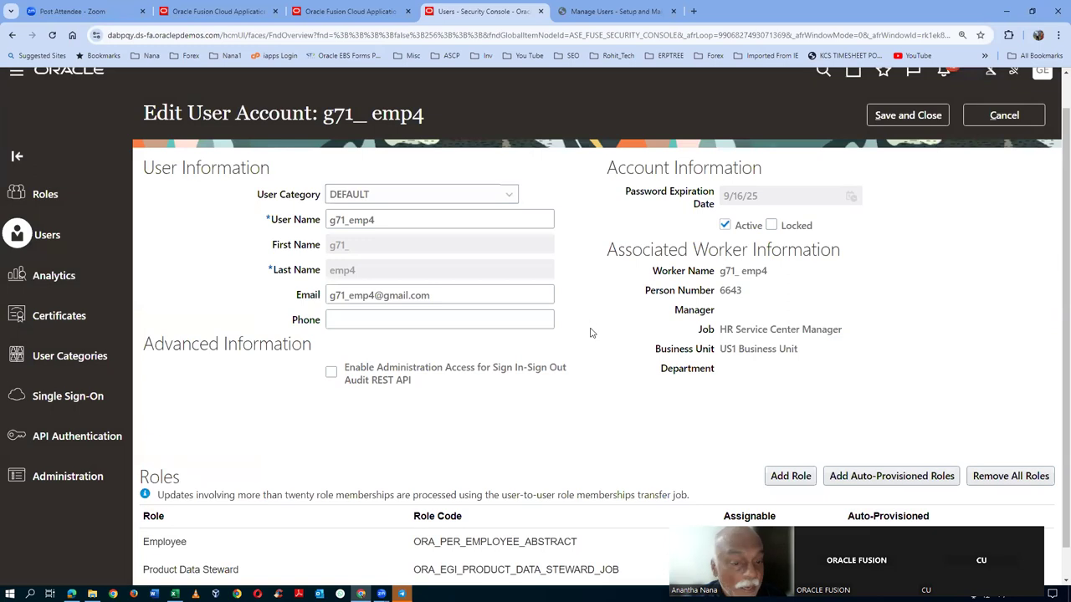
scroll(591, 337, "down", 1)
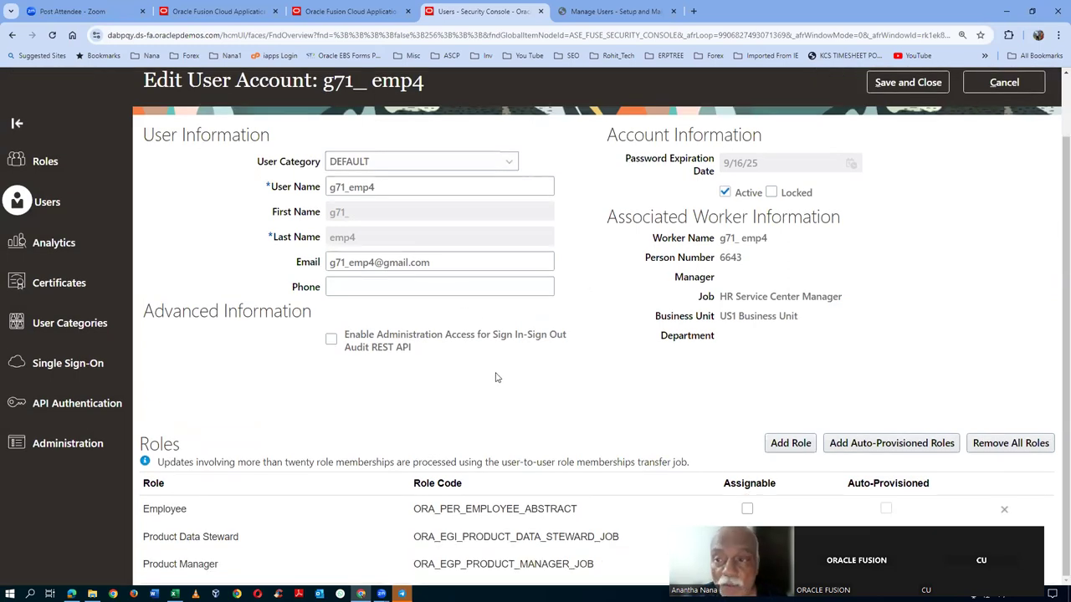
scroll(496, 377, "up", 2)
left_click(908, 152)
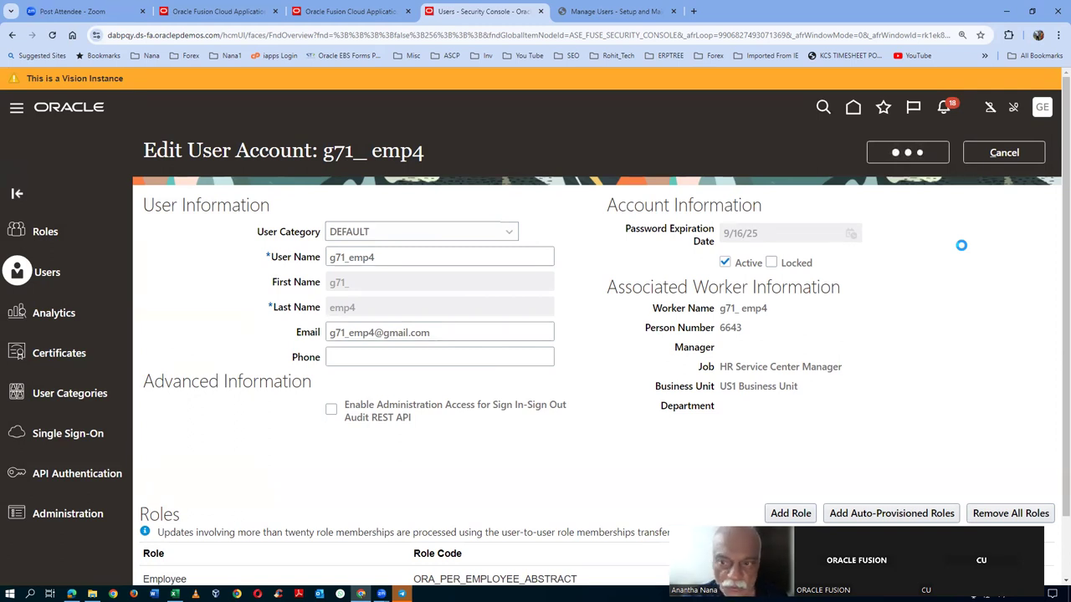
- In the Excel worksheet, select step 152 'Set the NIR work Flow' and its task, then return to the browser
key("alt+Tab")
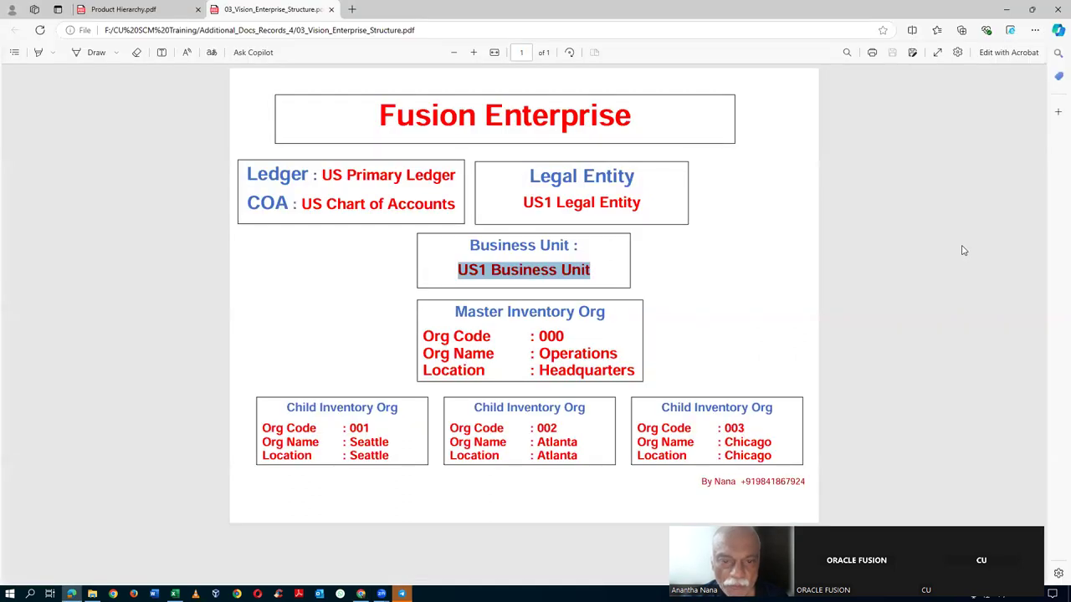
key("alt+Tab")
key("alt+Tab")
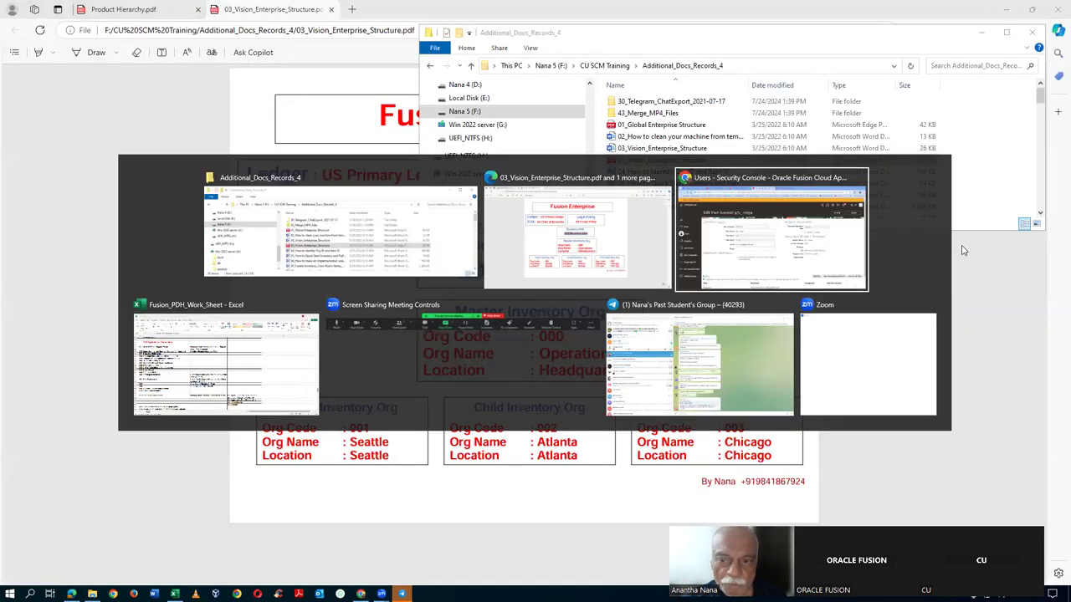
key("alt+Tab")
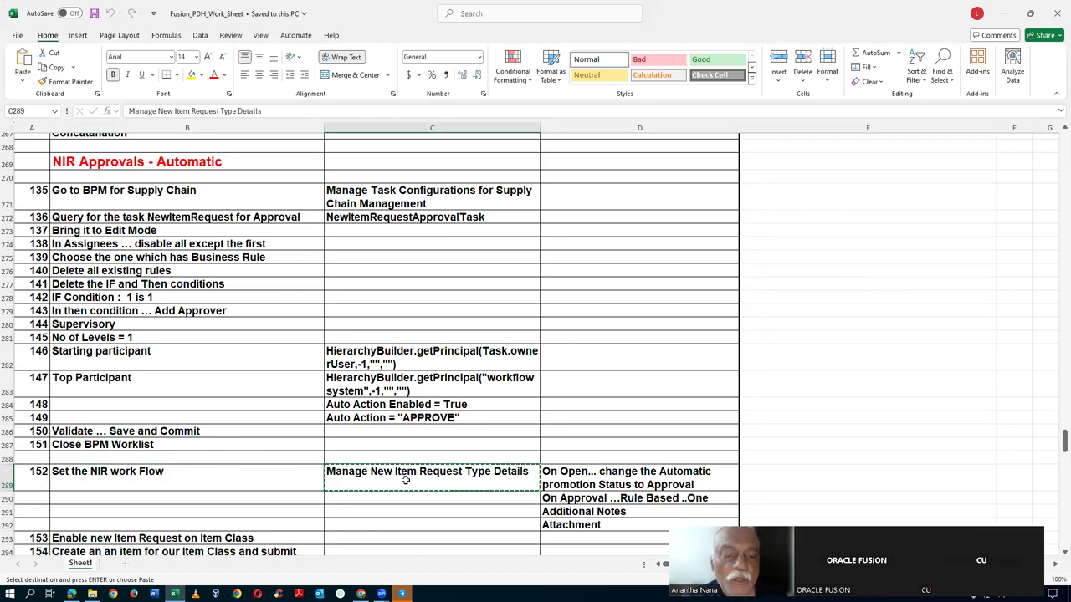
scroll(405, 481, "down", 2)
left_click(161, 406)
left_click(361, 405)
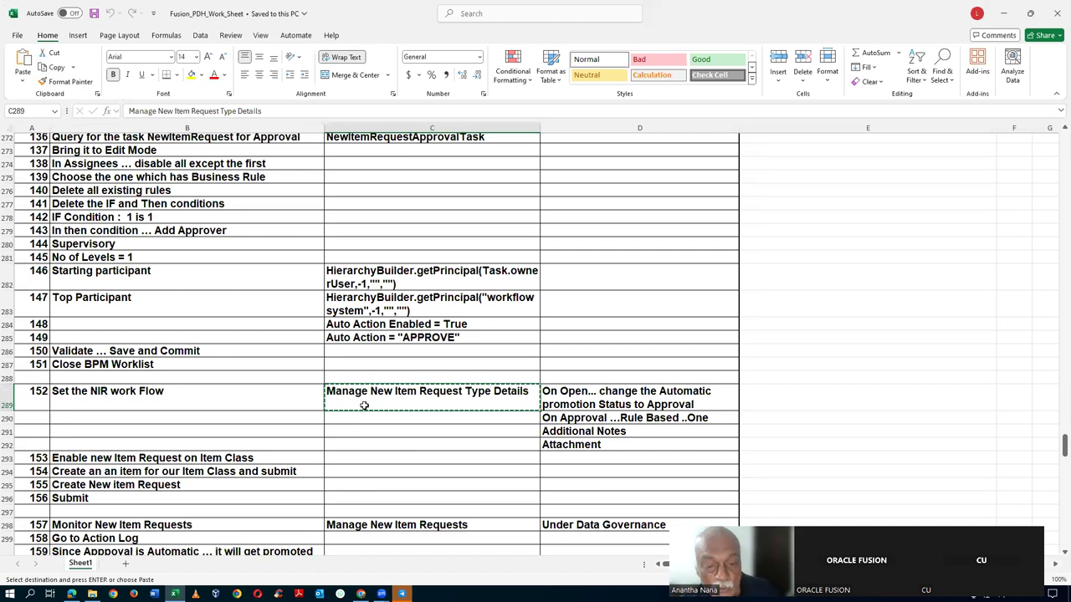
key("alt+Tab")
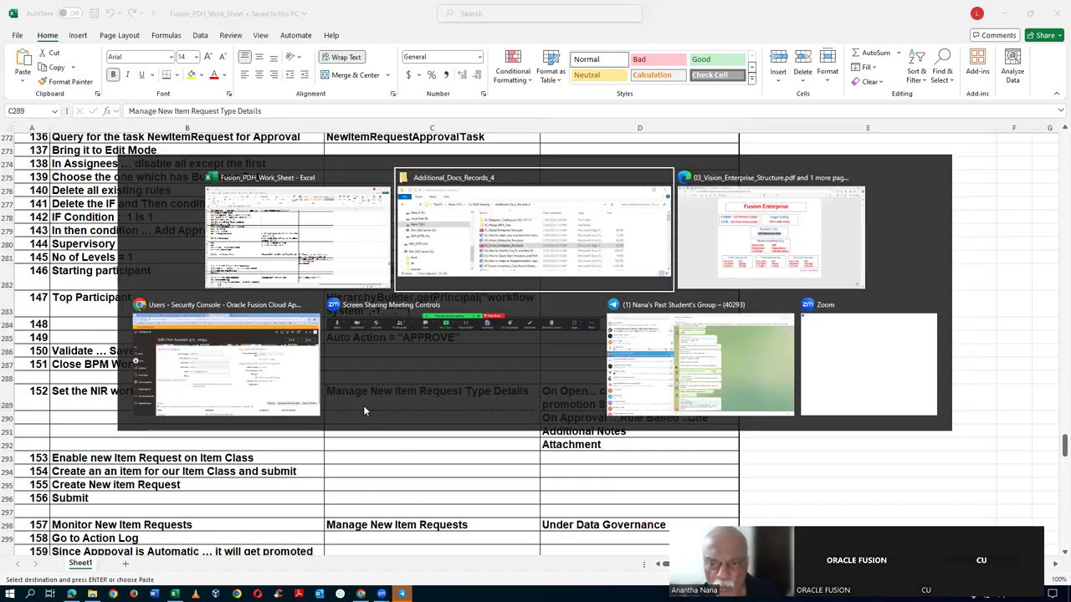
key("alt+Tab")
key("alt+Tab")
key("alt+Tab")
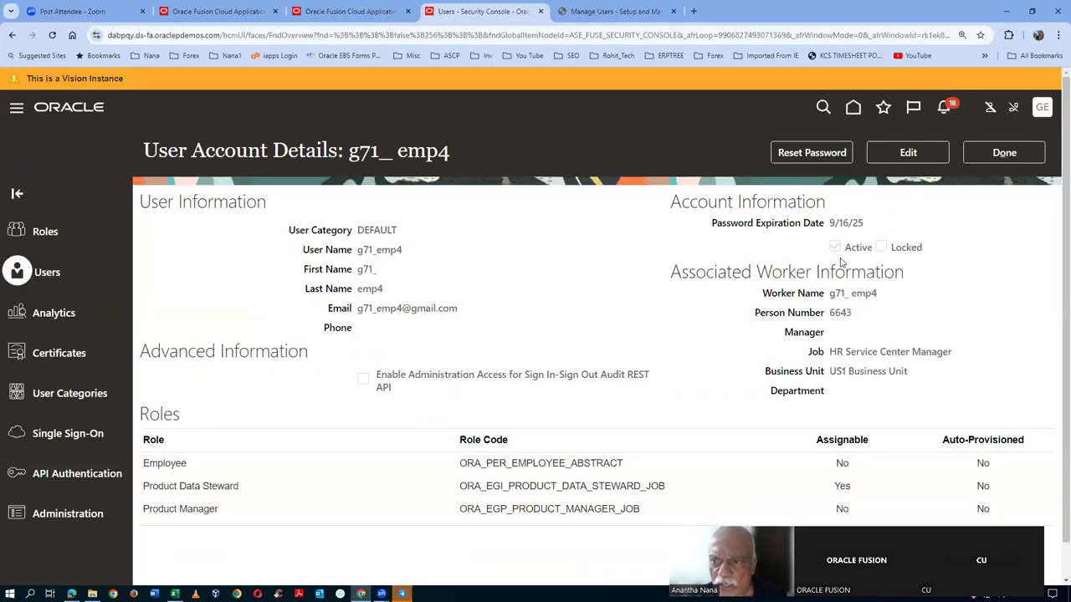
- Close the user account details, go to Setup and Maintenance and search for the pasted task name
left_click(987, 159)
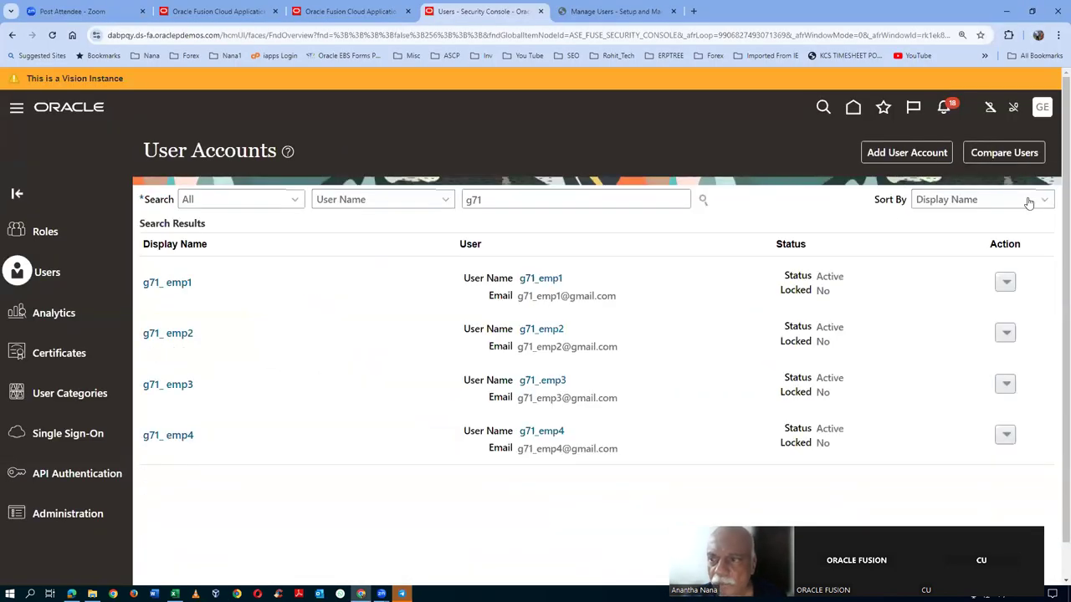
left_click(1041, 109)
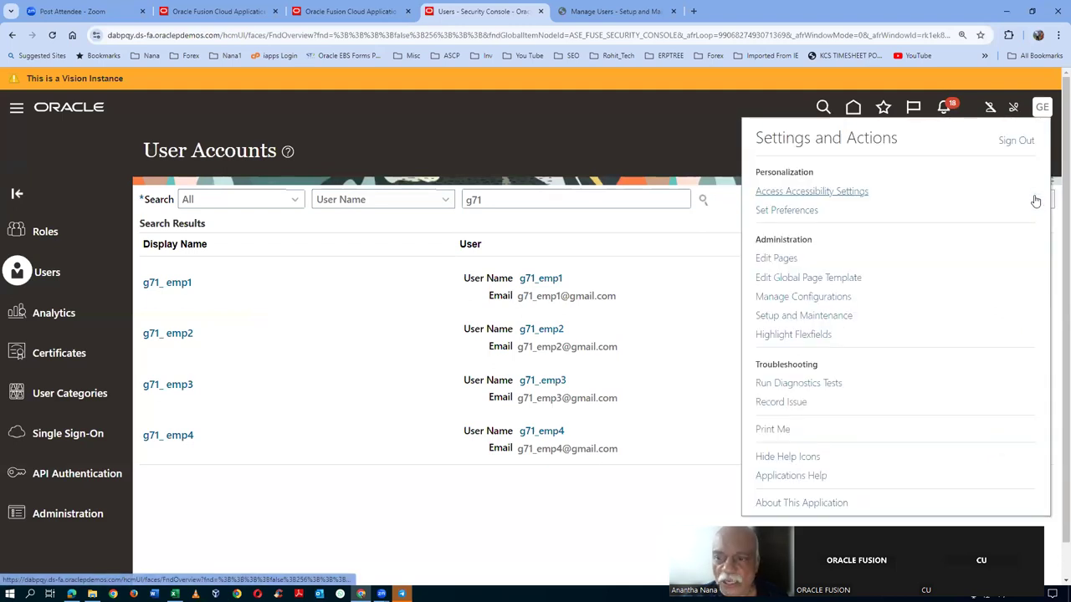
left_click(803, 317)
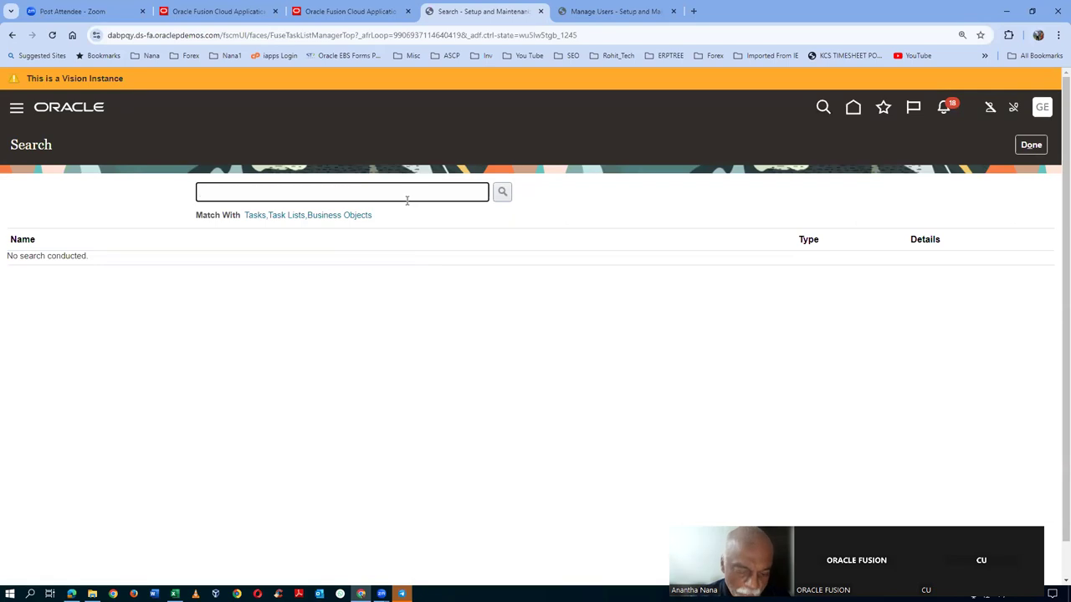
type("Manage New Item Request Type Details")
key("Return")
- Open Manage New Item Request Type Details and make the new user the default assignee
left_click(121, 262)
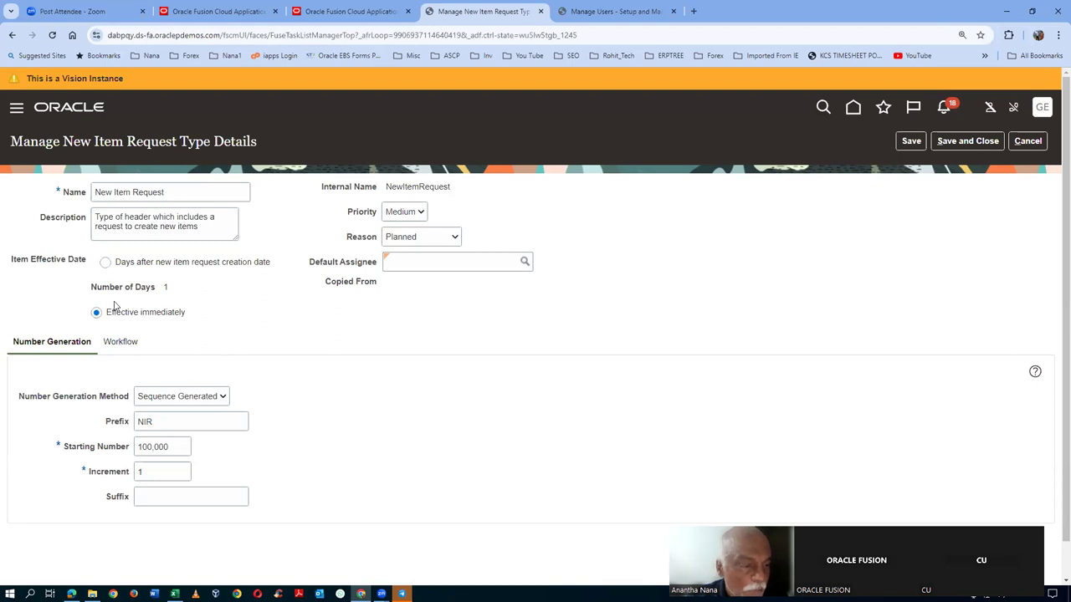
left_click(445, 267)
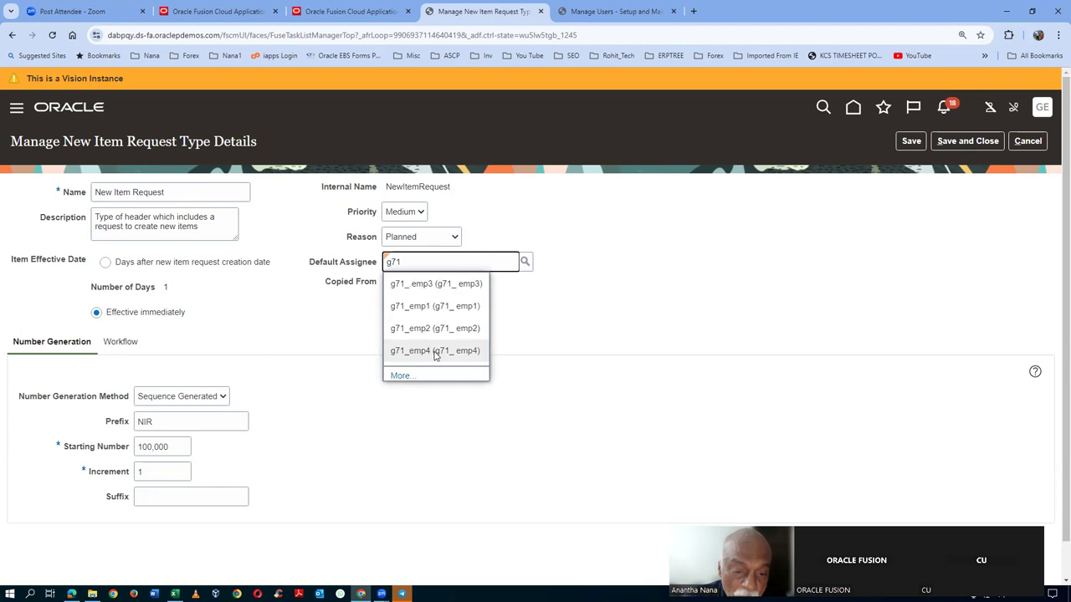
left_click(435, 350)
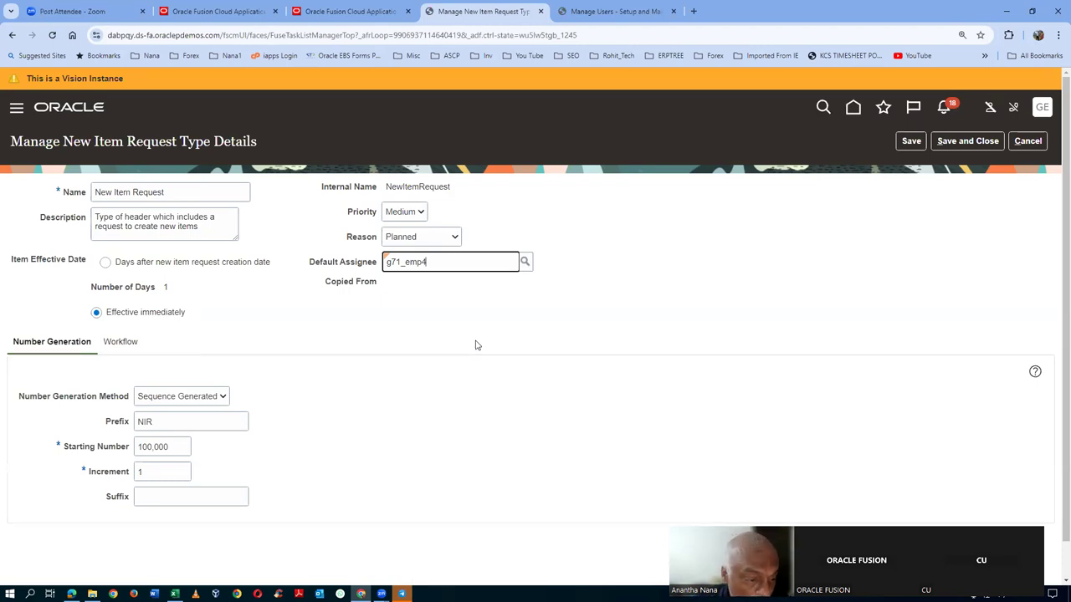
- Set request numbering to prefix NIR_, starting number 100, increment 10
left_click(183, 452)
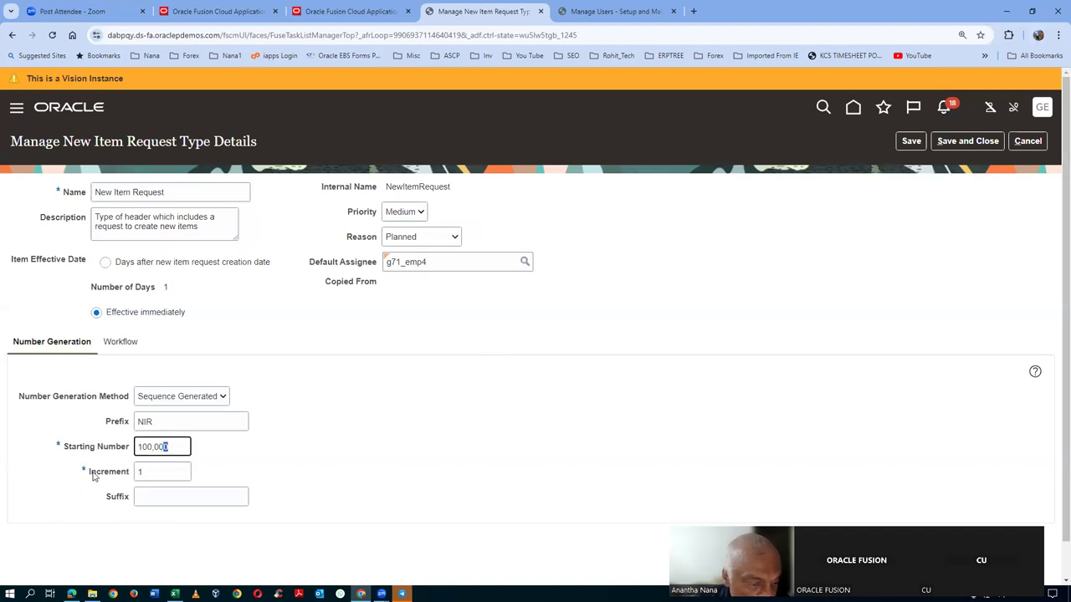
type("10")
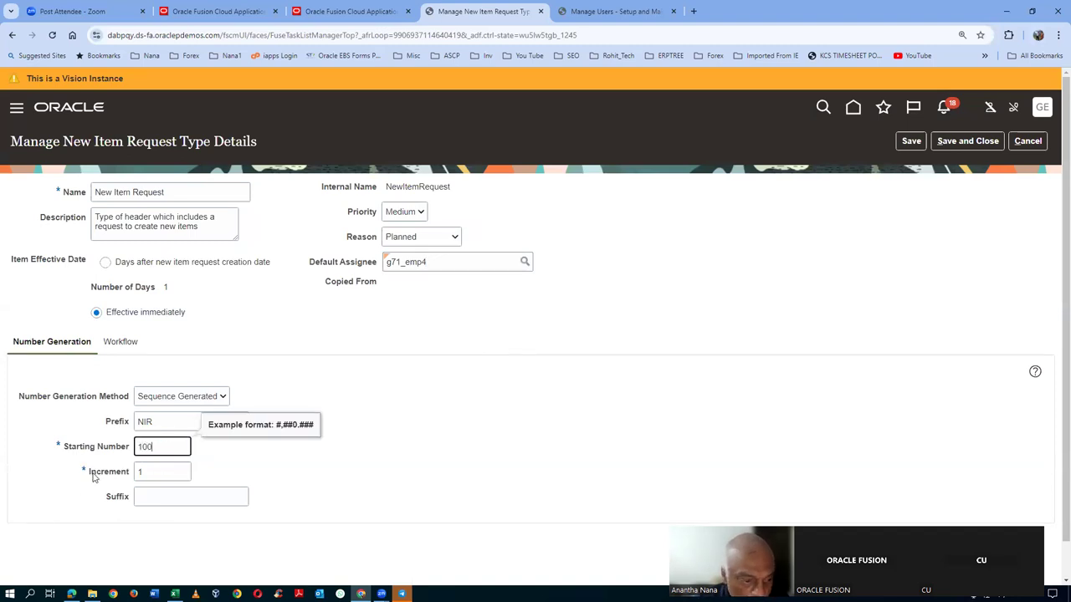
type("0")
key("Tab")
left_click(161, 424)
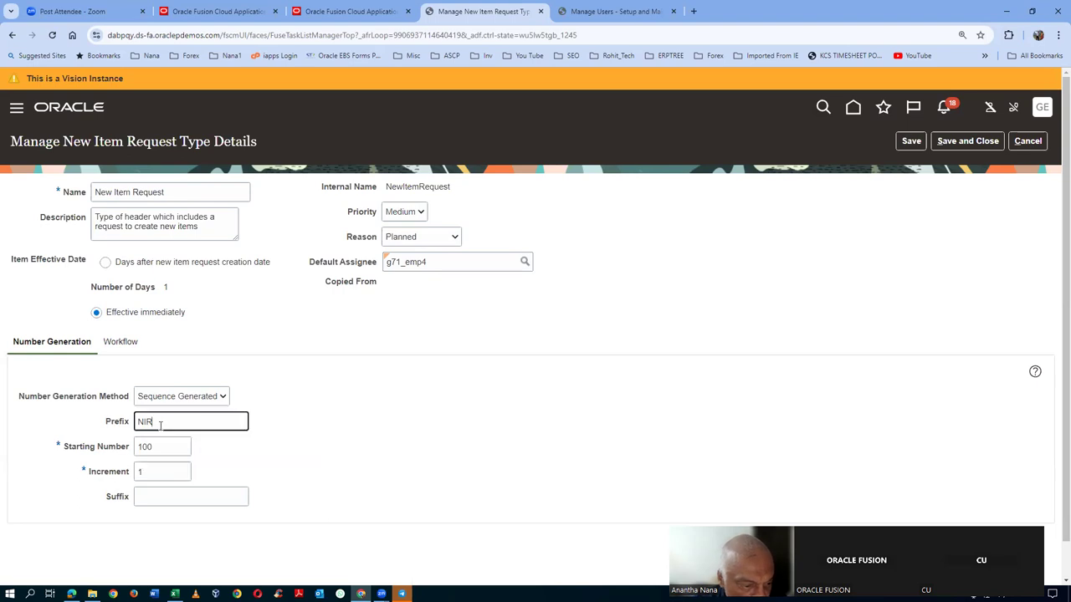
type("_")
left_click(159, 473)
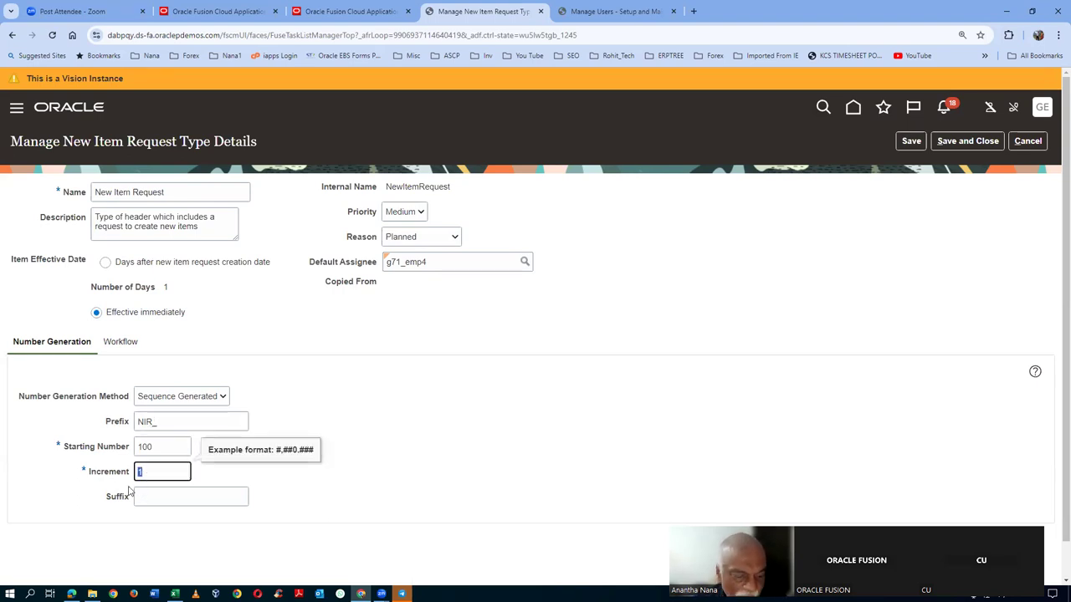
type("0")
key("Tab")
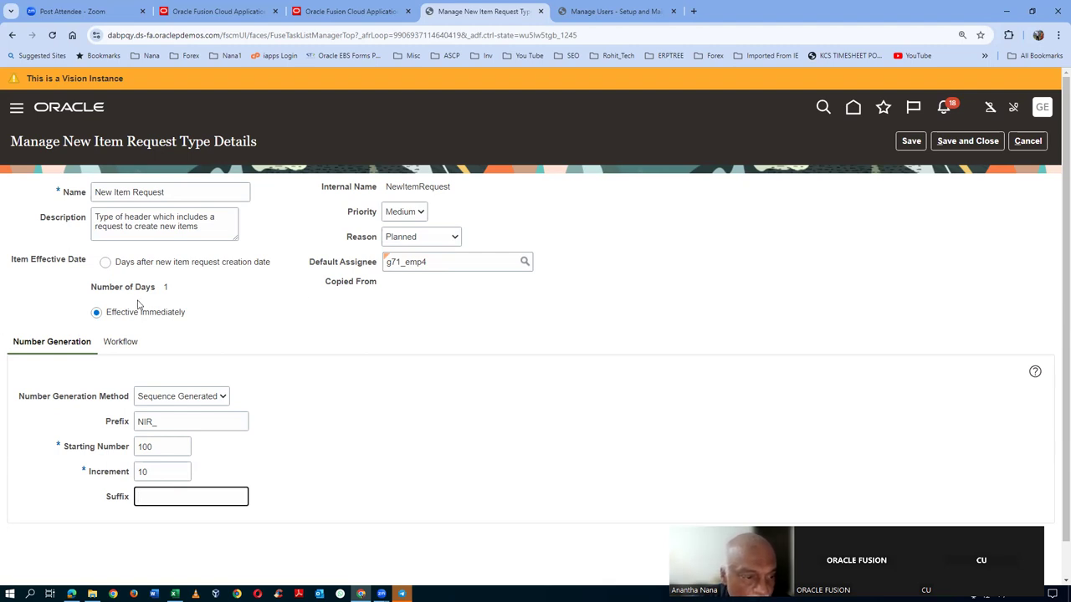
left_click(120, 341)
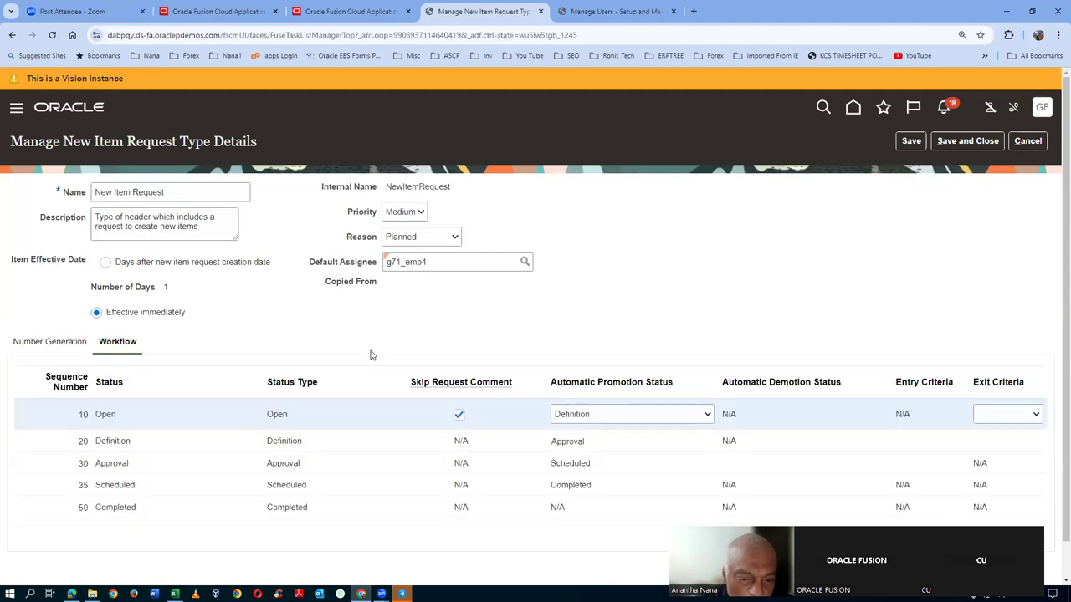
- Uncheck Skip Request Comment on Open and auto-promote it to Approval, accepting the Definition bypass warning
left_click(459, 416)
left_click(434, 264)
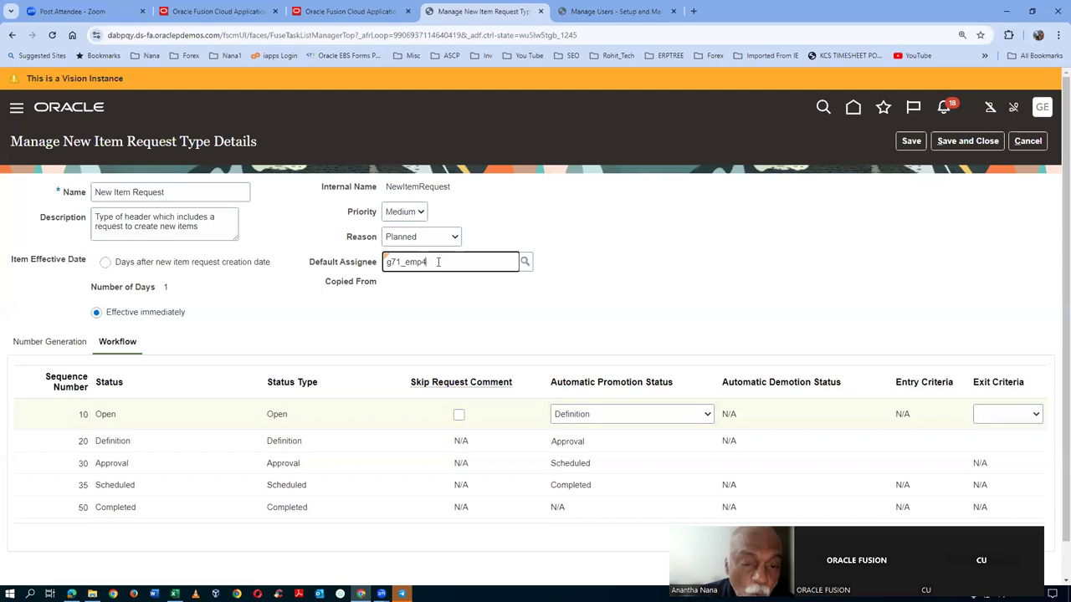
scroll(439, 265, "down", 1)
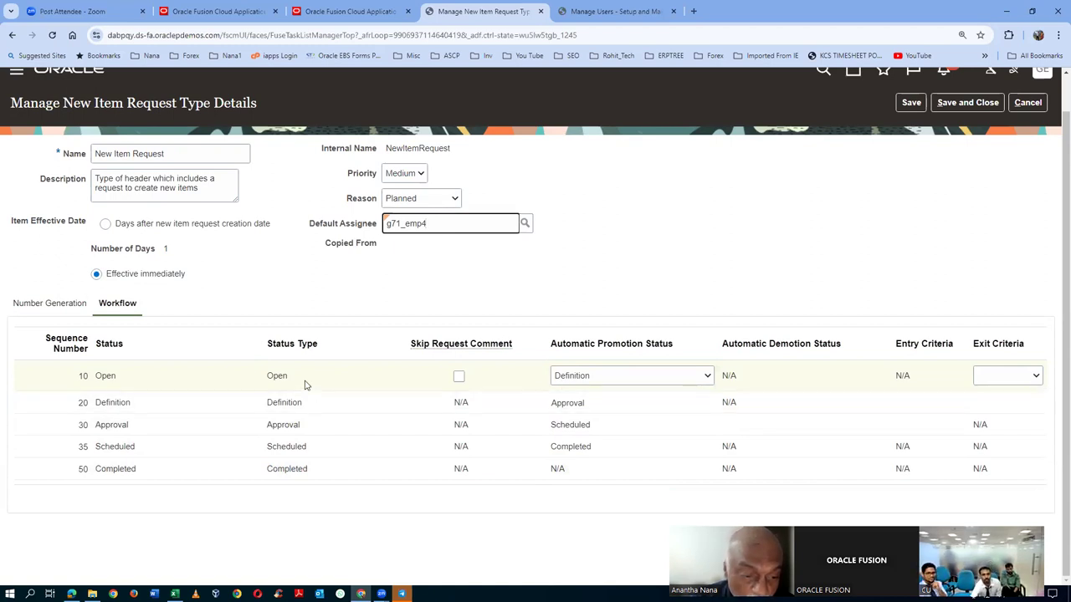
left_click(616, 381)
left_click(601, 408)
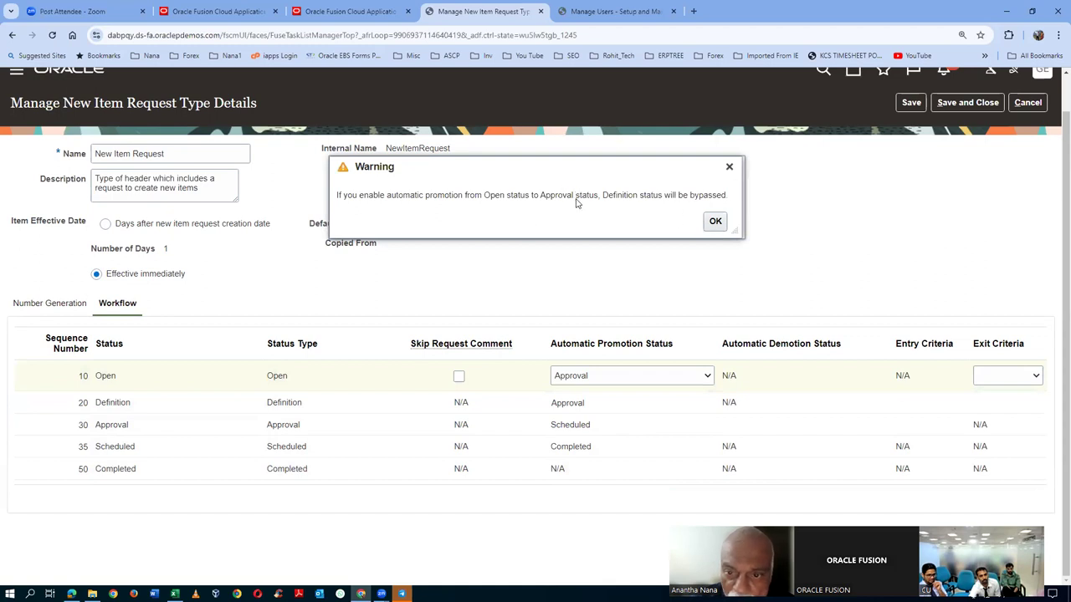
left_click_drag(579, 194, 713, 197)
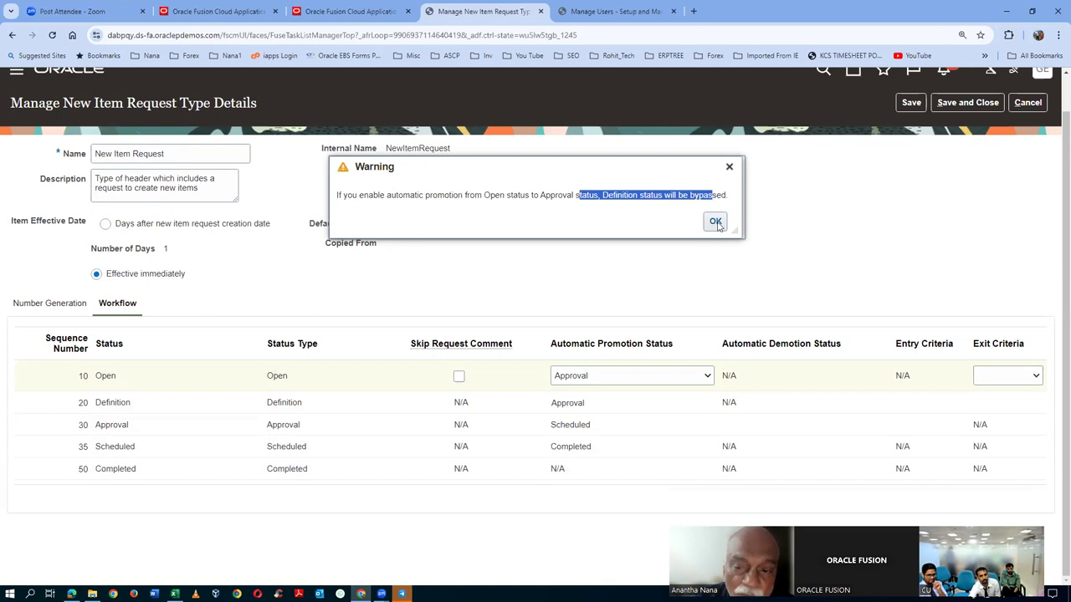
left_click(716, 221)
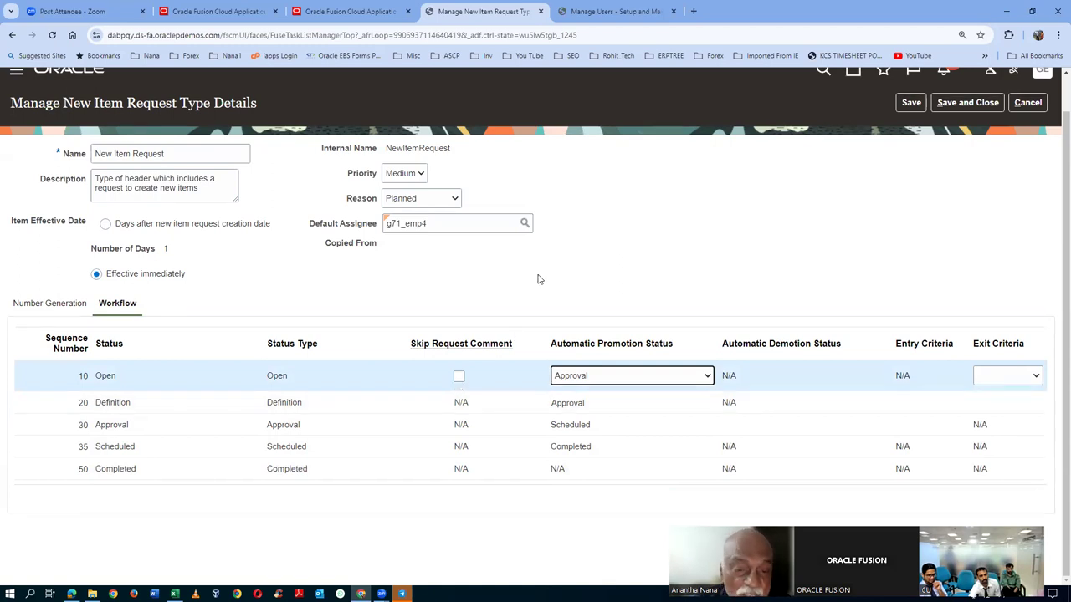
left_click(450, 224)
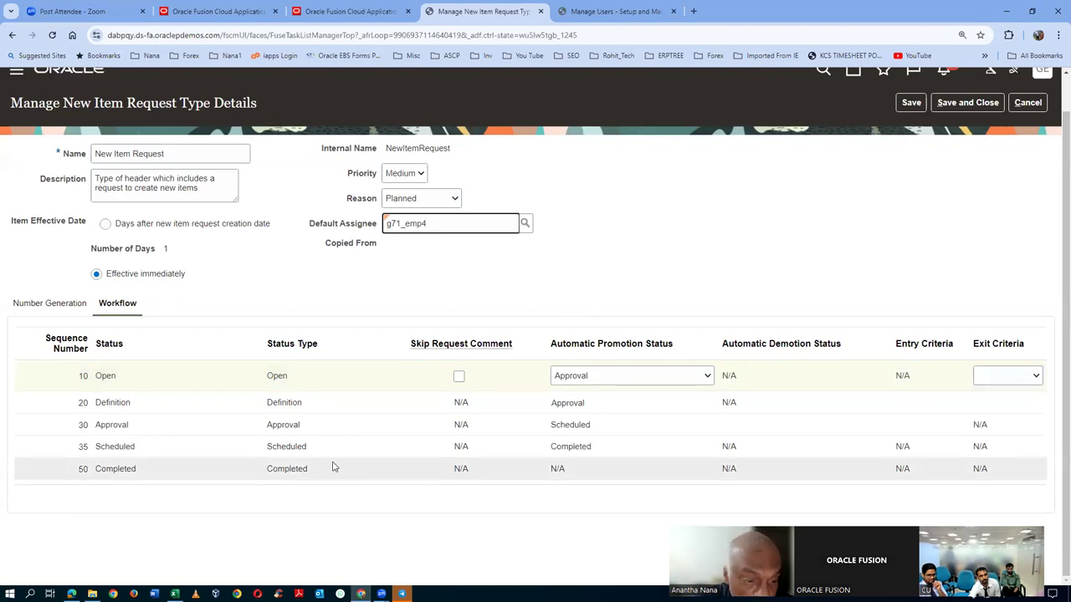
left_click(332, 424)
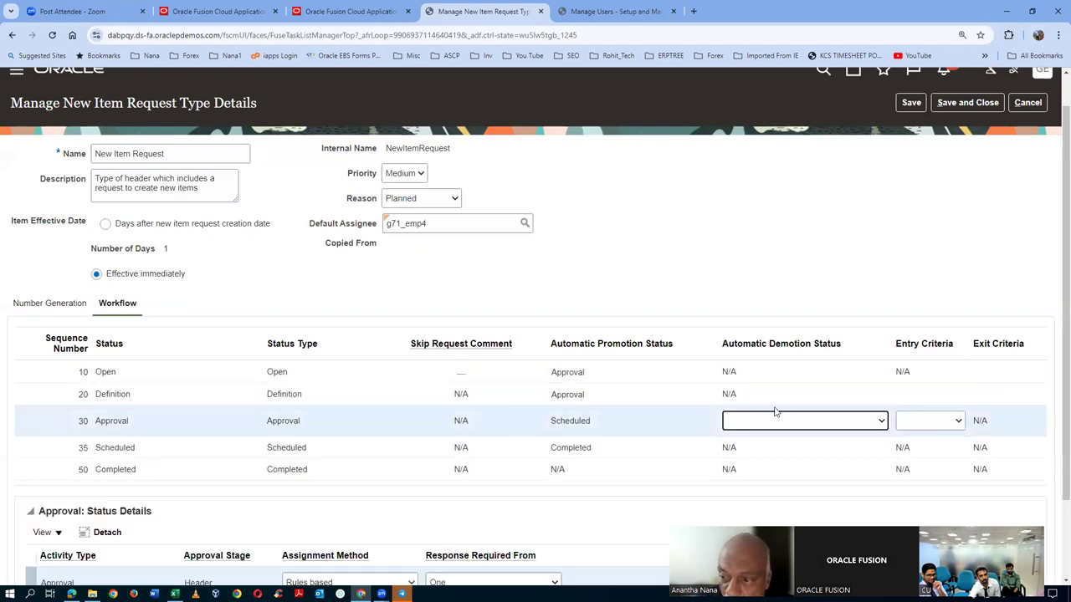
- Review the Approval status details, then save the request type, accepting the existing-requests warning
scroll(1053, 385, "down", 3)
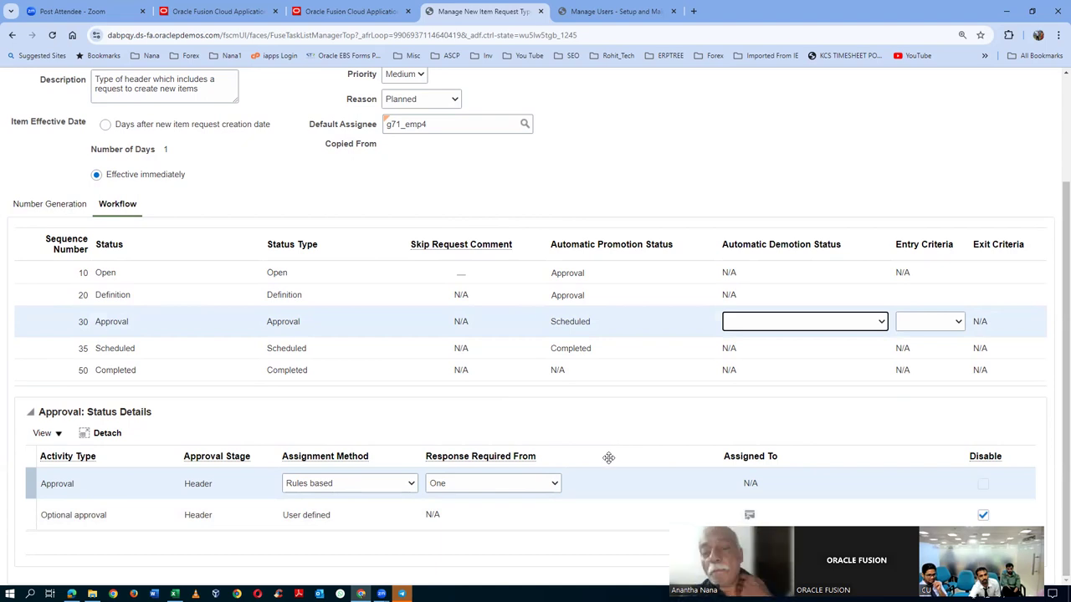
left_click(463, 125)
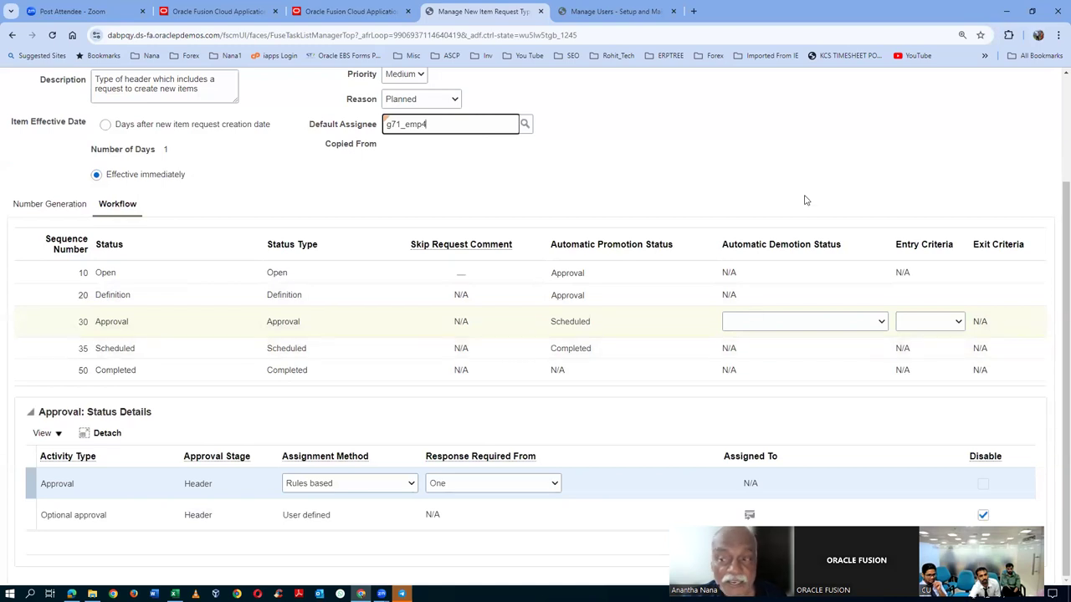
scroll(807, 200, "up", 3)
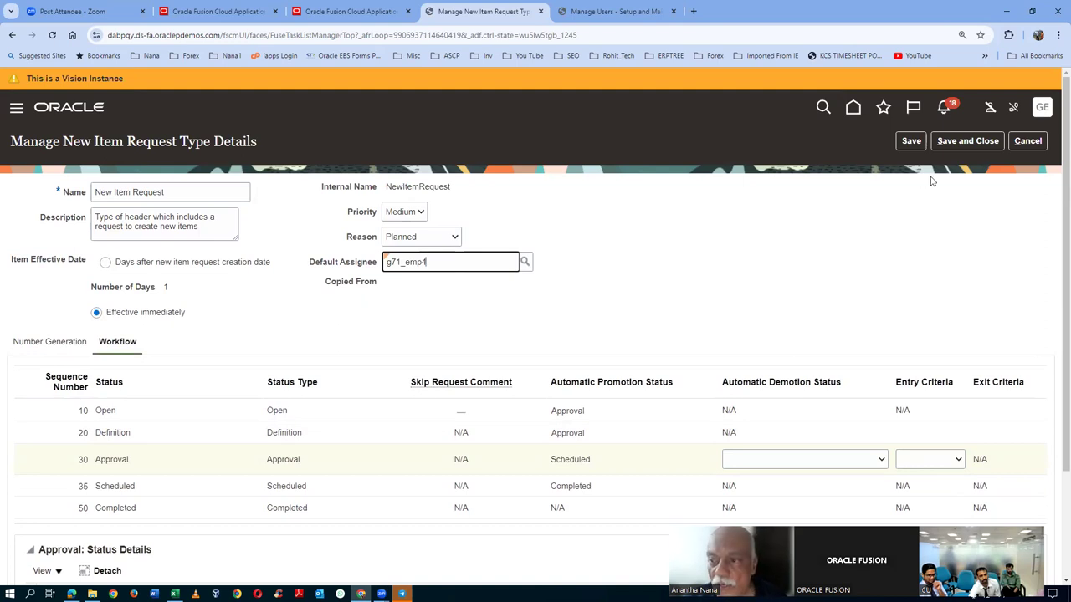
left_click(967, 141)
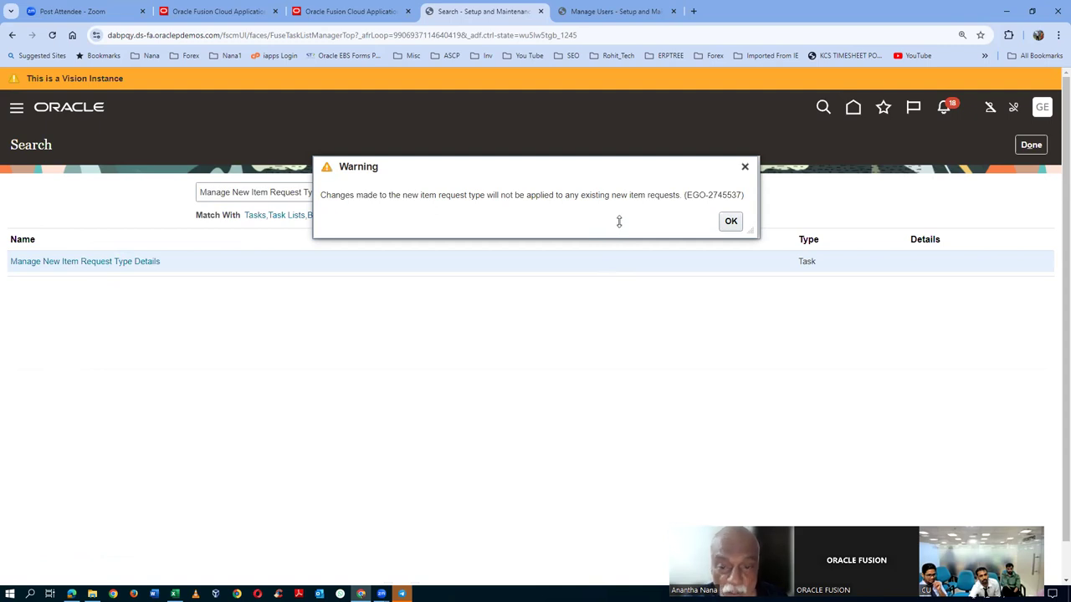
left_click_drag(501, 195, 666, 208)
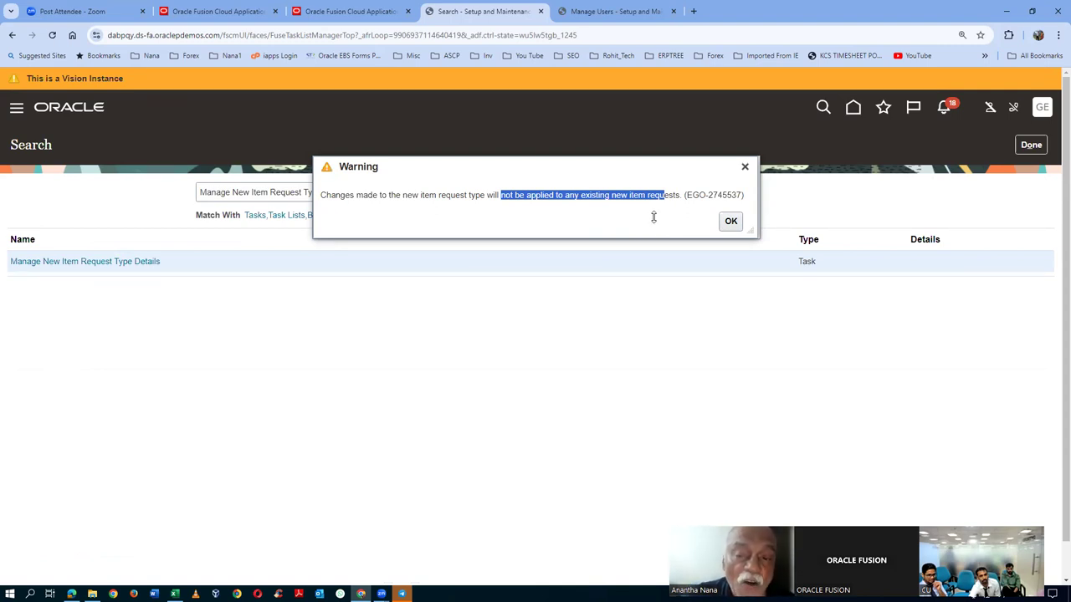
left_click(731, 221)
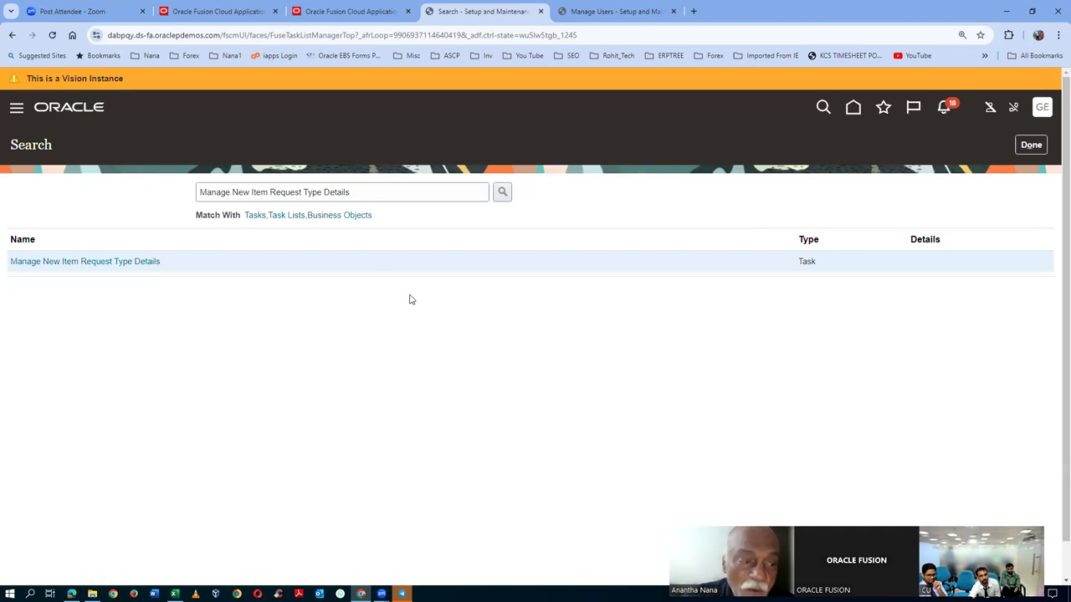
left_click(1021, 146)
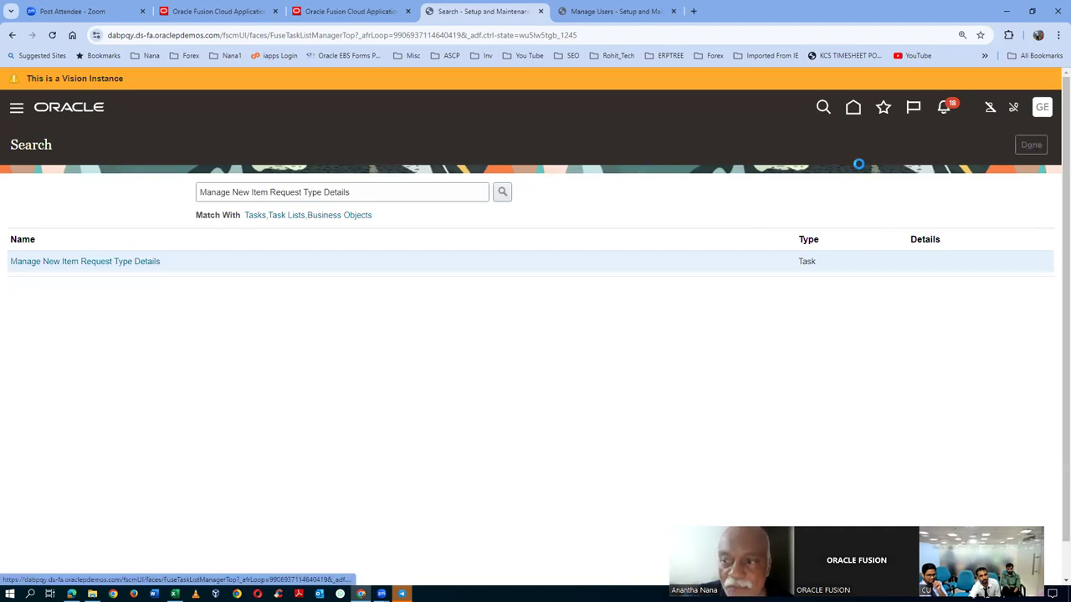
- Read through the step 152 workflow notes and step 153 item class row in the Excel worksheet
key("alt+Tab")
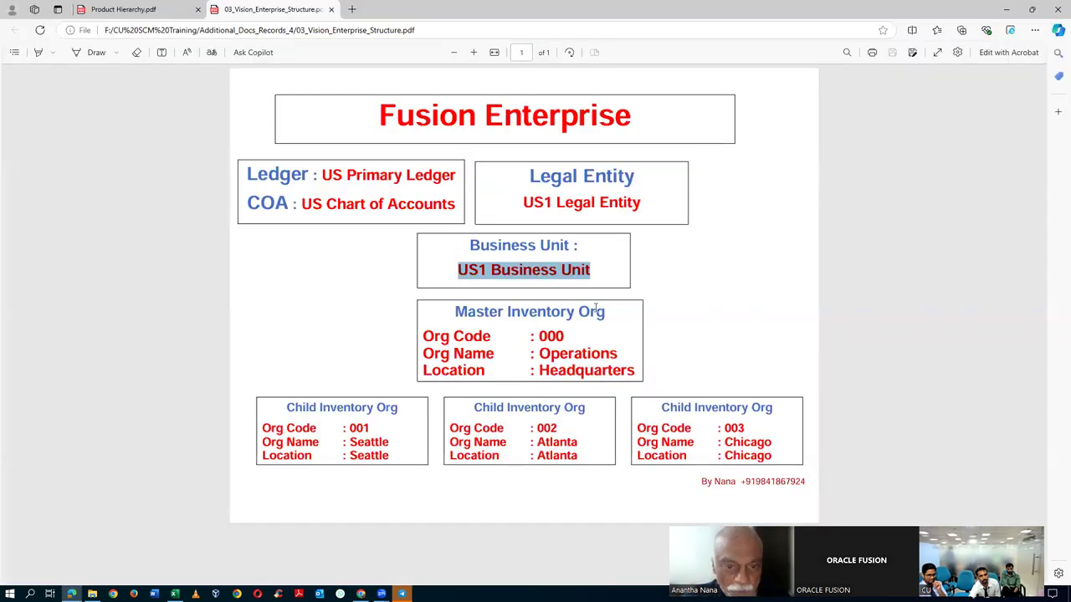
key("alt+Tab")
key("alt+Tab")
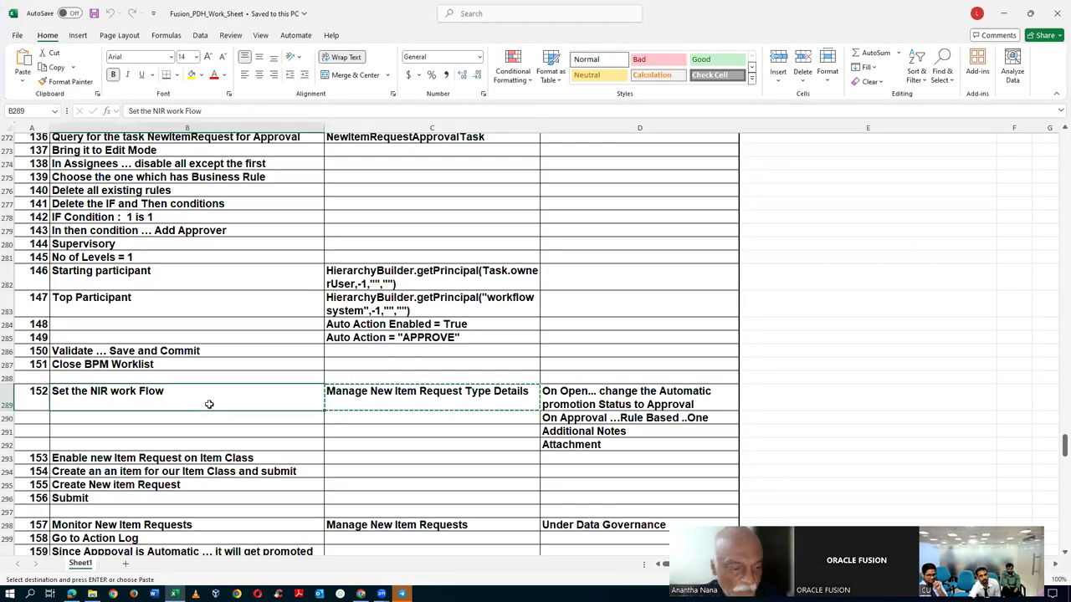
left_click(226, 457)
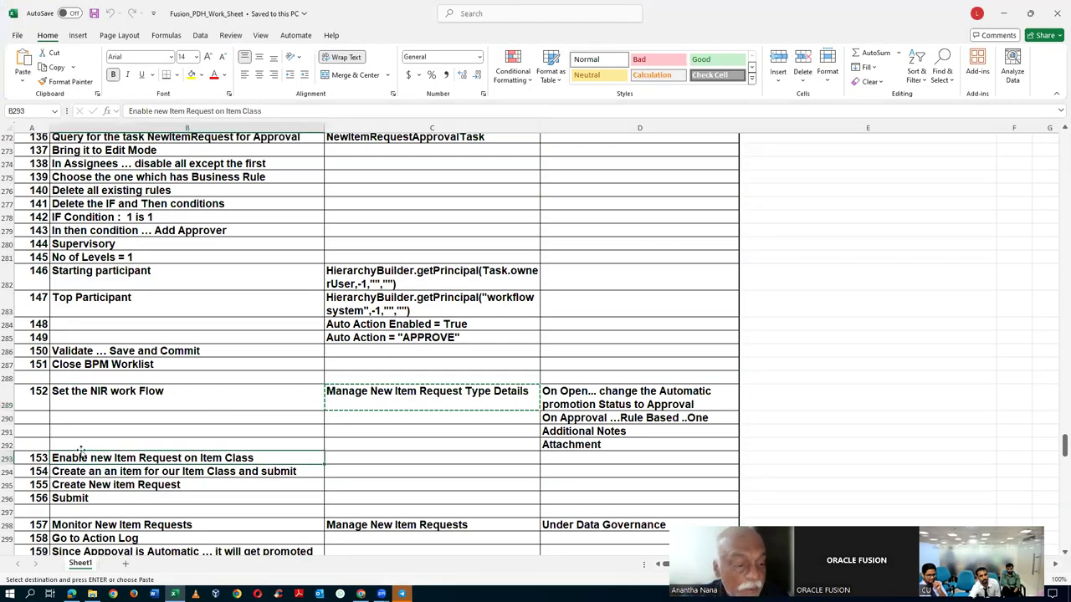
scroll(210, 439, "down", 1)
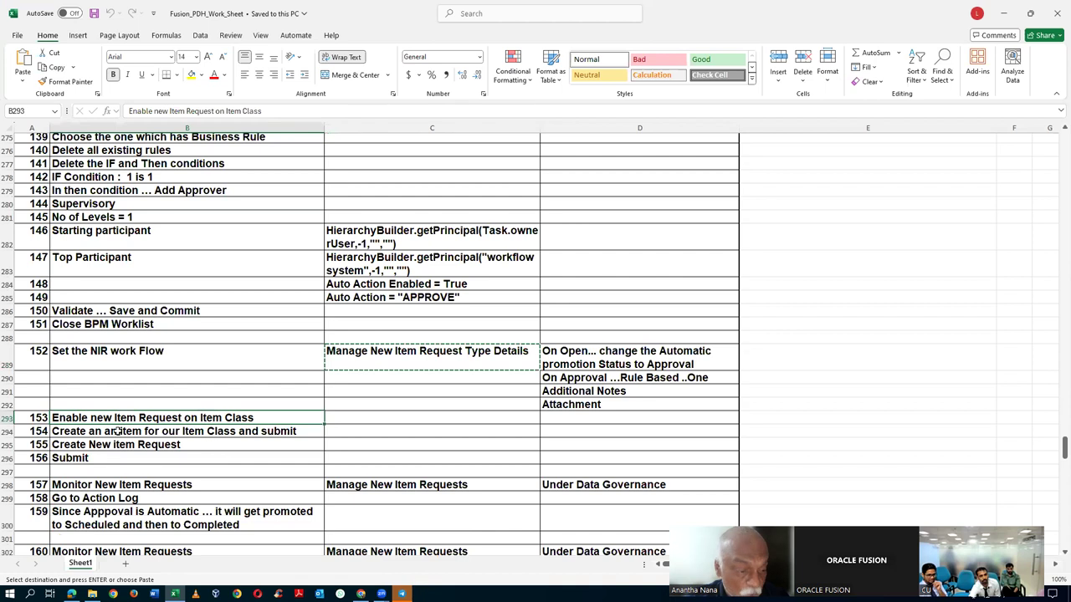
left_click(586, 361)
left_click(583, 378)
left_click(622, 396)
left_click(610, 406)
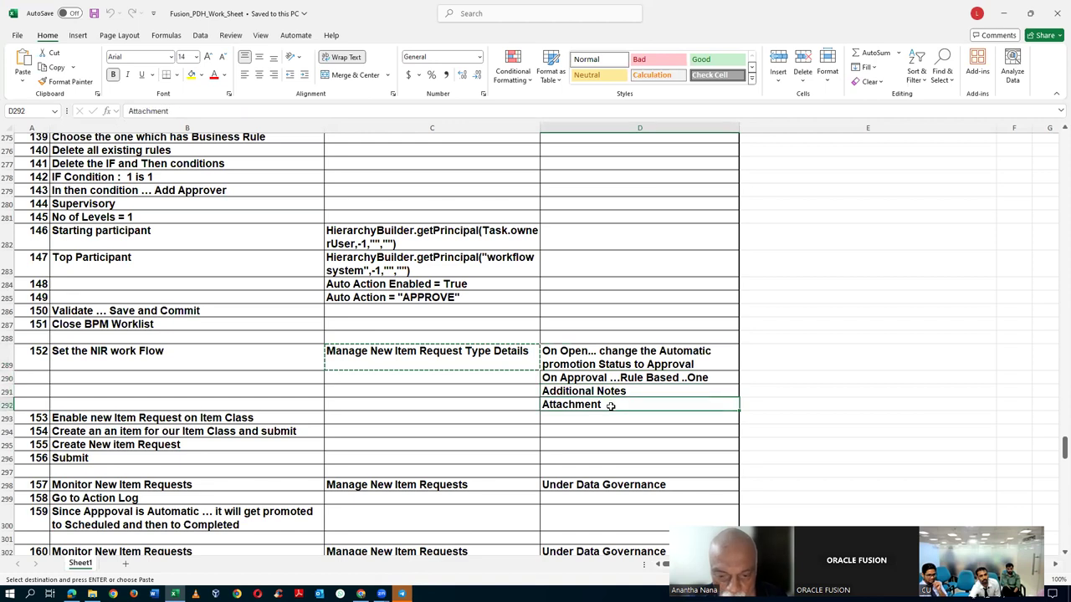
left_click_drag(556, 392, 562, 414)
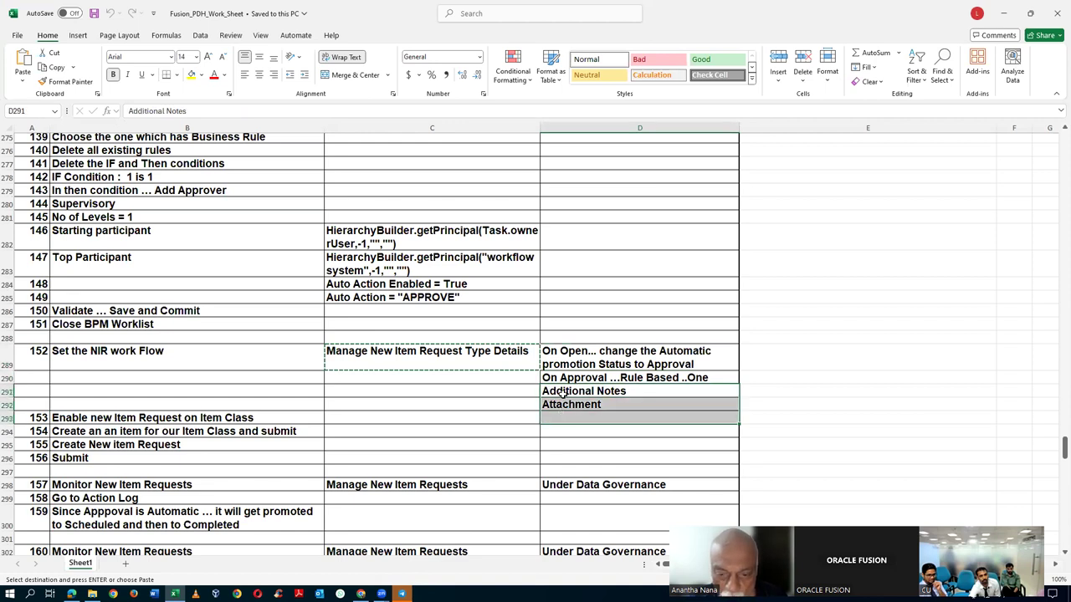
left_click(549, 378)
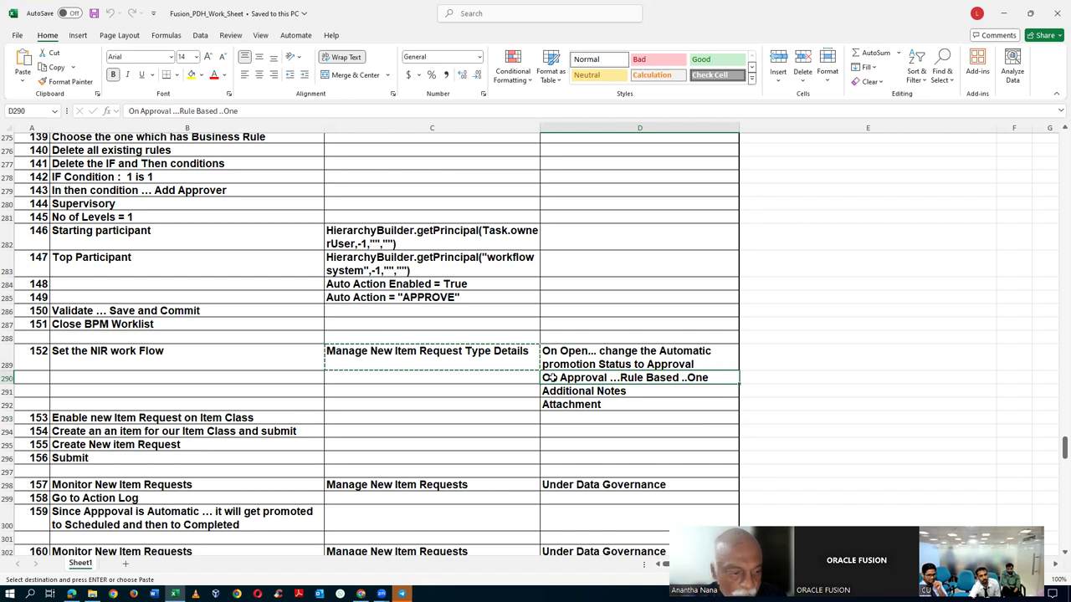
left_click(276, 419)
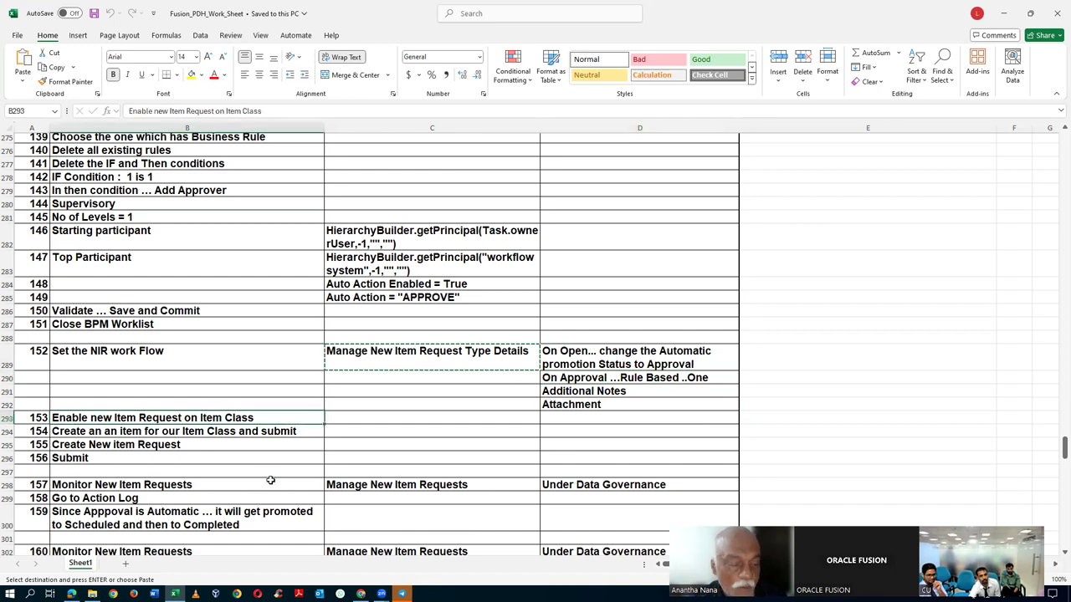
key("alt+Tab")
key("alt+Tab")
key("alt+Tab")
- Search the setup tasks for 'man%item%class%' and open Manage Item Classes
left_click(1047, 295)
left_click(920, 298)
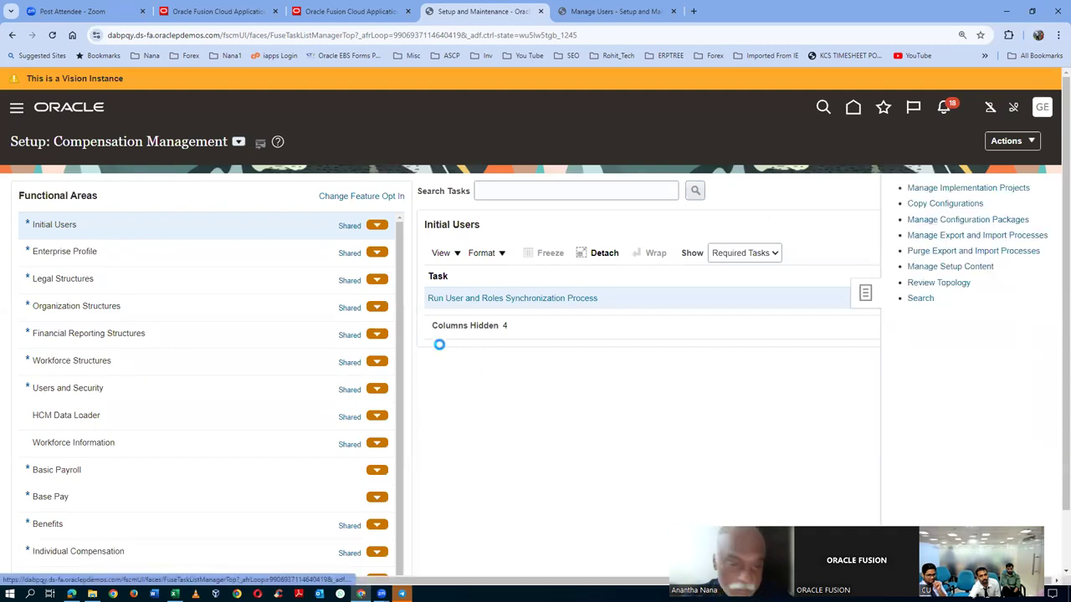
left_click(250, 201)
type("man%ite")
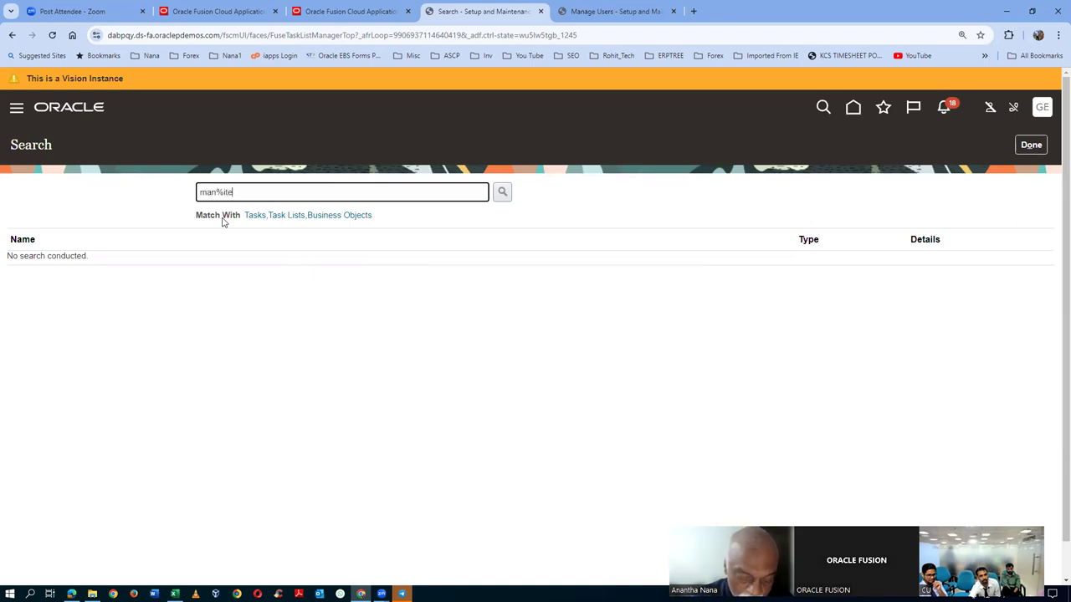
type("m%class%")
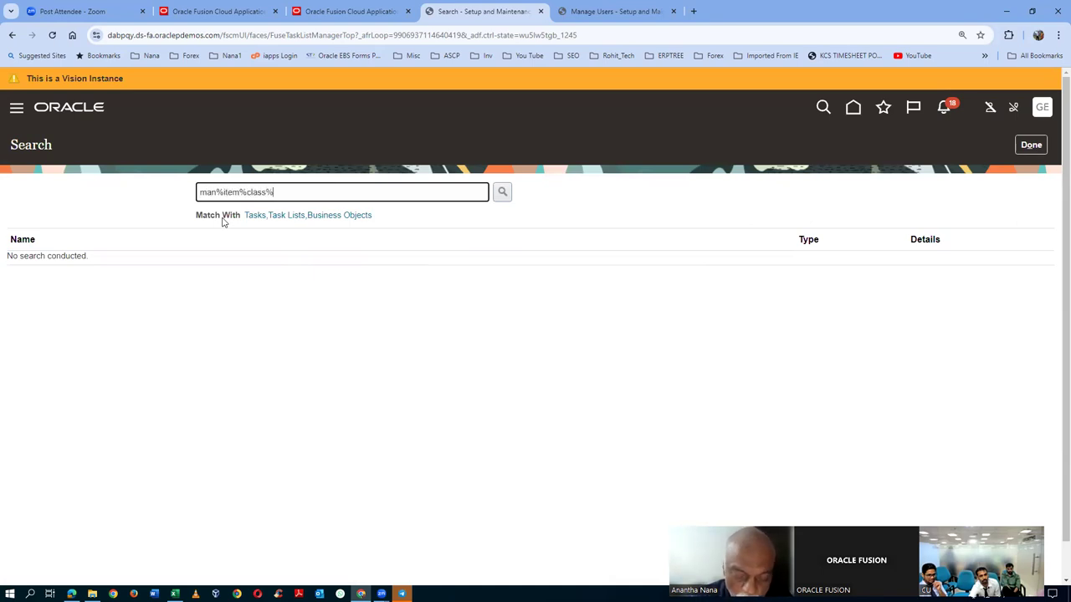
key("Return")
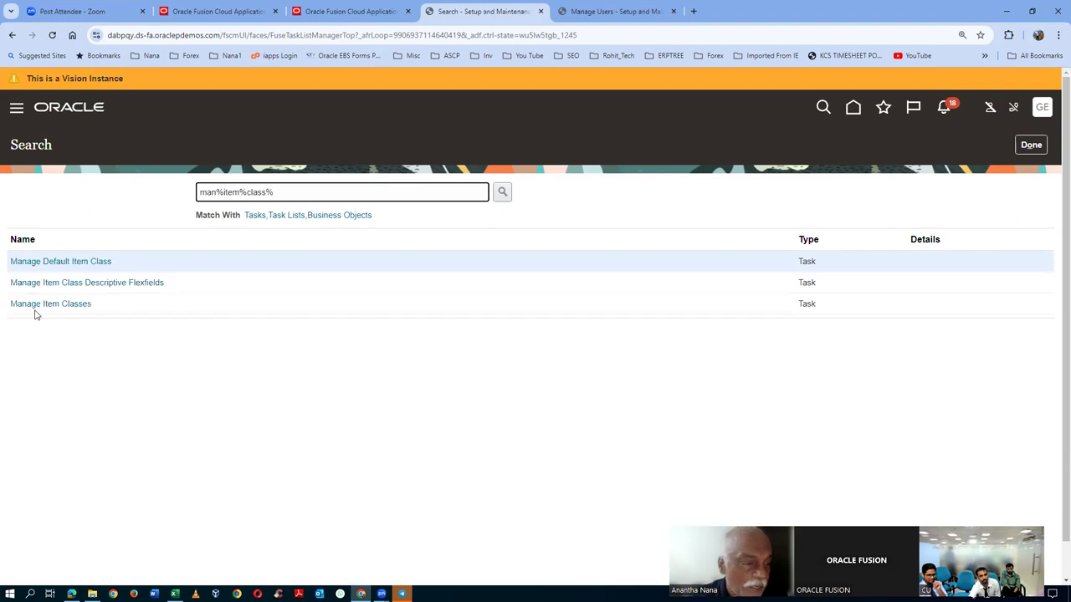
left_click(42, 310)
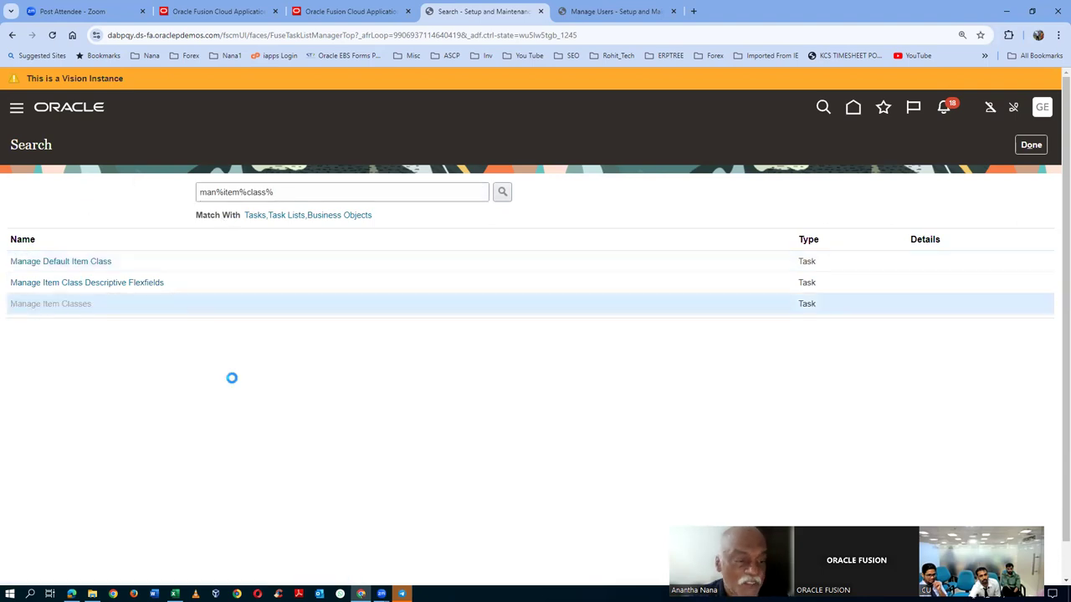
- Look up item classes matching 'g71' and open g71_i5_laptop for editing
left_click(286, 255)
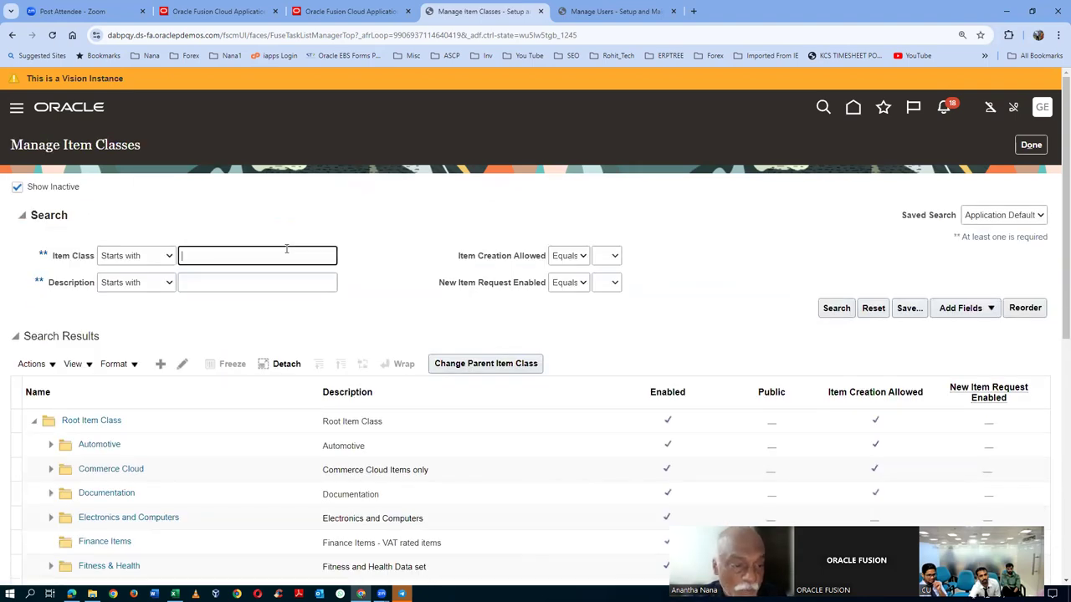
type("g71")
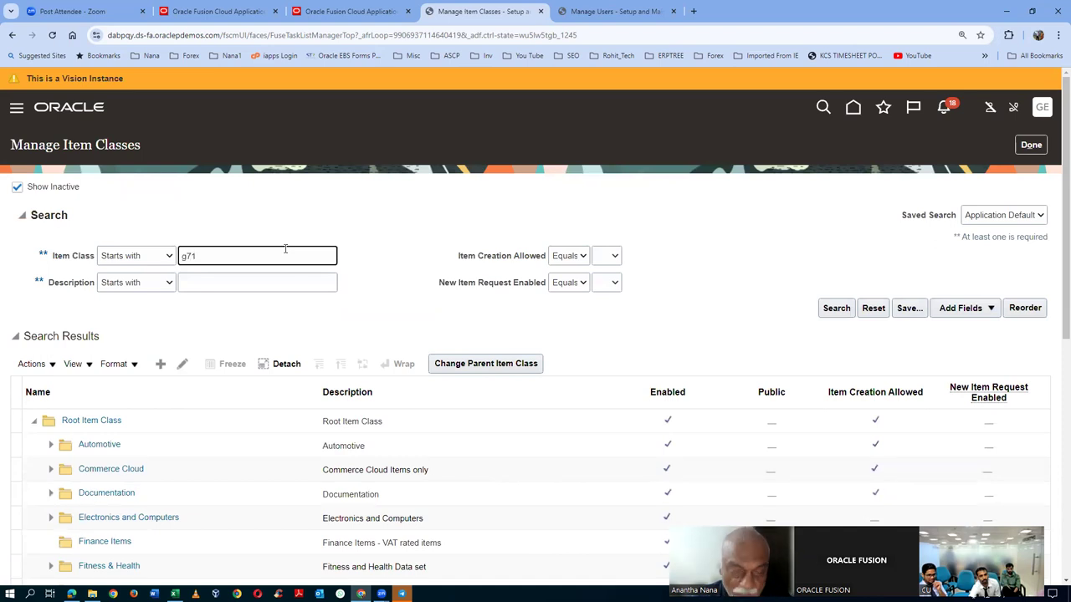
left_click(300, 286)
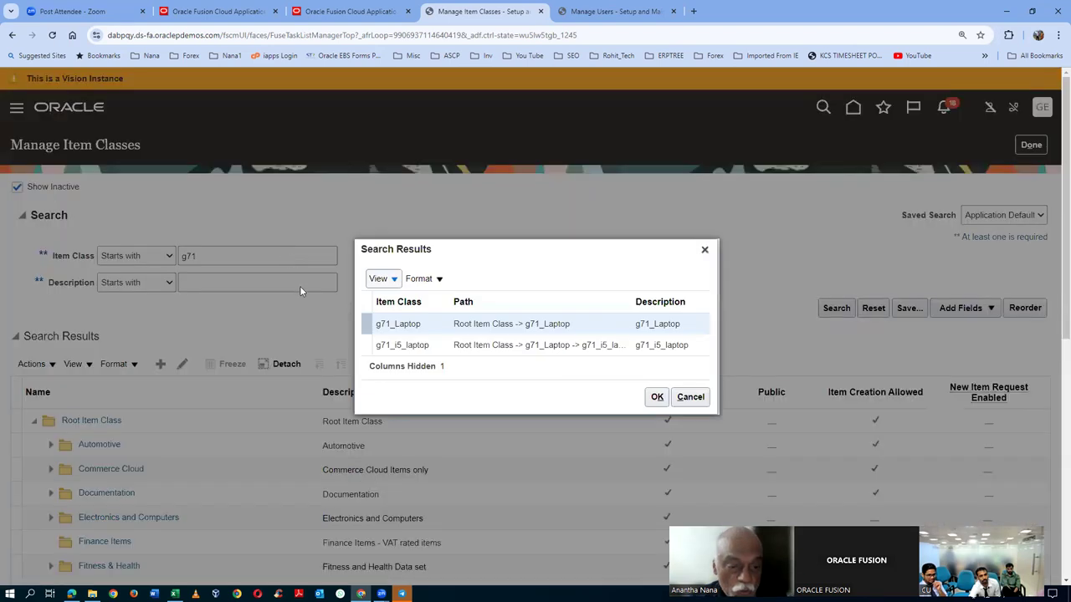
left_click(364, 344)
left_click(658, 396)
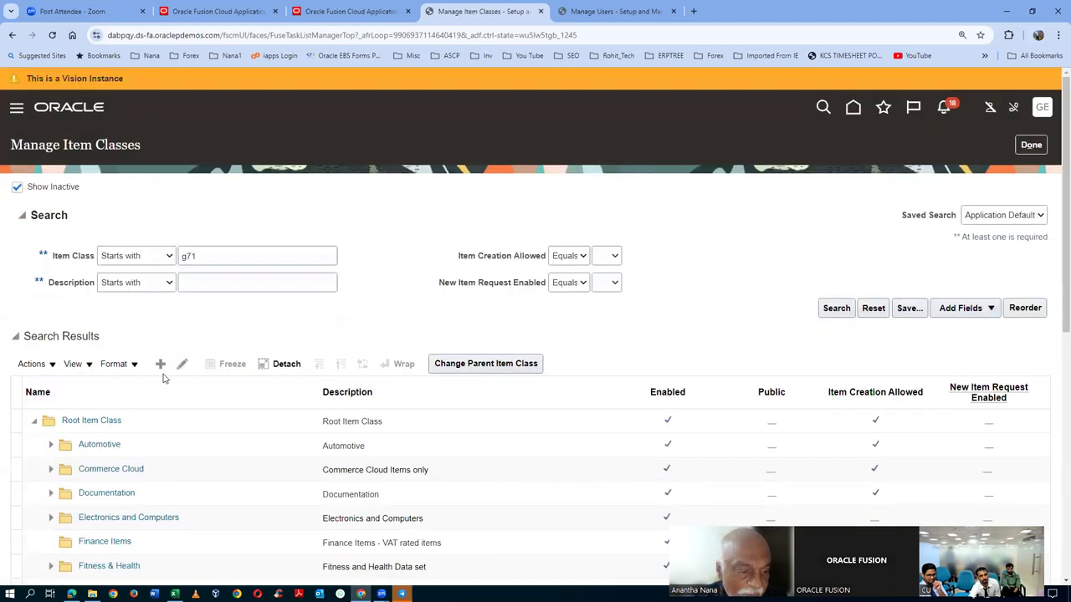
left_click_drag(1057, 257, 1055, 500)
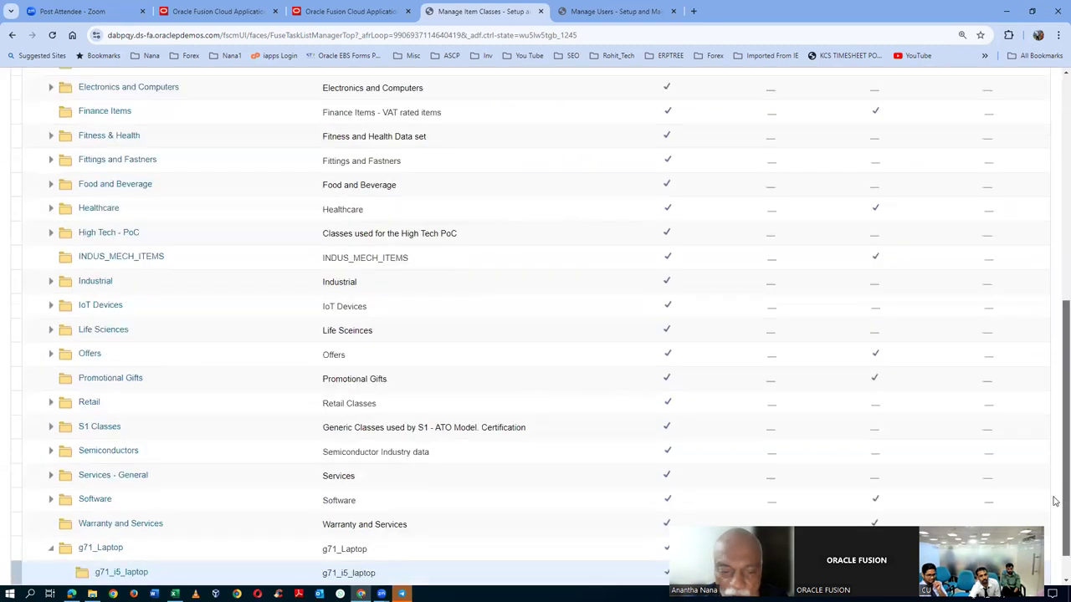
scroll(1055, 500, "down", 1)
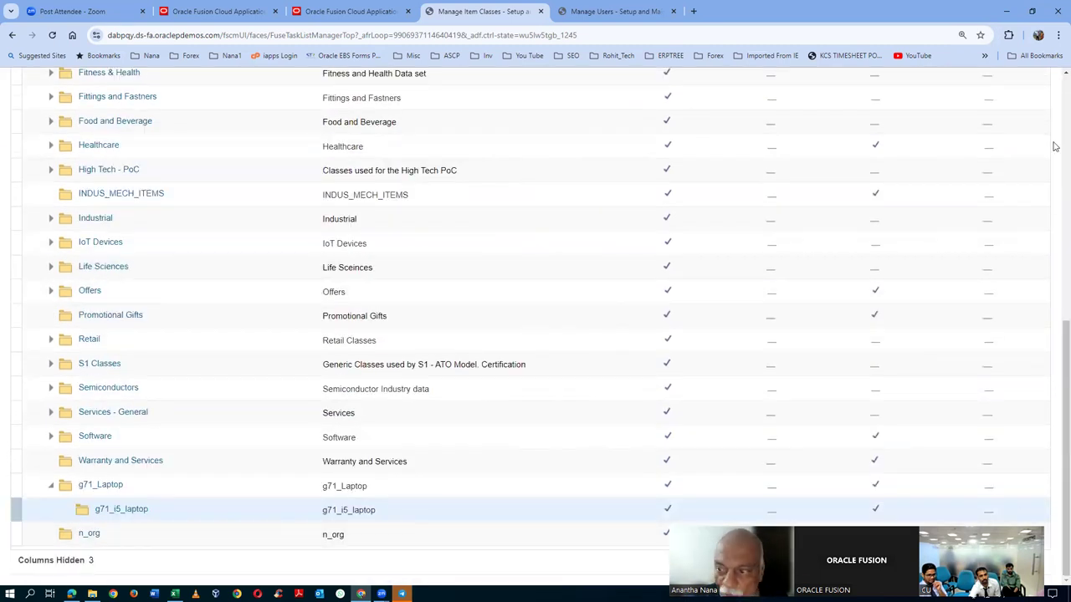
scroll(1053, 116, "up", 5)
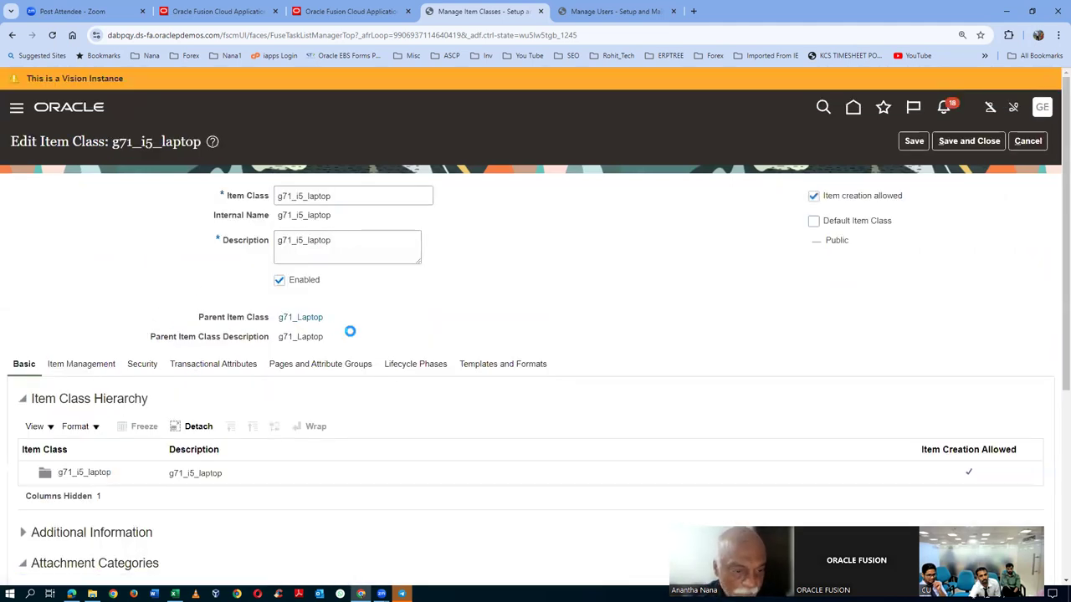
scroll(351, 334, "down", 1)
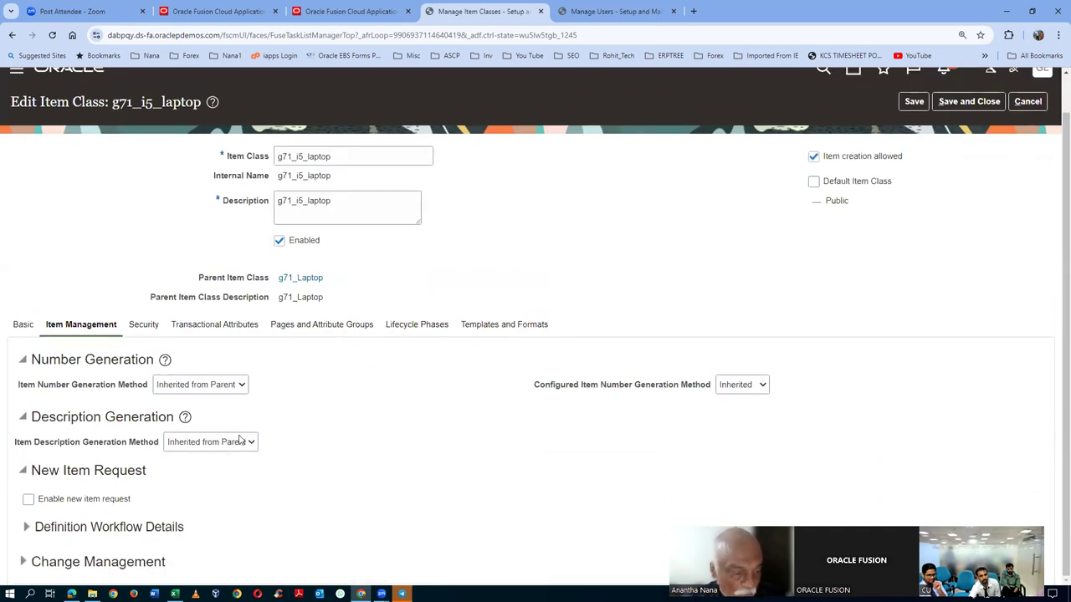
- Tick 'Enable new item request' on g71_i5_laptop, then save and close the item class
left_click(29, 500)
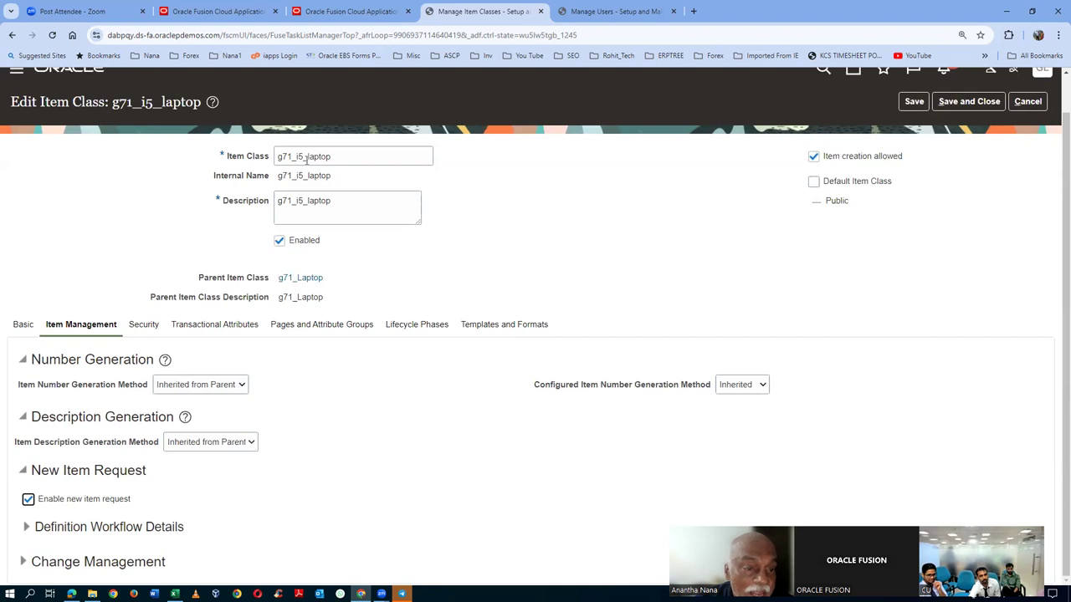
left_click(968, 102)
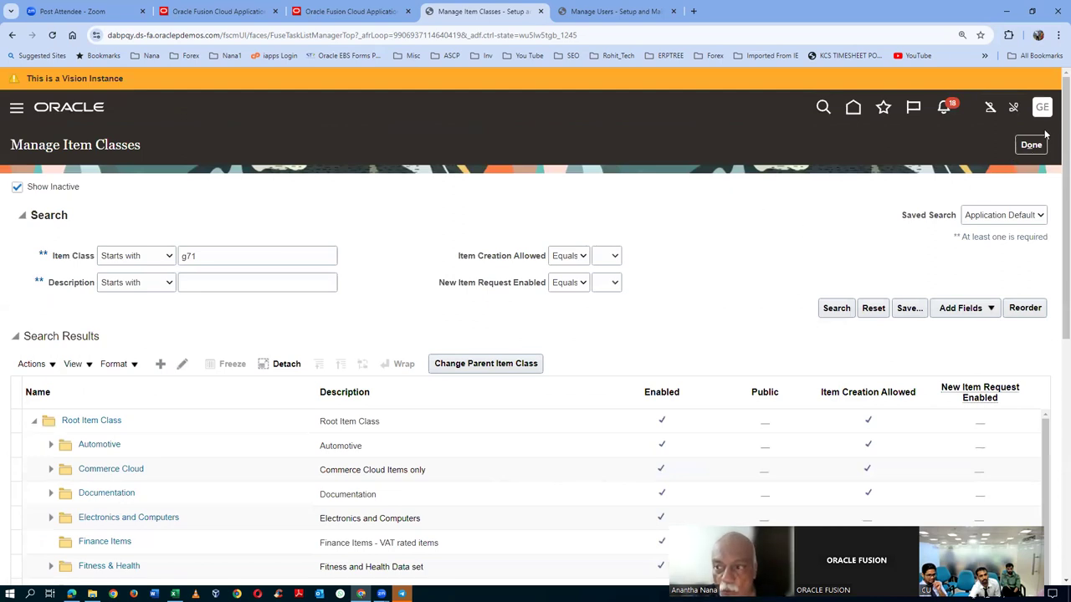
key("alt+Tab")
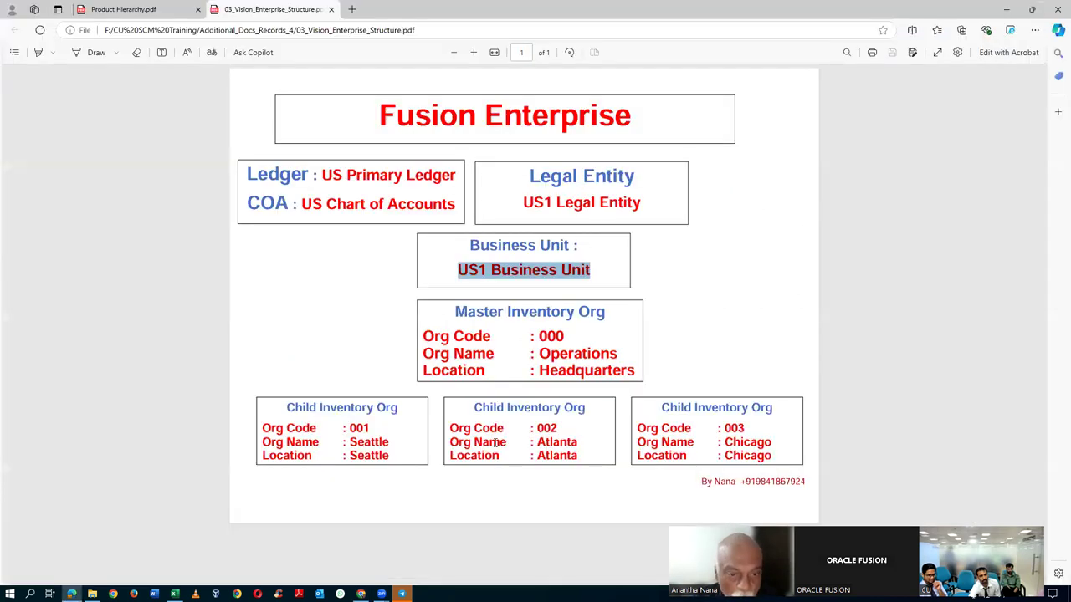
key("alt+Tab")
scroll(276, 486, "down", 2)
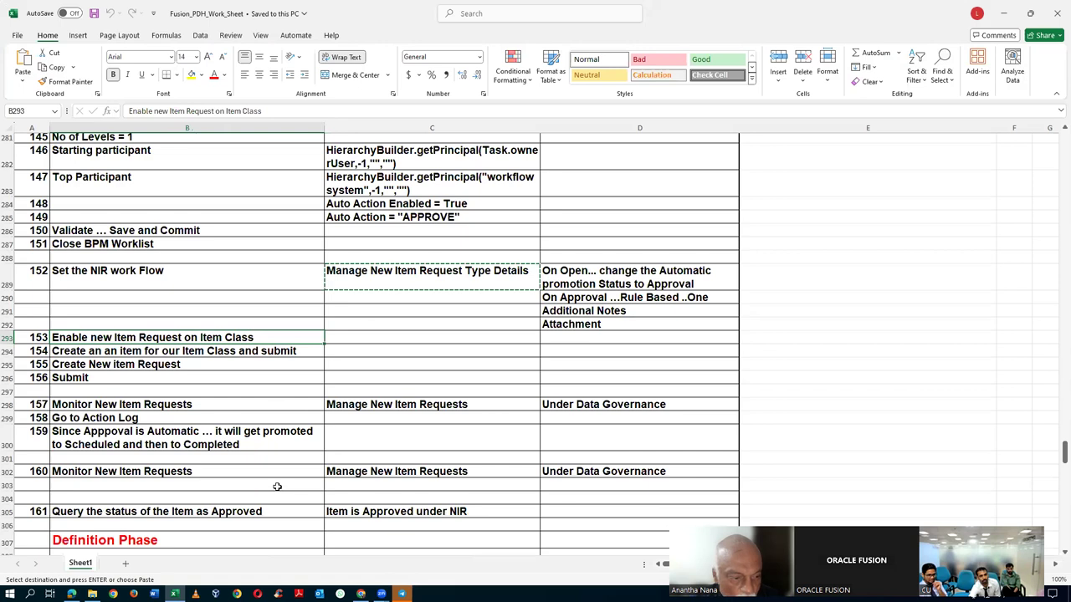
left_click(194, 406)
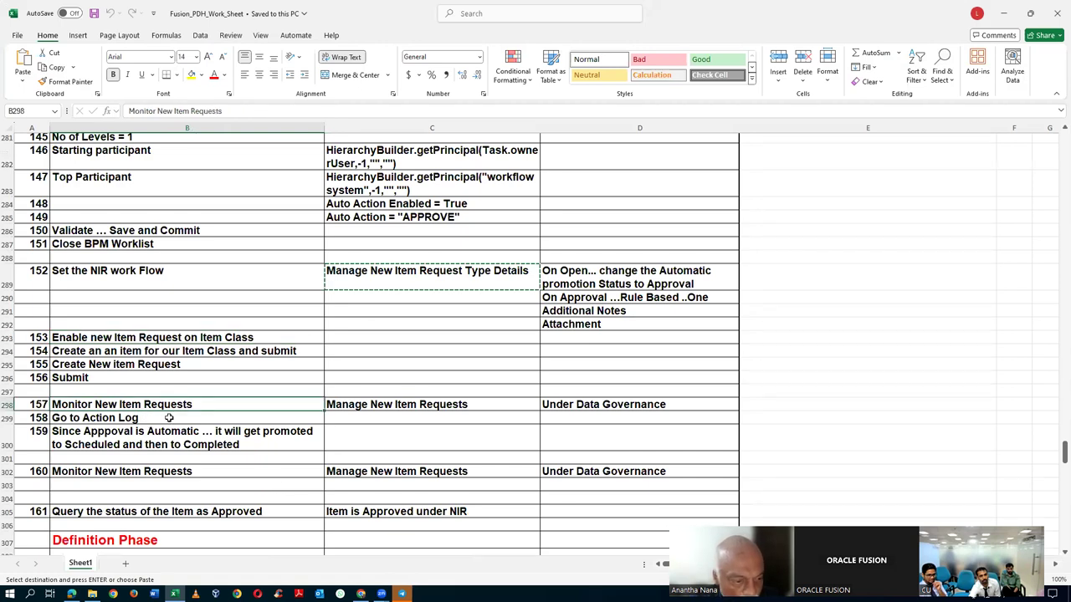
left_click(102, 367)
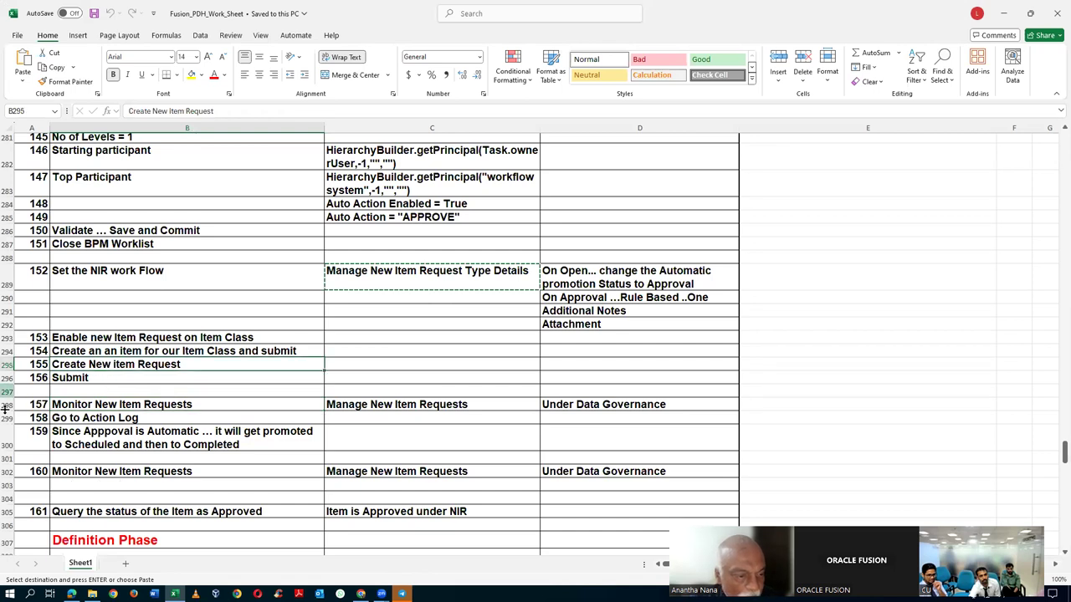
left_click(7, 366)
left_click(67, 378)
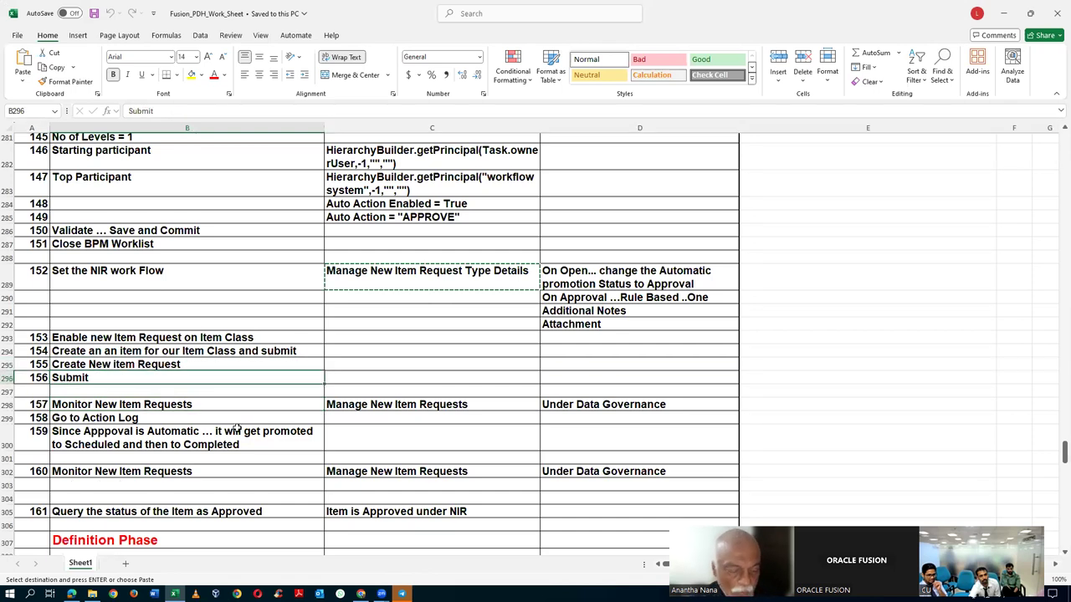
key("alt+Tab")
key("alt+Tab")
key("Tab")
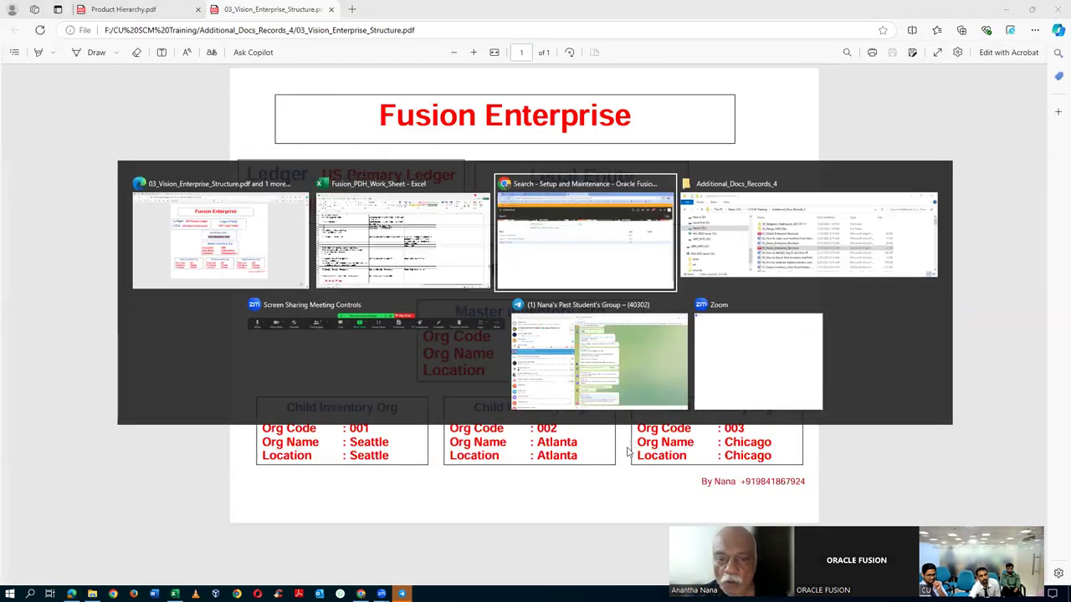
- Finish the item class task, sign out, and sign back in as the employee user
left_click(1037, 148)
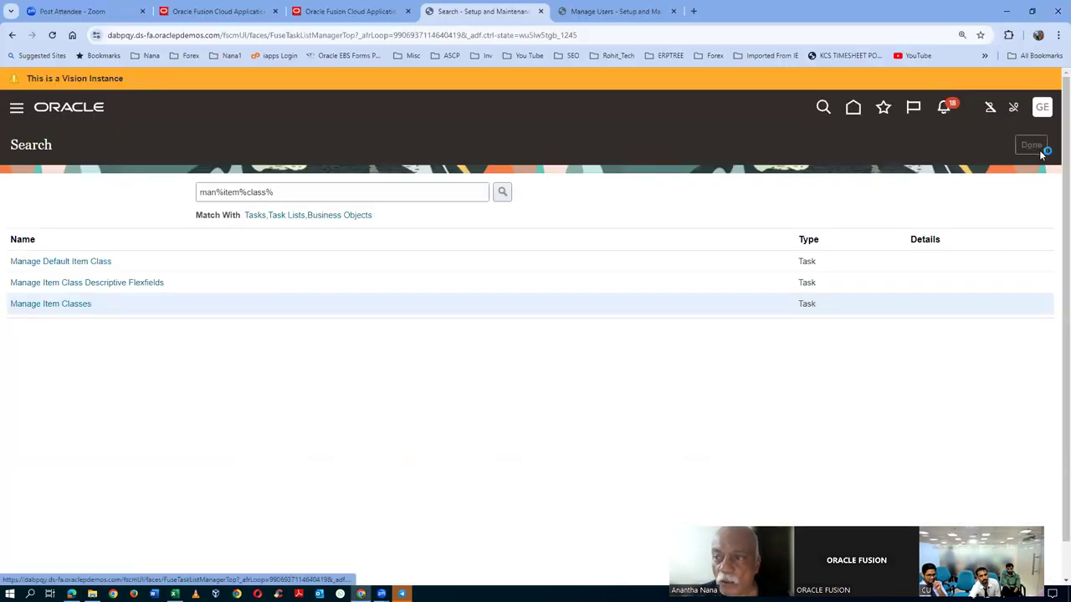
left_click(1043, 109)
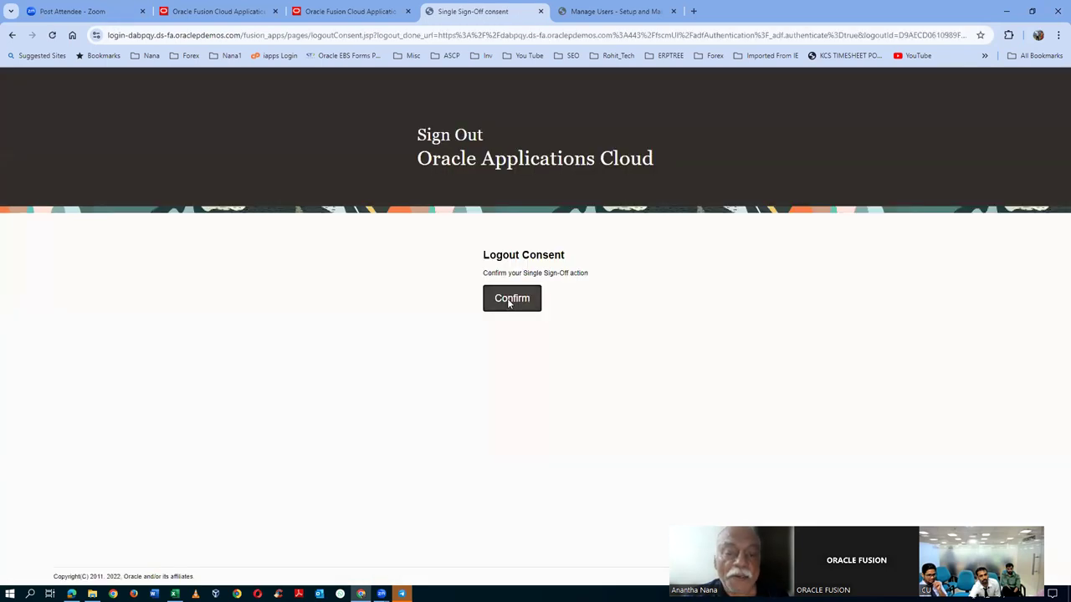
left_click(511, 300)
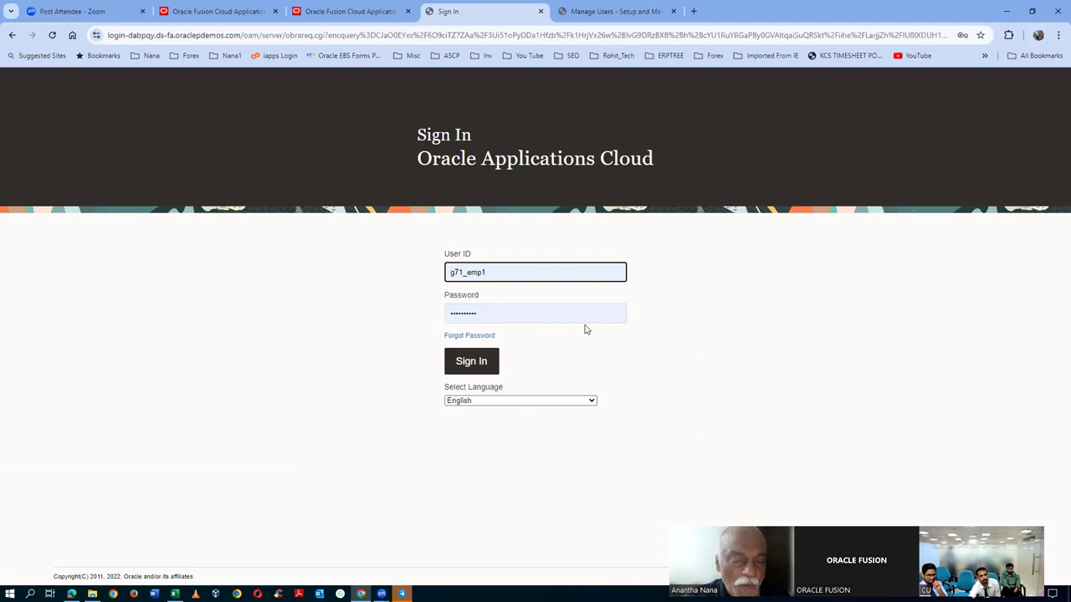
left_click(460, 360)
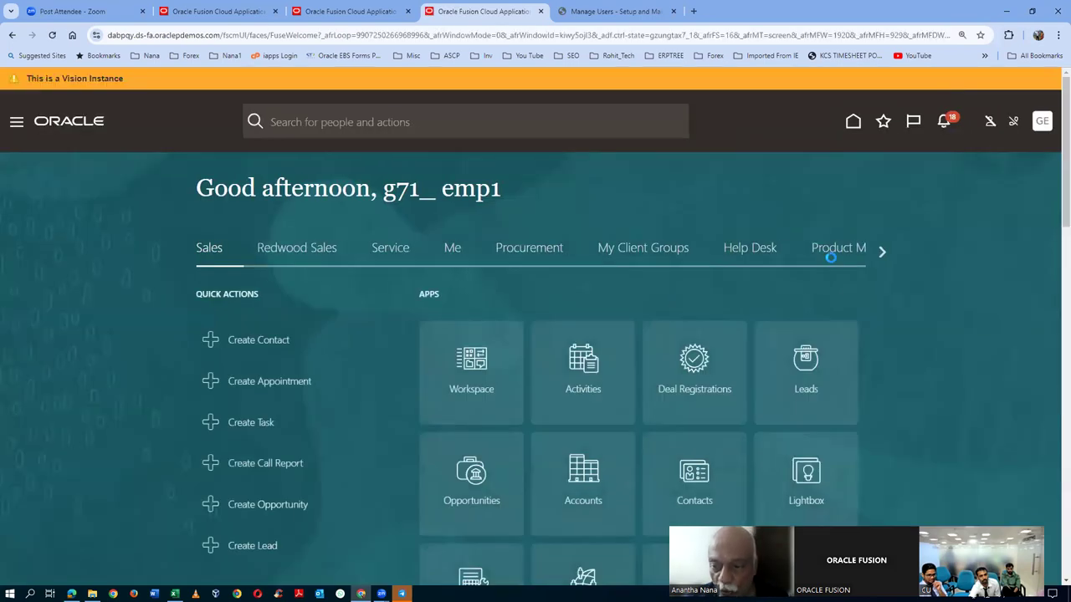
left_click(835, 251)
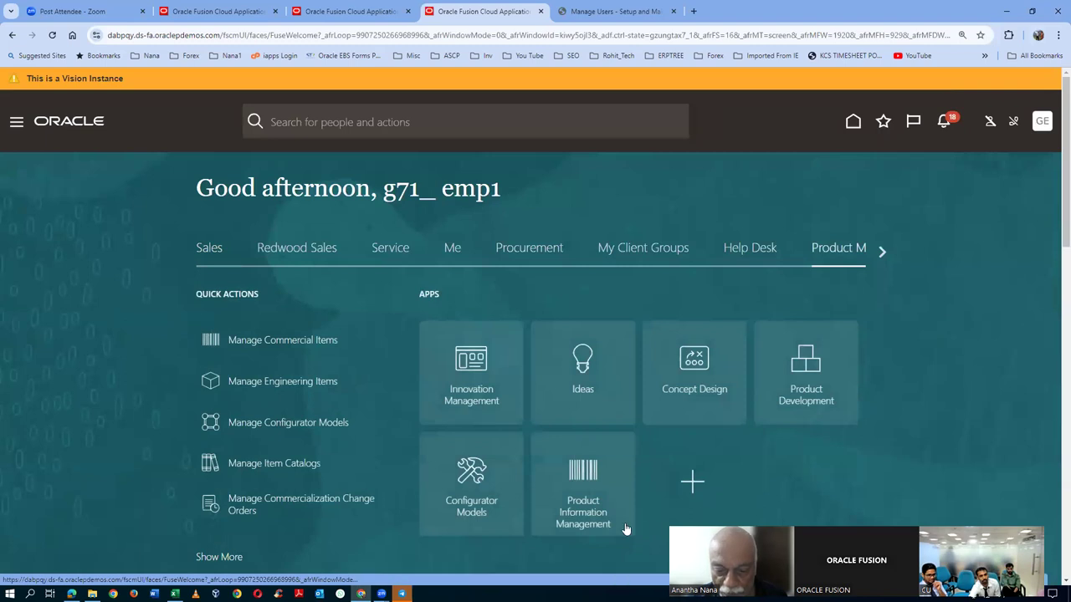
- Start a new Purchased Item in organization G710 with item class g71_i5_laptop
left_click(577, 511)
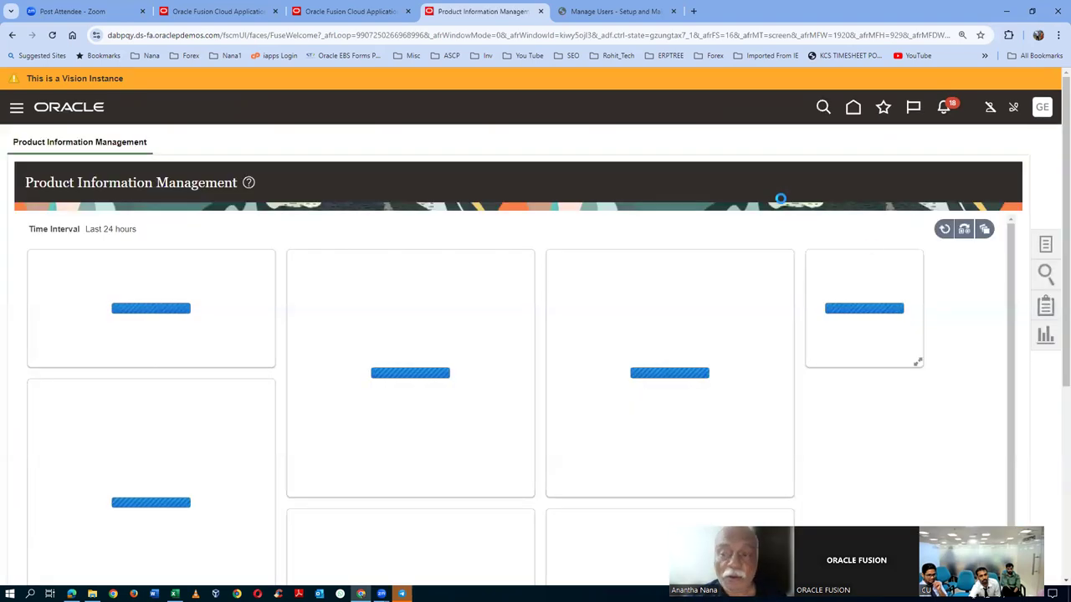
left_click(1046, 243)
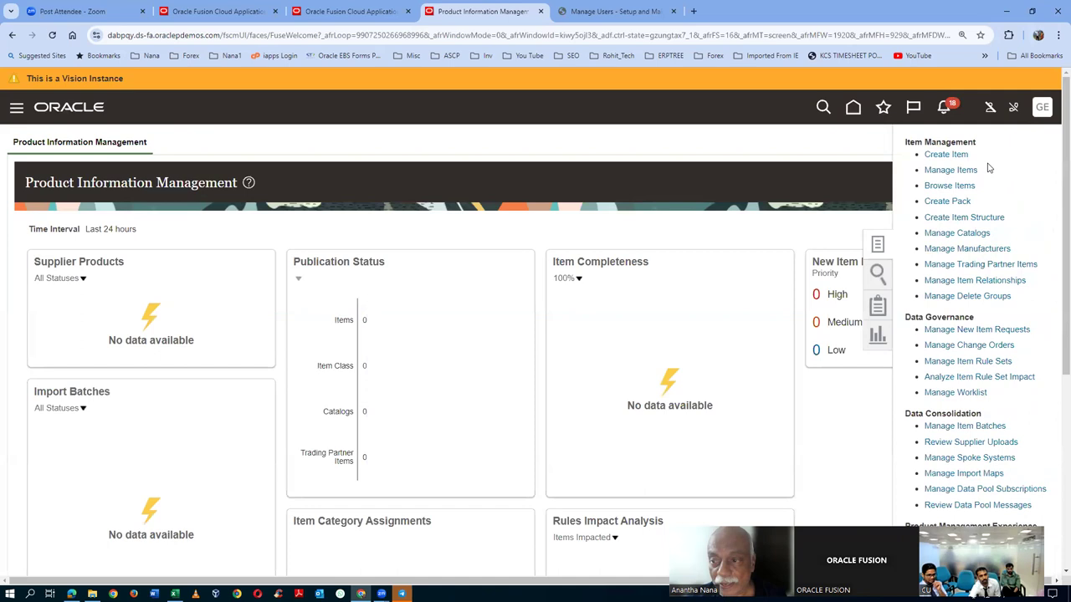
left_click(941, 155)
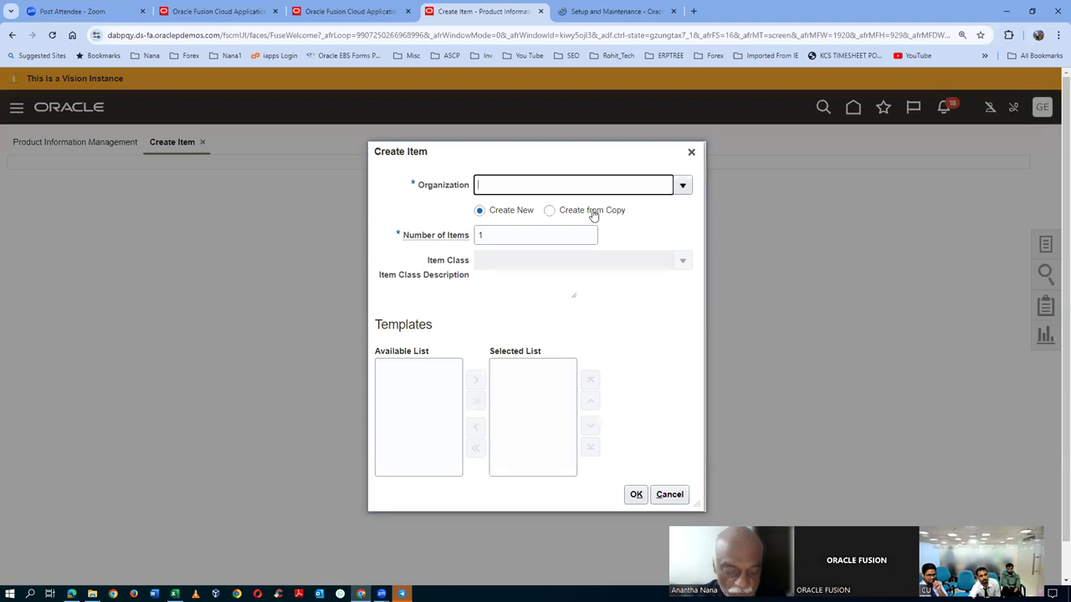
type("71")
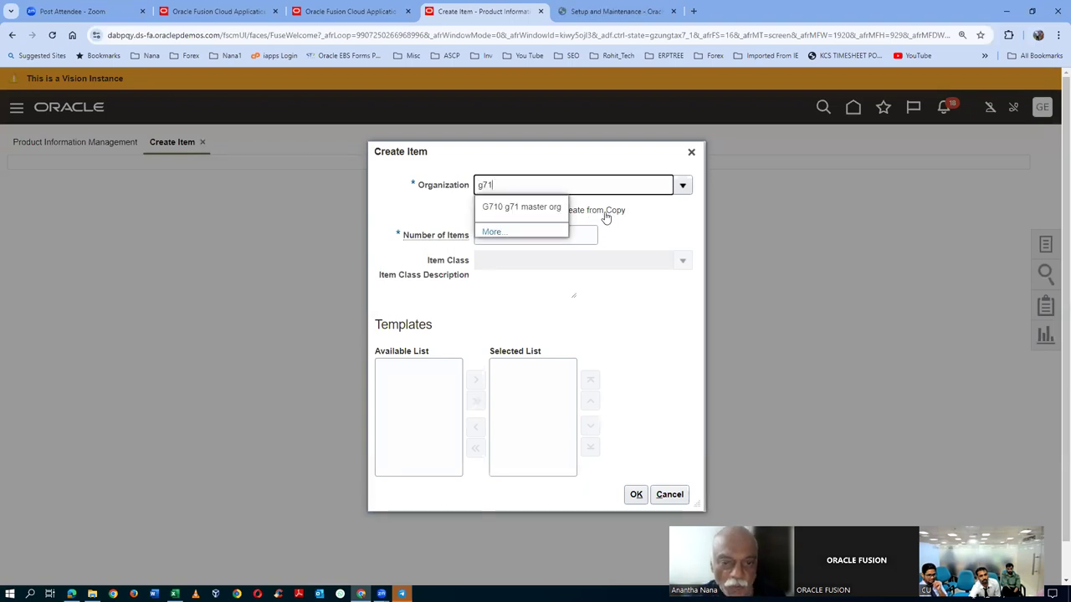
left_click(535, 208)
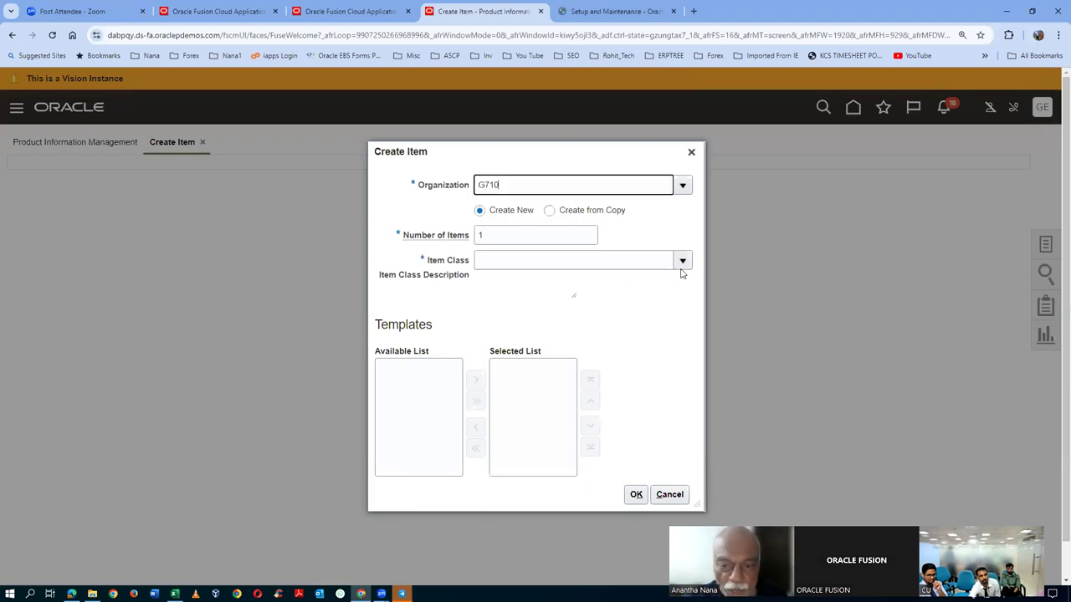
left_click(682, 262)
left_click(569, 320)
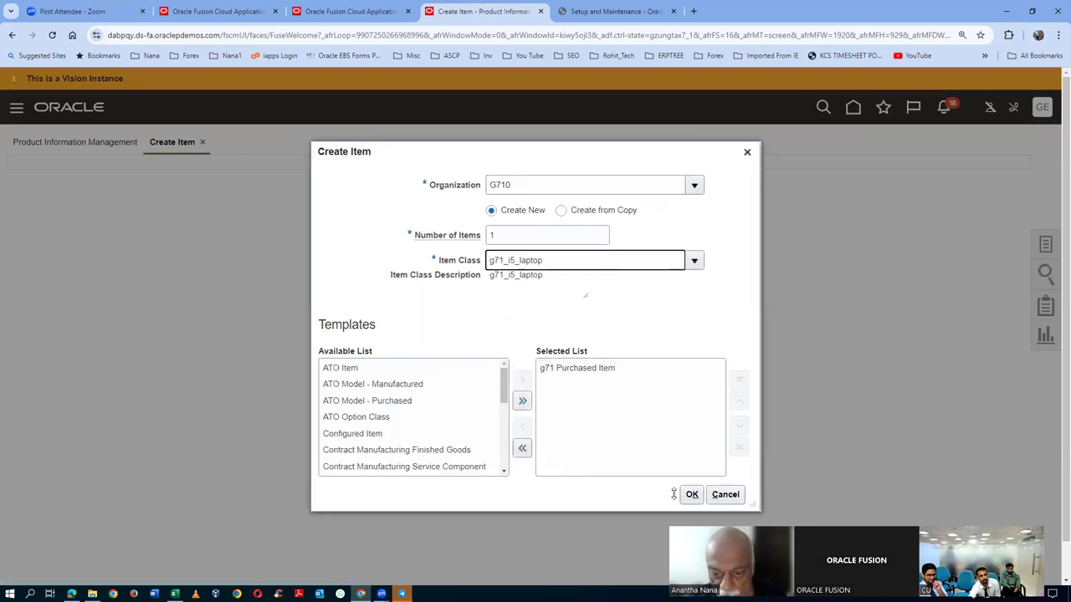
left_click(692, 500)
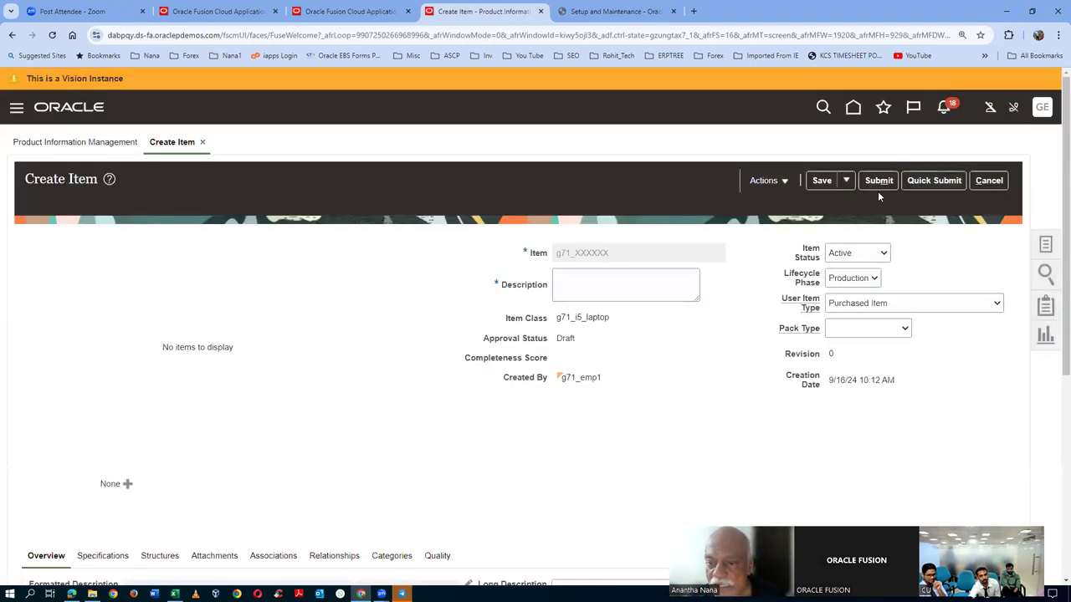
- Give the new item the description 'test' and submit it for approval
left_click(576, 290)
type("test")
key("Tab")
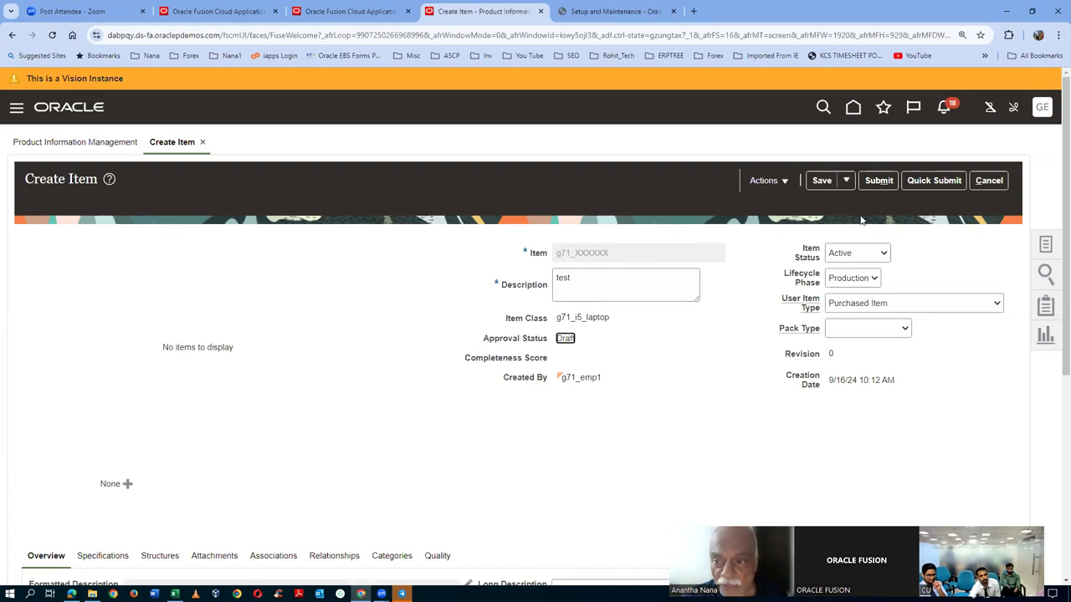
left_click(878, 181)
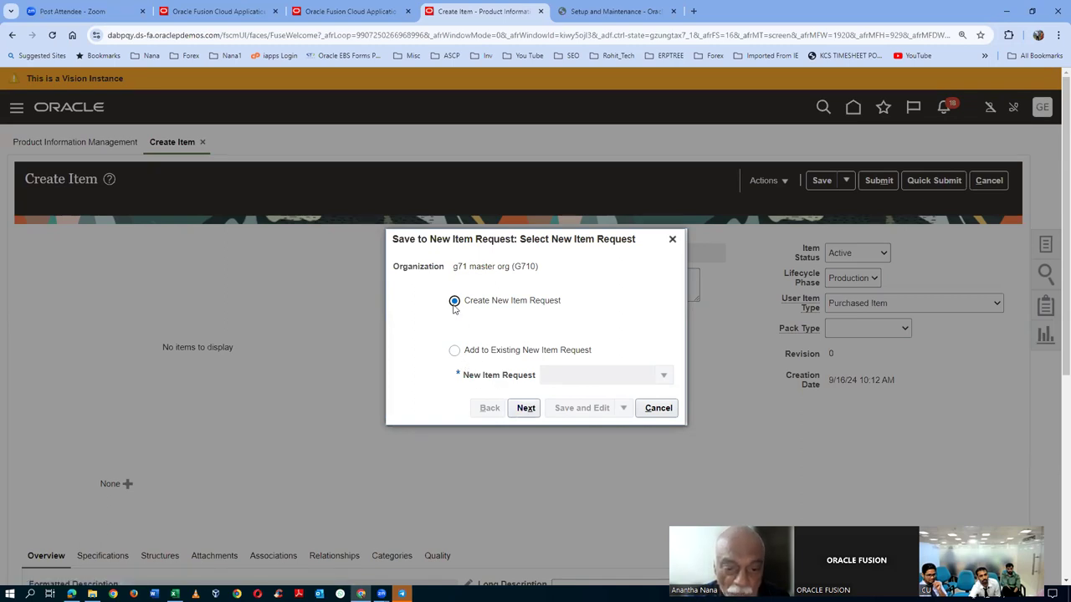
- Create item request NIR_100 with name and description 'NIR first', then save and edit it
left_click(525, 408)
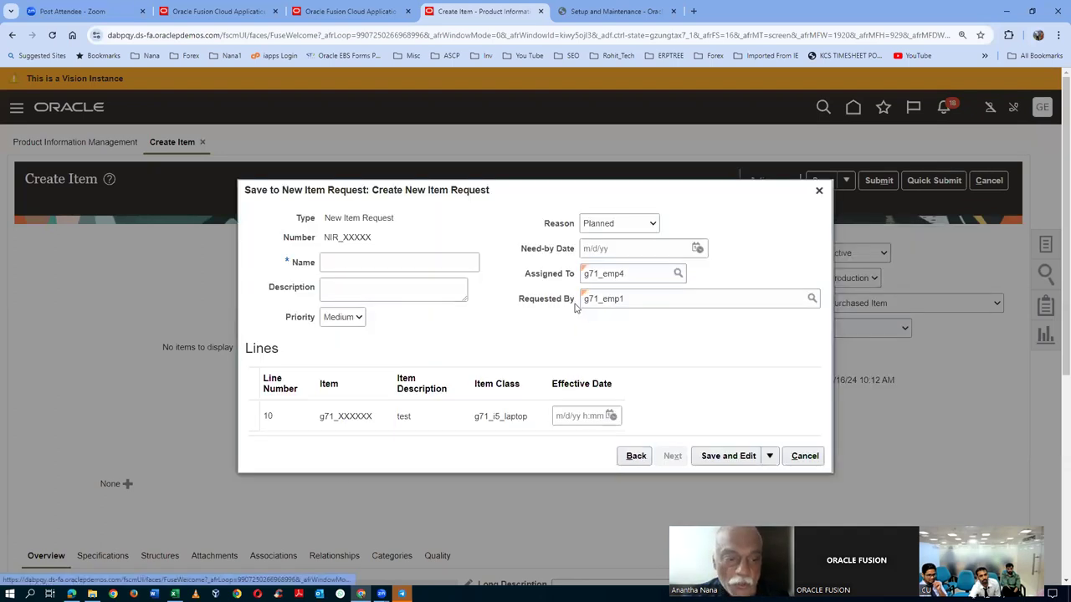
left_click(396, 269)
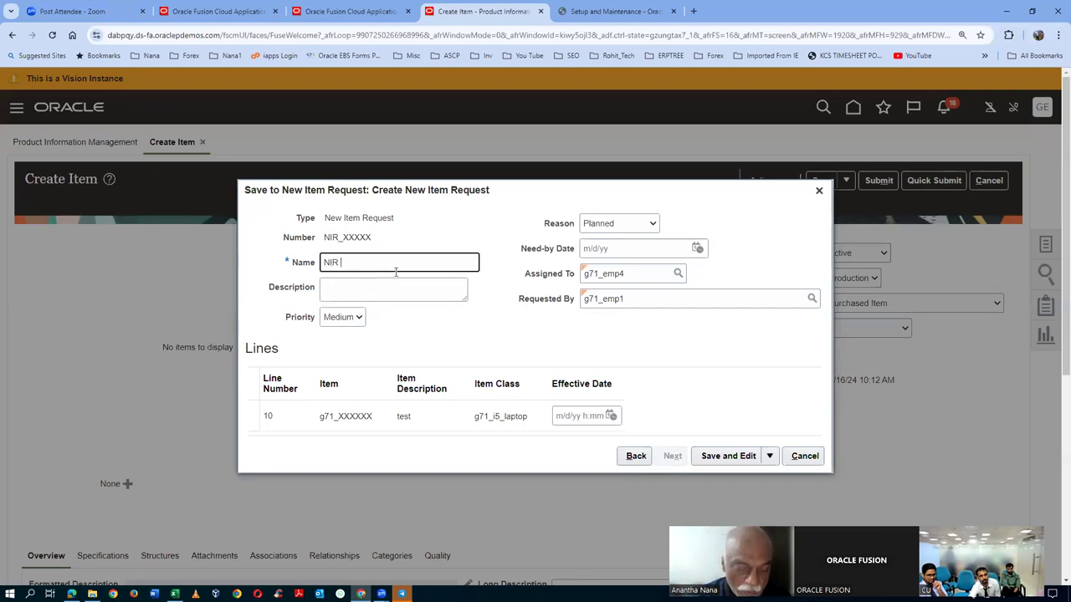
type("NIR first")
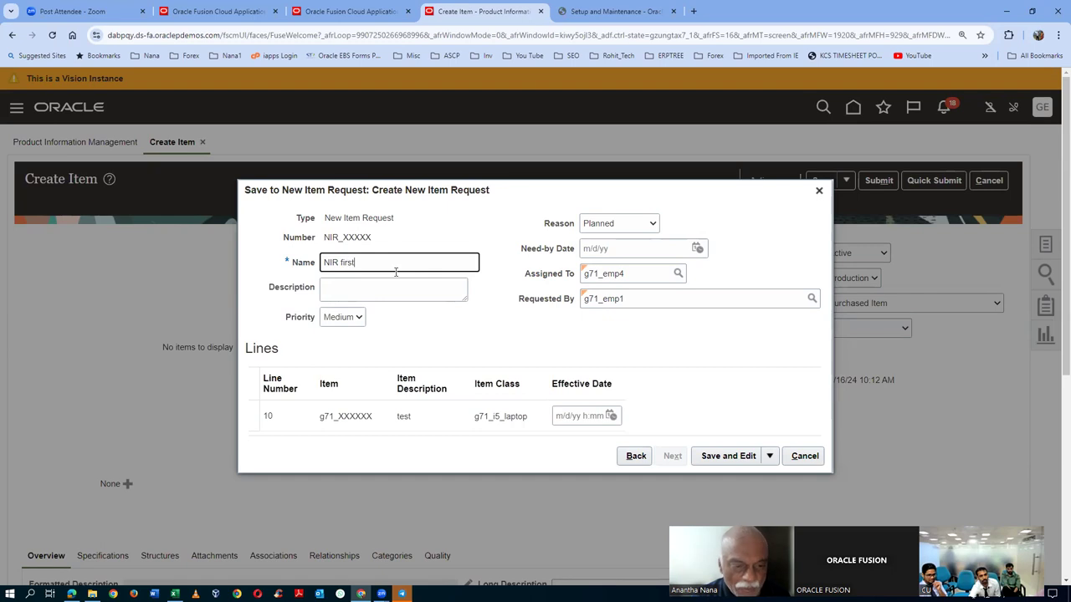
left_click_drag(355, 262, 311, 280)
key("ctrl+c")
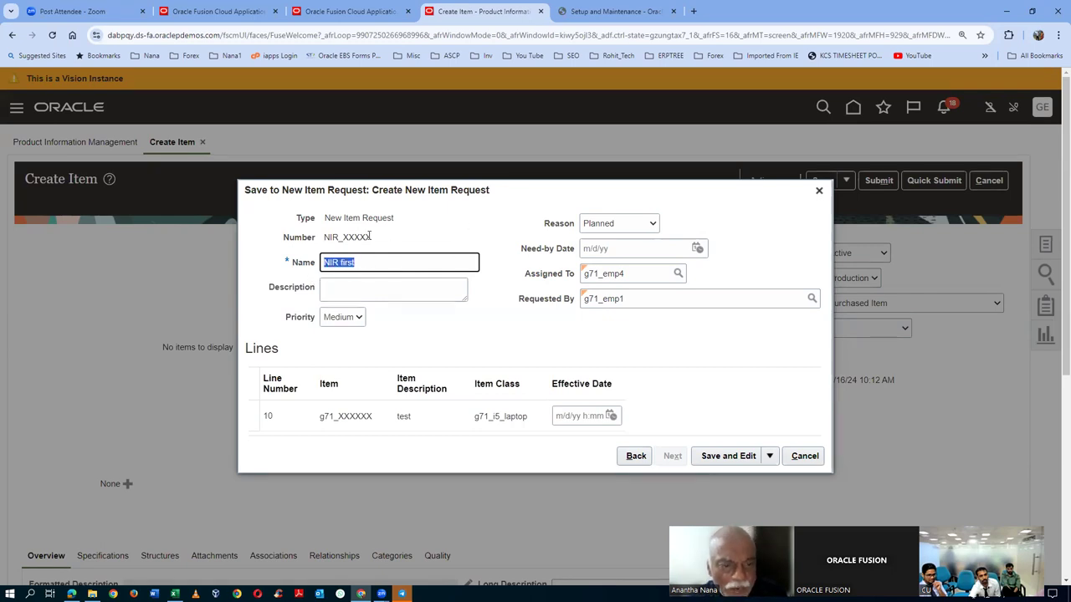
left_click(333, 294)
key("ctrl+v")
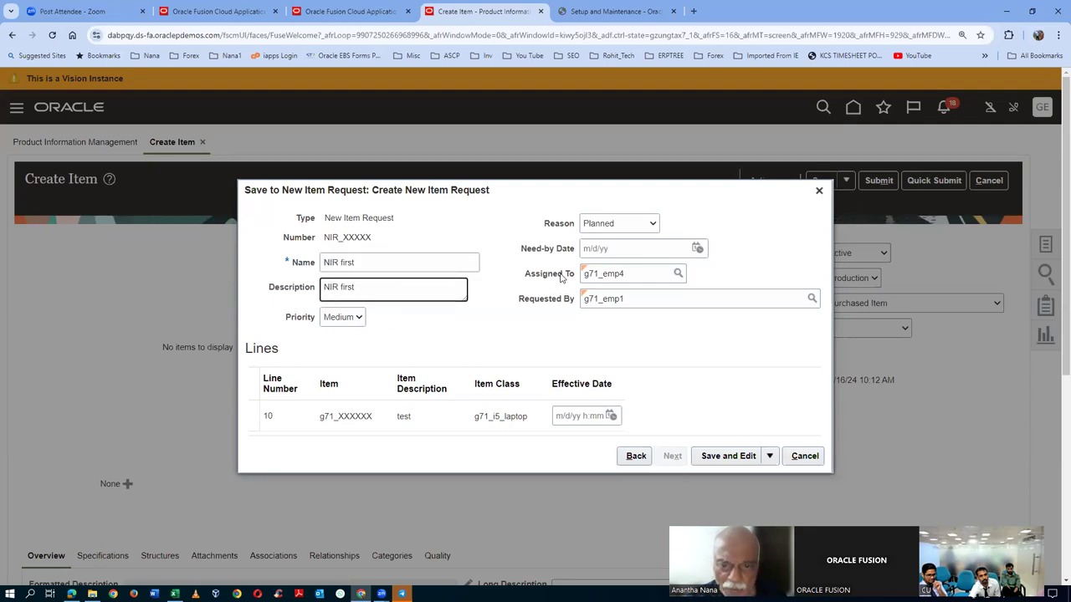
left_click(626, 273)
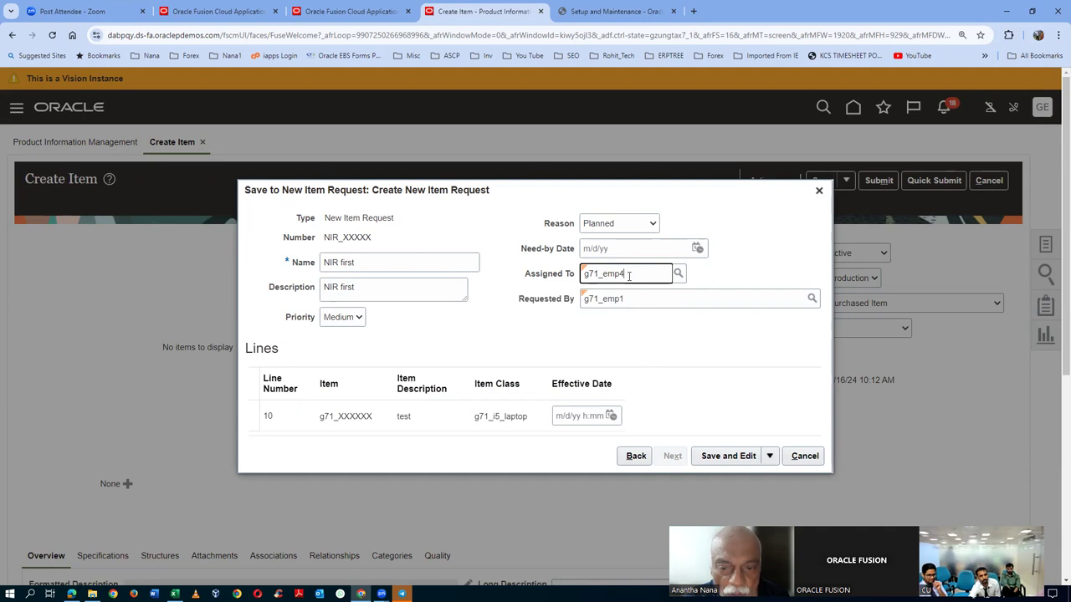
left_click(768, 456)
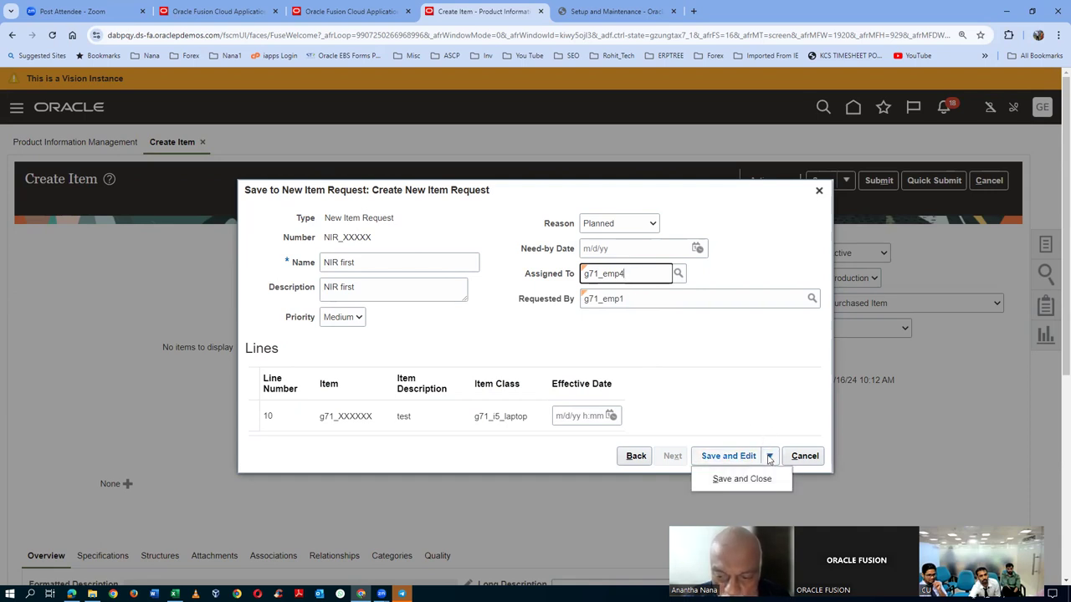
left_click(733, 401)
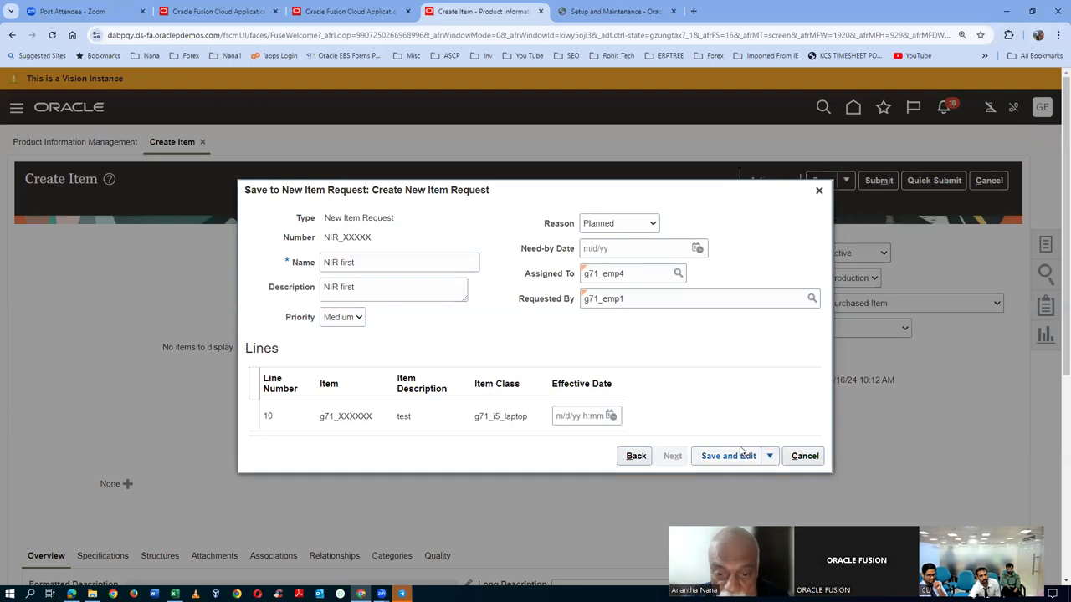
left_click(636, 274)
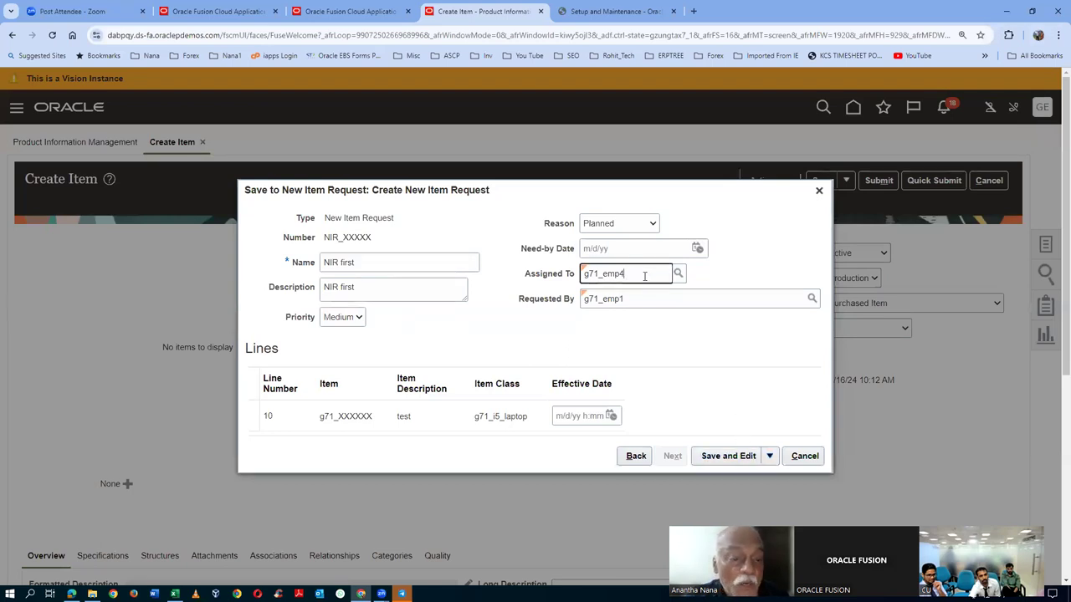
left_click(714, 456)
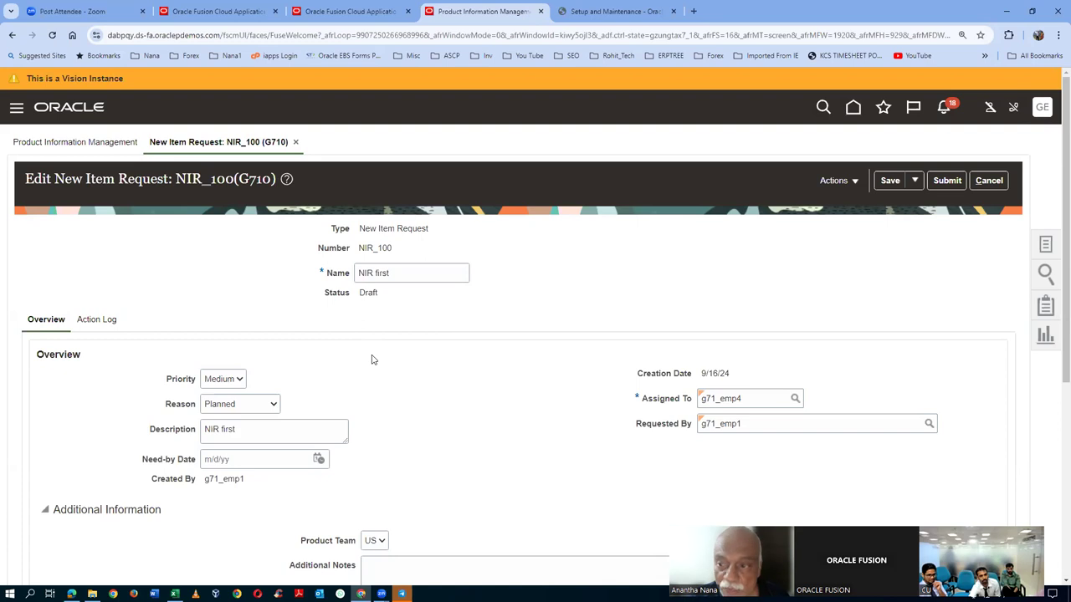
- Review NIR_100's items table and action log, then submit the request
scroll(373, 362, "down", 2)
scroll(373, 361, "down", 1)
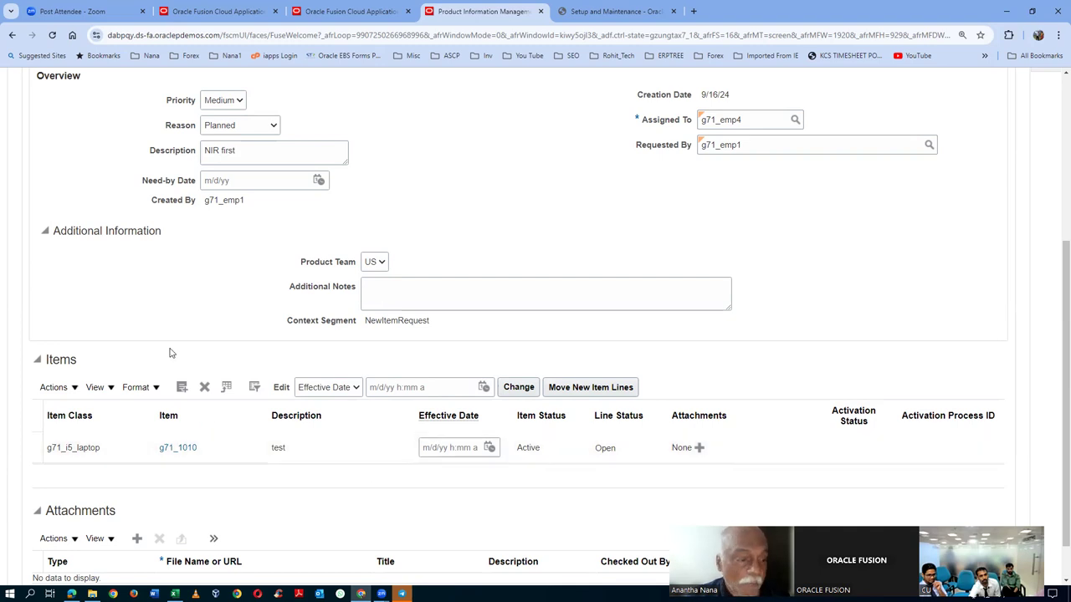
scroll(125, 353, "up", 2)
left_click(104, 159)
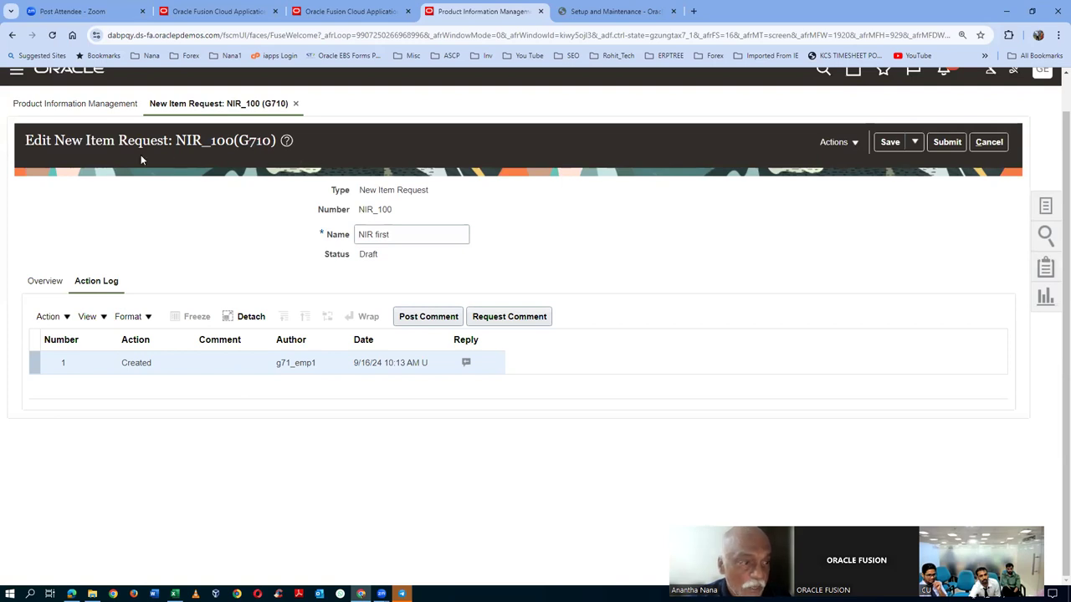
left_click(949, 144)
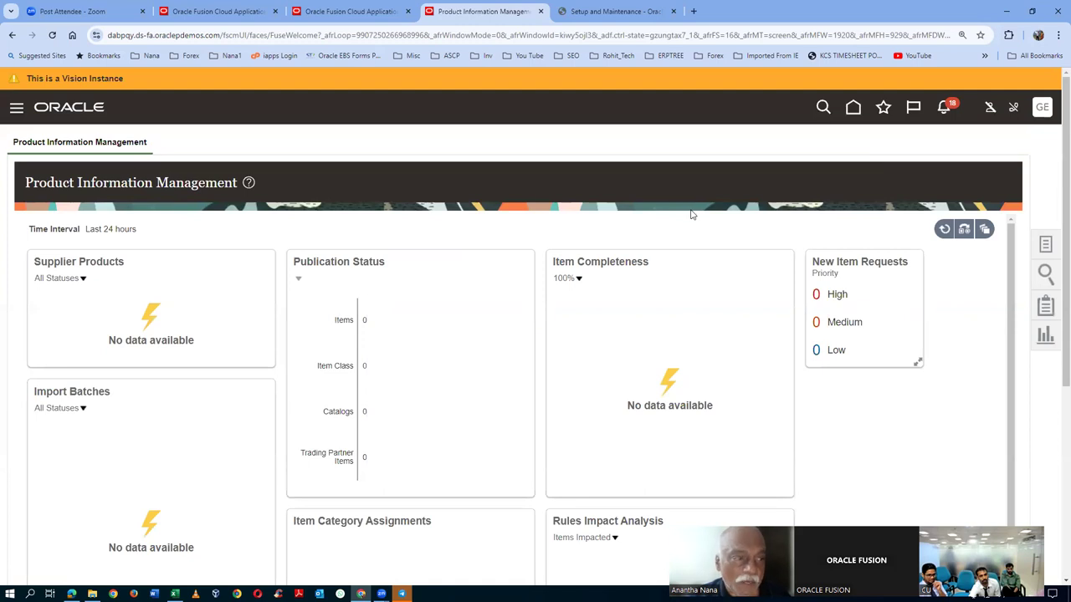
- Go to Manage New Item Requests and search by the number NIR_100
left_click(1044, 245)
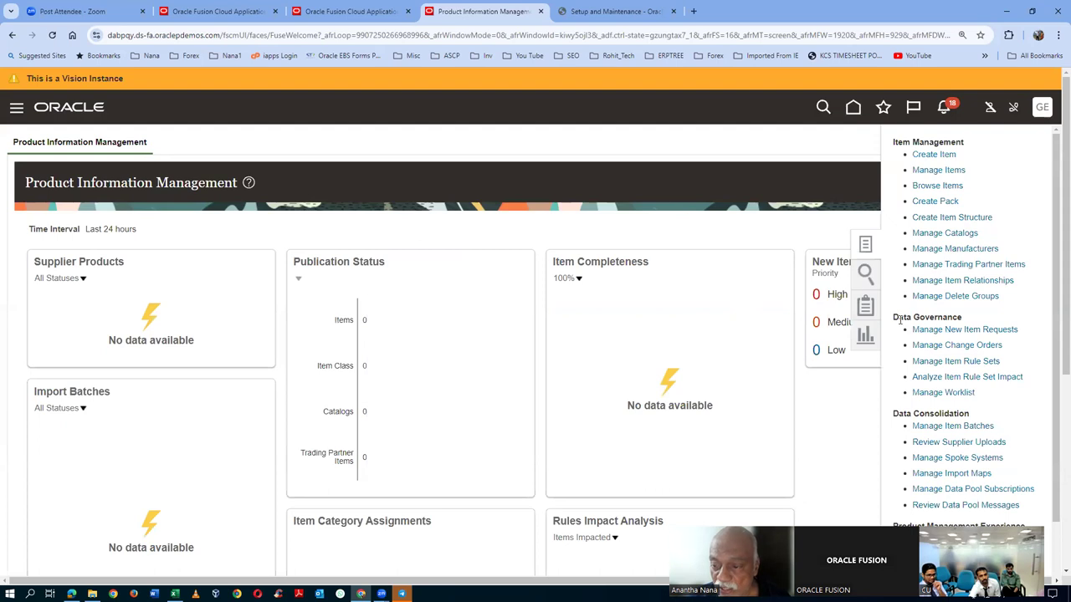
left_click(983, 331)
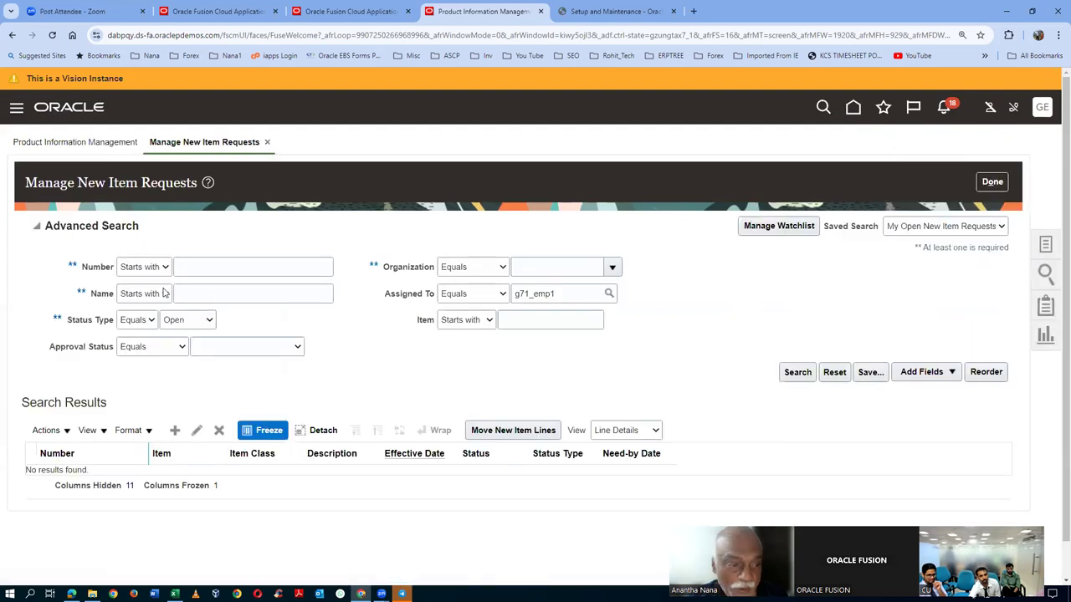
left_click(200, 268)
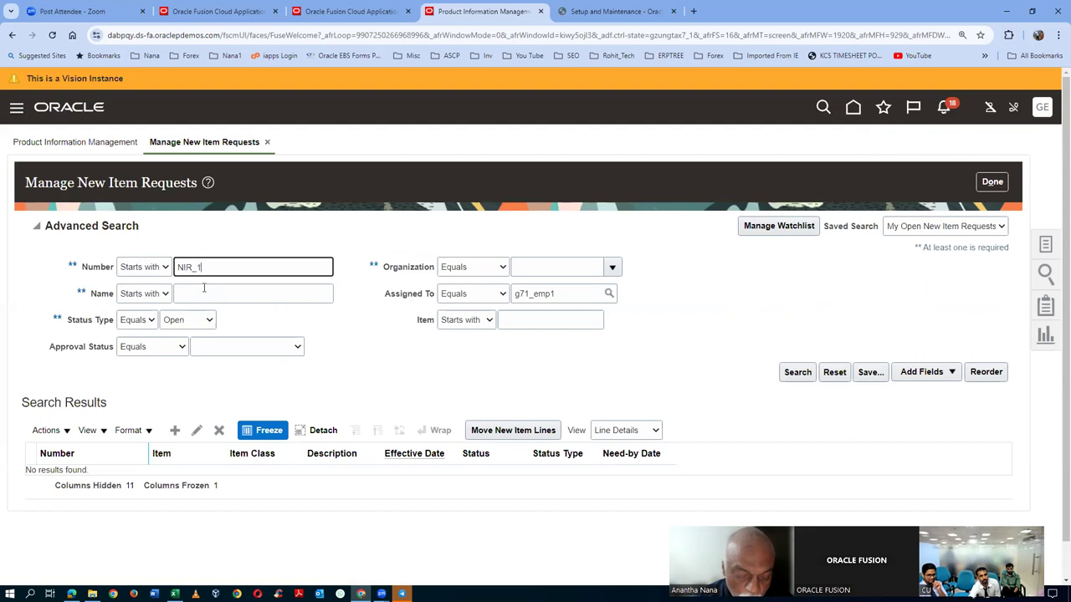
left_click(796, 372)
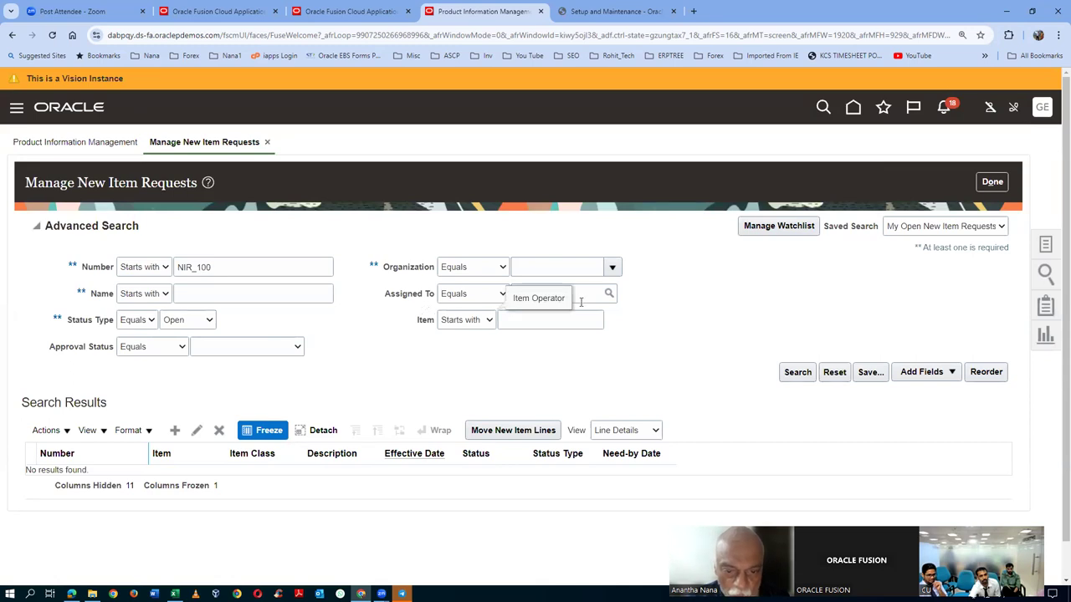
- Clear the Assigned To and Status Type filters, search again, and open NIR_100
left_click_drag(579, 293, 420, 316)
key("Delete")
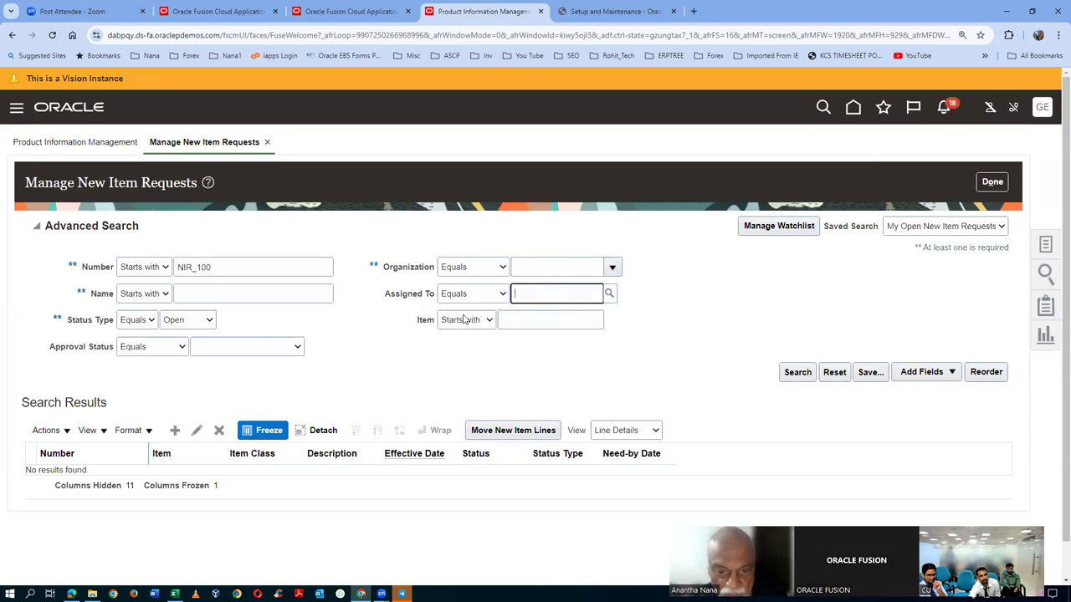
left_click(167, 325)
left_click(179, 349)
left_click(185, 323)
left_click(180, 334)
left_click(797, 371)
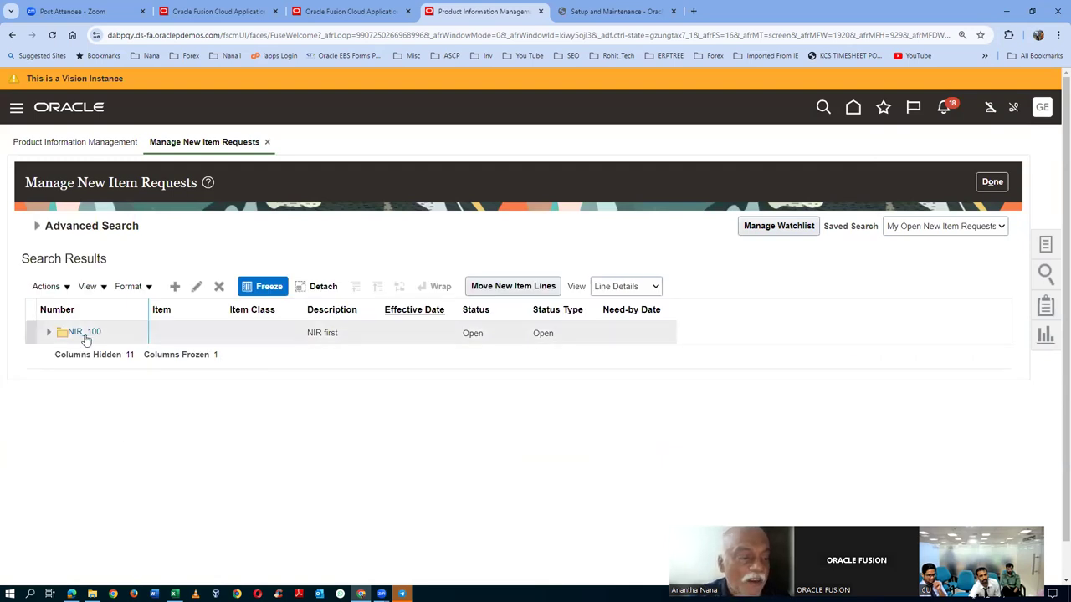
left_click(80, 334)
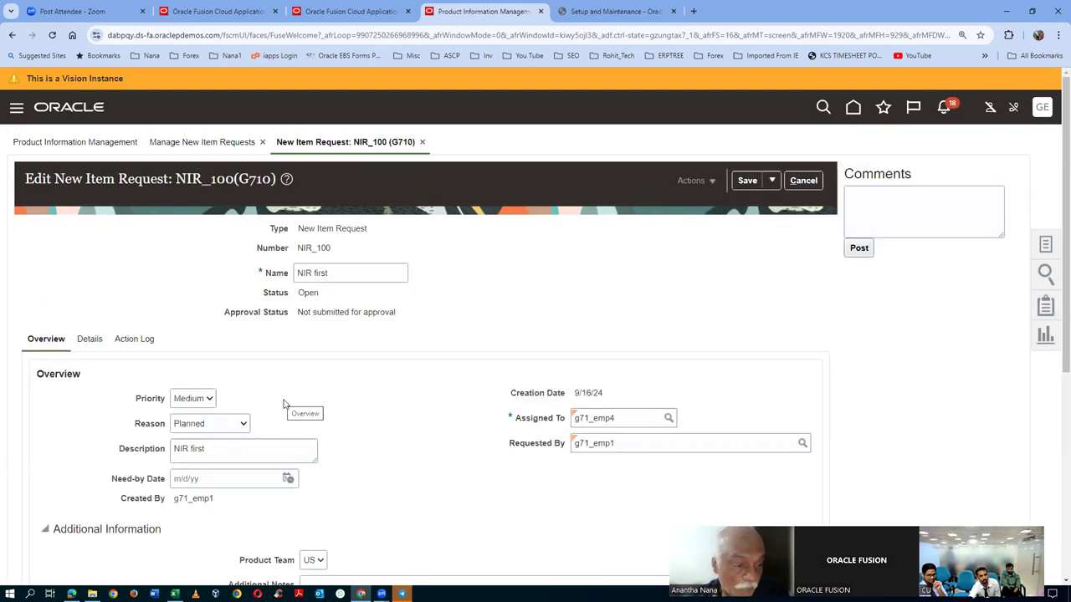
- Scroll through NIR_100 and view its Details tab with the workflow statuses
scroll(283, 404, "down", 2)
scroll(283, 405, "down", 2)
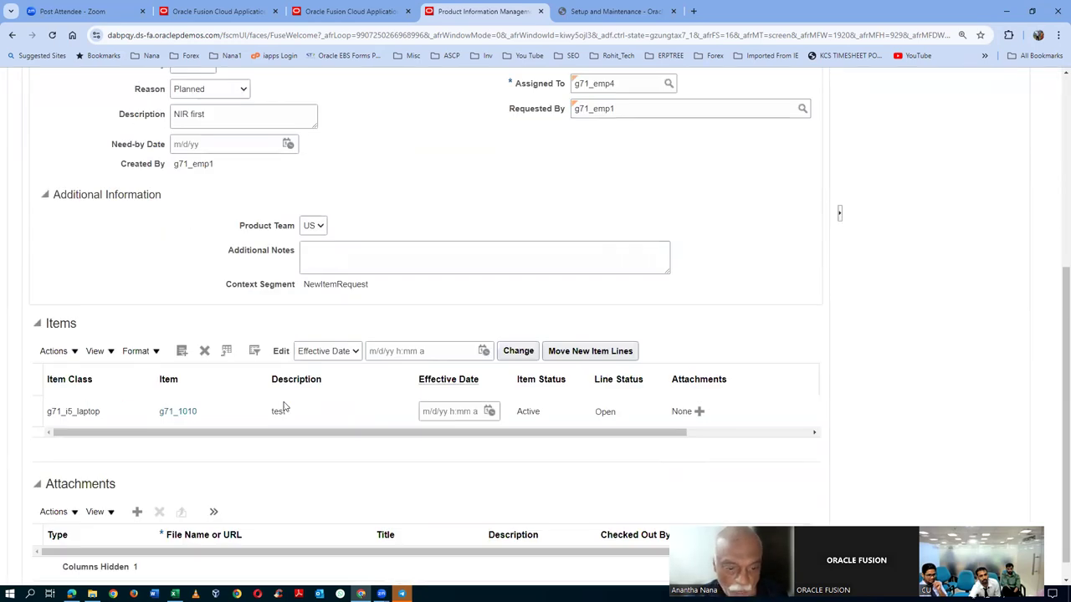
scroll(284, 404, "up", 3)
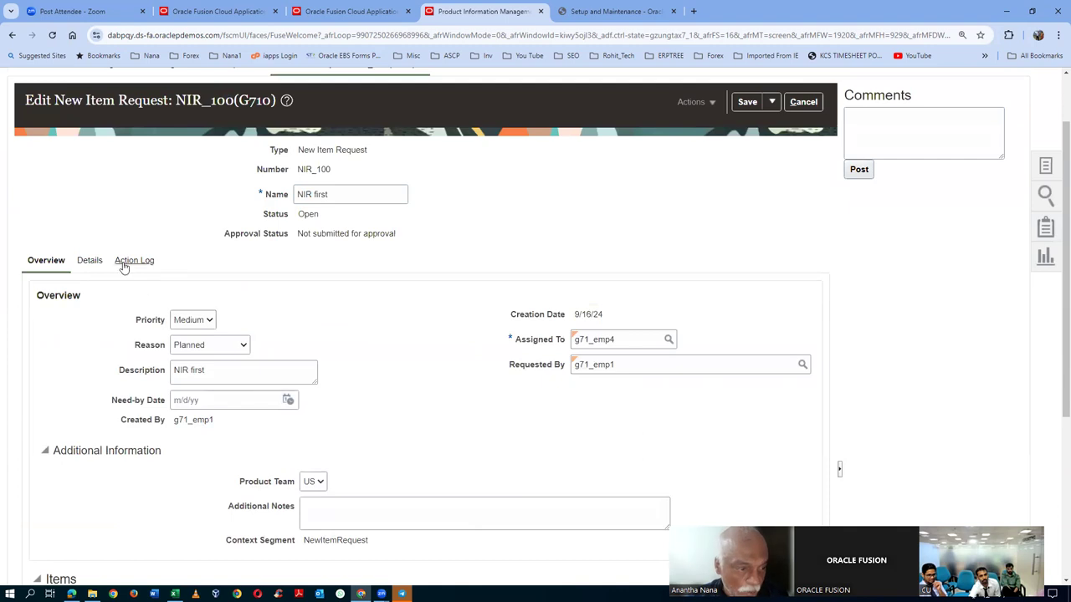
left_click(90, 263)
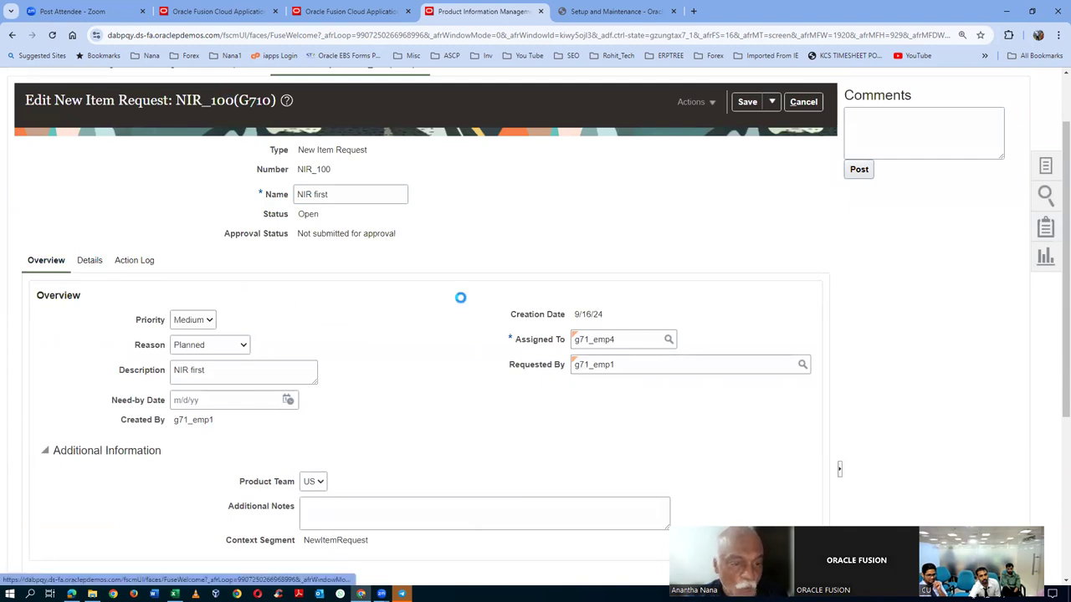
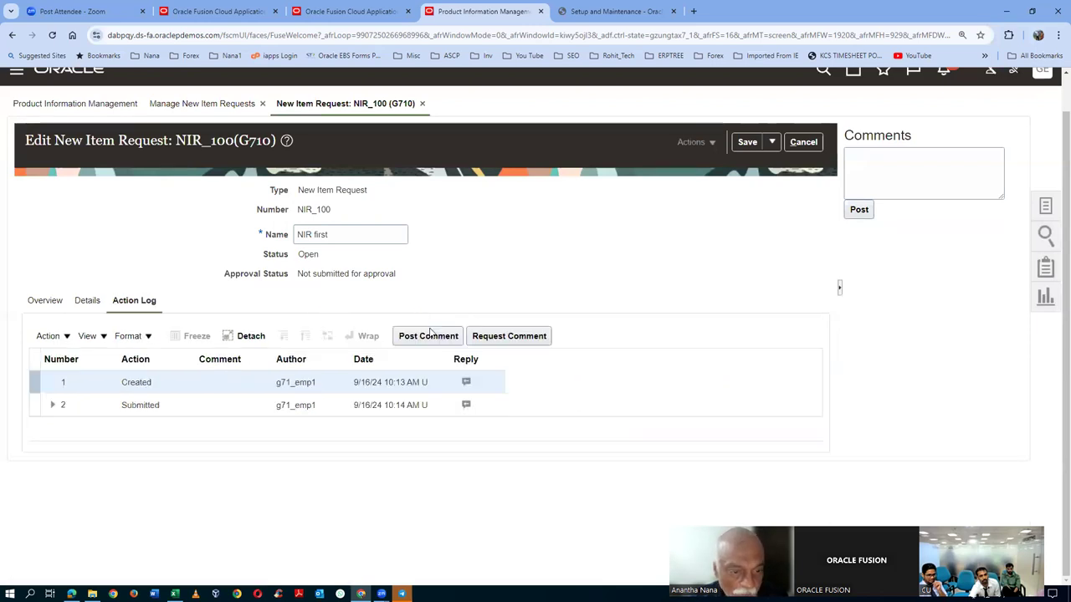
- Review NIR_100's Submitted action-log entry, its approval status, and the request page address
left_click(51, 406)
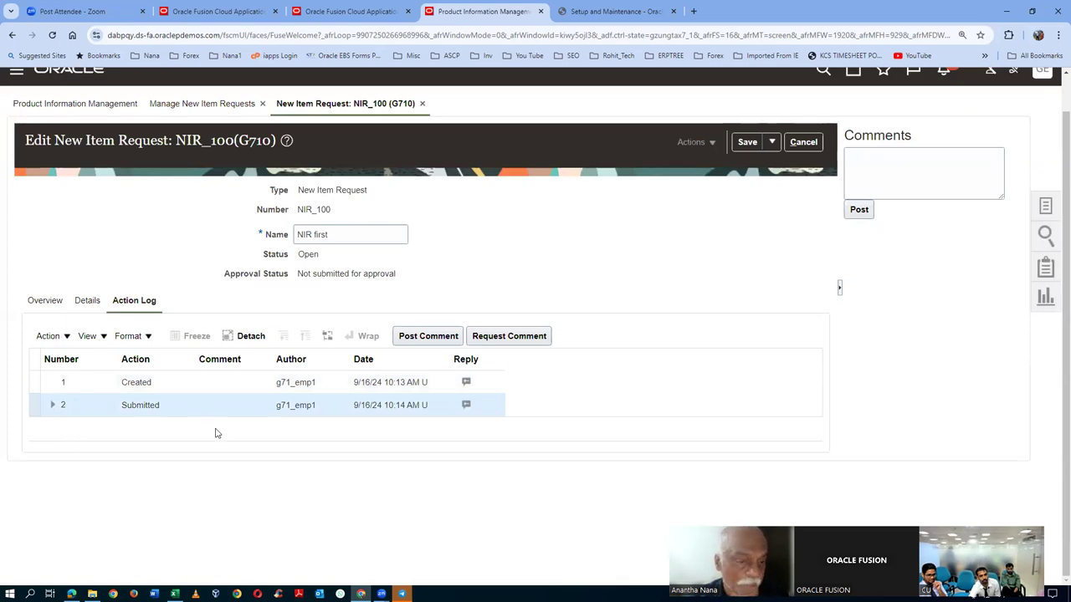
left_click_drag(298, 274, 411, 284)
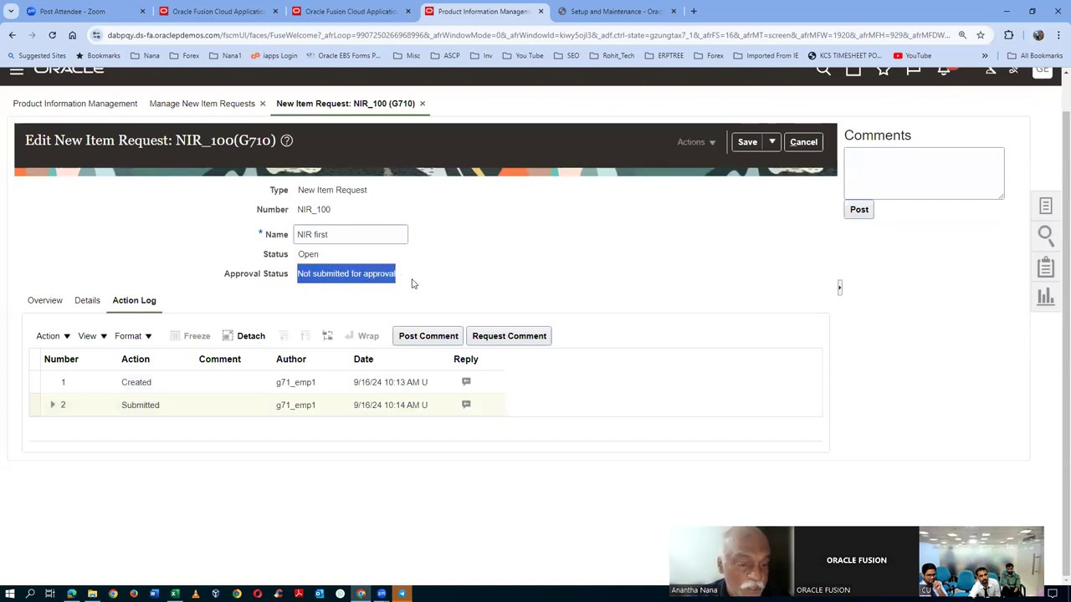
left_click(500, 286)
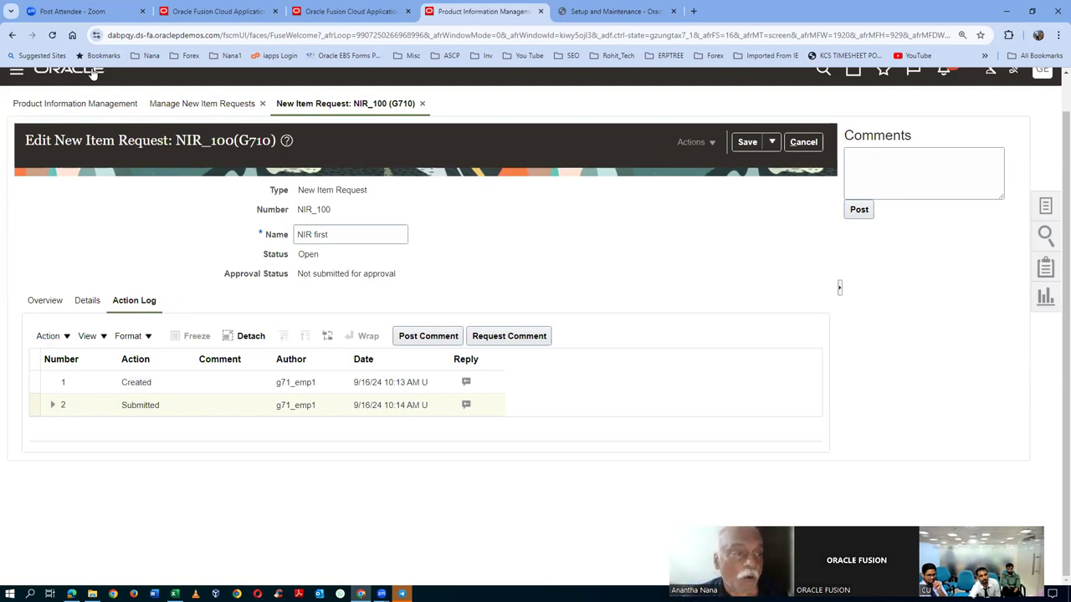
left_click(149, 39)
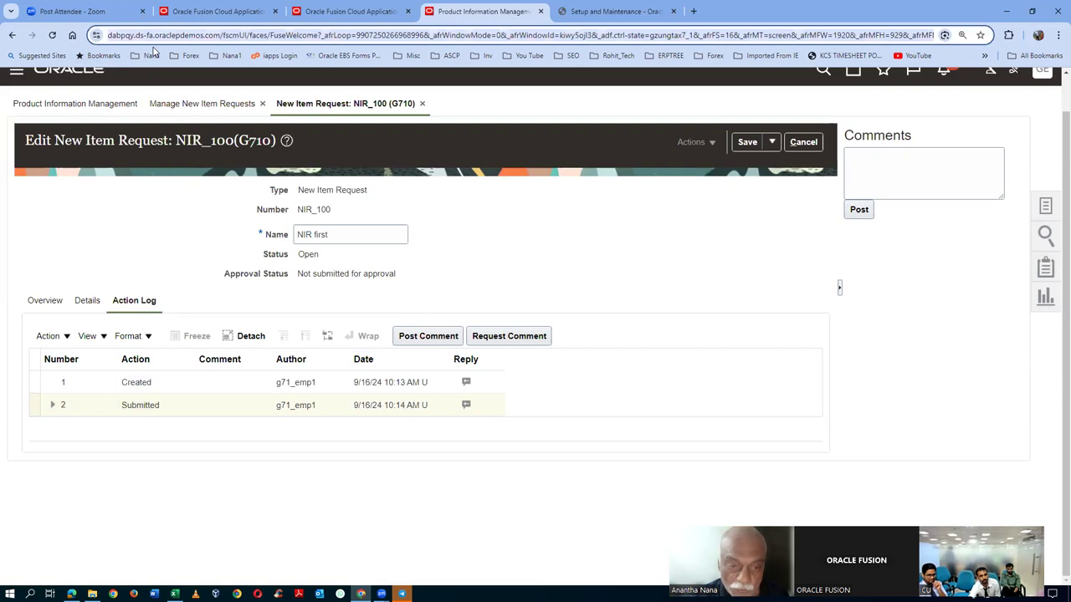
key("shift+Right")
key("shift+Right")
key("shift+Right")
key("shift+Right")
key("shift+Right")
key("shift+Right")
key("shift+Right")
key("shift+Right")
key("shift+Right")
key("shift+Right")
key("shift+Right")
key("shift+Right")
key("shift+Right")
key("shift+Right")
key("shift+Right")
key("shift+Right")
key("shift+Right")
key("shift+Right")
key("shift+Right")
key("shift+Right")
key("shift+Right")
key("shift+Right")
key("shift+Right")
key("shift+Right")
key("ctrl+c")
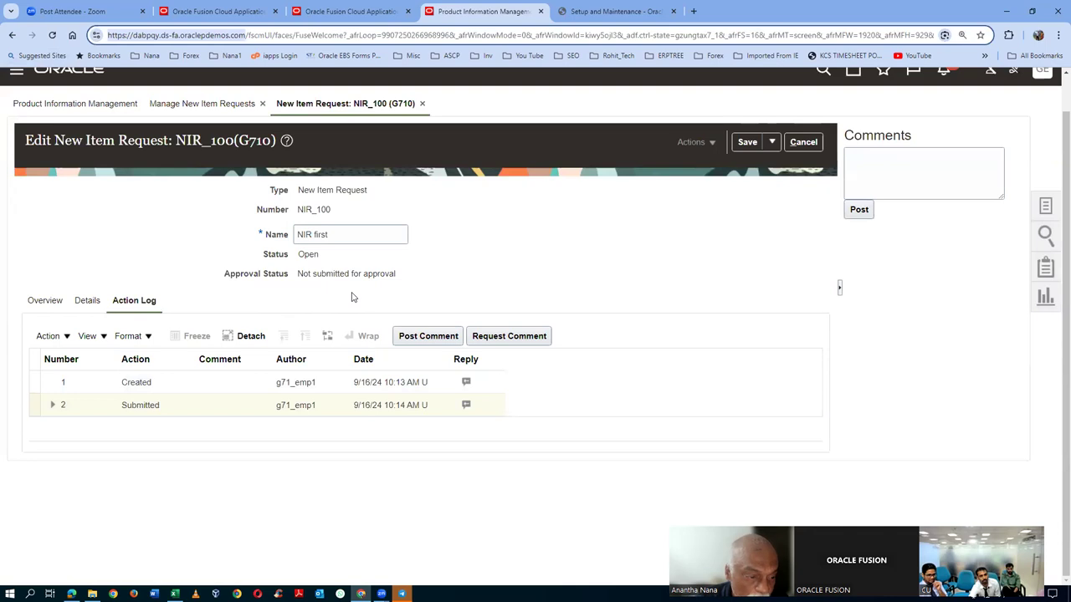
- View the request's status workflow details, then bring up the Vision Enterprise Structure PDF
left_click(88, 302)
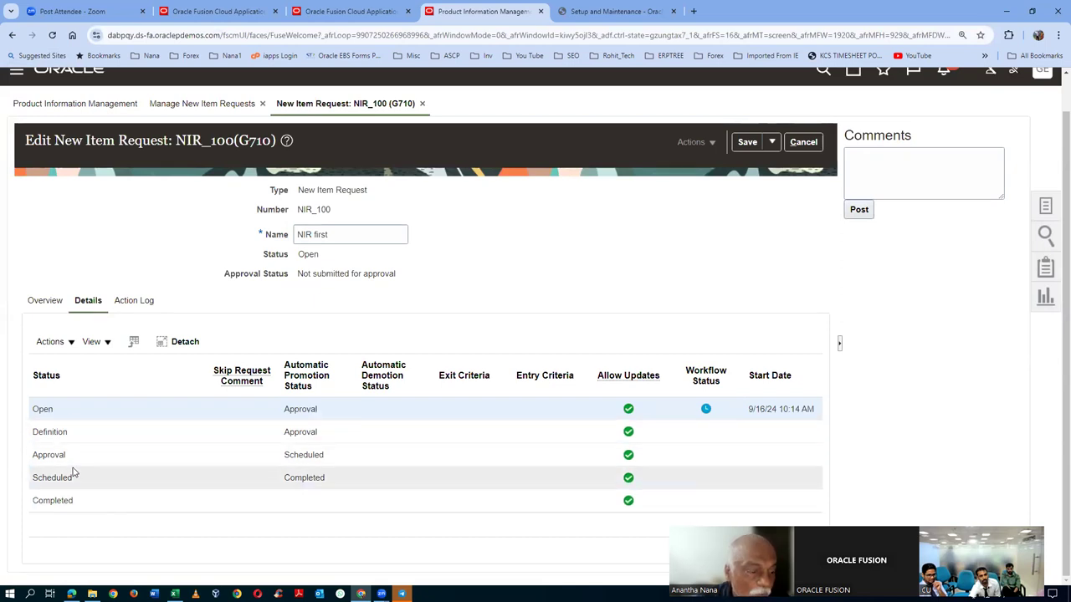
left_click(71, 594)
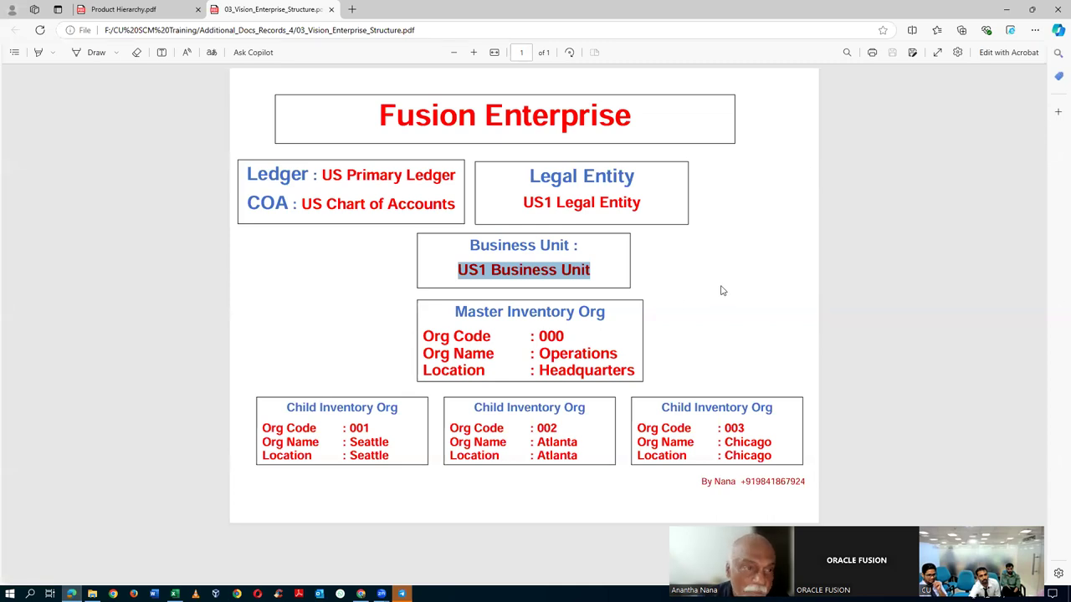
- Load the Oracle demo site address in a new browser tab
left_click(351, 9)
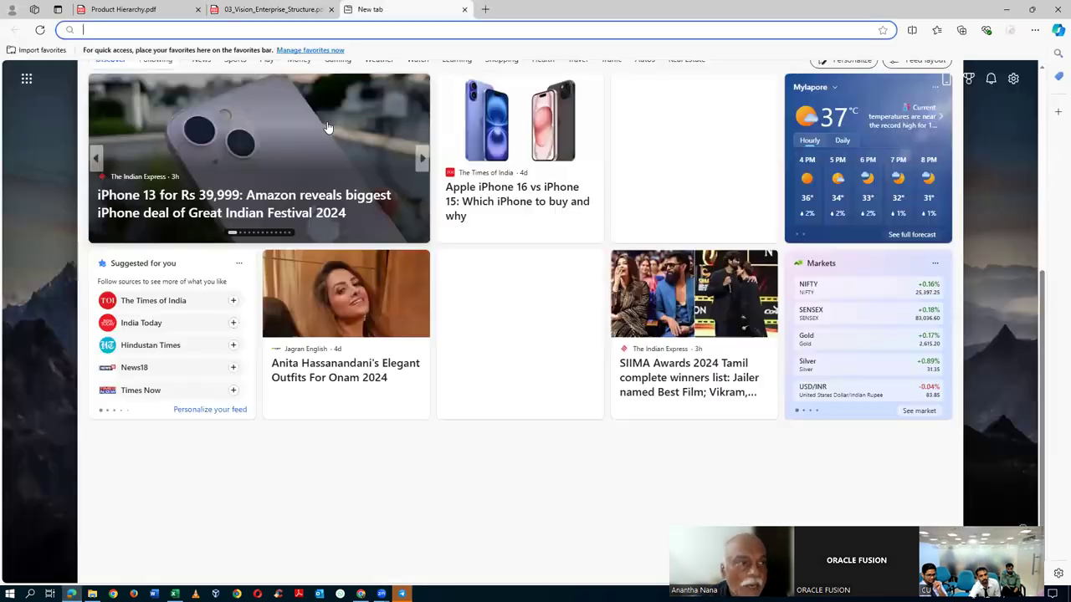
key("ctrl+v")
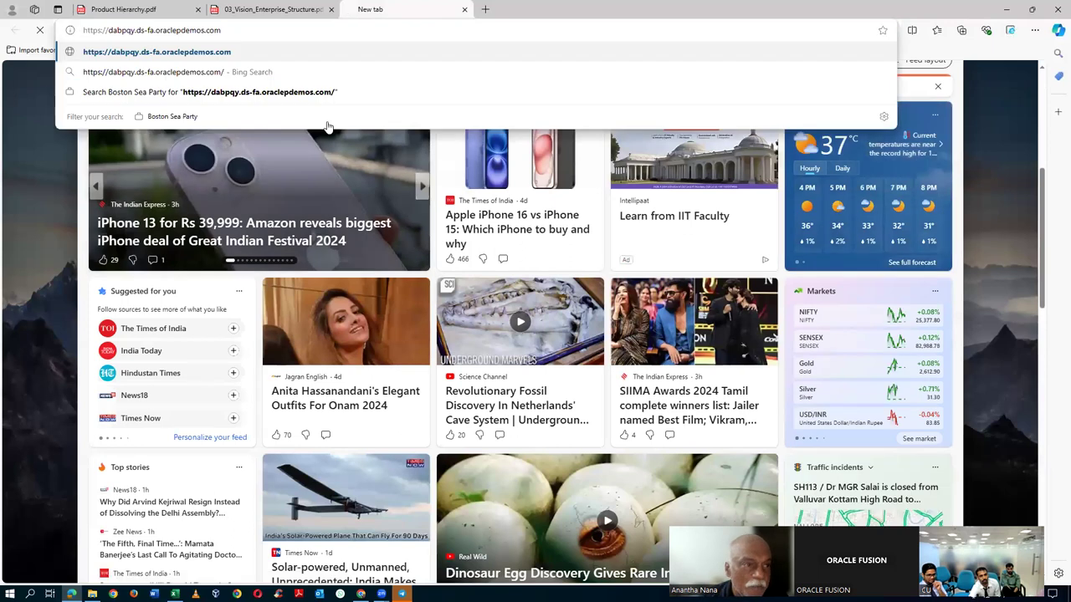
key("Return")
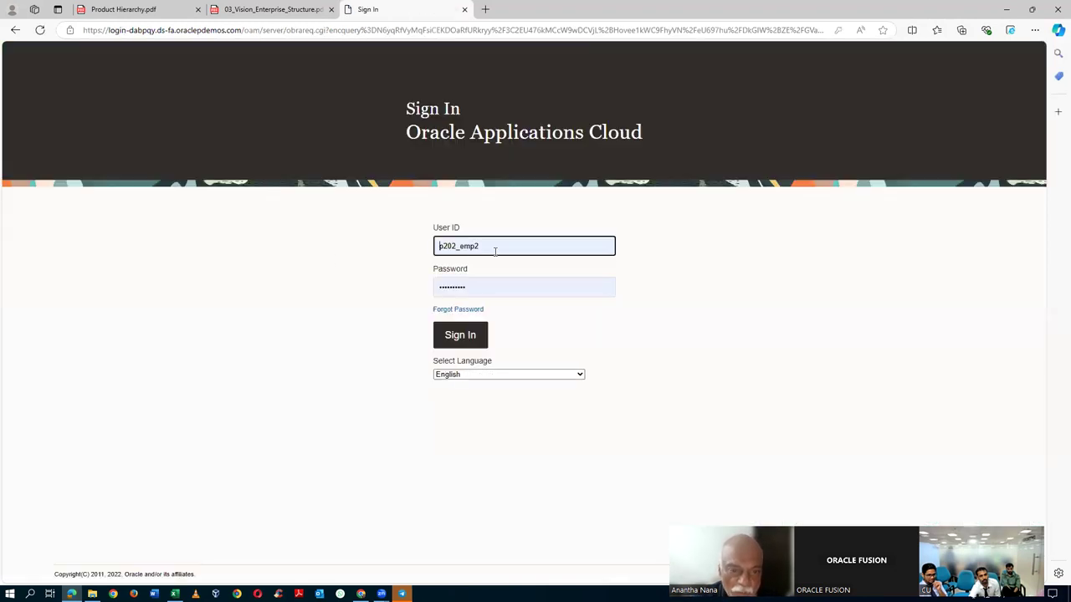
- Sign in with the other user's ID and password
left_click(496, 251)
type("g")
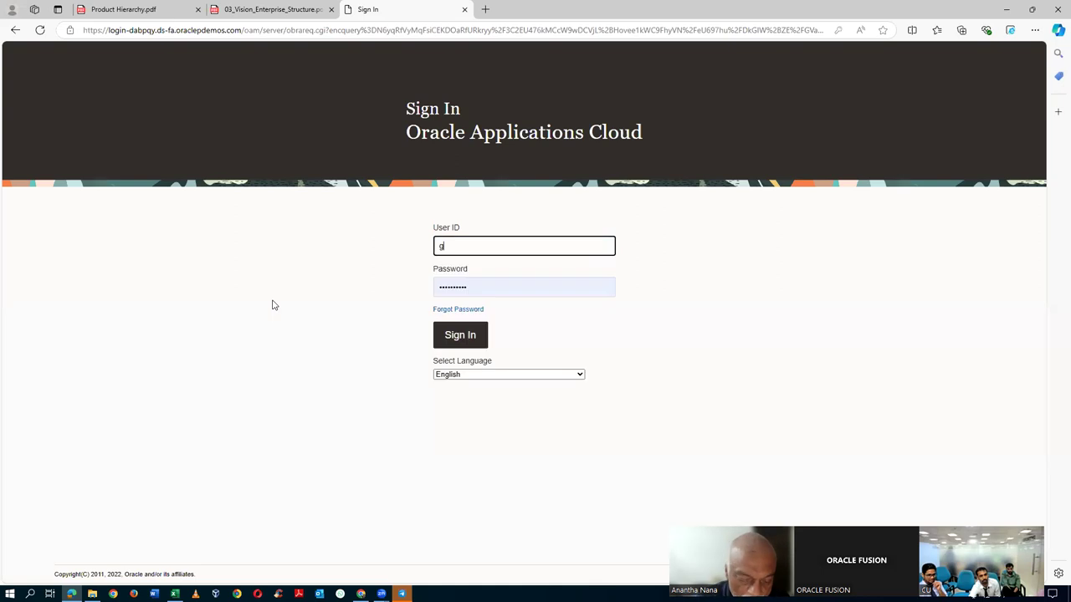
type("71_emp4")
key("Tab")
type("•")
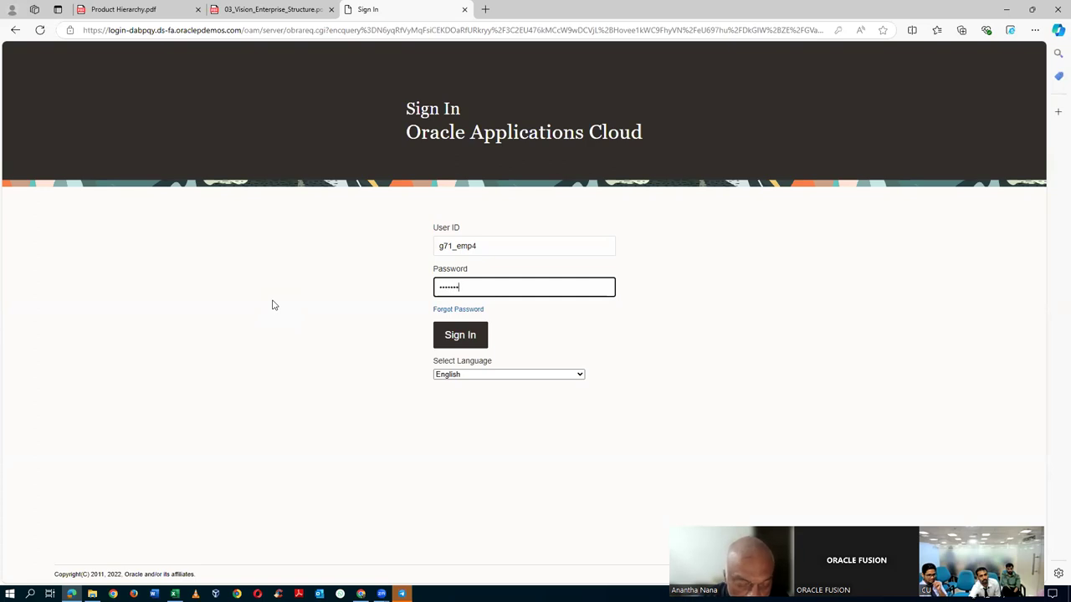
left_click(466, 338)
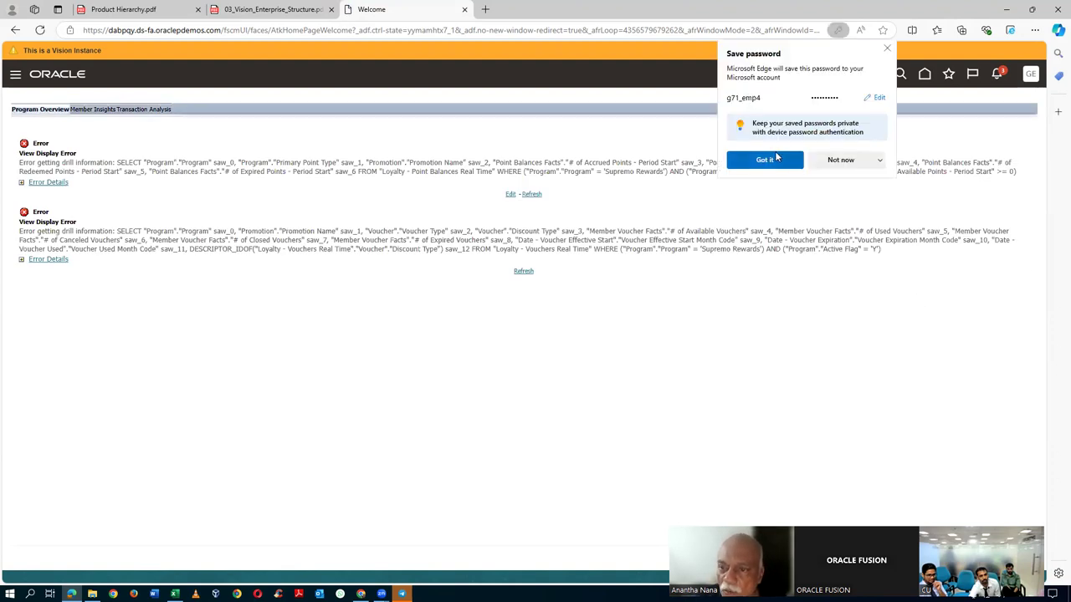
- Dismiss the browser's save-password prompt and check the pending notifications
left_click(776, 157)
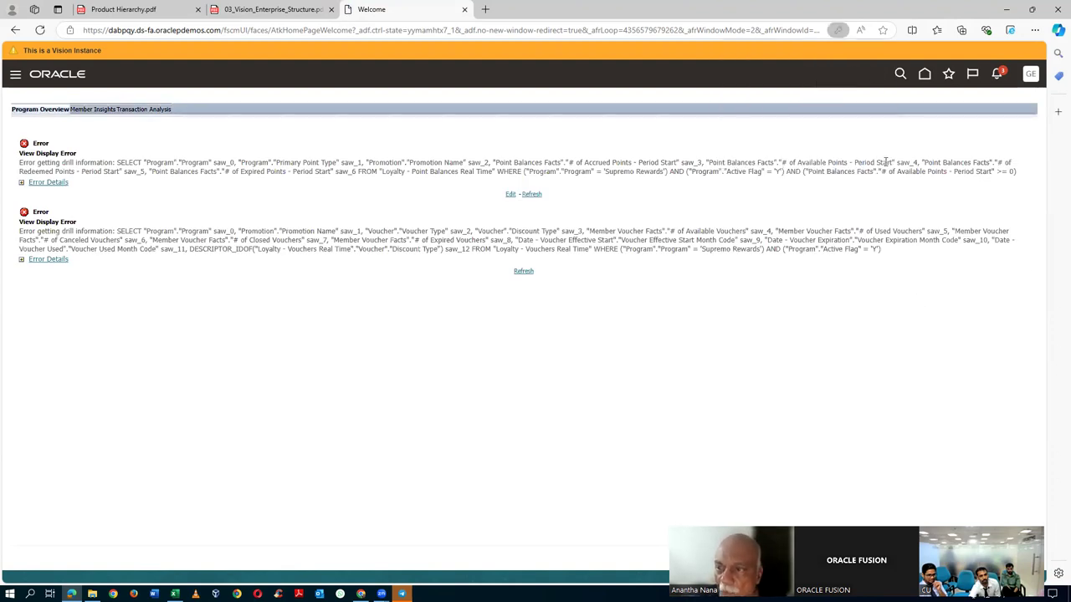
left_click(997, 75)
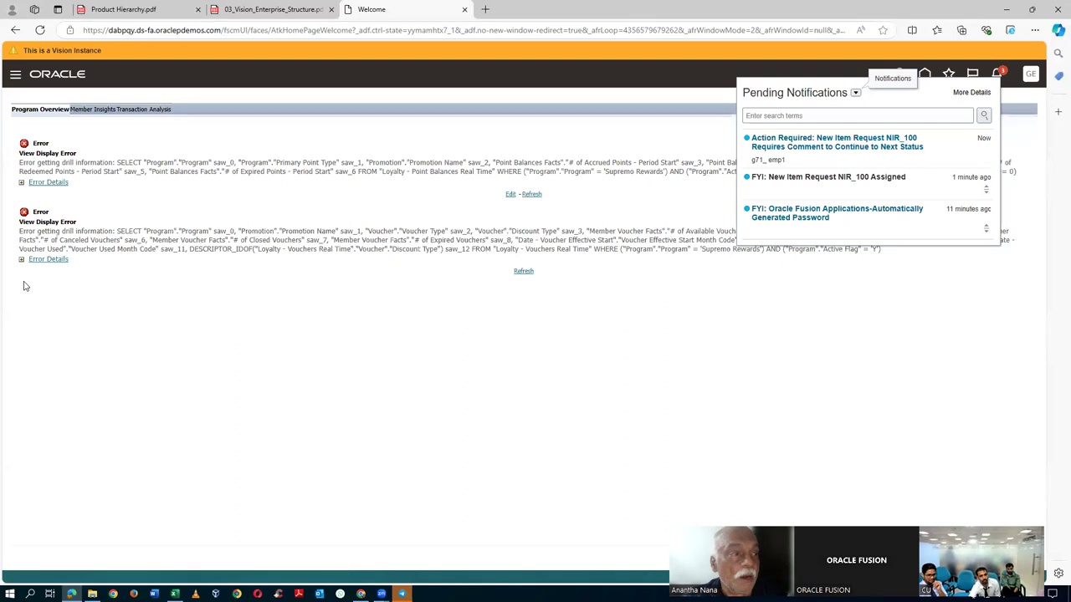
left_click(16, 79)
- Go to Tools > Approvals from the Navigator
left_click(15, 76)
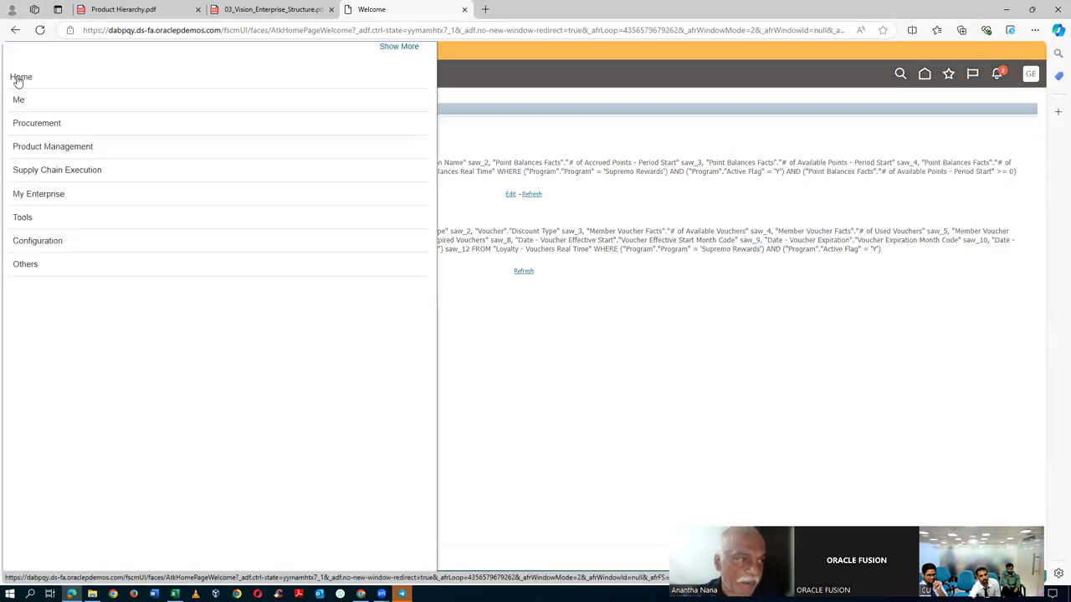
left_click(73, 221)
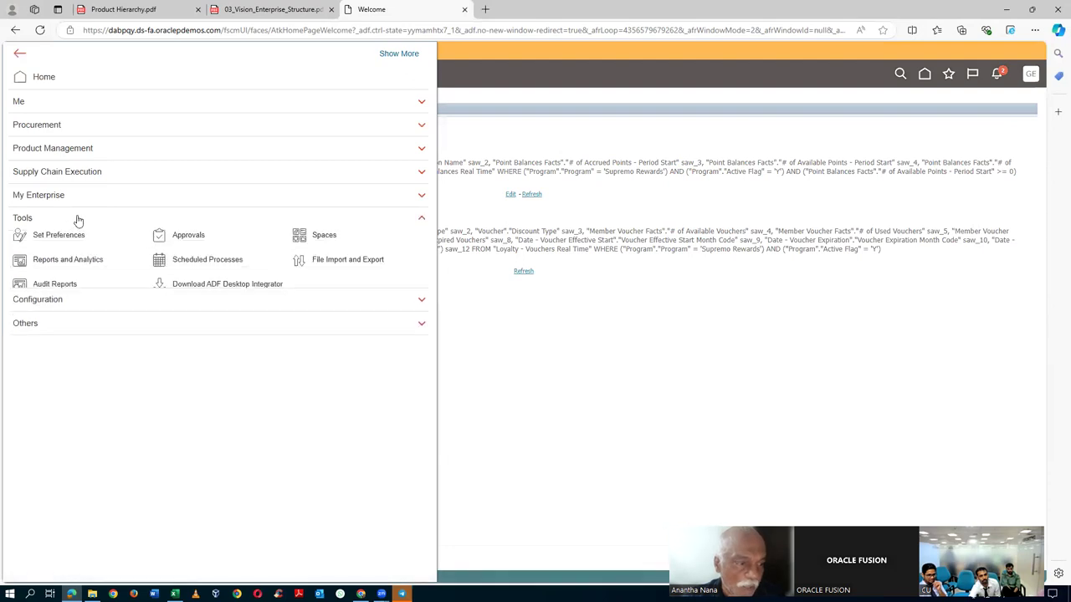
left_click(188, 236)
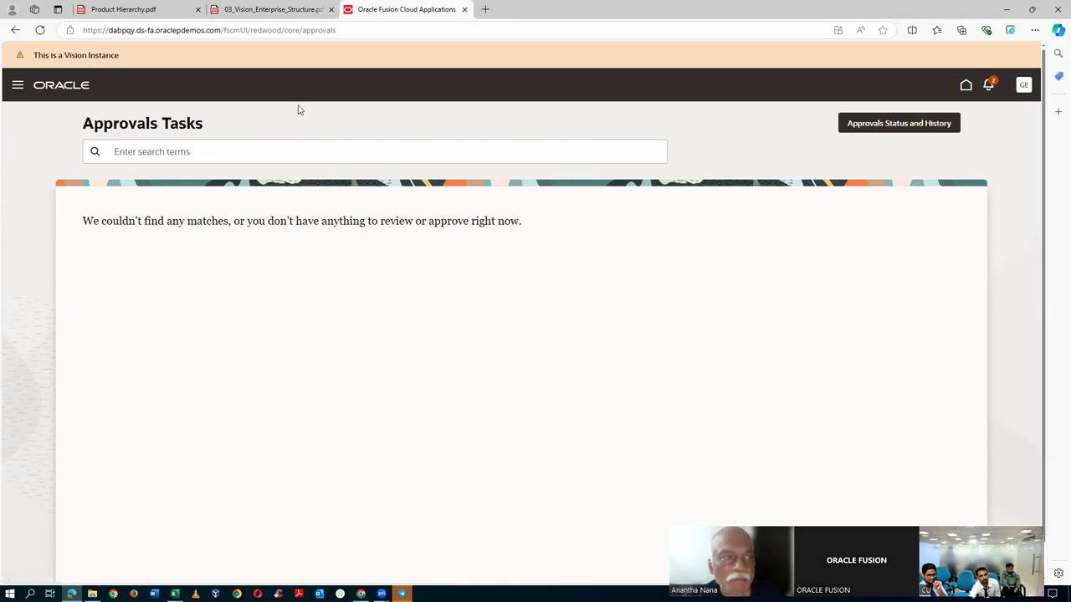
- Reopen the Navigator's Tools section briefly, then close the menu
left_click(17, 87)
left_click(47, 244)
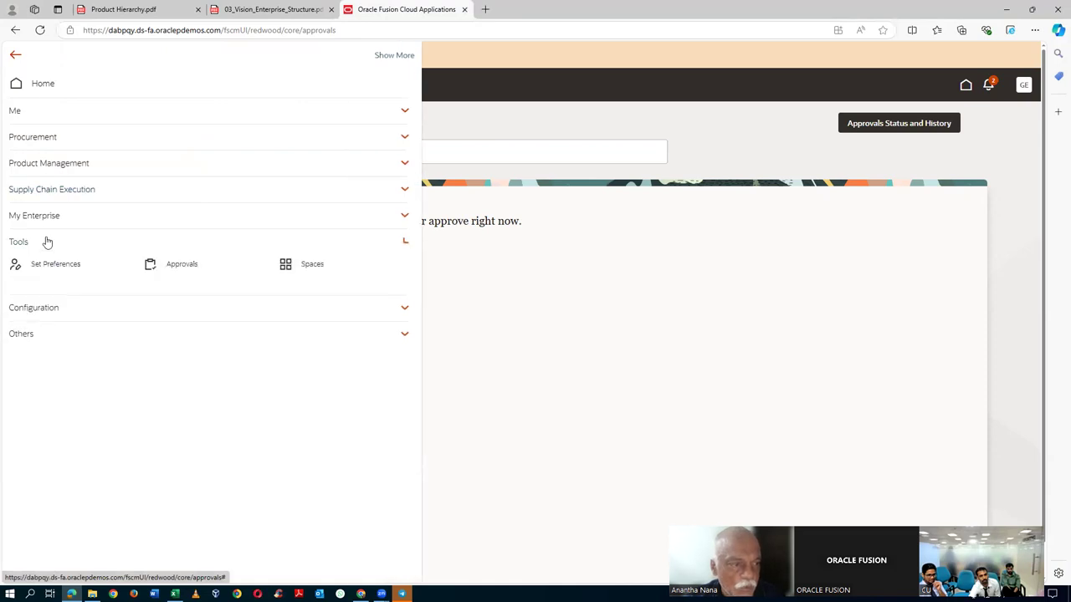
left_click(184, 268)
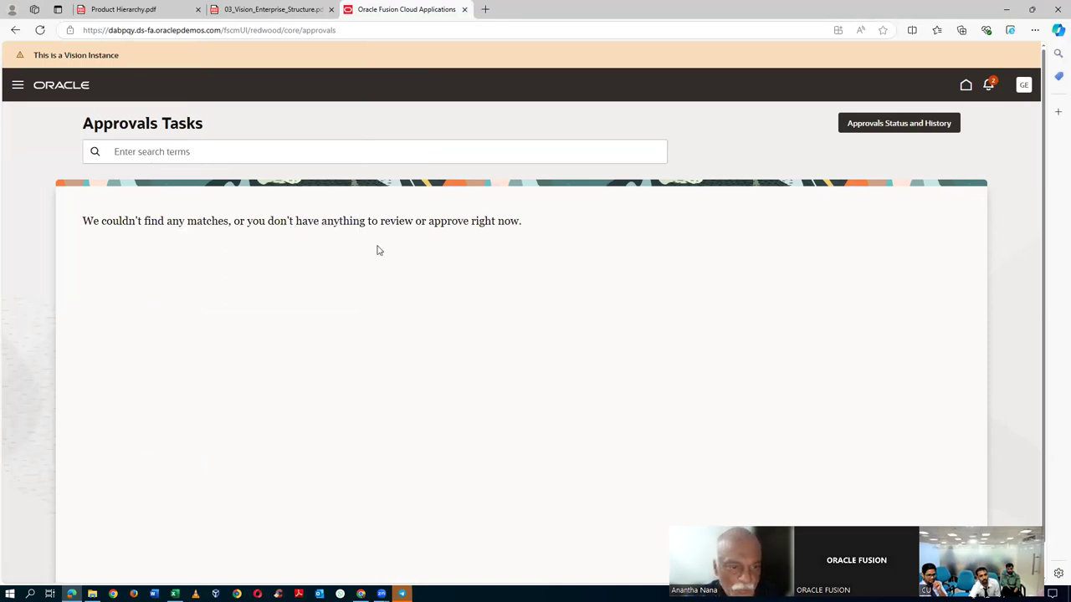
- Try the approvals task search, then open the NIR_100 comment-required notification
left_click(131, 154)
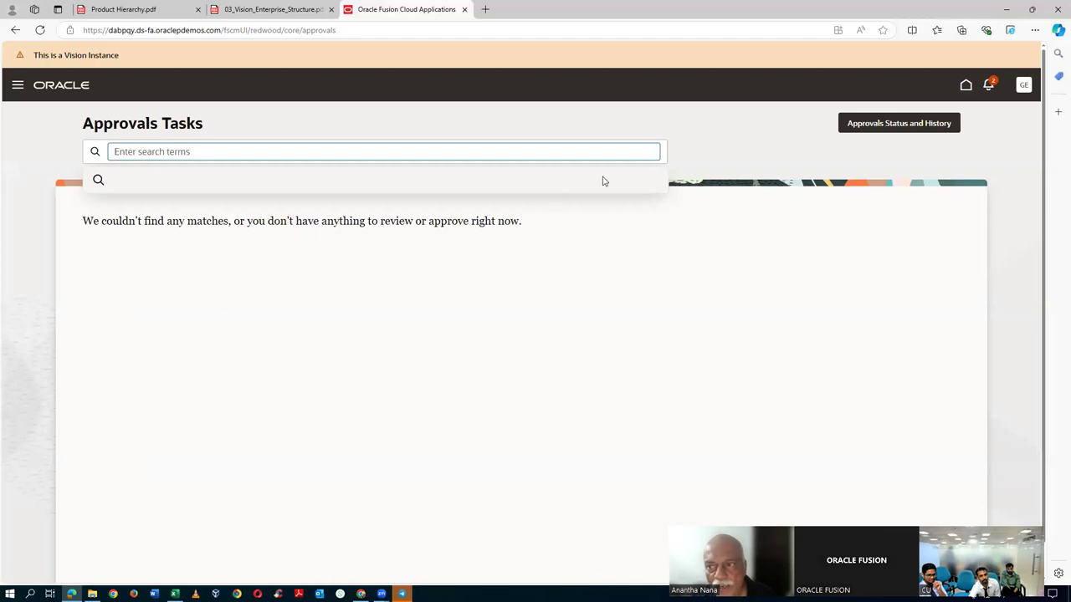
left_click(241, 96)
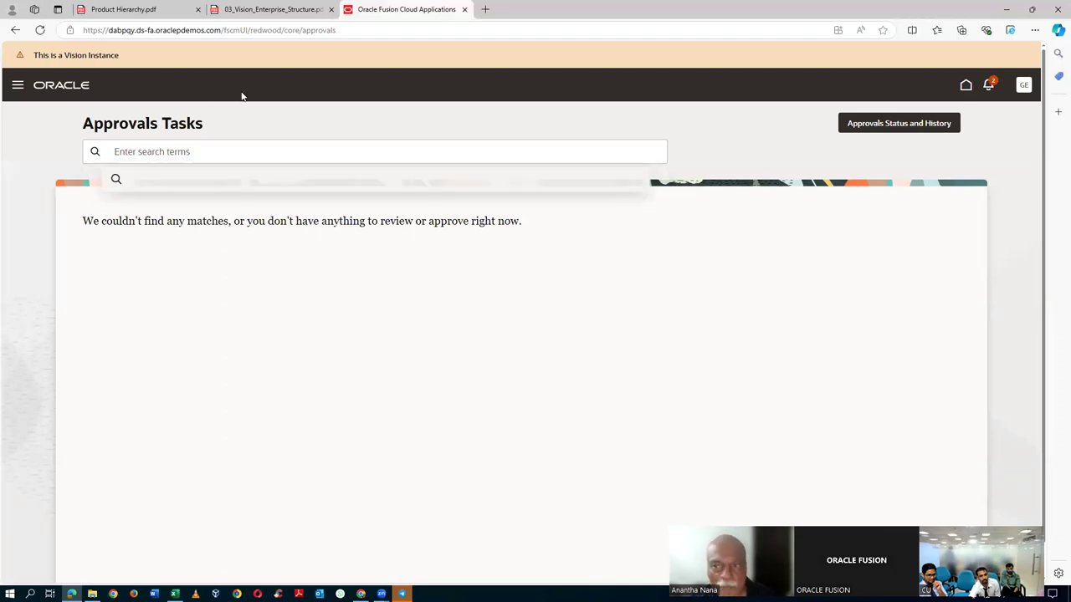
left_click(989, 87)
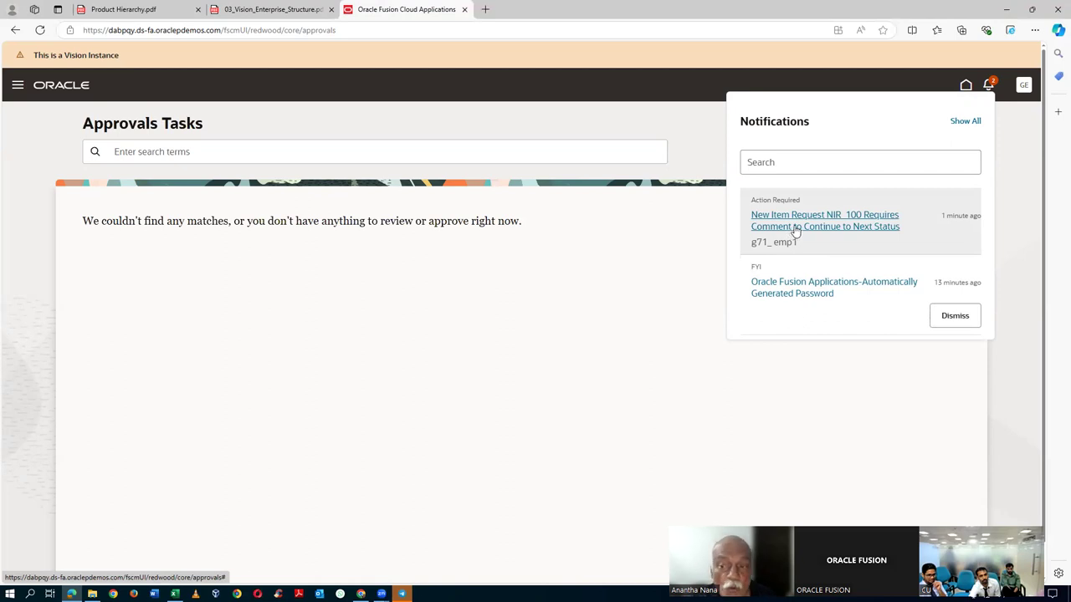
left_click(795, 231)
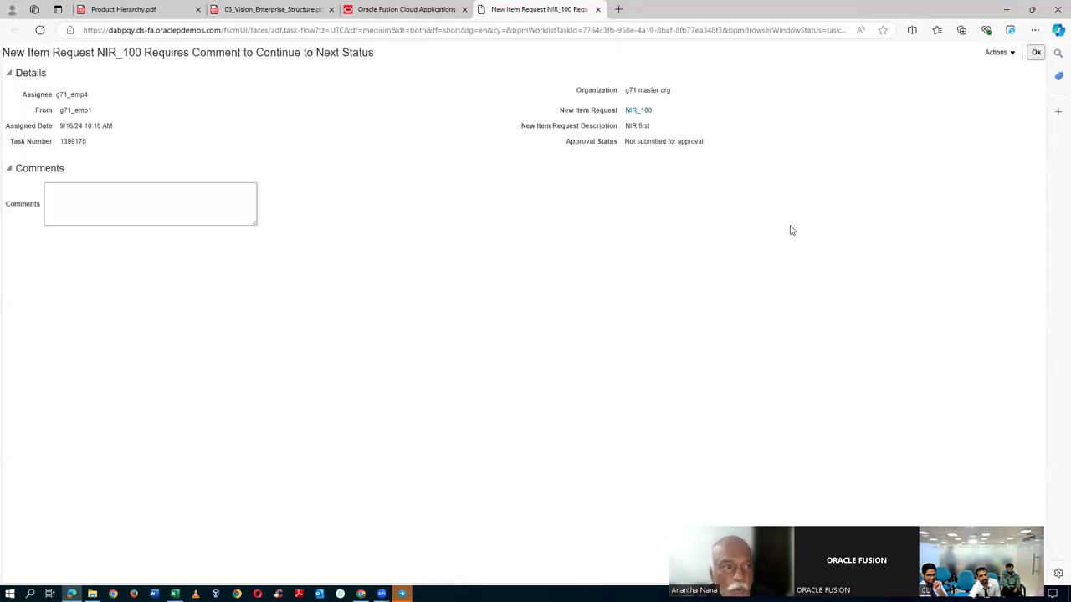
- Start a comment on the NIR_100 task and open the NIR_100 request in a new tab
left_click(144, 199)
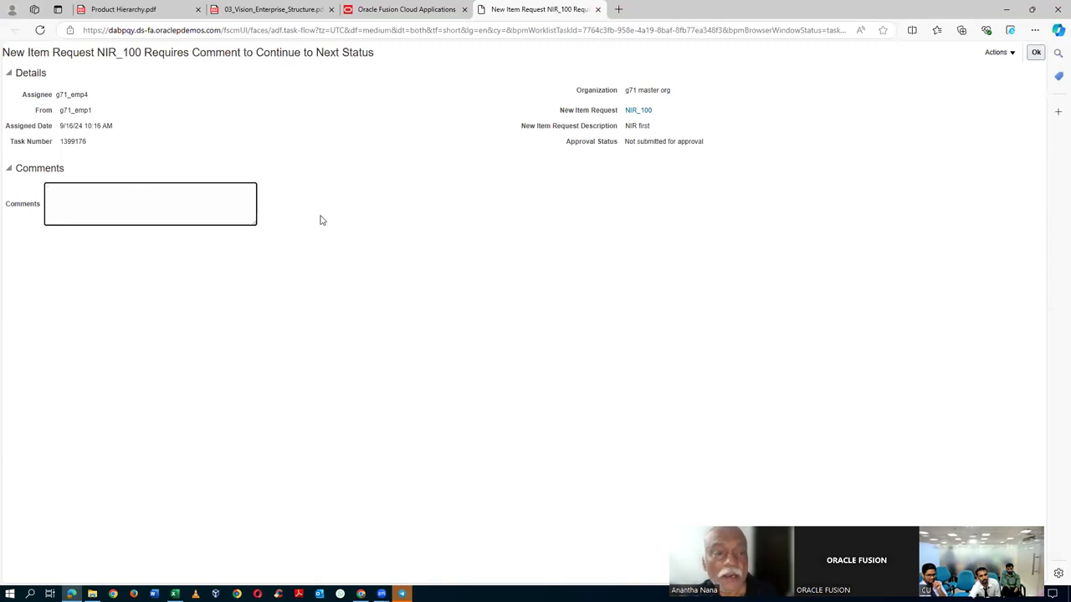
left_click(635, 111)
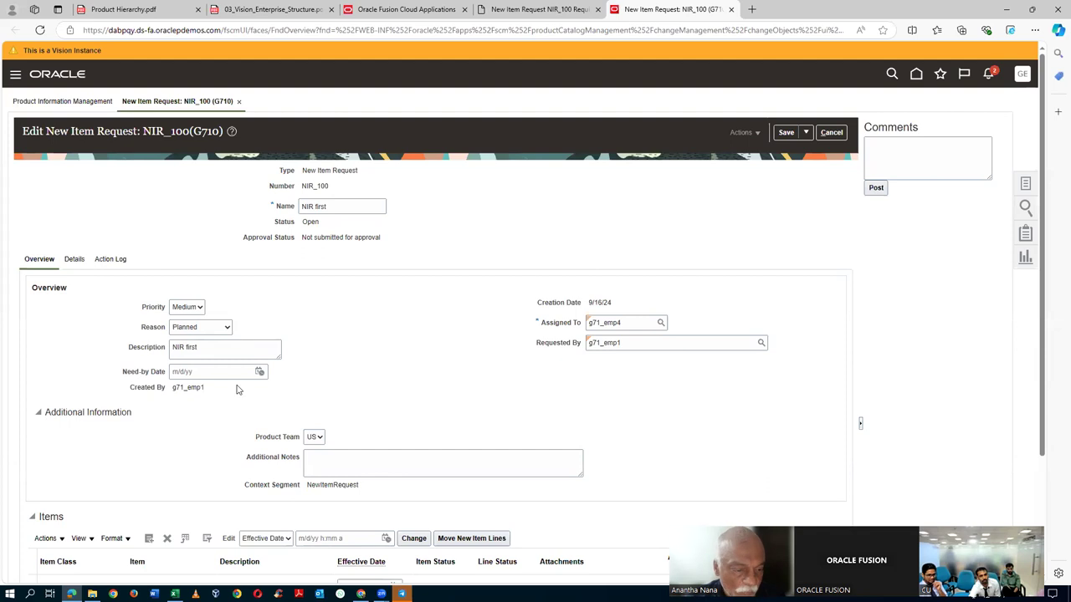
- Scroll down to the Items table and open item g71_1010's edit page
scroll(236, 389, "down", 2)
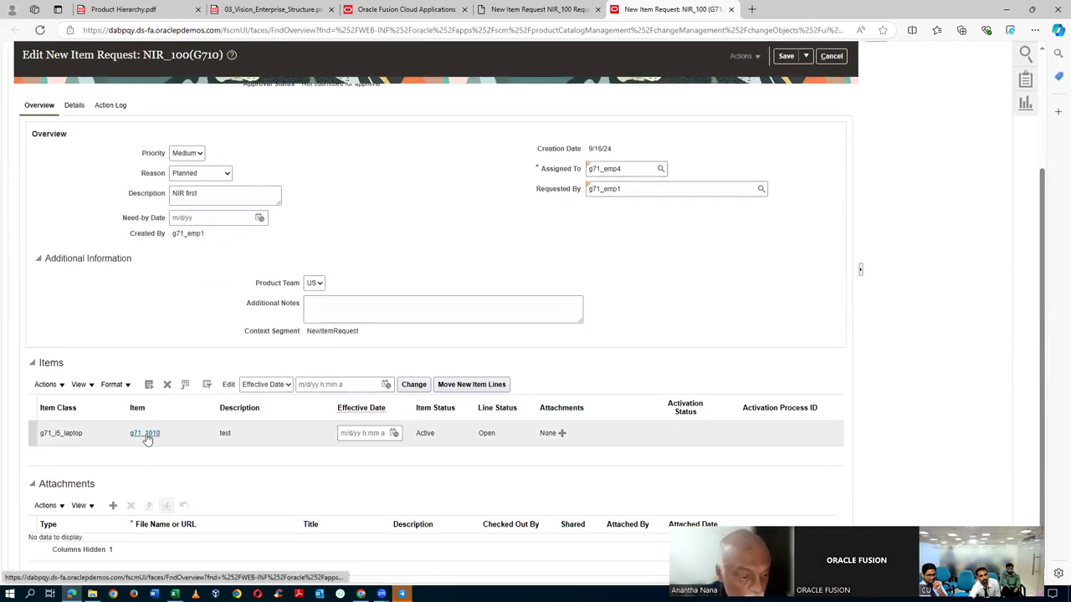
left_click(145, 435)
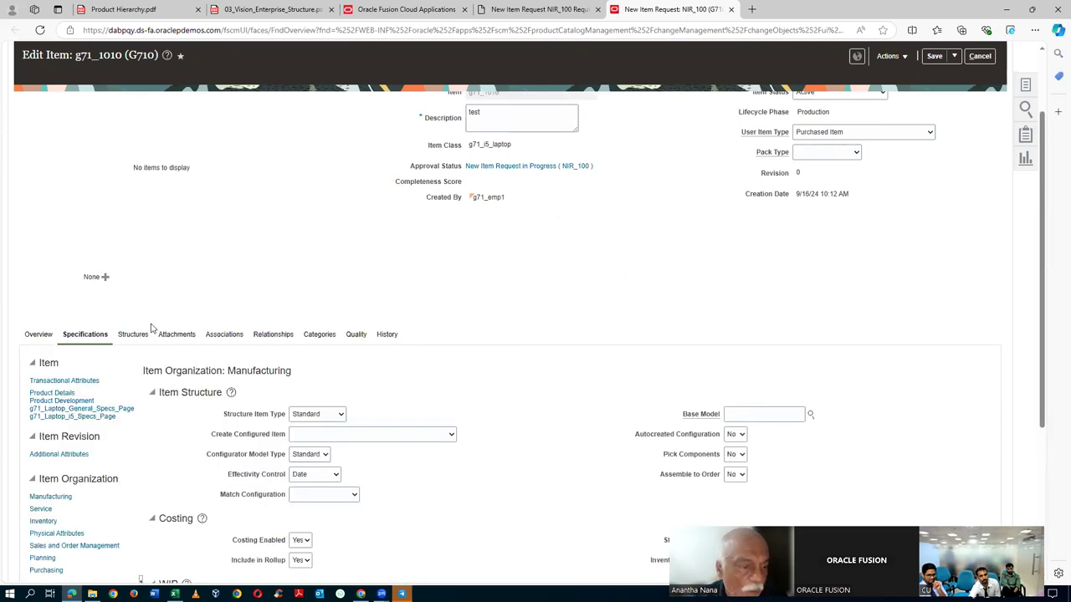
- Set item g71_1010's g71_supplier to ABC Bank and view its Purchasing organization attributes
left_click(59, 416)
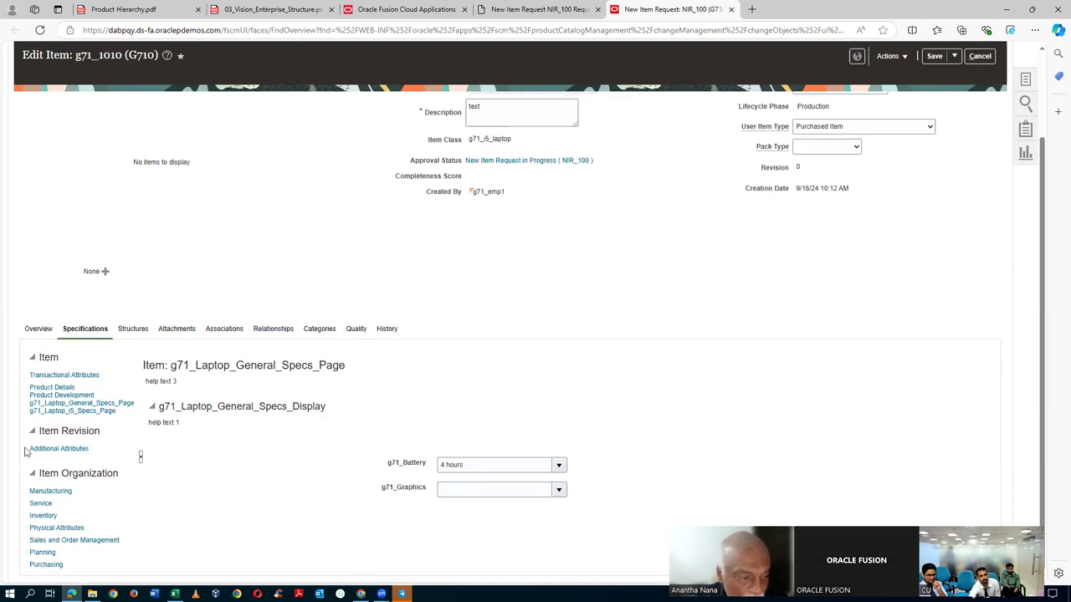
left_click(51, 412)
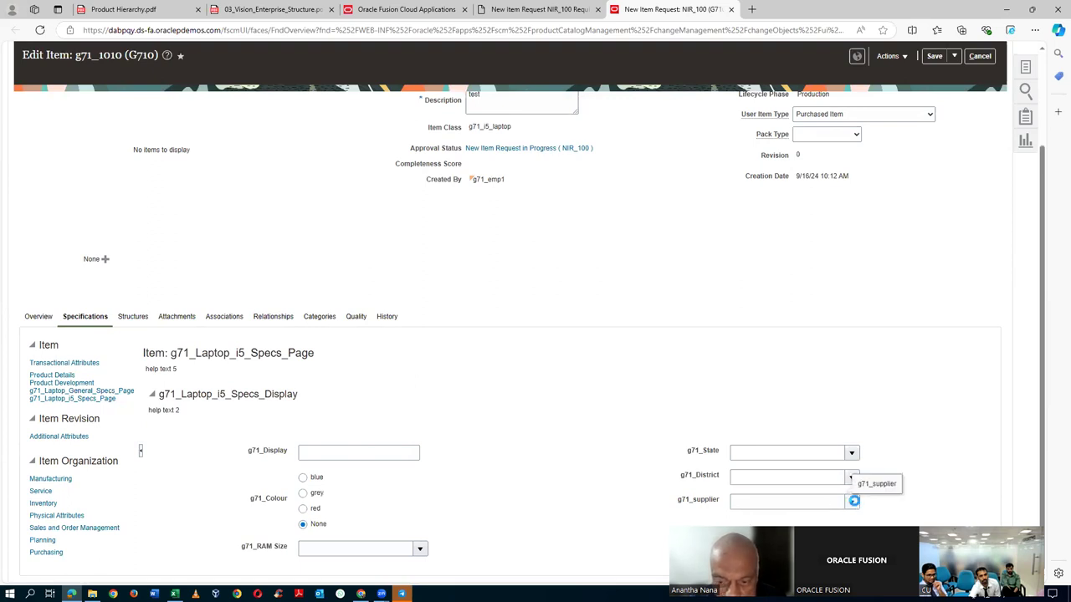
left_click(852, 501)
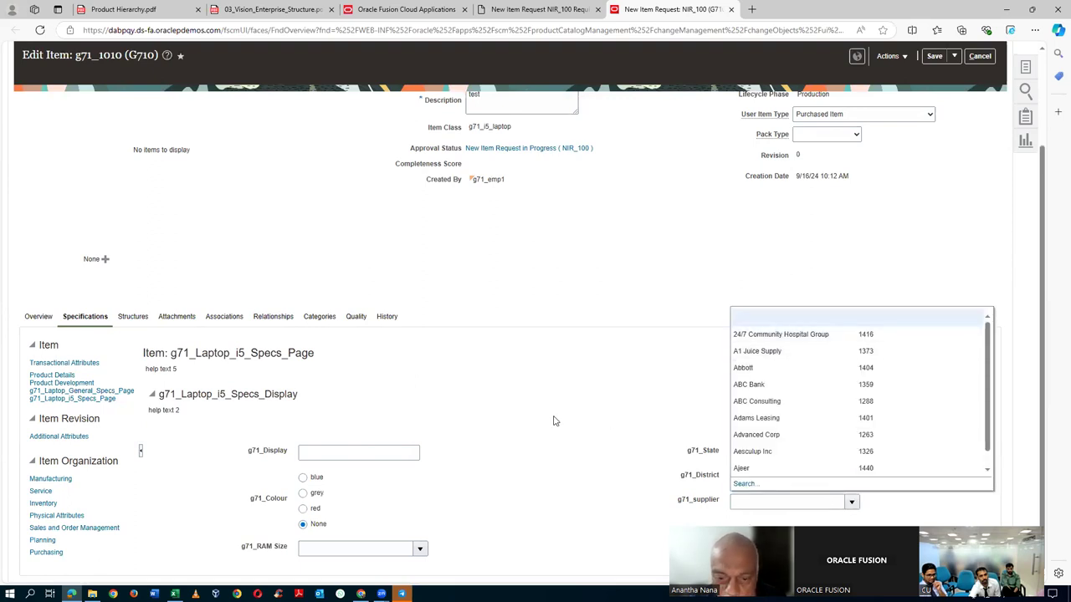
left_click(781, 384)
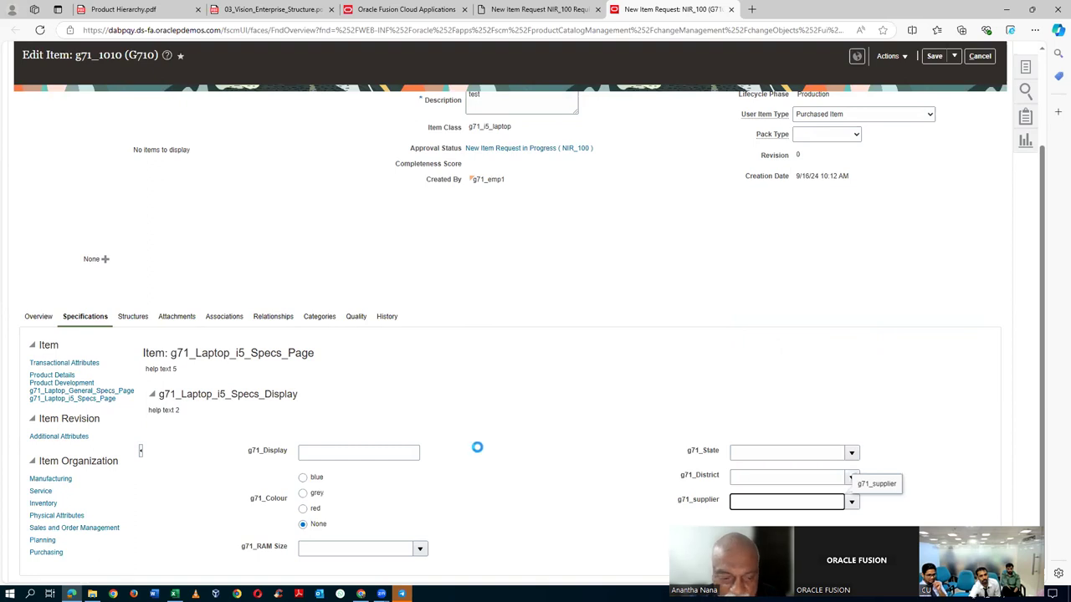
left_click(46, 552)
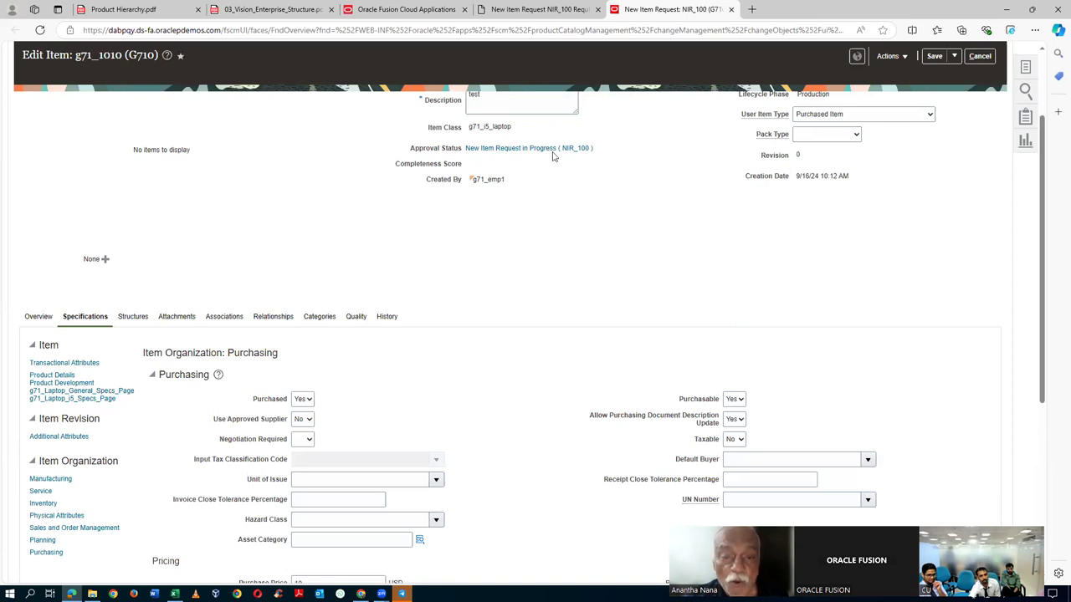
scroll(615, 293, "up", 2)
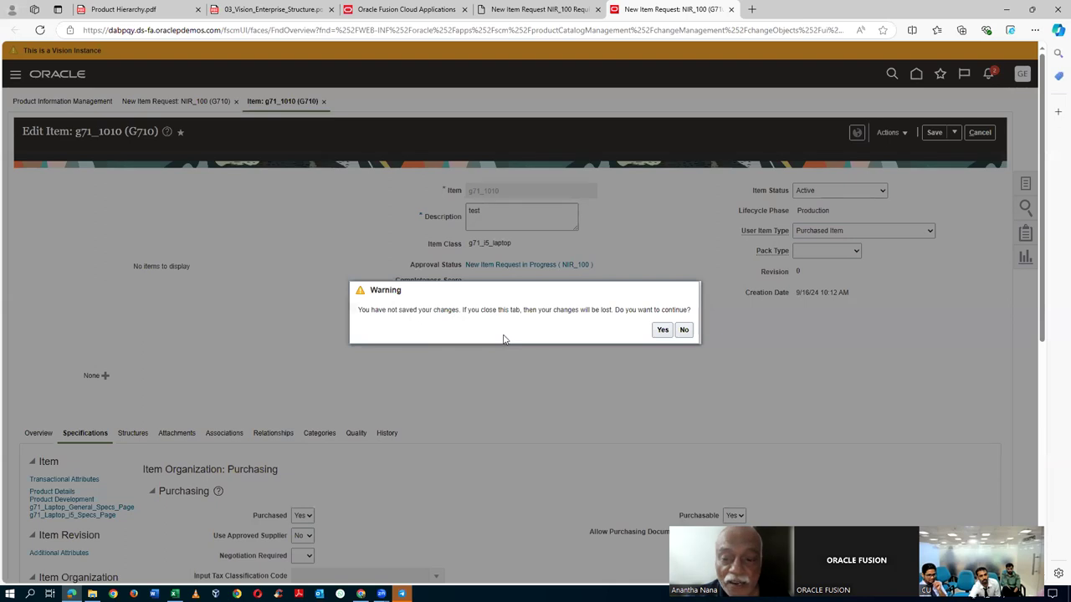
- Discard the g71_1010 changes, leave NIR_100 unsaved, and return to the Approvals work area
left_click(661, 330)
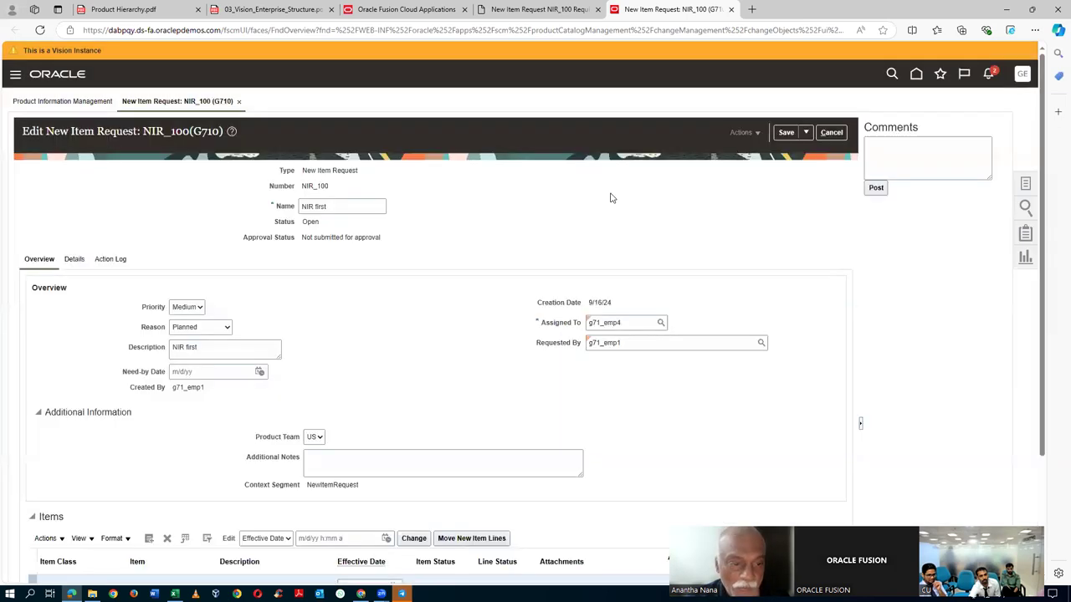
left_click(831, 132)
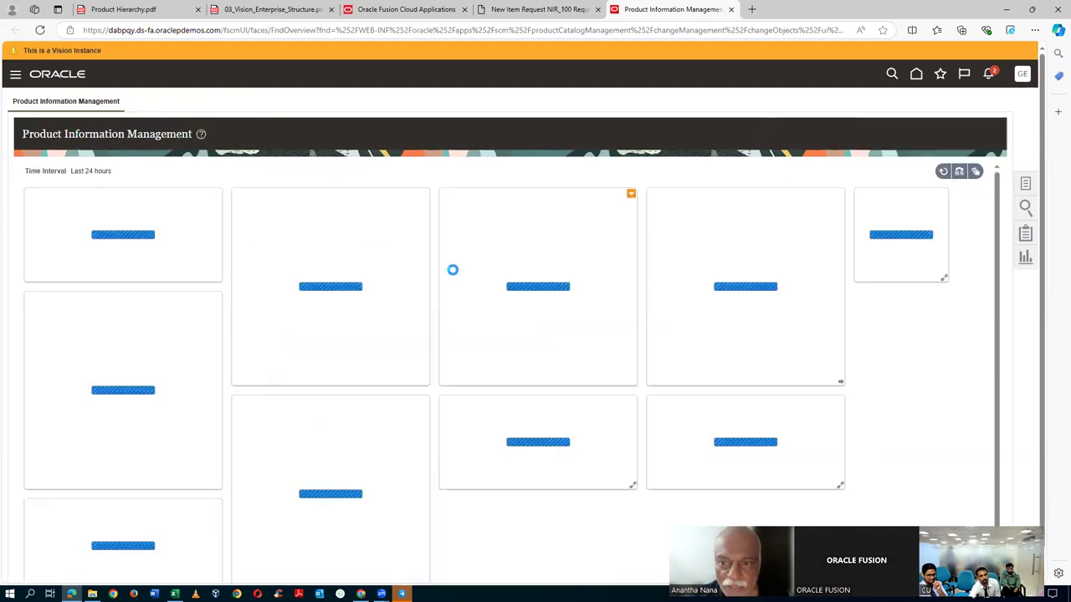
left_click(989, 74)
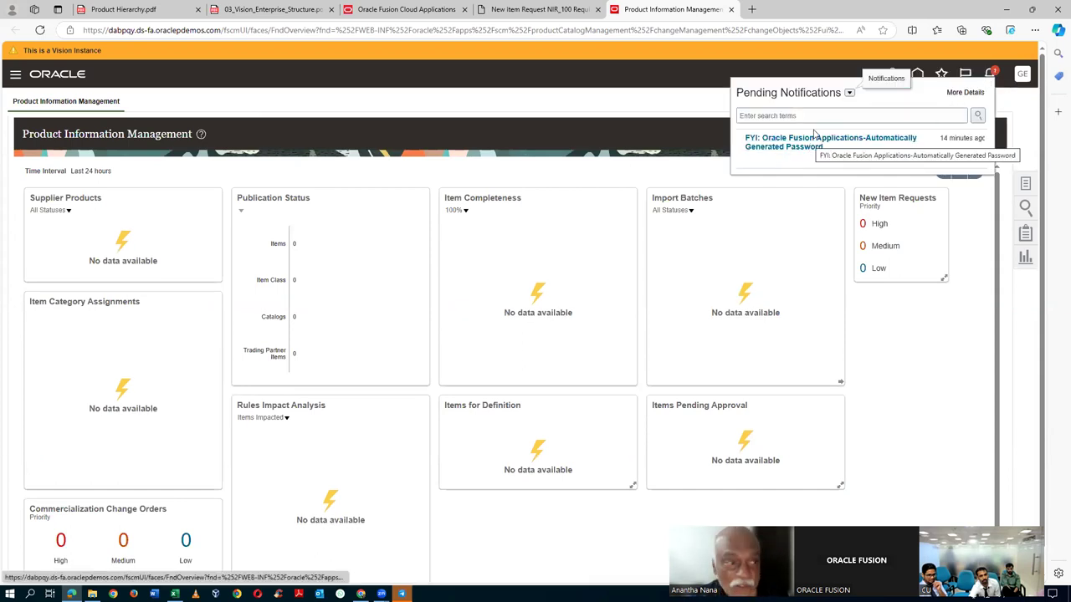
left_click(13, 78)
left_click(13, 76)
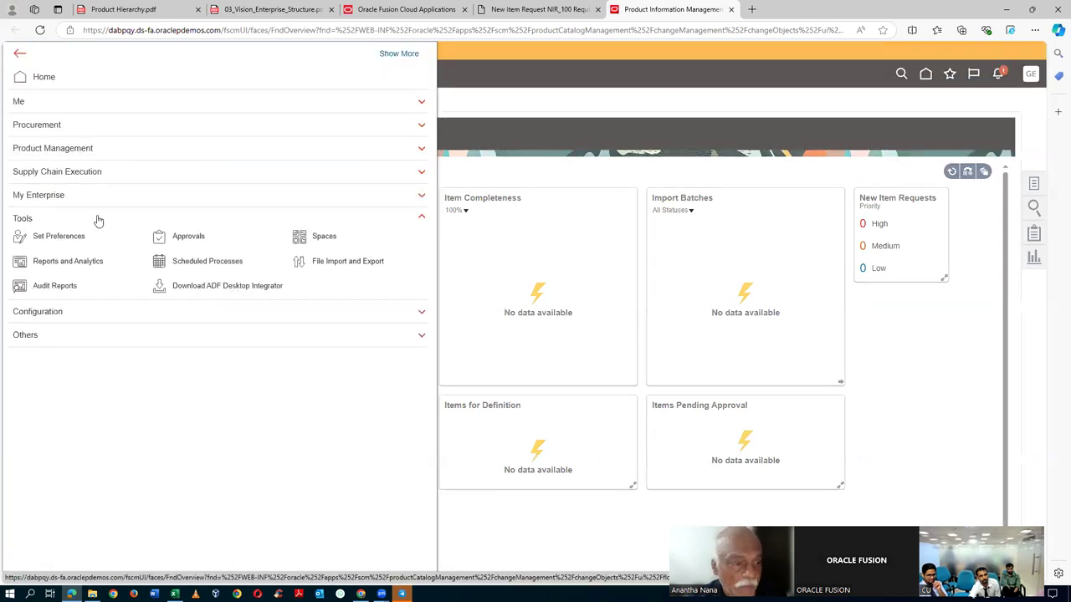
left_click(192, 238)
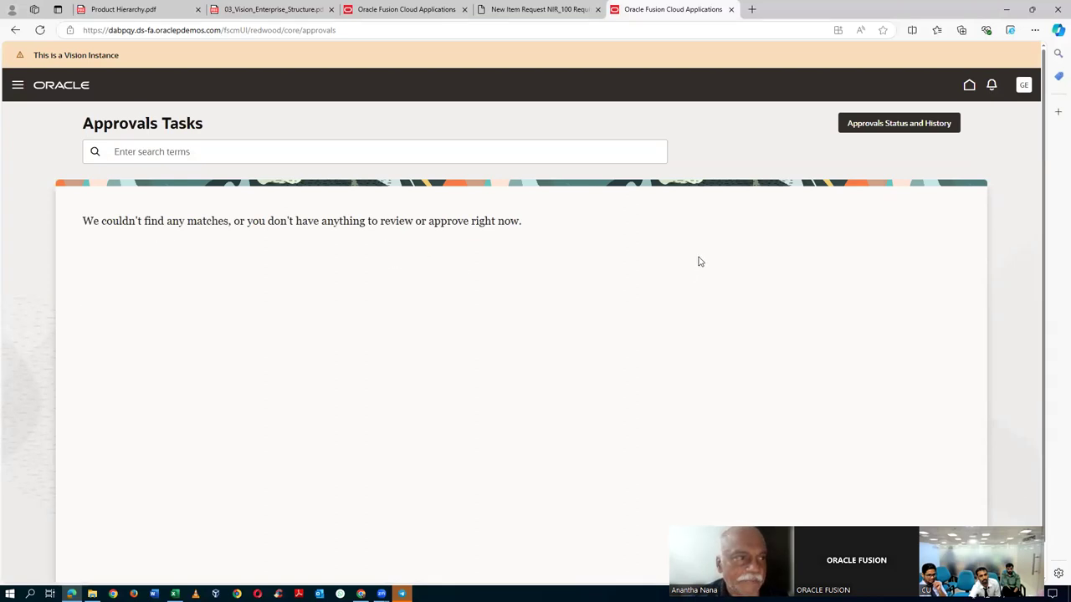
- Show all notifications, dismiss the password FYI, and return to Approvals
left_click(992, 86)
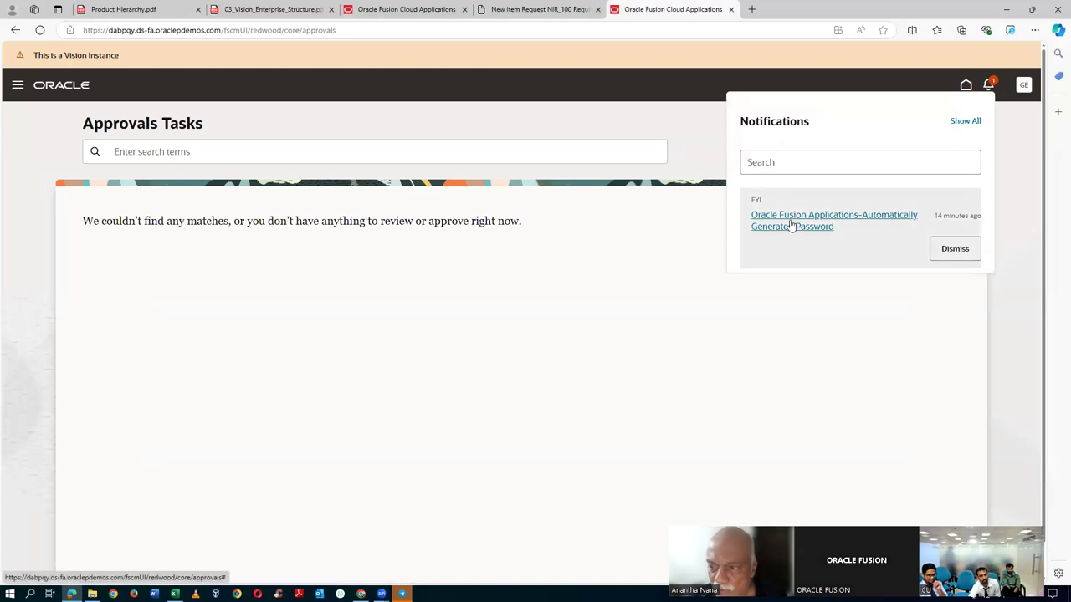
left_click(783, 165)
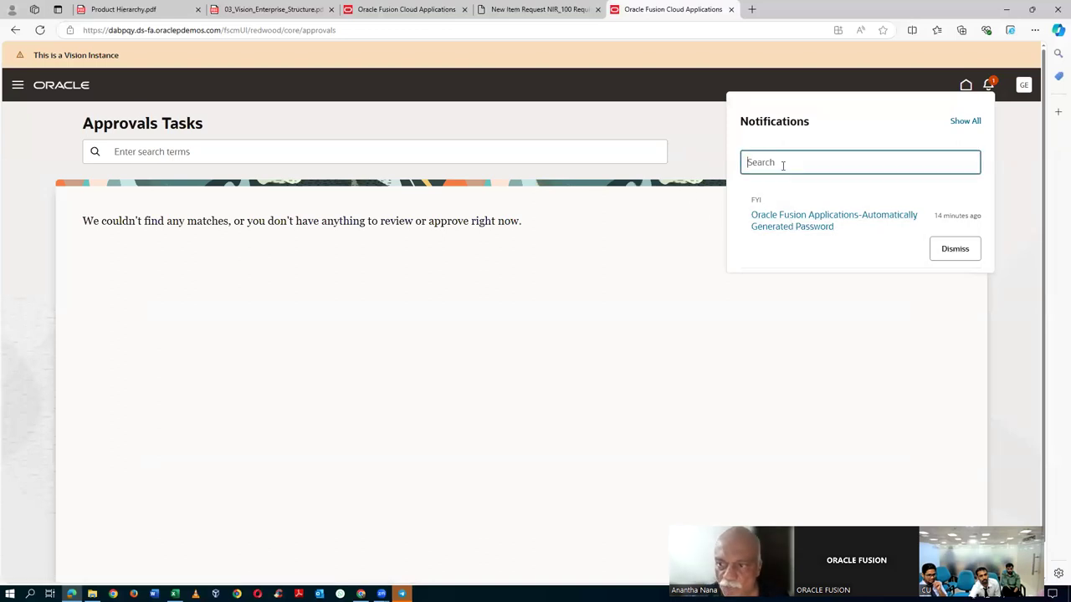
left_click(966, 121)
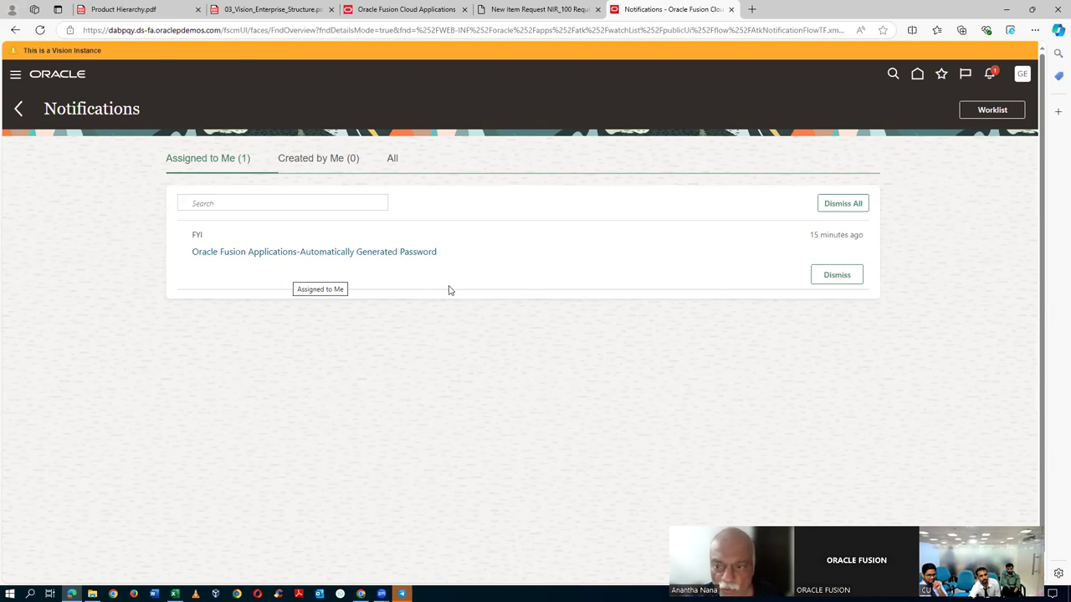
left_click(849, 276)
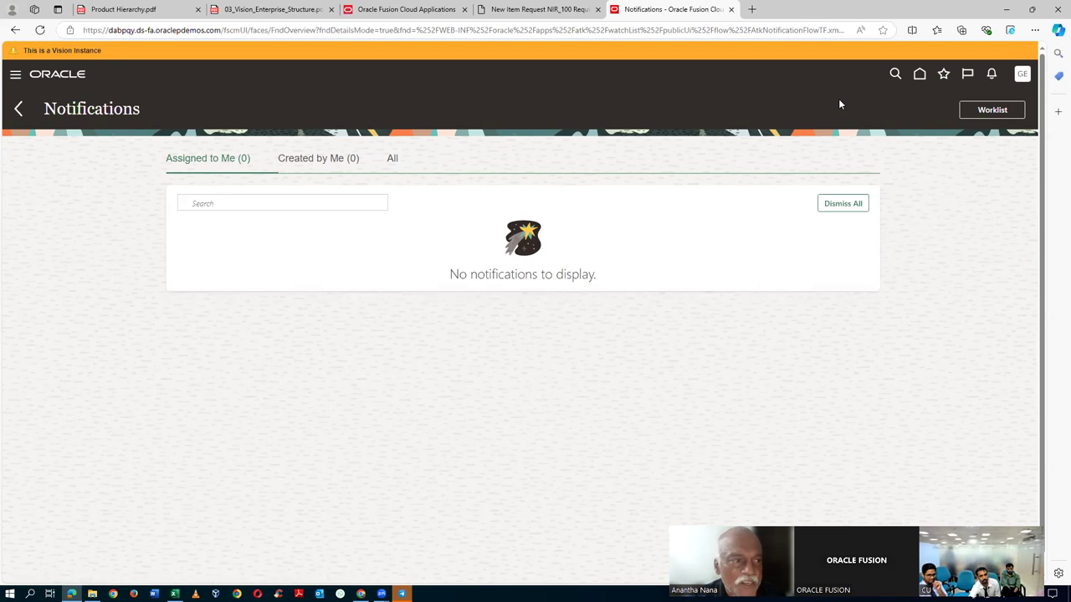
left_click(18, 108)
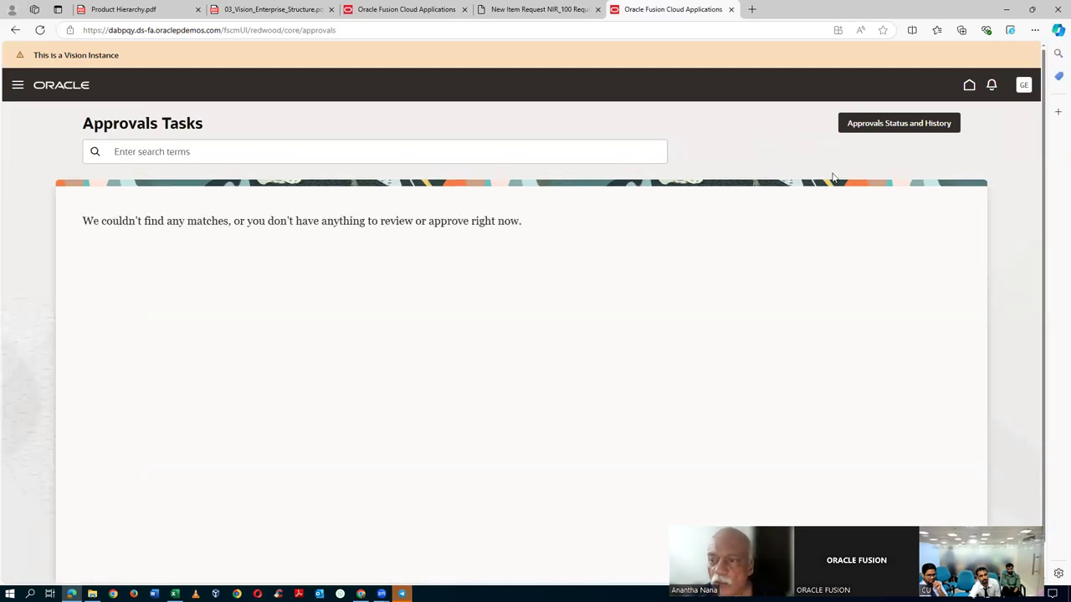
- View Approvals Status and History, then open and close the password notification
left_click(924, 126)
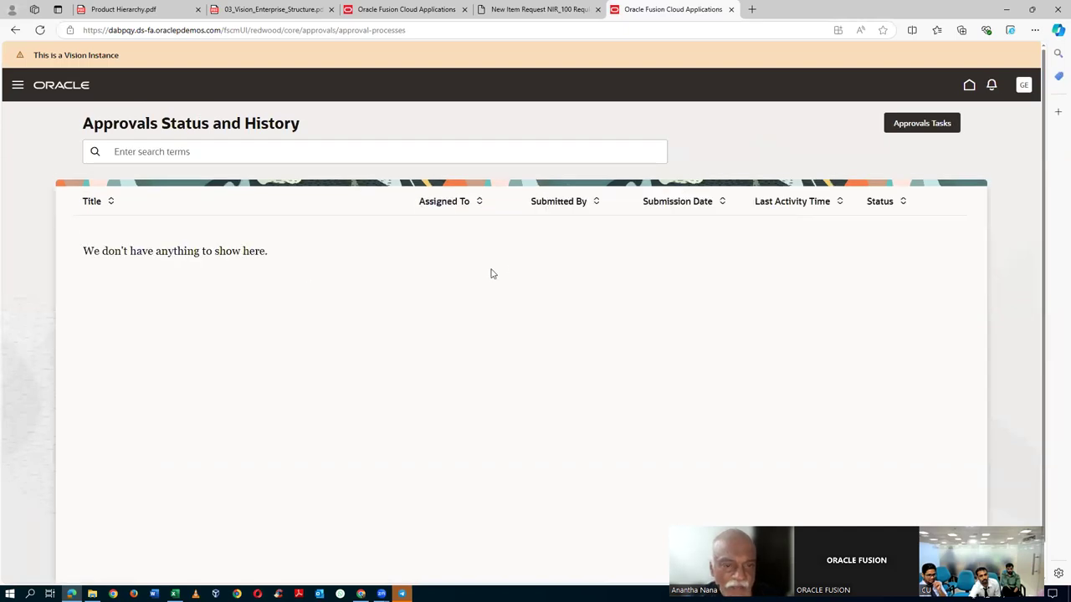
left_click(987, 87)
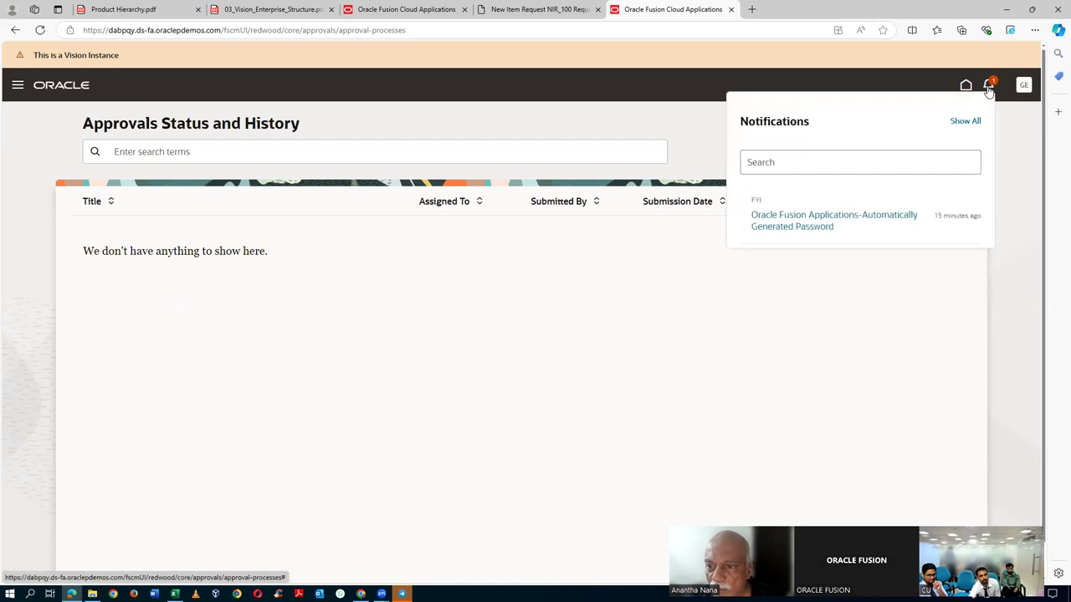
left_click(883, 217)
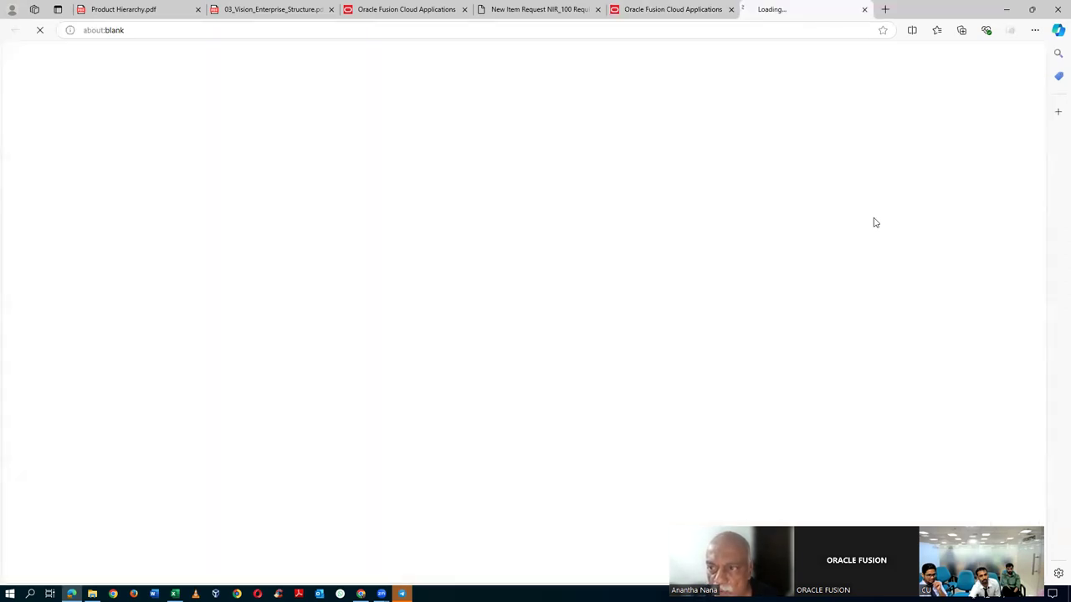
left_click(864, 10)
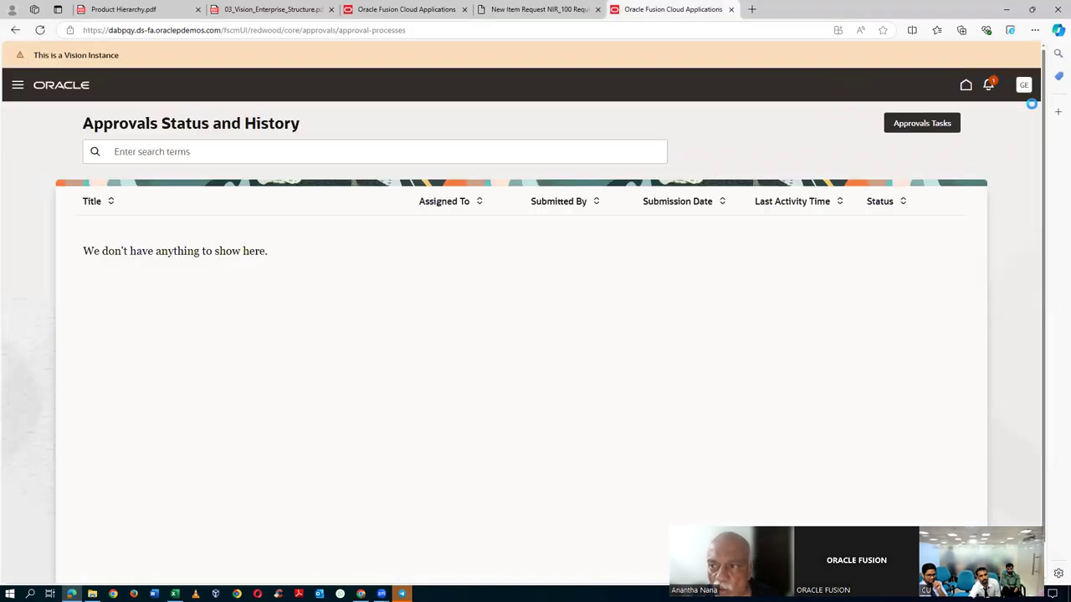
- Start signing out, then open the full Notifications page showing nothing pending
left_click(1024, 88)
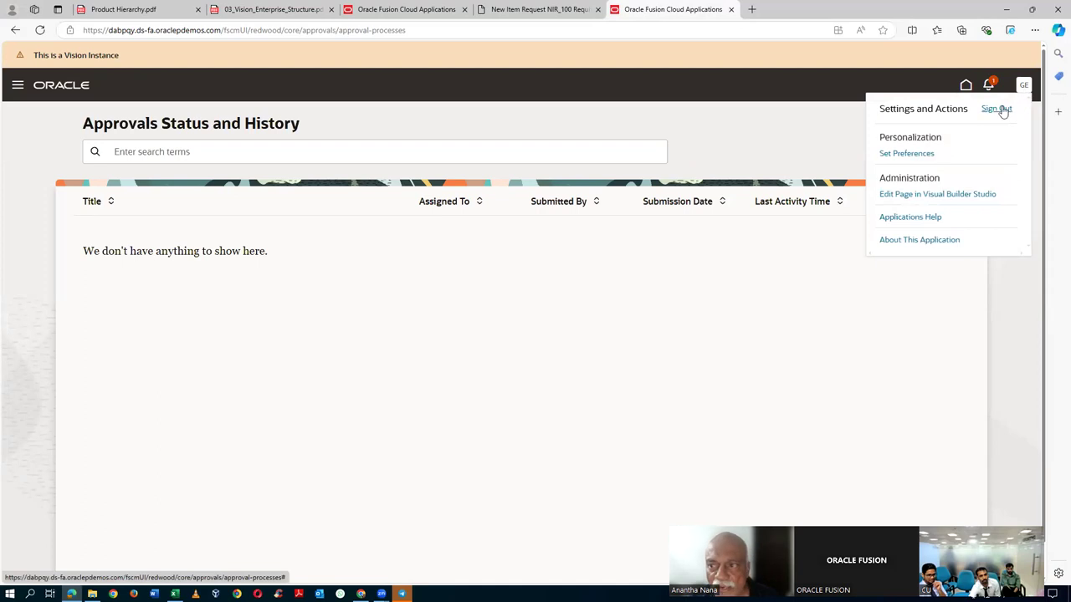
left_click(1002, 111)
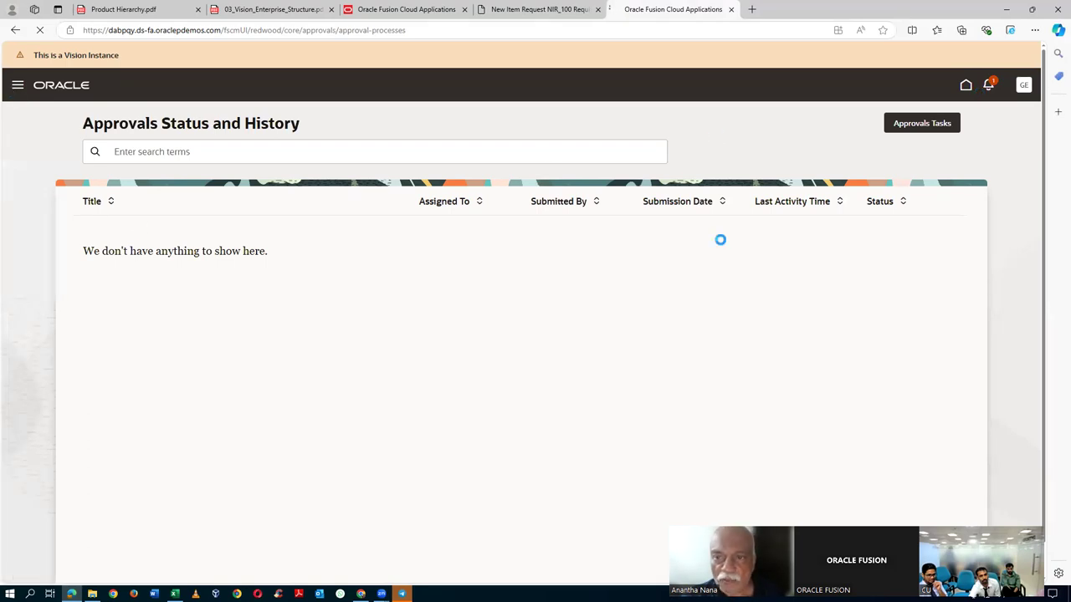
left_click(990, 86)
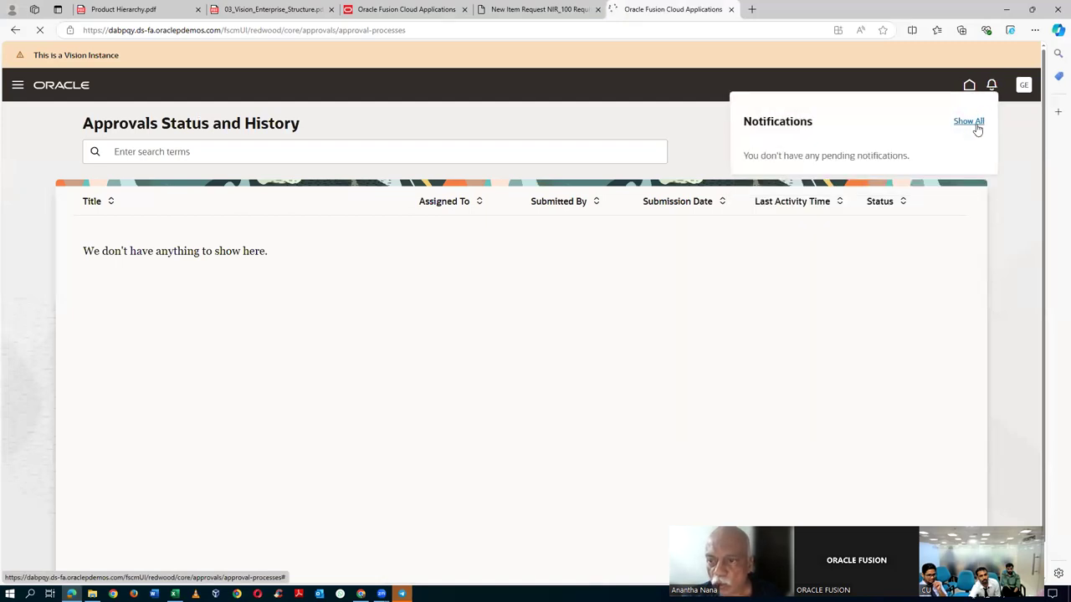
left_click(970, 122)
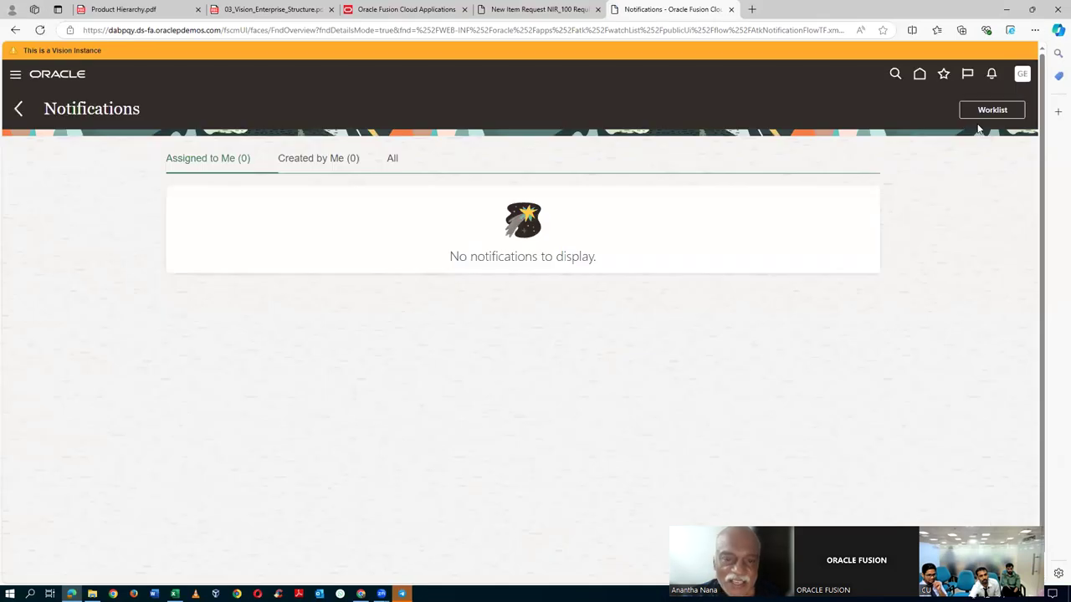
- Open Approvals Status and History from the Navigator's approvals work area
left_click(15, 74)
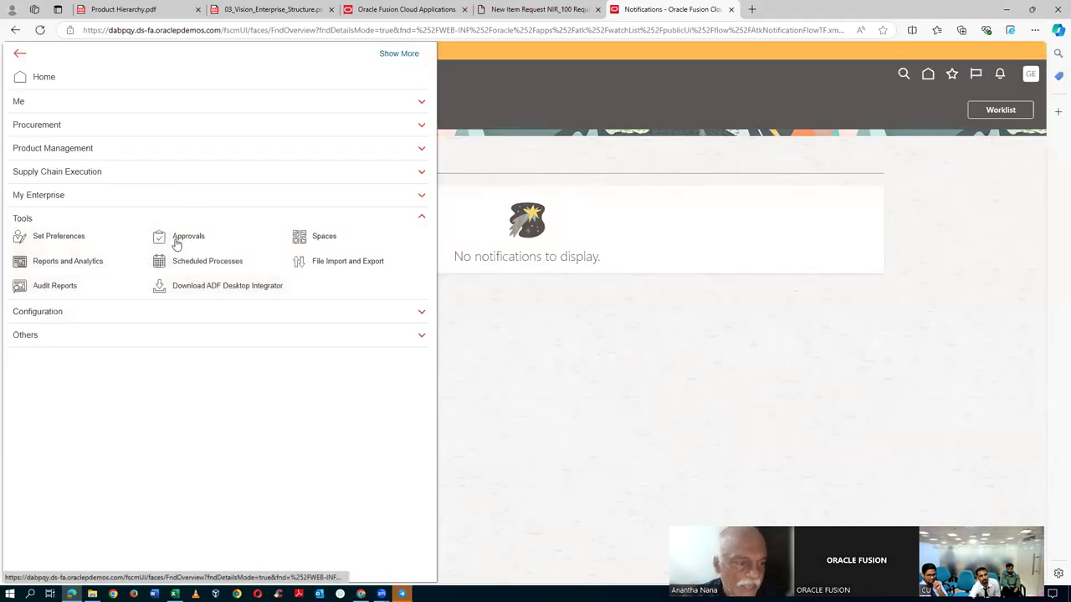
left_click(184, 238)
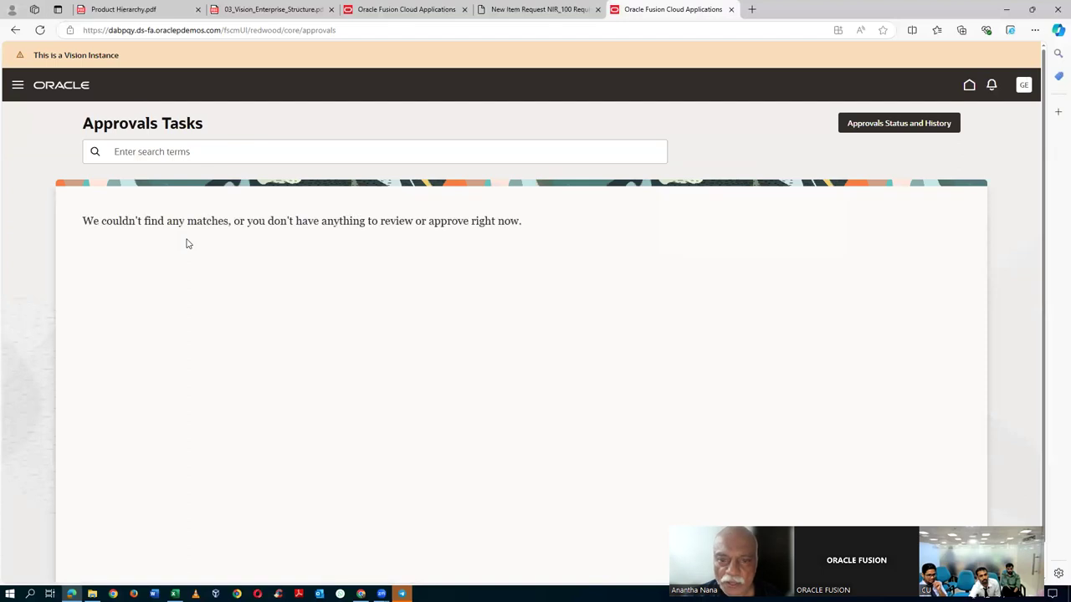
left_click(926, 125)
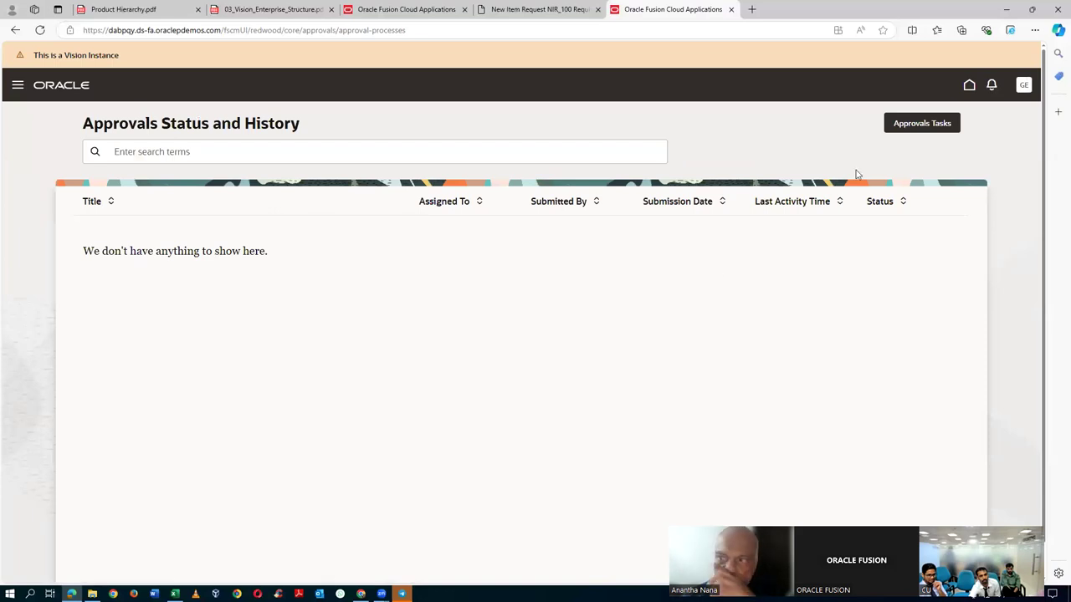
- Sign out from the user menu and confirm the single sign-off
left_click(1023, 84)
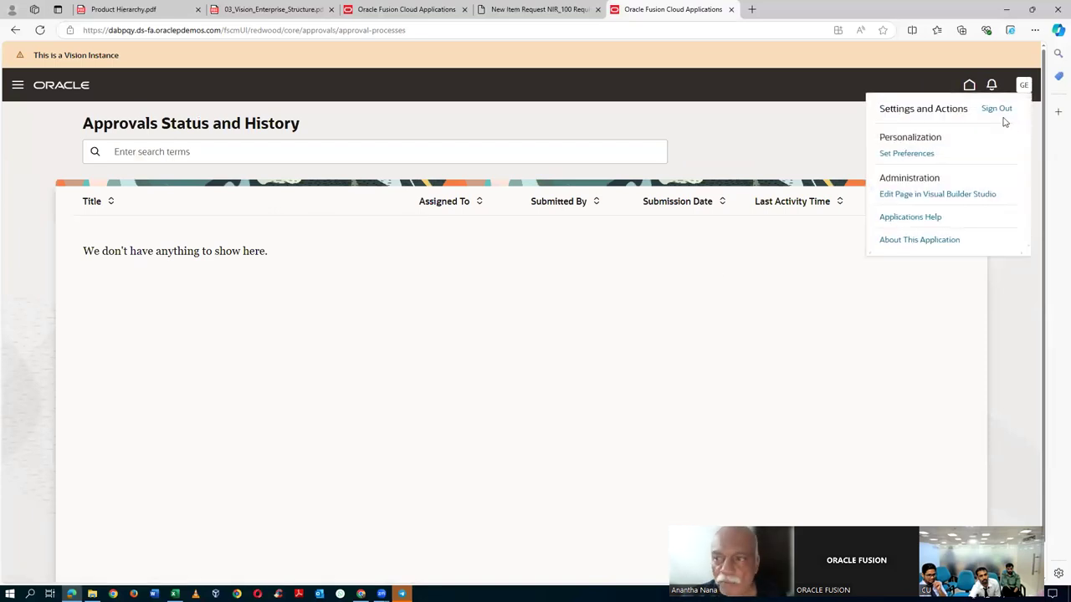
left_click(997, 111)
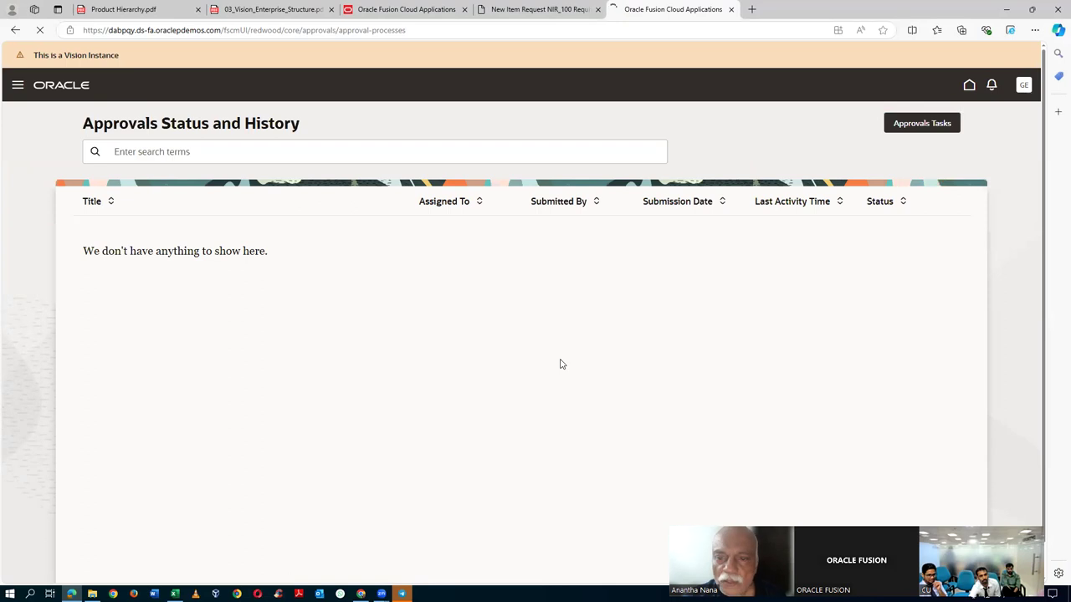
left_click(514, 277)
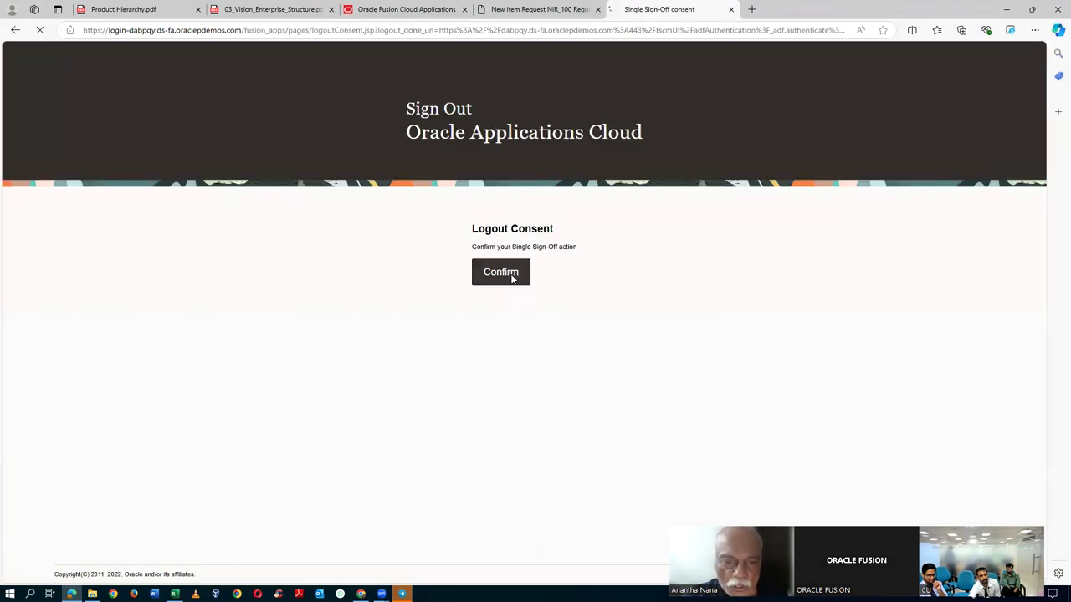
- Sign back in as the assigned approver and view all notifications on their own page
left_click(456, 334)
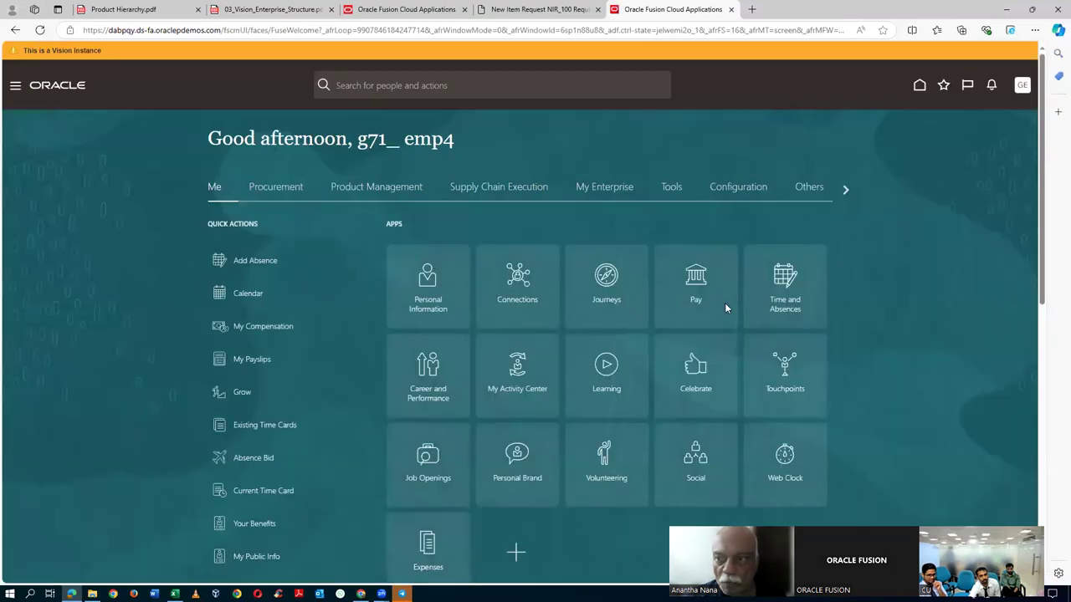
left_click(991, 86)
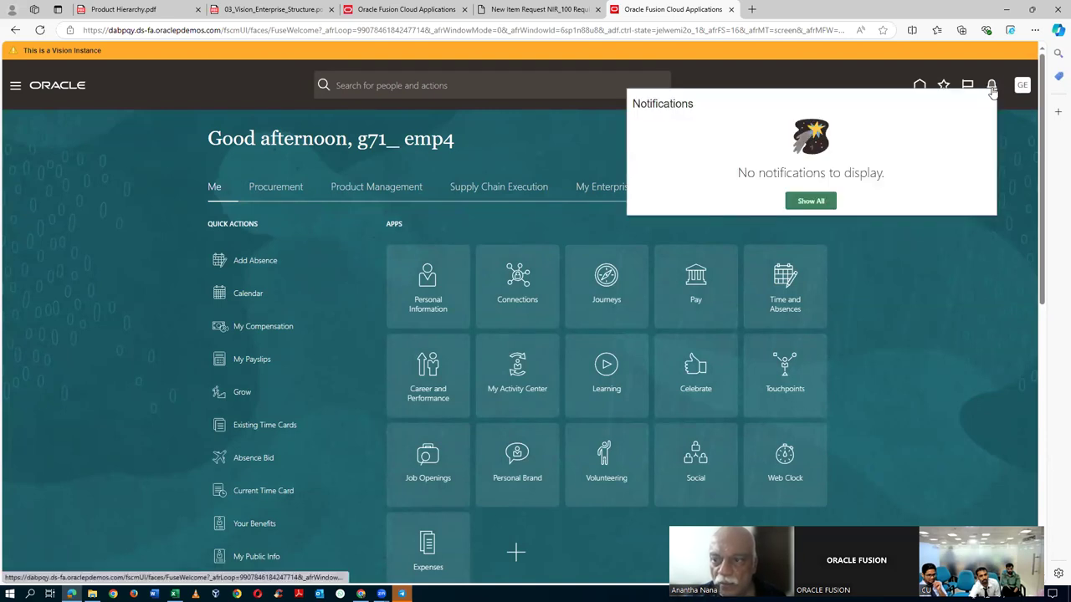
left_click(811, 202)
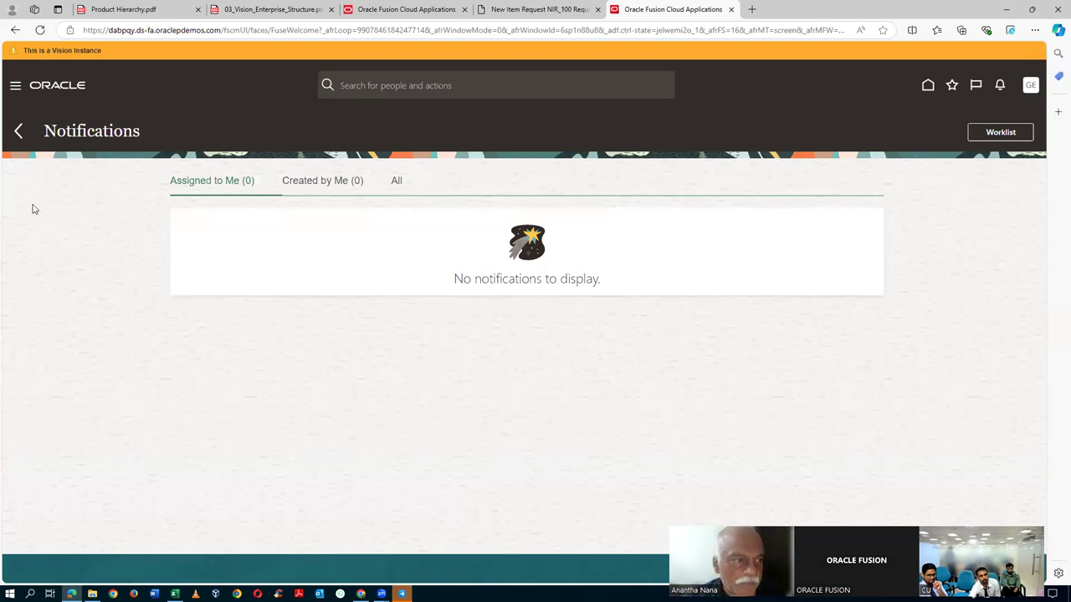
- Confirm the Approvals task list is empty, then close the NIR_100 edit page without saving
left_click(14, 89)
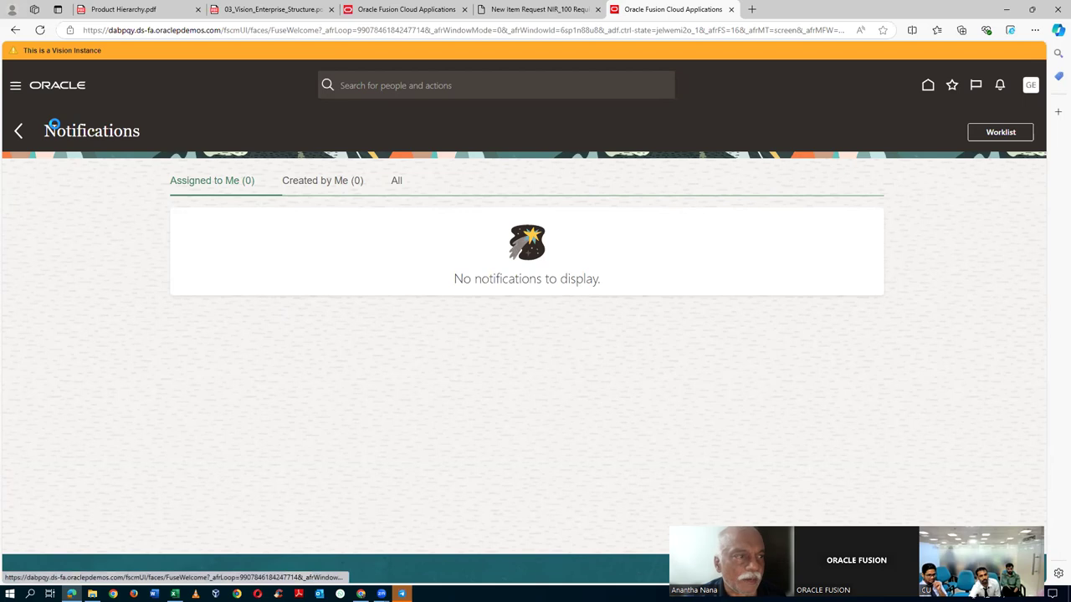
left_click(85, 224)
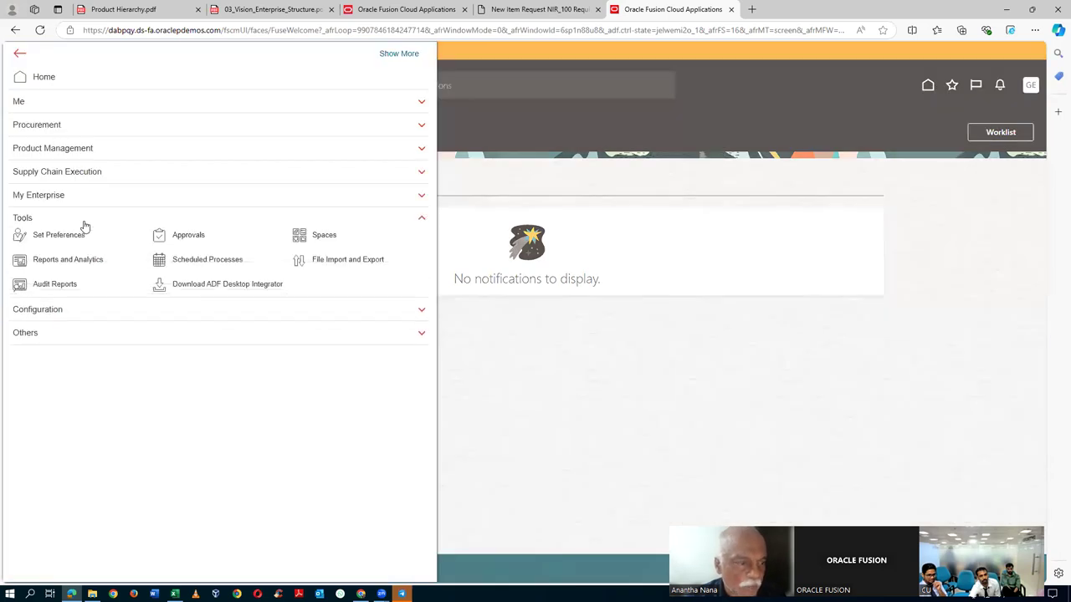
left_click(192, 239)
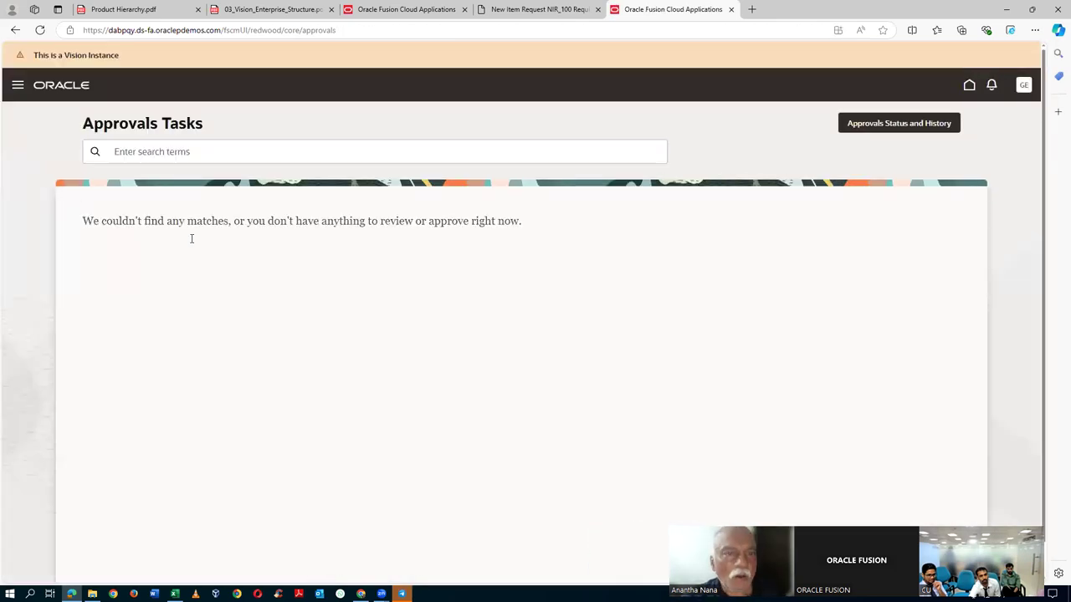
key("alt+Tab")
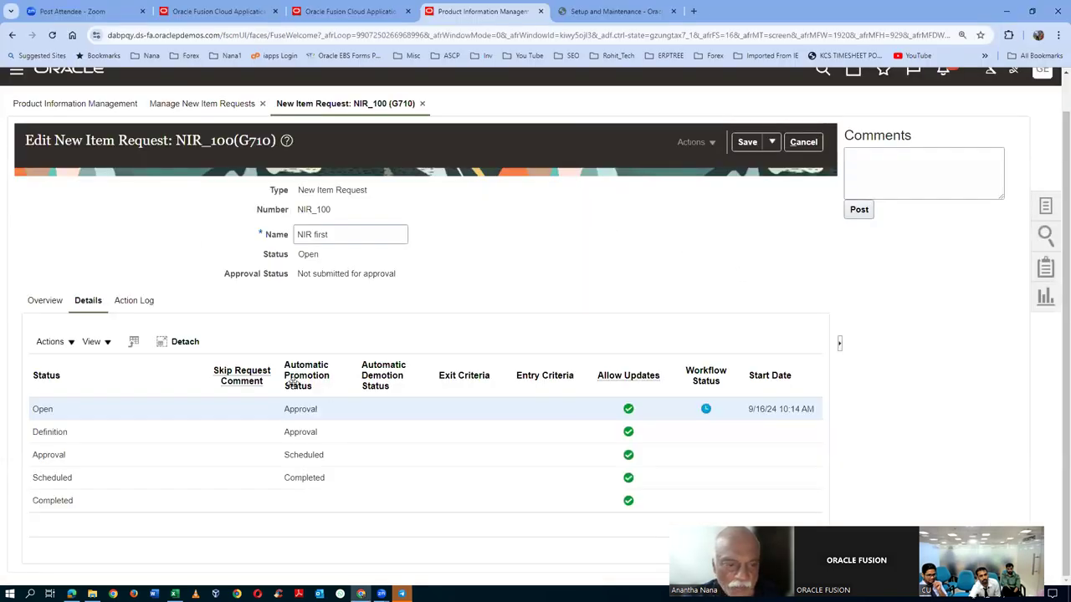
left_click(807, 146)
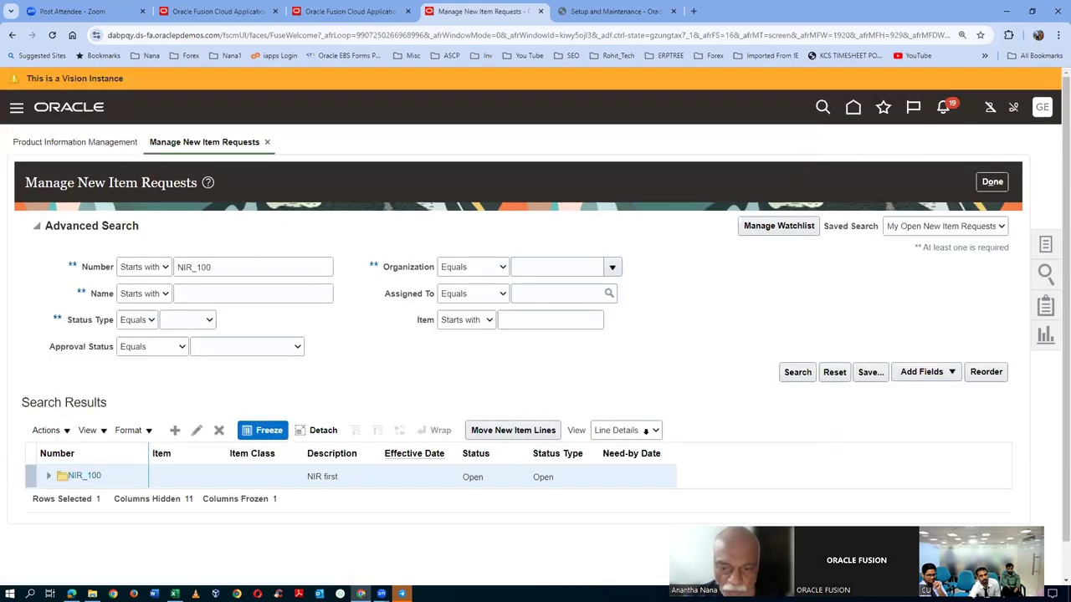
- Search for NIR_100, check its Details show it still Open, then return to the overview
left_click(797, 371)
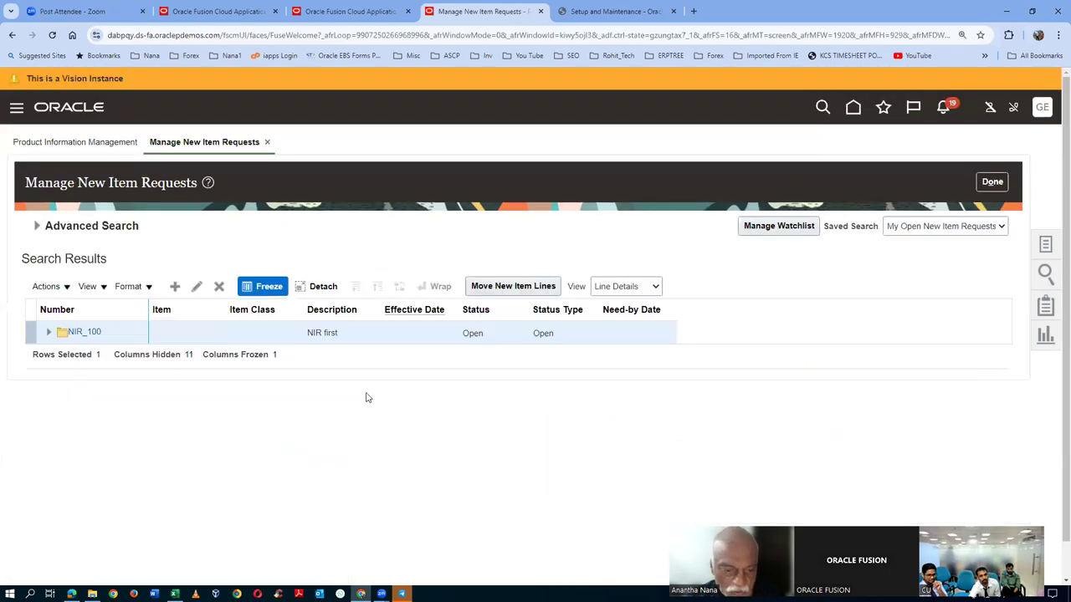
left_click(86, 332)
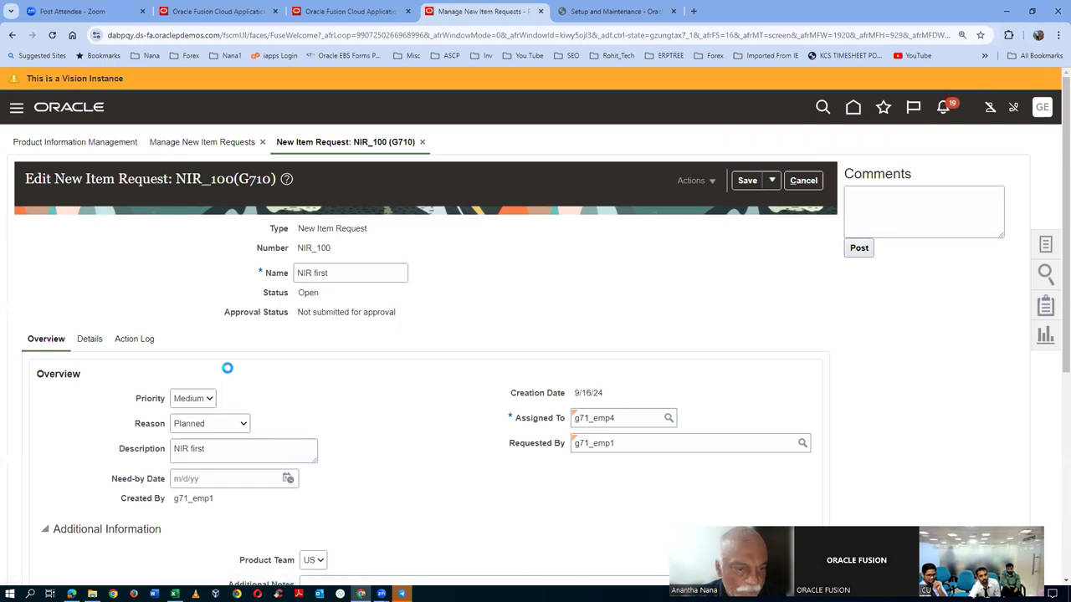
scroll(230, 418, "down", 1)
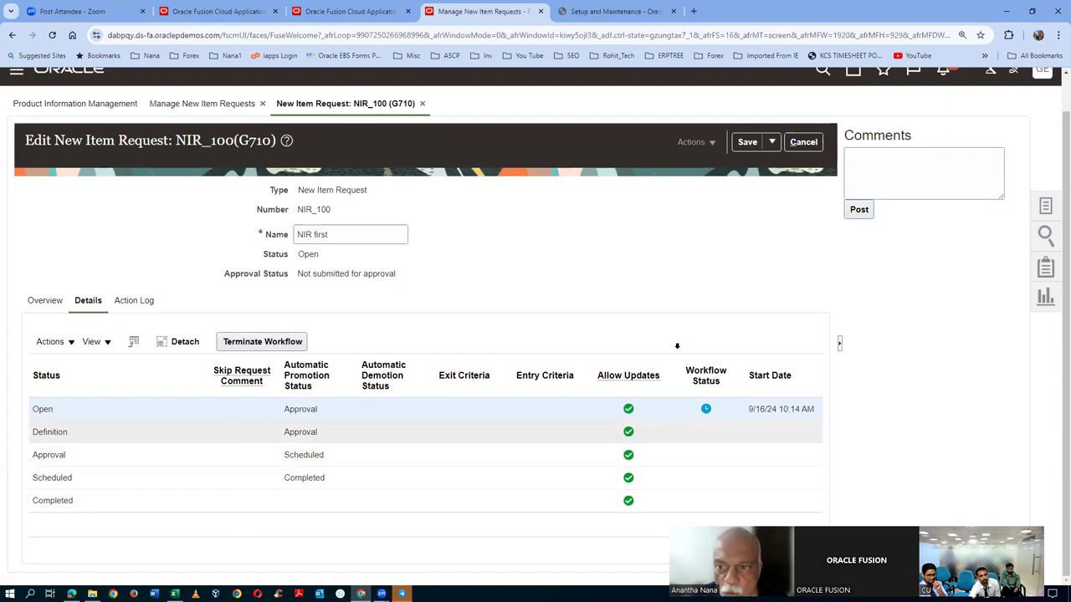
left_click(803, 142)
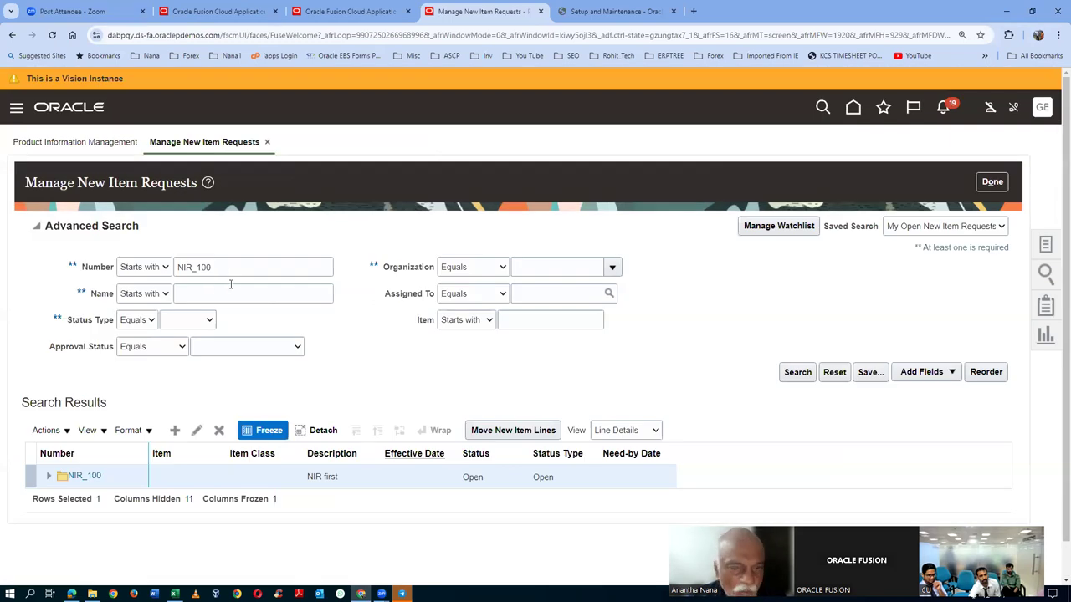
left_click(992, 181)
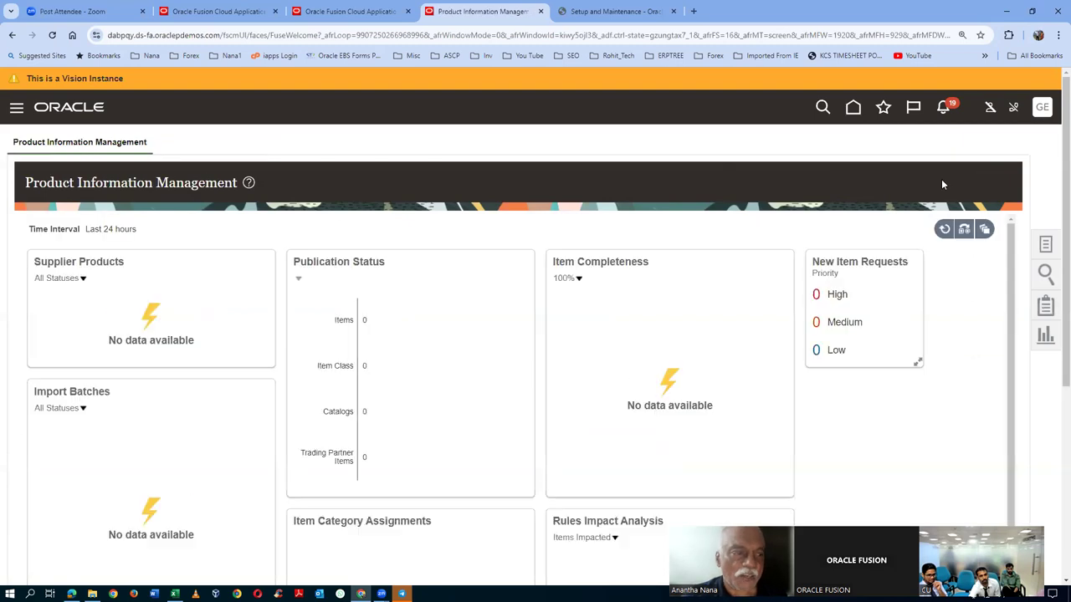
- Create a new item in organization G710 with item class g71_i5_laptop
left_click(1056, 247)
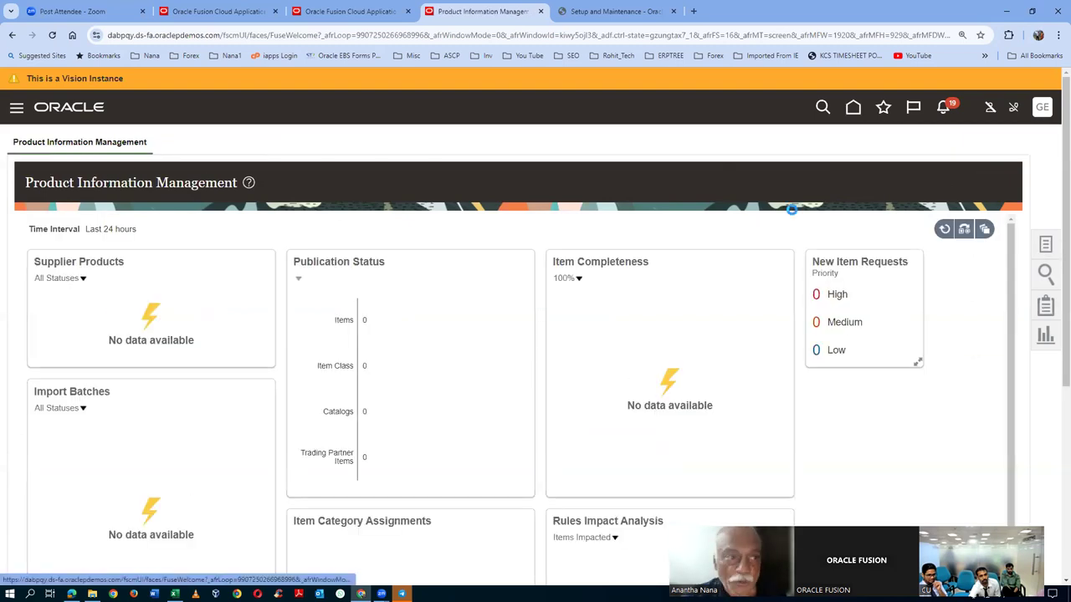
left_click(924, 155)
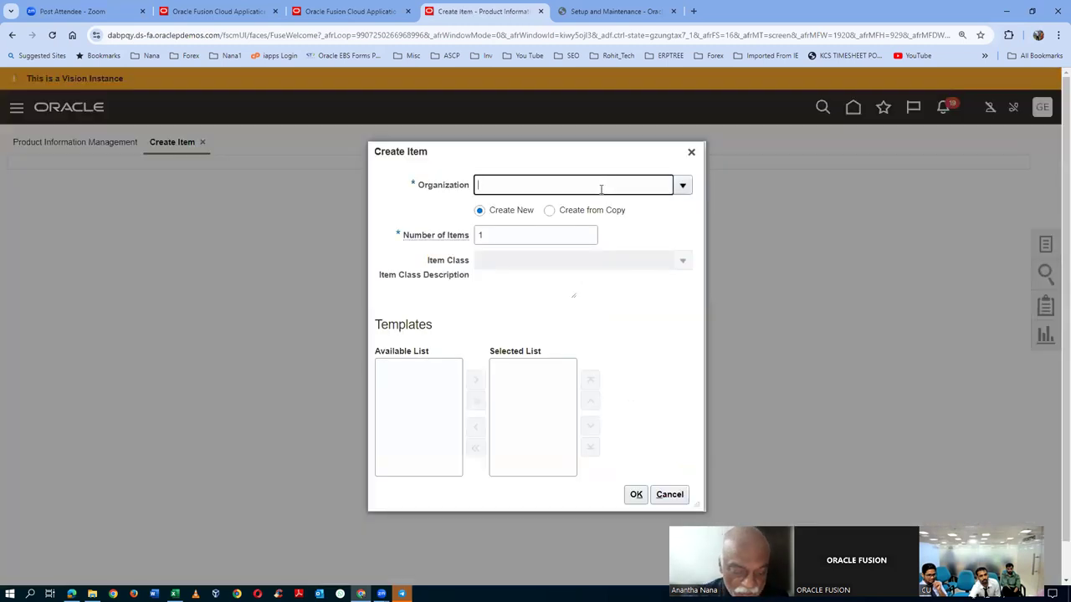
type("g71")
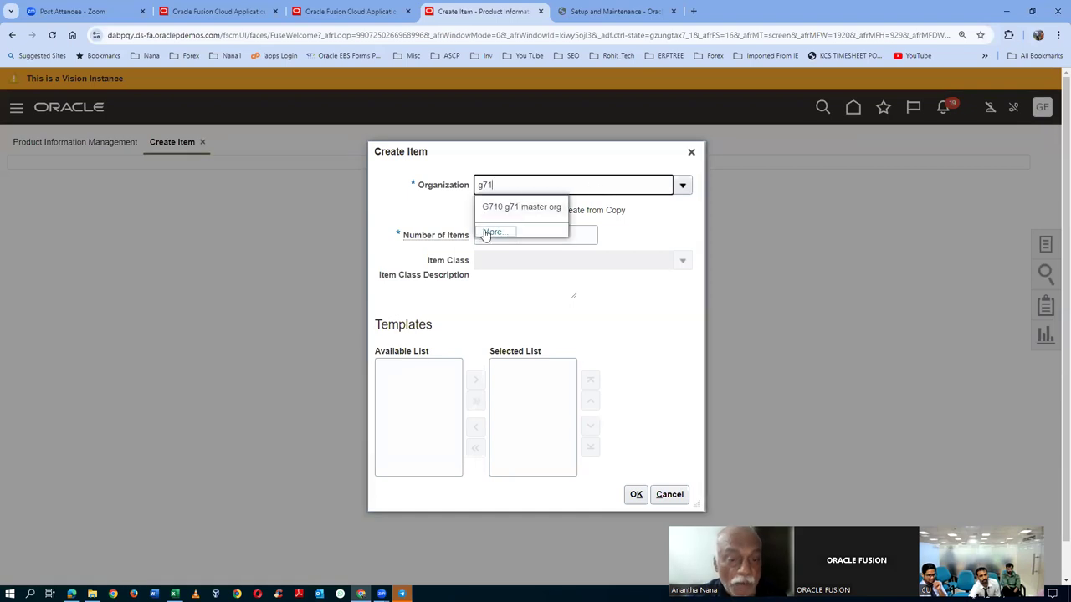
key("Tab")
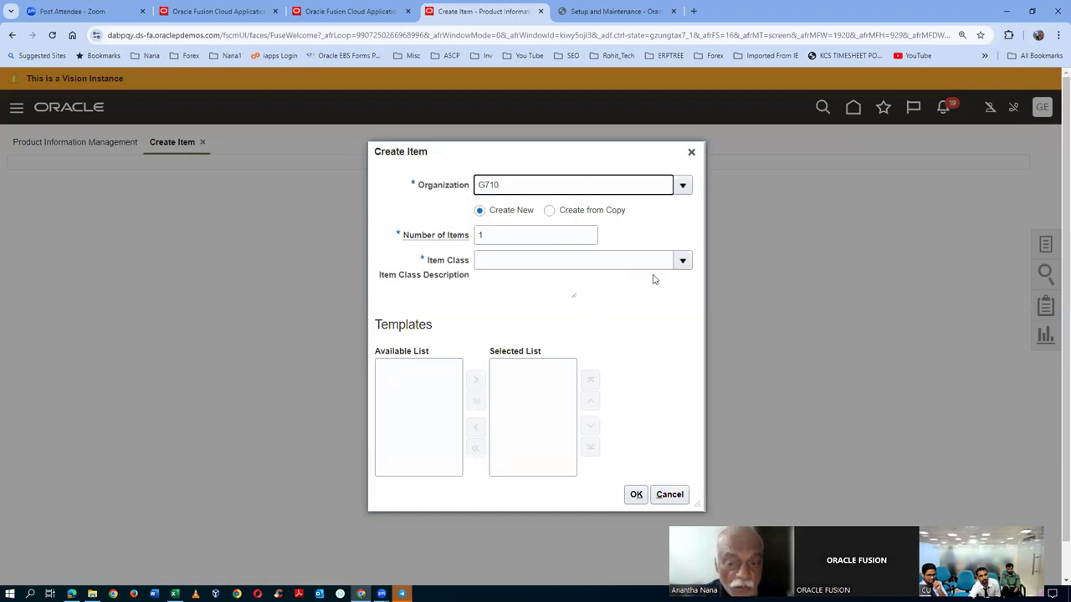
left_click(675, 268)
left_click(614, 306)
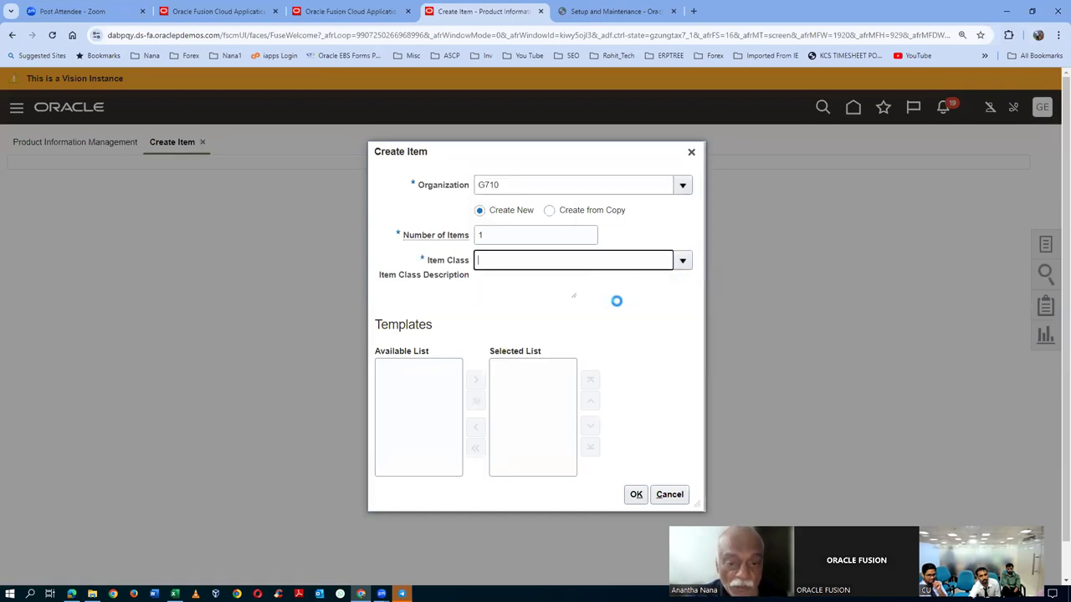
left_click(692, 495)
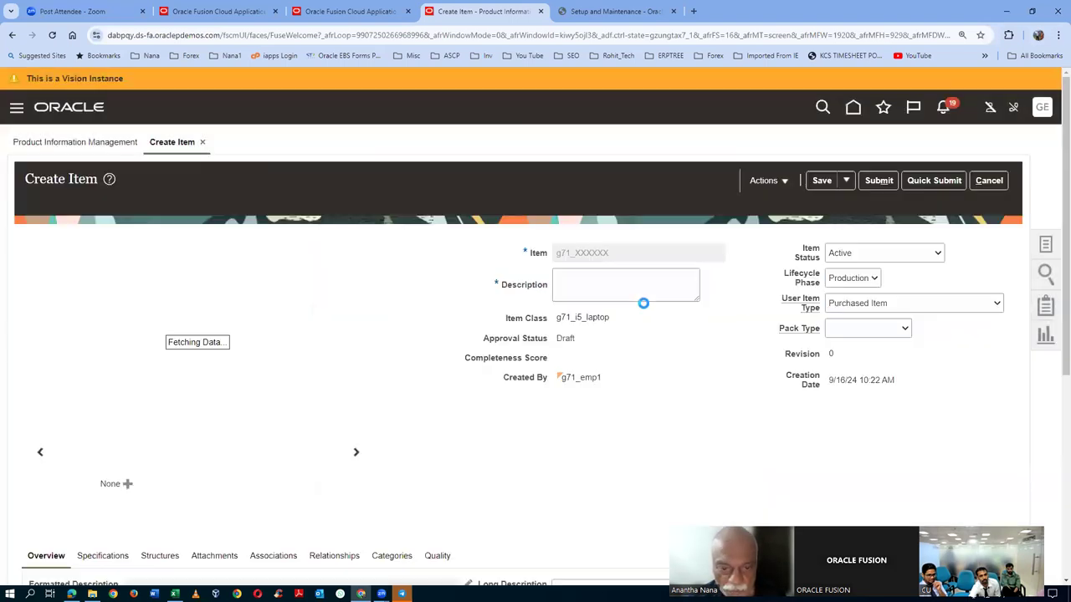
- Give the item the description 'test 2', submit it, and continue to the new item request
left_click(619, 289)
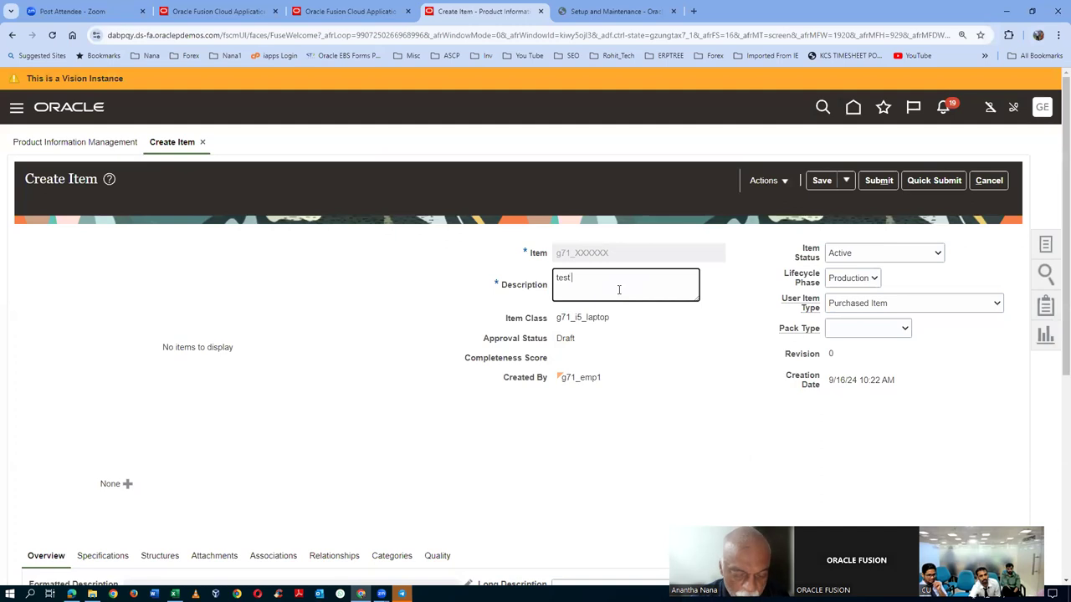
scroll(340, 369, "down", 2)
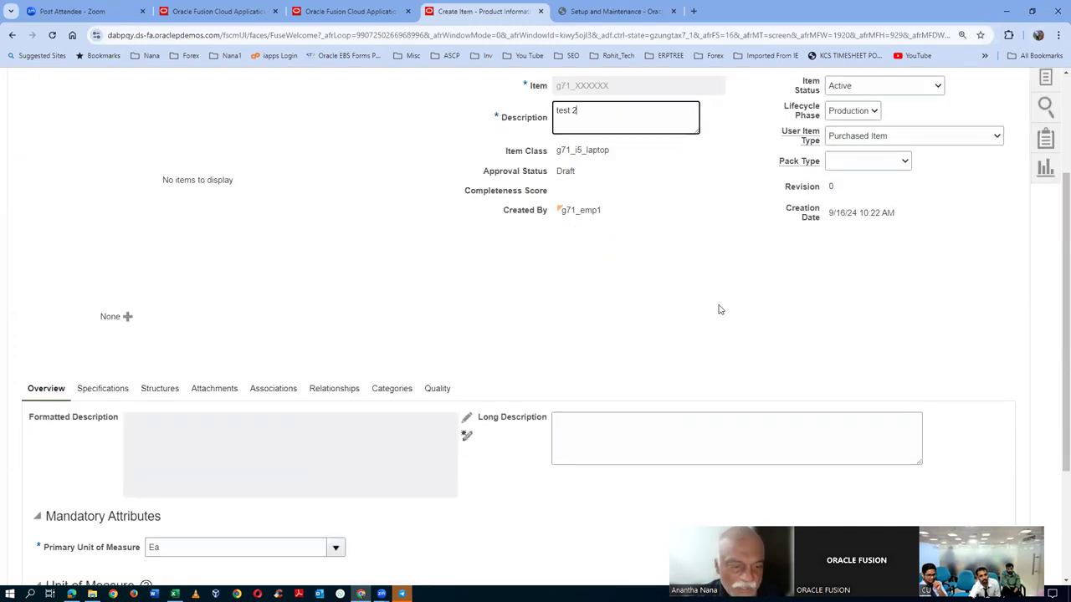
scroll(721, 312, "up", 2)
left_click(878, 181)
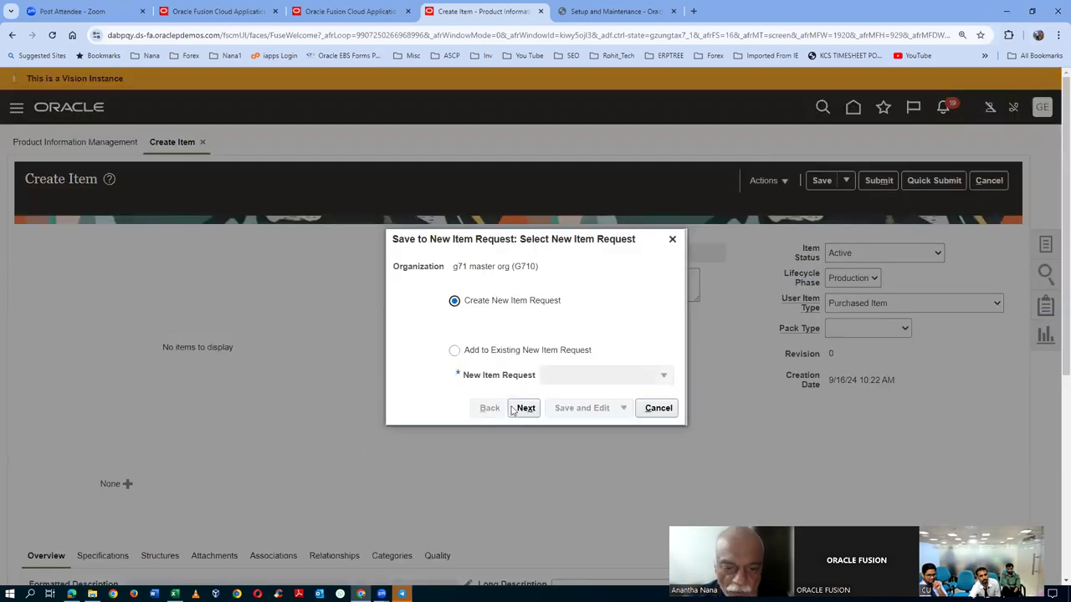
left_click(514, 409)
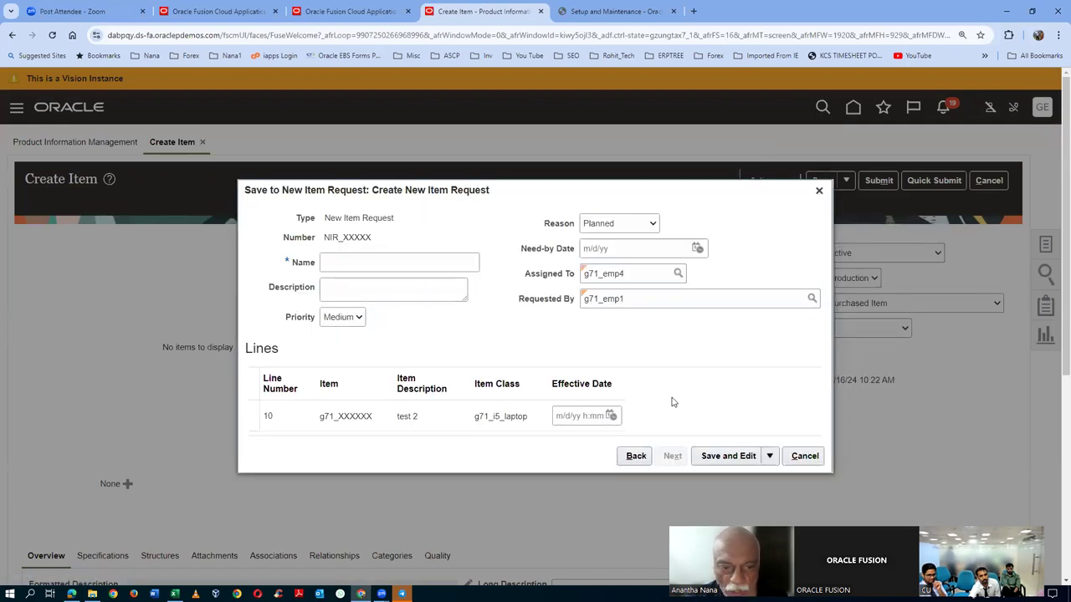
left_click(379, 256)
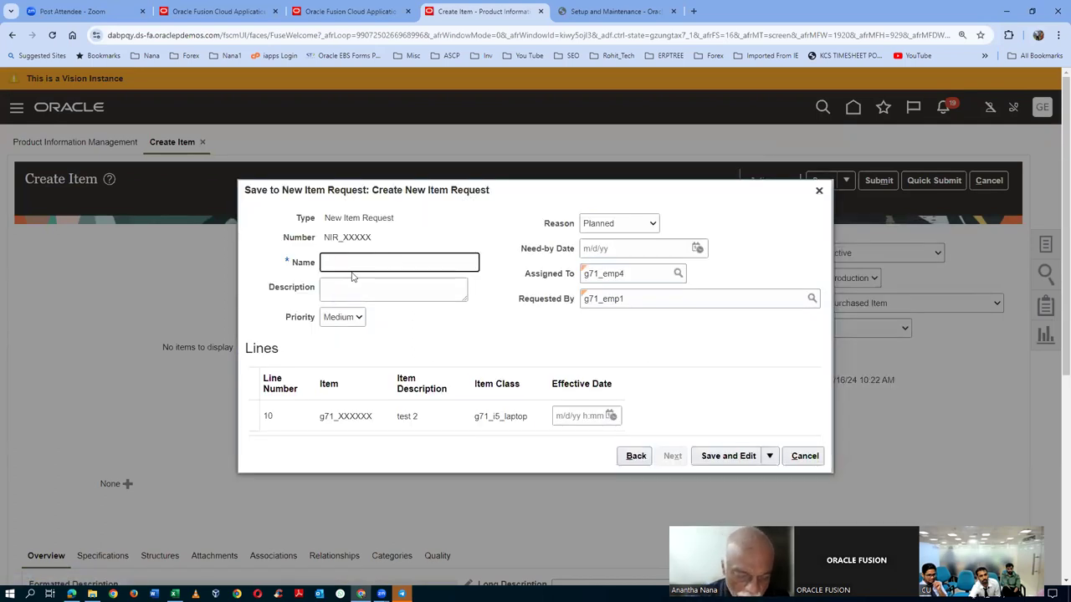
- Name the request 'NIT second' and paste the same text as its description
type("NIT second")
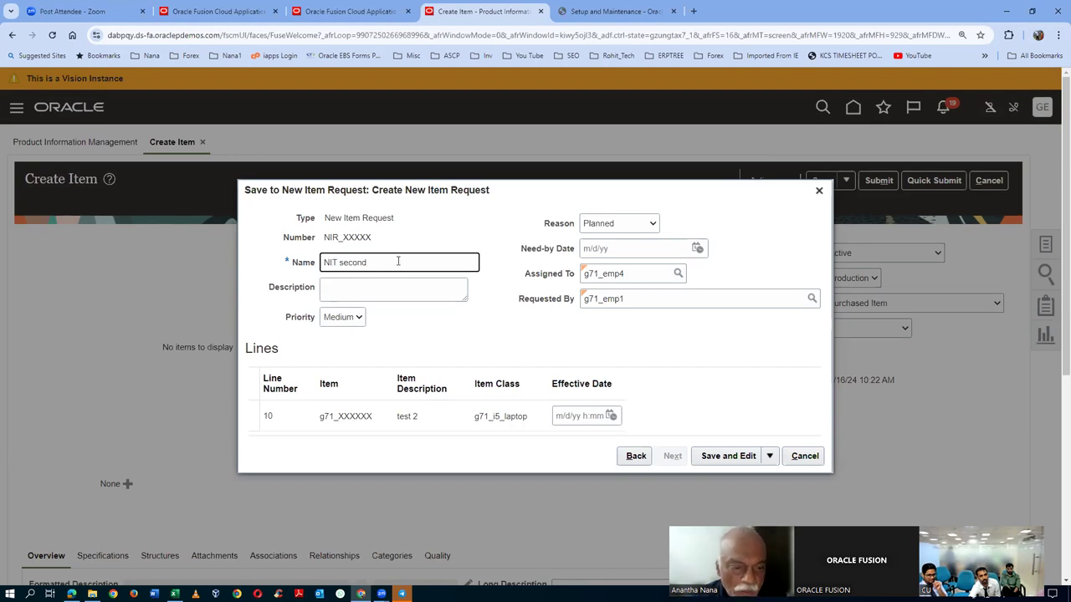
left_click_drag(398, 262, 242, 292)
key("ctrl+c")
left_click(419, 288)
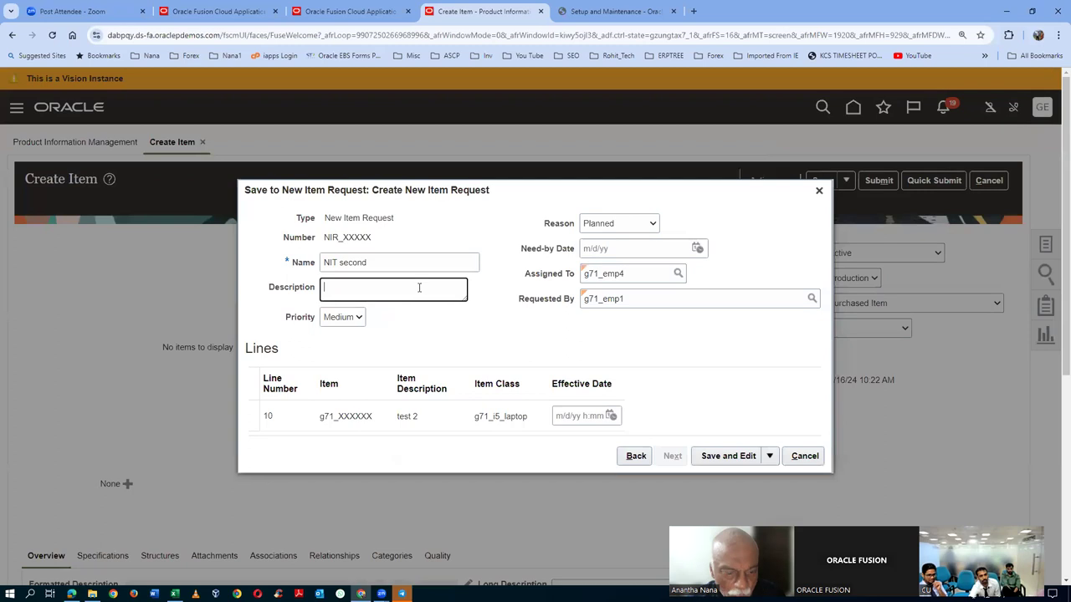
key("ctrl+v")
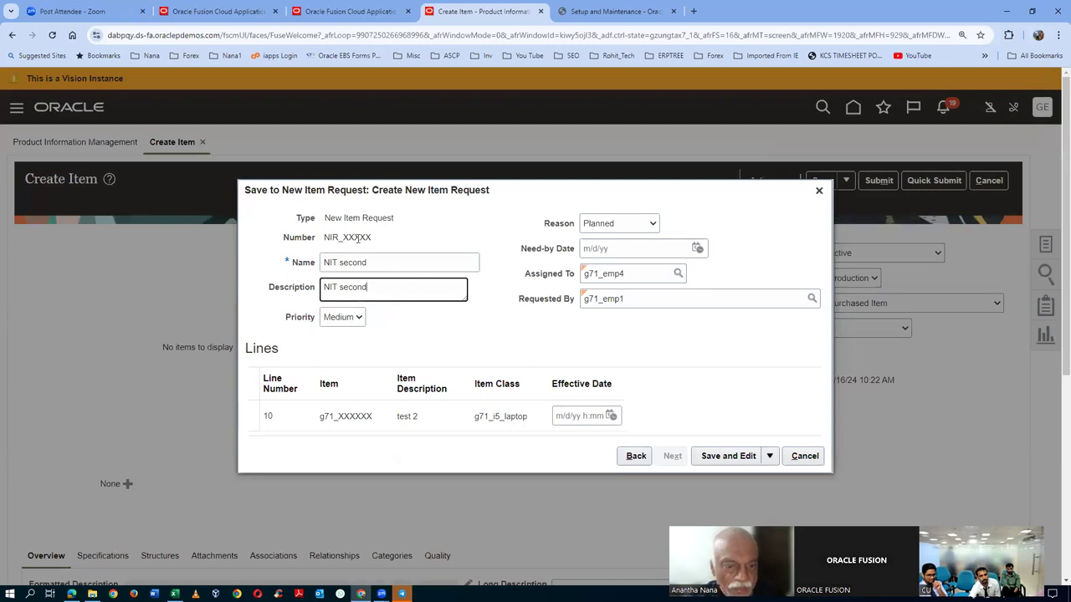
- Save new item request NIR_110 and submit it from its edit page
left_click(725, 455)
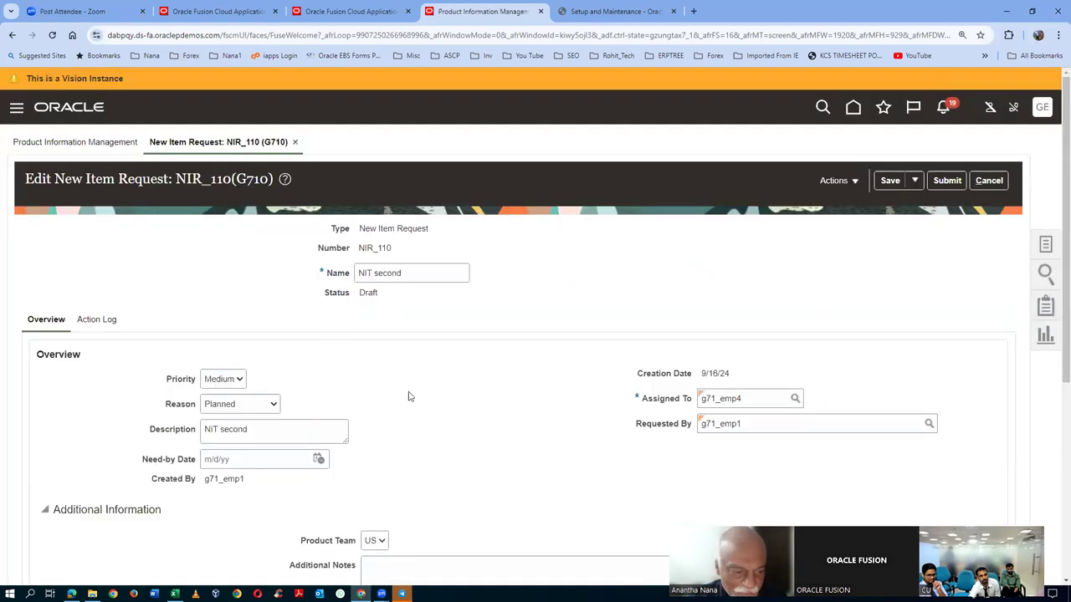
scroll(400, 397, "down", 1)
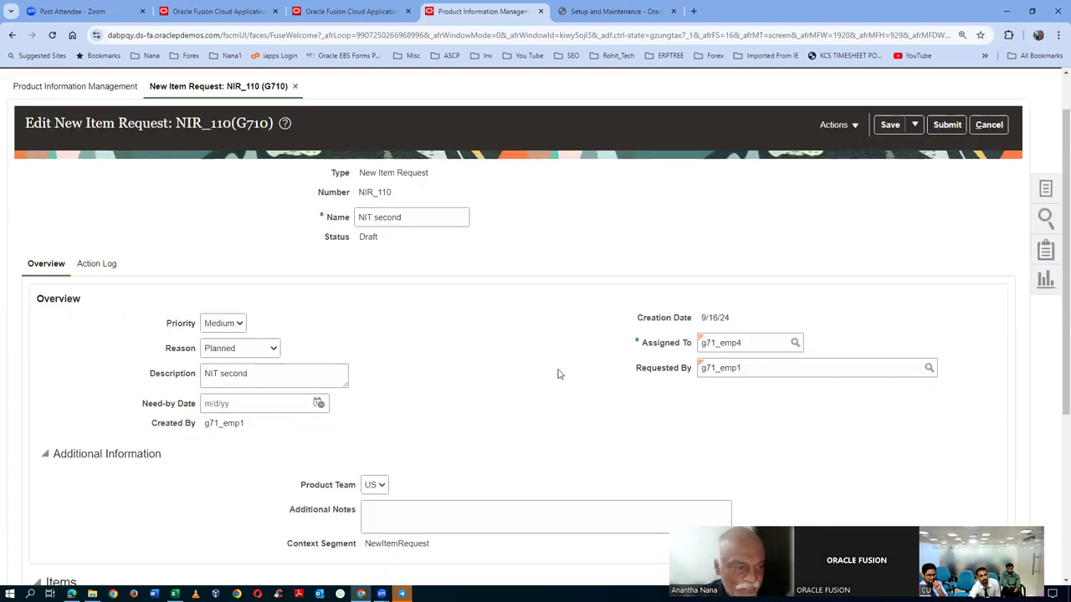
left_click(947, 124)
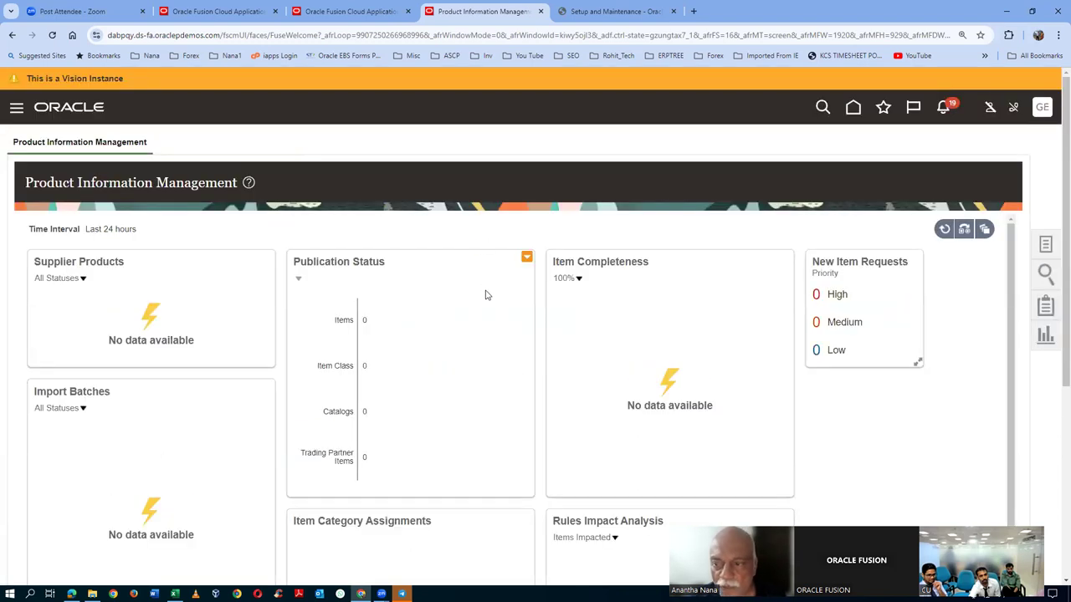
left_click(1045, 244)
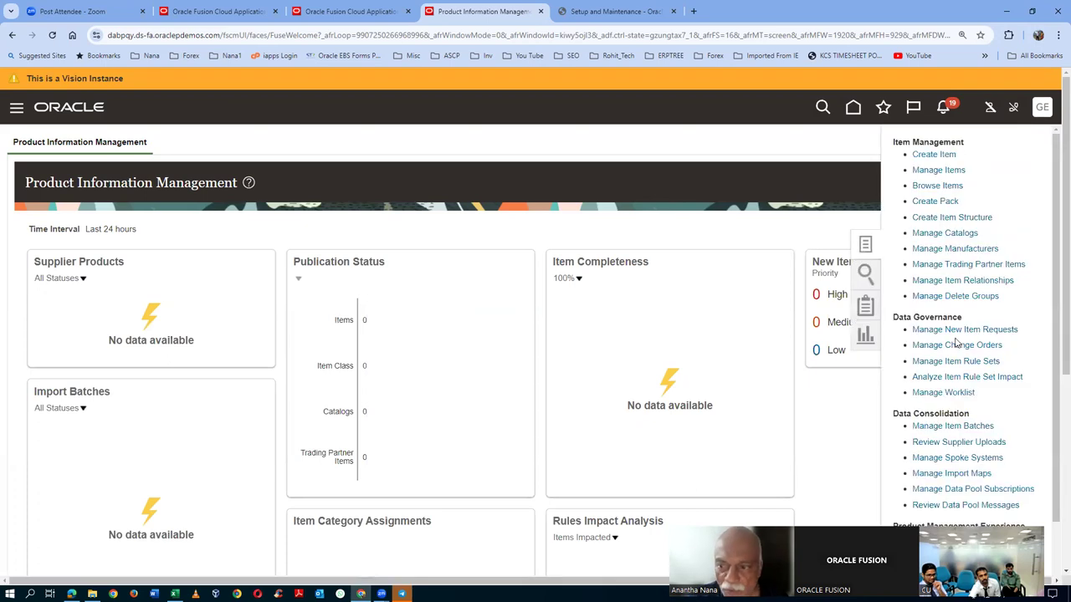
- Open the new item requests search with request number NIR_110
left_click(956, 329)
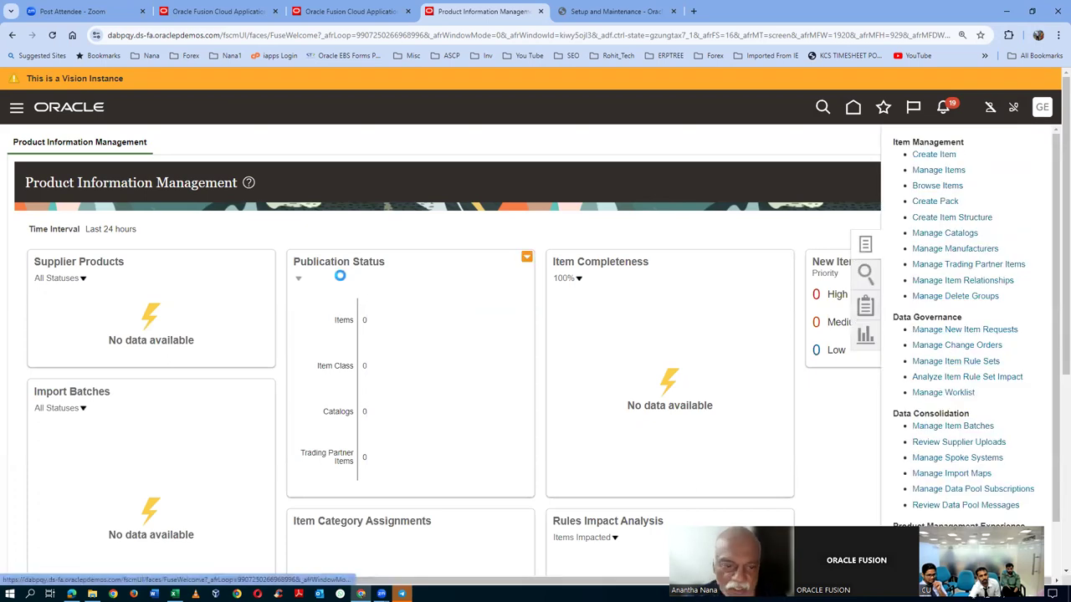
left_click(259, 268)
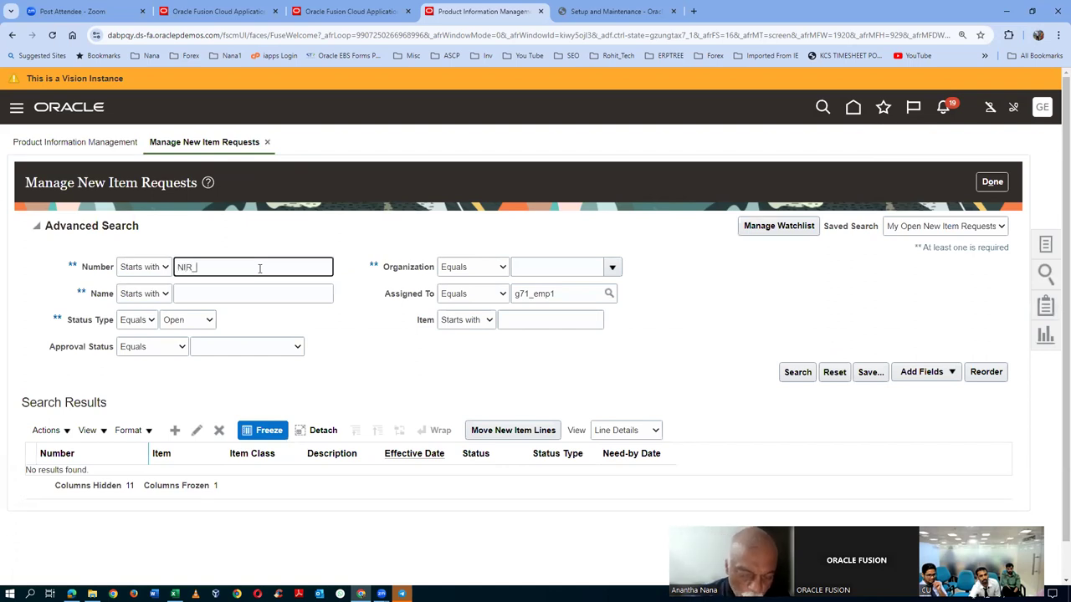
key("Tab")
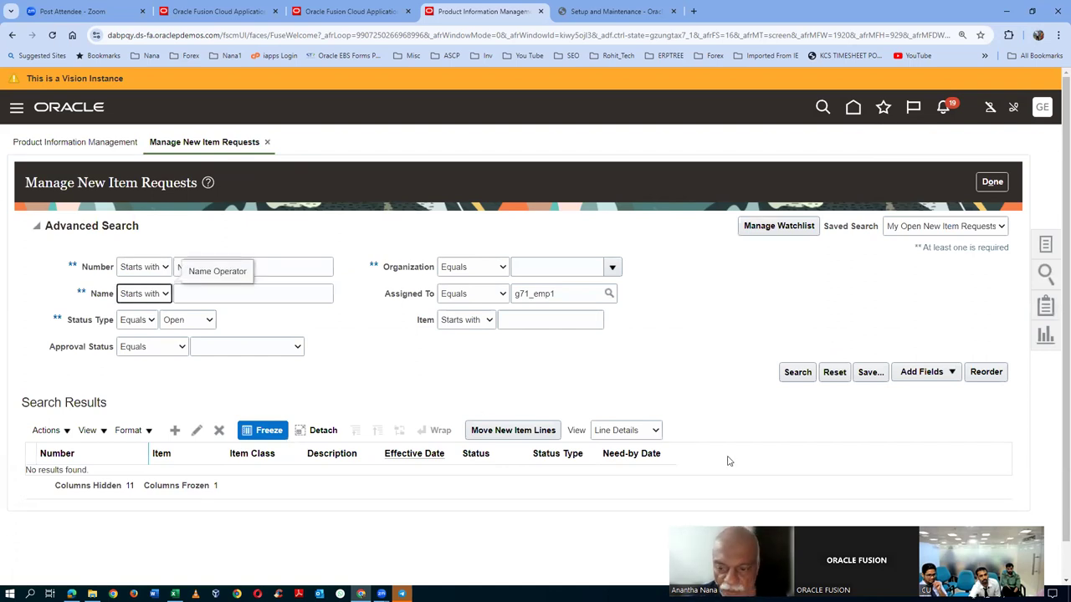
left_click(677, 370)
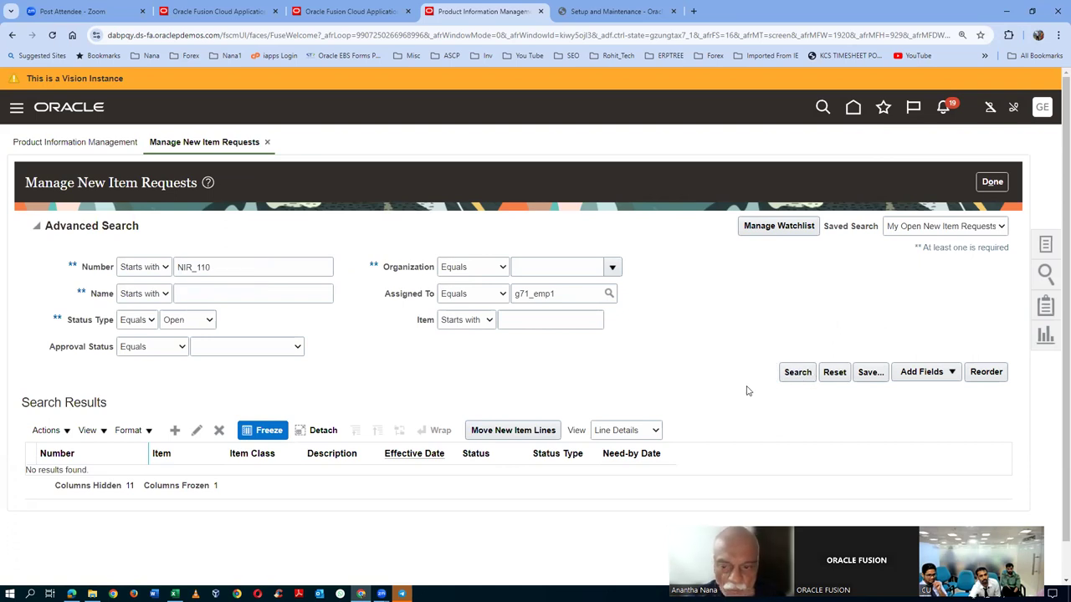
- Clear the Assigned To and Status Type filters, search, and open NIR_110
double_click(599, 289)
key("BackSpace")
left_click(183, 321)
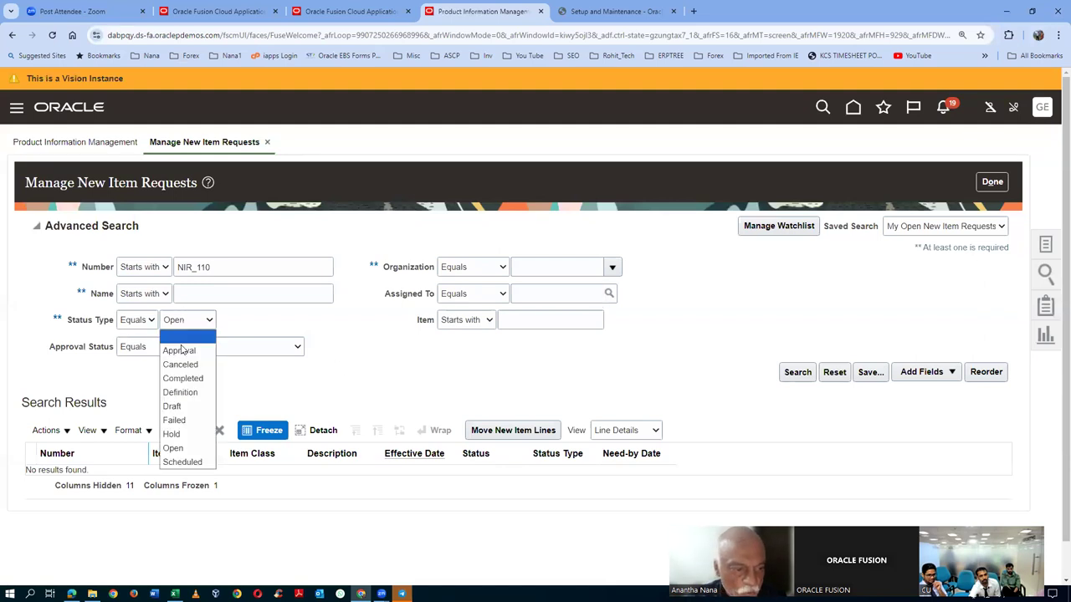
left_click(180, 335)
left_click(794, 371)
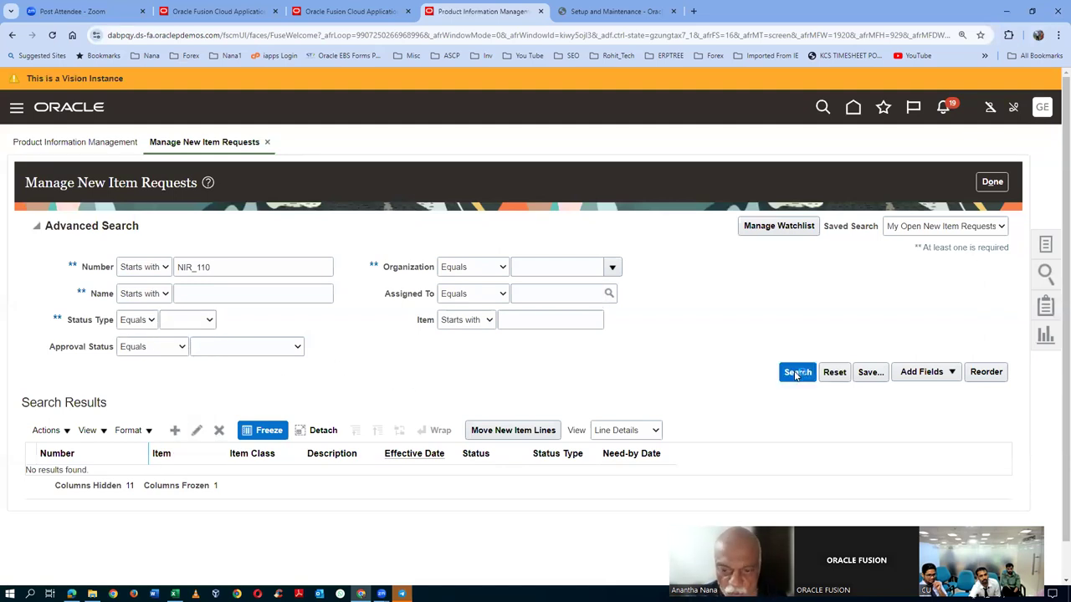
left_click(81, 332)
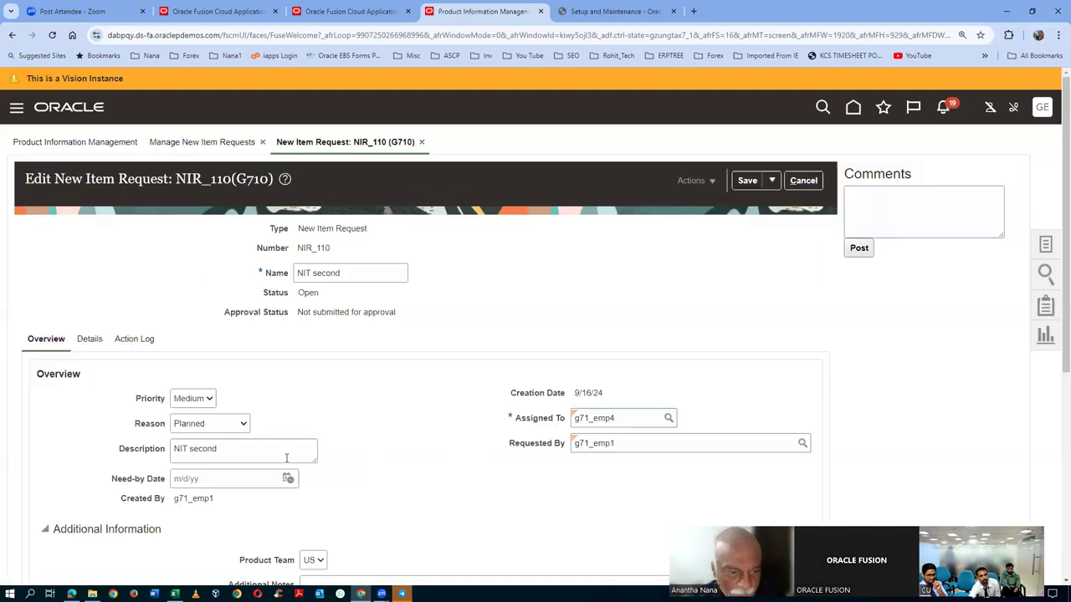
- Check NIR_110's Action Log for Created and Submitted entries, then return to the Approvals Tasks window
left_click(89, 338)
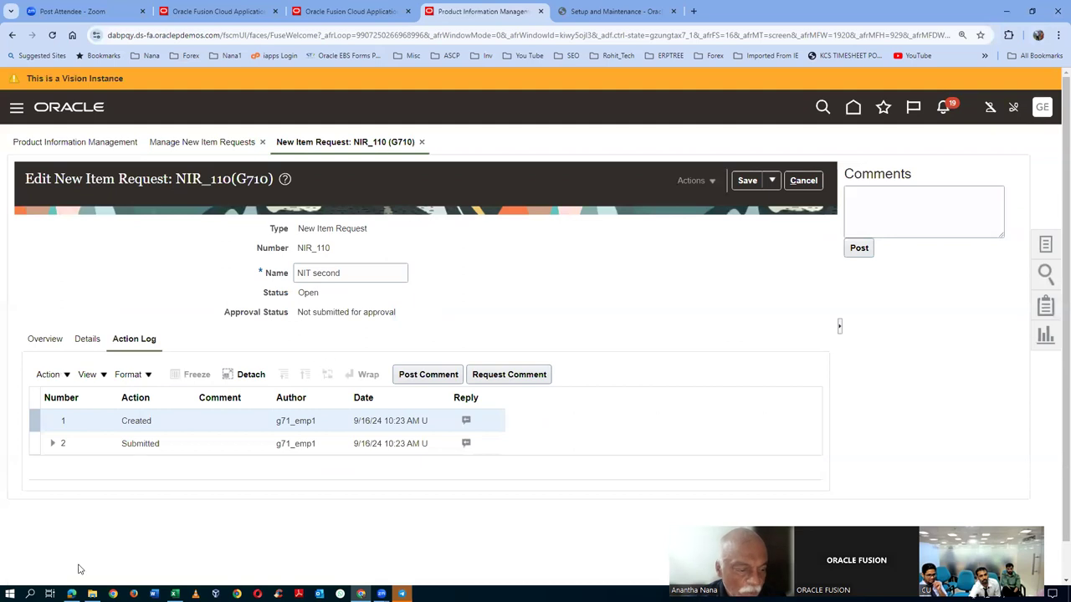
left_click(72, 594)
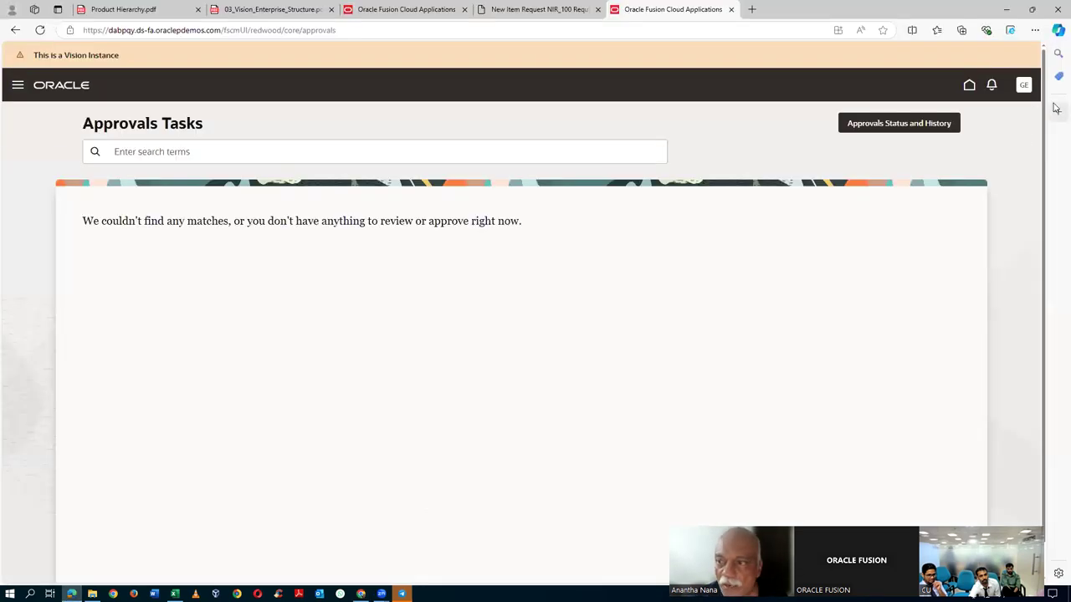
- Sign out of the current session and confirm
left_click(1024, 87)
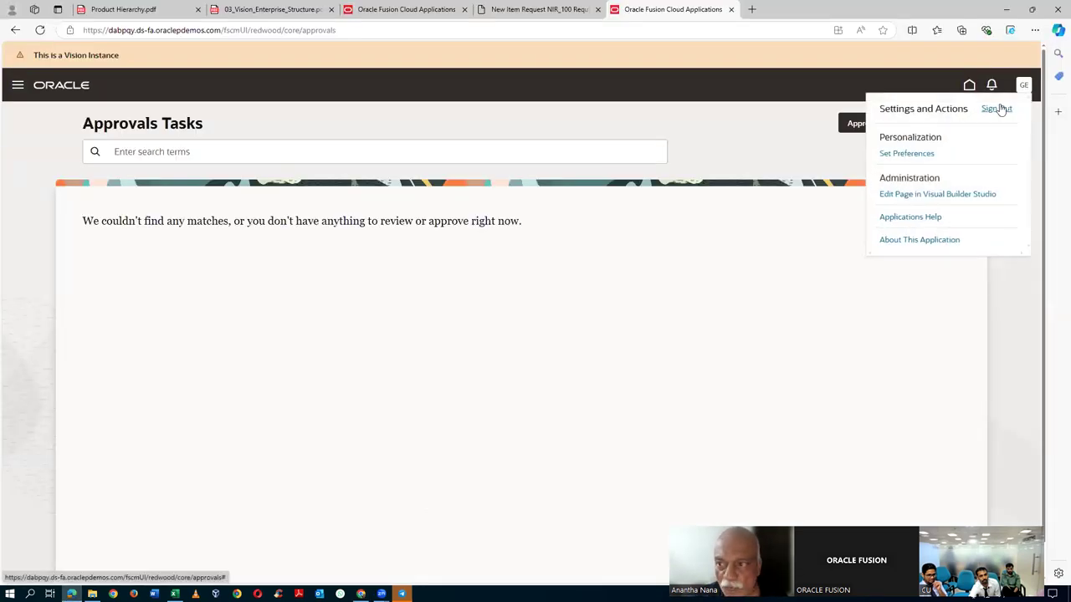
left_click(998, 108)
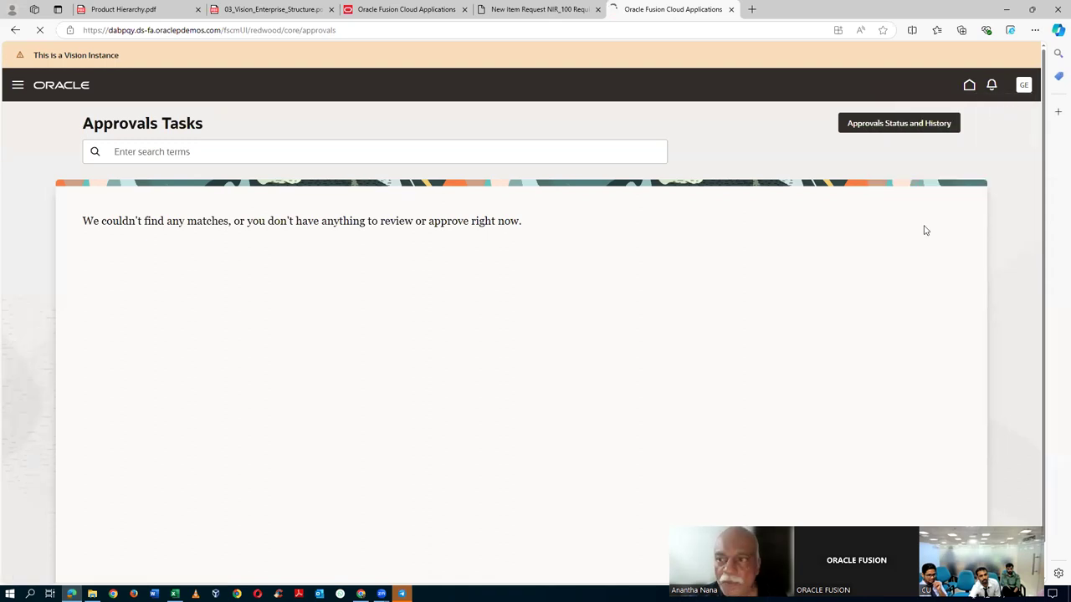
left_click(502, 276)
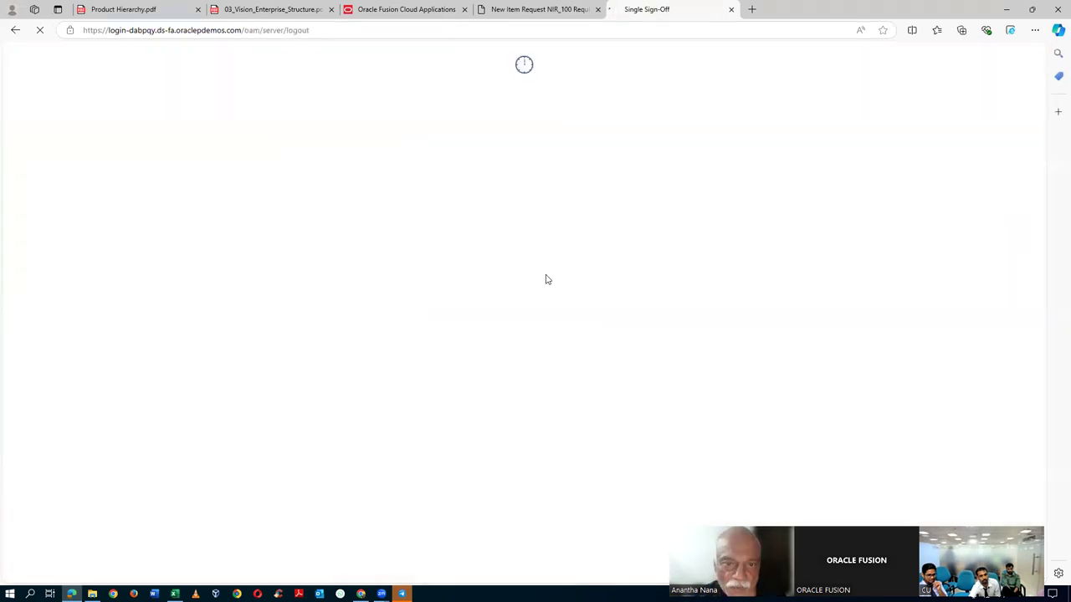
- Sign in as the request's assignee and open Navigator > Tools > Approvals
left_click(462, 336)
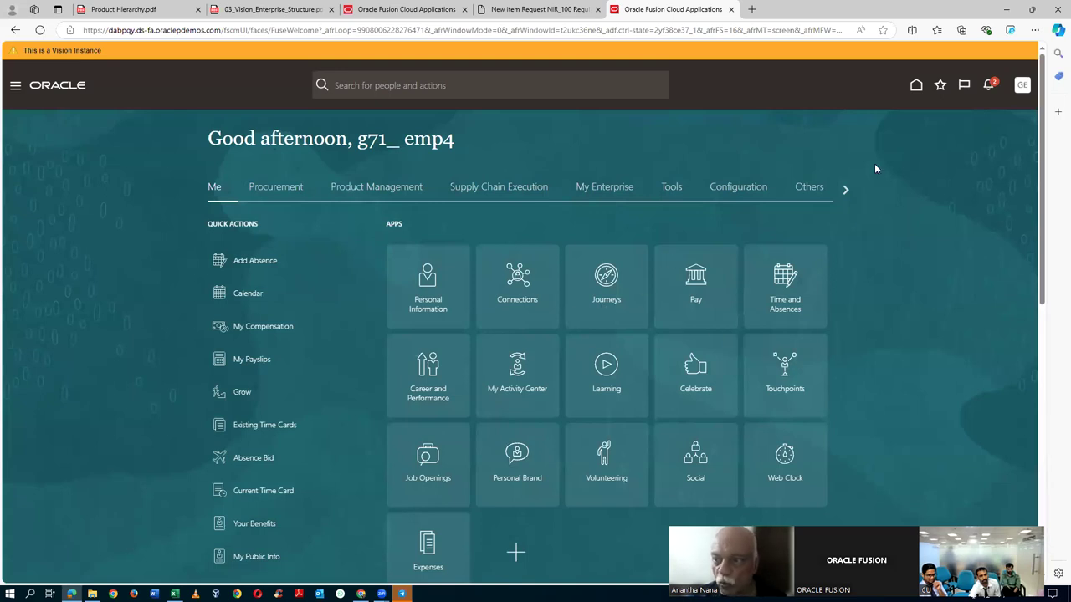
left_click(15, 89)
left_click(19, 218)
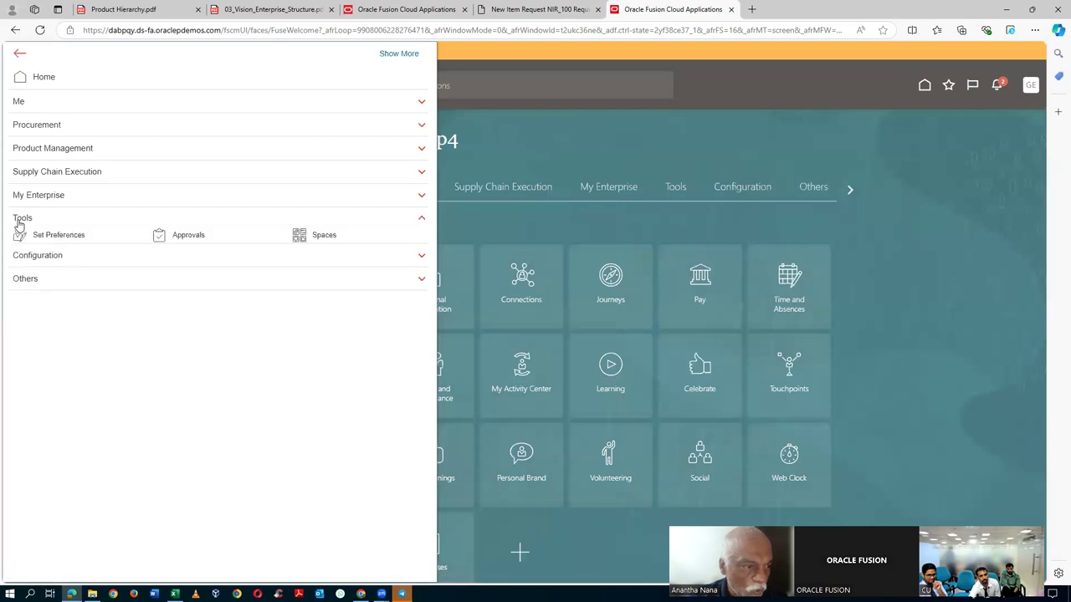
left_click(192, 238)
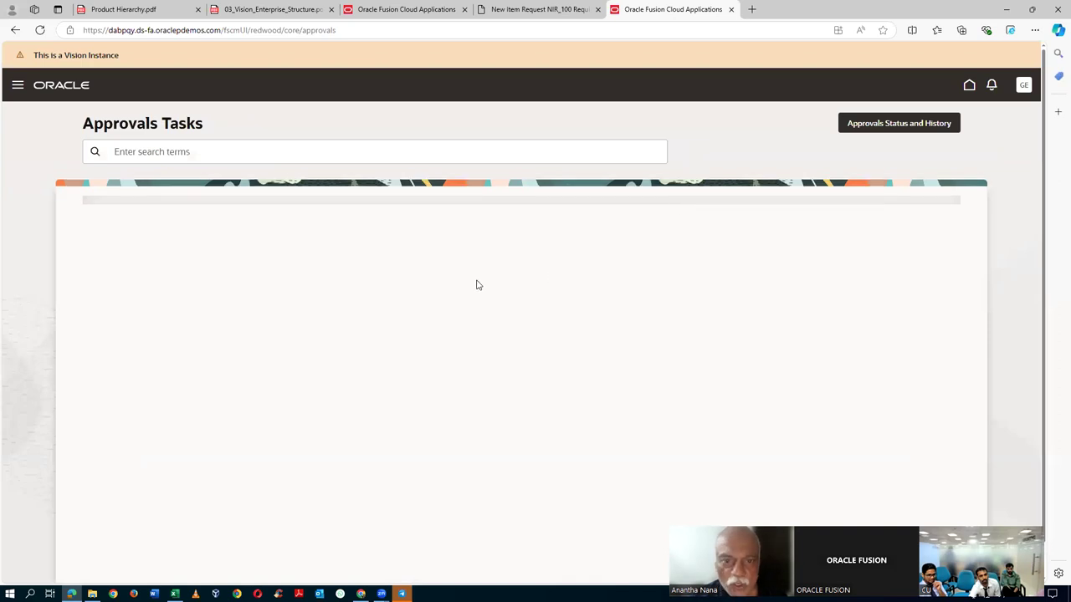
- Open the NIR_110 comment-required notification and save the task with comment 'Create the item'
left_click(15, 88)
left_click(551, 87)
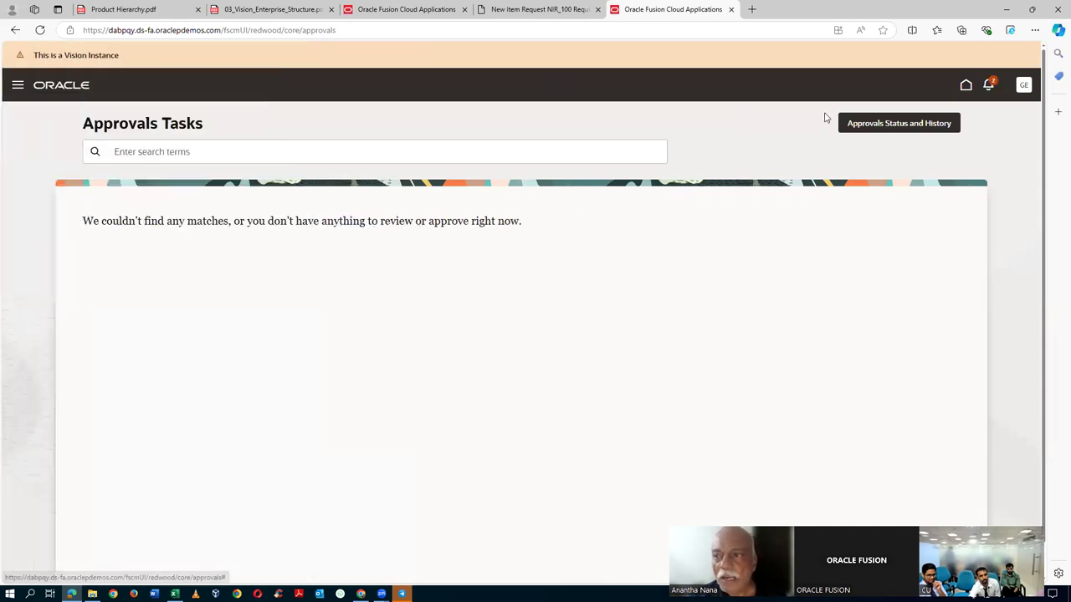
left_click(989, 87)
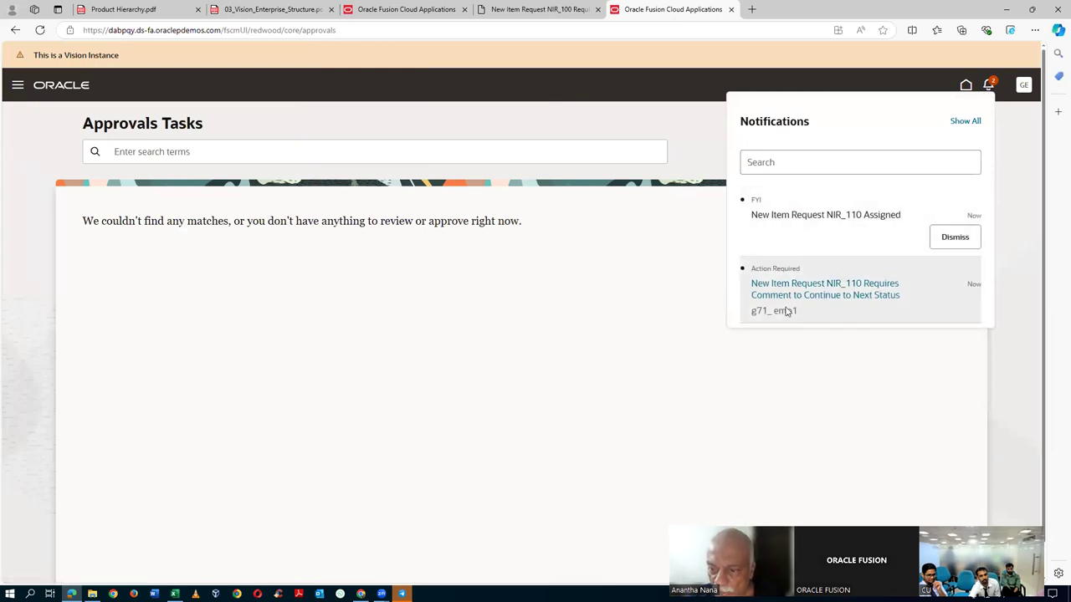
left_click(827, 297)
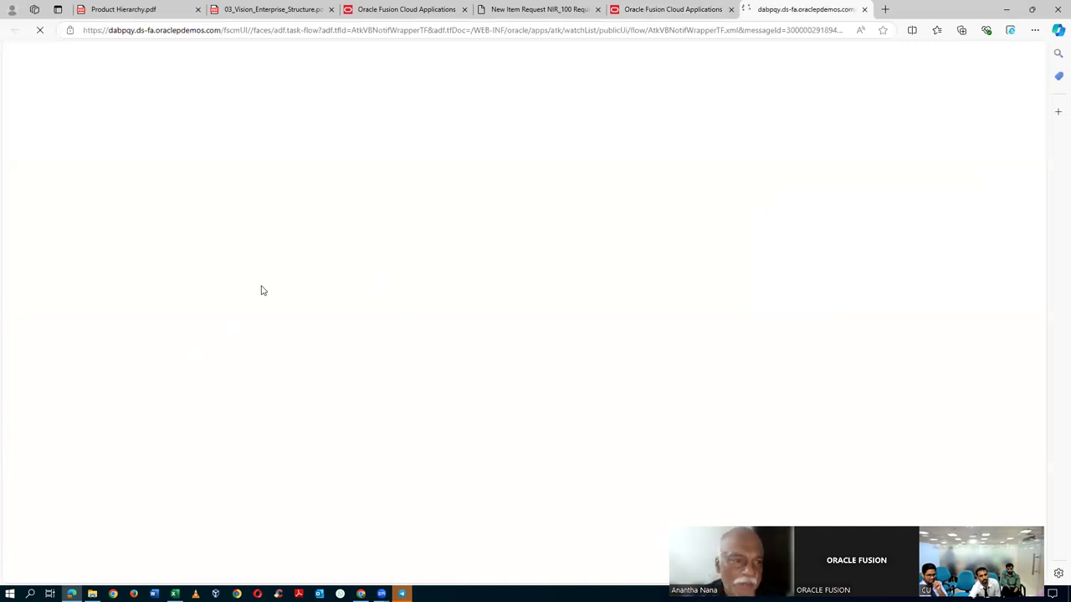
left_click(134, 212)
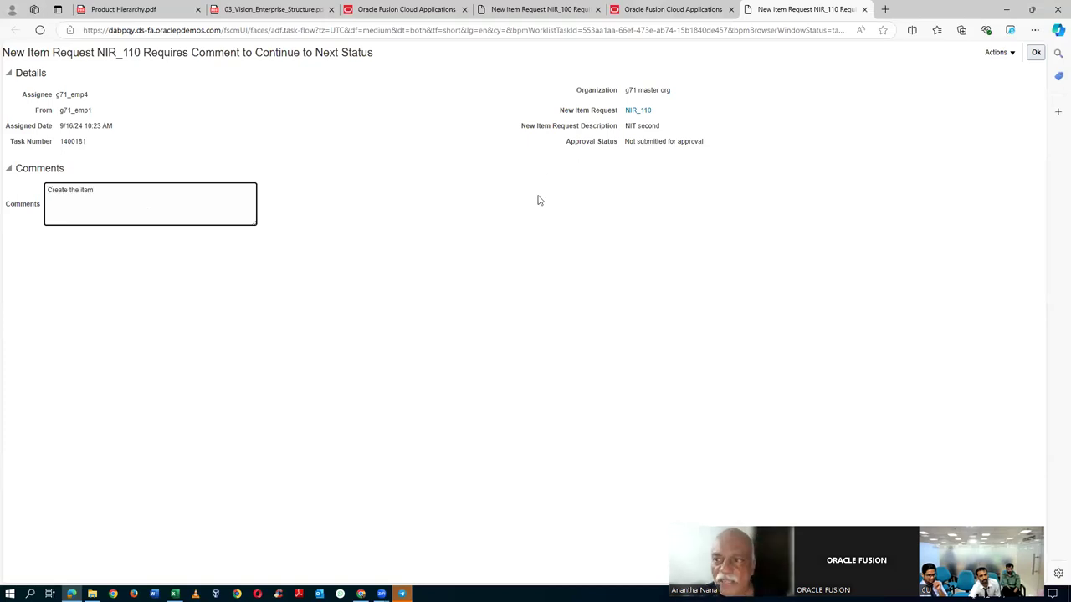
left_click(997, 54)
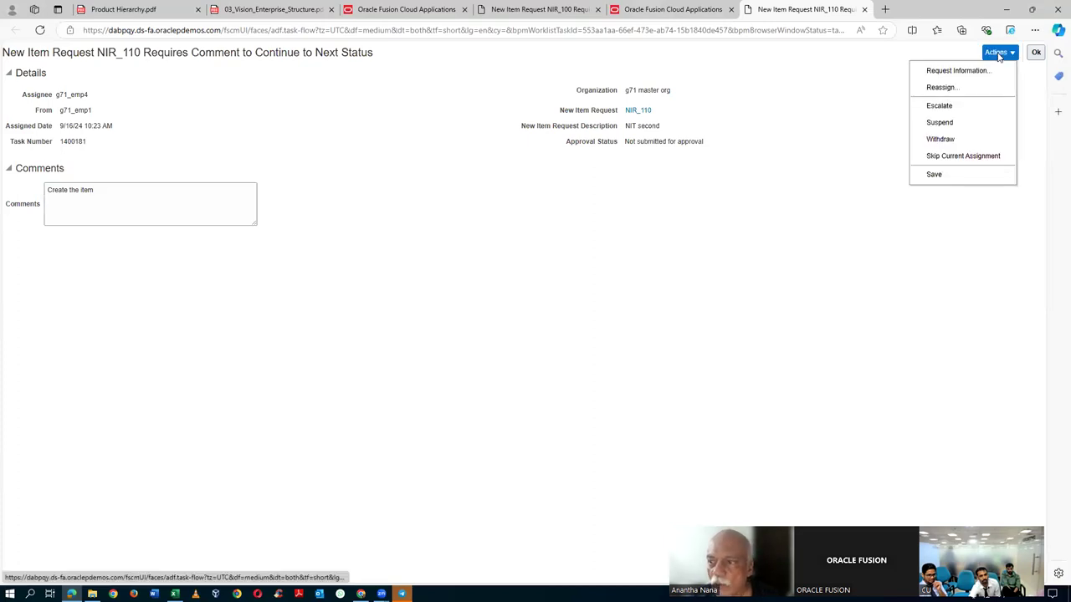
left_click(935, 174)
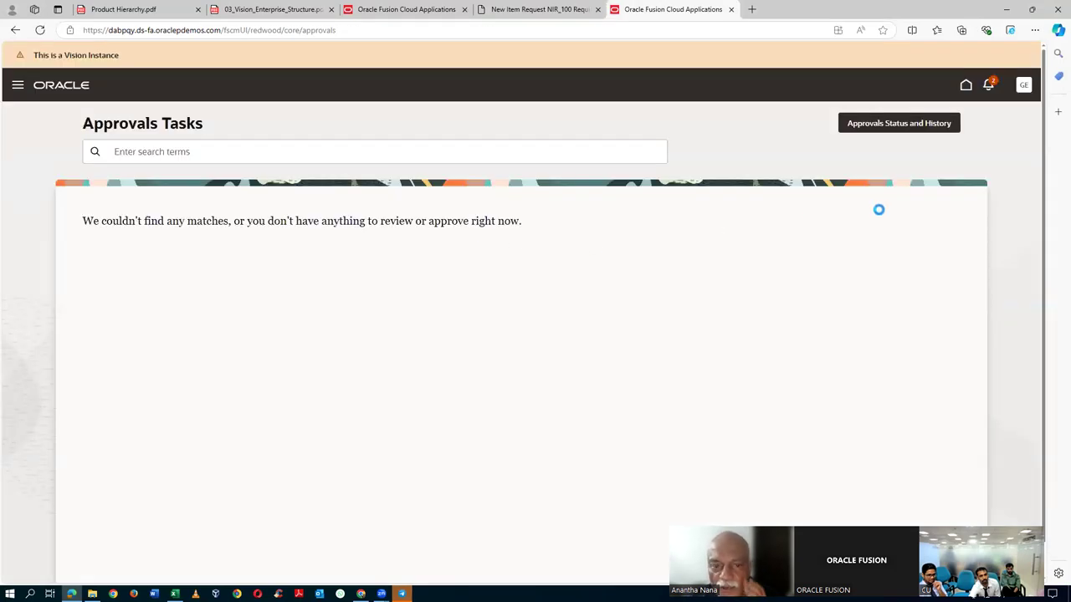
- Dismiss the NIR_110 Assigned notification and return to the Manage New Item Requests window
scroll(878, 209, "down", 1)
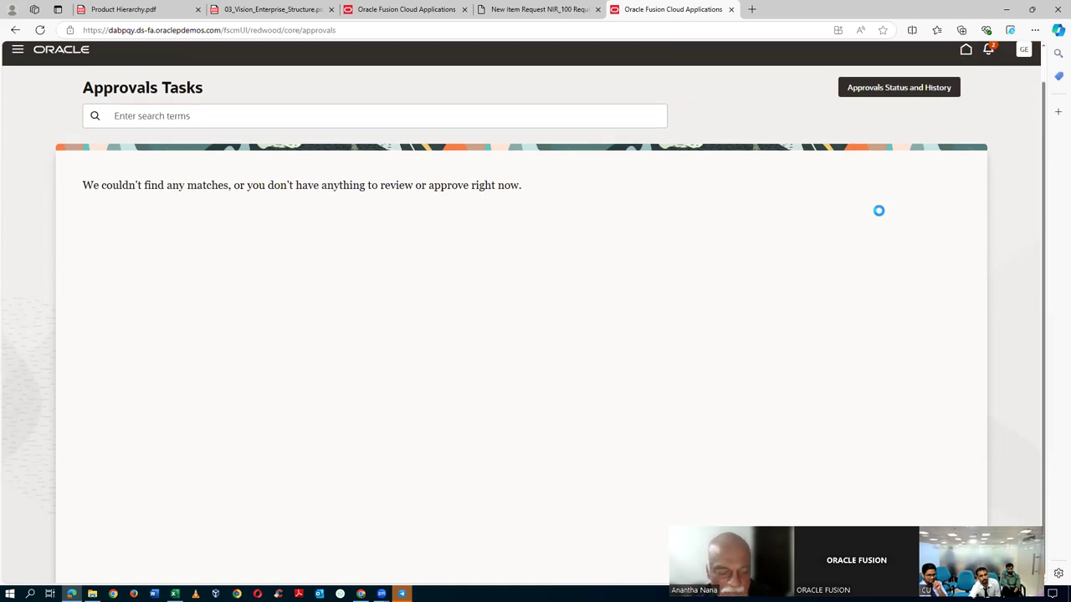
key("alt+Tab")
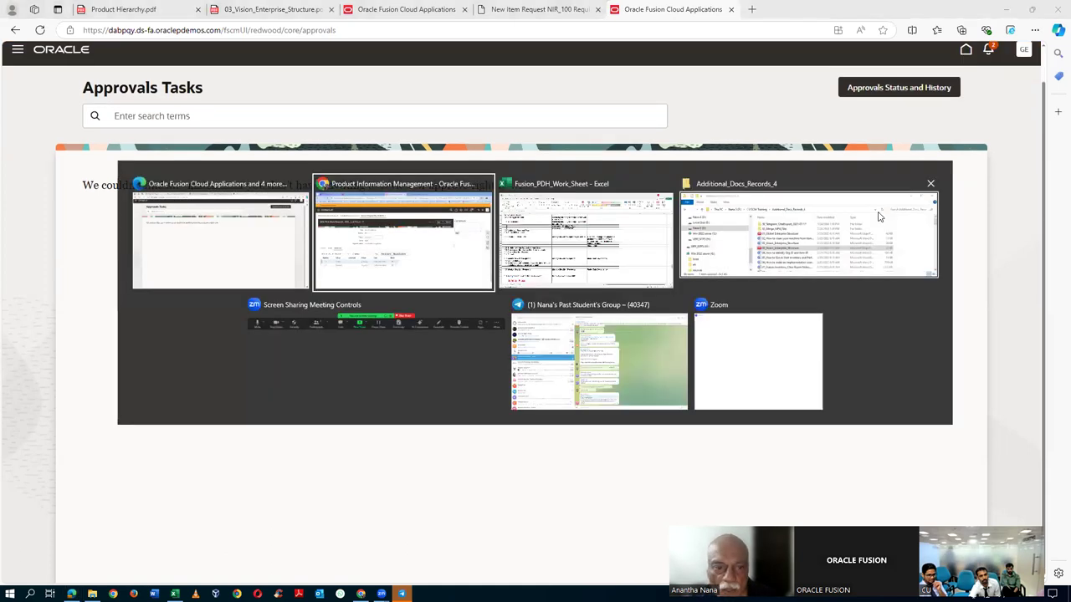
key("Tab")
key("Tab")
key("Tab")
key("Tab")
key("Tab")
key("Tab")
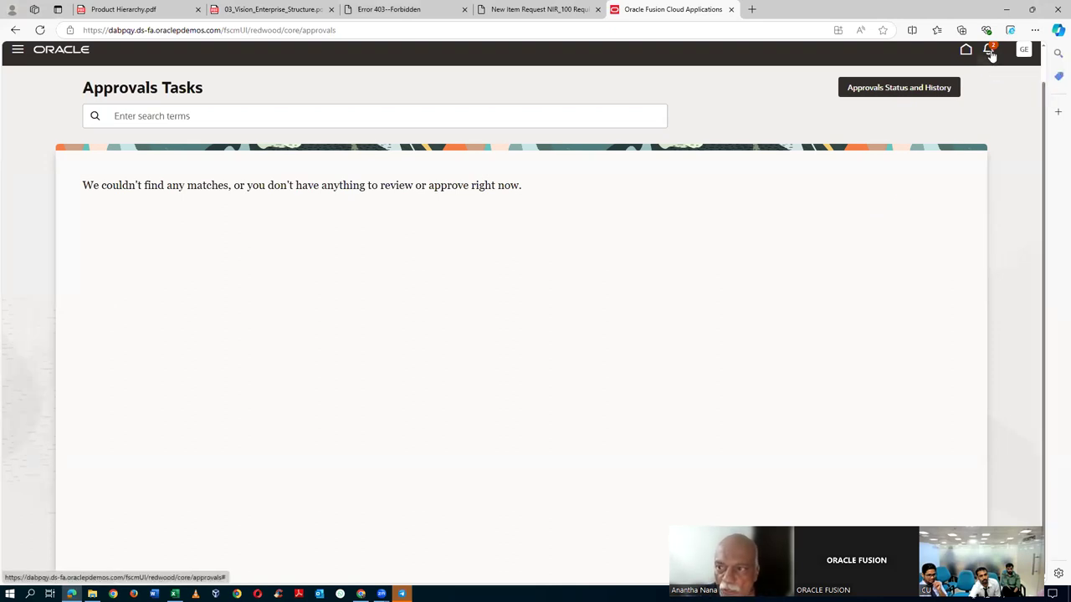
left_click(990, 52)
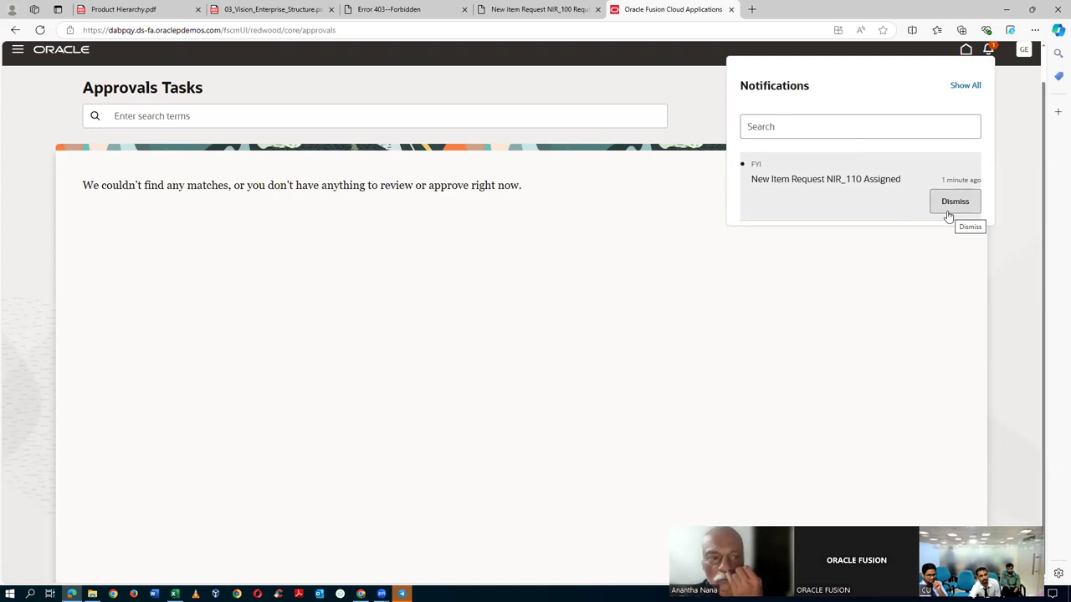
left_click(952, 203)
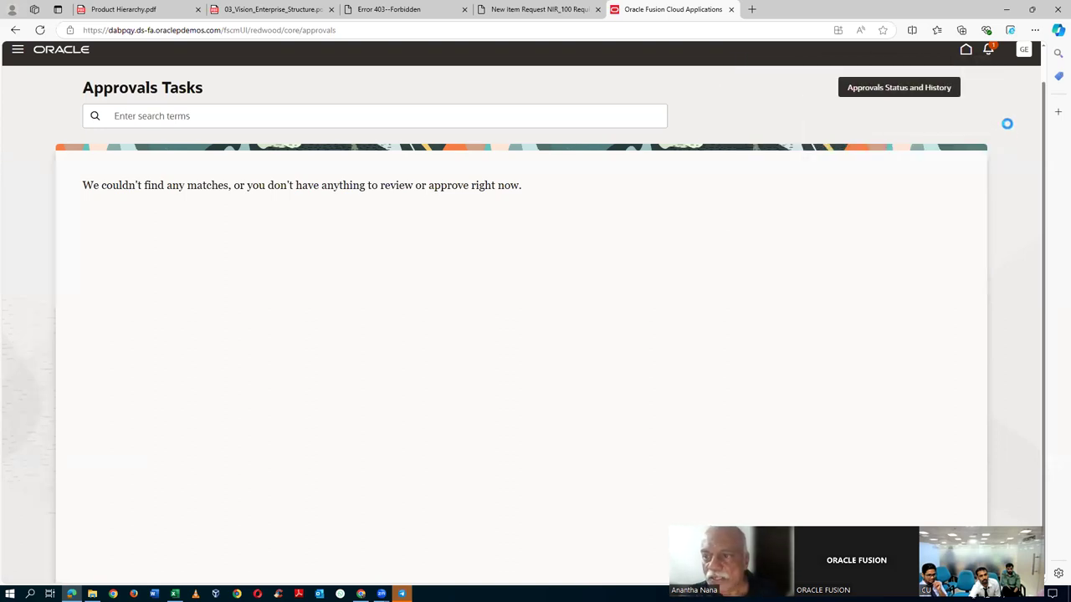
left_click(989, 50)
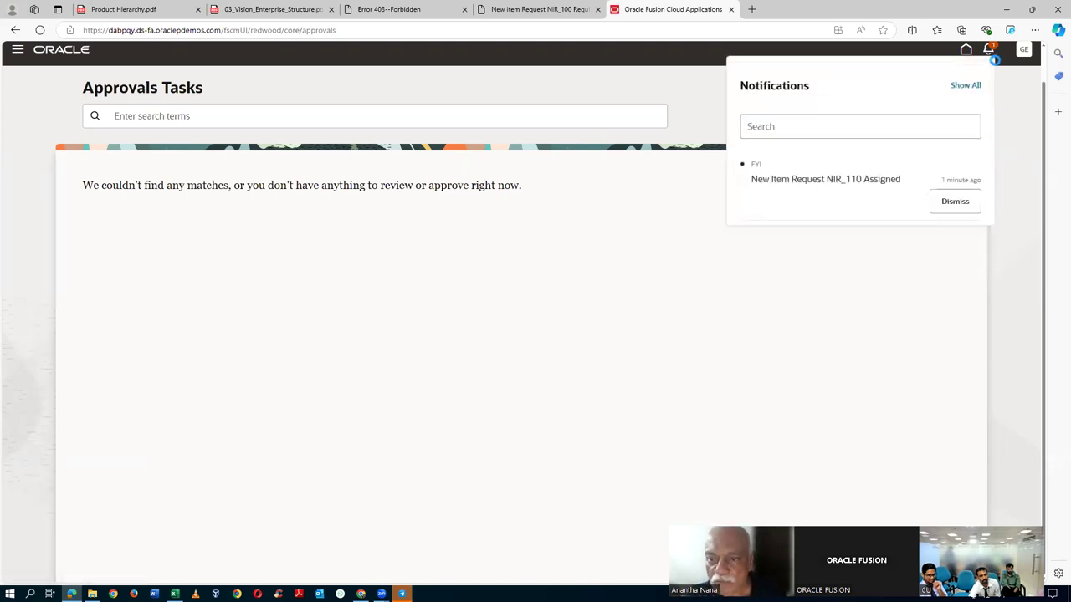
left_click(935, 201)
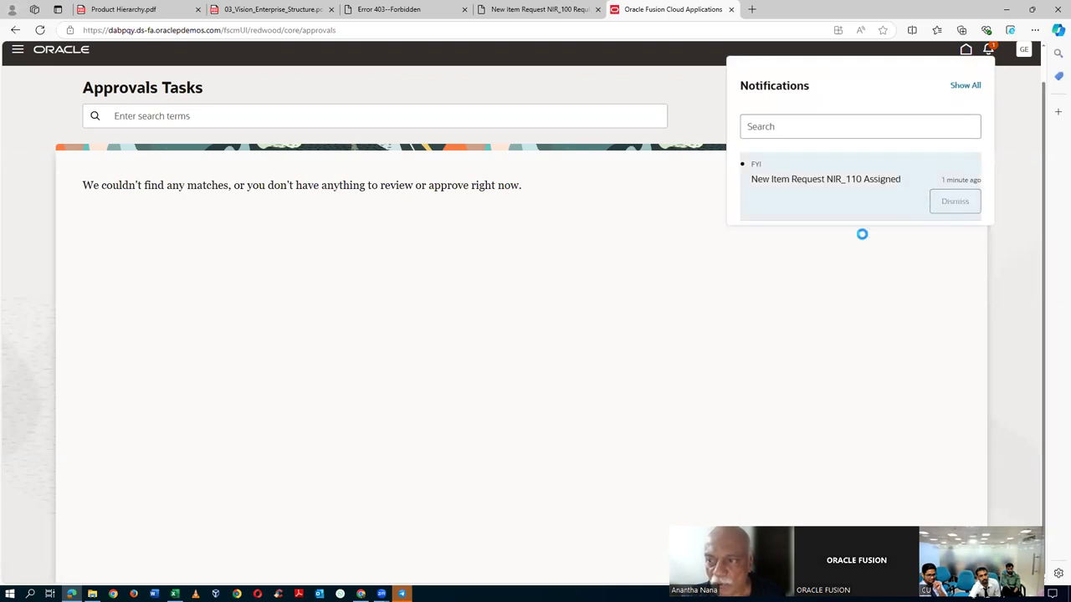
key("alt+Tab")
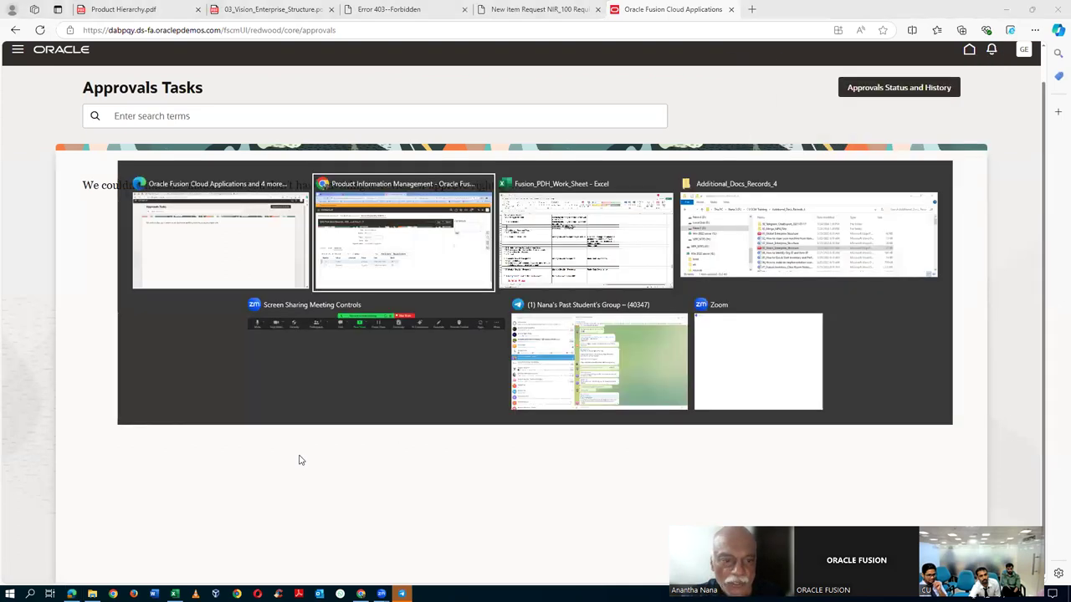
key("alt+Tab")
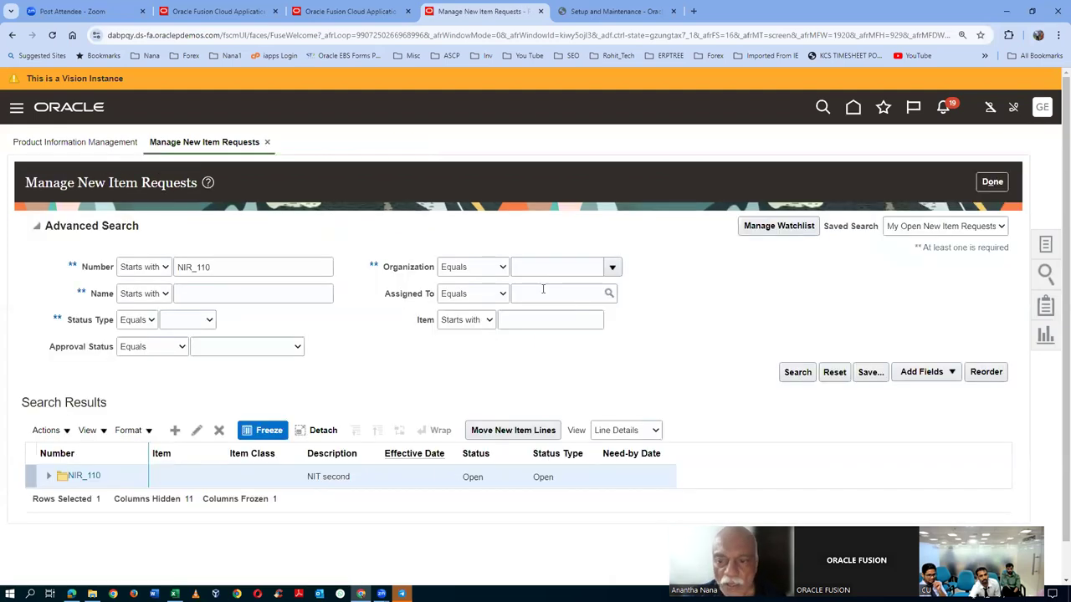
- Rerun the NIR_110 search, review its Details workflow statuses, then return to Approvals Tasks
left_click(794, 371)
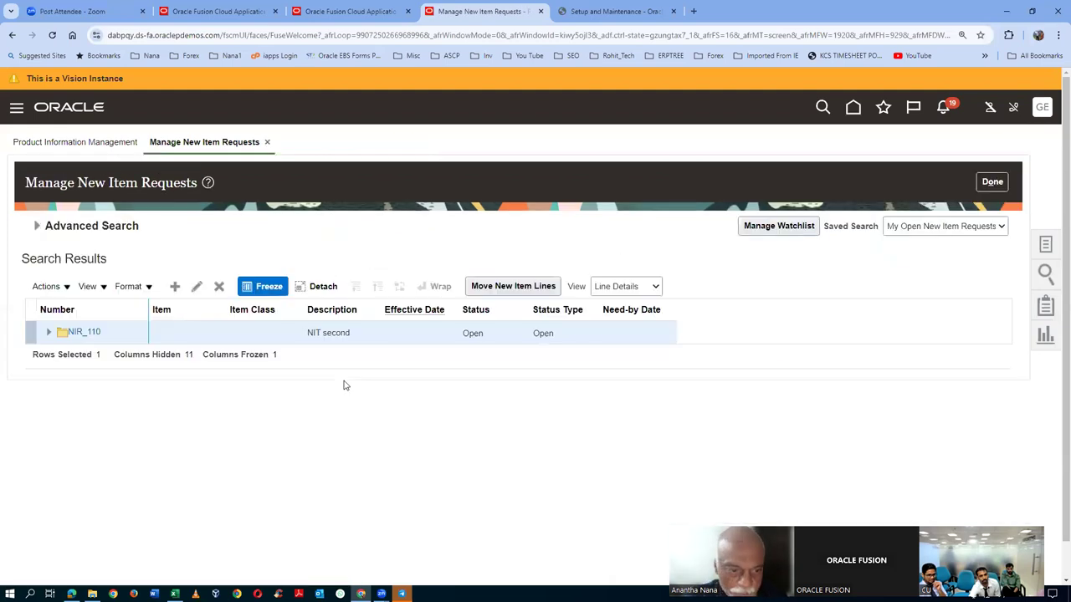
left_click(87, 333)
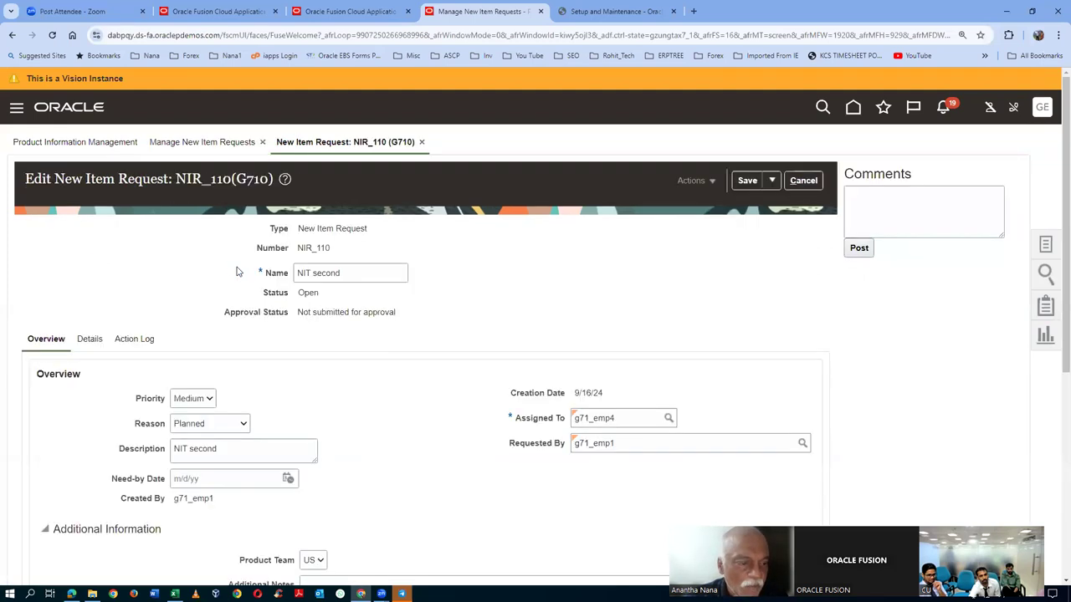
left_click(85, 338)
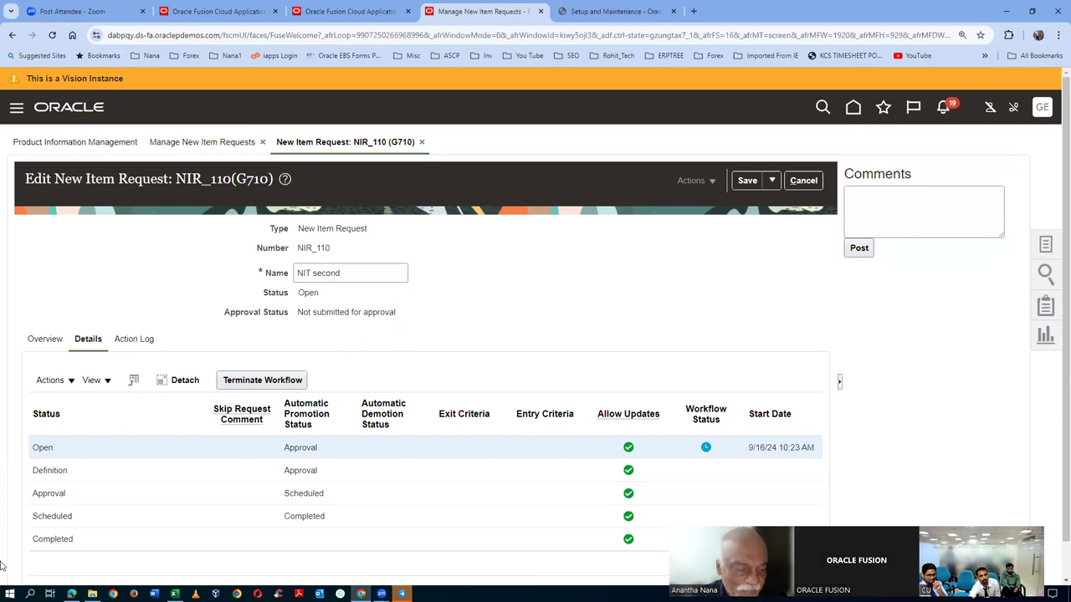
left_click(71, 594)
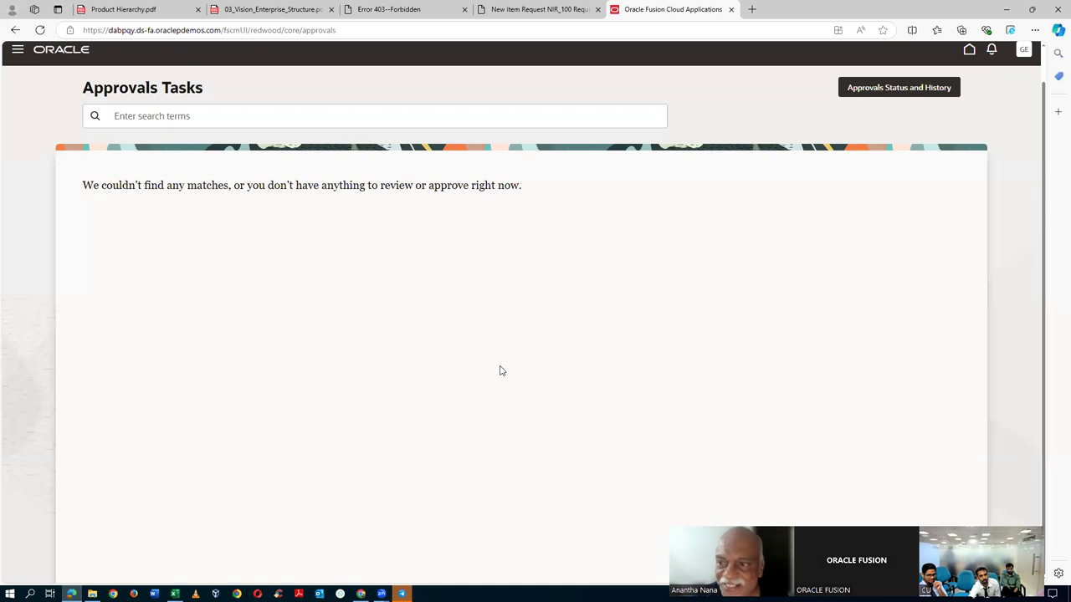
- Check NIR_110's approval status, then open Navigator > Tools > Approvals, which shows nothing to review
left_click(903, 94)
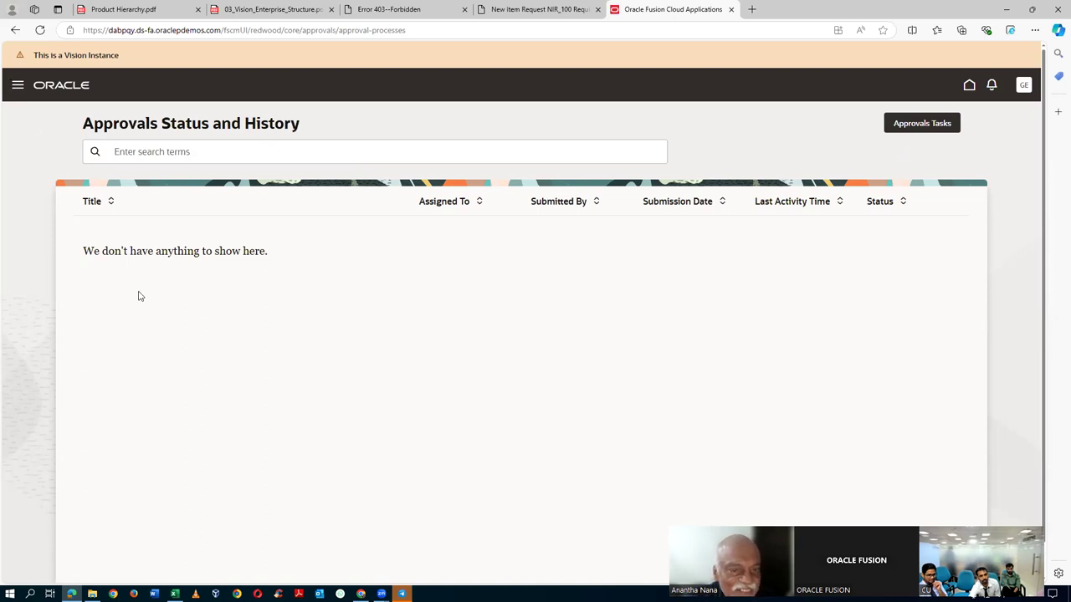
left_click(17, 89)
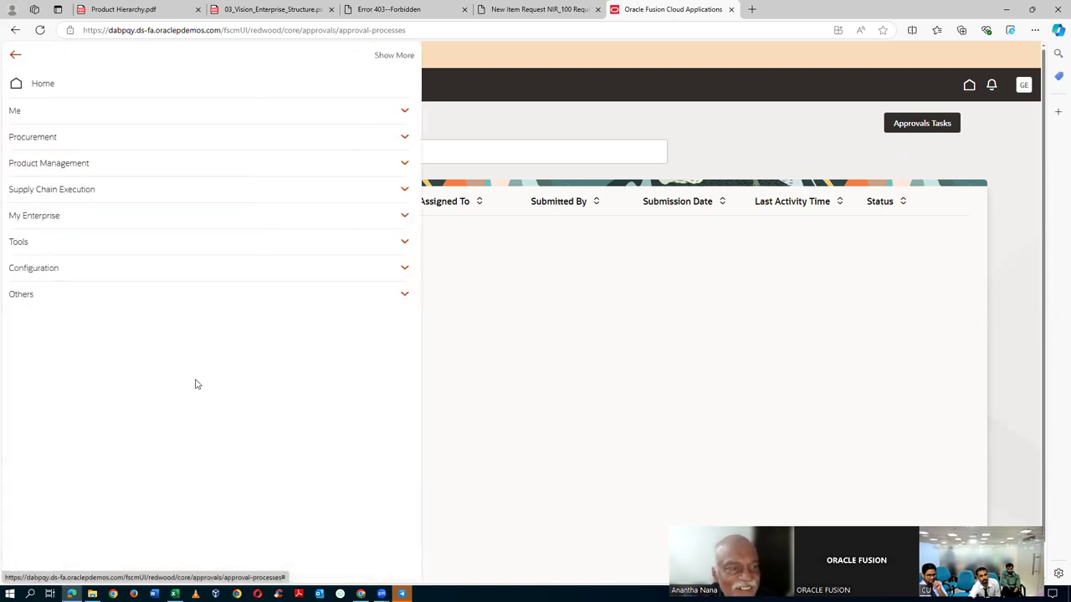
left_click(140, 249)
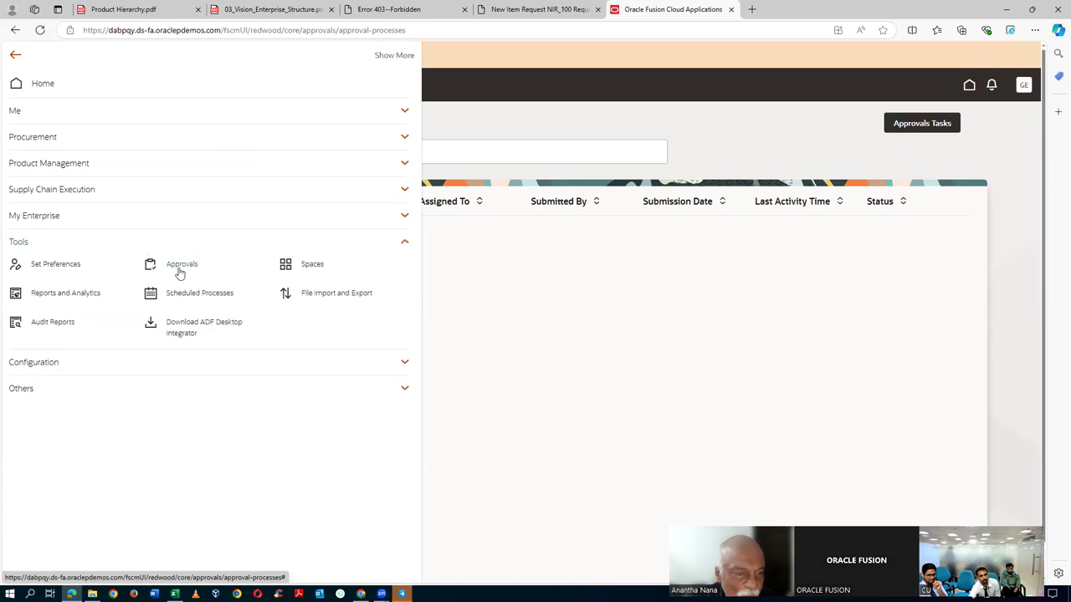
left_click(179, 265)
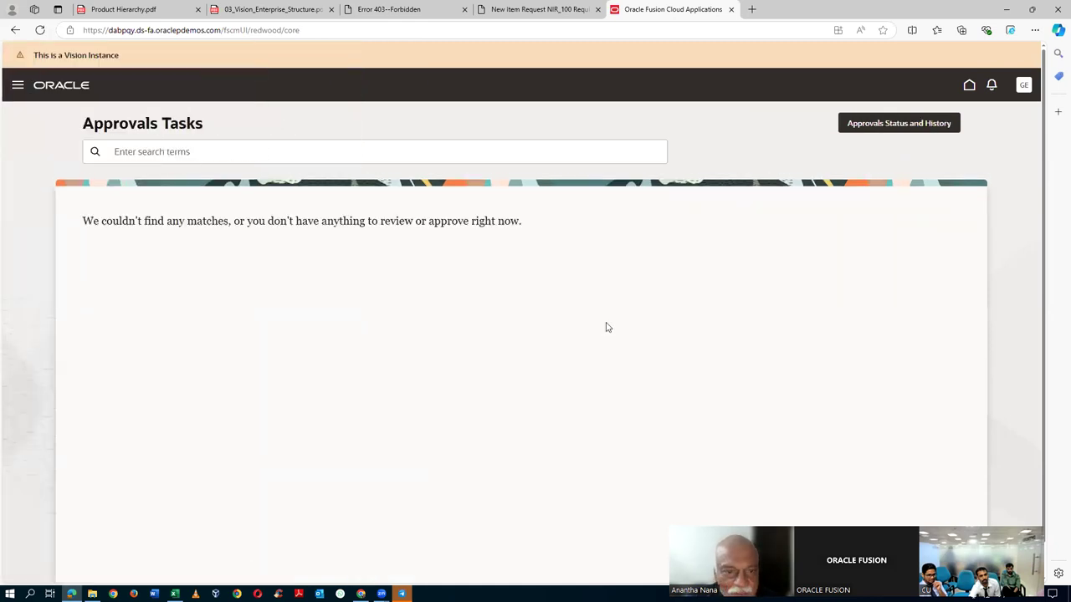
- Check the bell notifications, then return to the Chrome window with NIR_110
left_click(992, 87)
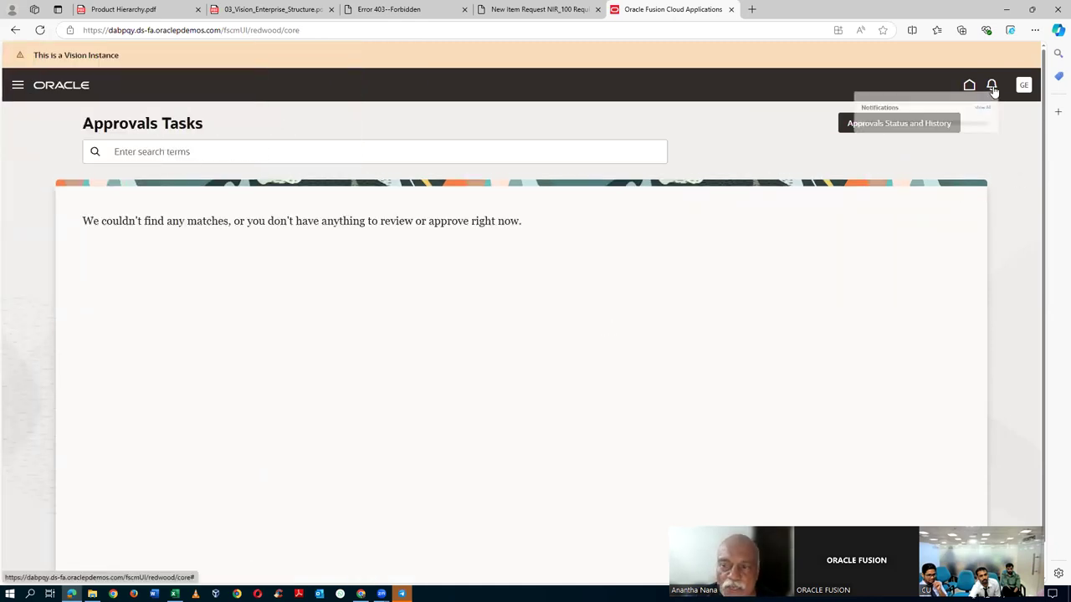
left_click(1008, 143)
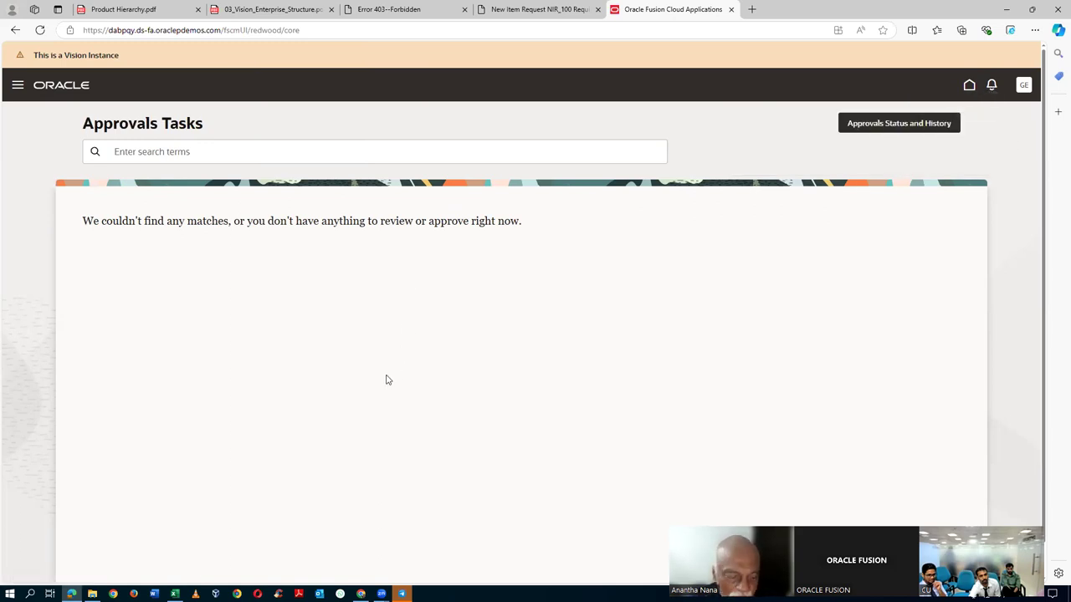
key("alt+Tab")
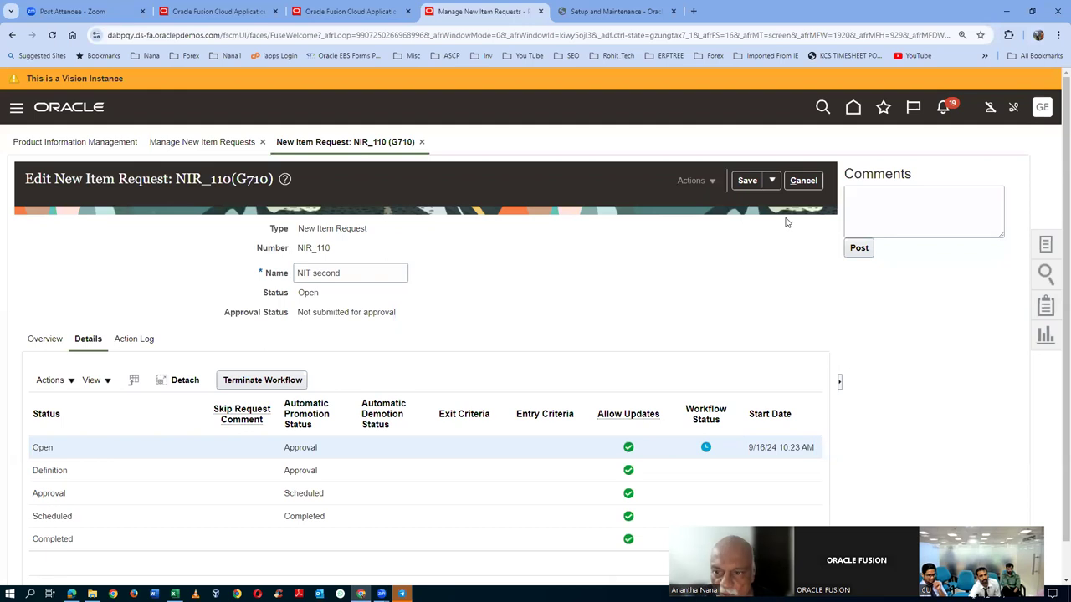
- Save and close NIR_110, search Manage New Item Requests, and reopen NIR_110 from the results
left_click(772, 180)
left_click(778, 201)
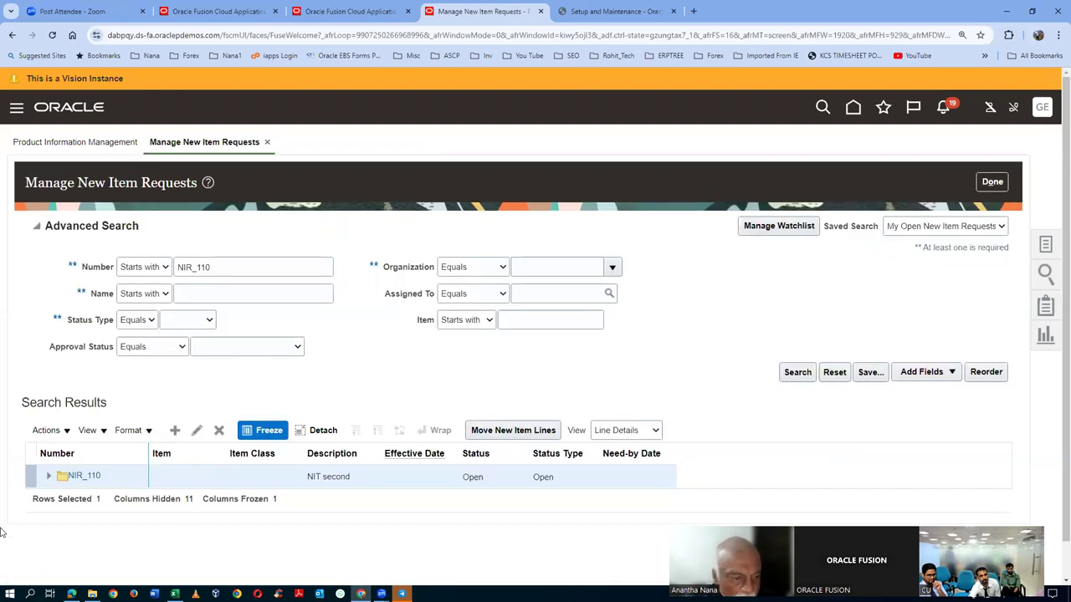
left_click(799, 374)
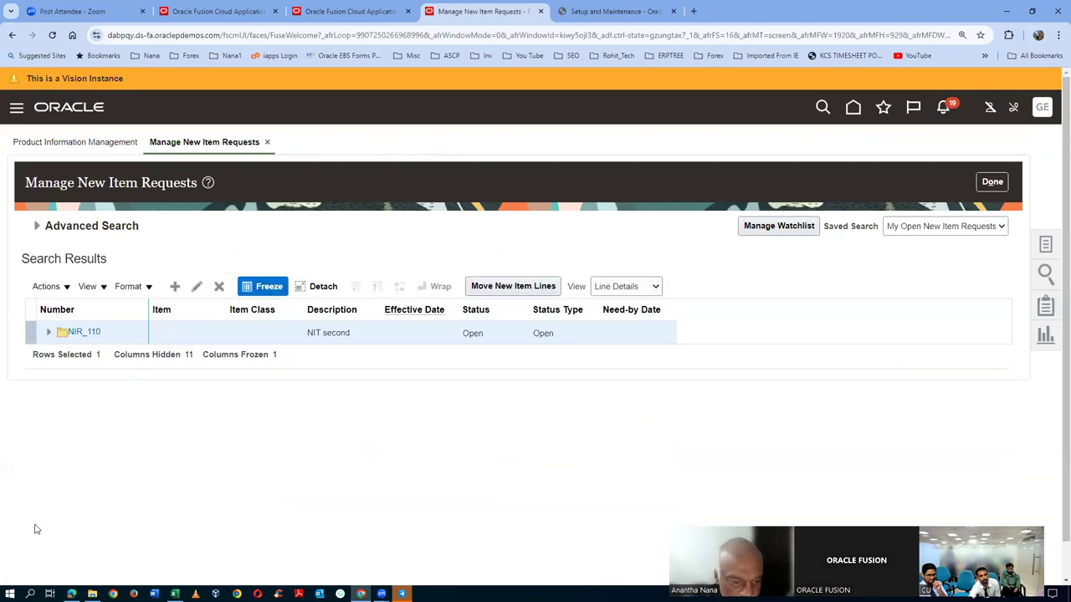
left_click(86, 333)
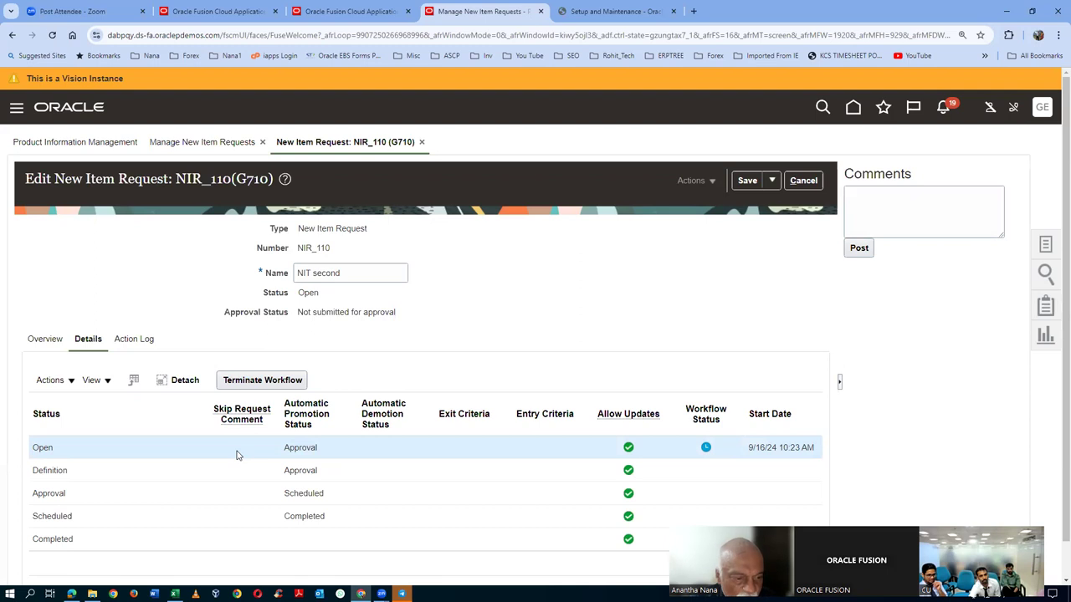
scroll(246, 456, "down", 1)
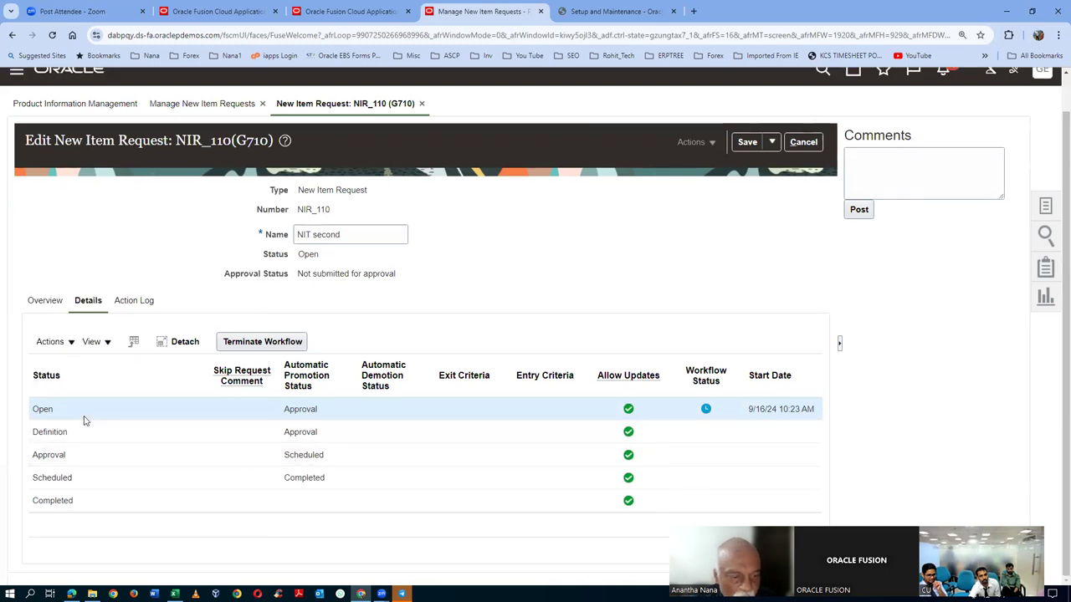
- Terminate the NIR_110 workflow from Actions with the comment 'fdgdx'
left_click(57, 345)
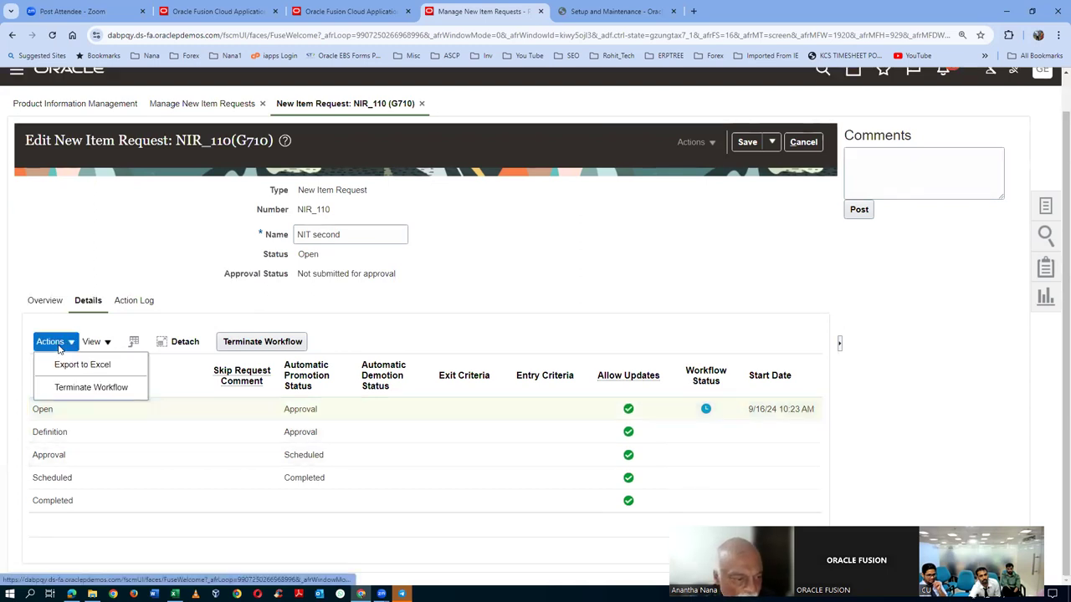
left_click(263, 344)
left_click(262, 344)
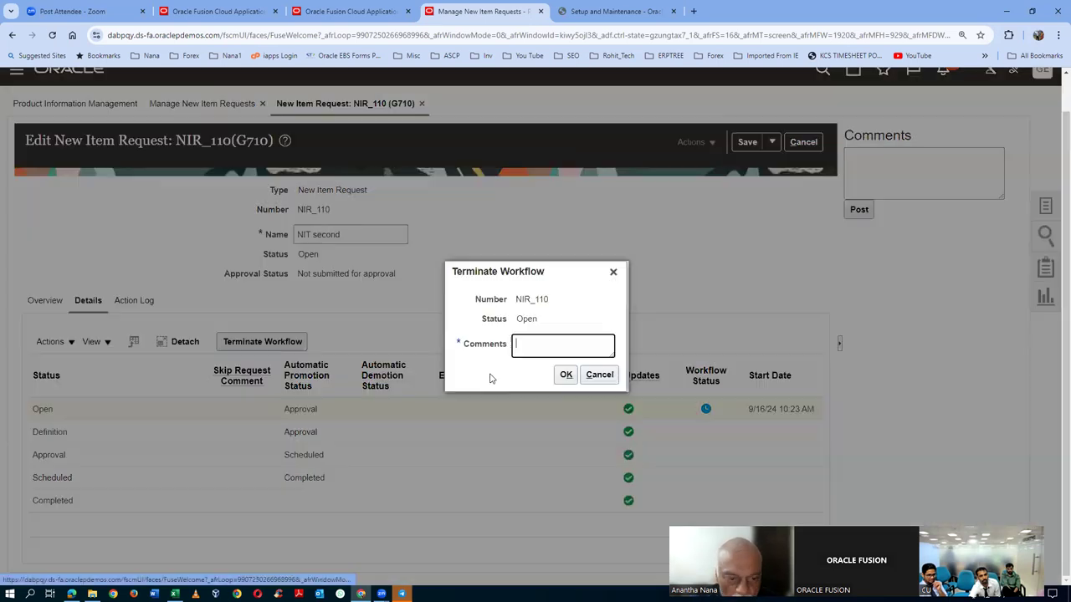
type("fdgdx")
left_click(566, 374)
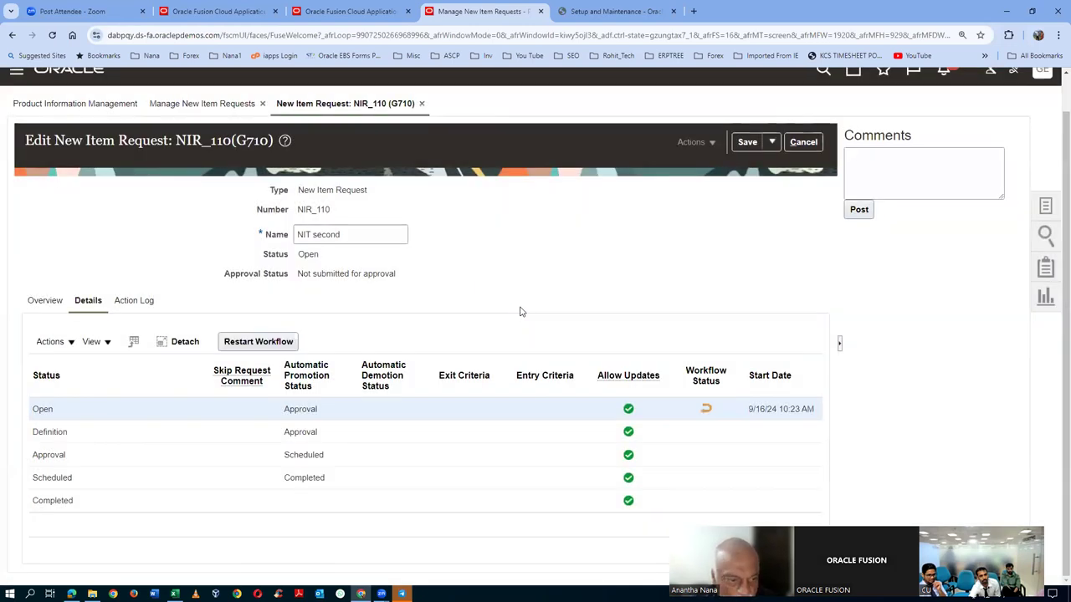
- Restart the NIR_110 workflow with the comment 're started'
left_click(275, 346)
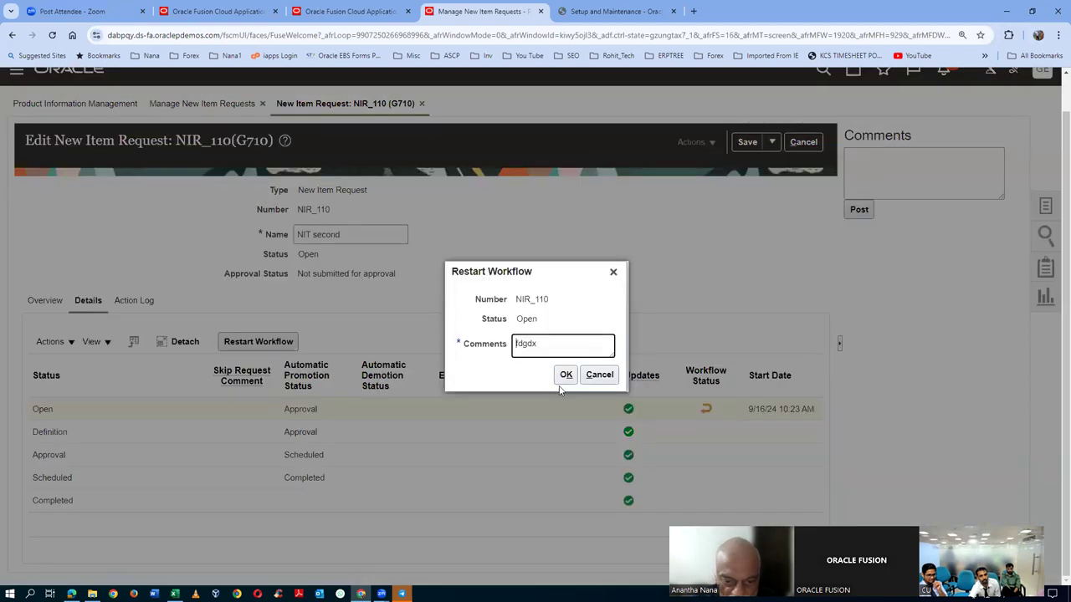
left_click_drag(549, 353, 357, 381)
type("res")
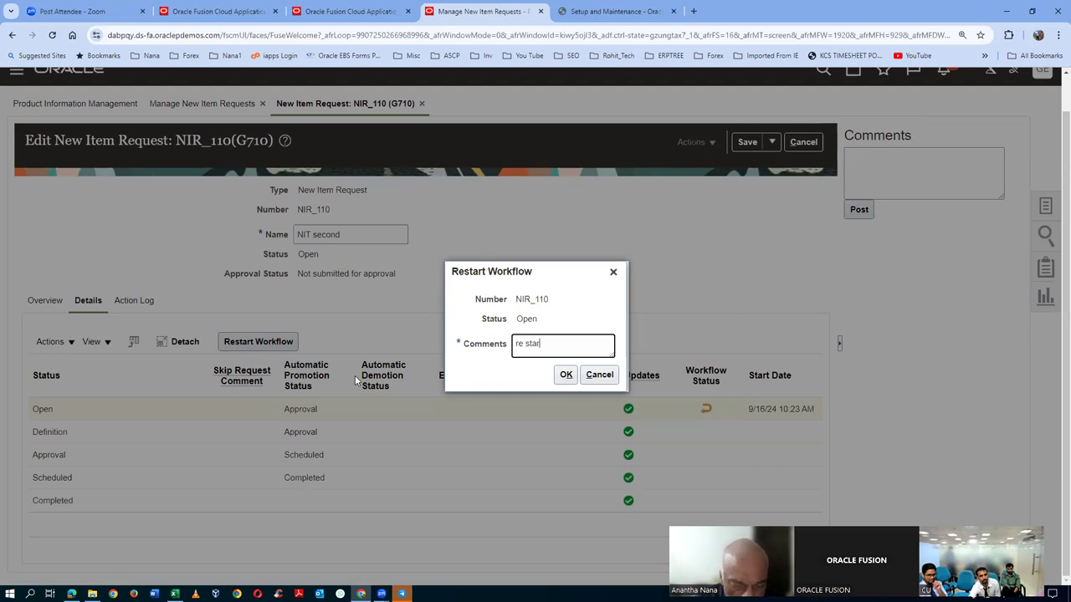
left_click(565, 375)
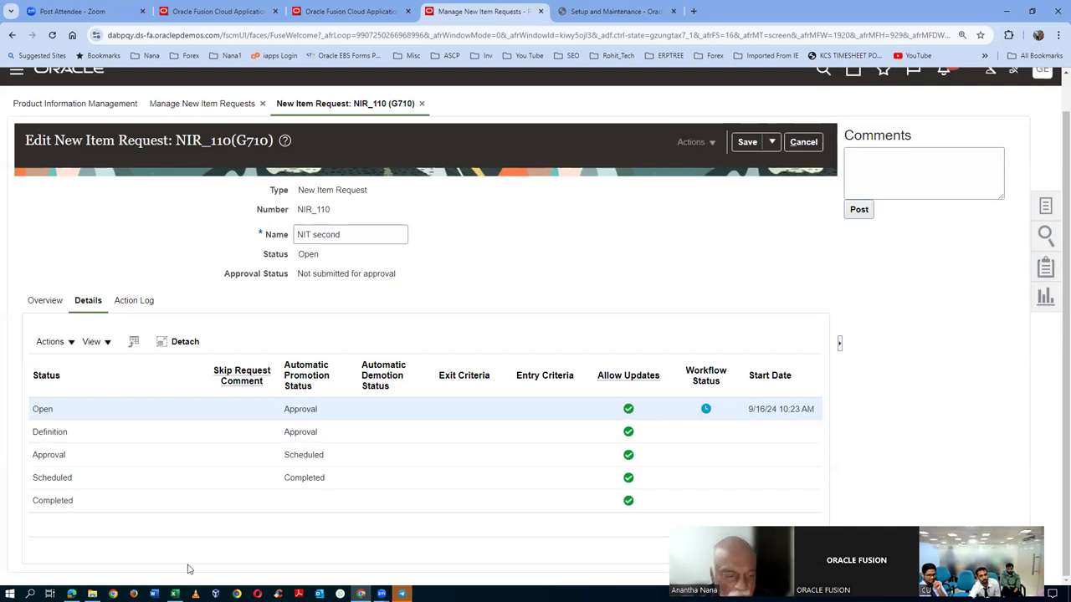
- In the Edge window, sign out from the GE avatar, sign in as the other employee, and check notifications
left_click(71, 593)
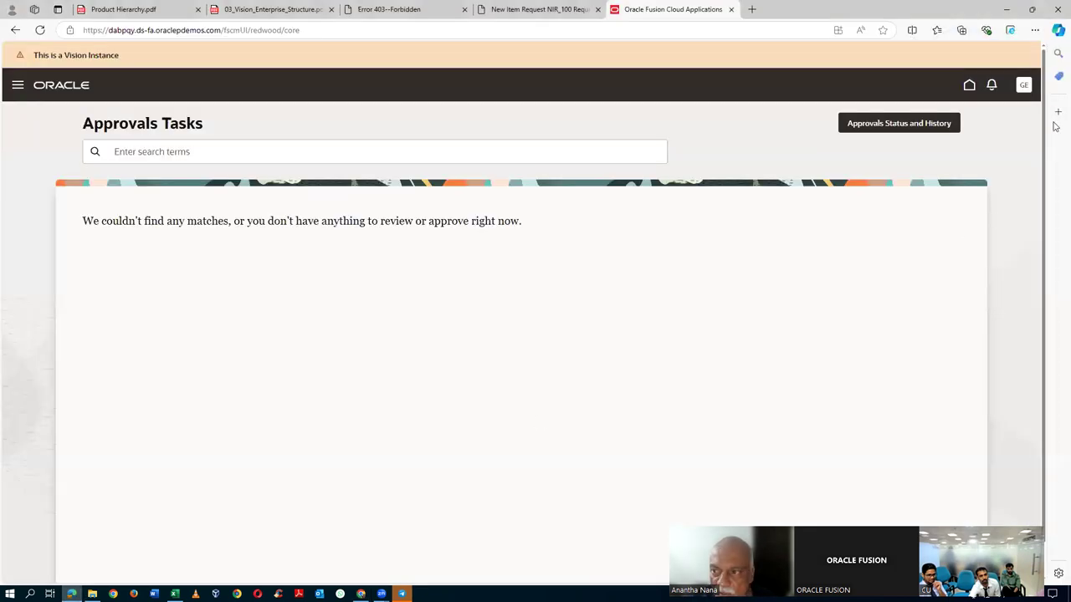
left_click(1023, 85)
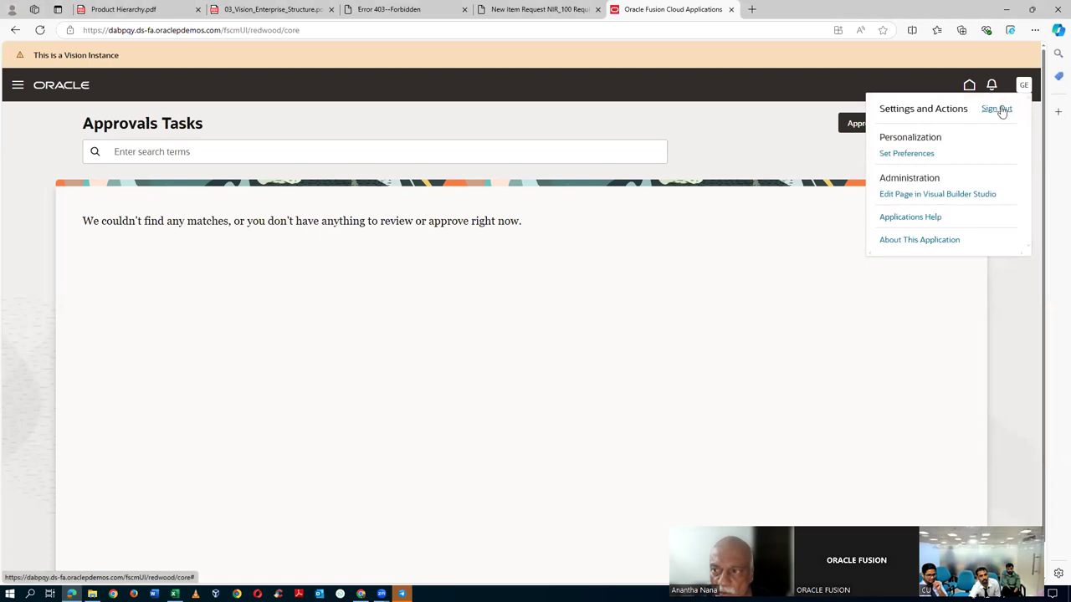
left_click(997, 109)
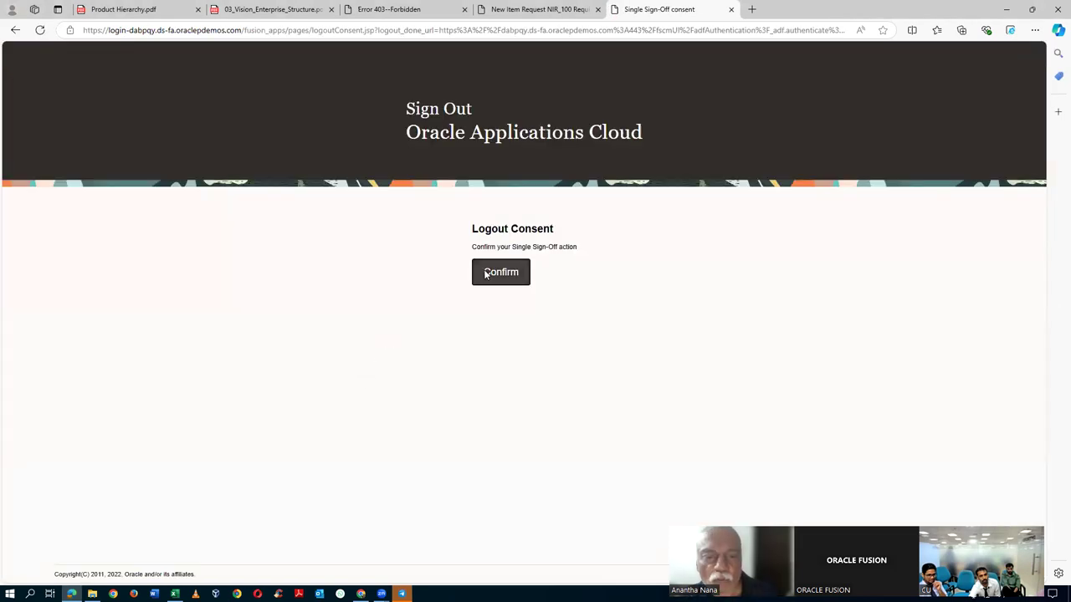
left_click(488, 272)
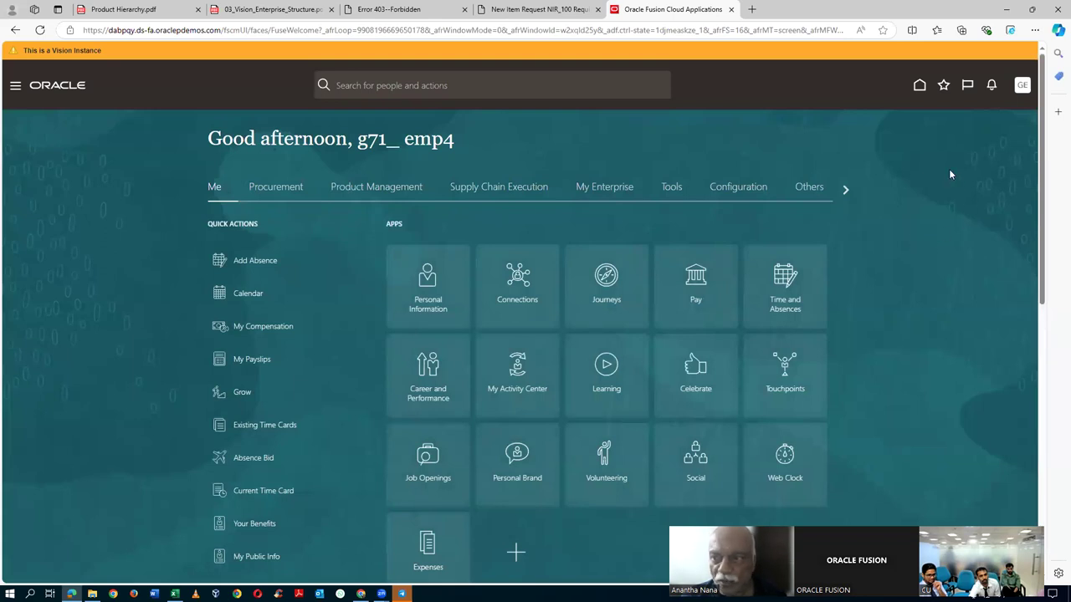
left_click(991, 85)
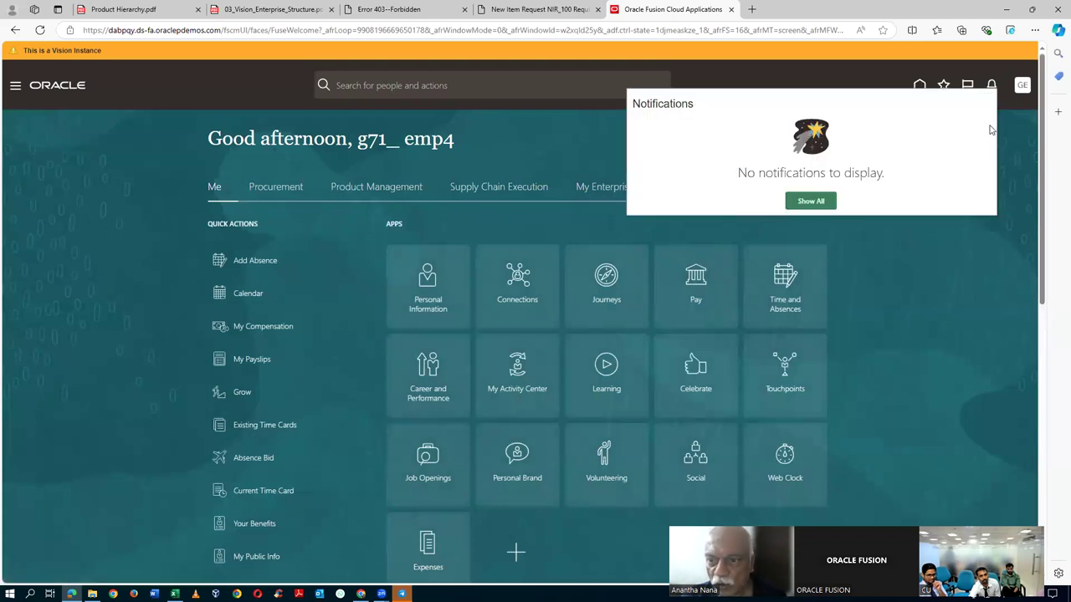
- Open the new user's Approvals tasks page via Navigator > Tools, then show all notifications
left_click(913, 242)
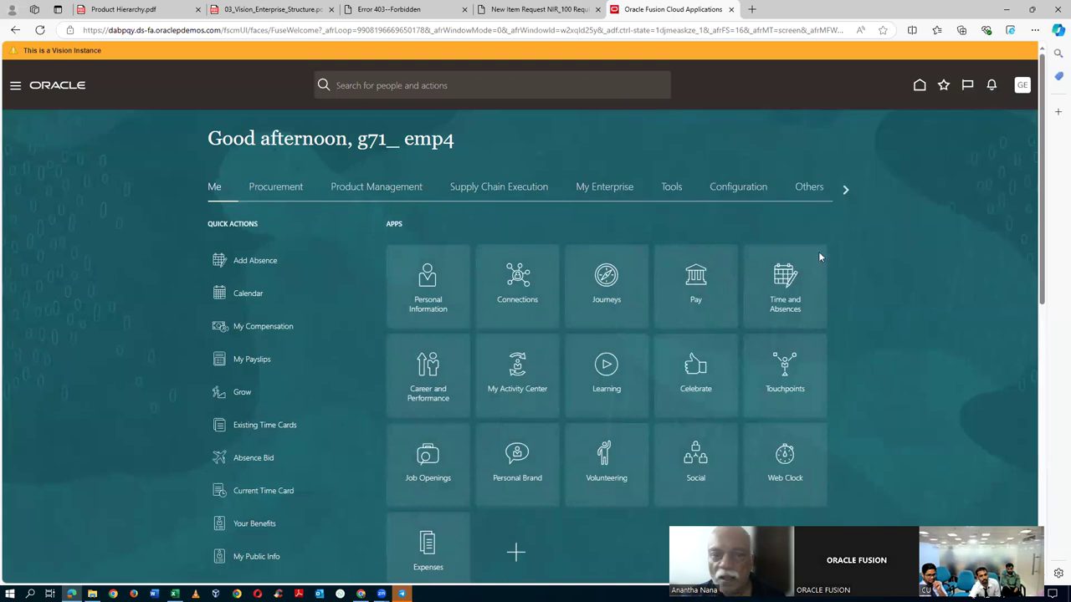
left_click(16, 85)
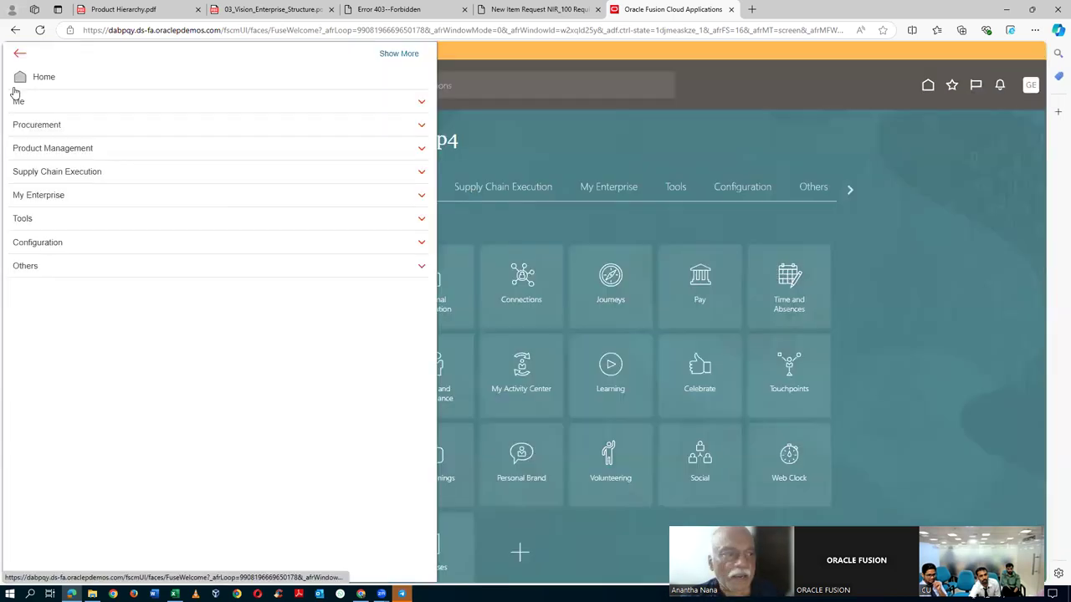
left_click(56, 220)
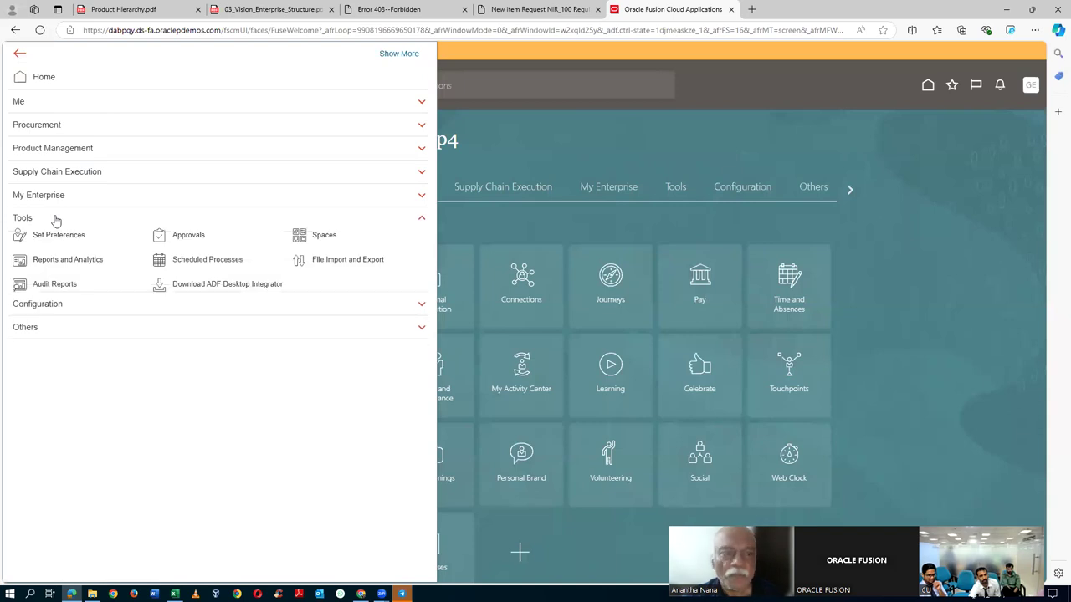
left_click(188, 239)
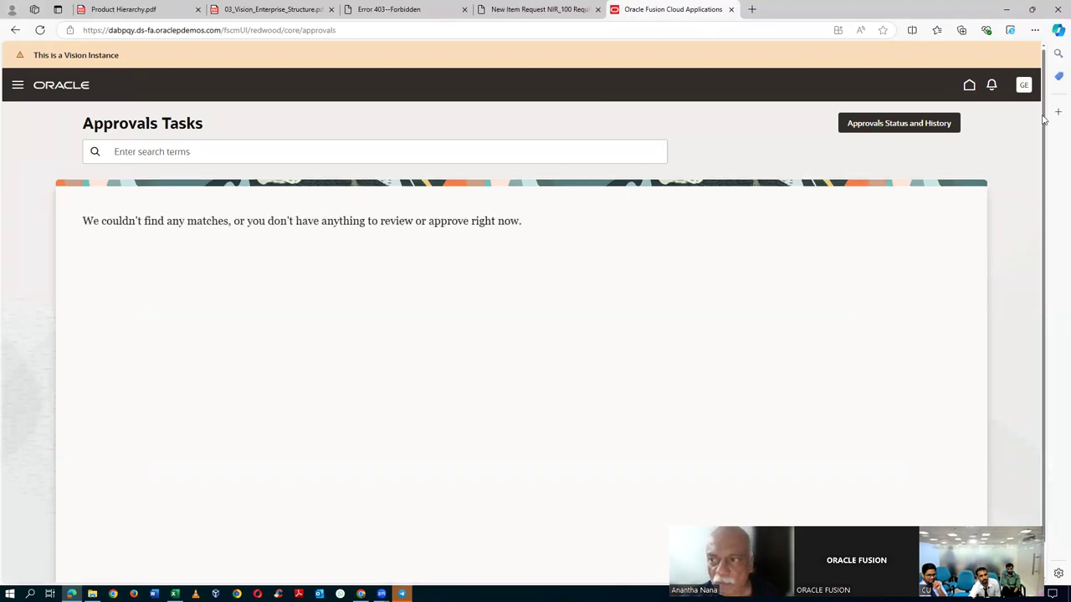
left_click(992, 87)
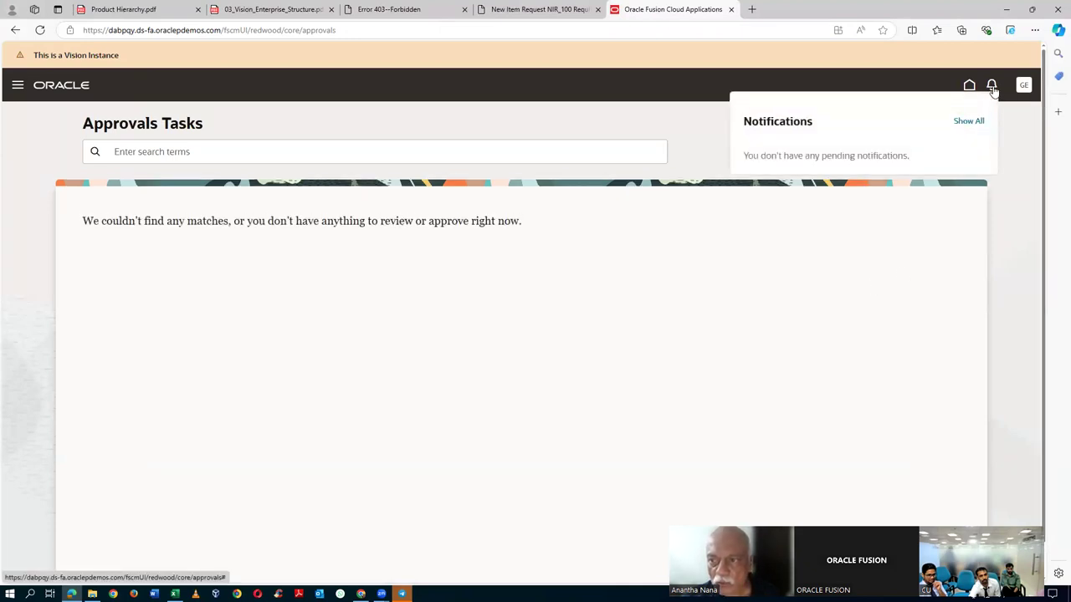
left_click(972, 126)
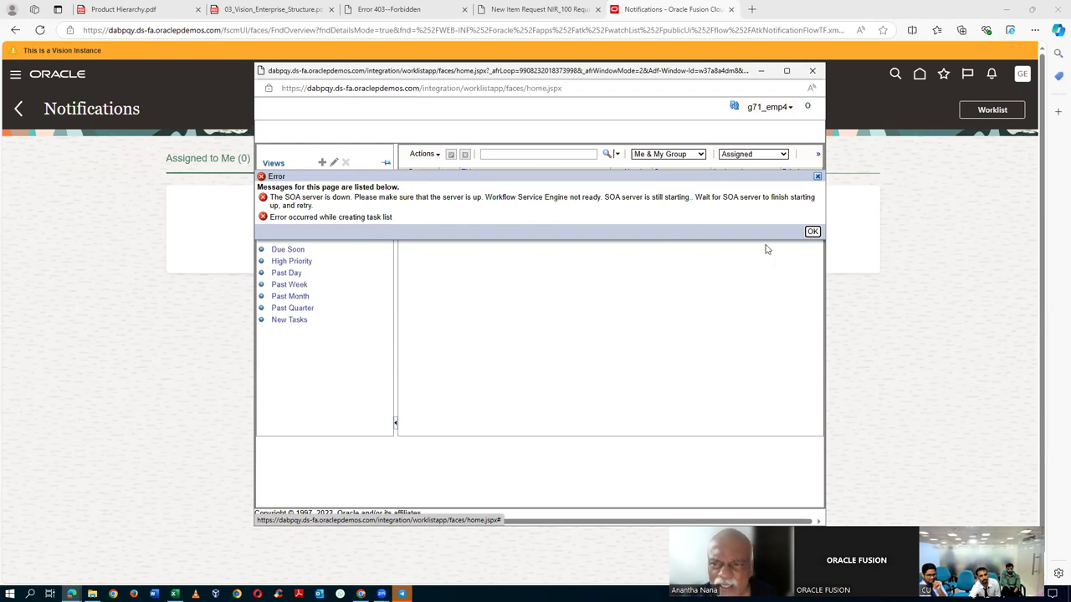
- Try the worklist's New Tasks and My Tasks lists, dismissing the internal and task-service-not-ready errors
left_click(775, 109)
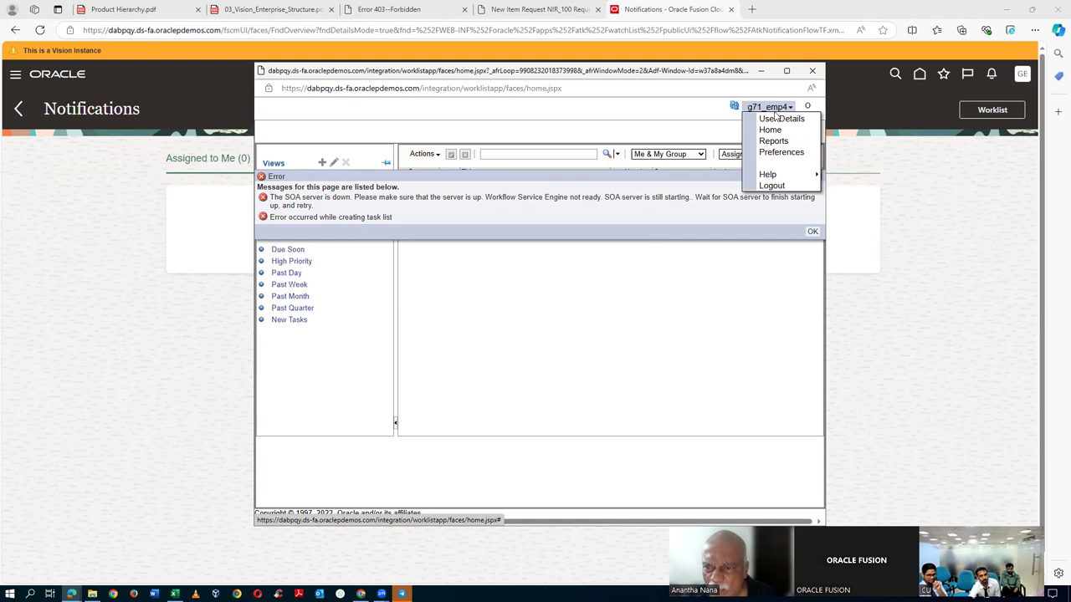
left_click(705, 289)
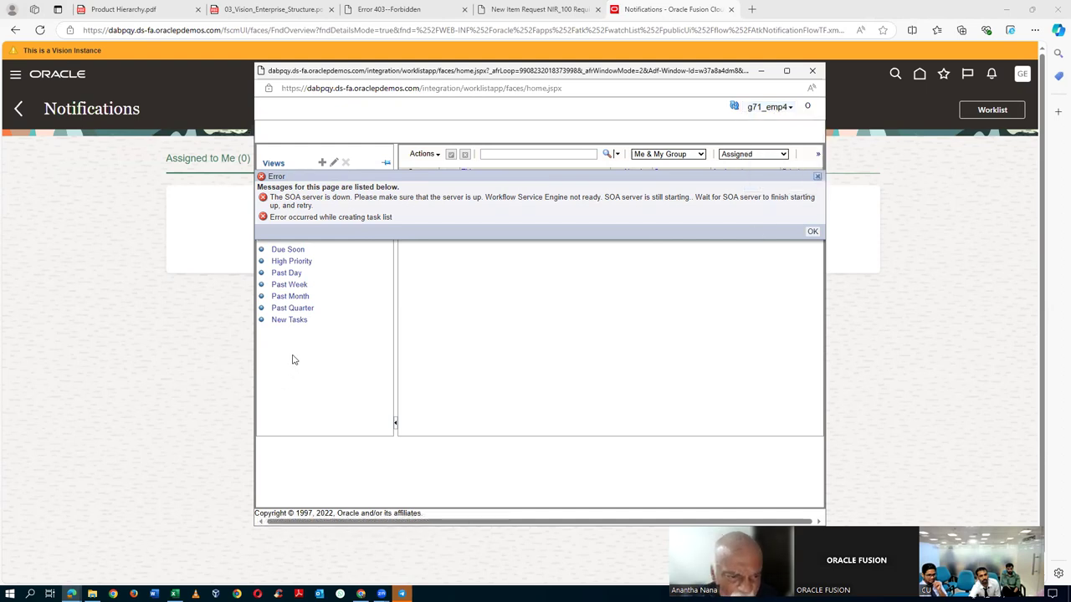
left_click(293, 322)
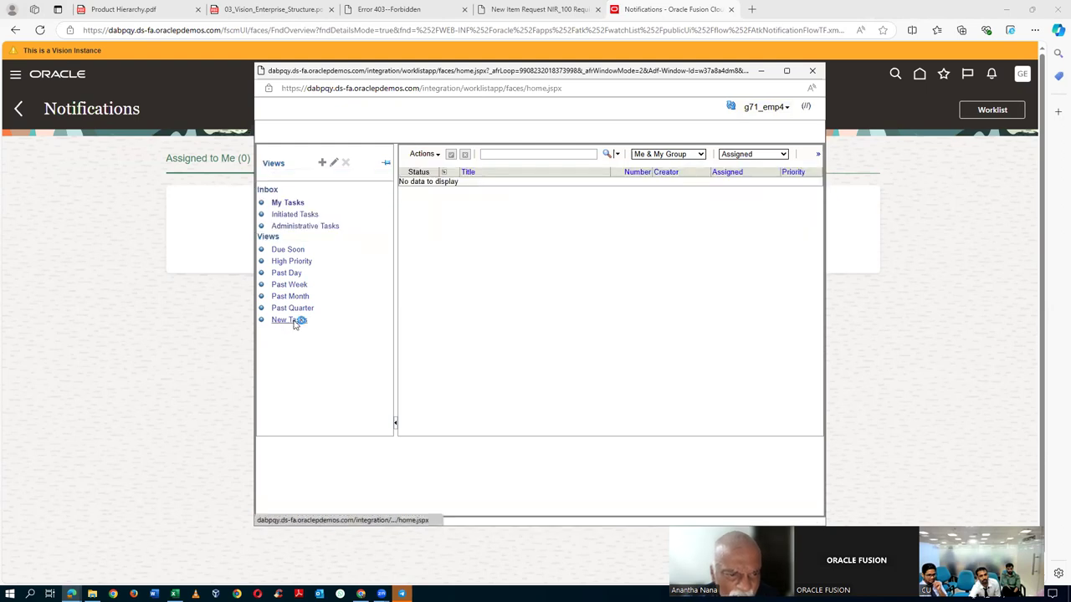
left_click(293, 202)
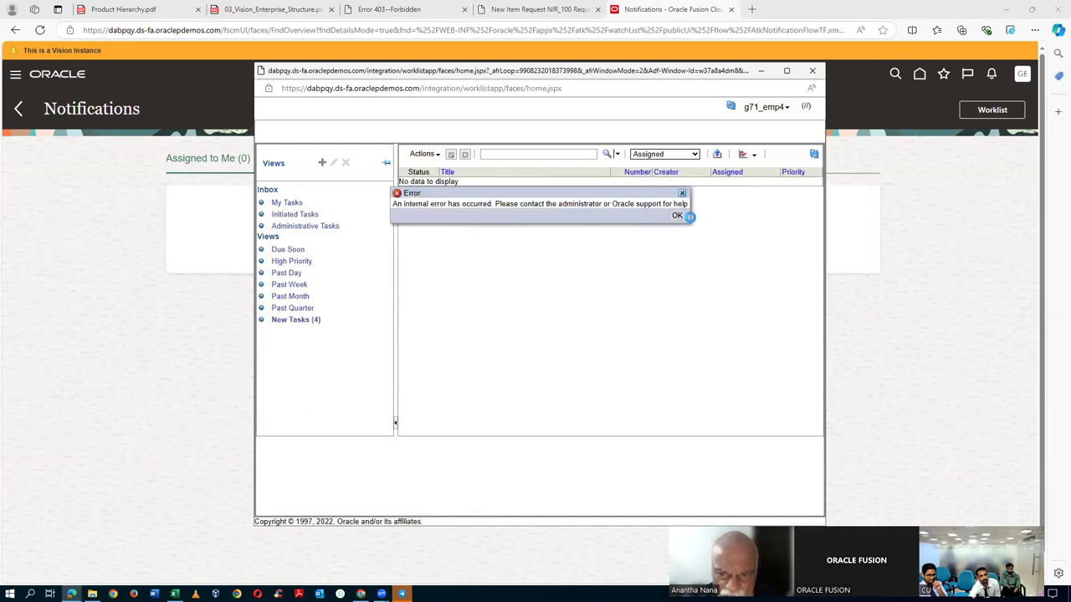
left_click(677, 215)
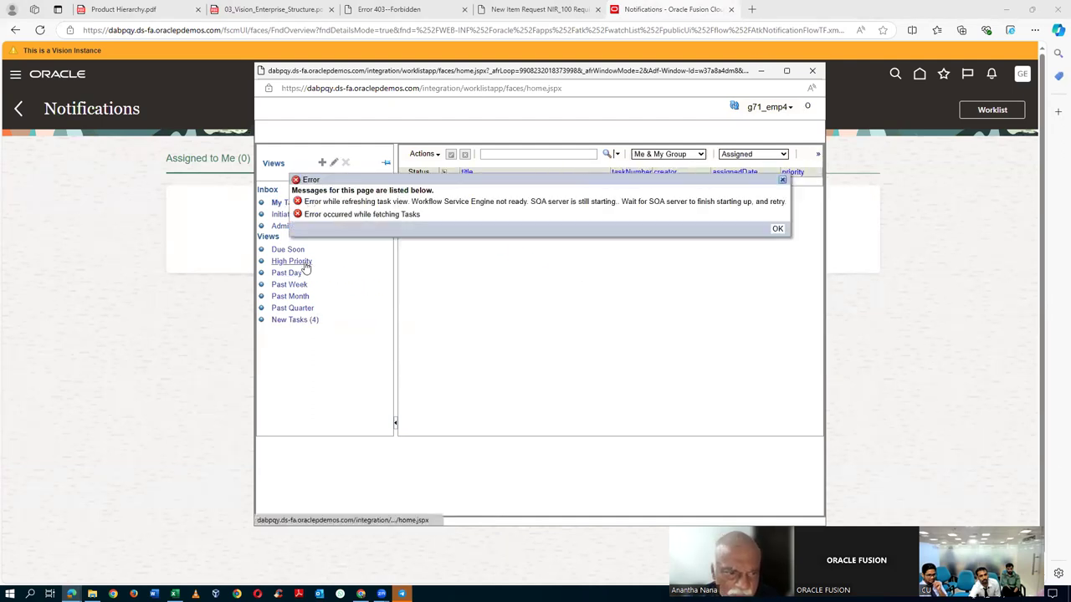
left_click(776, 229)
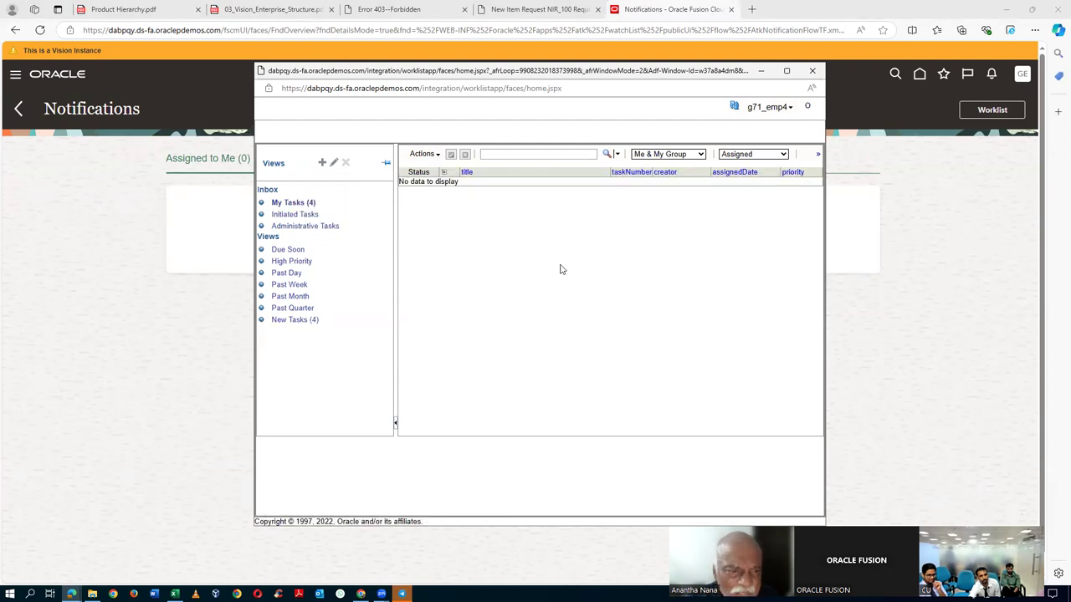
- Try Administrative Tasks and Initiated Tasks, then close the Worklist window and check notifications
left_click(291, 226)
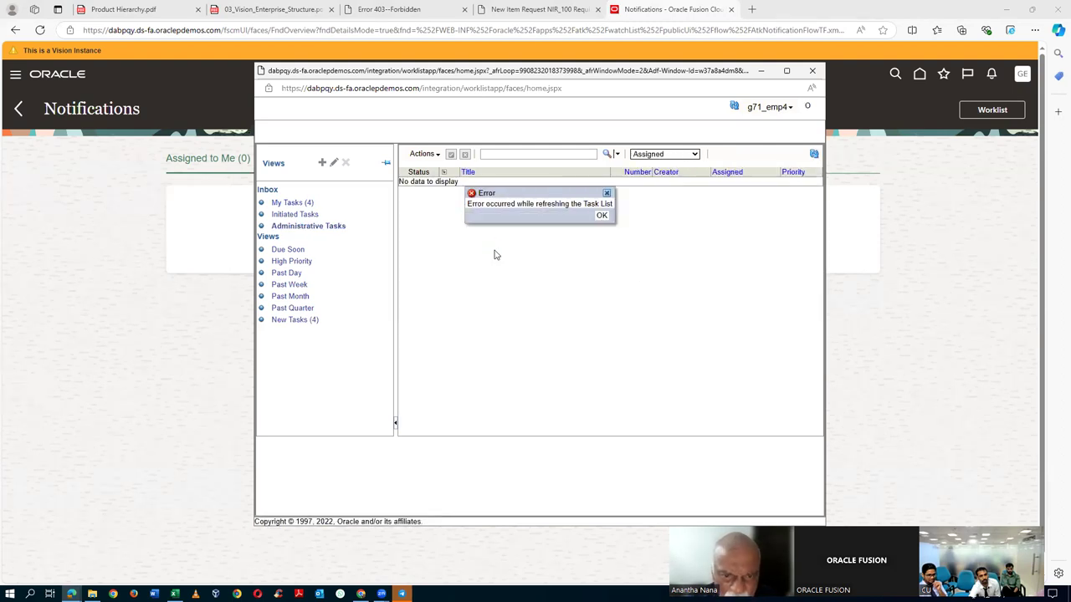
left_click(602, 215)
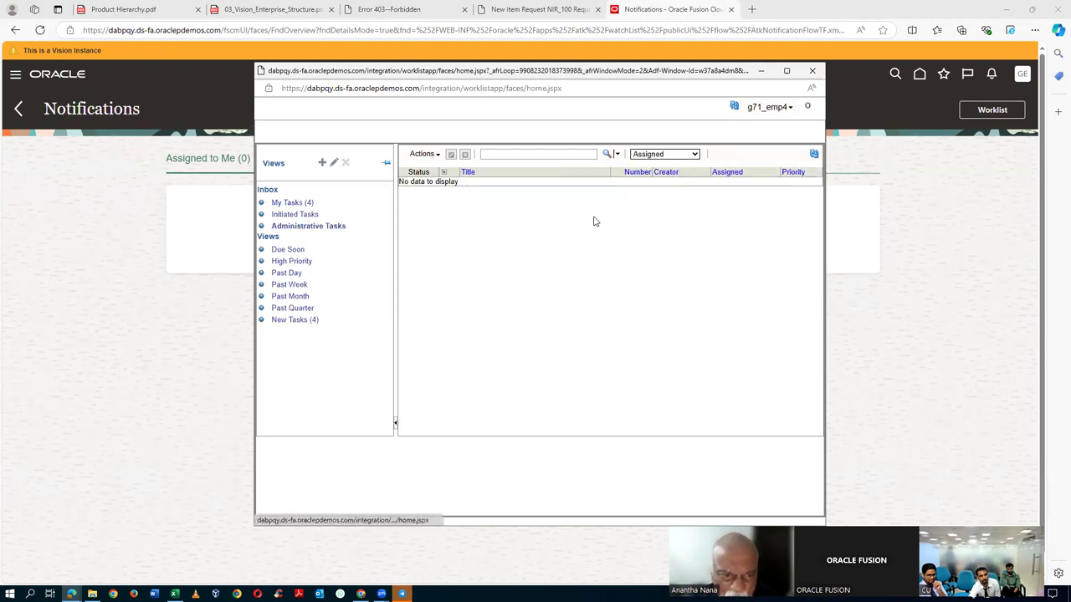
left_click(295, 215)
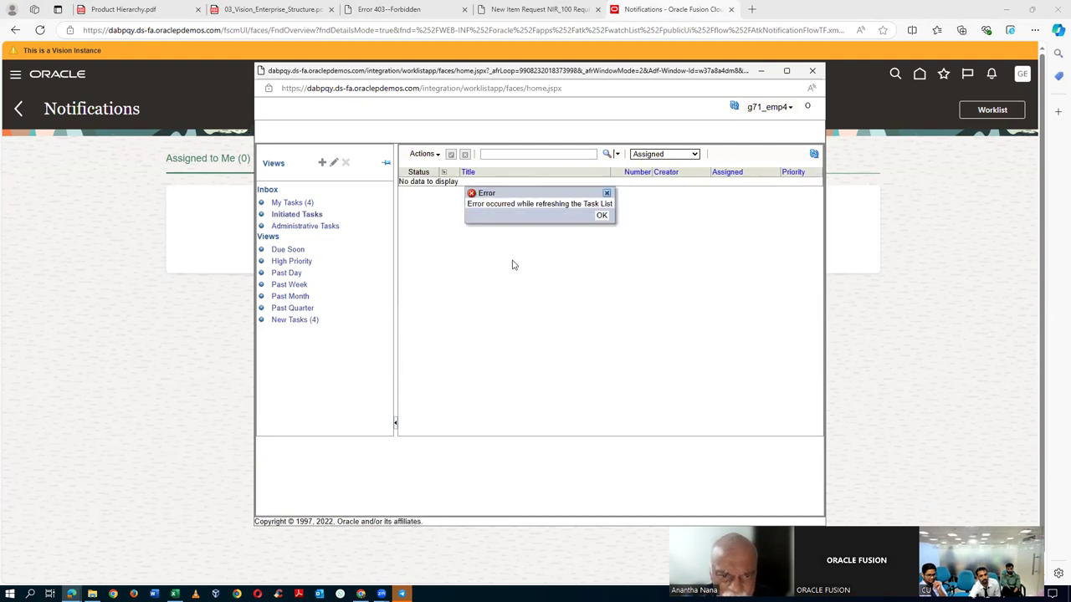
left_click(811, 71)
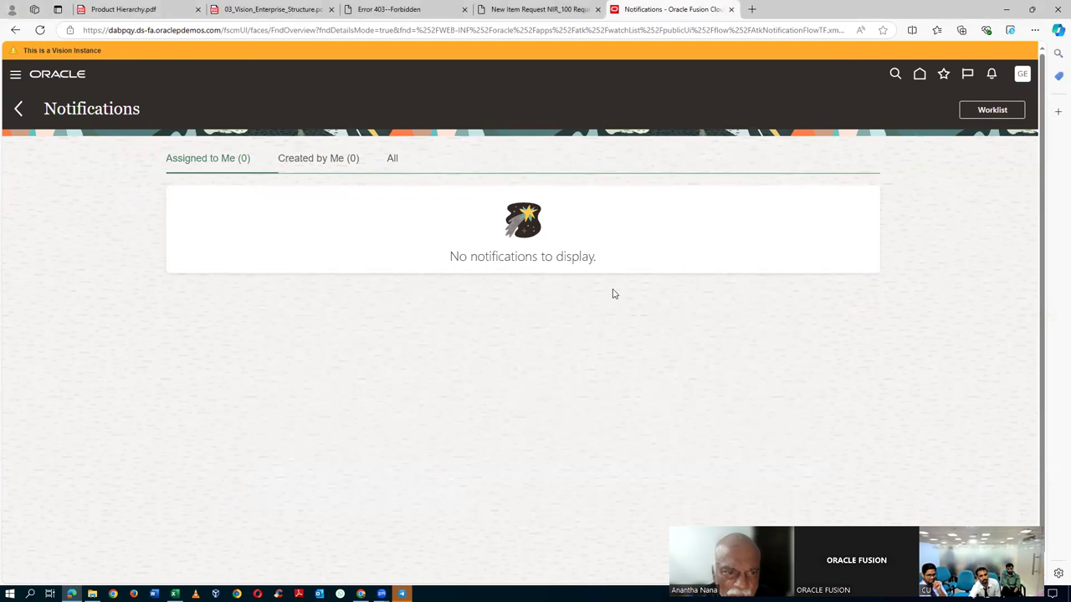
left_click(989, 75)
- Recheck notifications, still showing none, and switch to the Chrome window with NIR_110
left_click(805, 191)
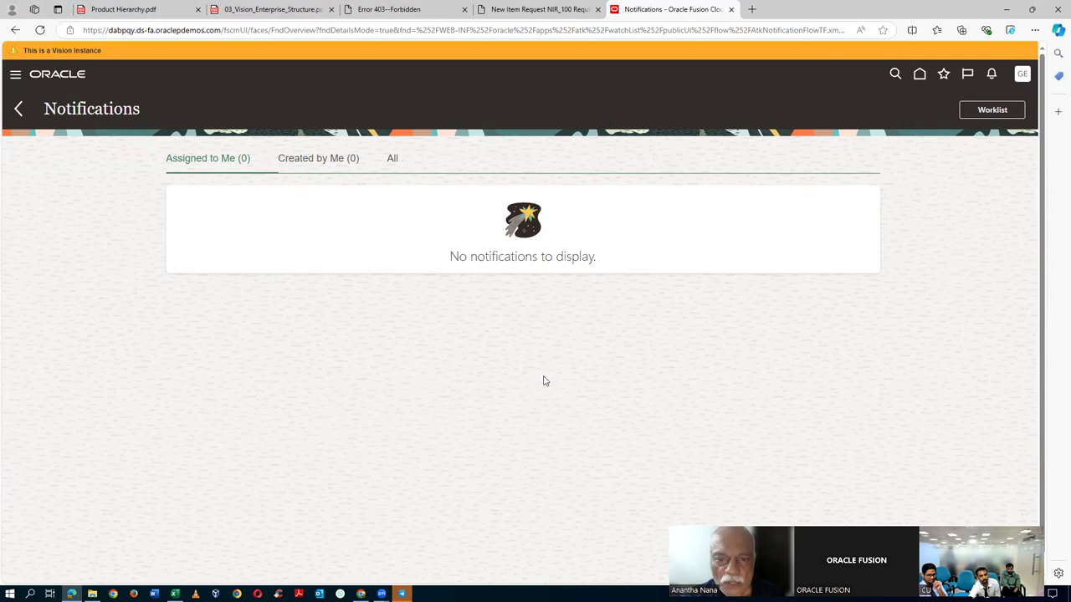
key("alt+Tab")
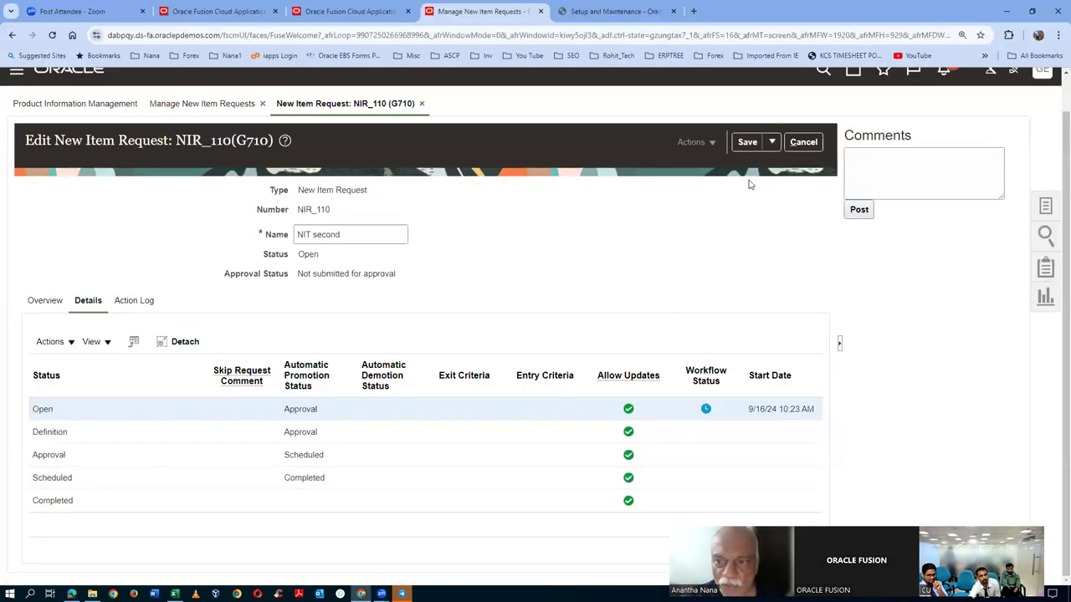
- Save and close NIR_110 and return to the home page
left_click(771, 141)
left_click(757, 164)
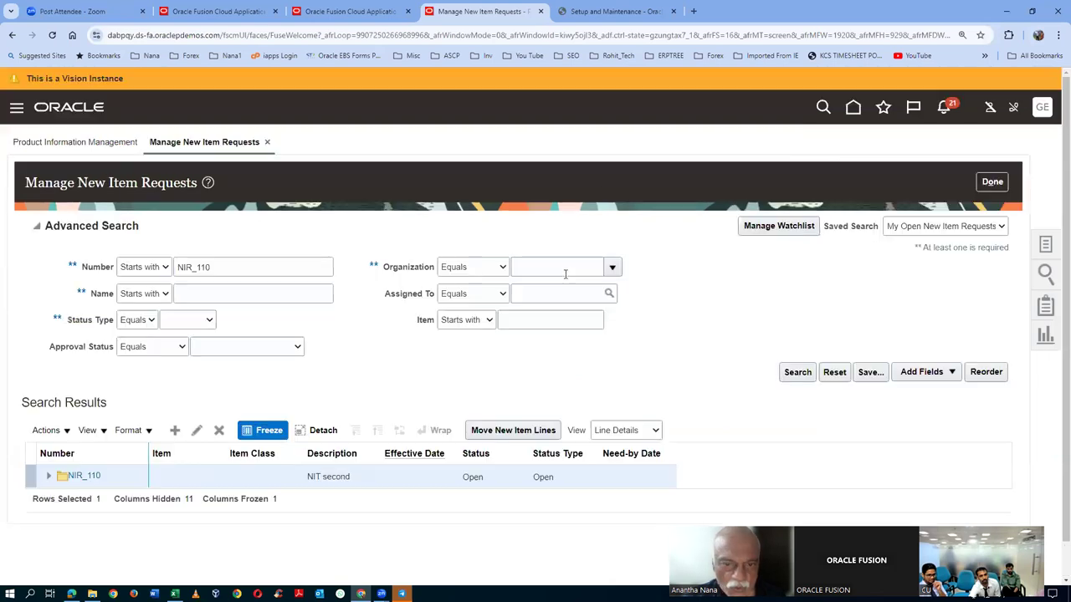
left_click(853, 107)
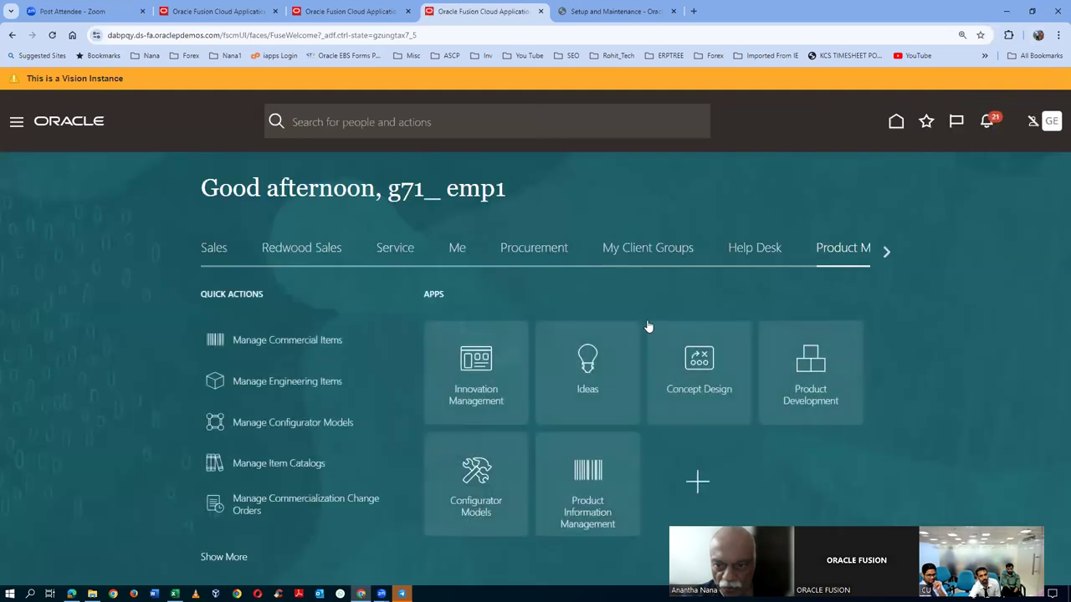
- Create a new item in organization G710 with item class g71_i5_laptop and description 'test 3'
left_click(576, 508)
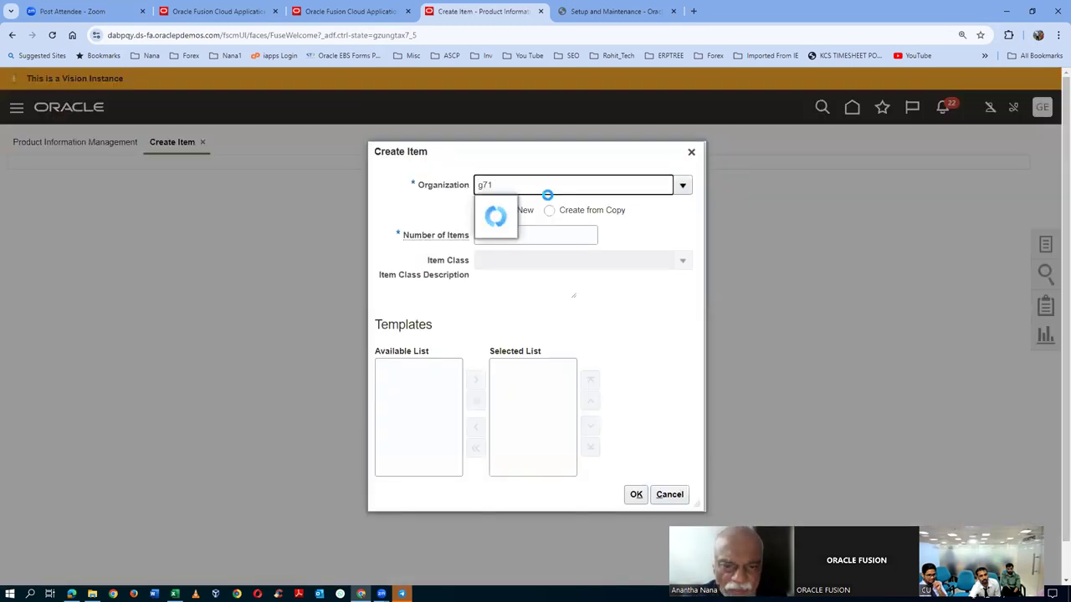
left_click(508, 208)
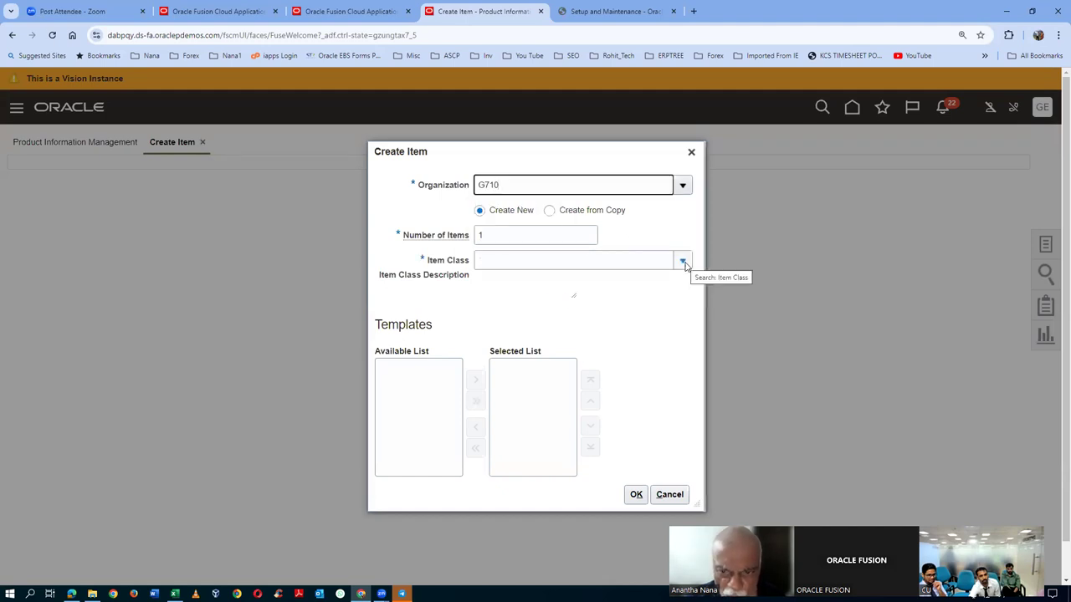
left_click(684, 264)
left_click(676, 365)
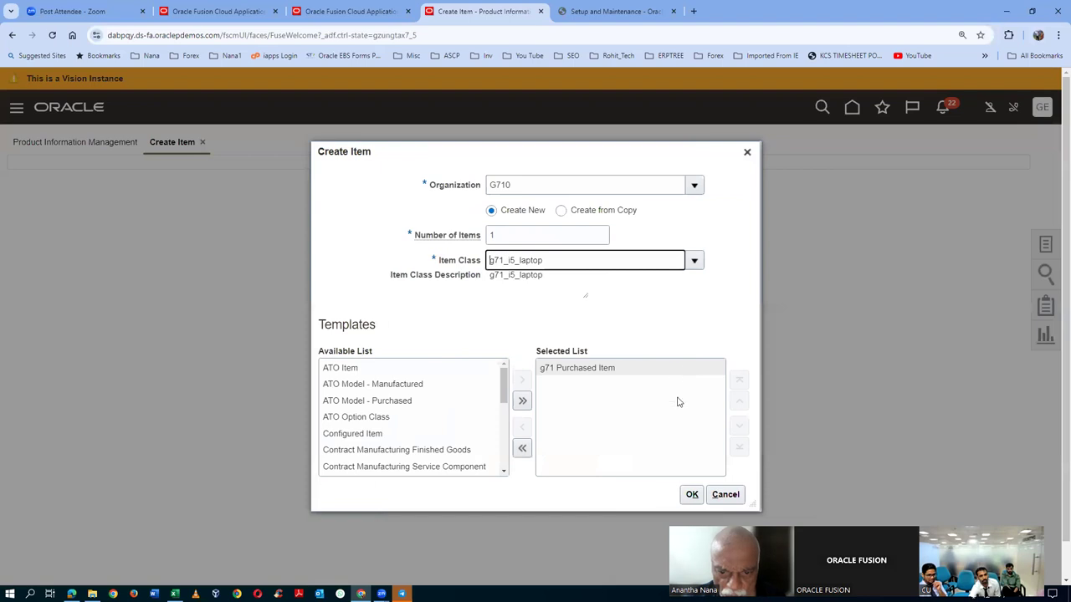
left_click(692, 495)
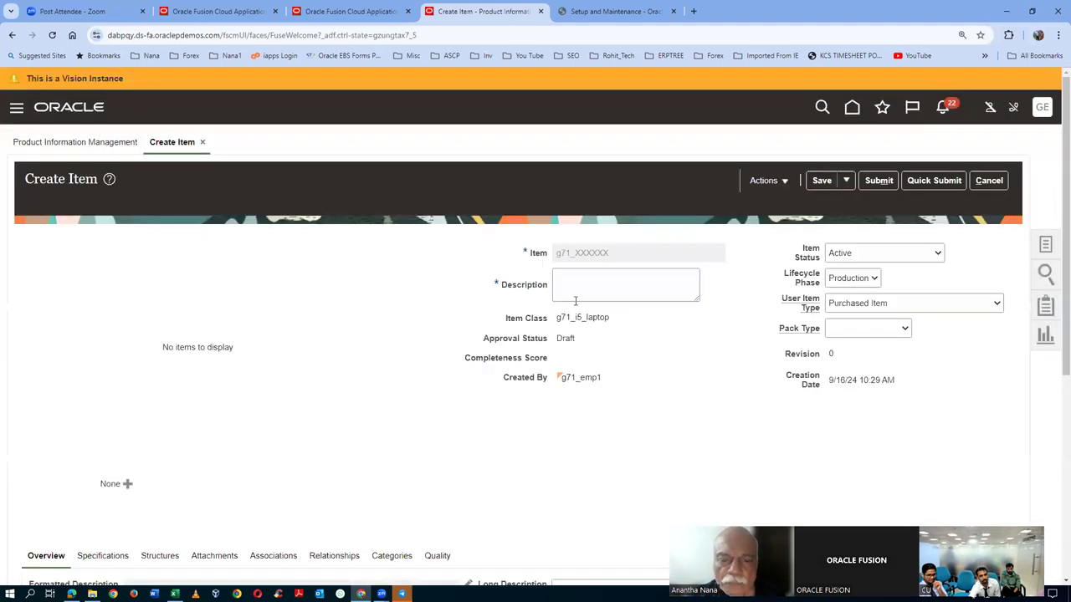
left_click(568, 283)
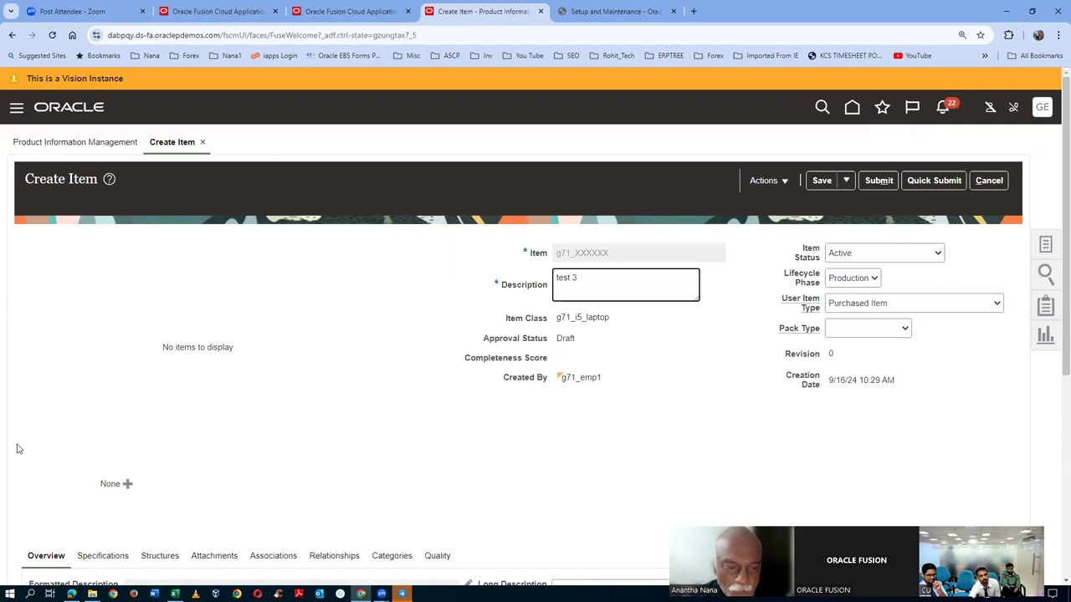
- Submit the test 3 item into new item request NIR_120 named 'NIR third' using Save and Edit
scroll(25, 465, "down", 2)
scroll(603, 281, "up", 1)
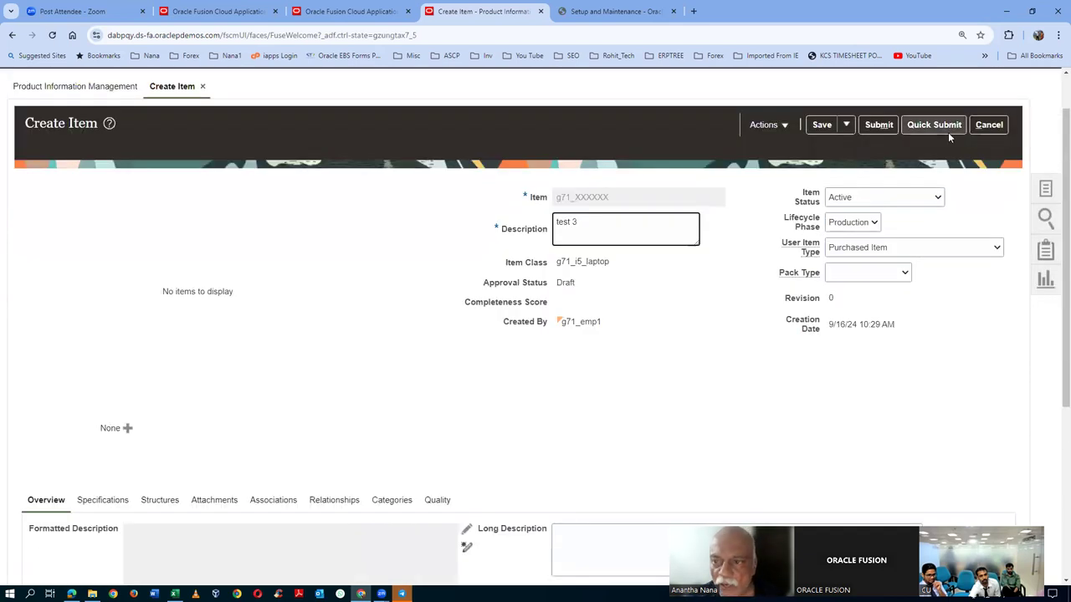
left_click(878, 125)
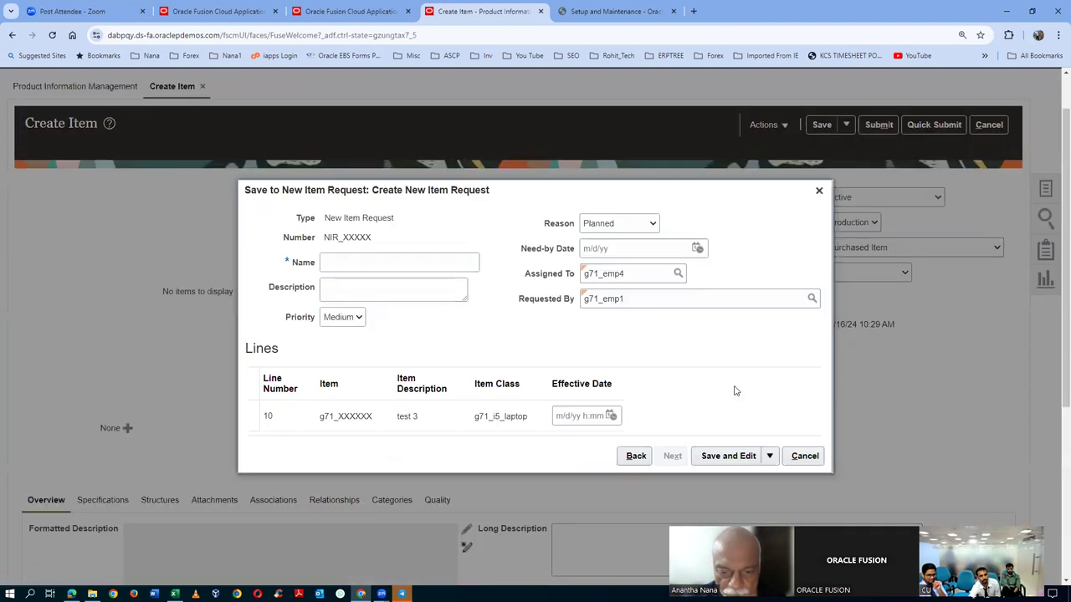
left_click(730, 455)
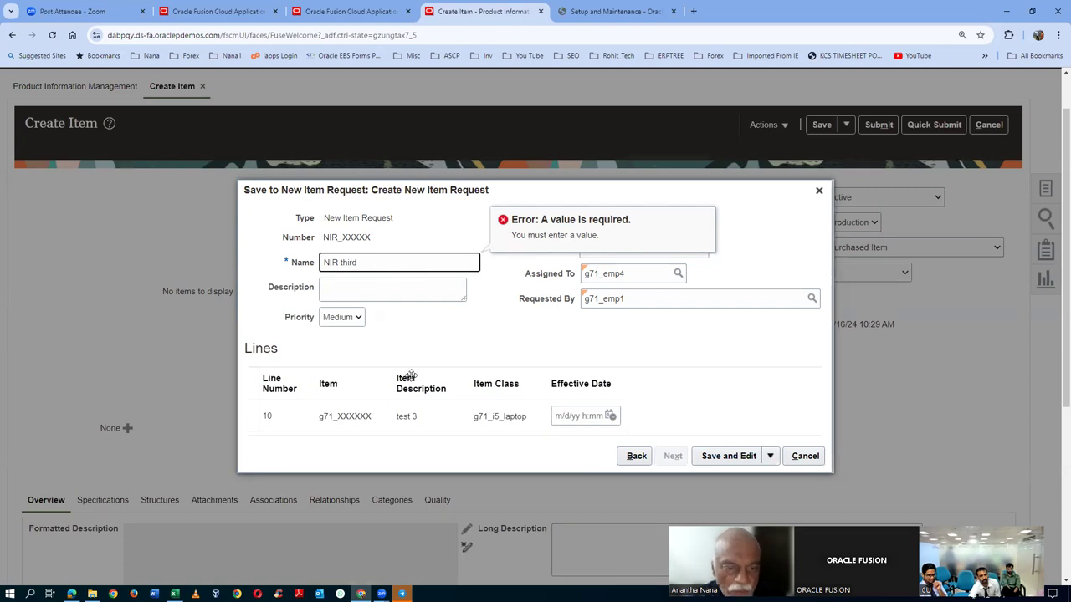
left_click(724, 456)
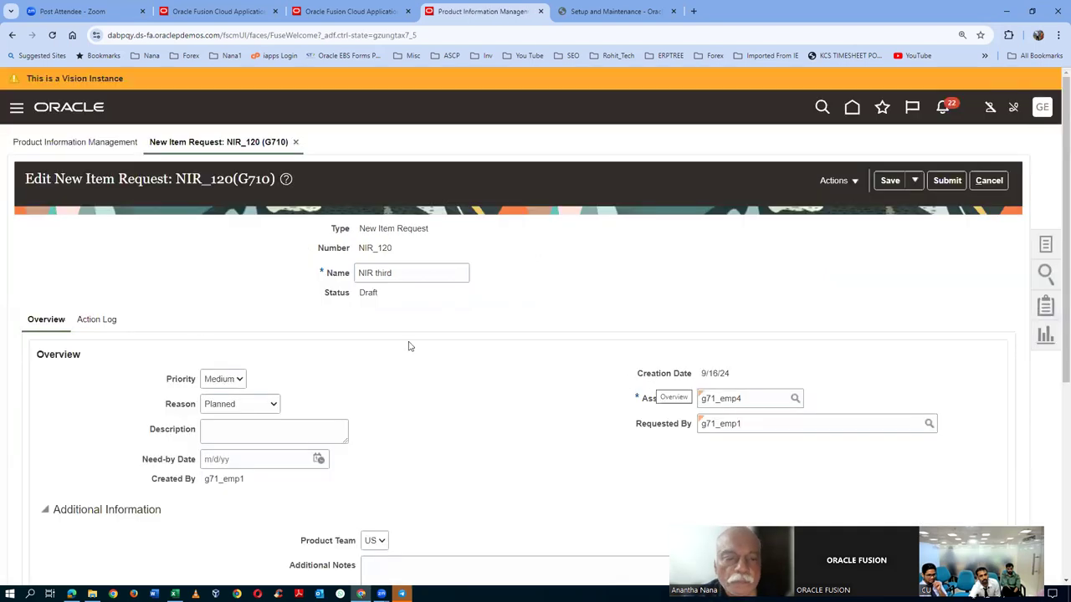
scroll(285, 394, "down", 2)
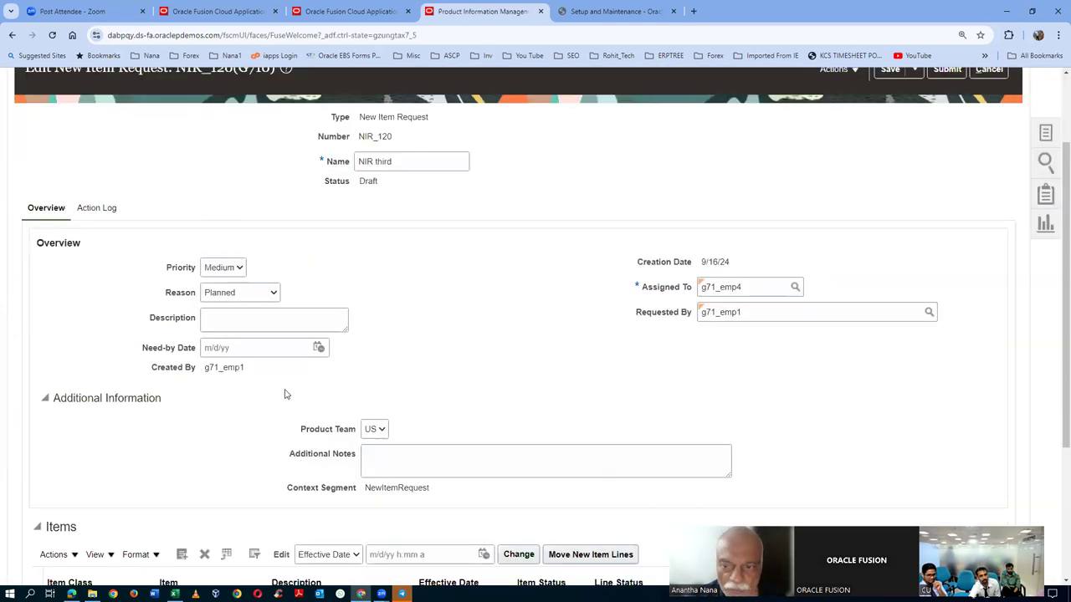
scroll(284, 394, "up", 2)
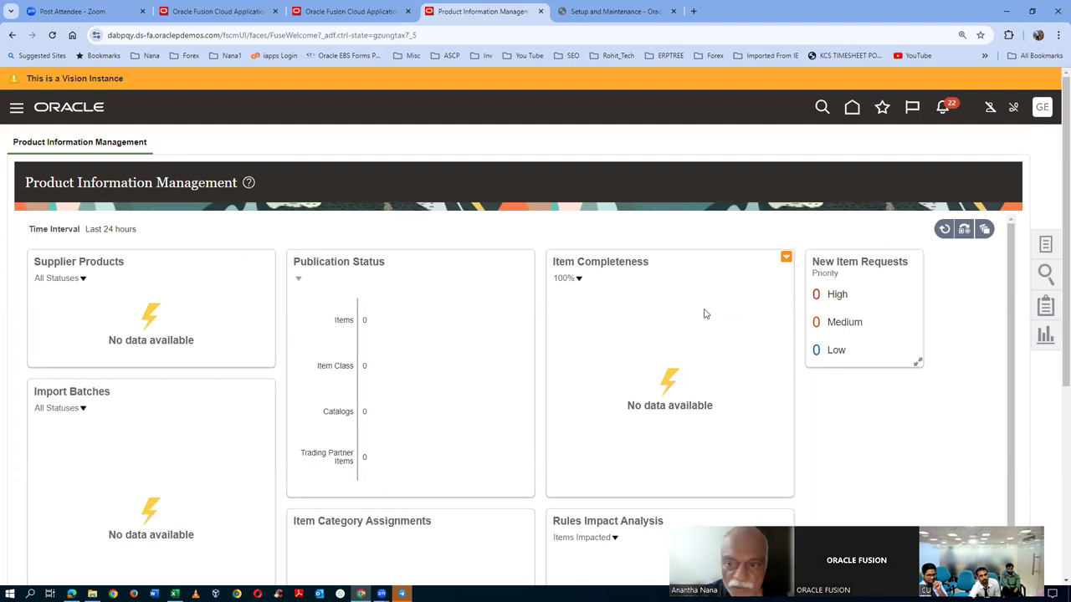
- In the other browser window, sign out, sign back in, and check notifications for the approval task
key("alt+Tab")
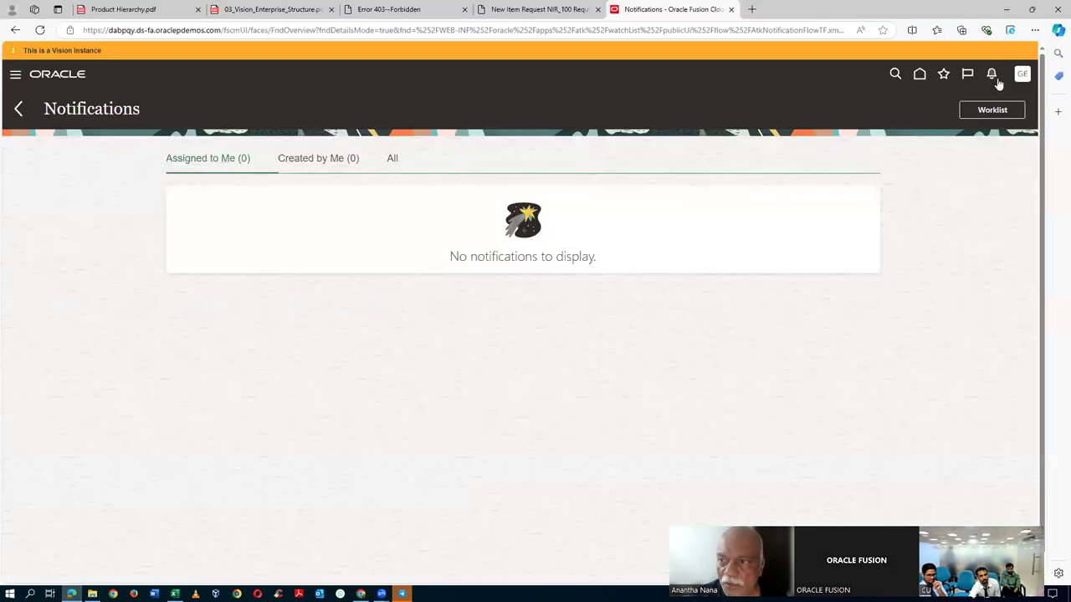
left_click(1022, 76)
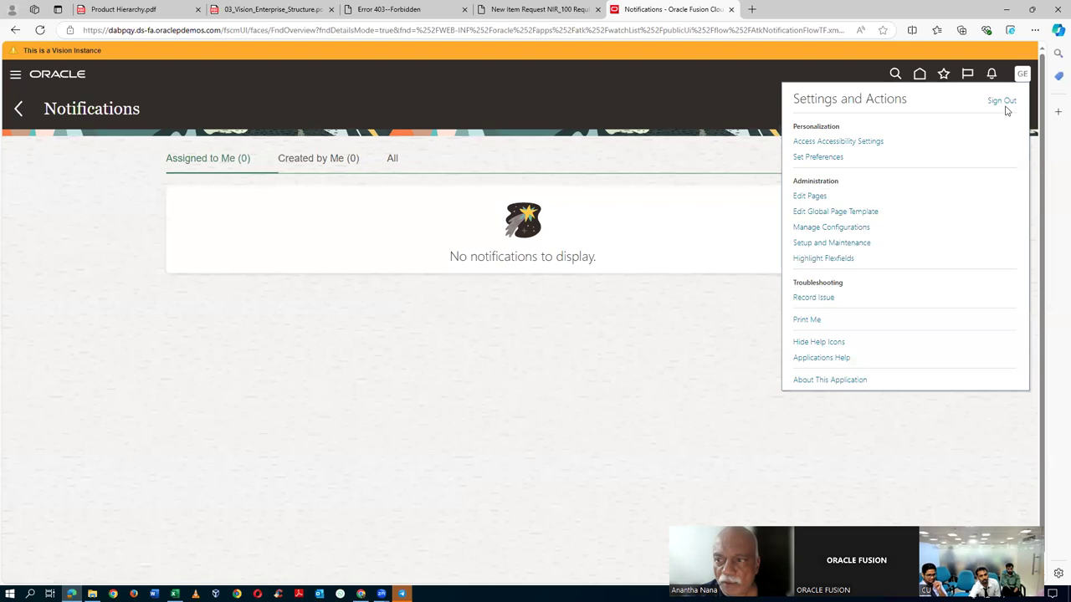
left_click(1002, 102)
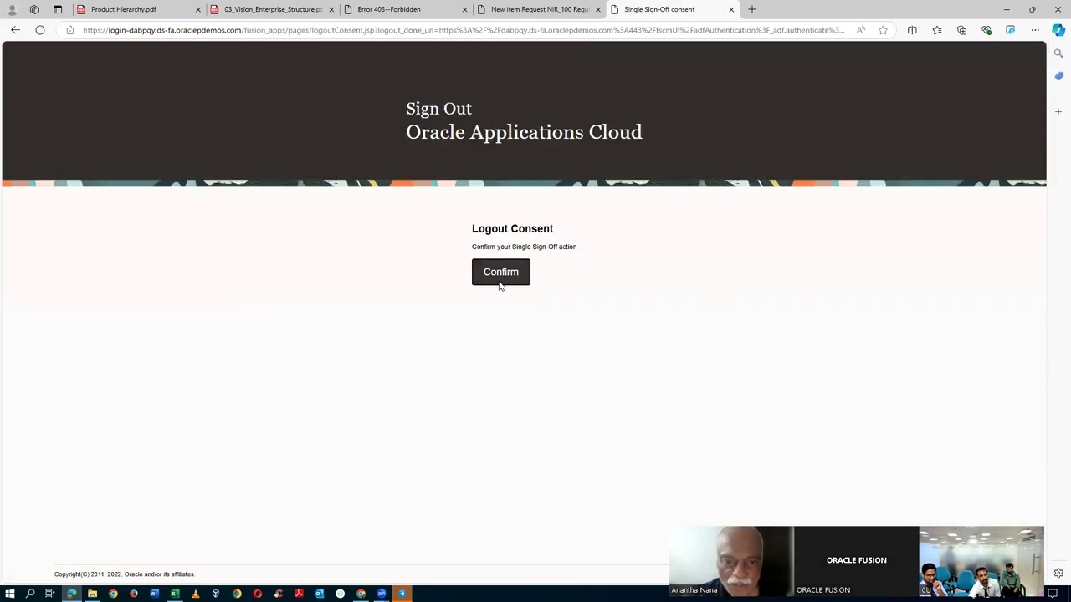
left_click(498, 276)
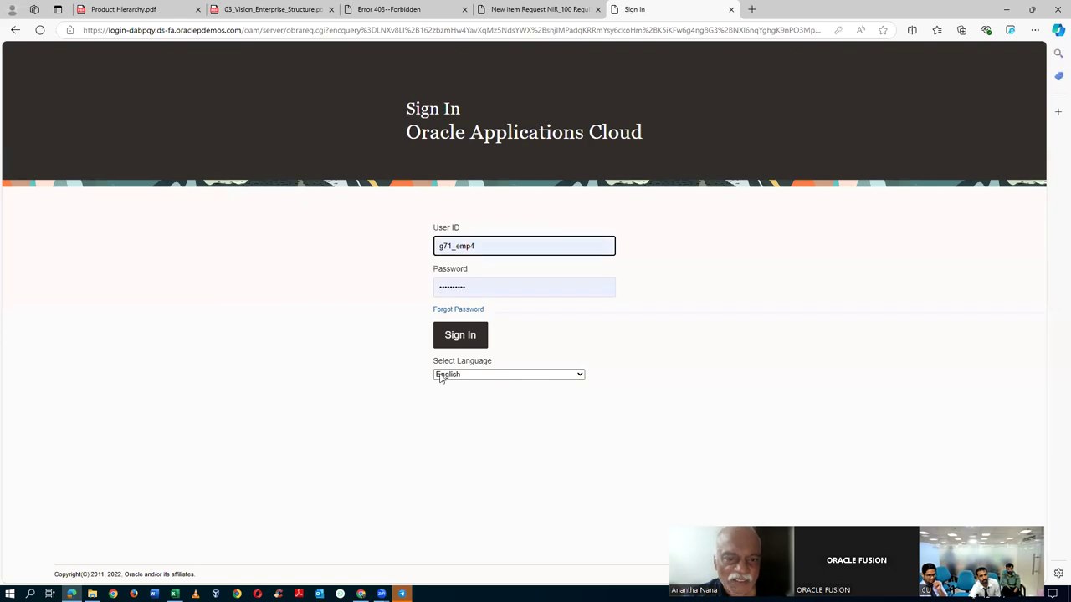
left_click(467, 336)
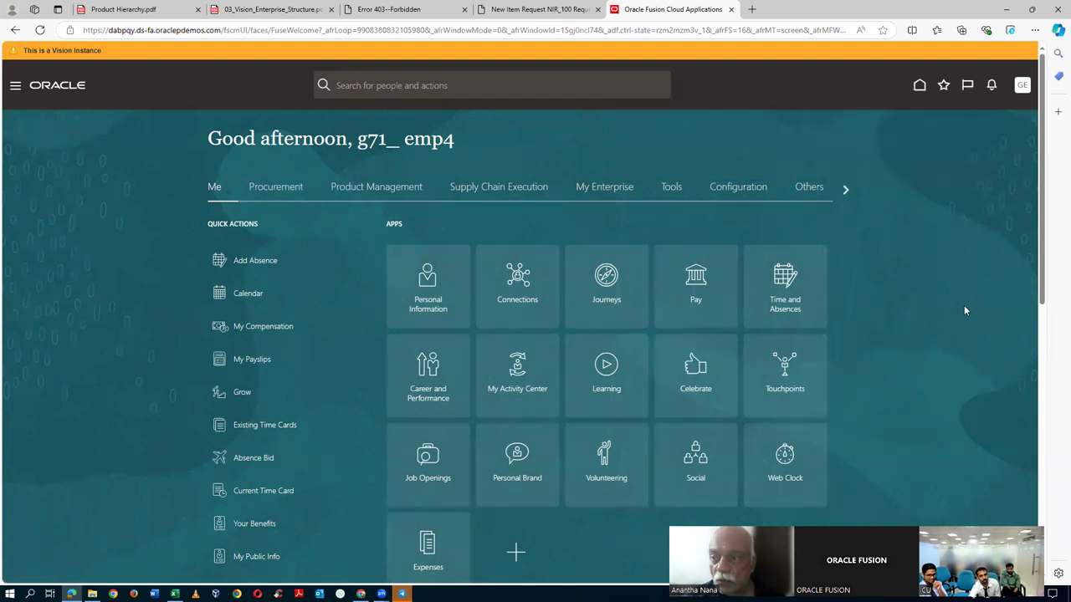
left_click(992, 87)
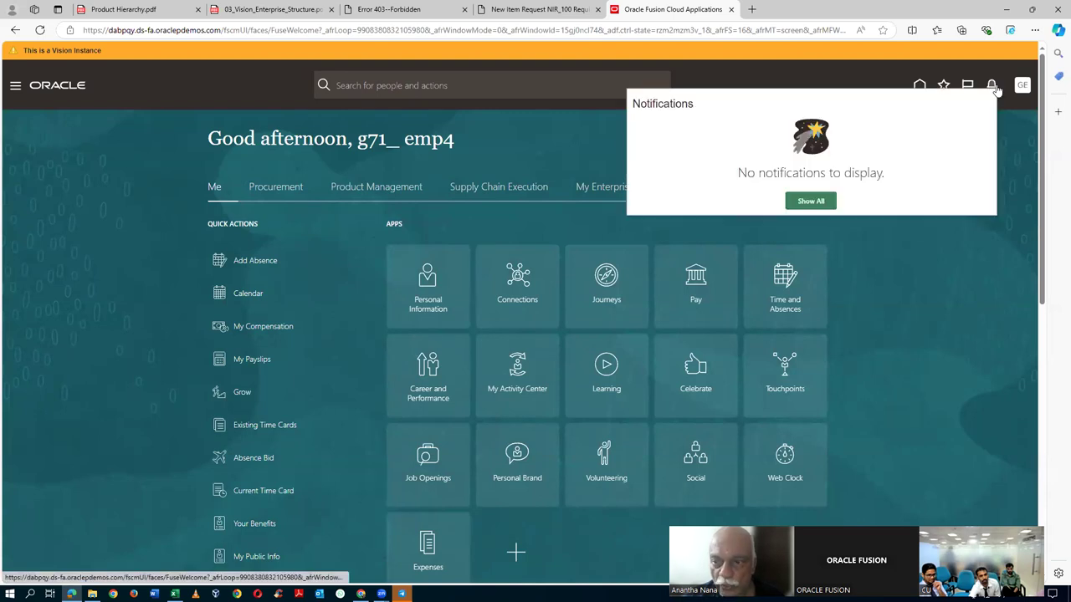
left_click(960, 298)
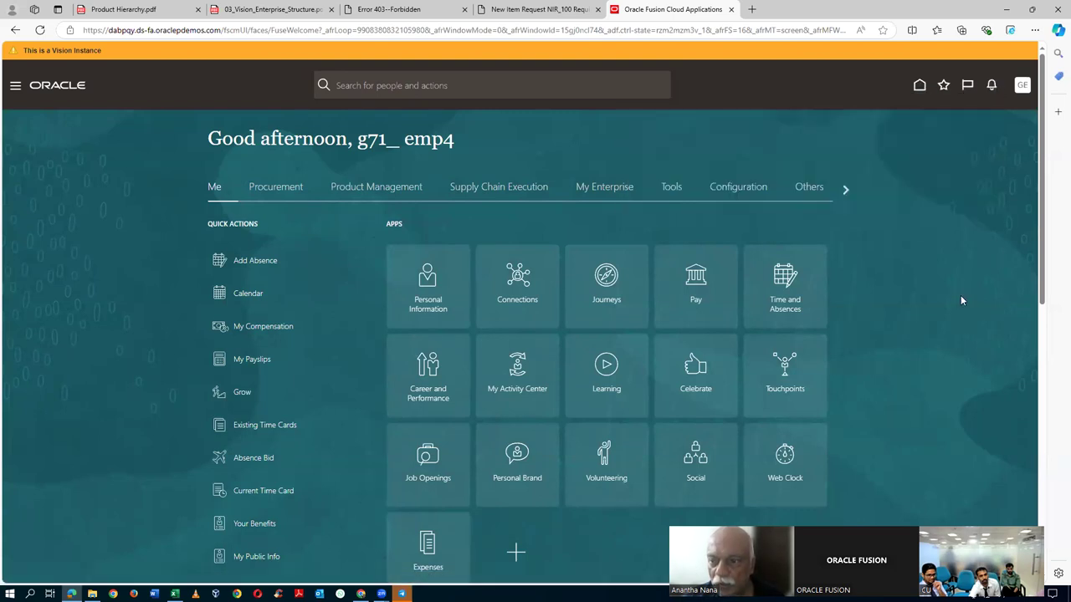
- Sign out and in again as a different employee and confirm no notifications are pending
left_click(1021, 87)
left_click(1003, 113)
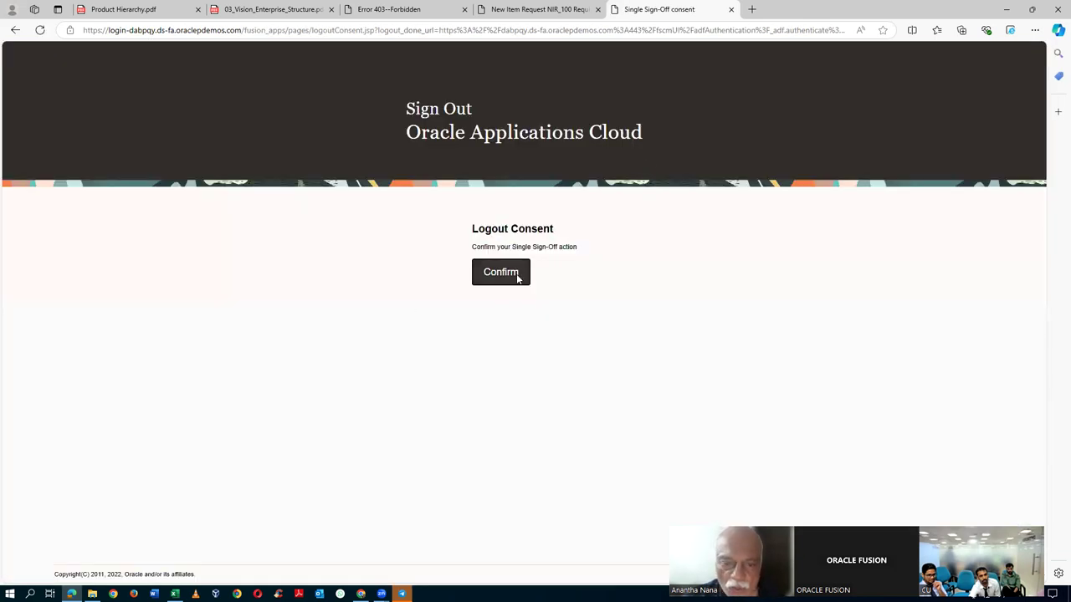
left_click(518, 276)
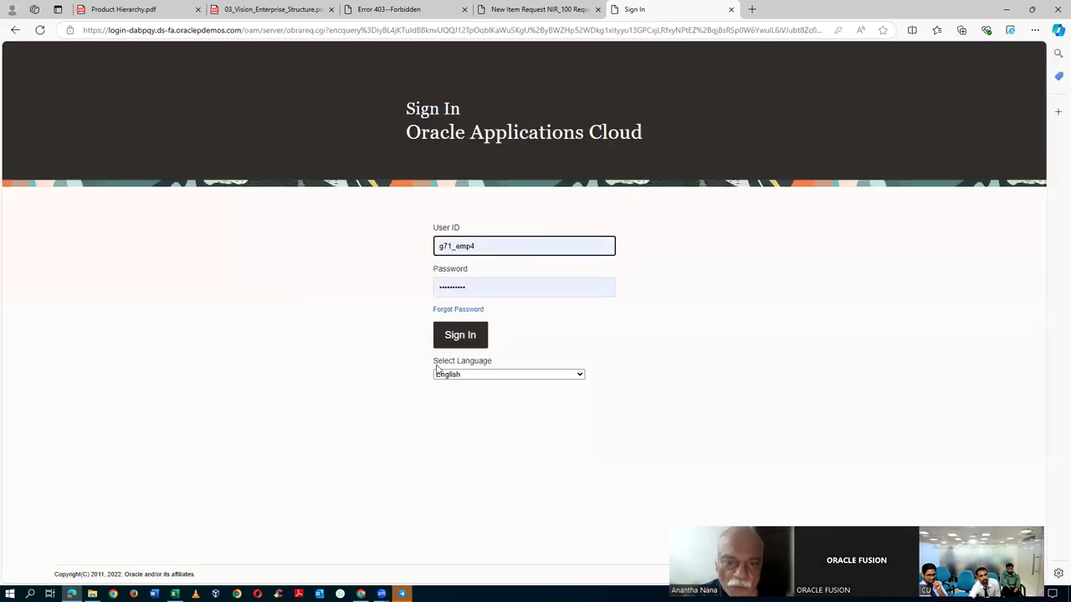
left_click(460, 334)
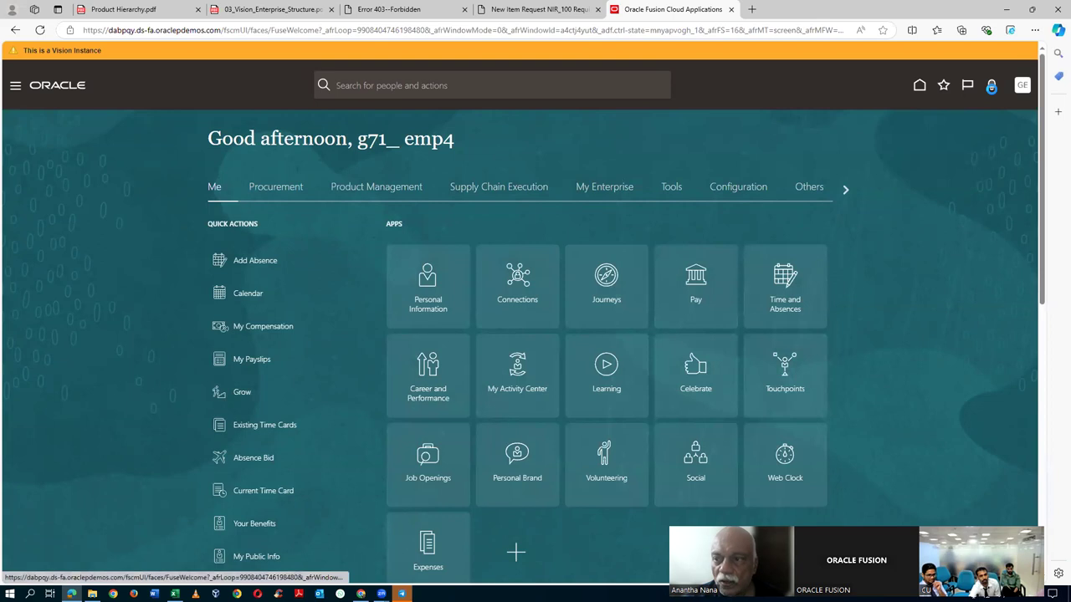
left_click(991, 86)
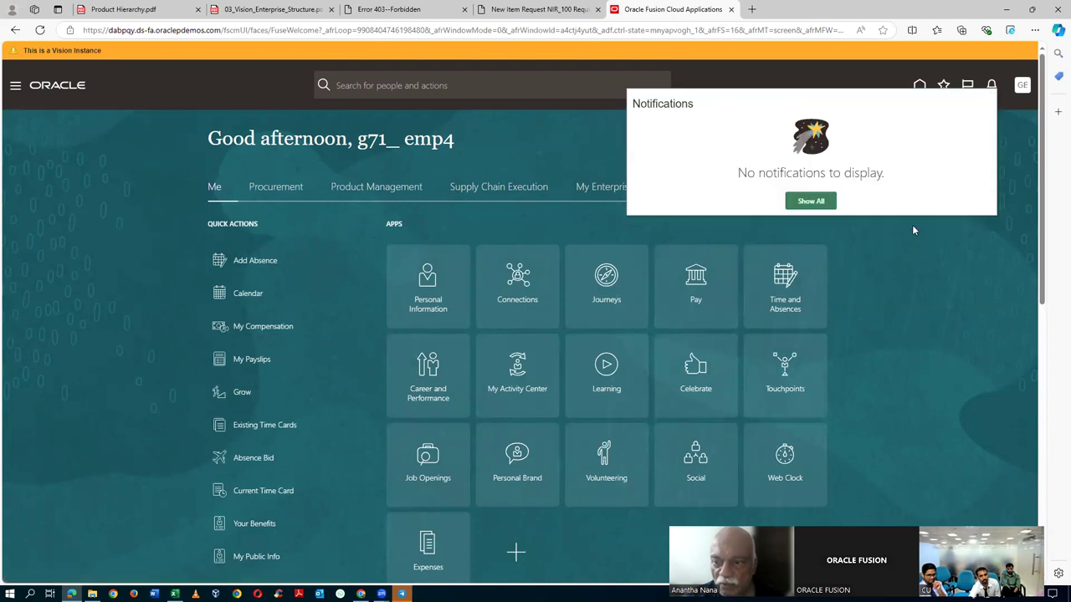
left_click(884, 253)
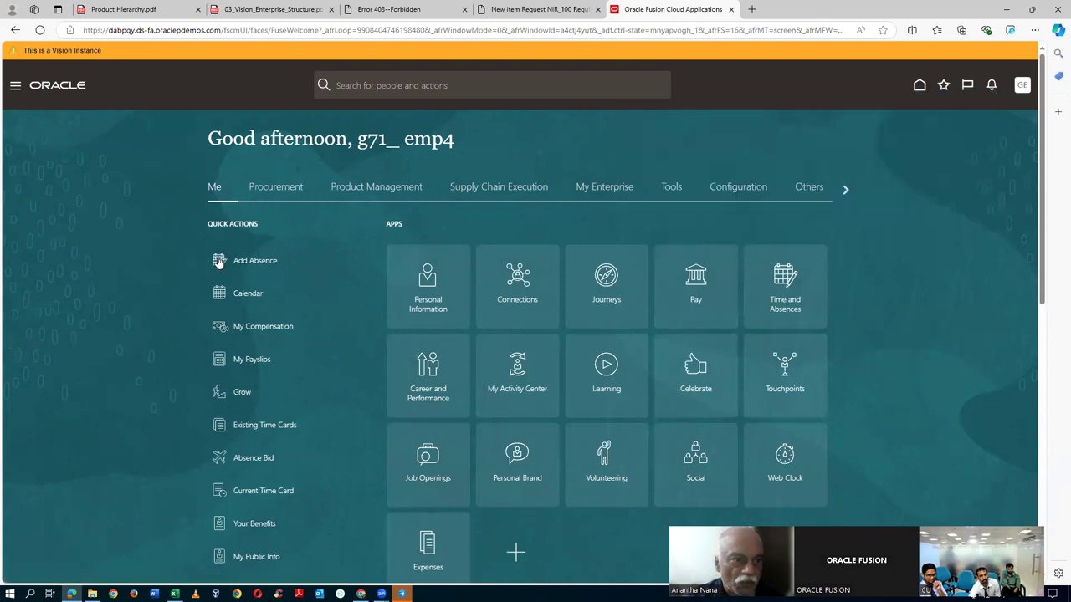
- Check the empty Approvals task list, then open NIR_120's action-required notification
left_click(14, 89)
left_click(37, 227)
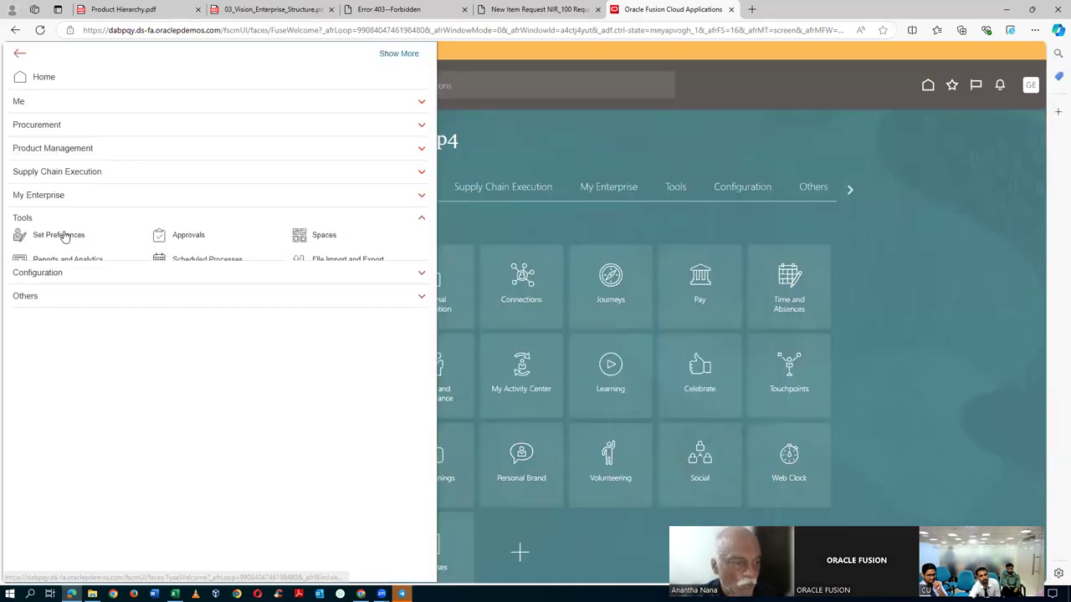
left_click(182, 241)
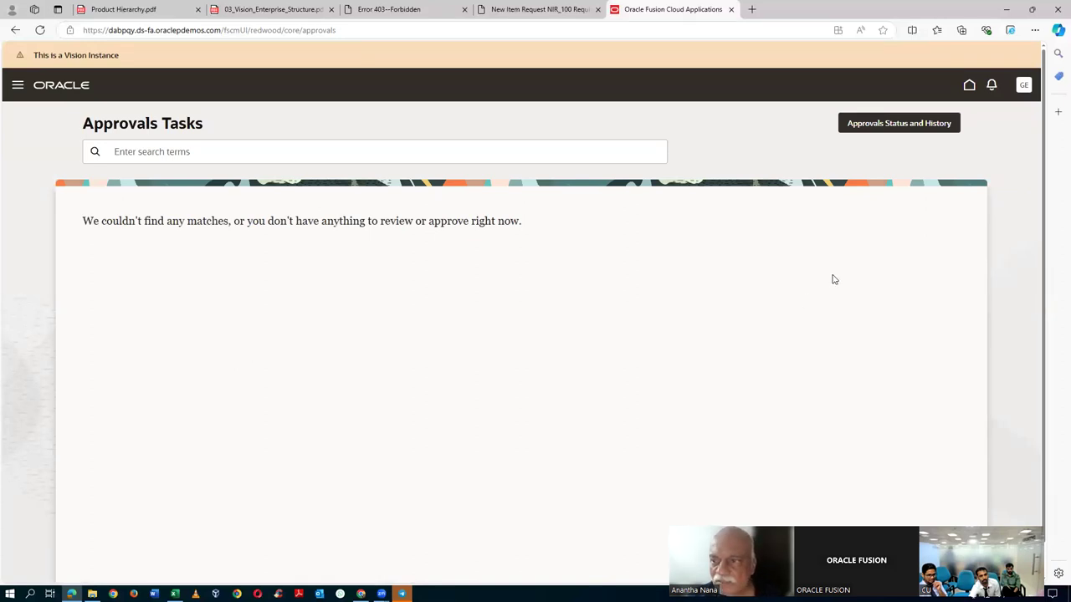
left_click(990, 90)
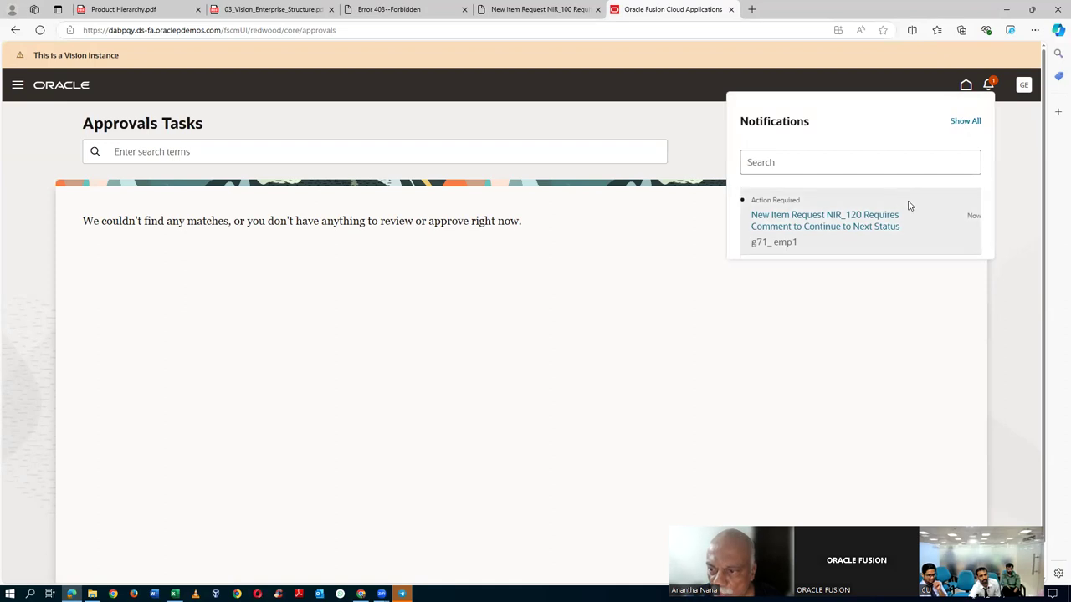
left_click(822, 227)
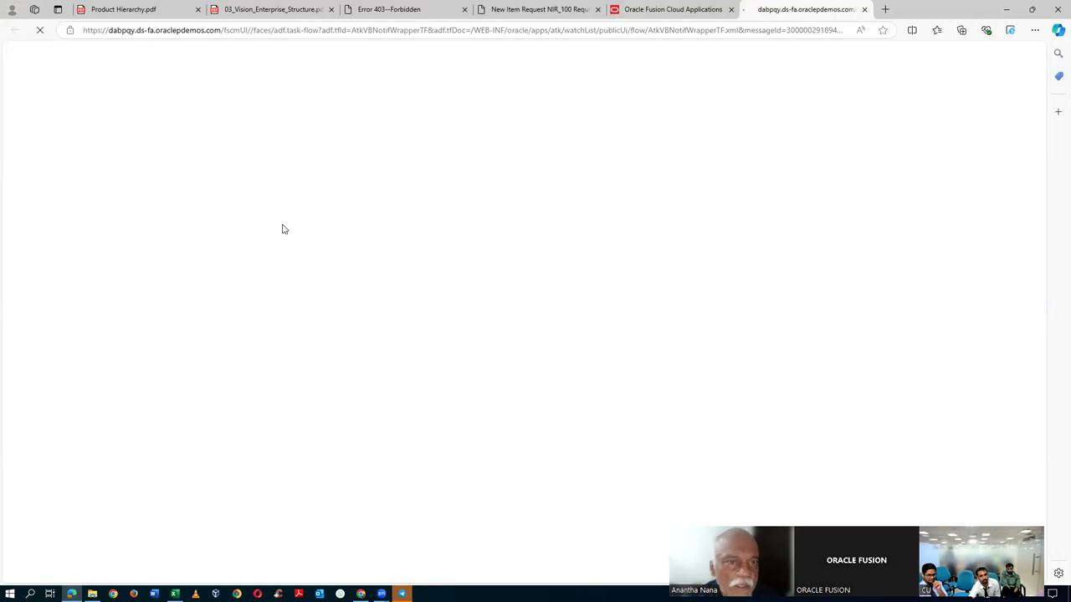
- Post the comment 'OK OK' on NIR_120's task and return to Product Information Management
left_click(240, 204)
type("OK OK")
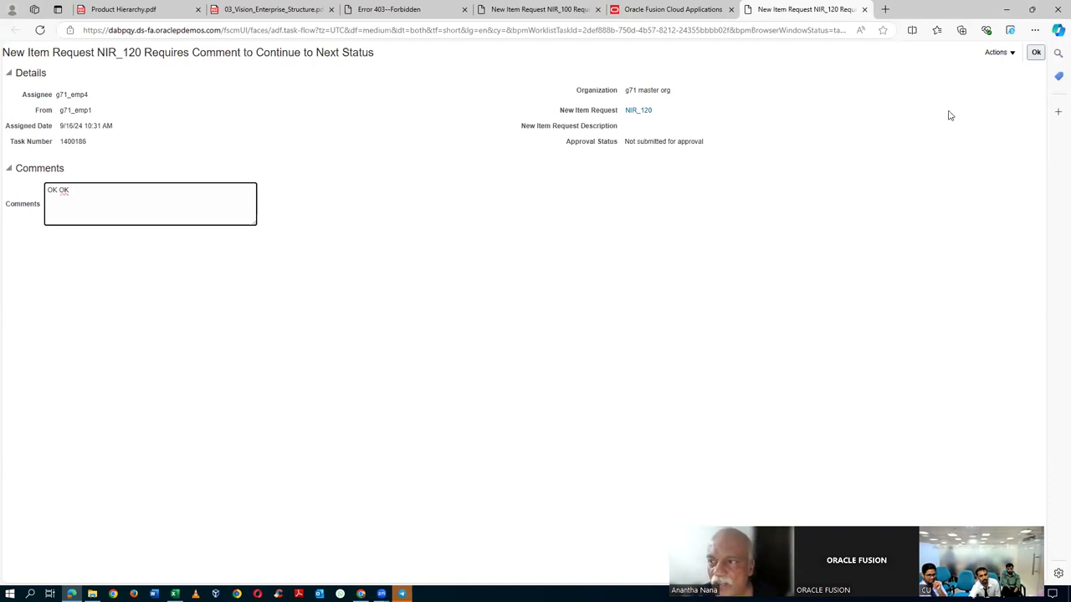
left_click(1035, 53)
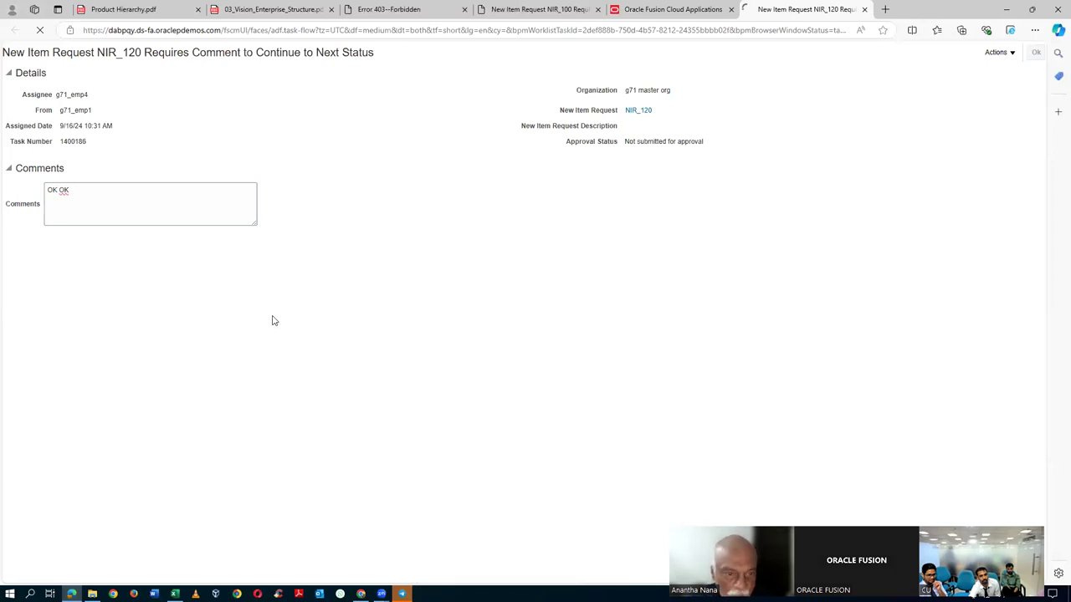
key("alt+Tab")
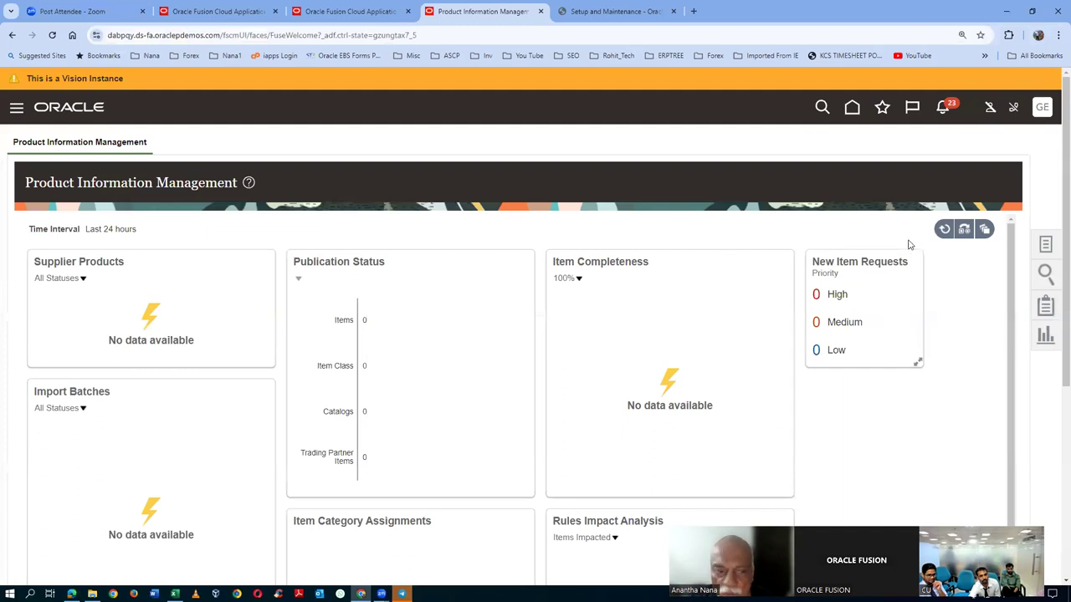
- Search new item requests for NIR_120 with Status Type and Assigned To cleared, and open it
left_click(1046, 245)
left_click(951, 331)
left_click(245, 264)
type("NIR_120")
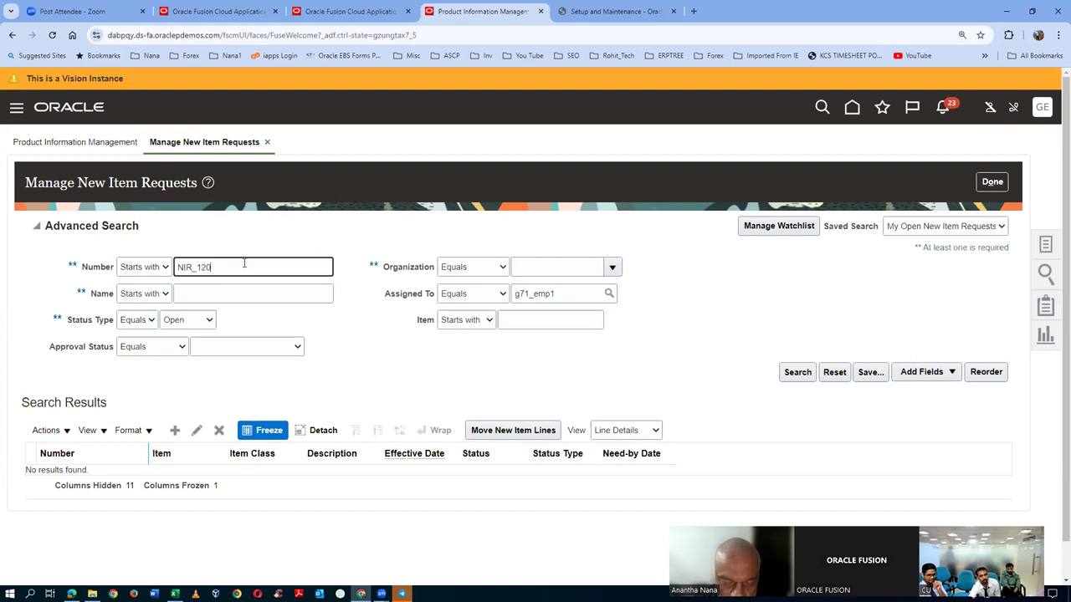
left_click(188, 323)
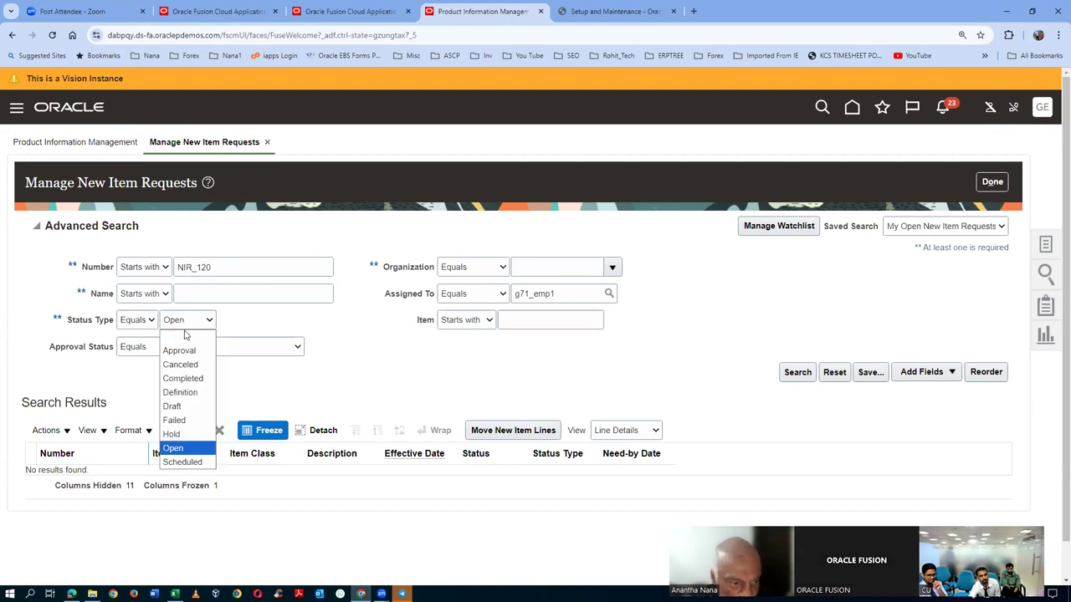
left_click(186, 336)
double_click(566, 300)
key("BackSpace")
left_click(797, 374)
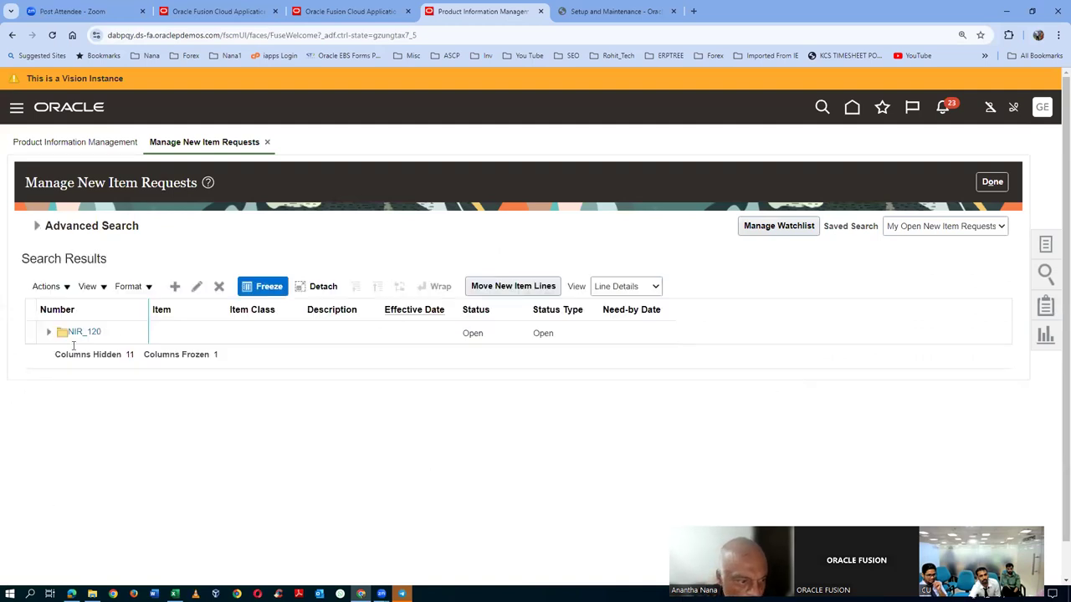
left_click(80, 332)
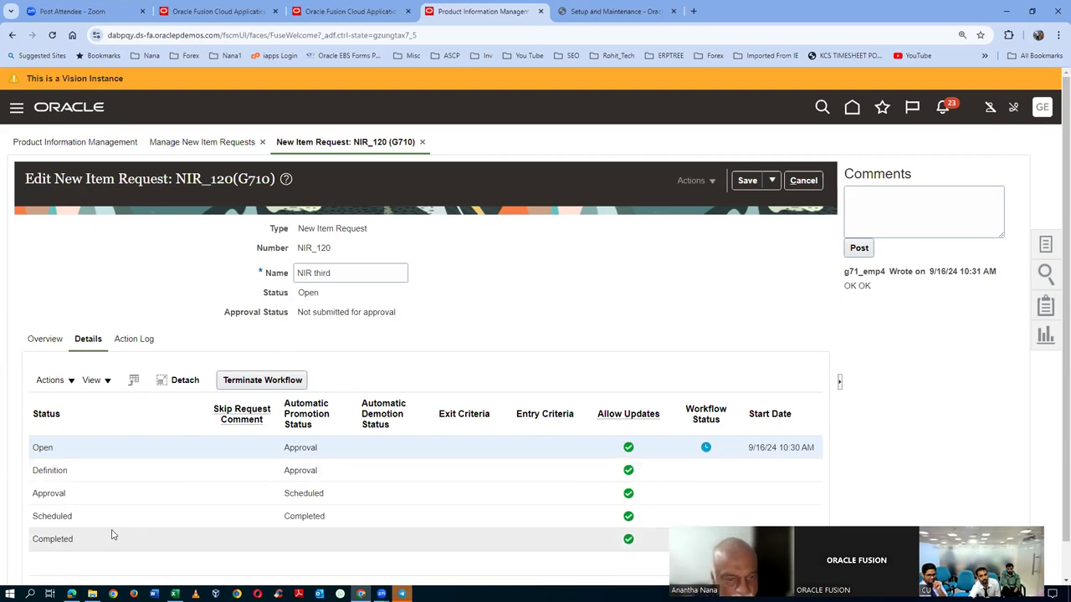
key("alt+Tab")
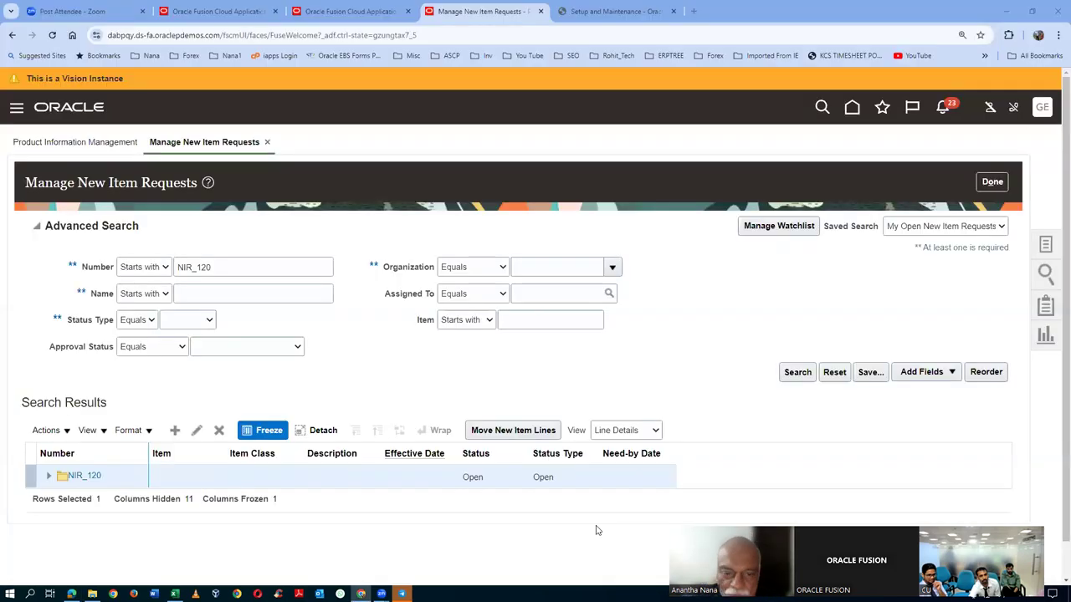
- Reopen NIR_120 and review its action log, confirming the Submitted for Approval status
left_click(795, 371)
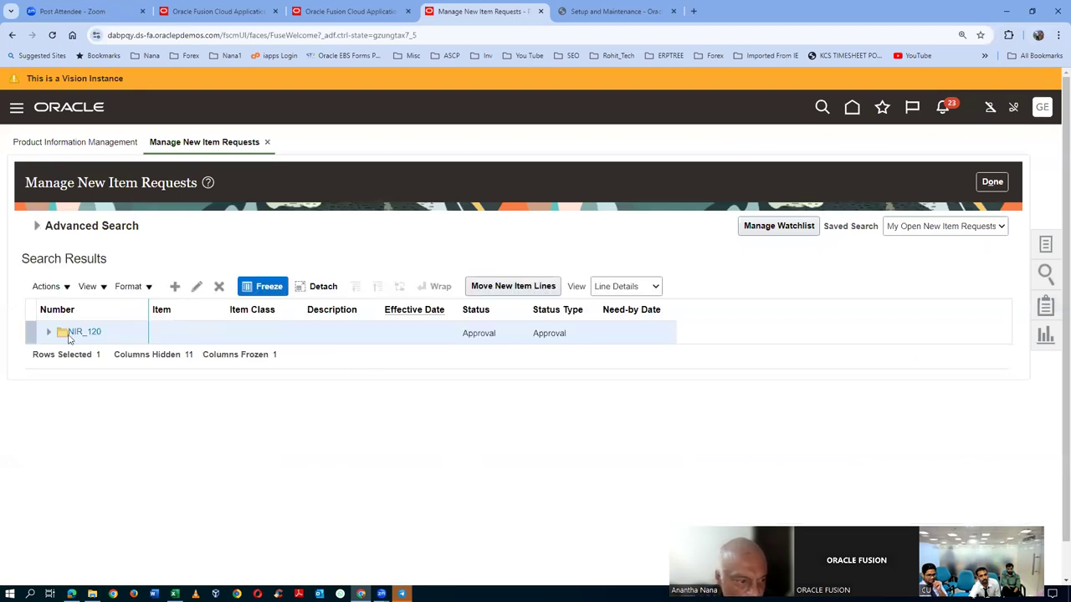
left_click(78, 333)
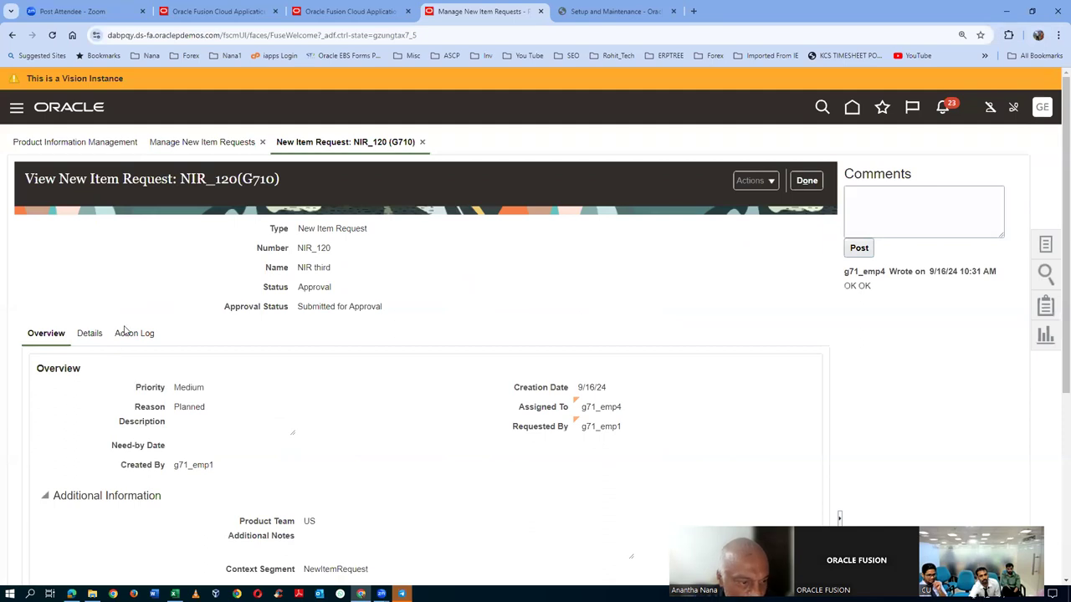
left_click(127, 334)
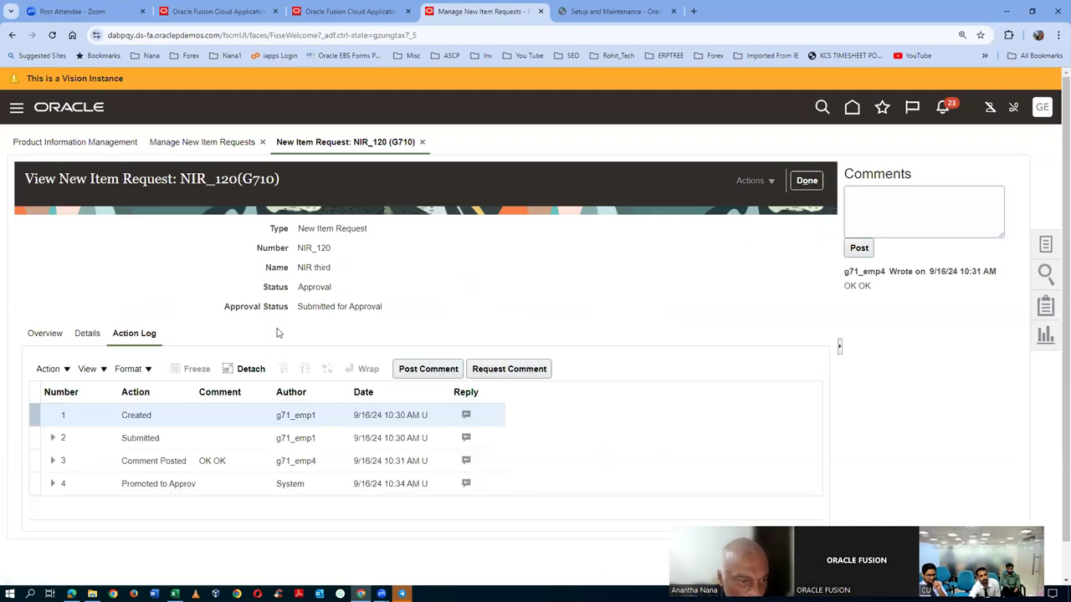
left_click(121, 461)
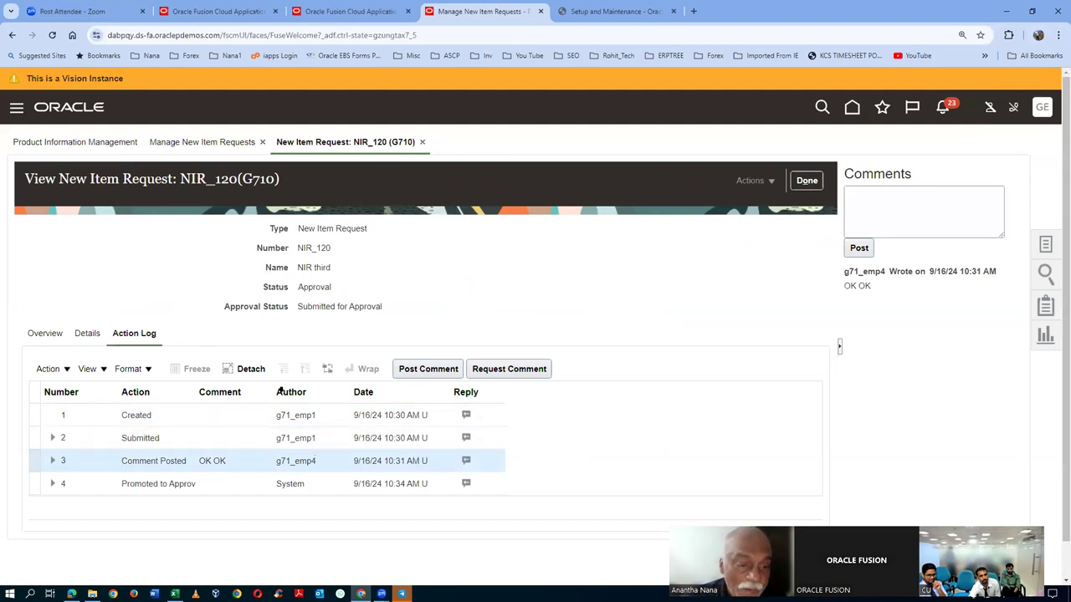
left_click_drag(309, 306, 376, 308)
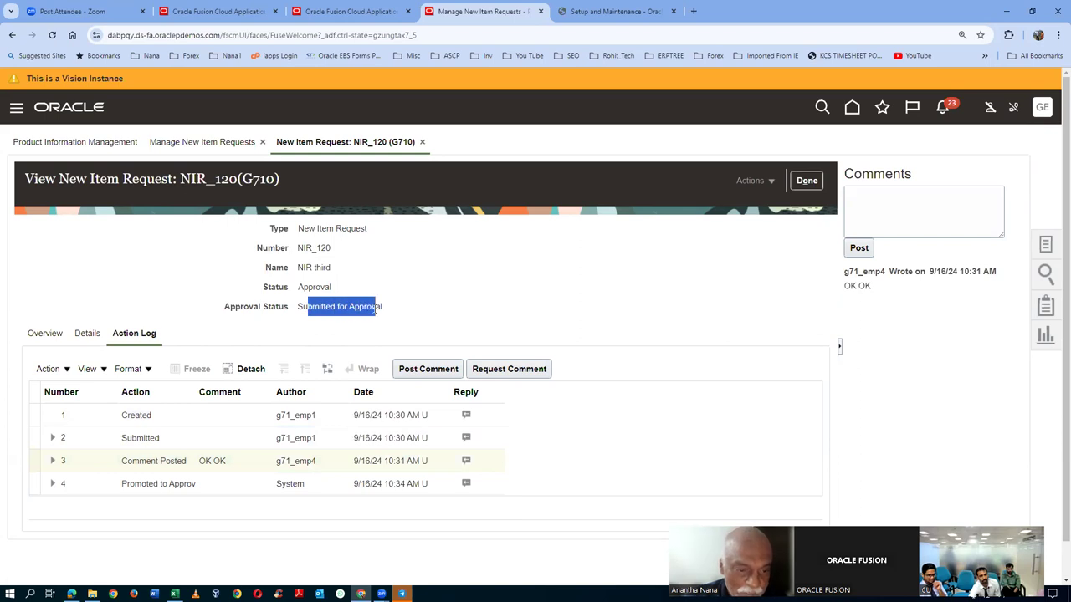
left_click(235, 484)
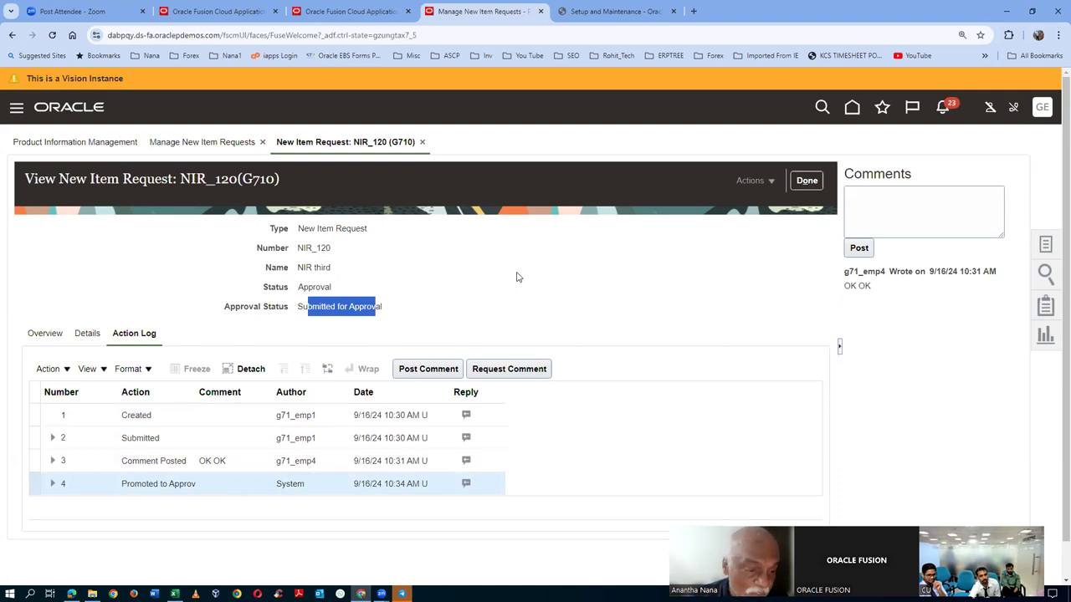
left_click(456, 314)
left_click_drag(303, 307, 363, 318)
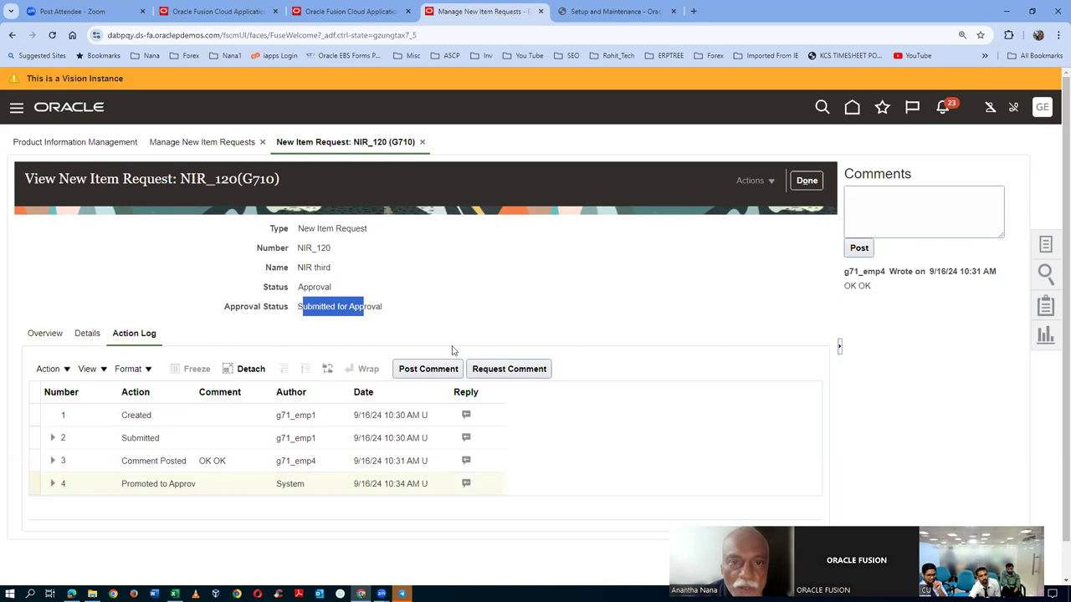
- Reset Setup and Maintenance to its home page, then review NIR_120's Overview items list
left_click(613, 13)
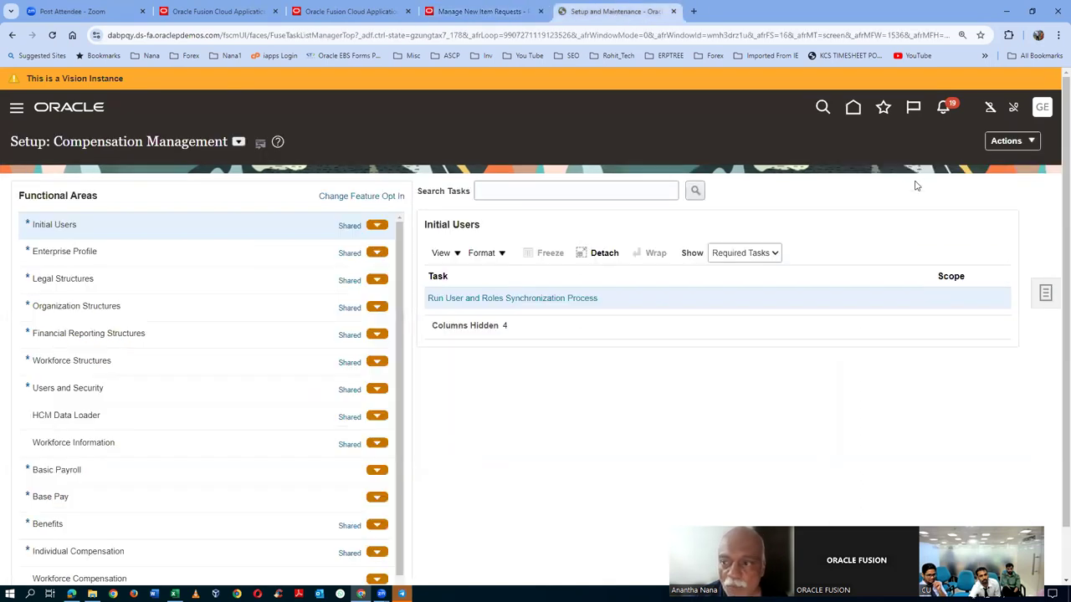
left_click(852, 108)
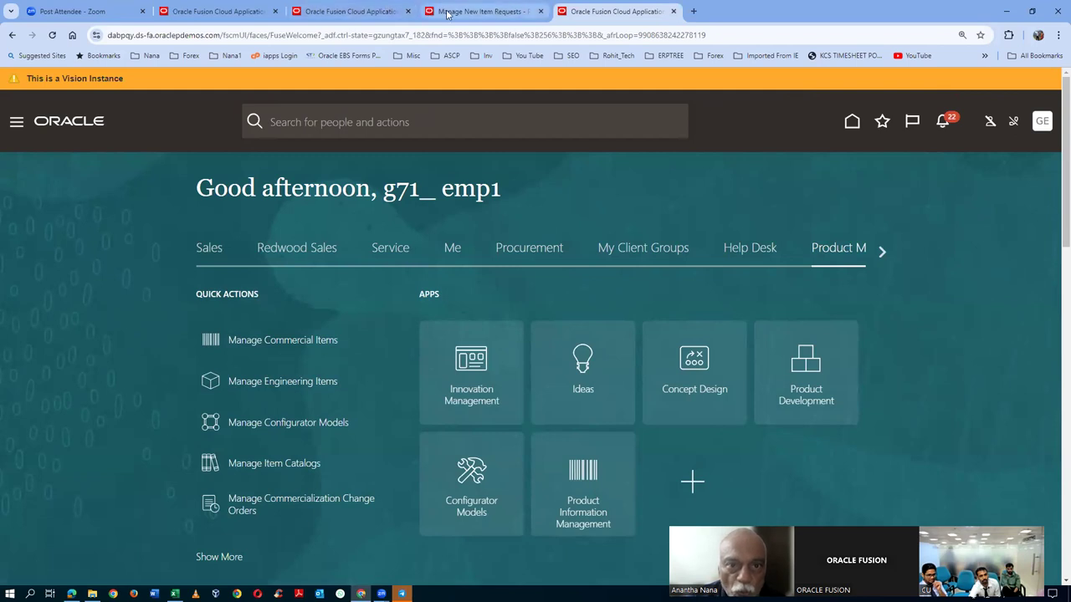
left_click(481, 10)
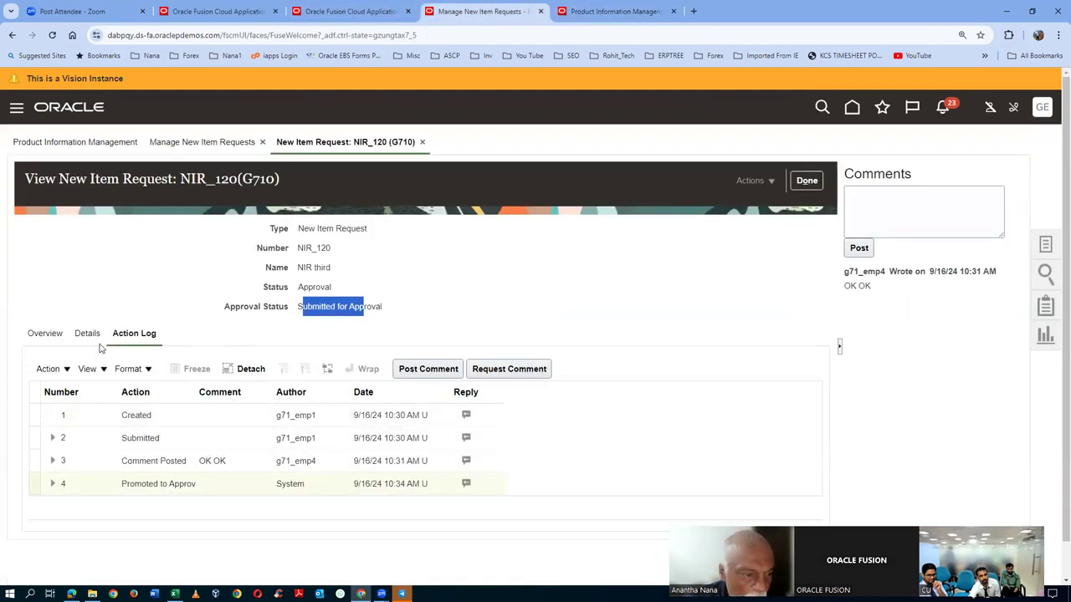
left_click(38, 333)
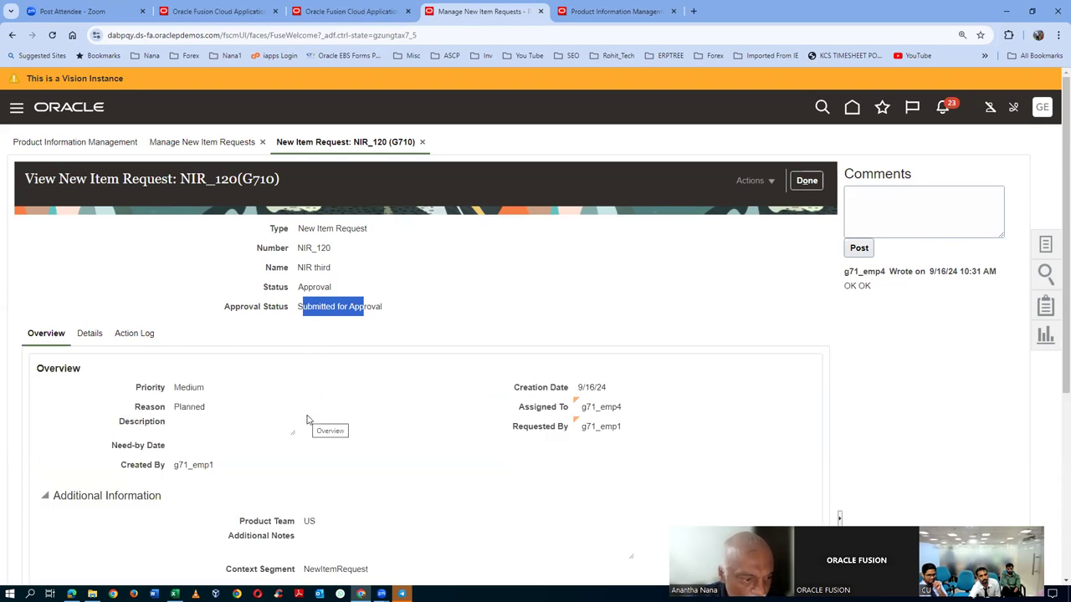
scroll(306, 420, "down", 3)
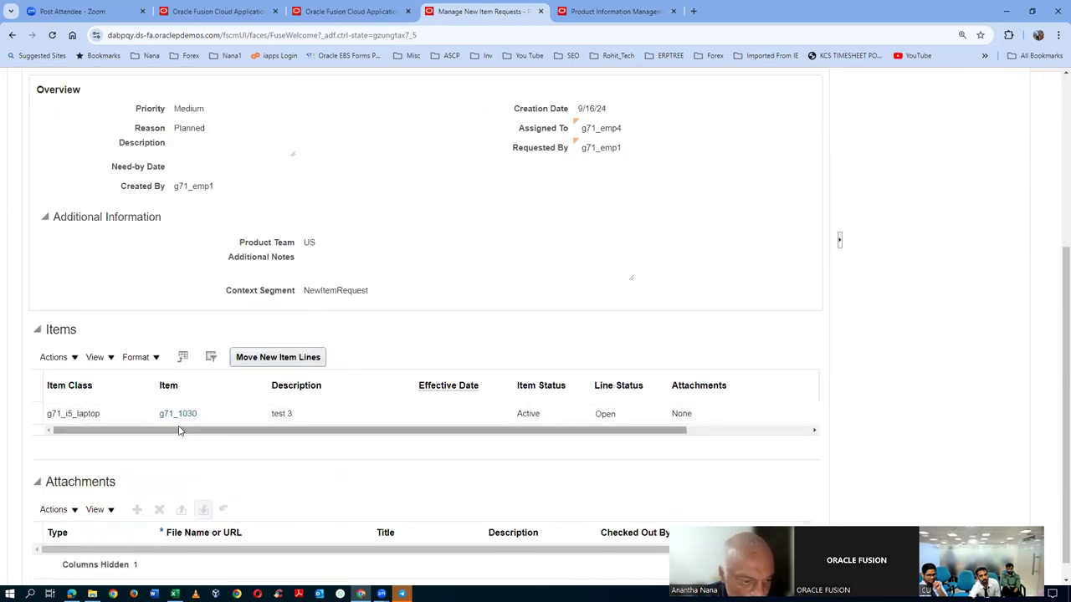
left_click(642, 11)
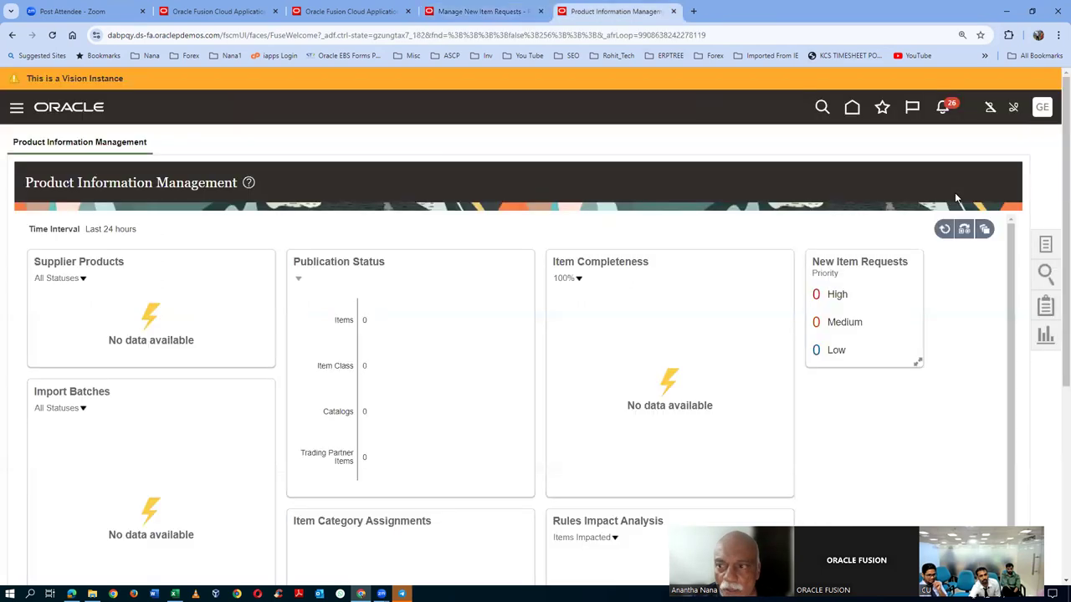
- Search Browse Items for g71_1030, open its details, then view request NIR_120
left_click(1049, 246)
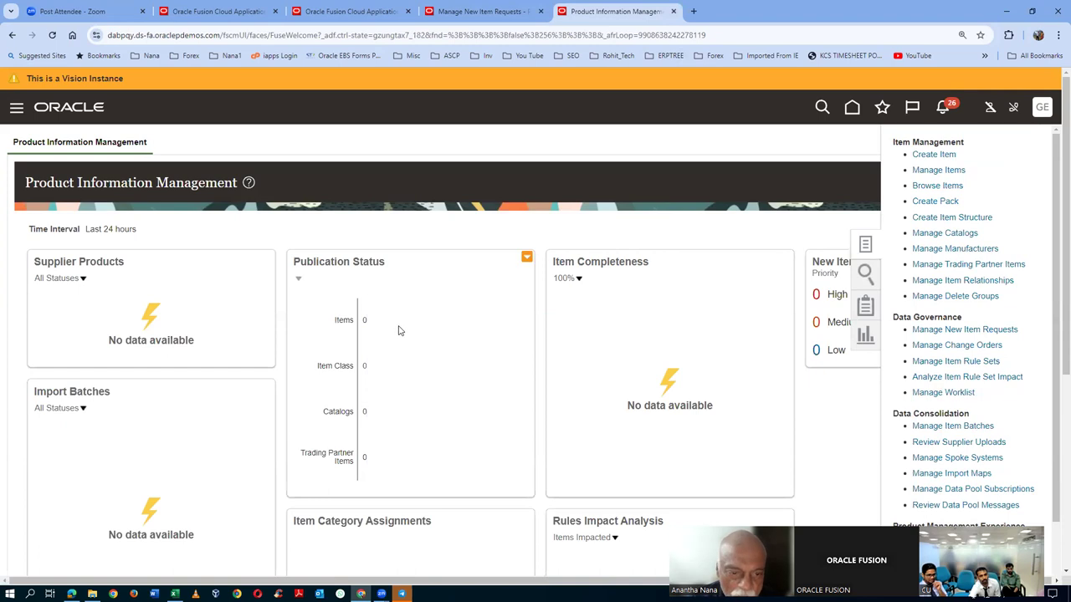
left_click(463, 408)
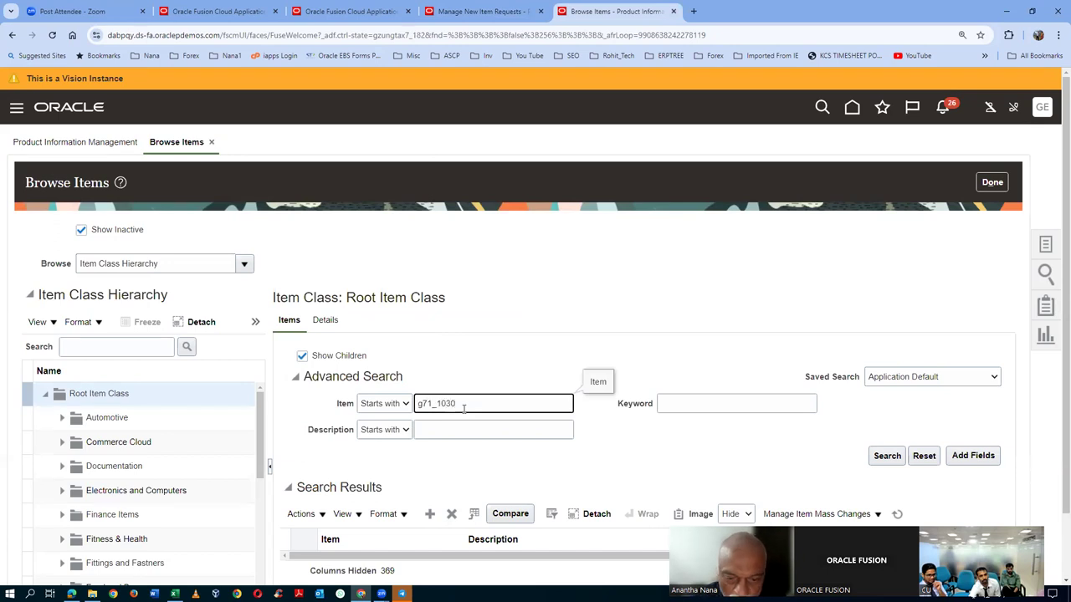
left_click(887, 455)
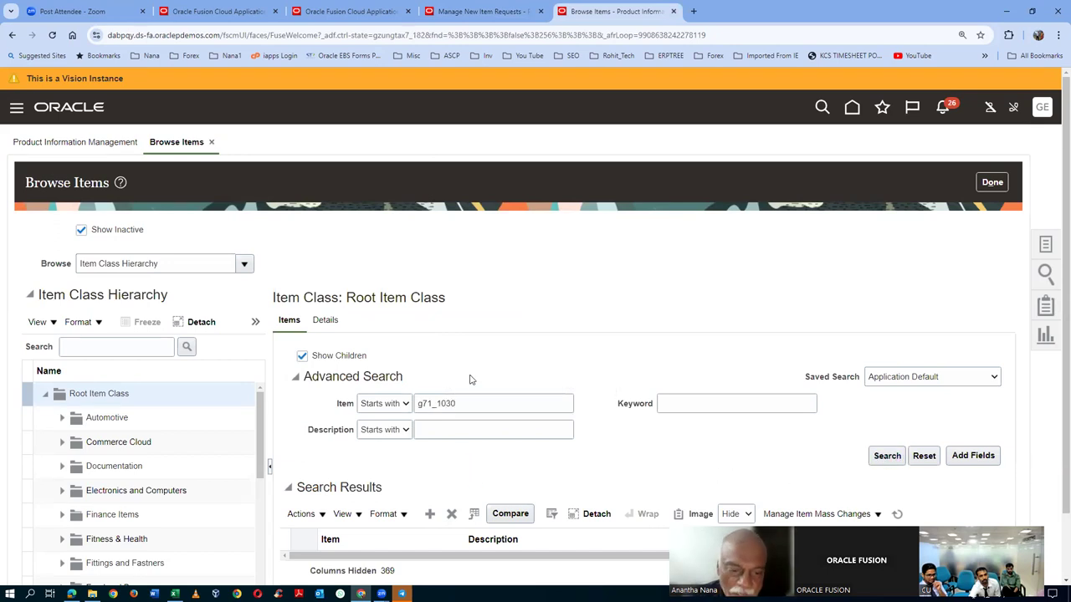
scroll(469, 380, "down", 1)
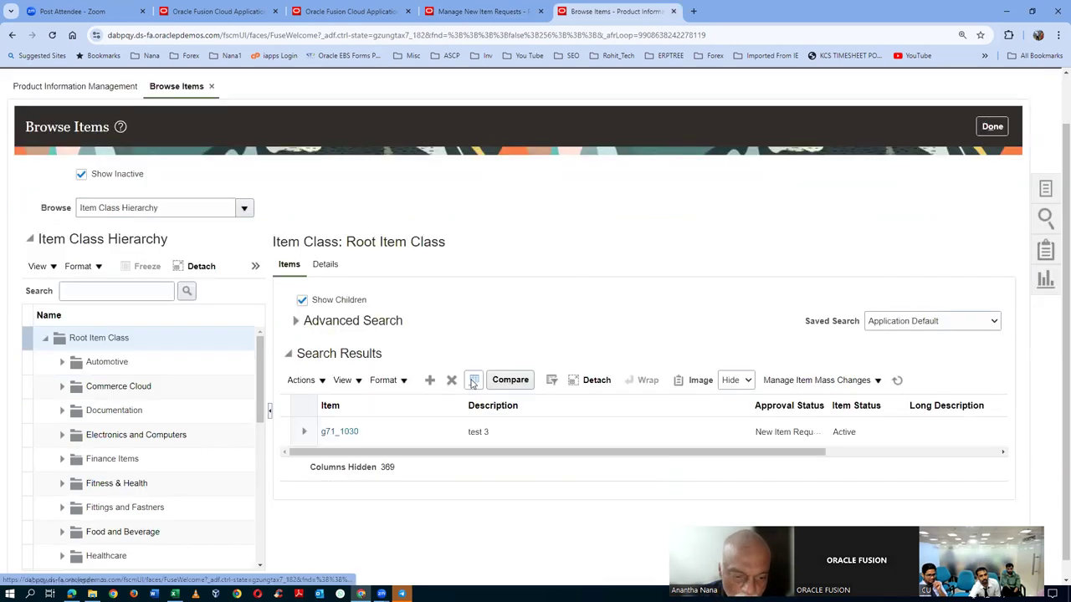
left_click(339, 432)
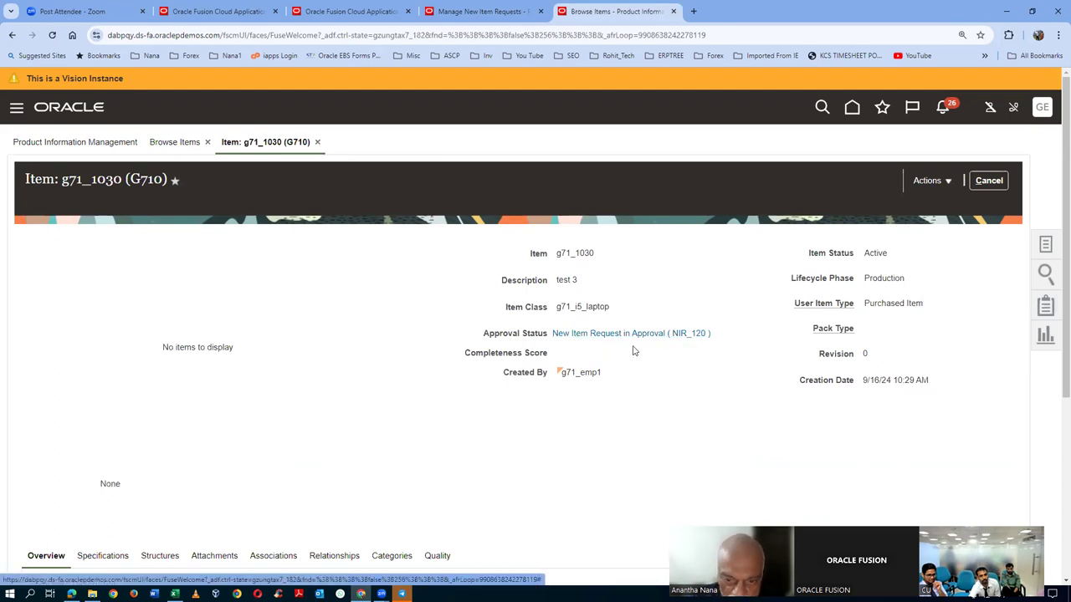
left_click(633, 334)
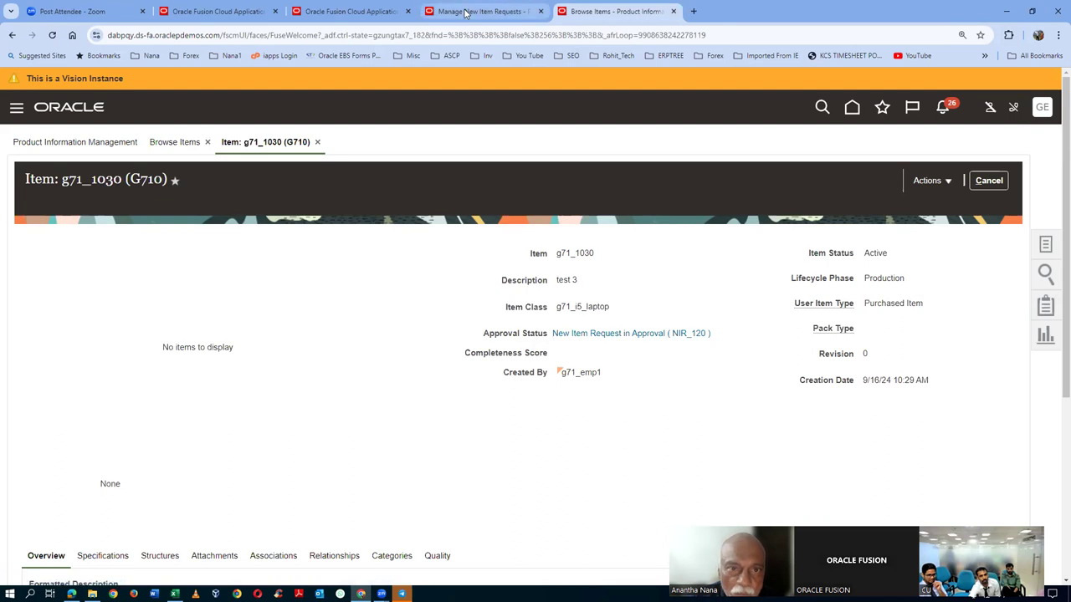
scroll(266, 295, "up", 2)
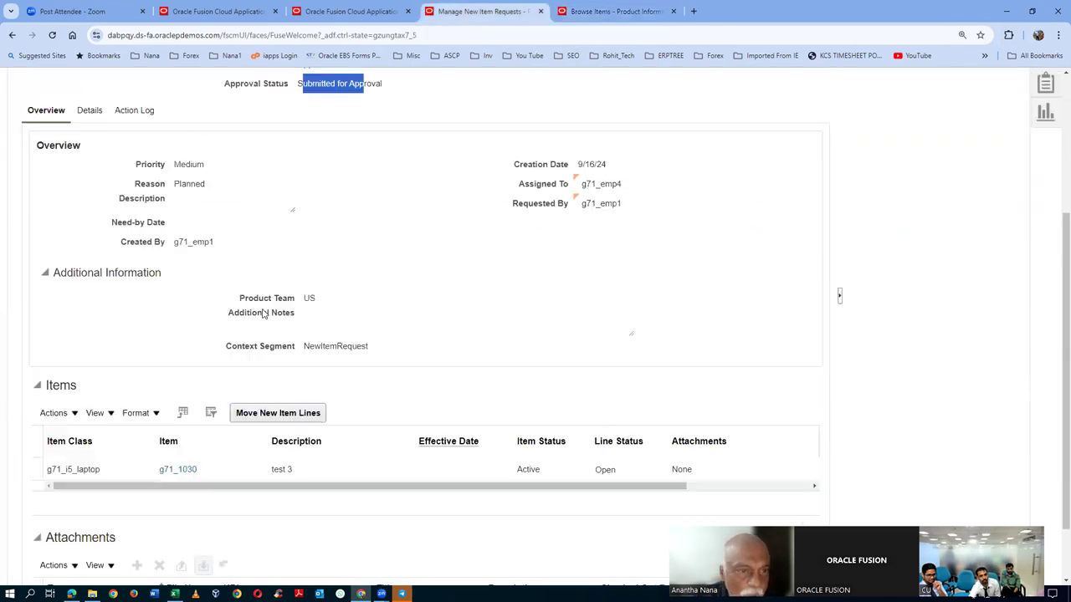
- Reopen NIR_120 to find Approval requested in its action log, then close the g71_1030 item page
scroll(894, 203, "up", 2)
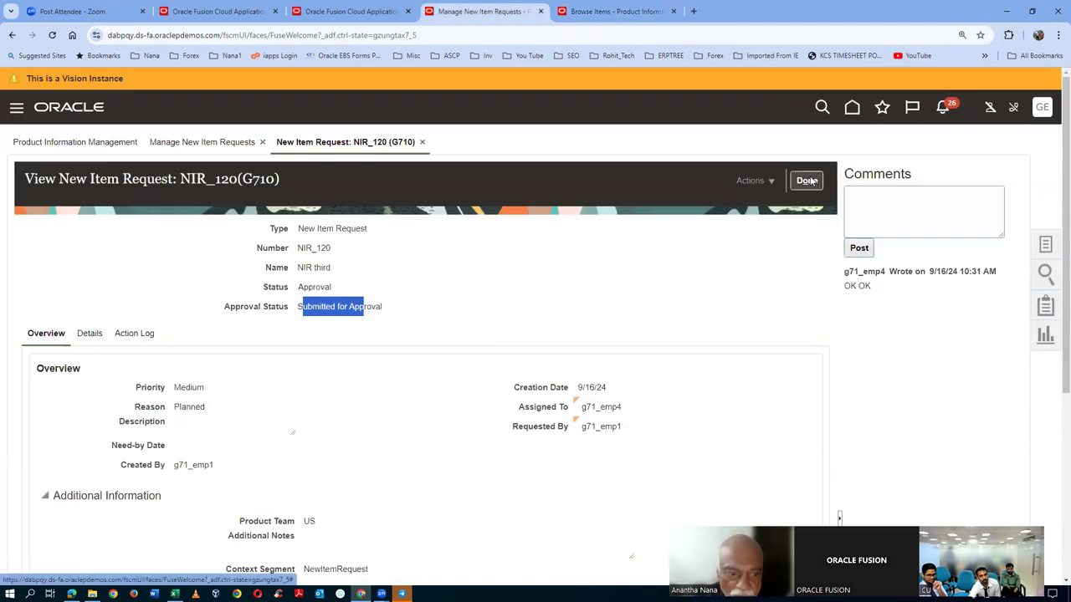
left_click(340, 344)
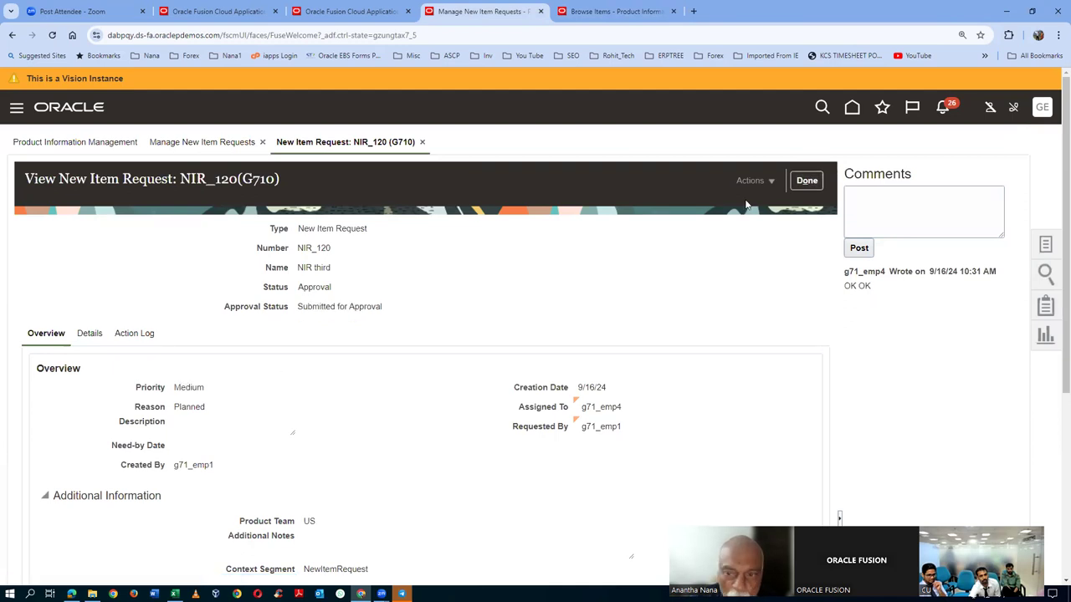
left_click(793, 181)
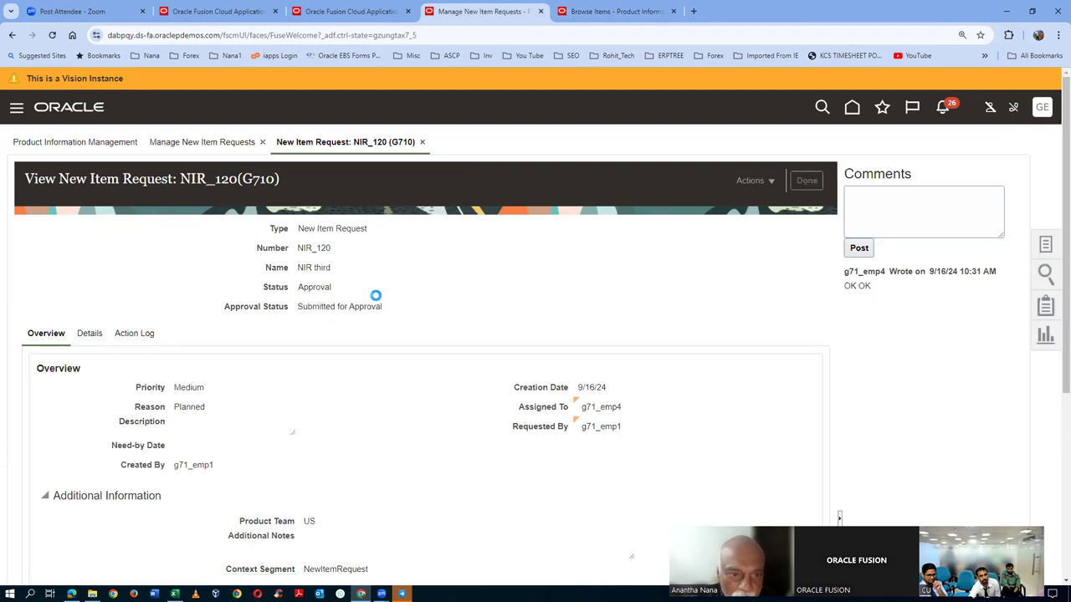
left_click(799, 373)
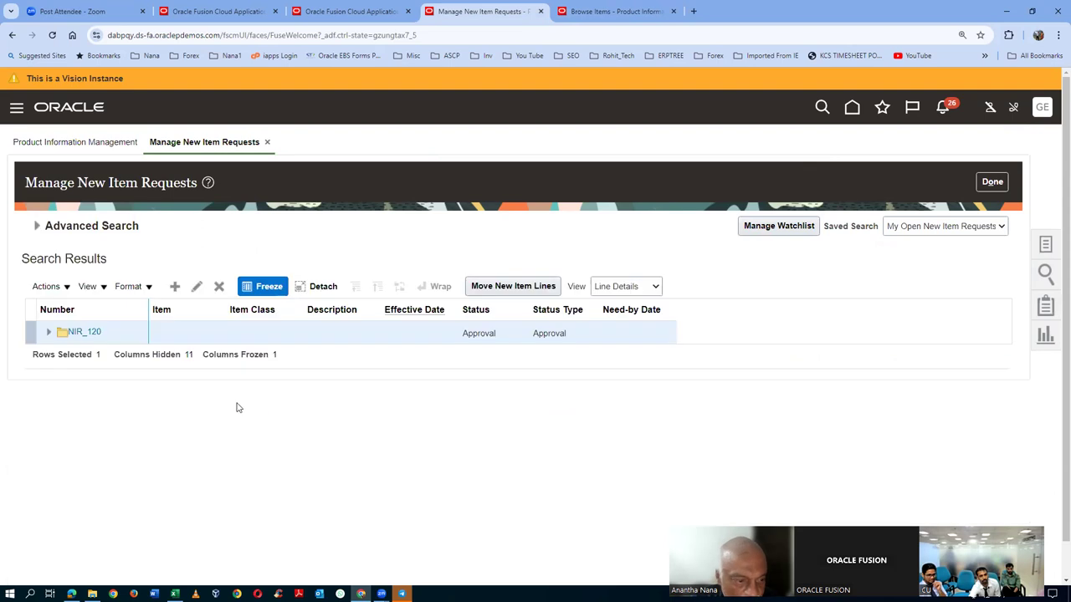
left_click(77, 332)
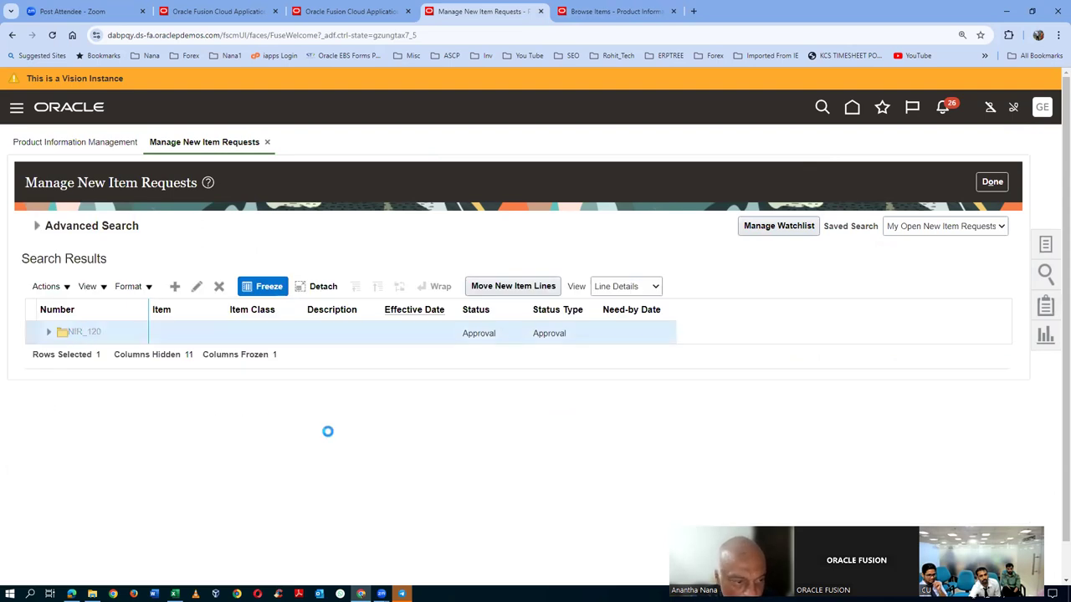
left_click(148, 337)
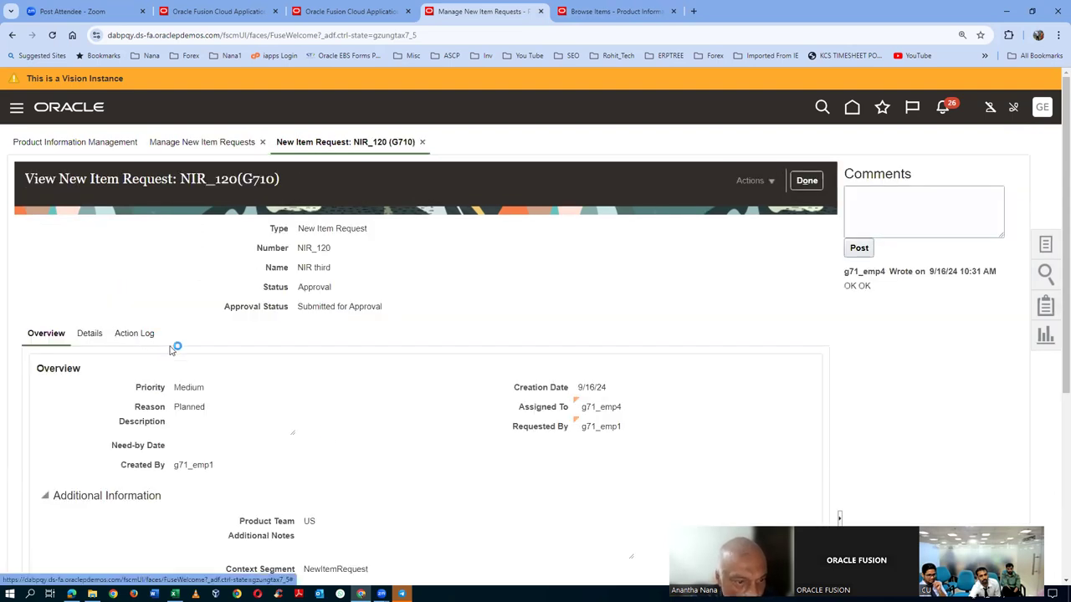
scroll(351, 407, "down", 1)
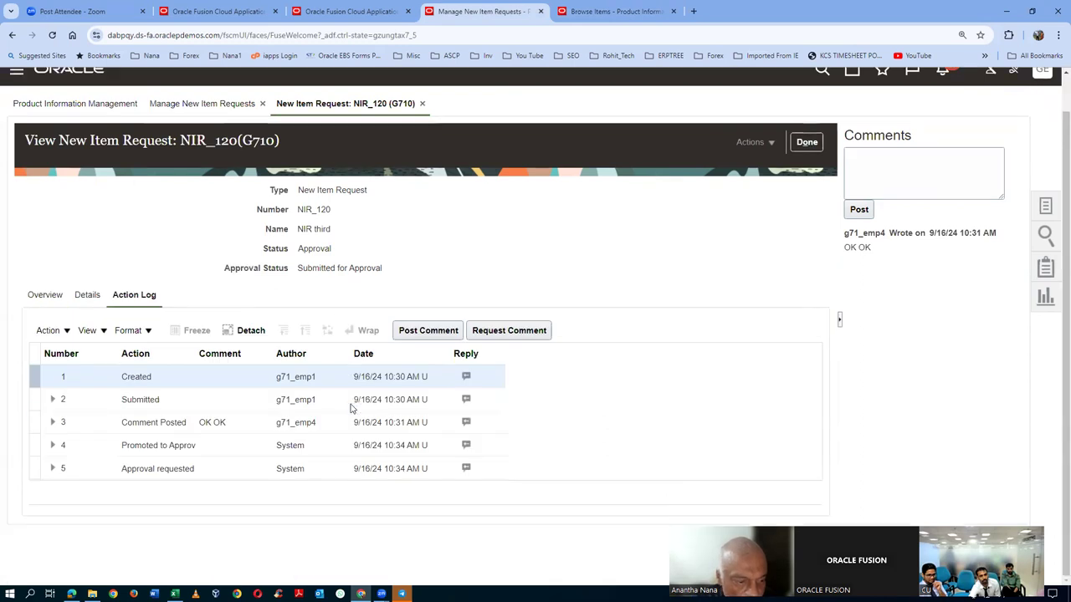
left_click(229, 469)
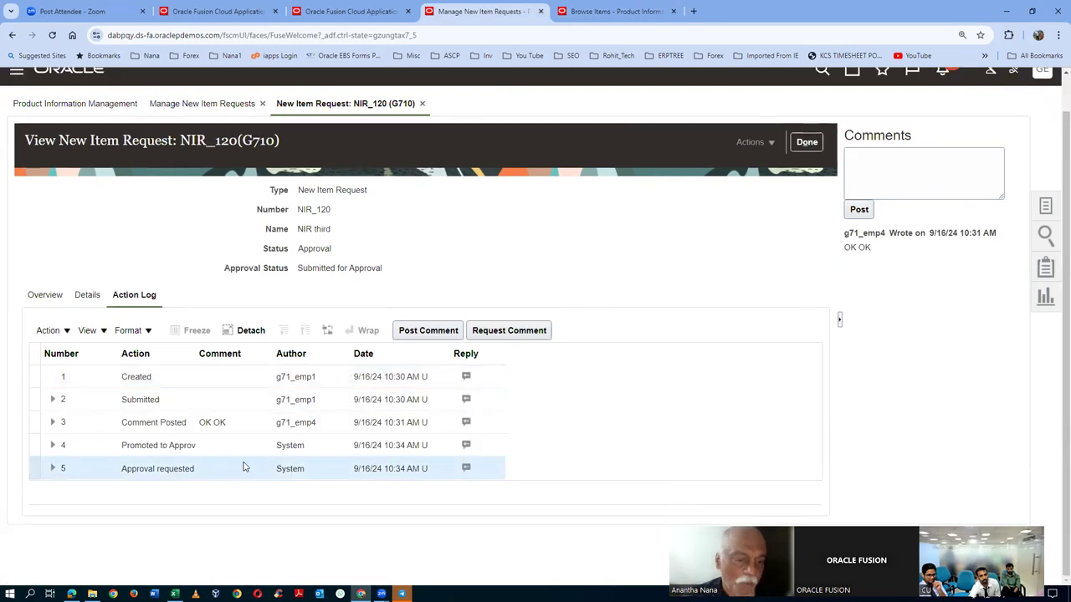
left_click(615, 12)
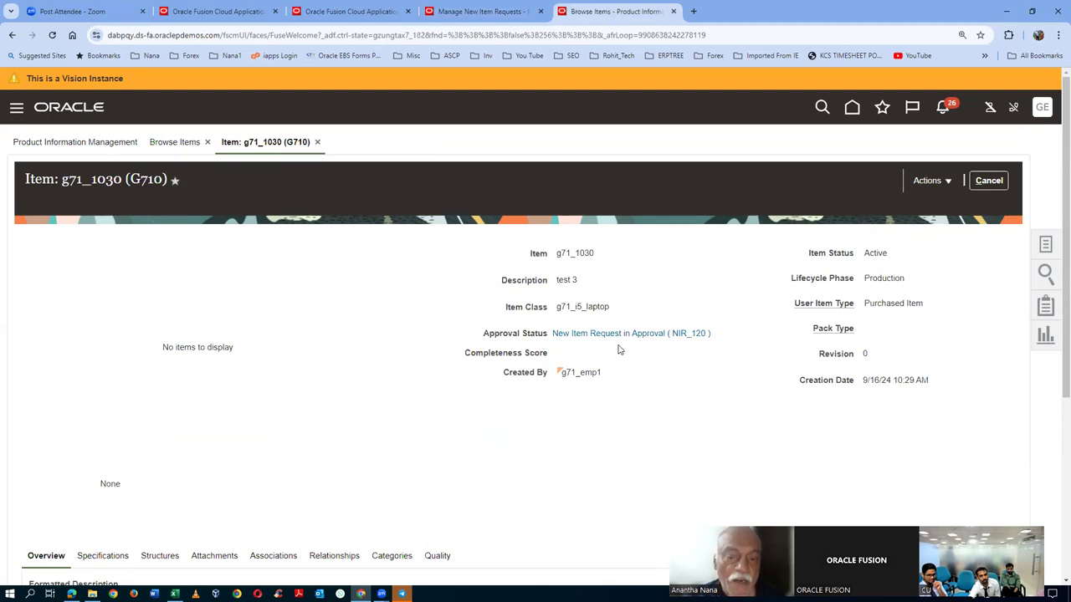
left_click(991, 181)
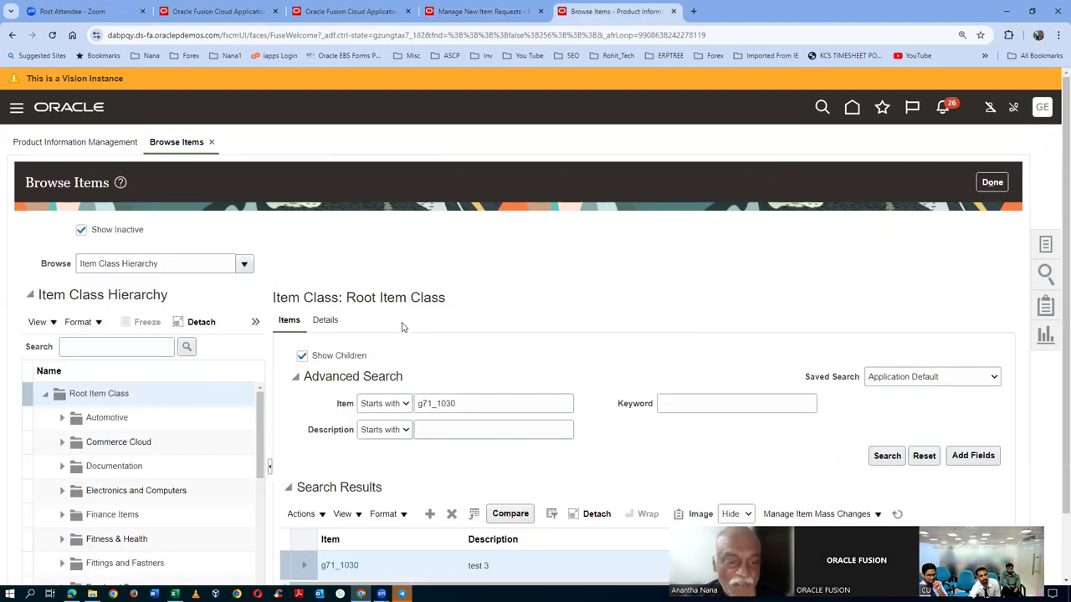
scroll(401, 326, "down", 1)
left_click(887, 381)
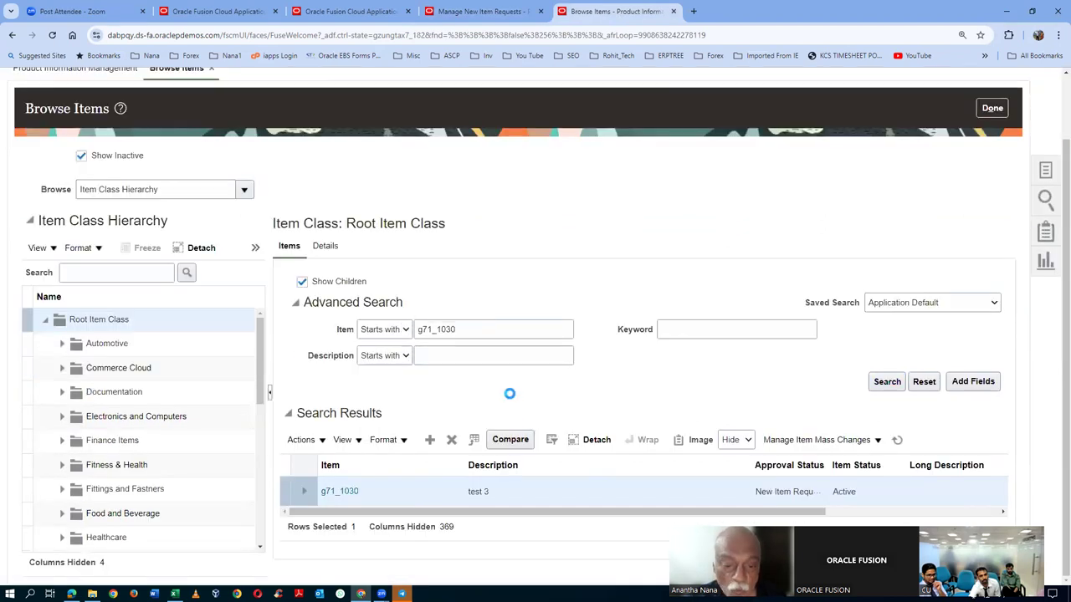
left_click(339, 414)
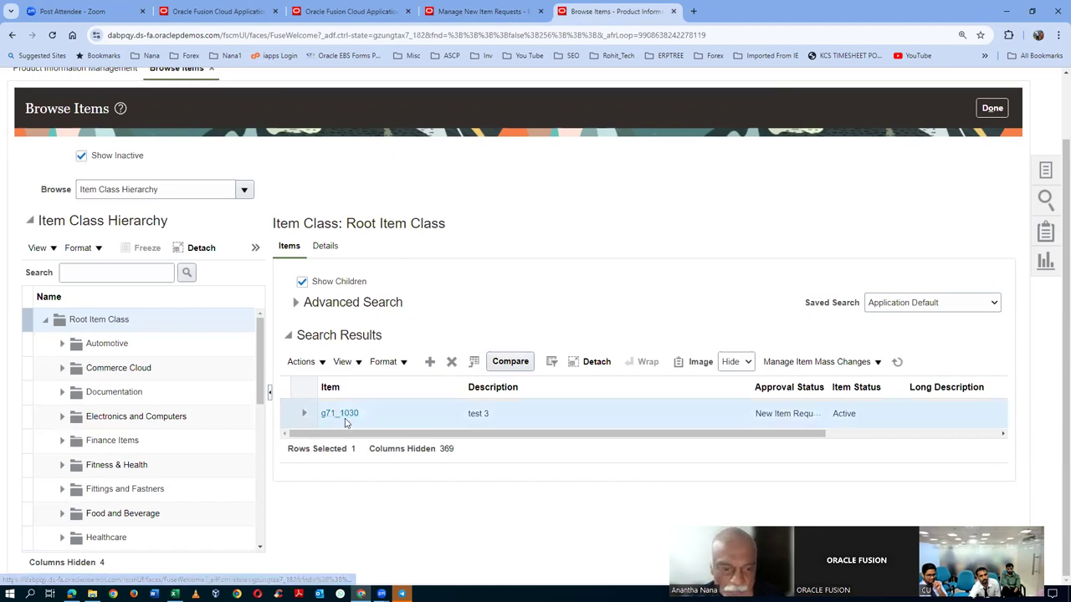
left_click(343, 419)
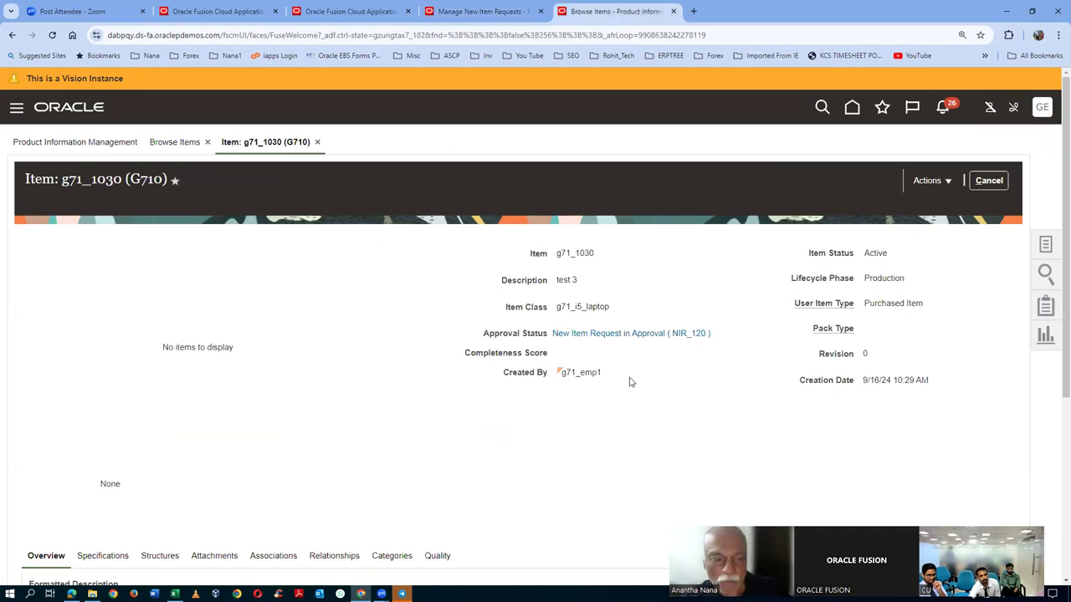
left_click(483, 11)
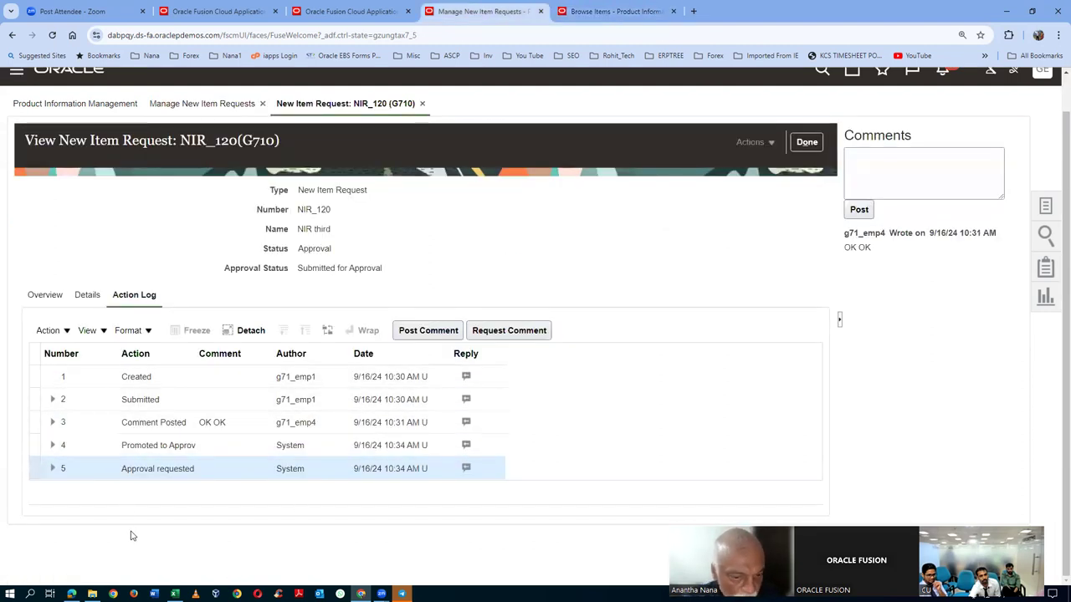
left_click(807, 141)
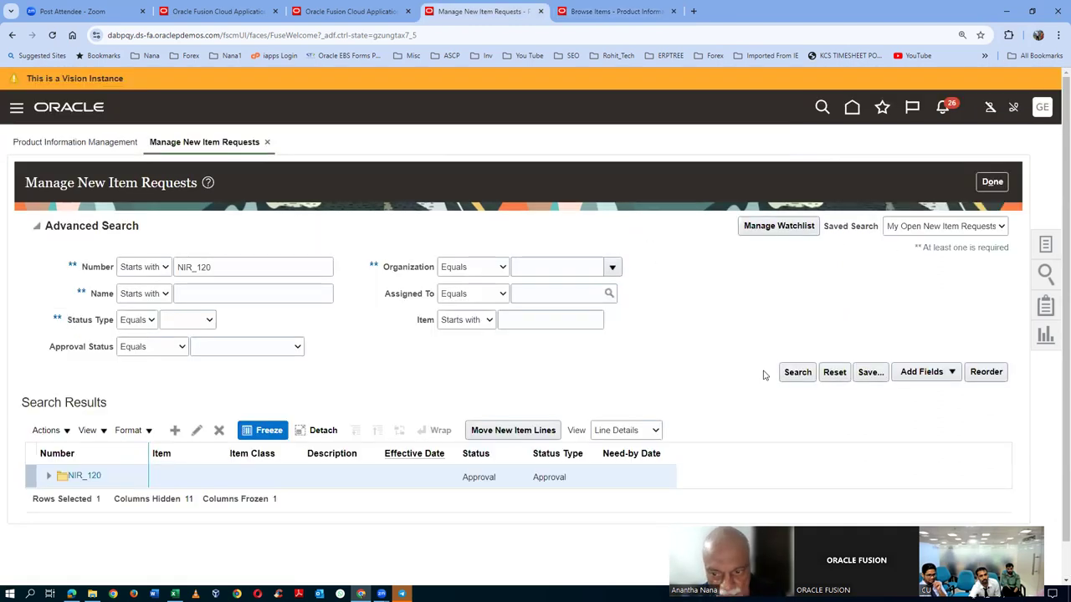
left_click(790, 373)
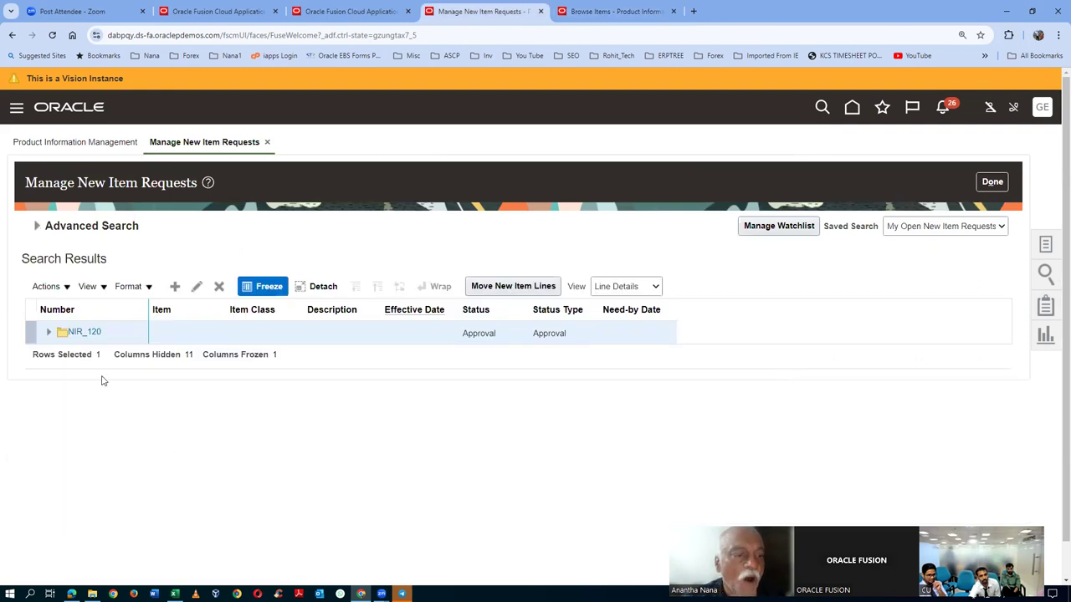
left_click(84, 332)
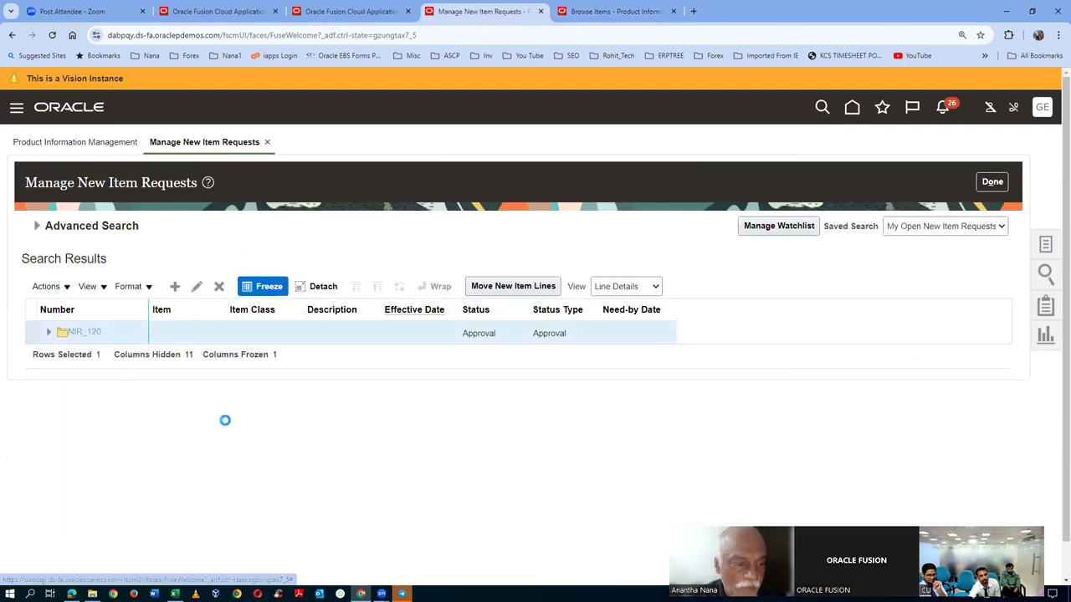
scroll(247, 429, "down", 1)
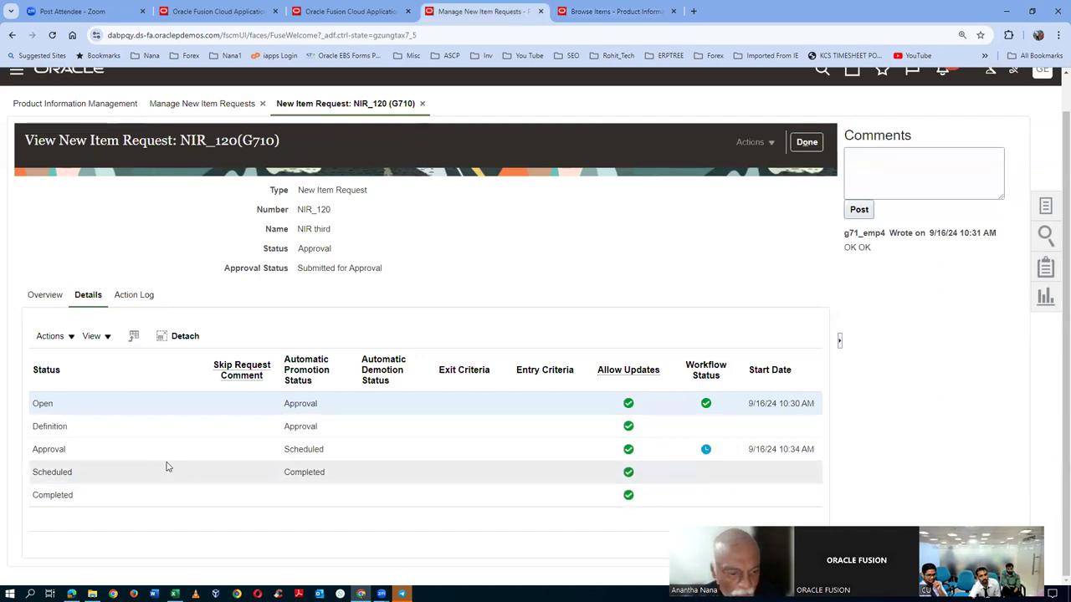
left_click(120, 449)
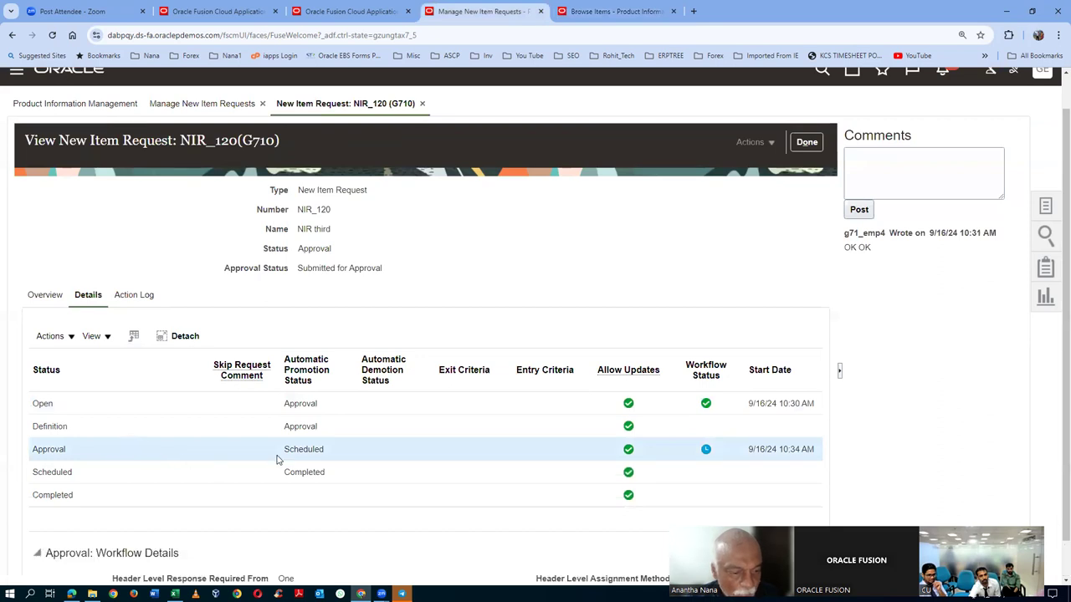
left_click(134, 472)
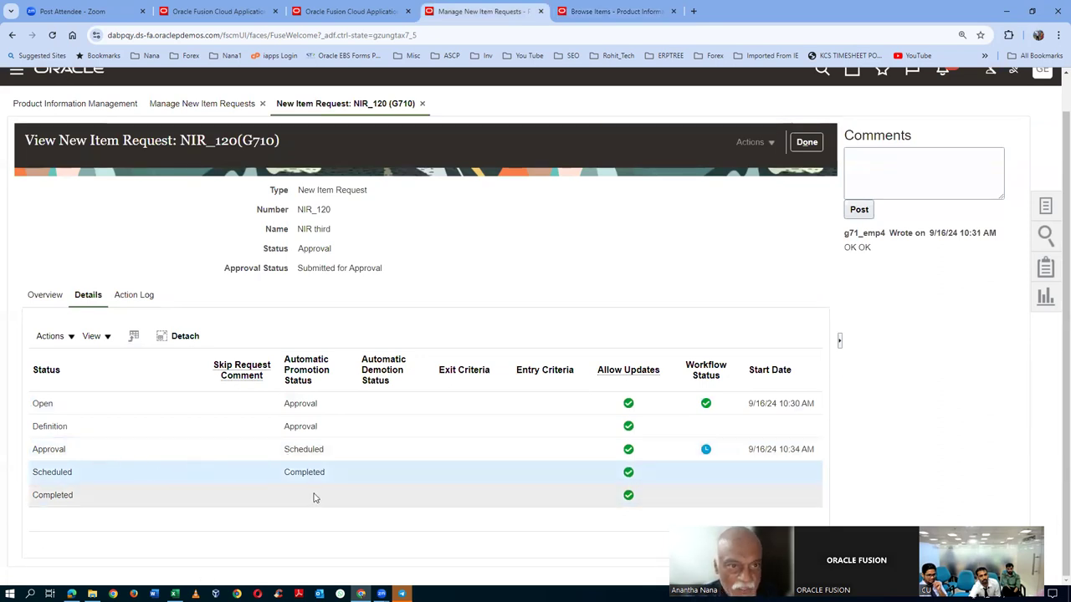
left_click(607, 15)
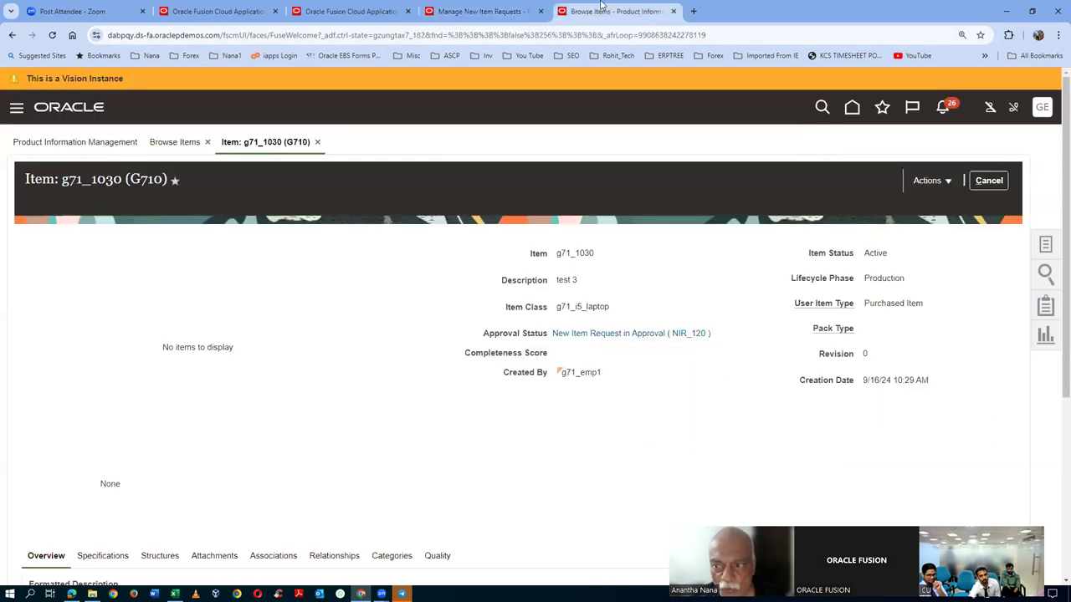
- Rerun the Browse Items search and reopen item g71_1030 to recheck its status
left_click(988, 181)
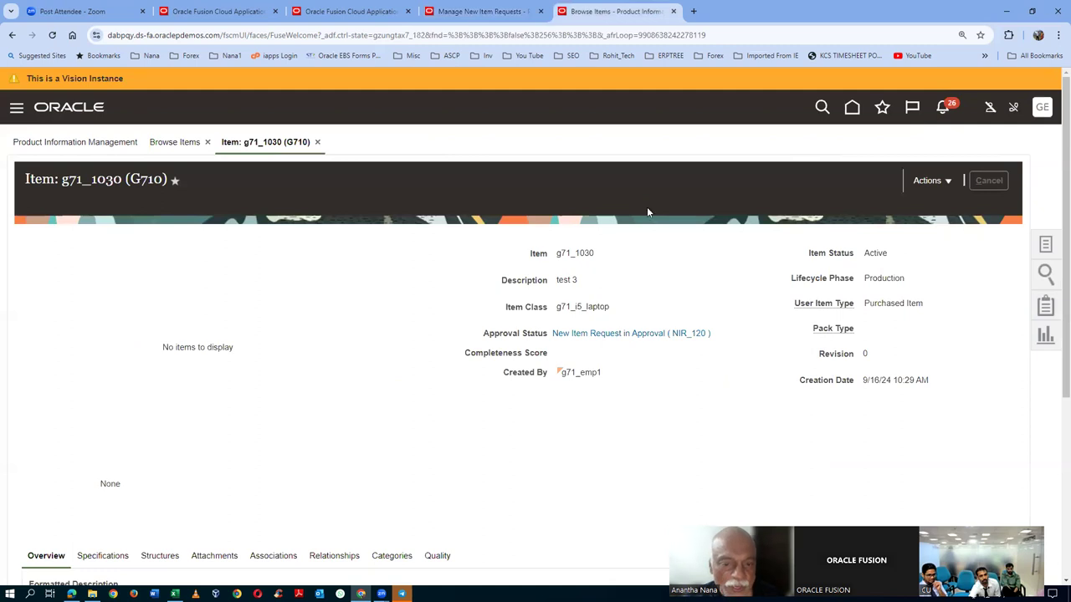
left_click(887, 456)
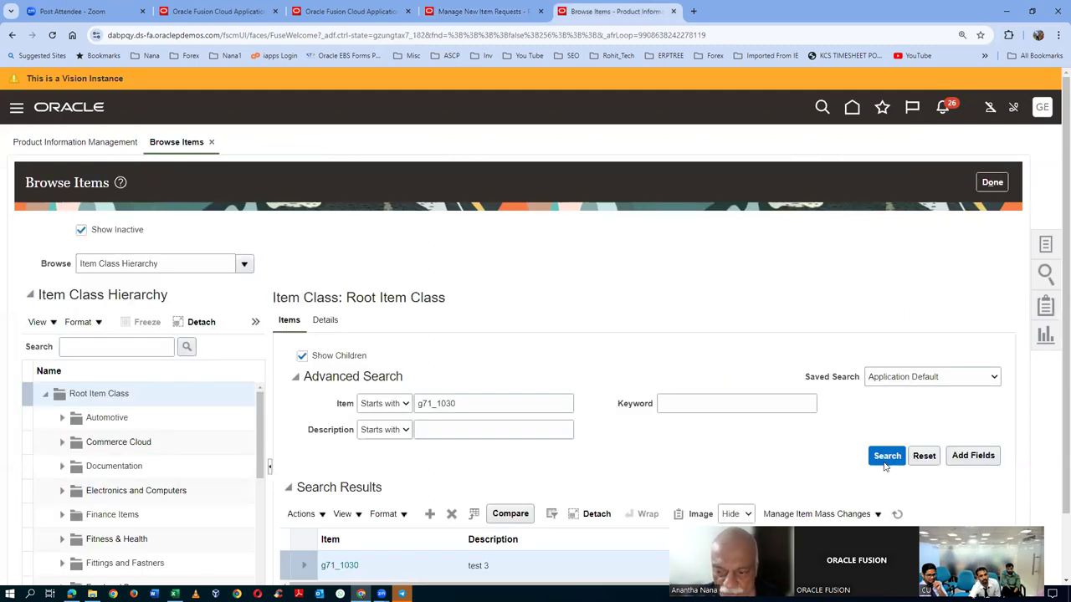
scroll(664, 321, "down", 2)
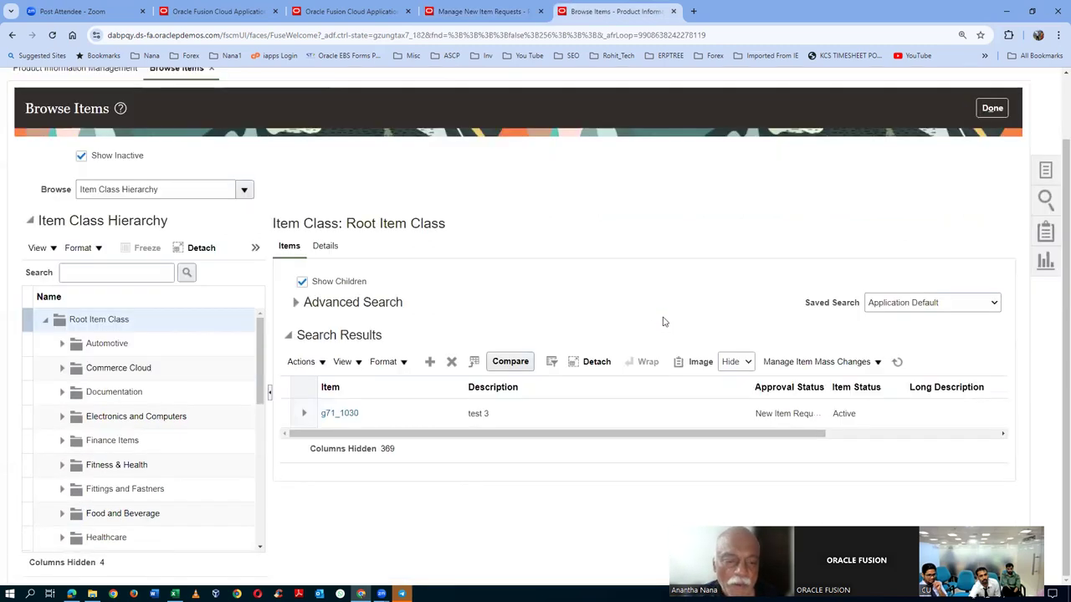
left_click(337, 414)
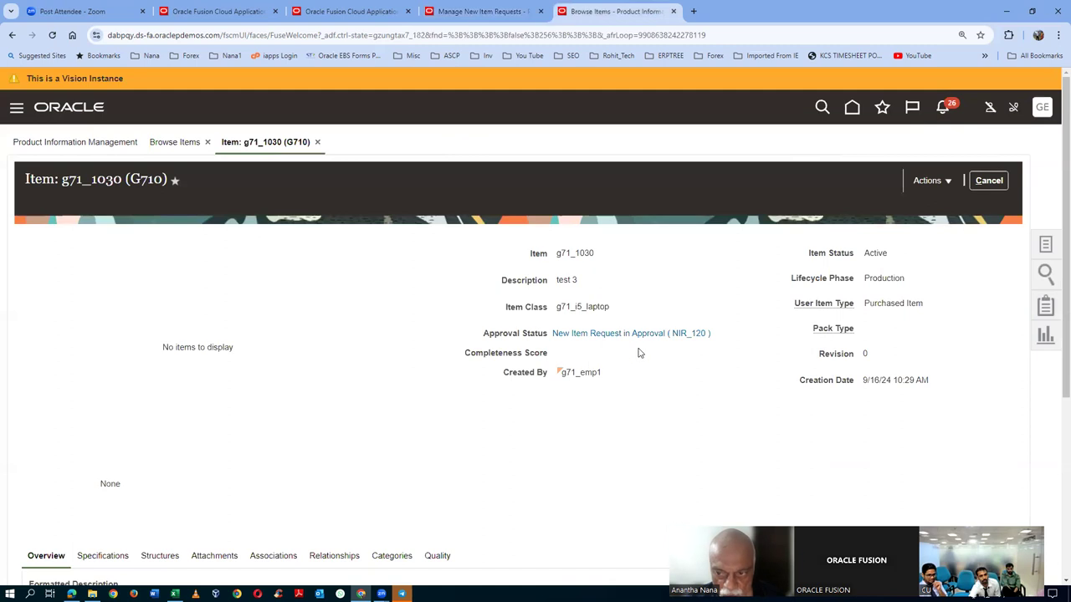
- Reopen NIR_120 and find the automatic approval entry in its action log
left_click(484, 11)
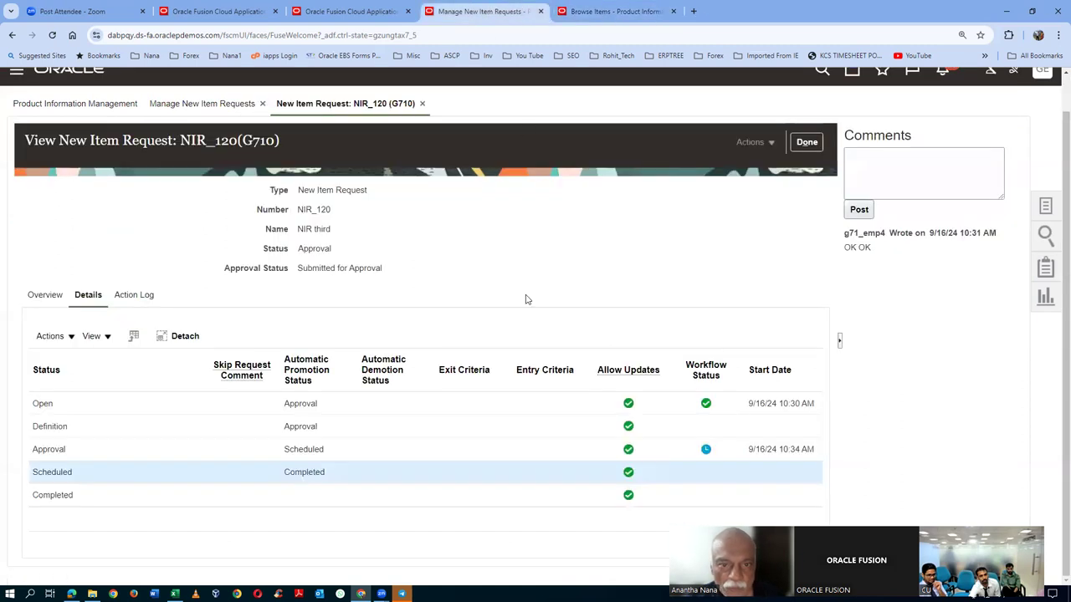
left_click(807, 143)
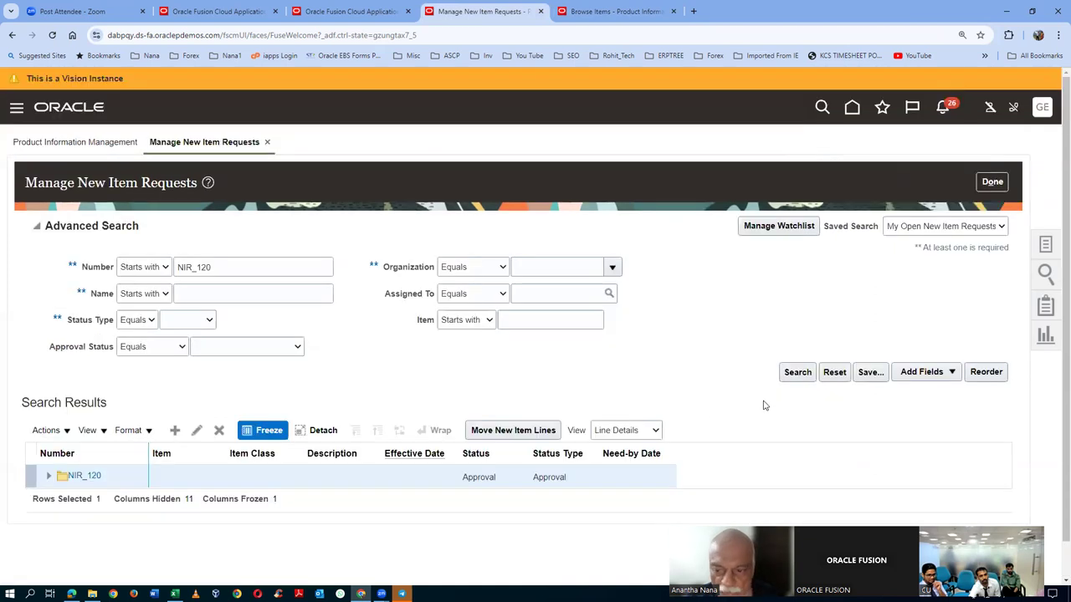
left_click(797, 372)
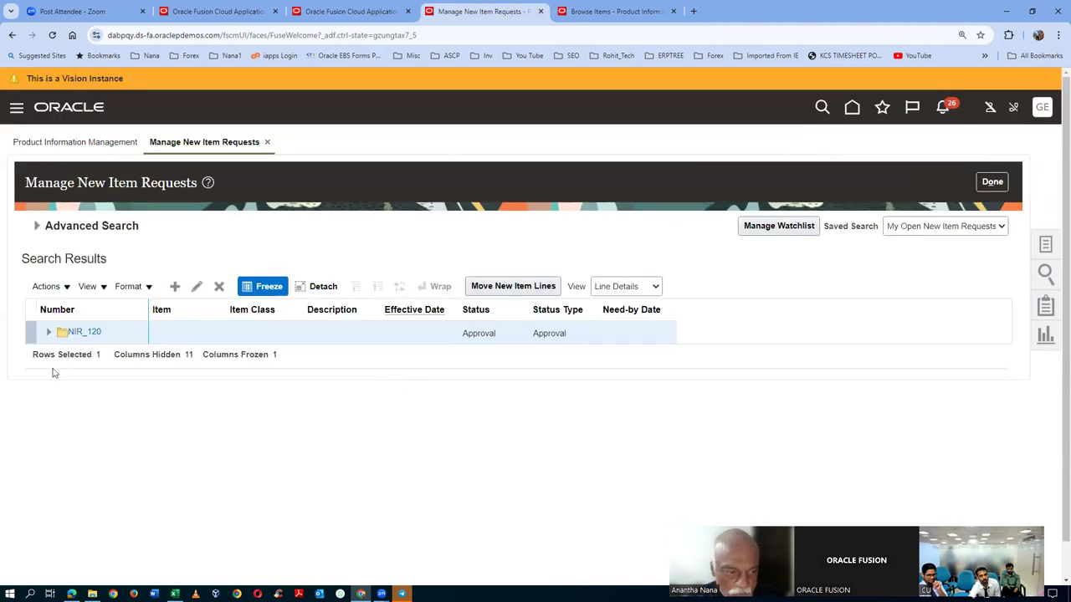
left_click(83, 333)
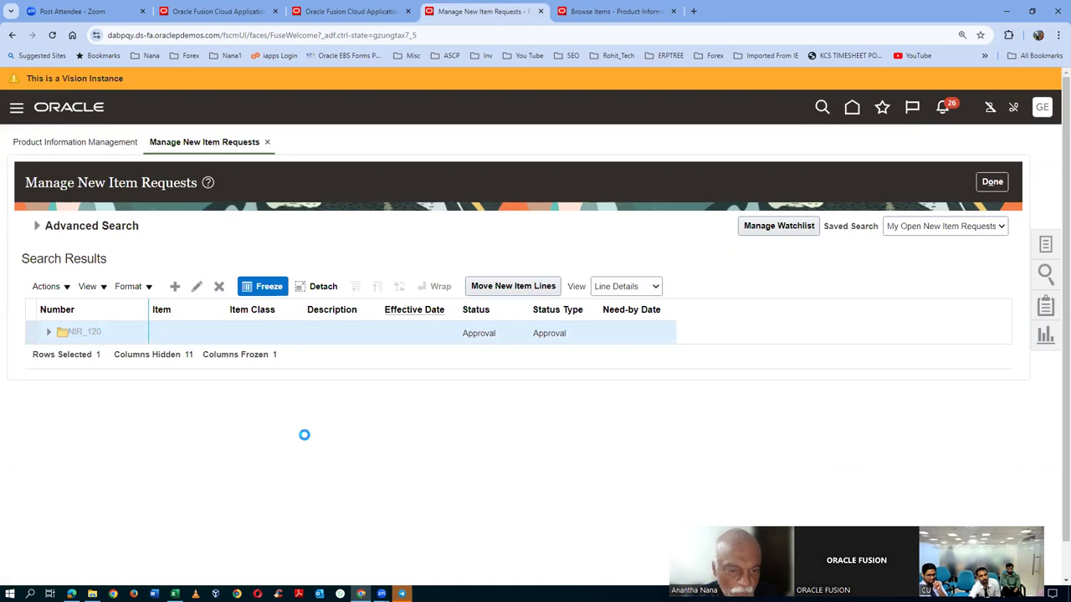
scroll(285, 402, "down", 2)
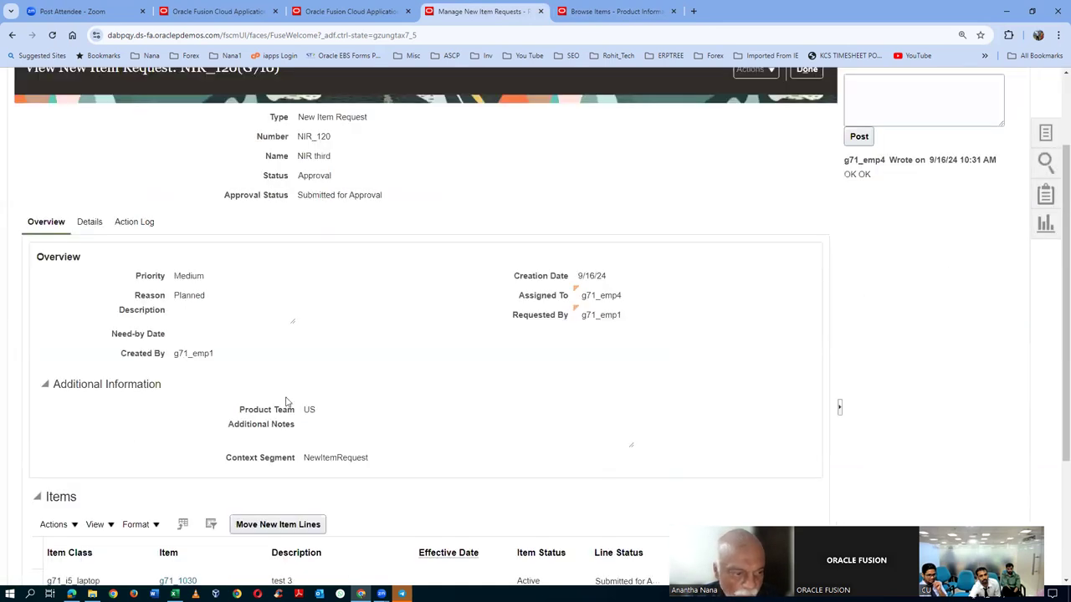
left_click(138, 228)
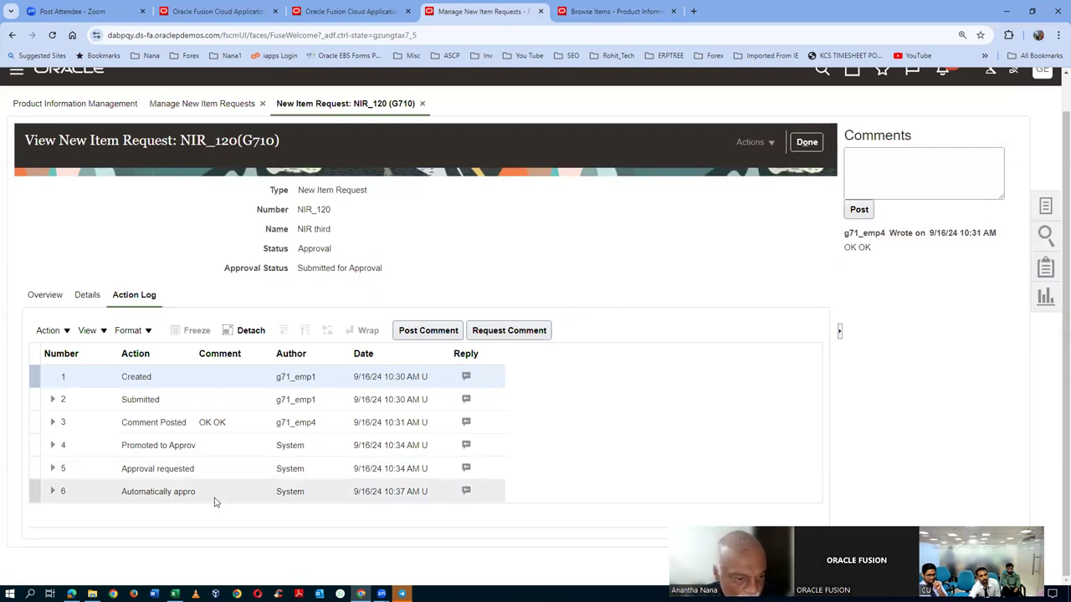
left_click_drag(192, 359, 280, 353)
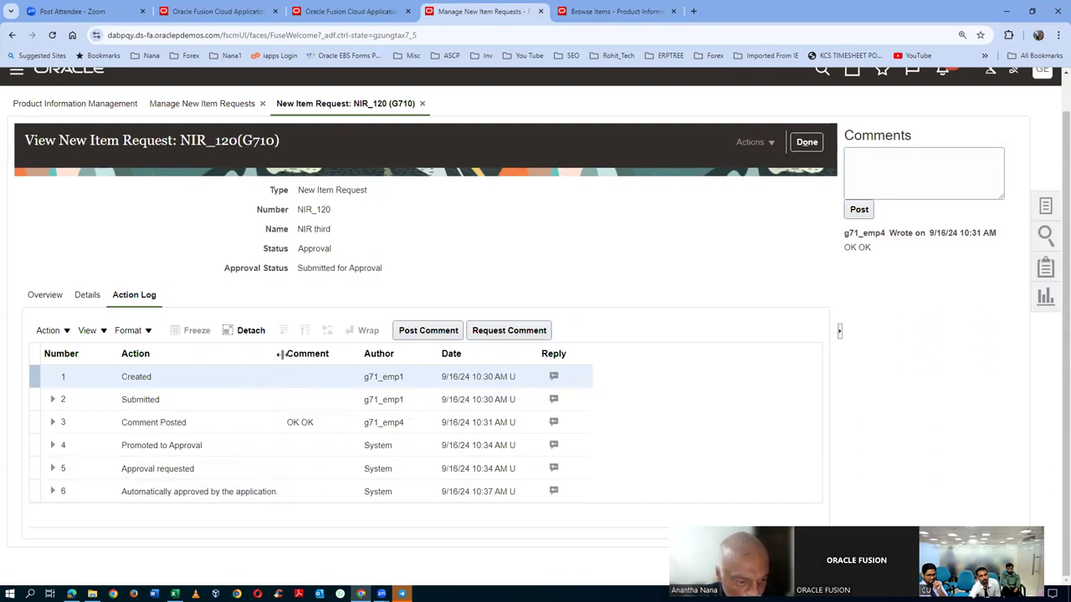
left_click(284, 494)
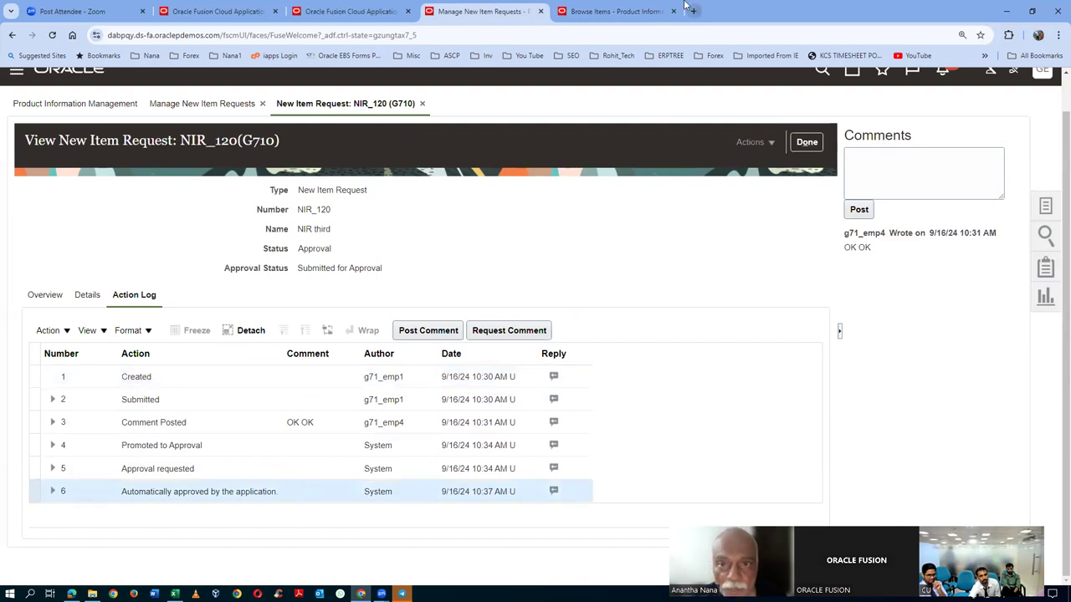
- Confirm g71_1030 now reads Scheduled (NIR_120), then refresh the NIR_120 request search
left_click(638, 12)
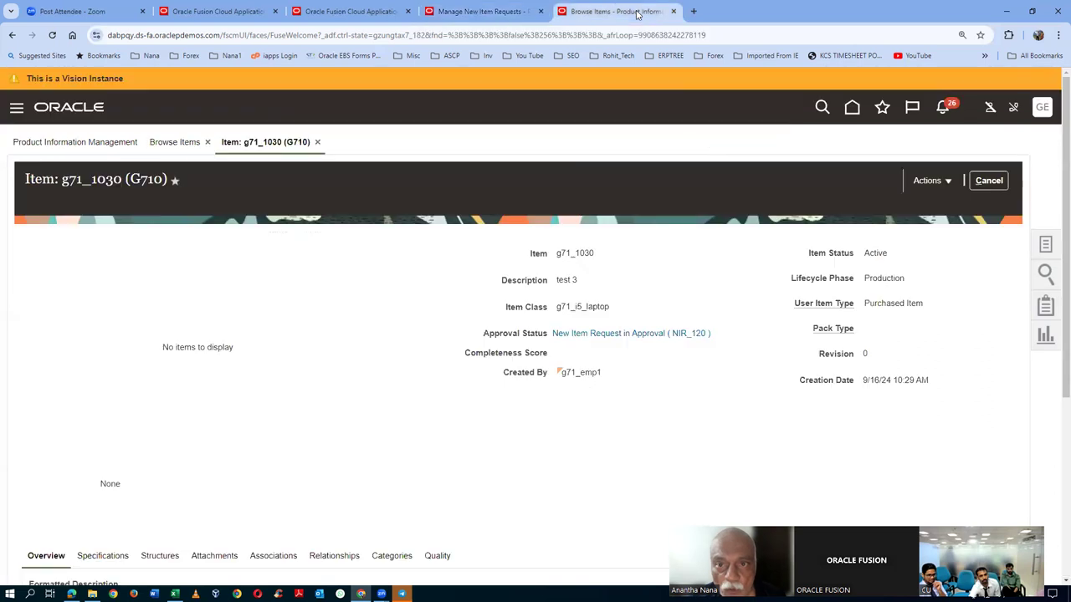
left_click(985, 182)
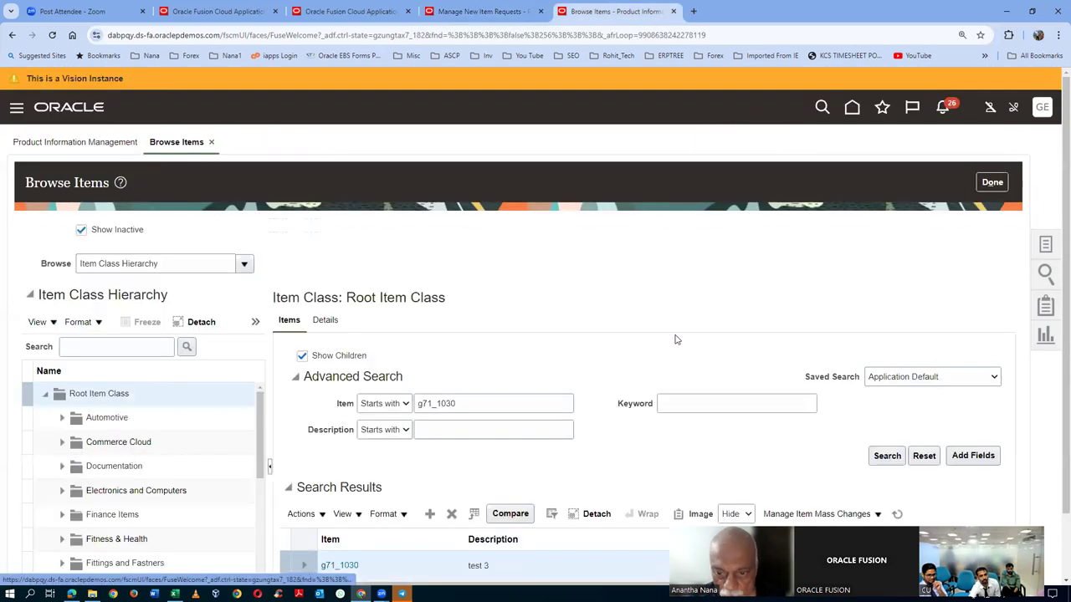
left_click(887, 455)
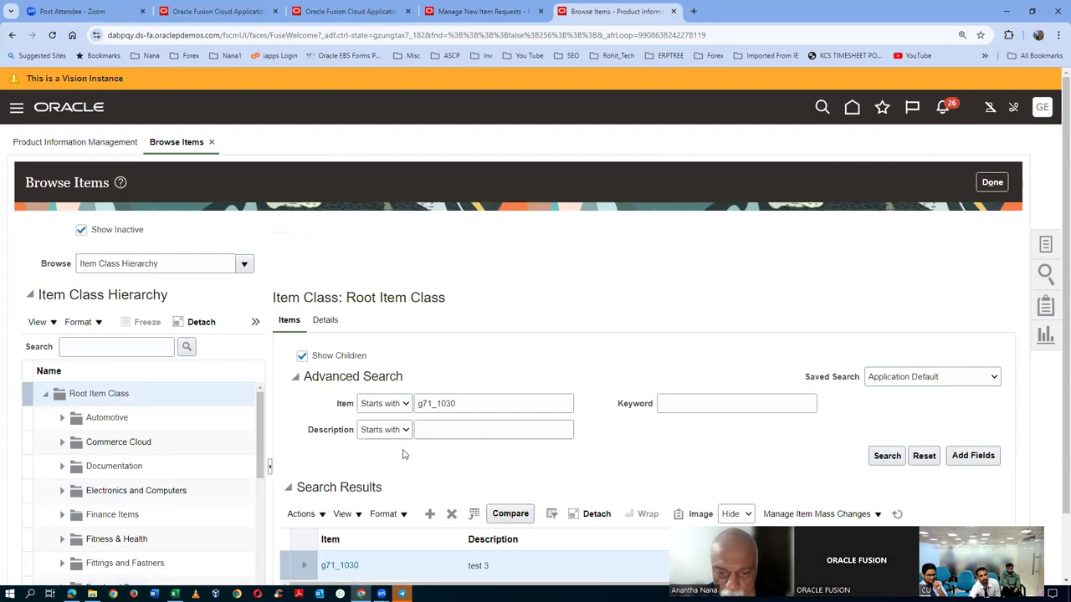
left_click(339, 486)
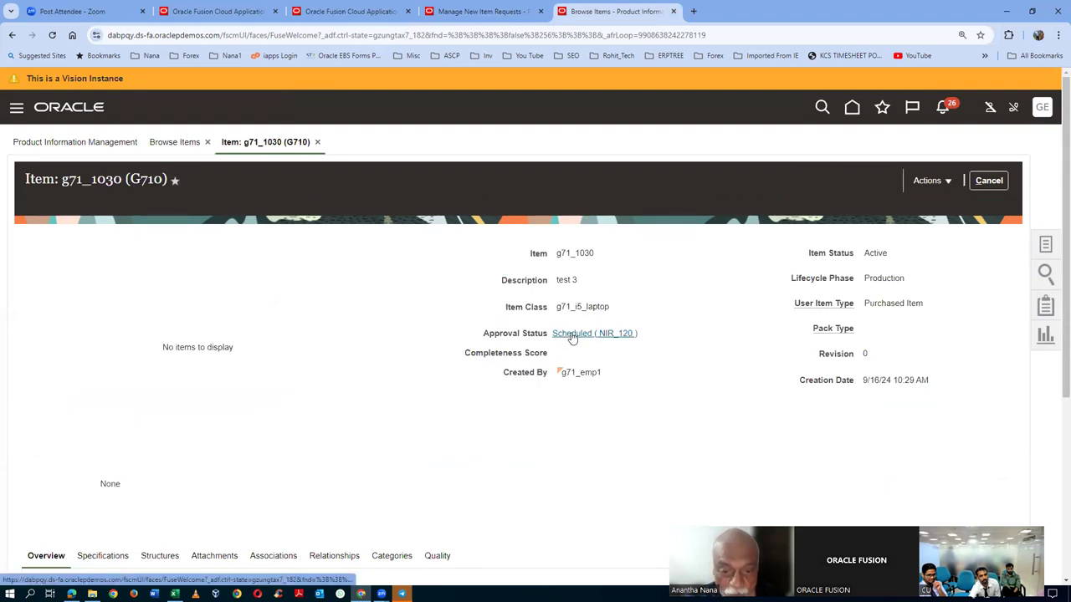
scroll(572, 337, "down", 2)
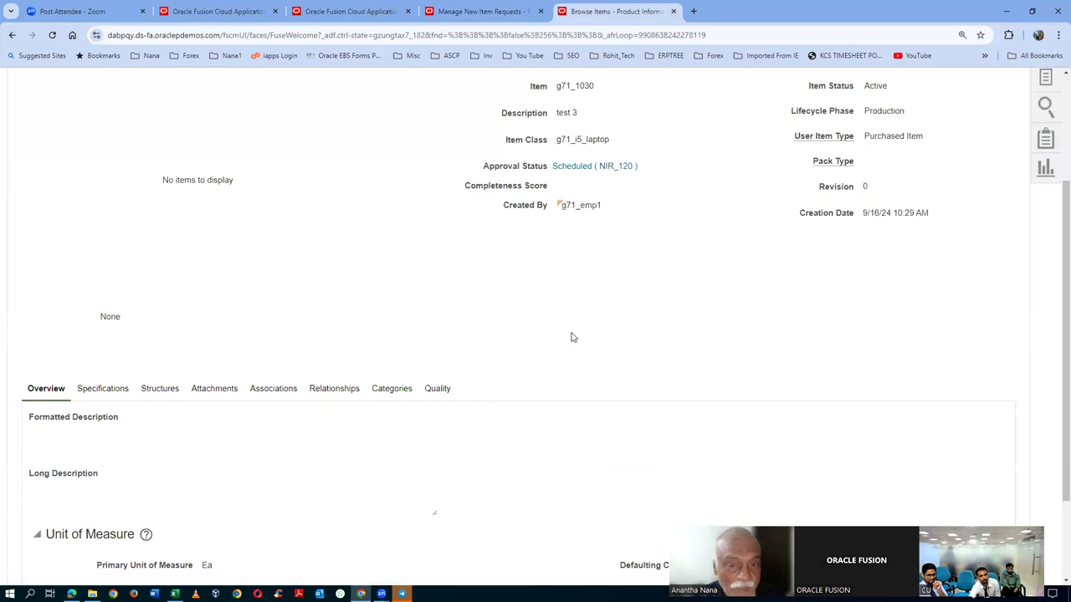
left_click(507, 18)
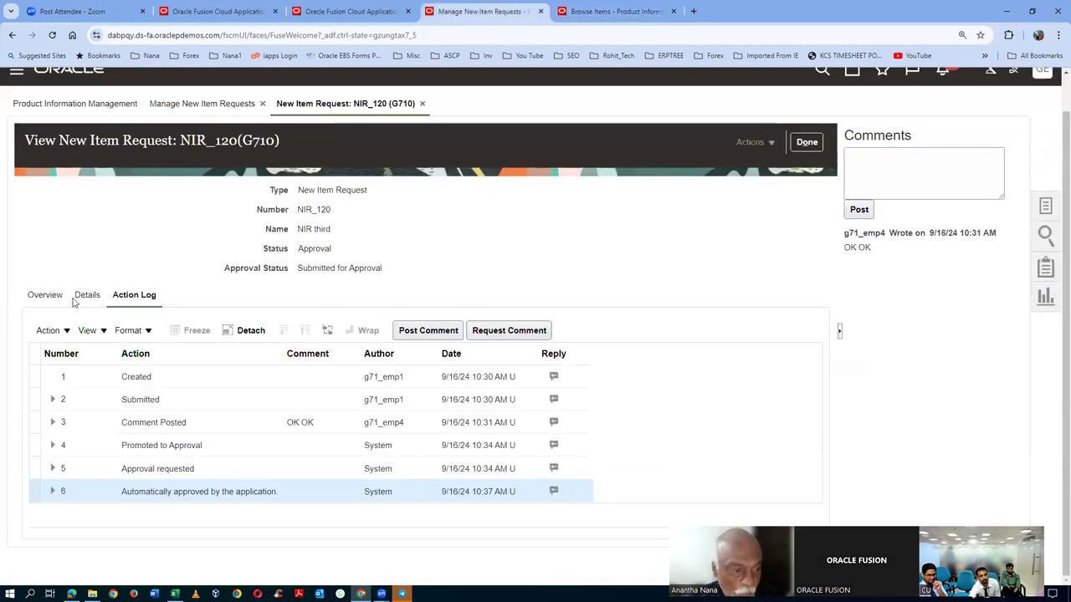
left_click(806, 141)
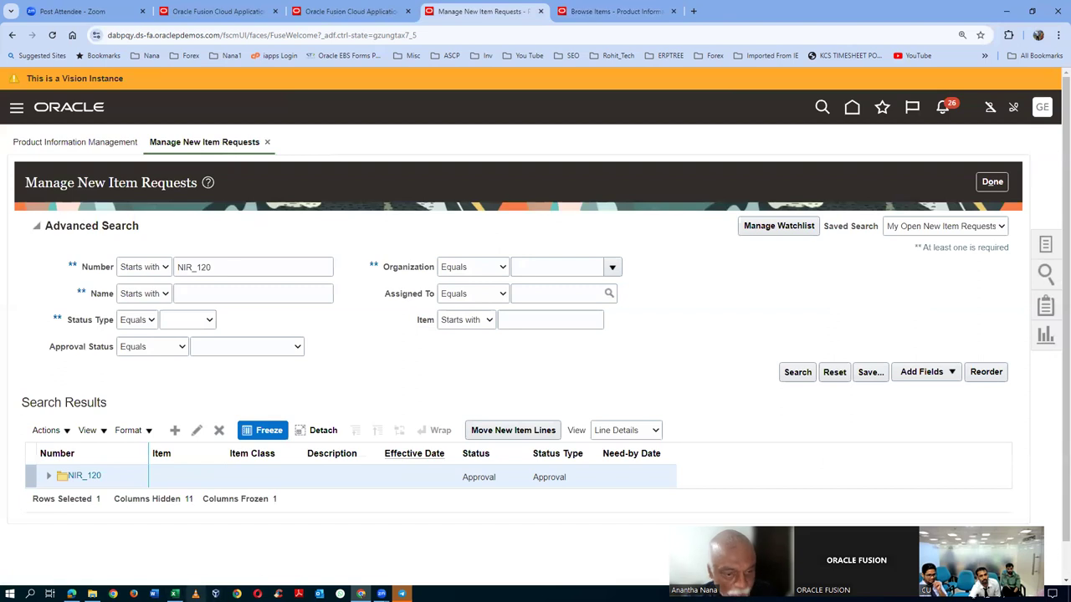
left_click(797, 372)
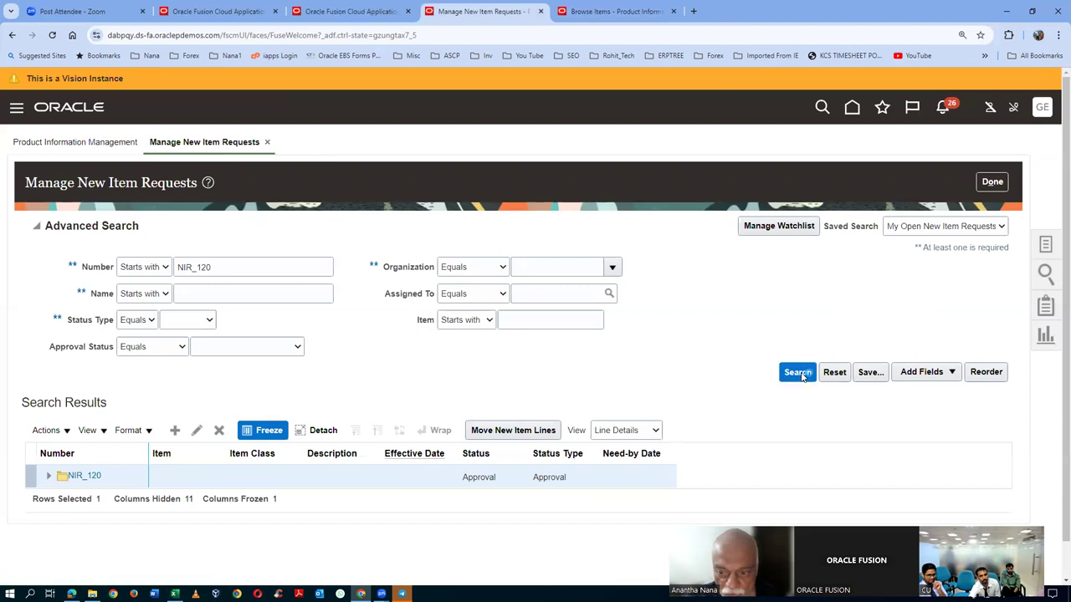
- Confirm NIR_120 shows status Scheduled with approval status Approved, then refresh the request search
left_click(99, 334)
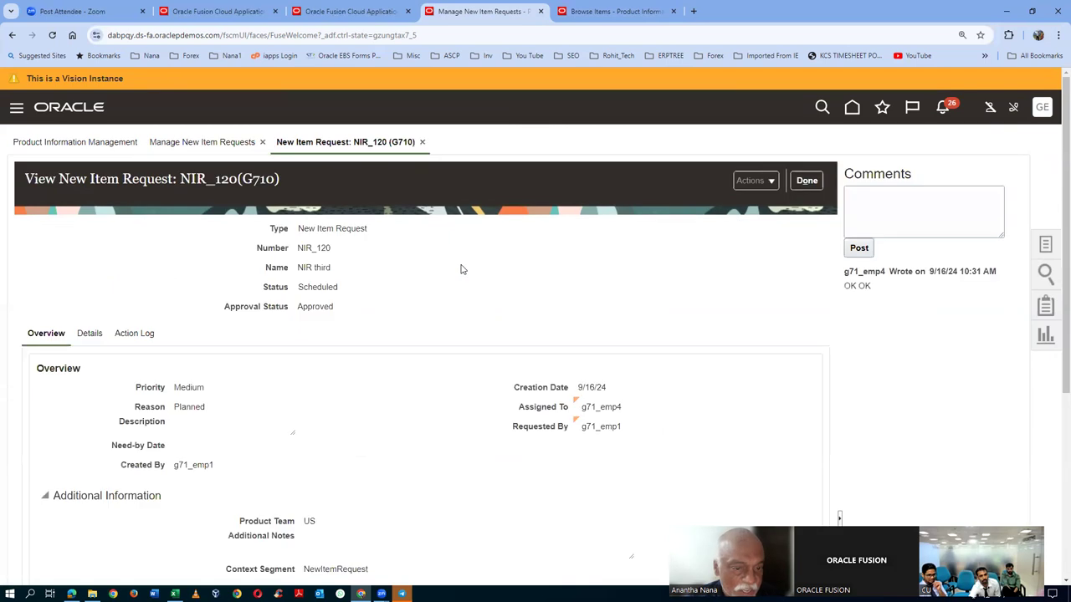
left_click_drag(307, 286, 328, 286)
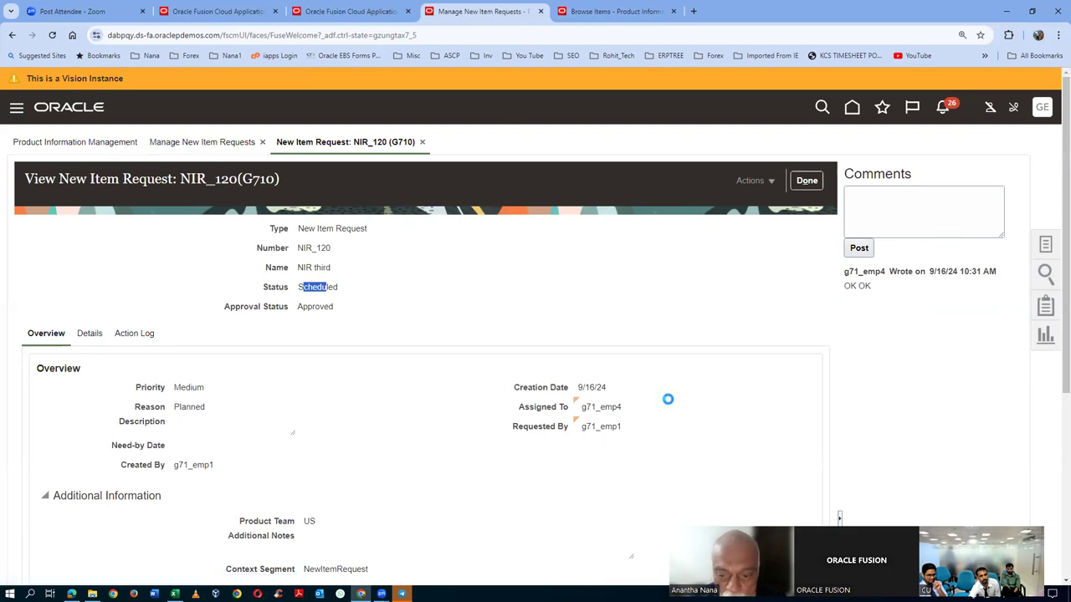
scroll(669, 401, "down", 1)
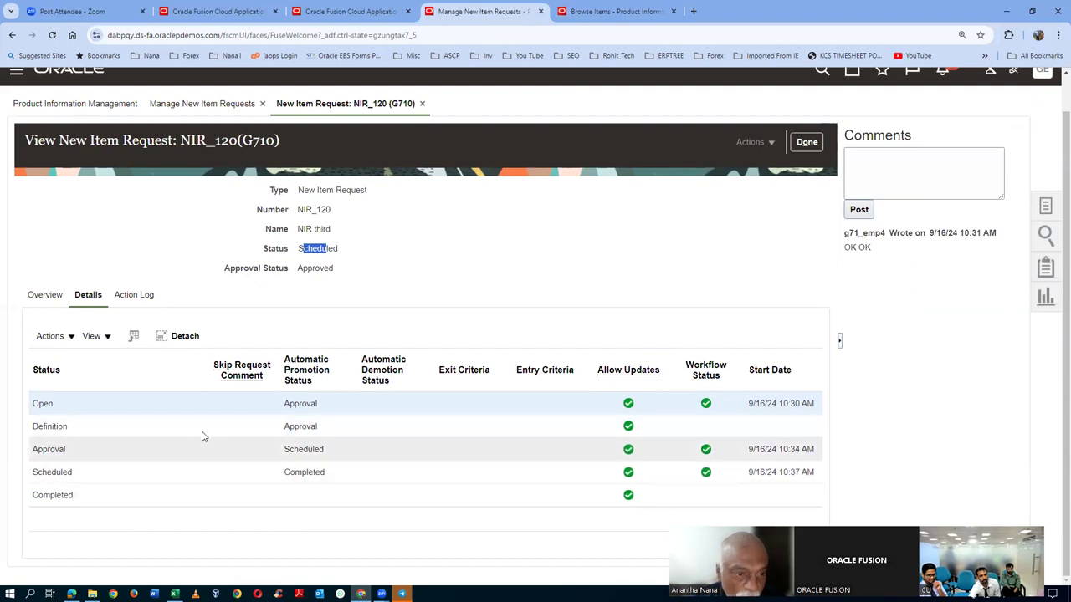
left_click(250, 303)
left_click_drag(314, 244, 322, 249)
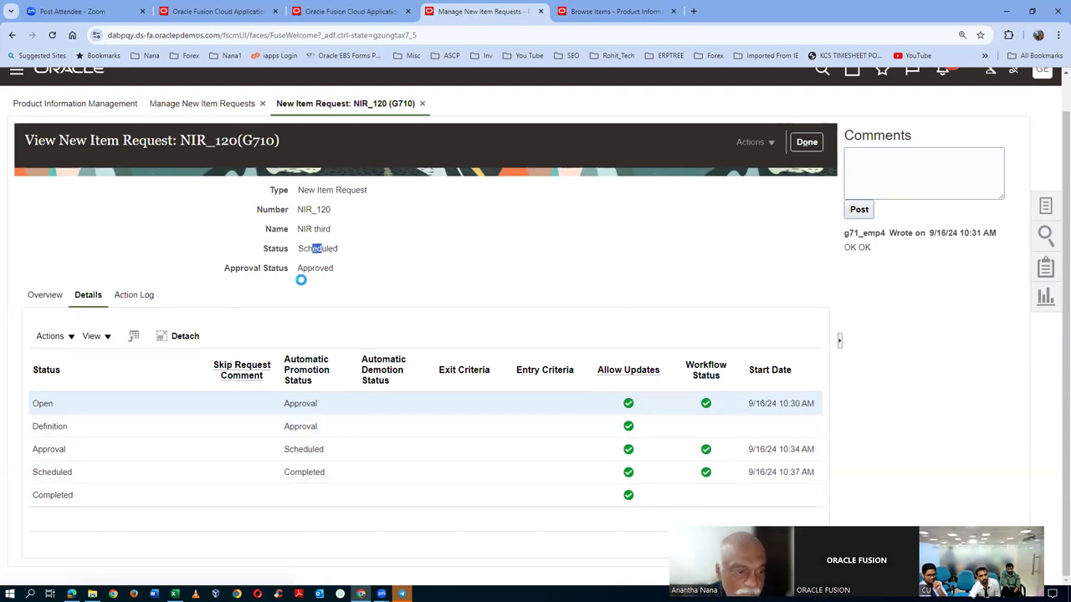
scroll(310, 416, "down", 2)
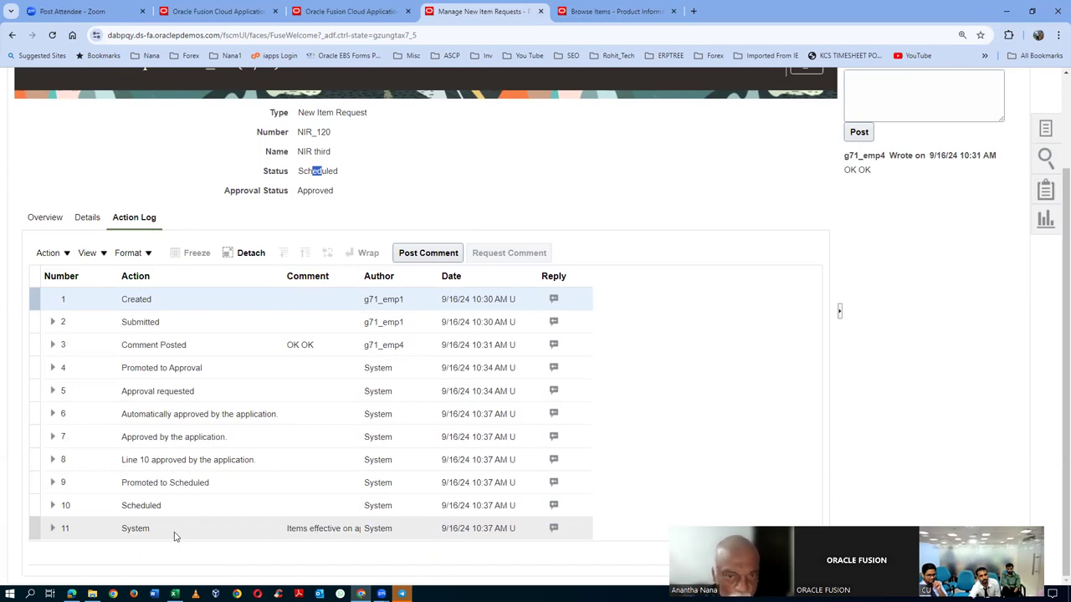
scroll(736, 273, "up", 2)
left_click(804, 181)
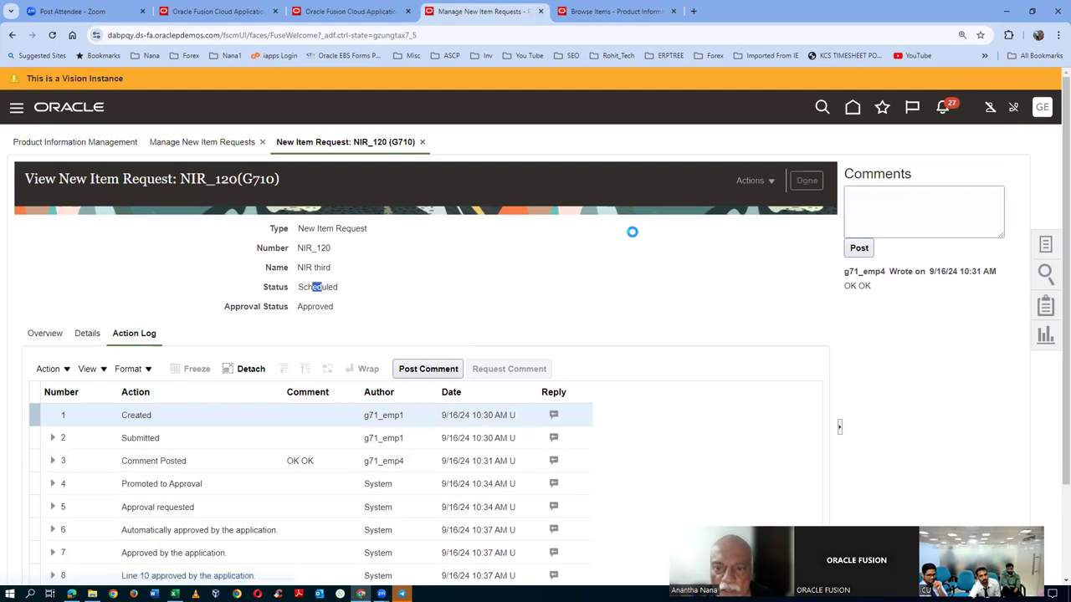
left_click(797, 372)
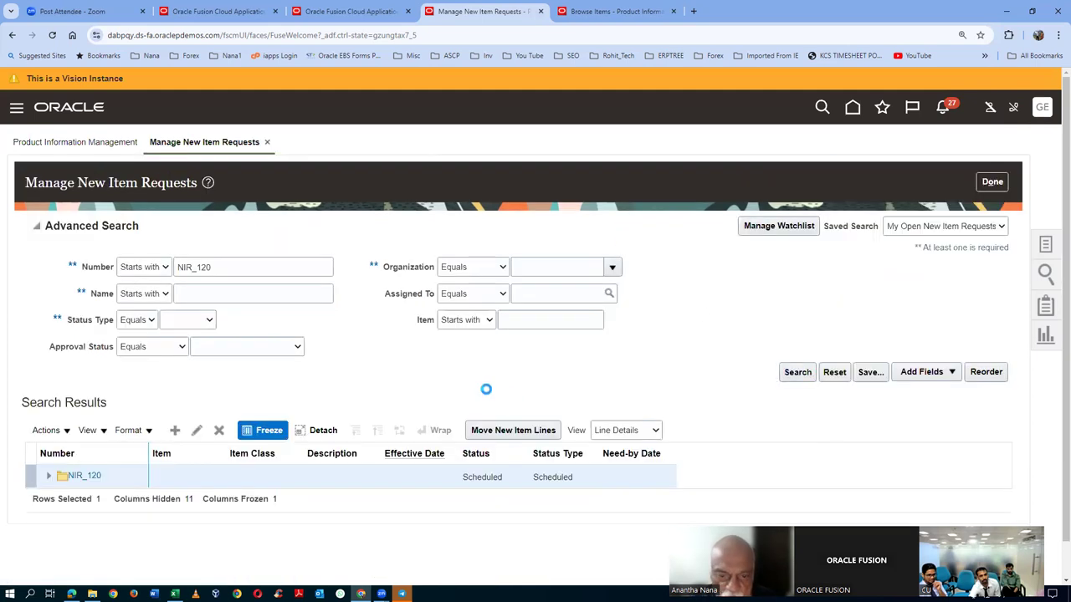
- Confirm NIR_120 is Completed, with Promoted to Completed in its action log
left_click(85, 333)
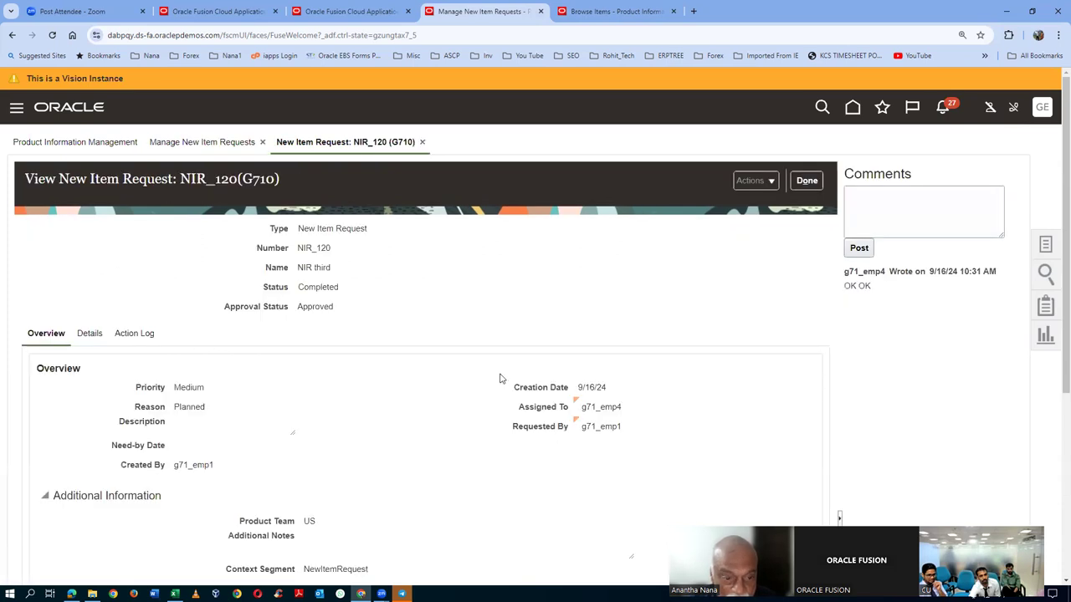
left_click_drag(297, 291, 316, 288)
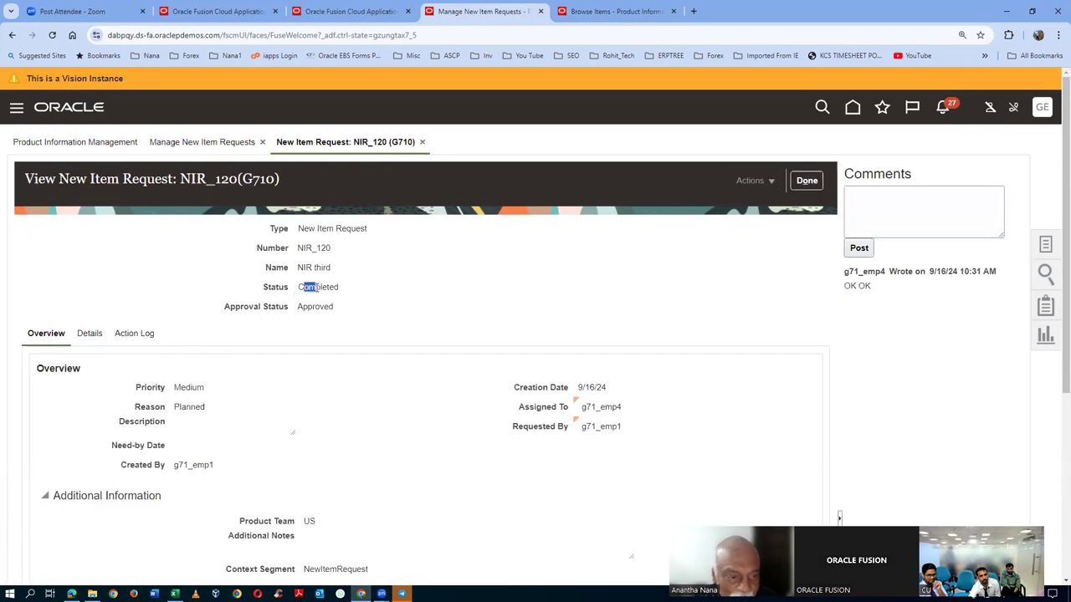
left_click(89, 336)
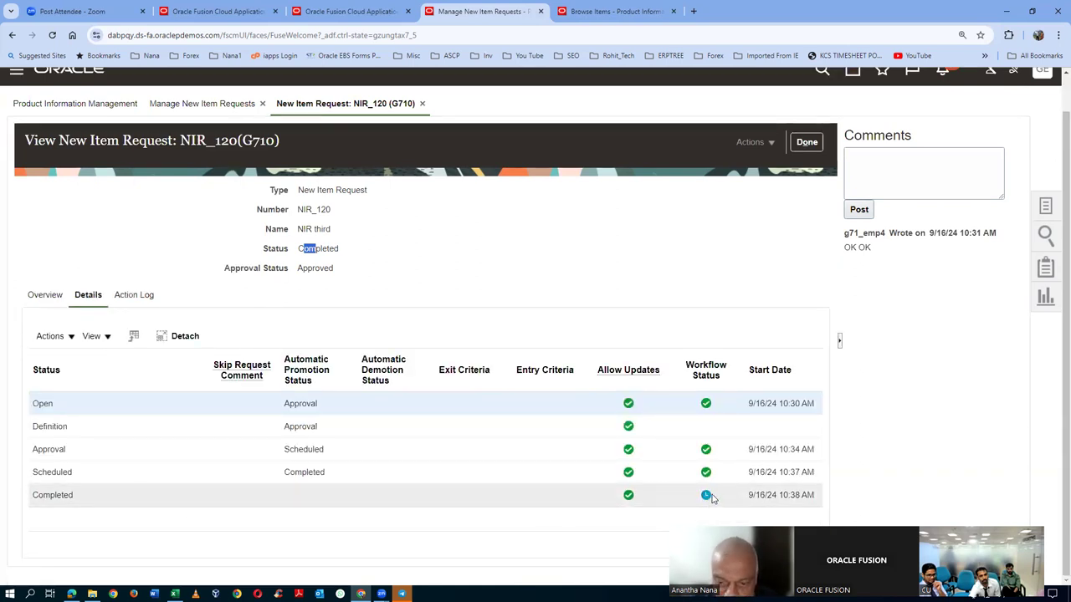
left_click(134, 295)
scroll(272, 297, "down", 1)
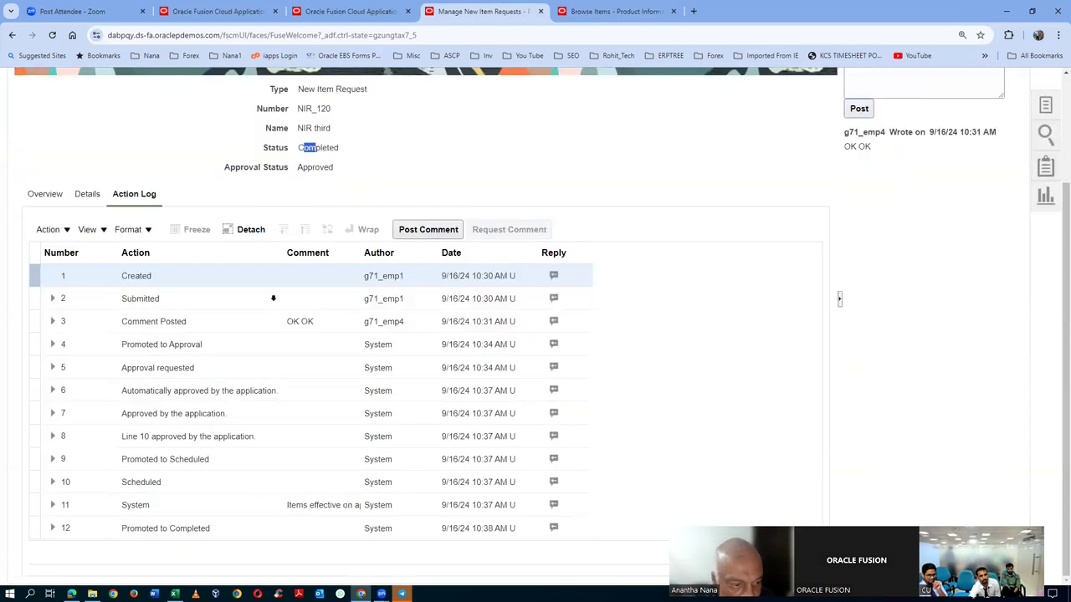
left_click(247, 535)
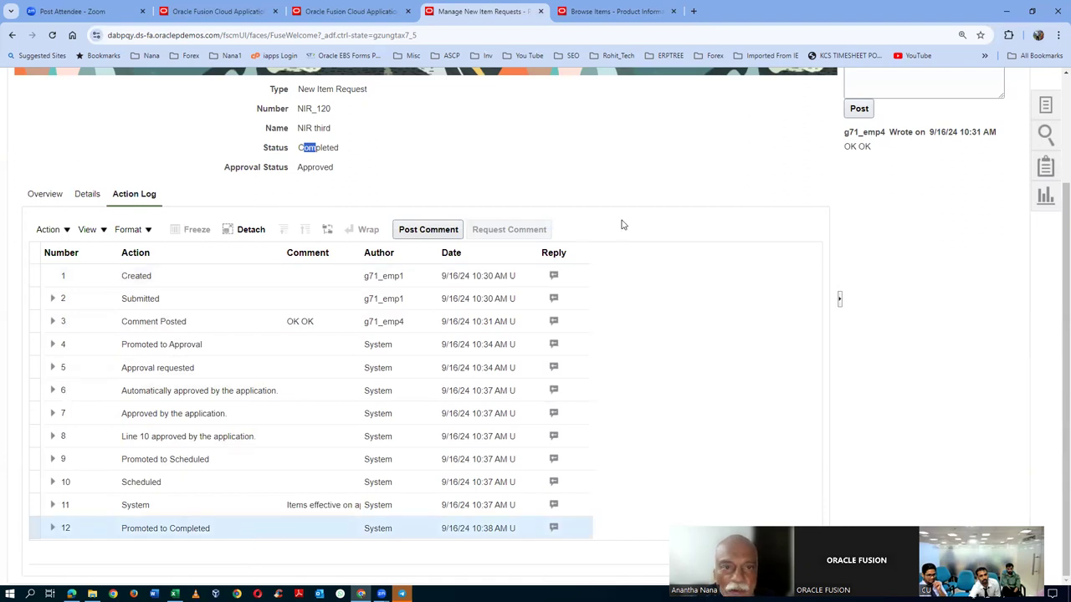
- Rerun the Browse Items search to show g71_1030 as Approved and Active
left_click(631, 10)
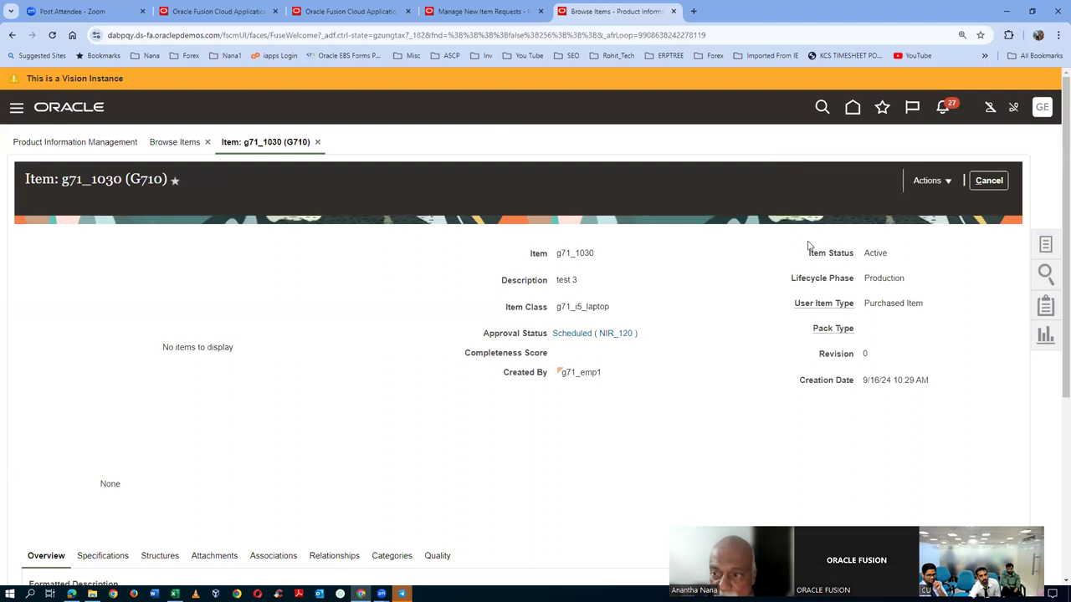
left_click(986, 180)
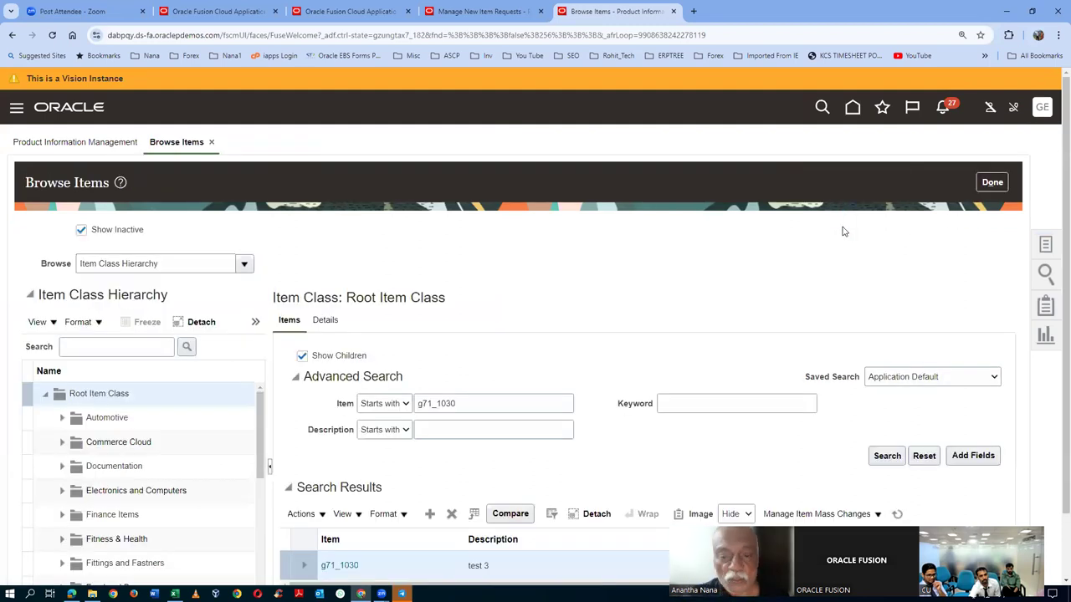
left_click(889, 456)
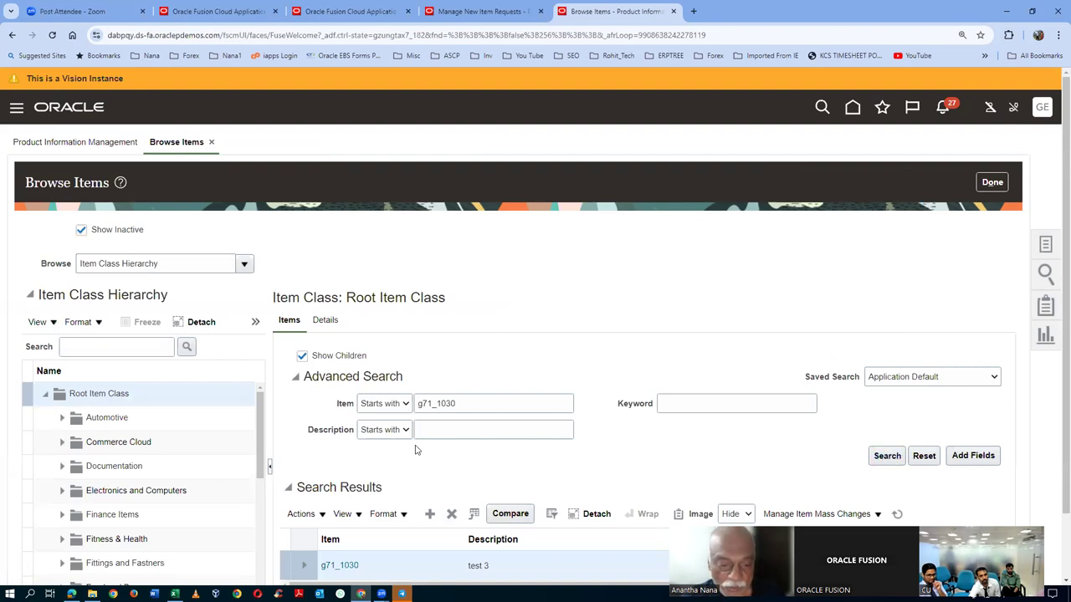
scroll(351, 468, "down", 1)
left_click(340, 413)
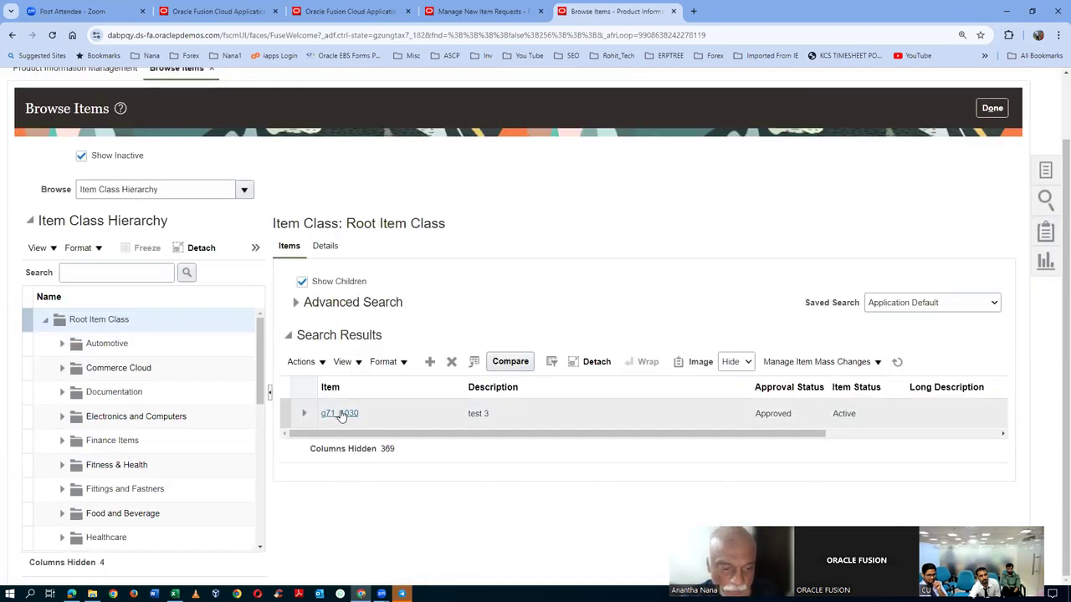